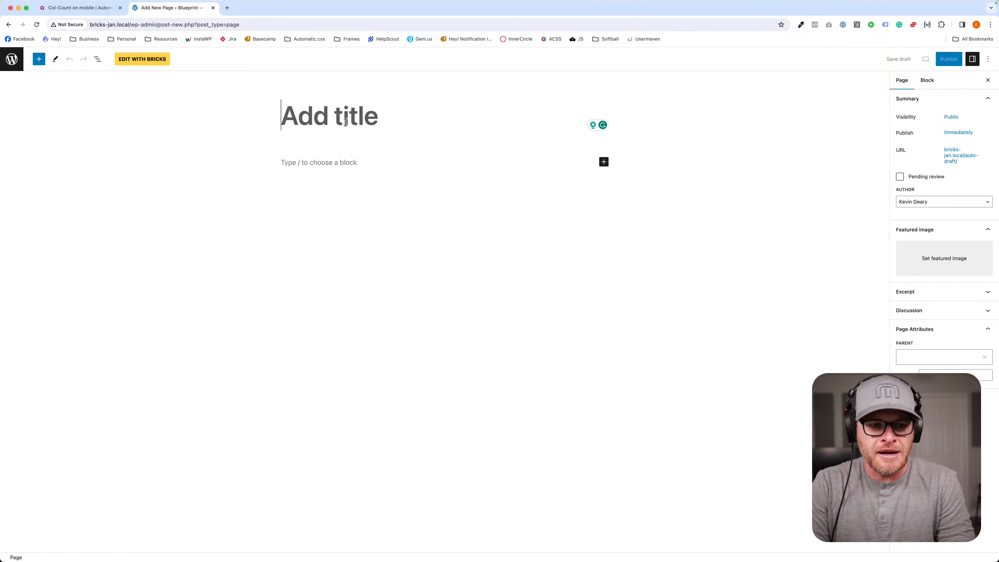
- Title the new page Masonry
type("a")
key("BackSpace")
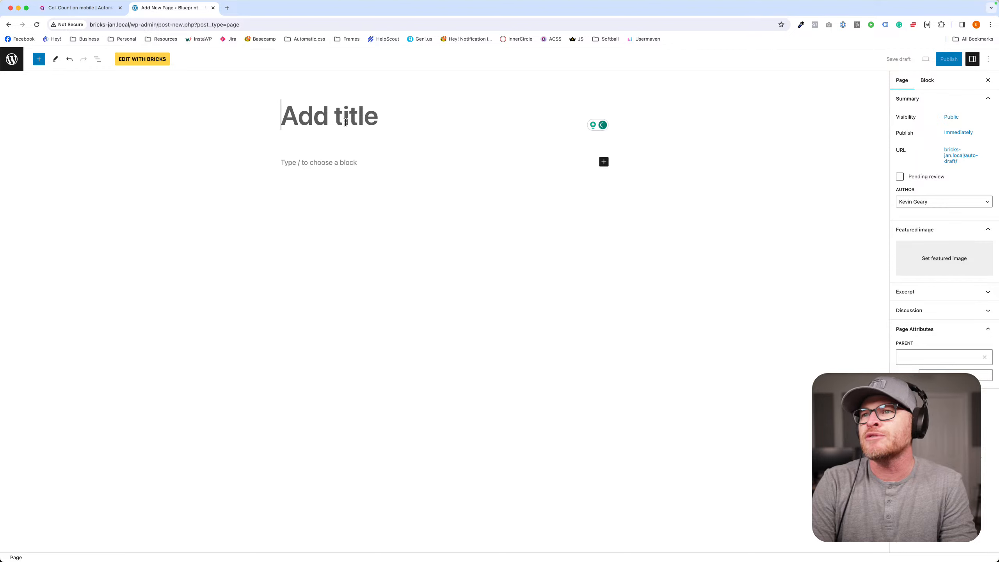
type("Masonry")
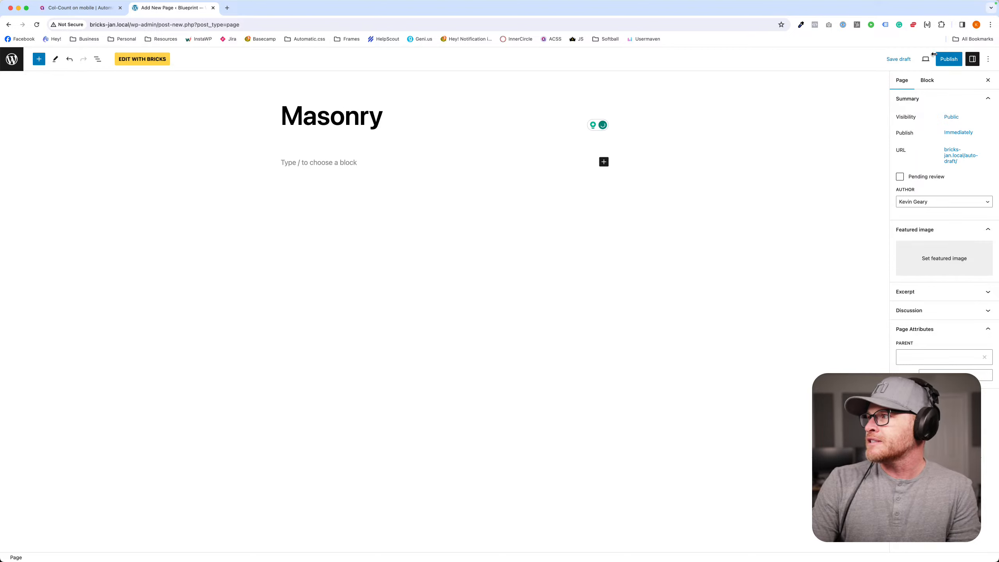
- Publish the Masonry page and open it for editing in the Bricks builder
left_click(948, 59)
left_click(916, 59)
left_click(161, 64)
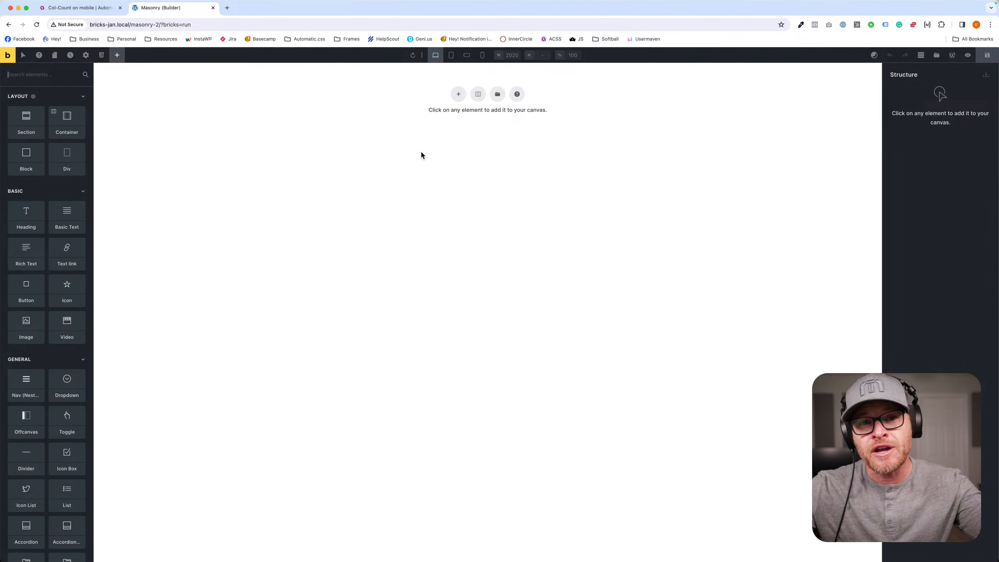
- Add a section to the empty canvas and select its inner container as the place for new elements
left_click(458, 95)
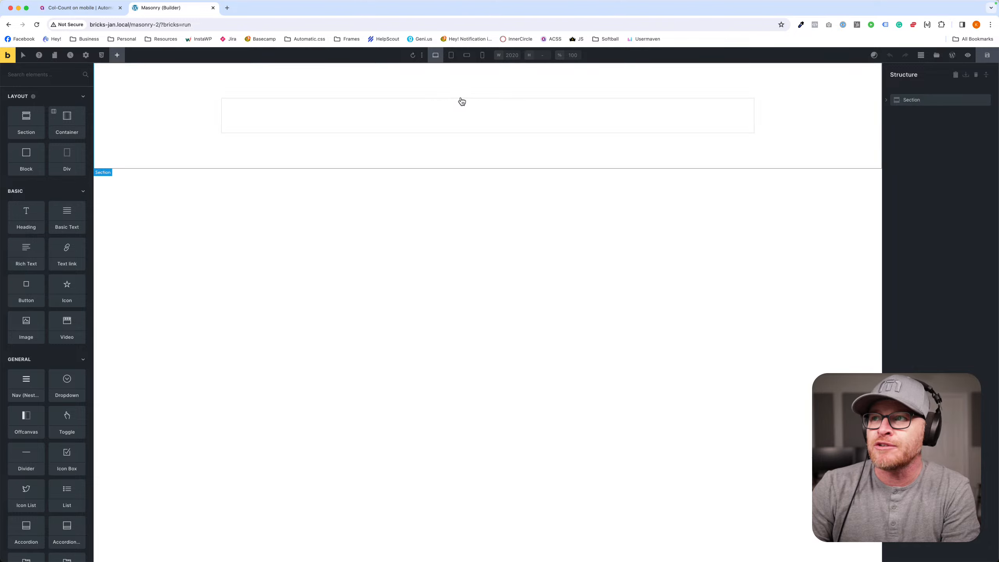
left_click(452, 112)
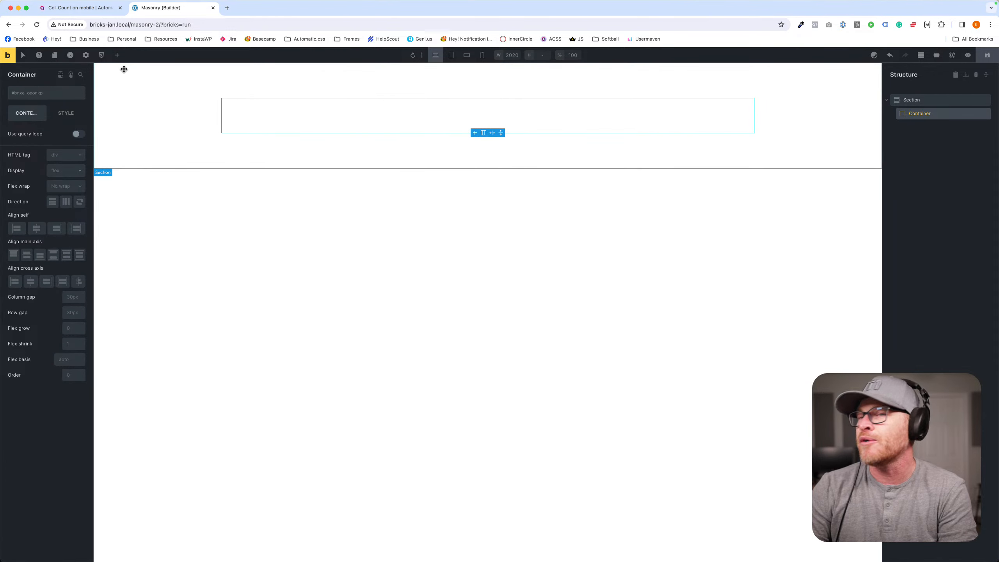
left_click(117, 55)
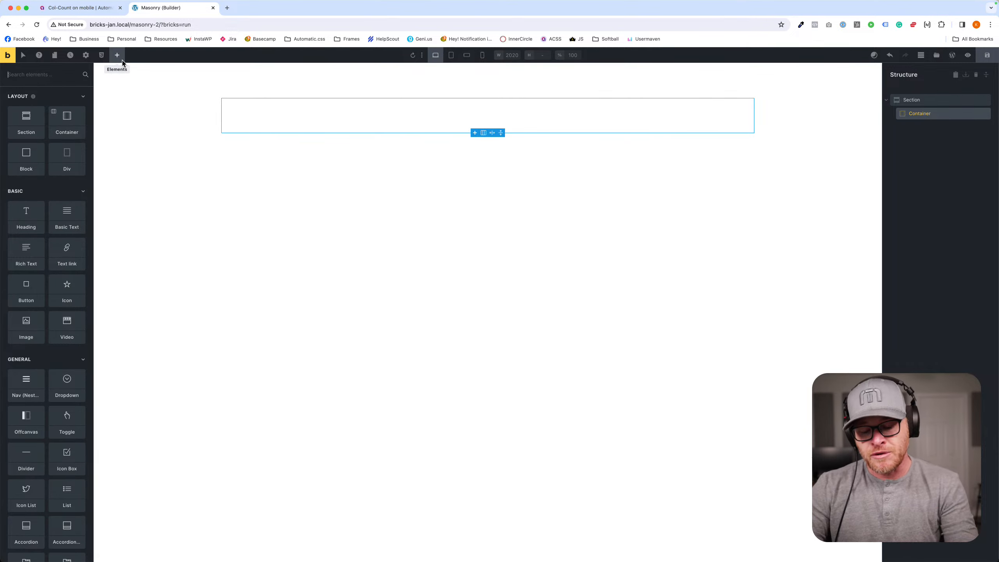
- Look up masonry on caniuse.com and review browser support for masonry-auto-flow and the grid-template masonry values
key("ctrl+t")
type("caniuse")
key("Return")
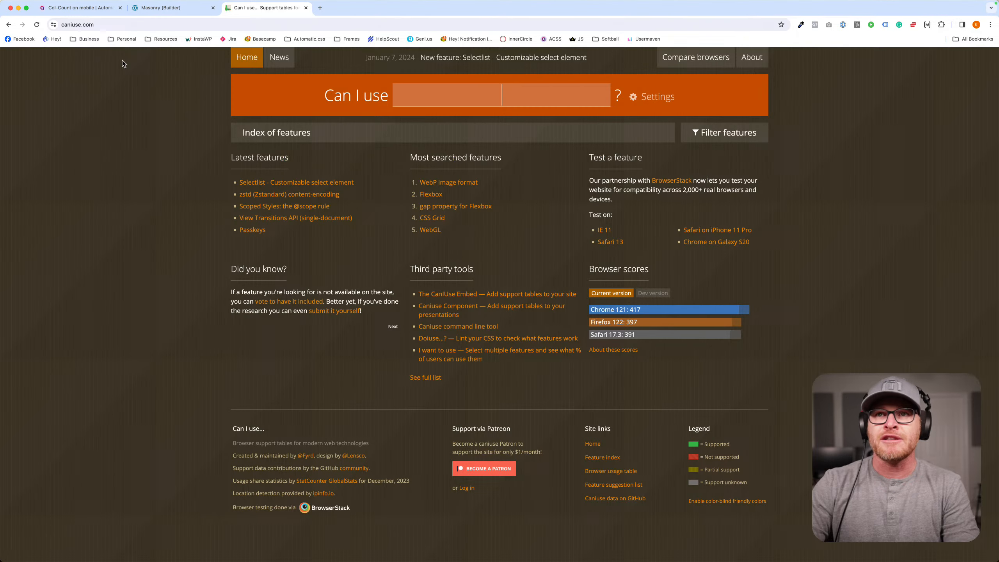
left_click(451, 89)
type("masonry")
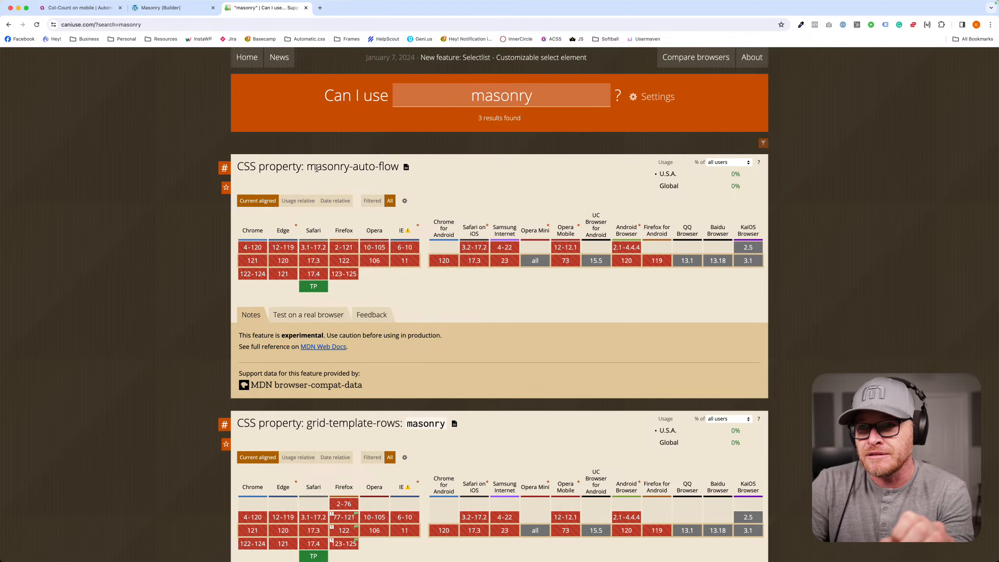
scroll(316, 169, "down", 5)
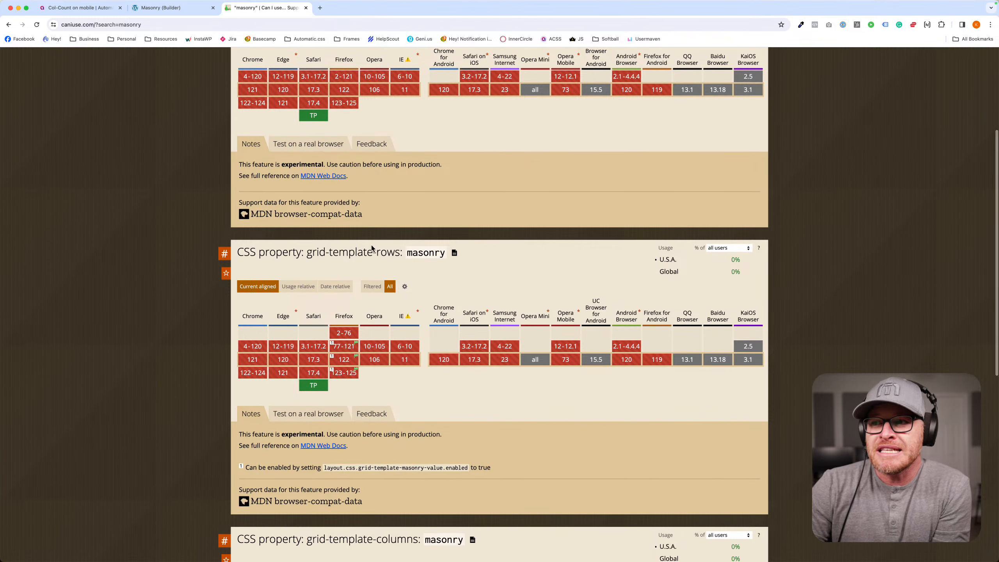
scroll(369, 248, "down", 10)
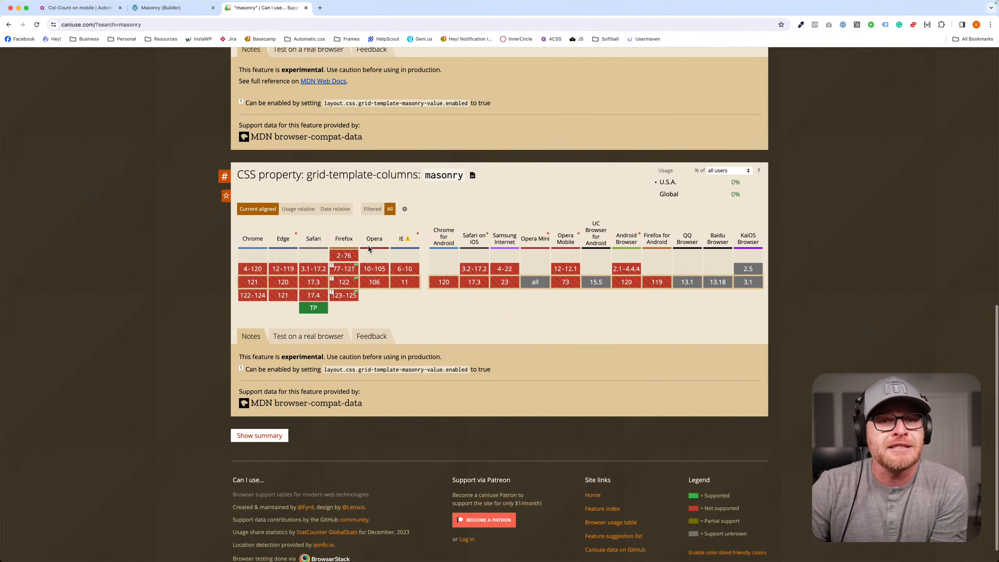
scroll(830, 318, "up", 7)
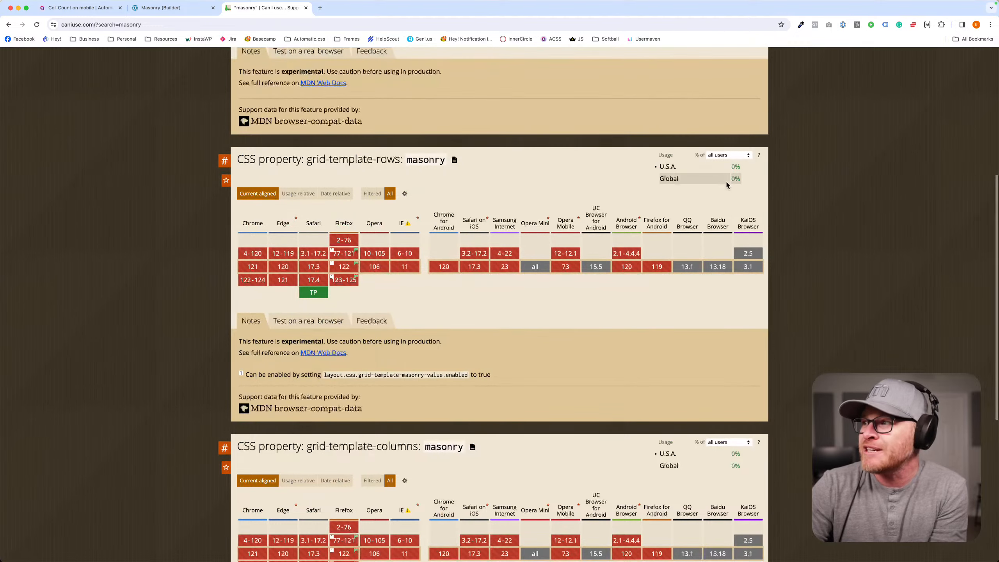
scroll(726, 184, "up", 7)
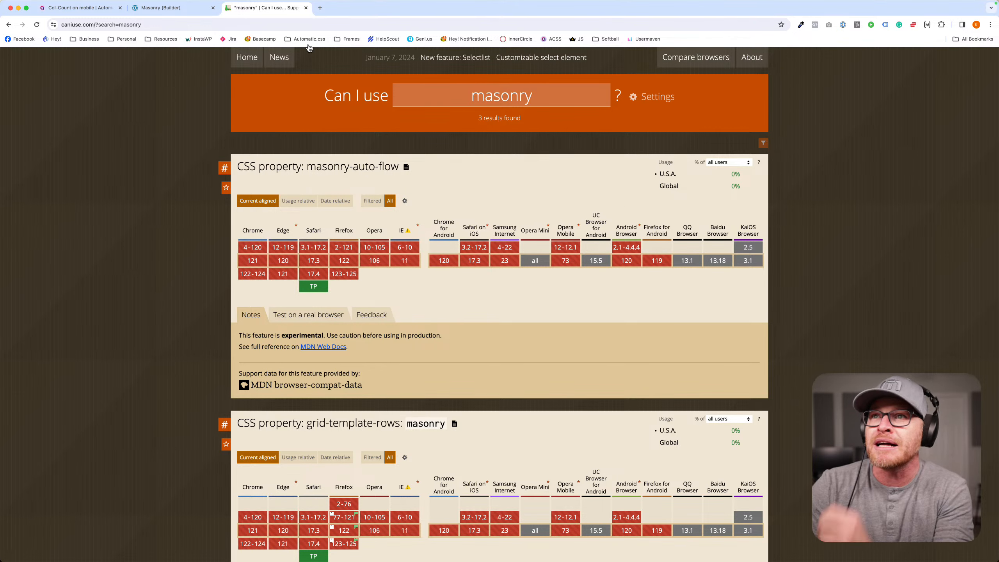
left_click(306, 8)
- Add a div inside the section's container
left_click(309, 113)
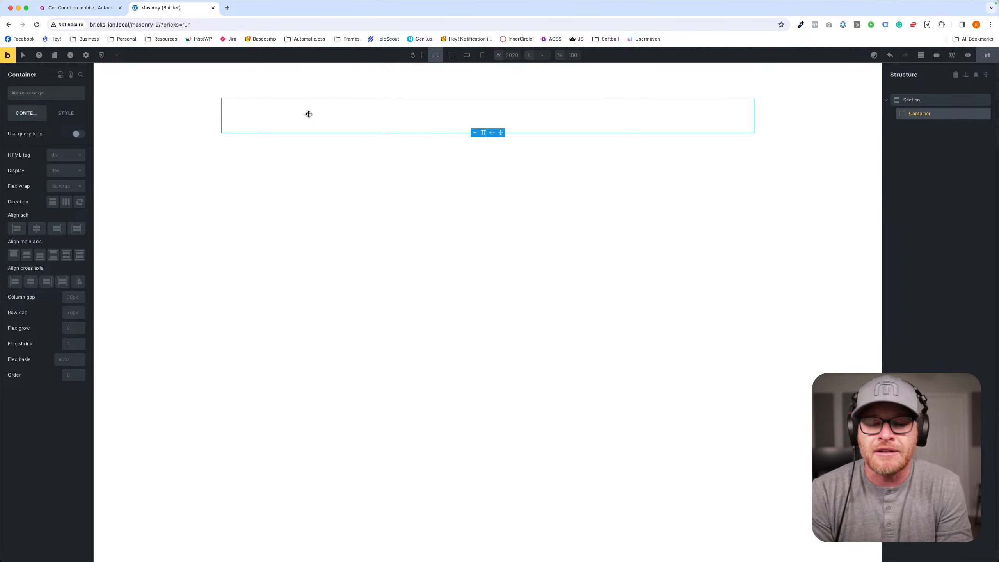
left_click(114, 57)
type("div")
key("Tab")
key("Return")
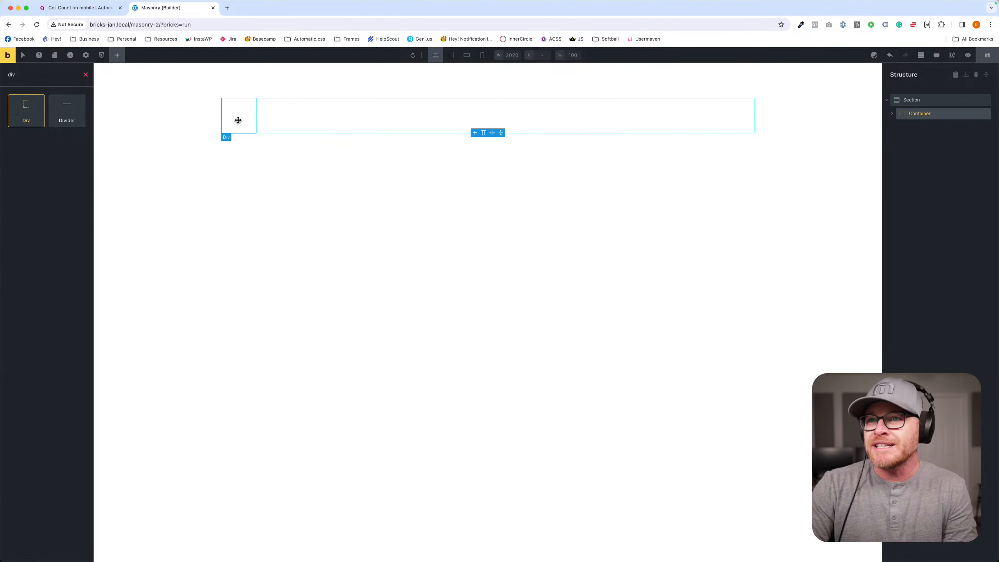
- Enable a query loop on the div, keeping the Posts query type and choosing Media as the post type
left_click(239, 119)
left_click(79, 134)
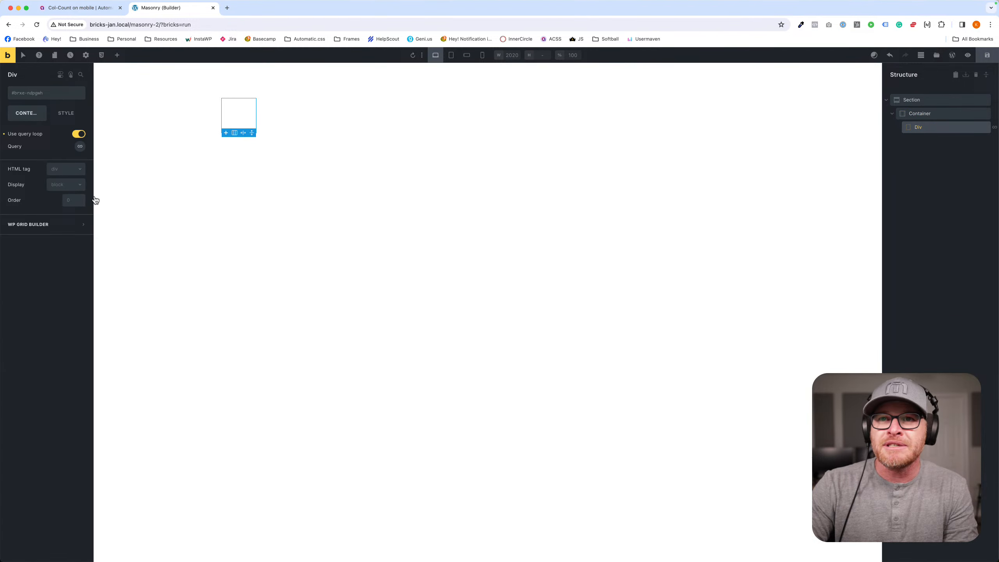
left_click(80, 146)
left_click(62, 168)
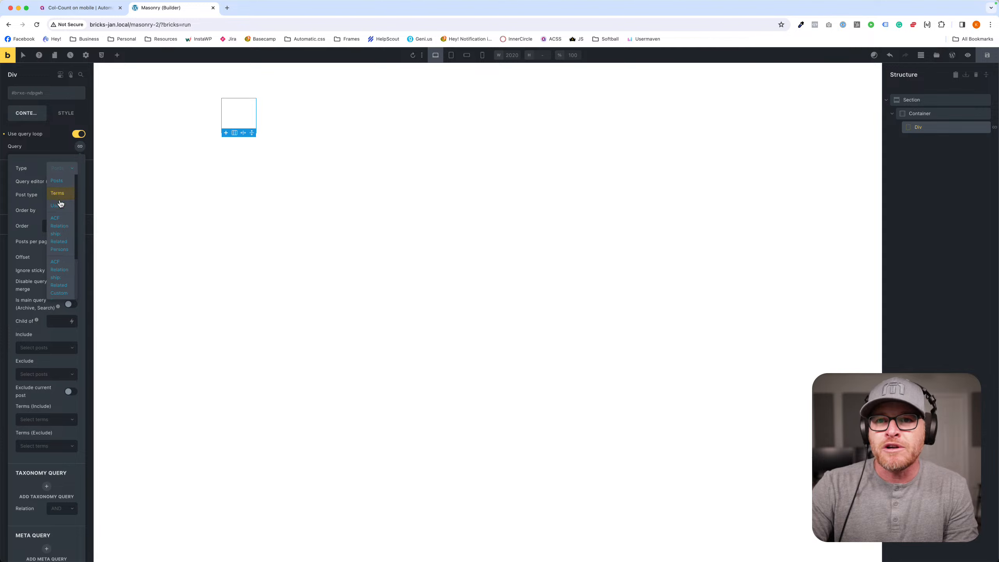
scroll(58, 229, "down", 3)
scroll(60, 230, "down", 2)
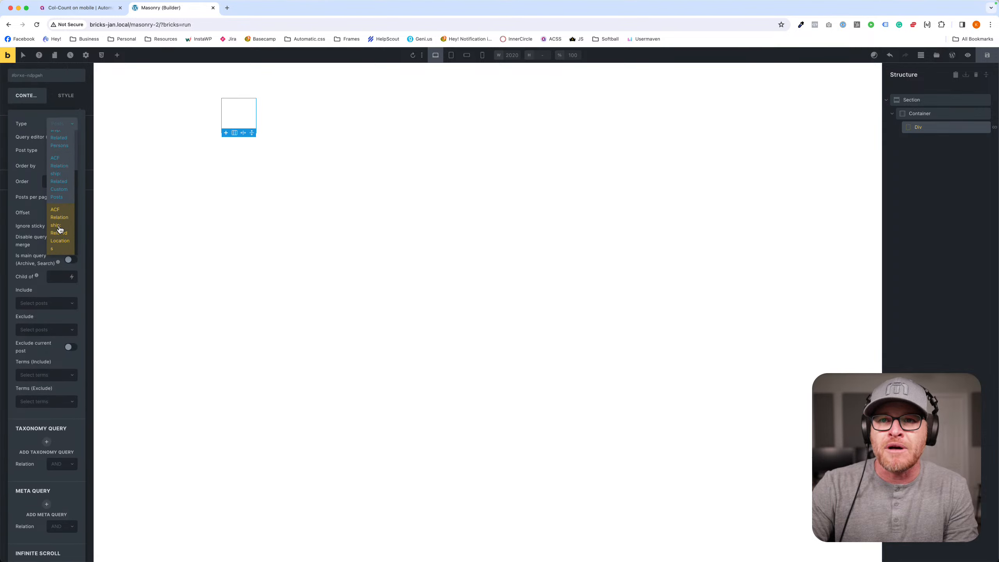
scroll(60, 229, "up", 4)
left_click(35, 170)
left_click(61, 194)
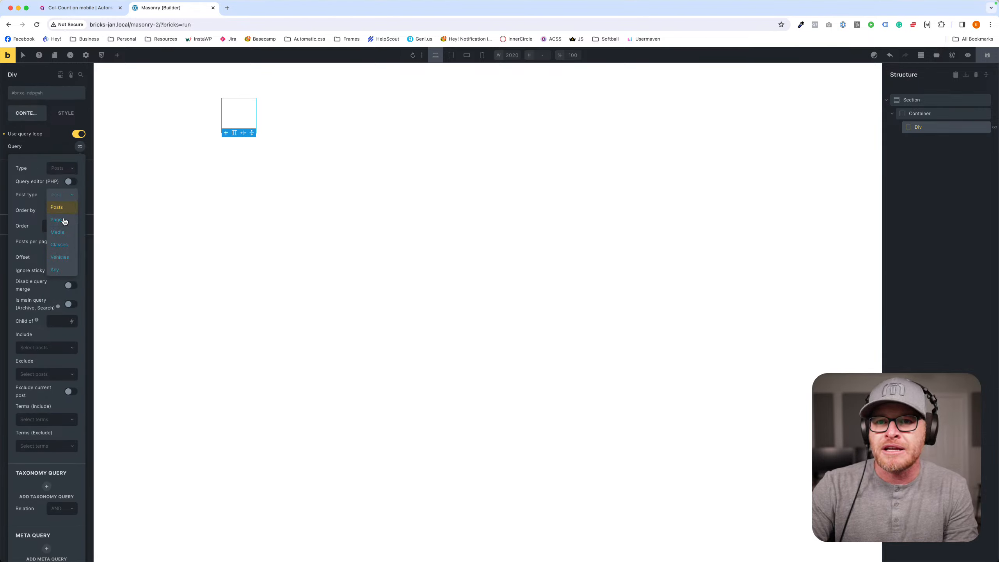
left_click(66, 235)
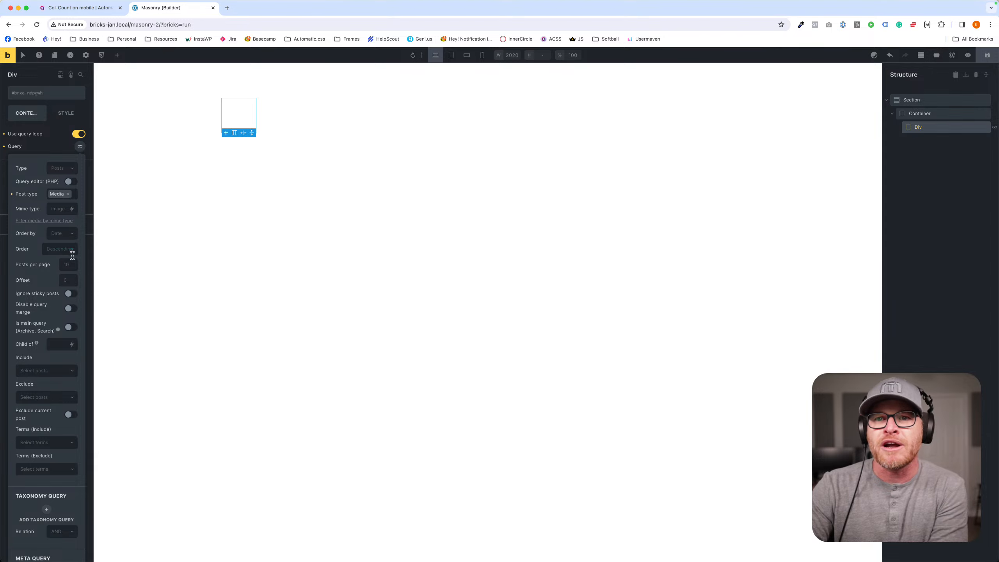
- Add an image inside the looping div and use the dynamic data {post_id} as its source
left_click(119, 58)
type("image")
key("Return")
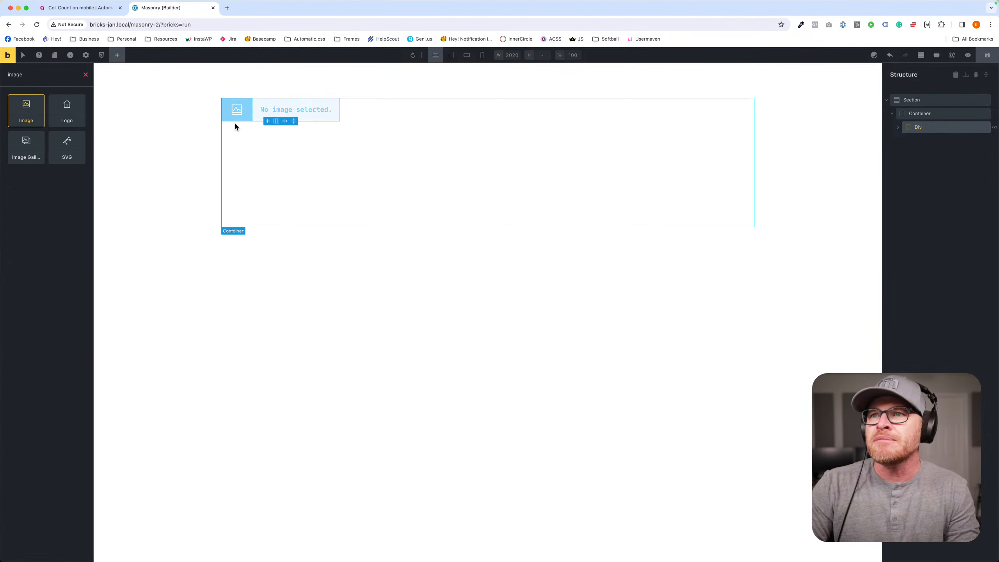
left_click(81, 162)
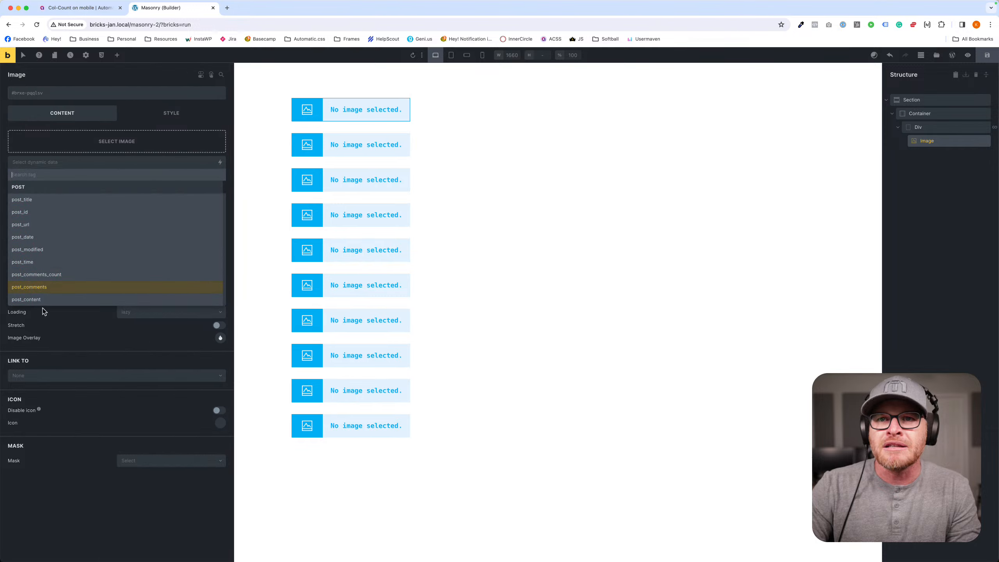
left_click(65, 214)
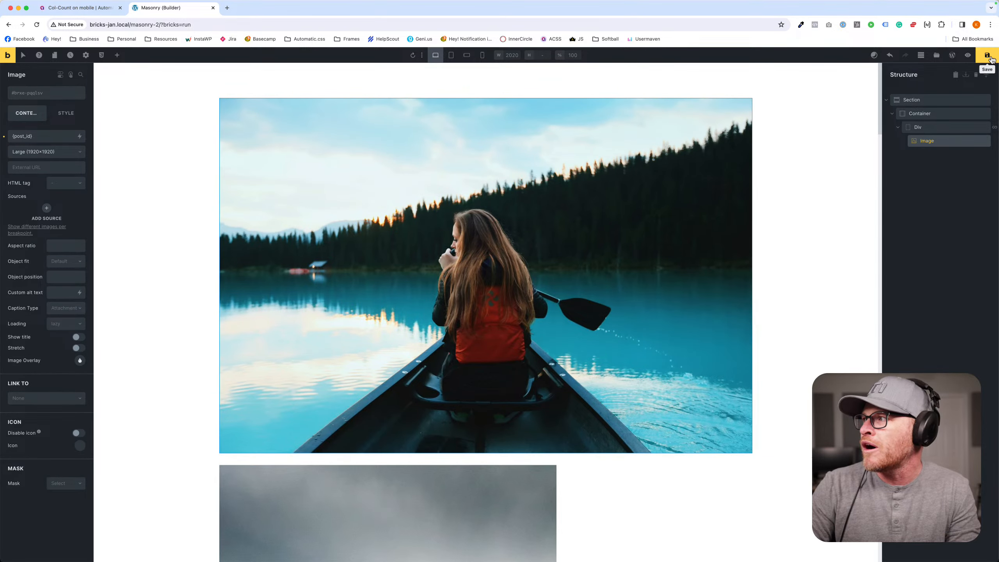
- Save the page and open its front-end preview in a new tab
left_click(992, 59)
left_click(9, 57, "super")
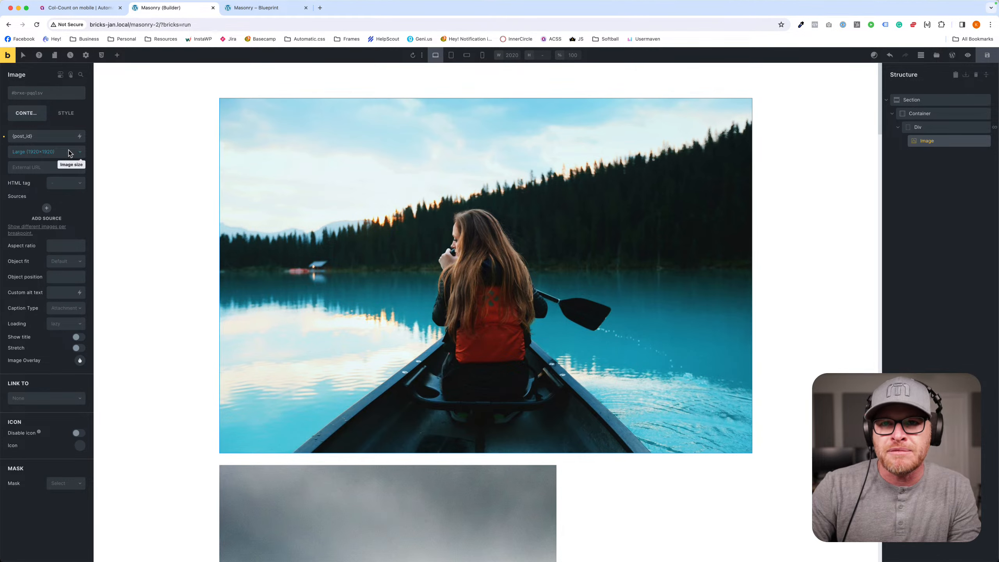
- Limit the div's media query to the included term Placeholders (Folder)
left_click(918, 127)
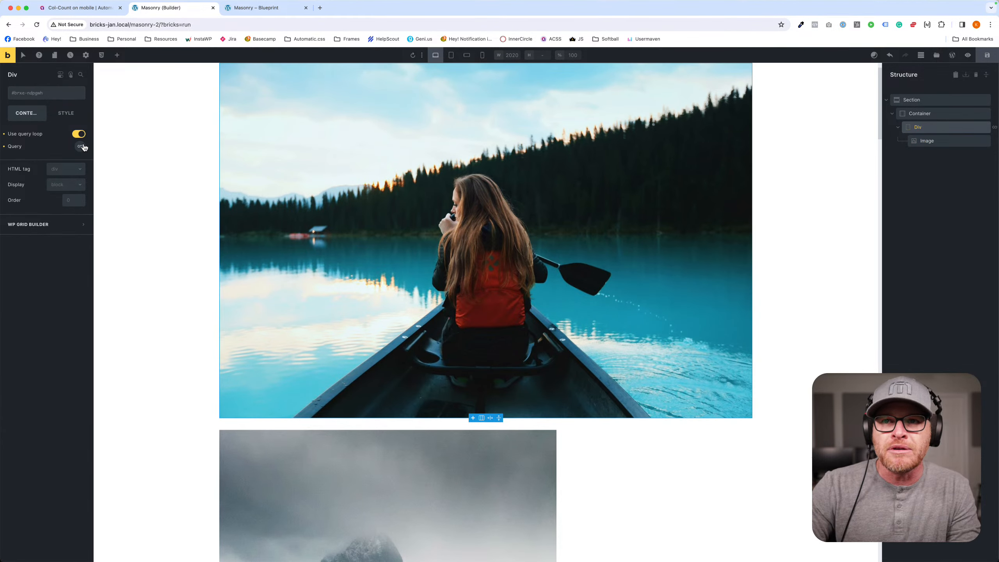
left_click(81, 146)
scroll(42, 381, "down", 3)
left_click(47, 341)
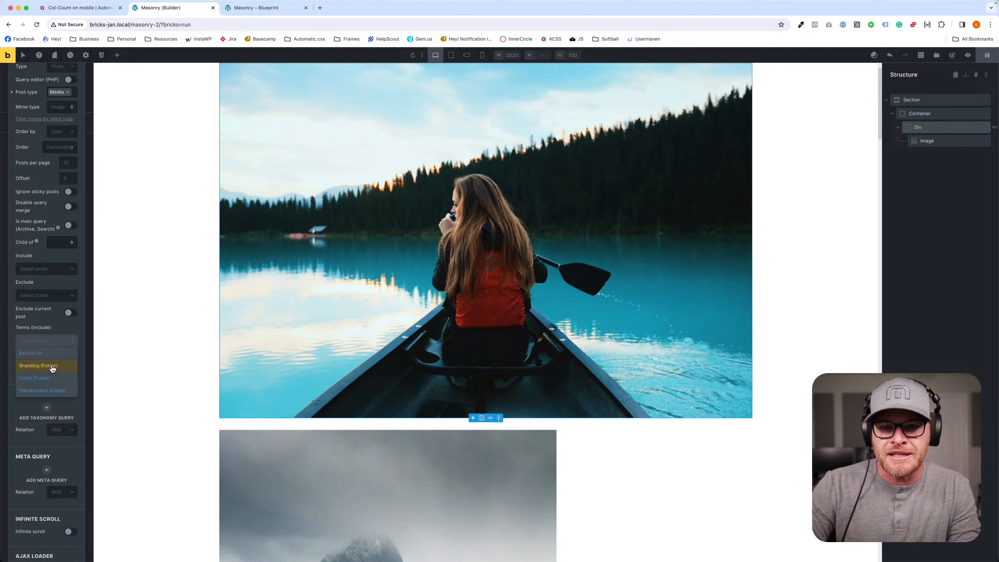
left_click(51, 390)
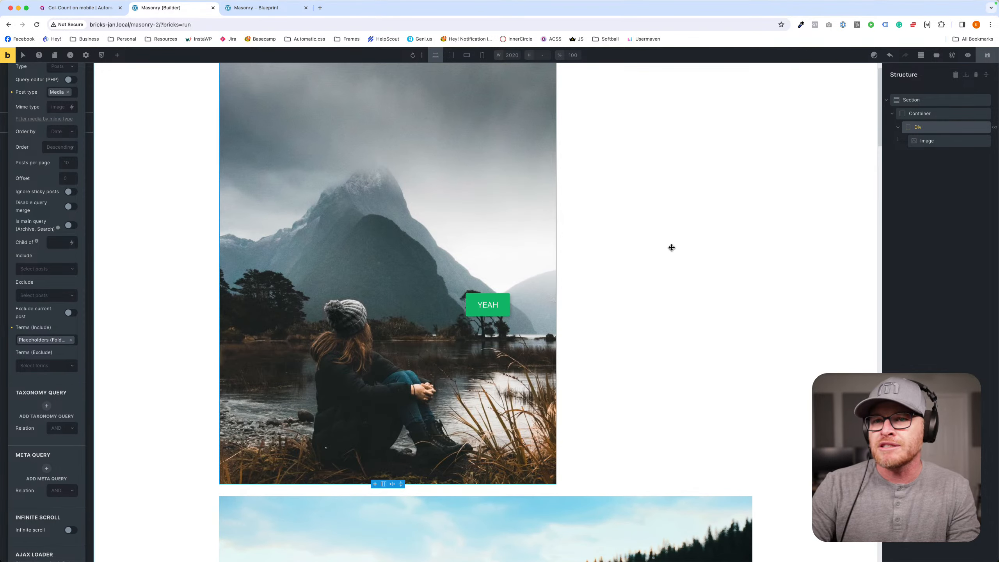
- Check how the looped images stack on the front-end page, and return to the builder
left_click(269, 8)
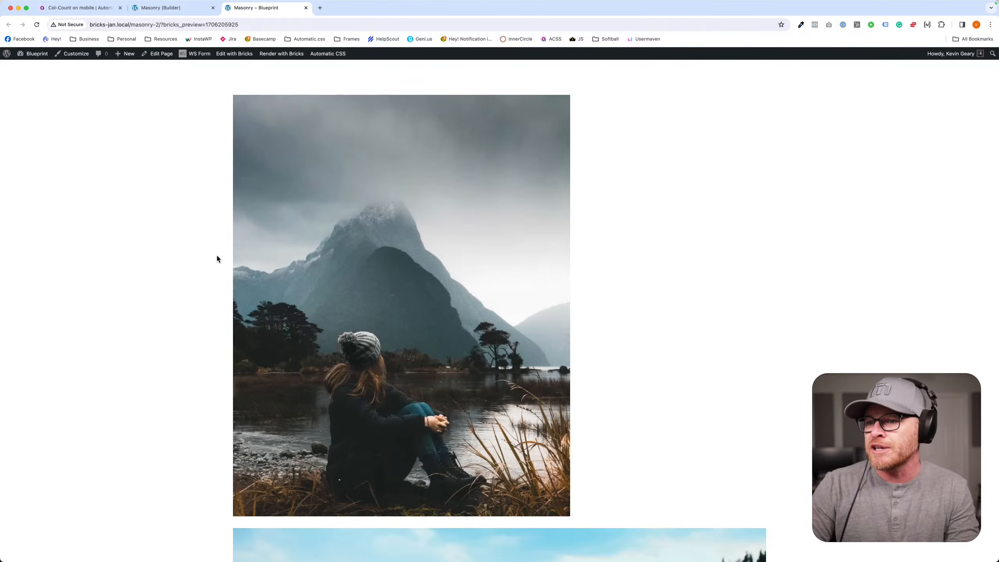
scroll(215, 256, "down", 7)
scroll(215, 257, "down", 20)
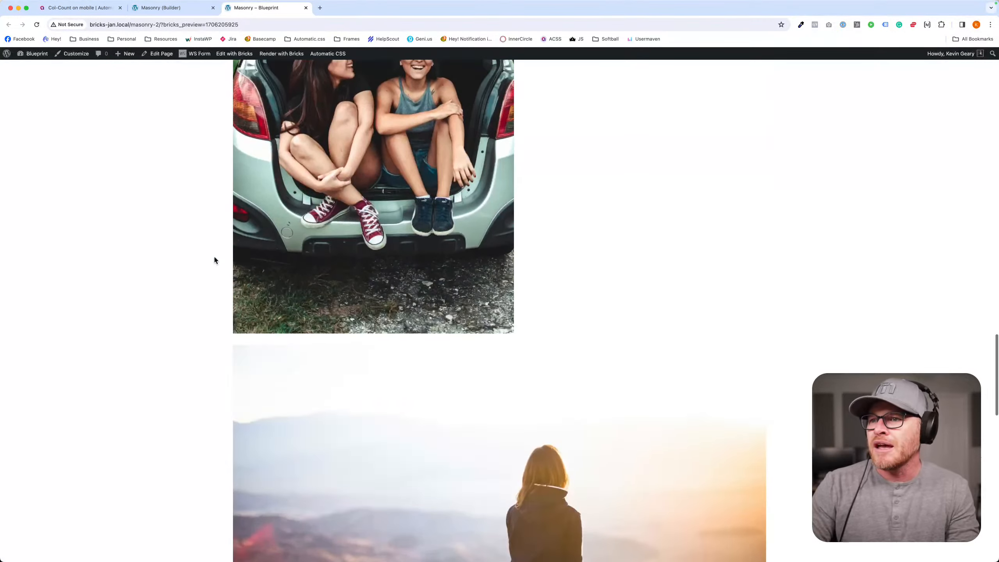
scroll(214, 260, "down", 5)
scroll(213, 260, "up", 20)
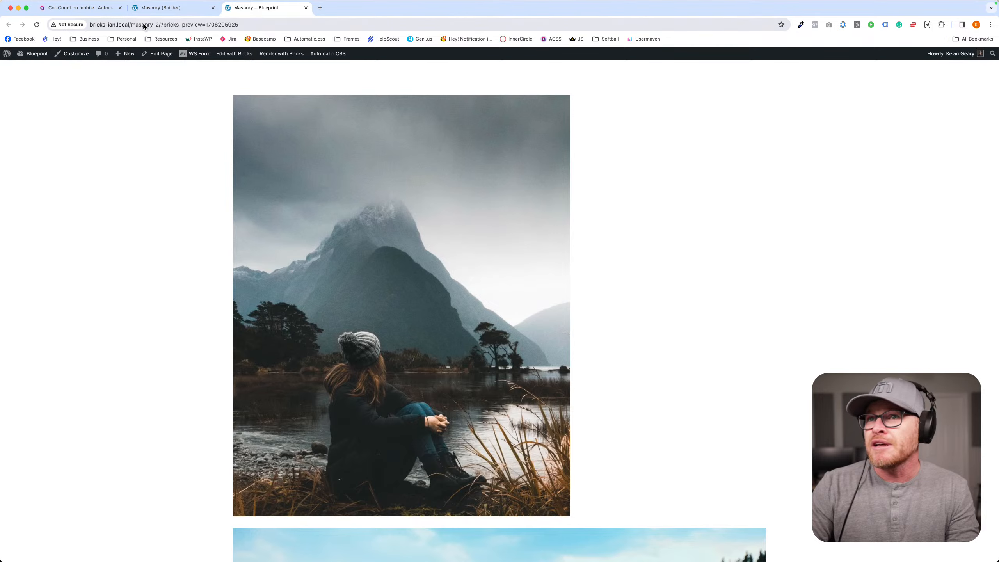
left_click(175, 8)
- Assign the class masonry--3 to the container and review the image layout on the canvas
left_click(630, 214)
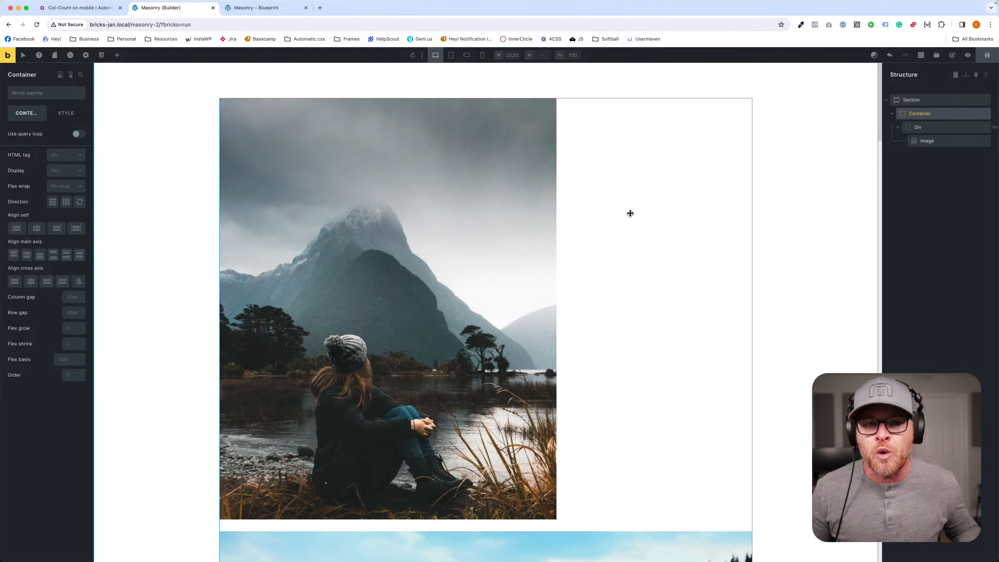
left_click(33, 93)
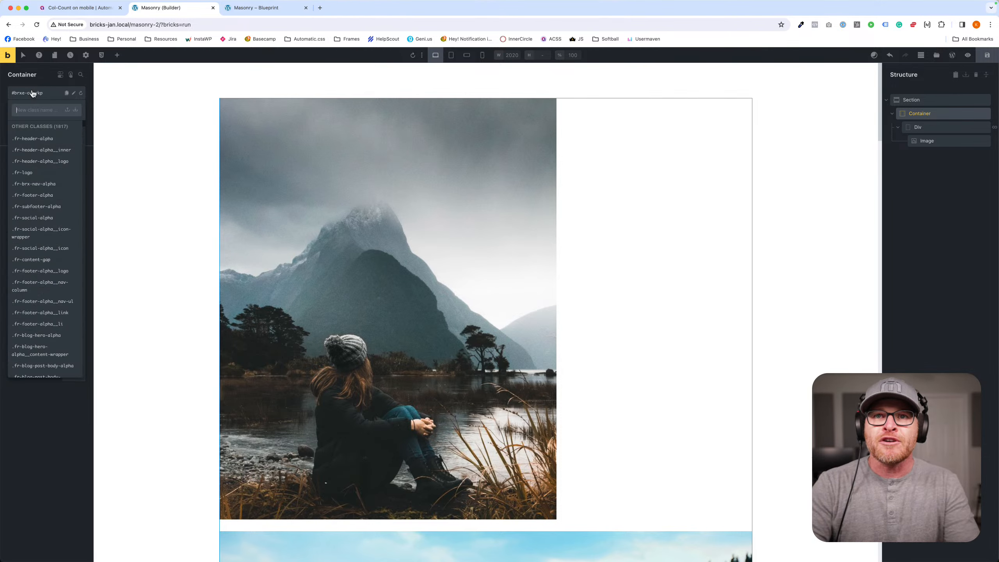
type("masonry")
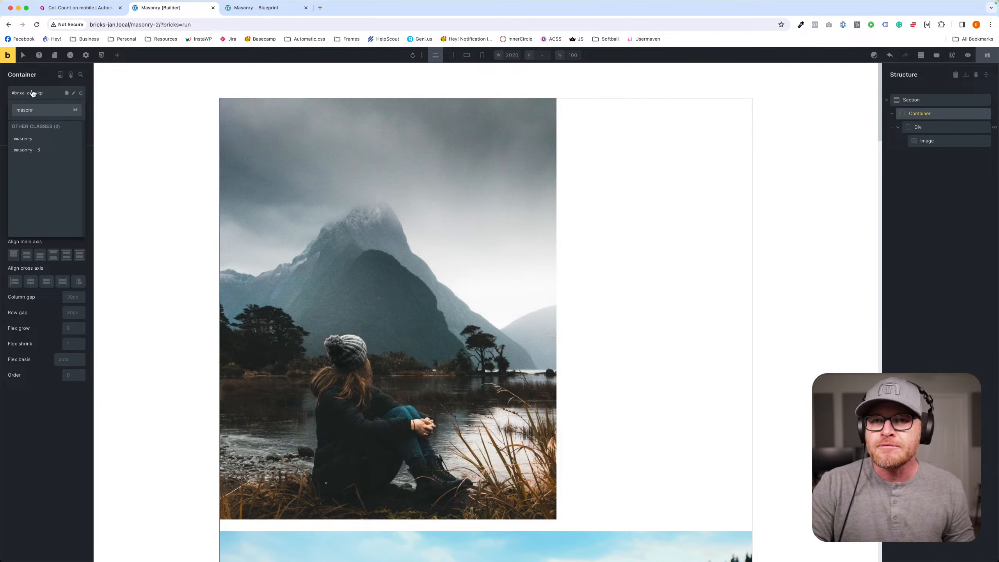
key("BackSpace")
key("BackSpace")
key("BackSpace")
type("masonry--3")
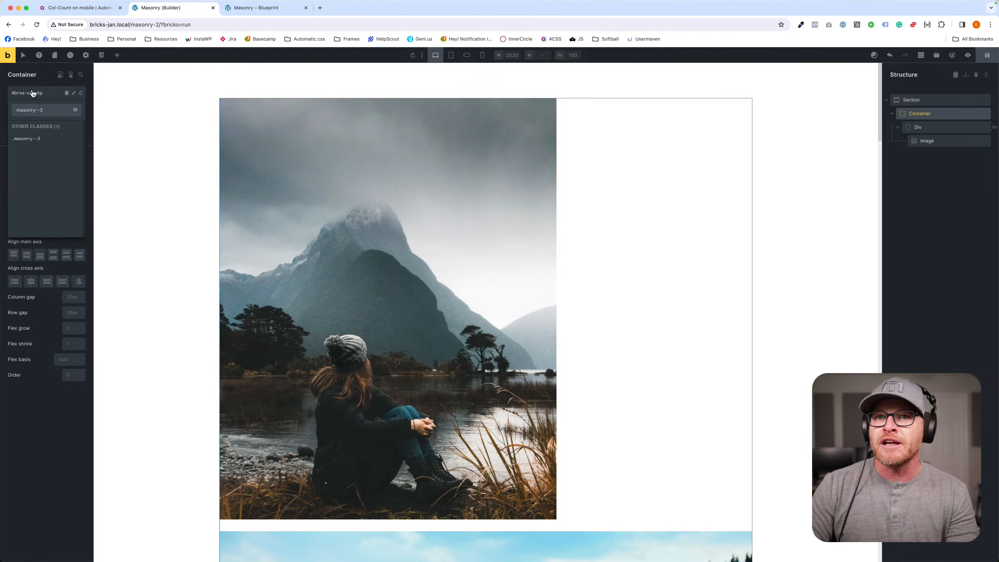
key("Return")
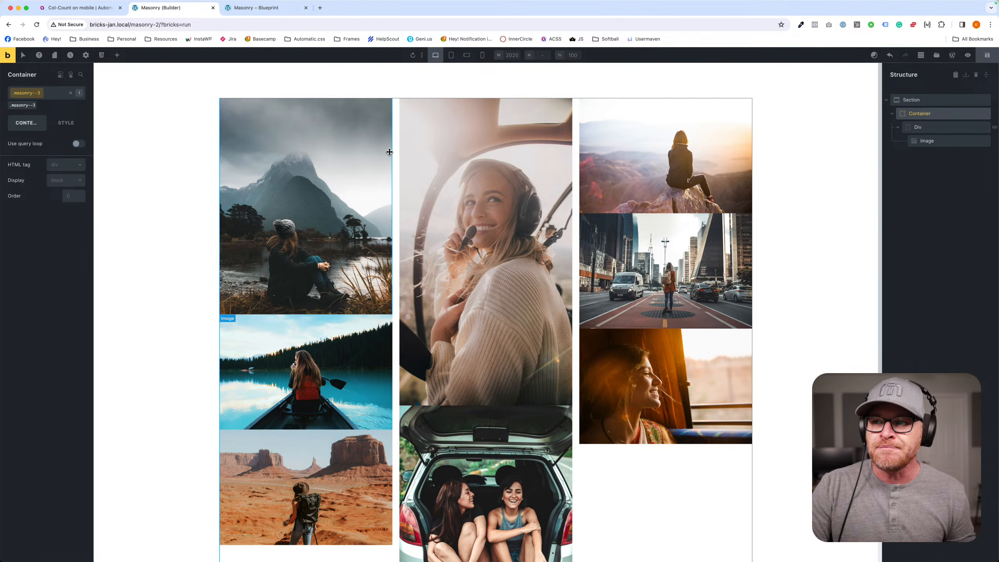
scroll(556, 179, "down", 2)
scroll(555, 179, "up", 2)
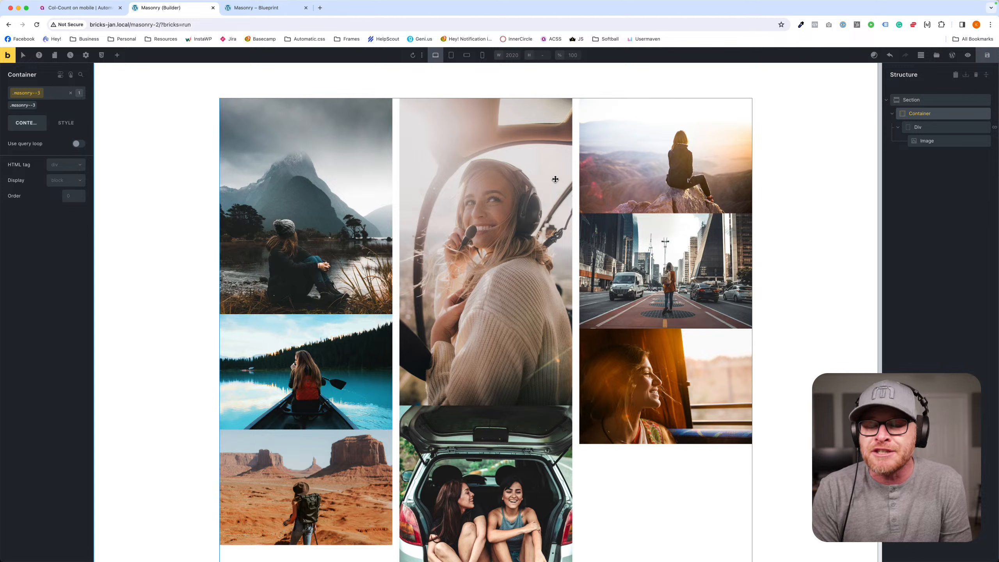
- Assign the classes row-gap--m and col-gap--m to the container holding the masonry images
left_click(46, 93)
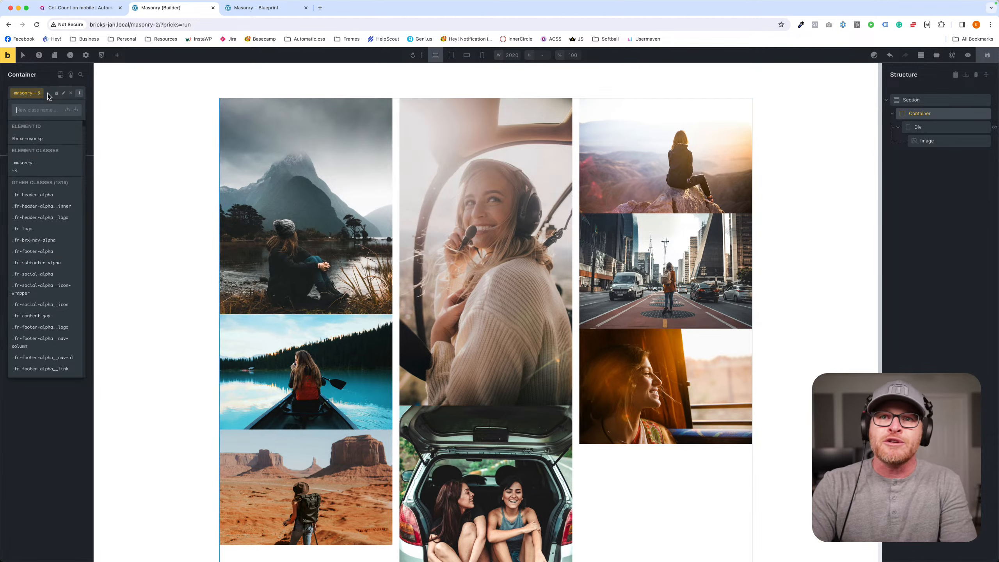
type("row-gap")
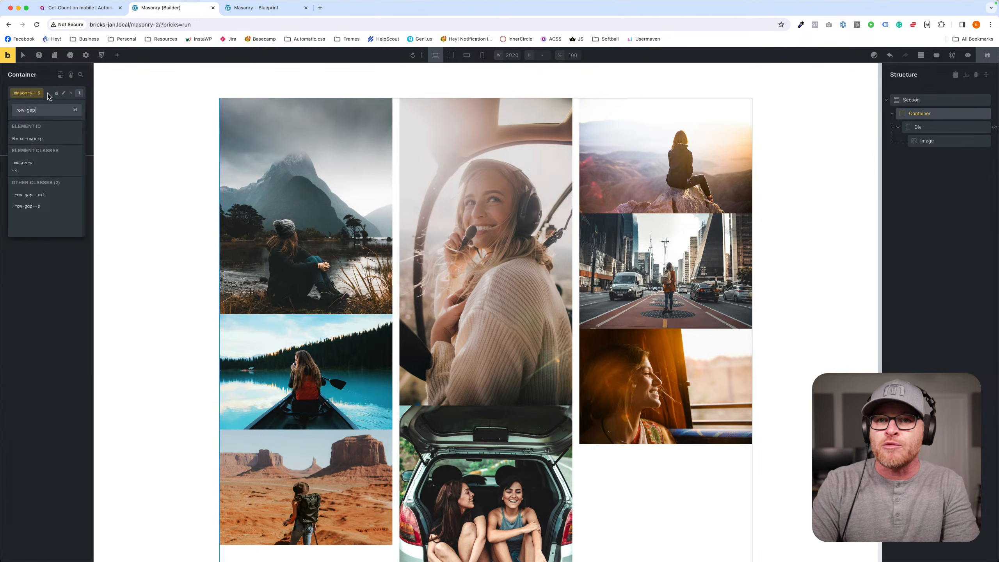
type("--m")
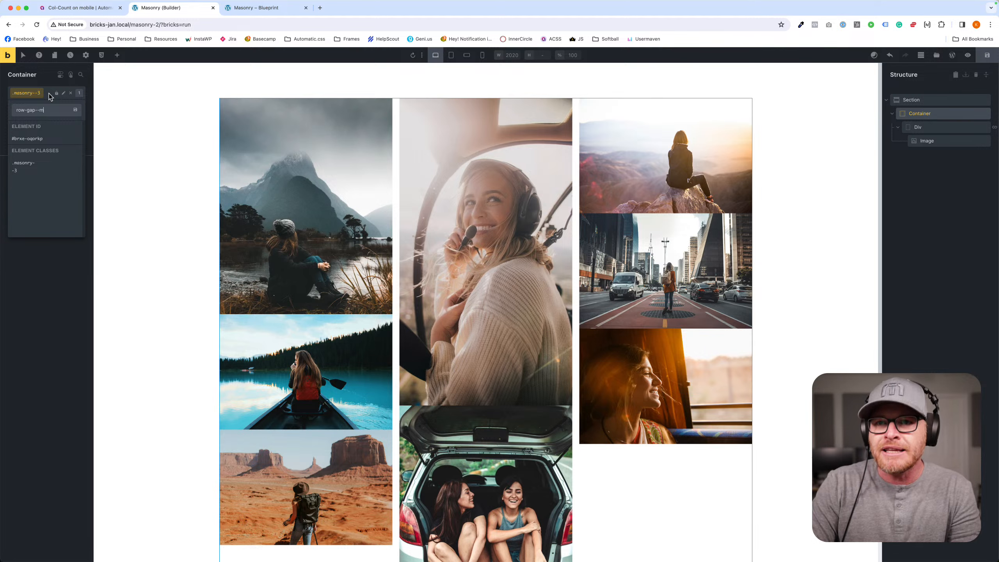
key("Return")
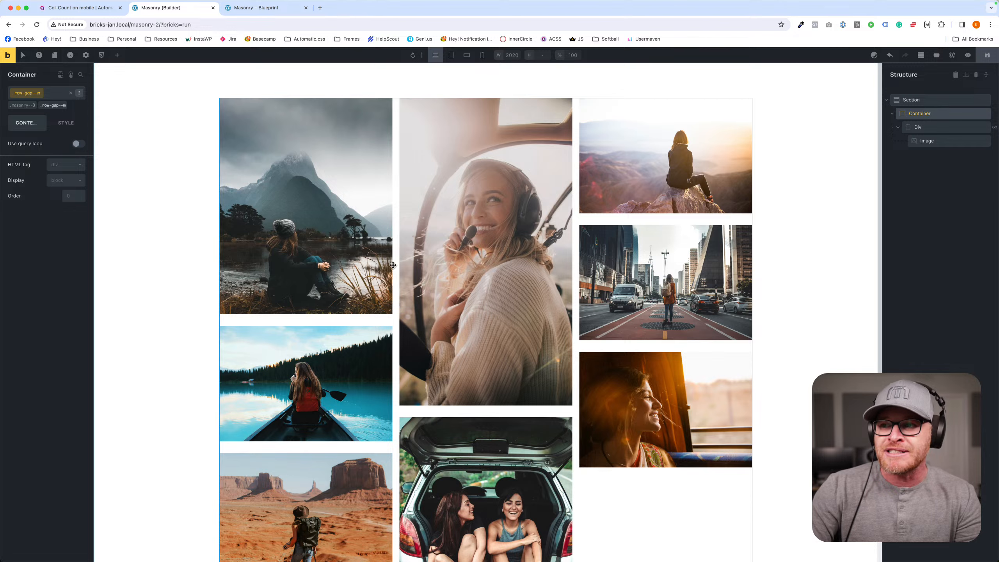
left_click(50, 96)
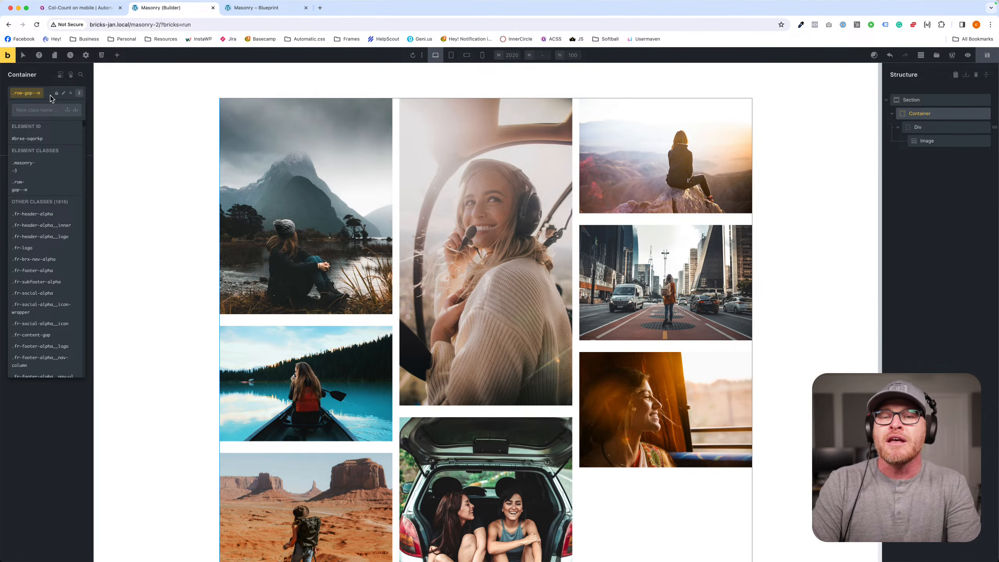
type("col-gap--m")
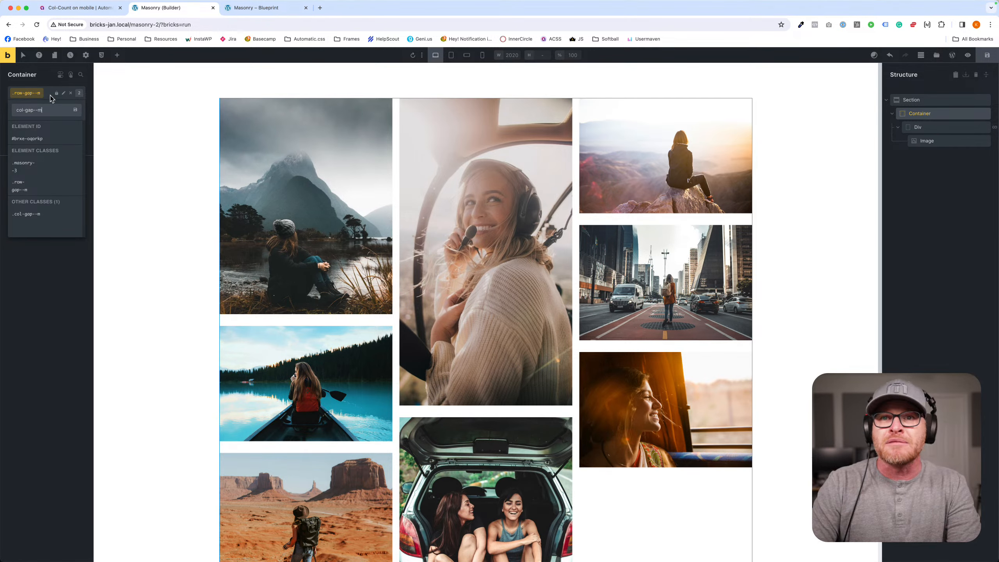
key("Return")
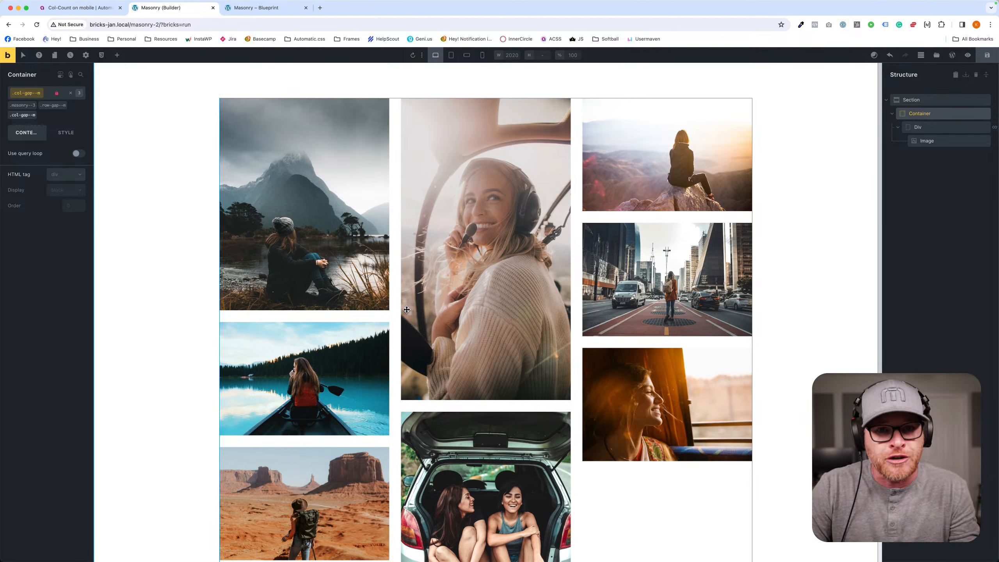
- Replace the container's separate row and column gap classes with the single class gap--m
left_click(37, 111)
left_click(64, 103)
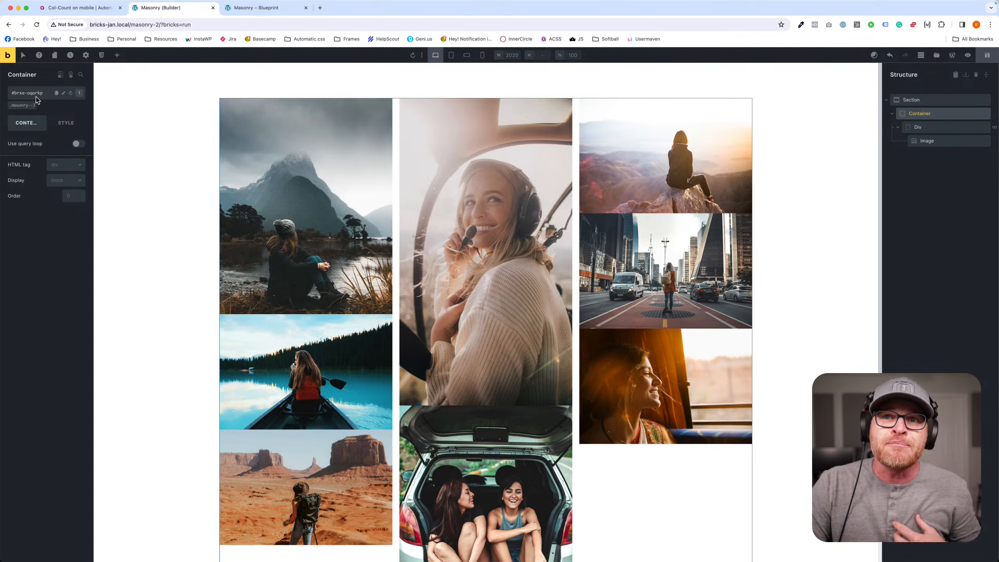
left_click(31, 96)
type("gap--m")
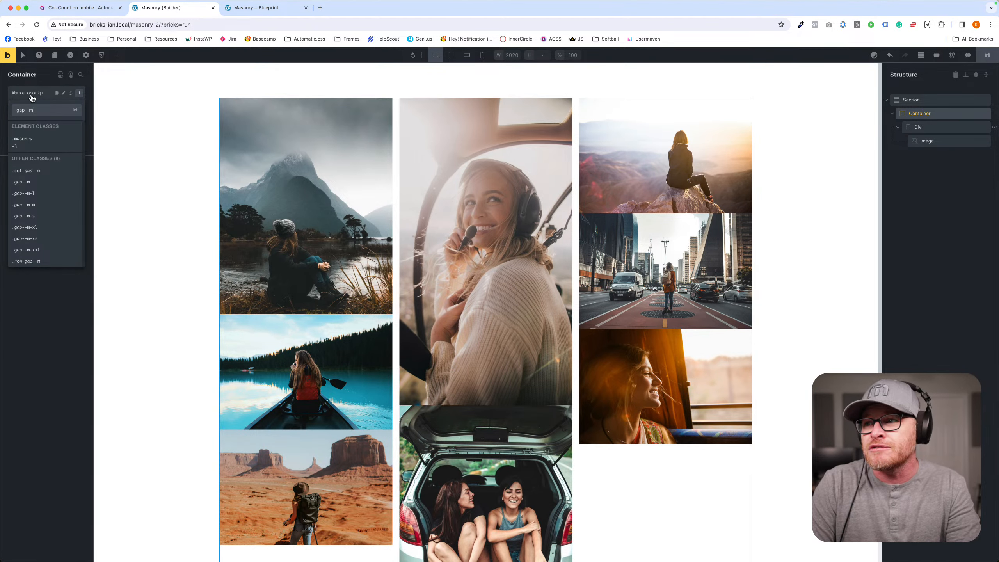
key("Return")
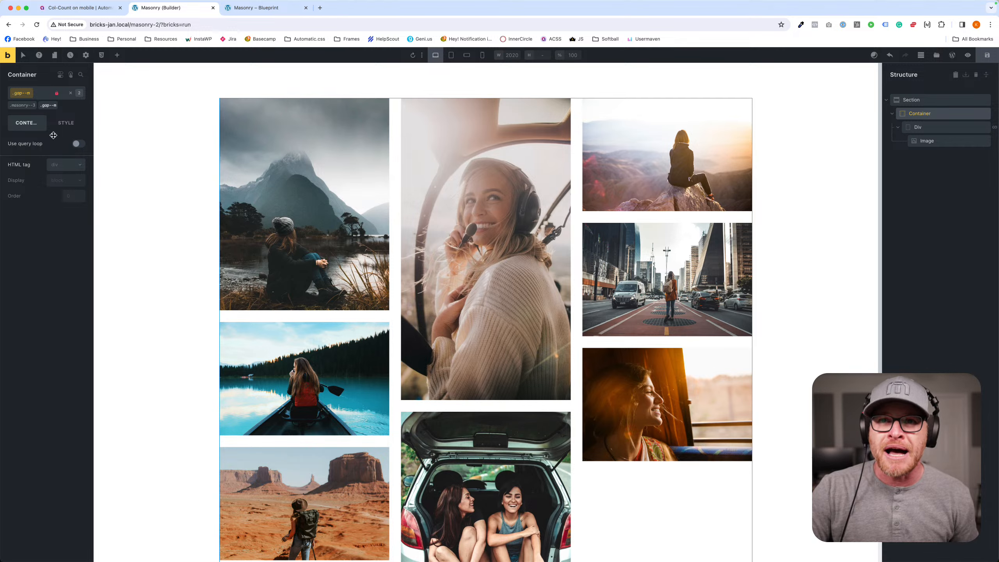
- Add the class col-width--m to the container alongside its masonry and gap classes
left_click(42, 95)
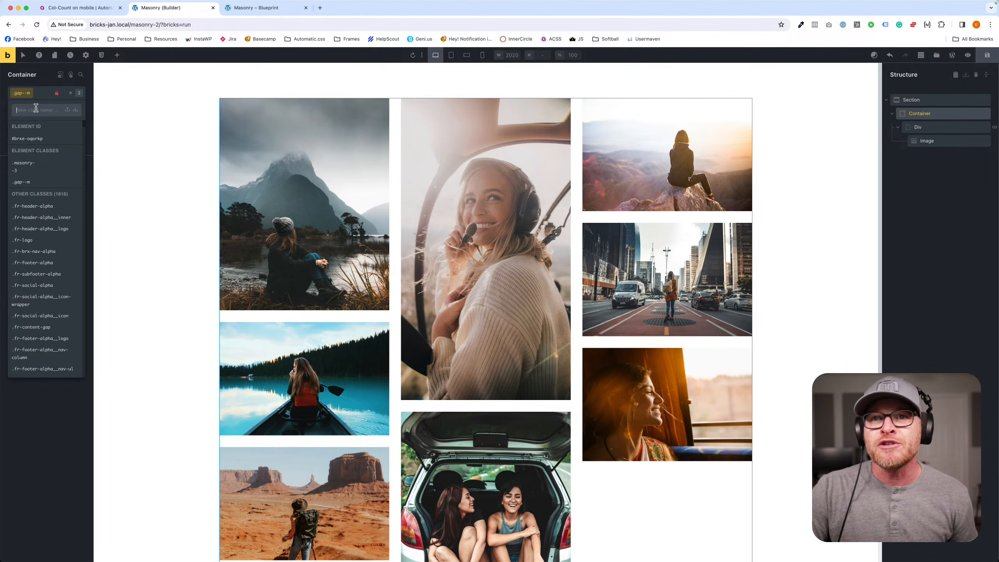
left_click(41, 92)
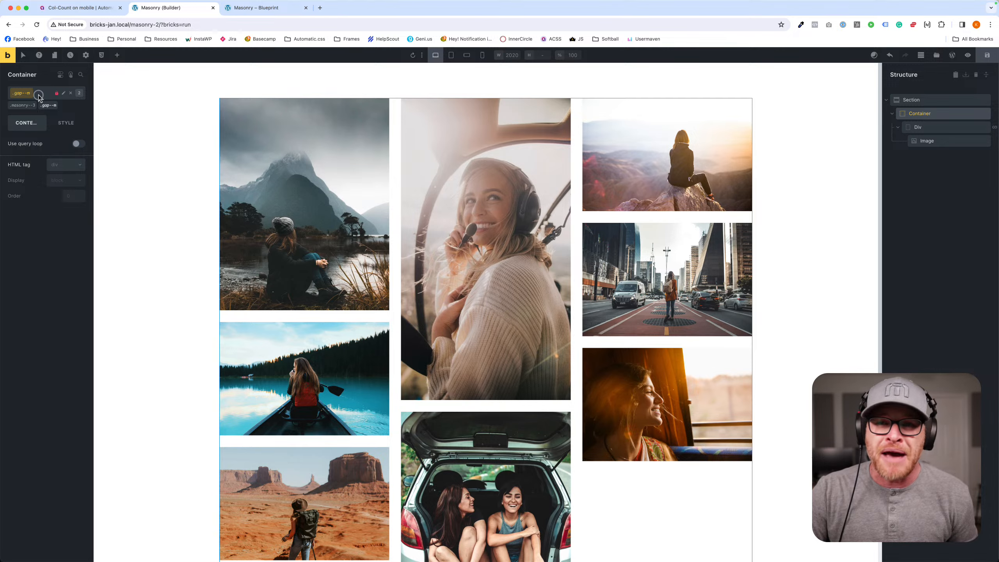
left_click(39, 96)
left_click(39, 96)
left_click(37, 95)
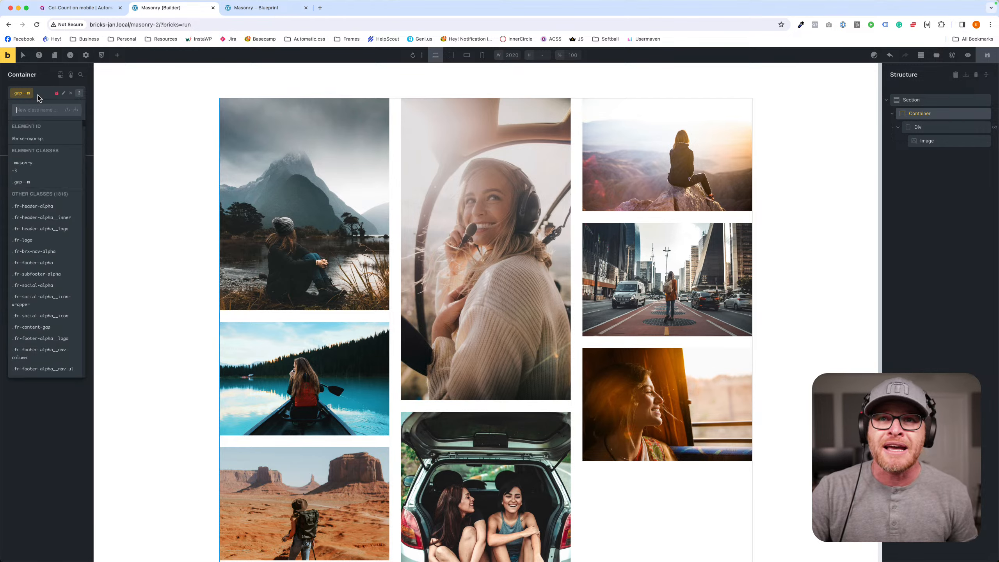
type("col-width")
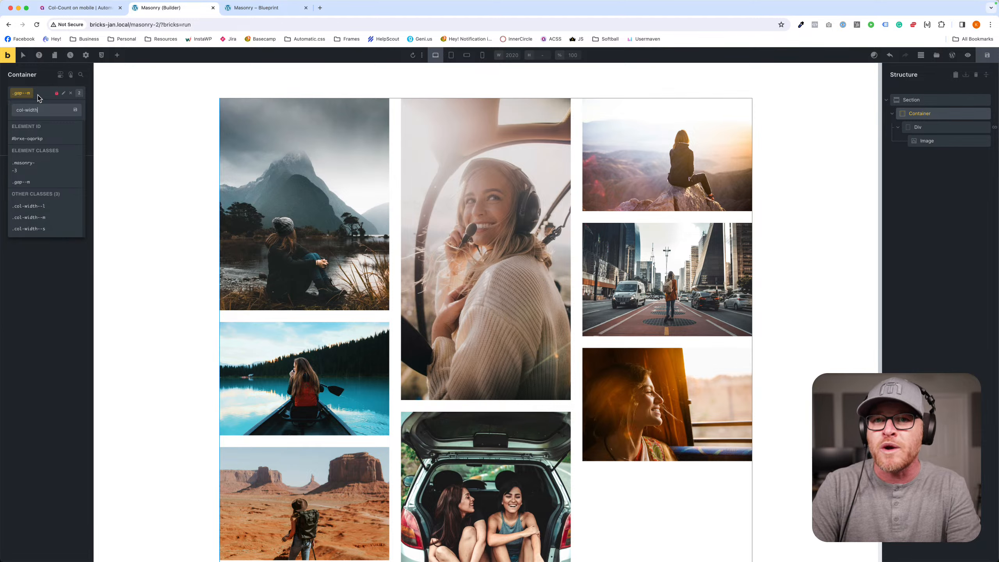
left_click(44, 218)
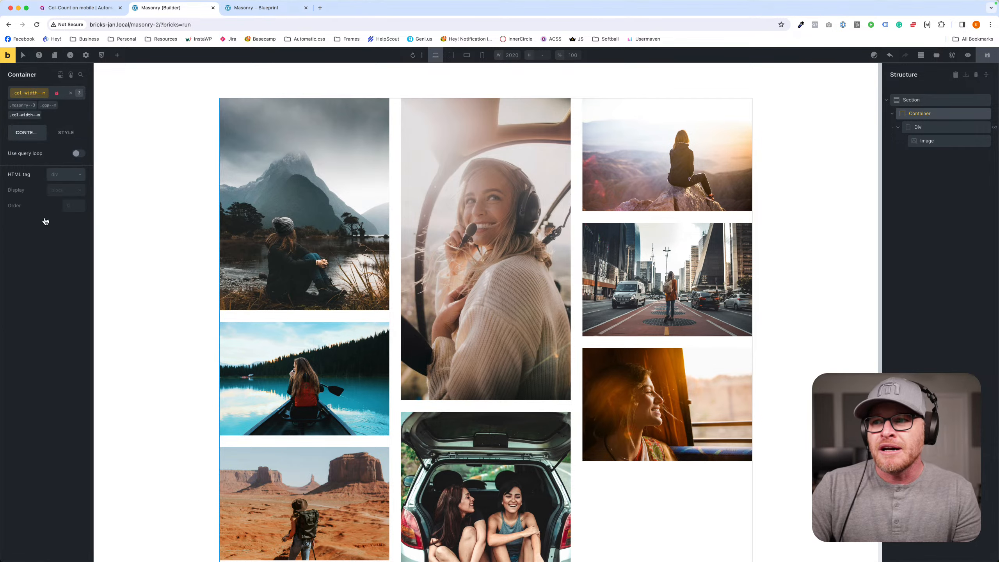
- Preview the masonry at the tablet portrait and mobile landscape breakpoints, and return to the desktop view
left_click(451, 55)
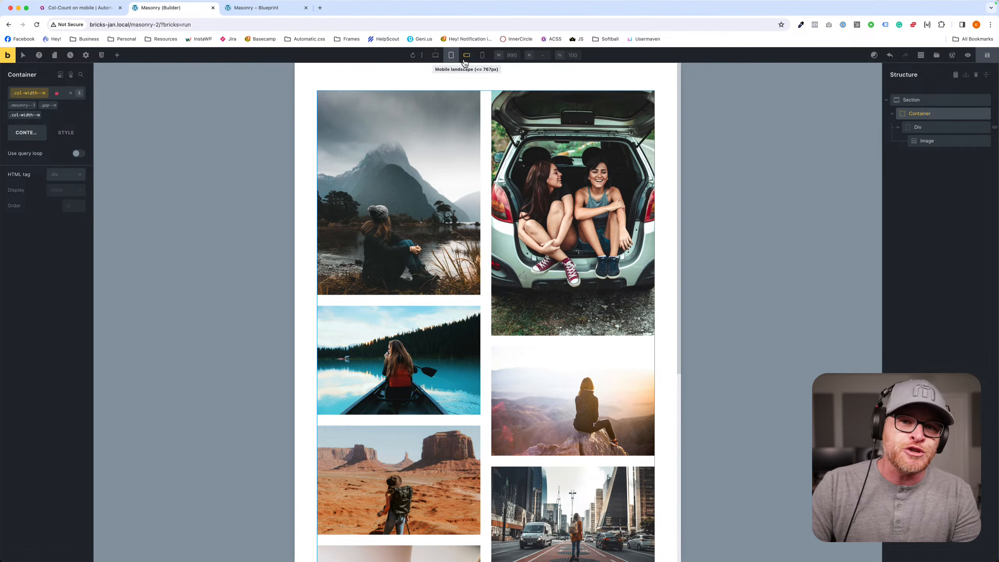
left_click(465, 55)
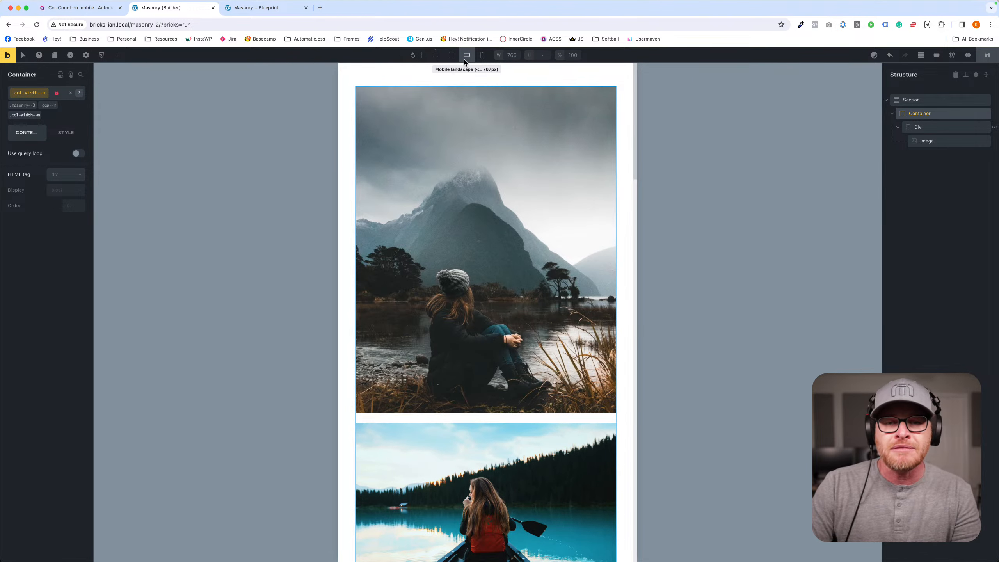
left_click(436, 56)
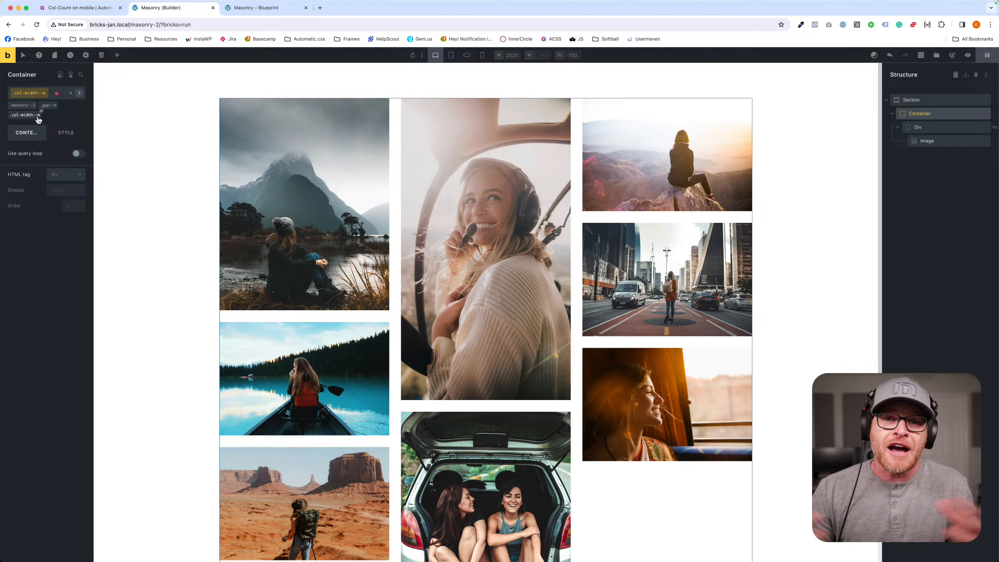
- Open automaticcss.com/docs in a new browser tab, search for columns, and open the CSS Columns doc
key("super+t")
type("automaticcss.com/doc")
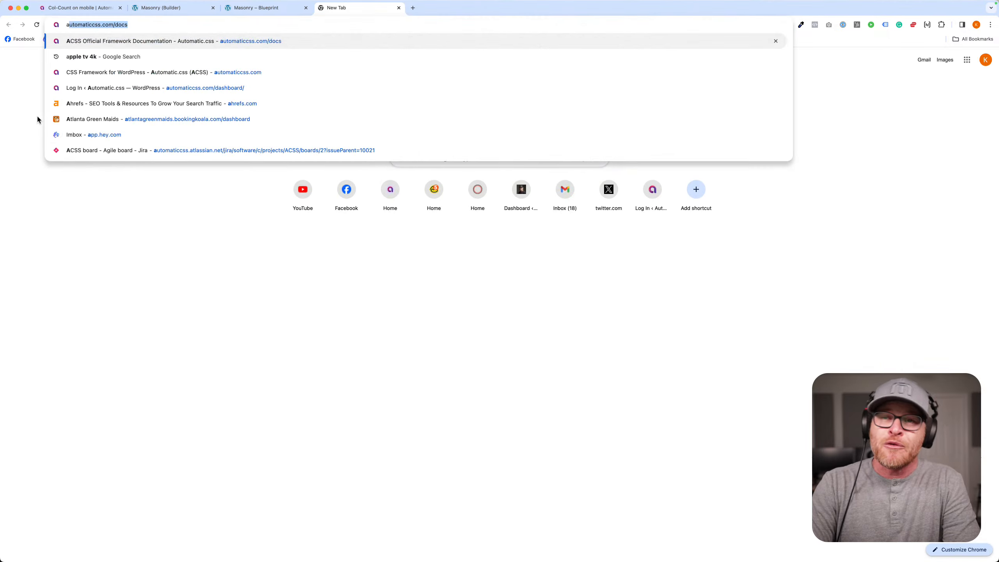
type("s")
key("Return")
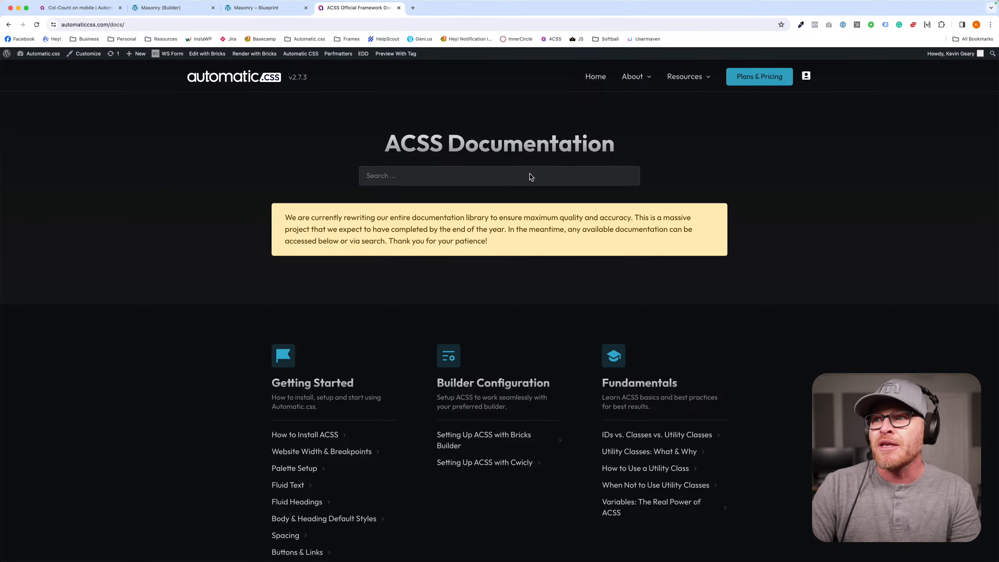
left_click(509, 176)
type("columns")
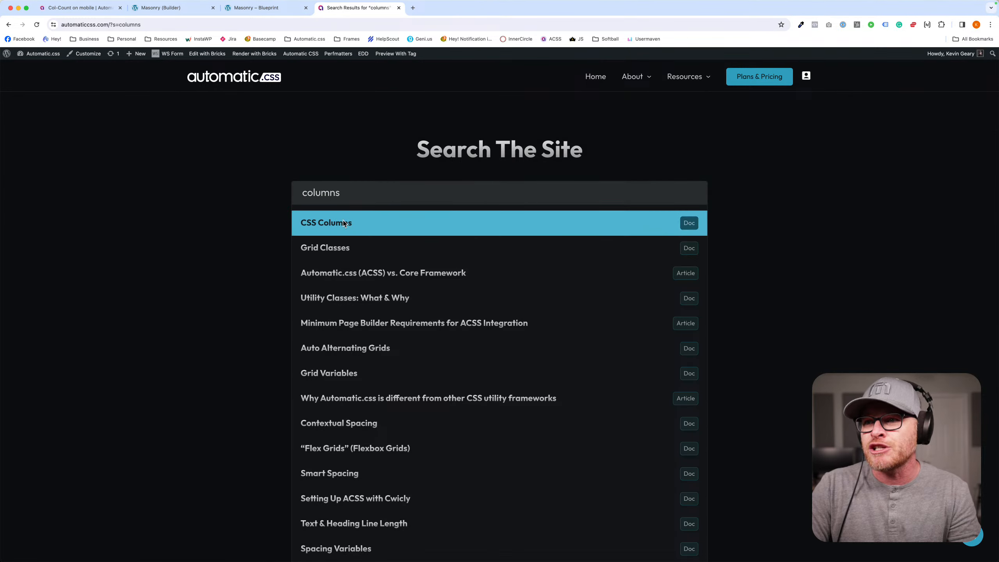
left_click(460, 329)
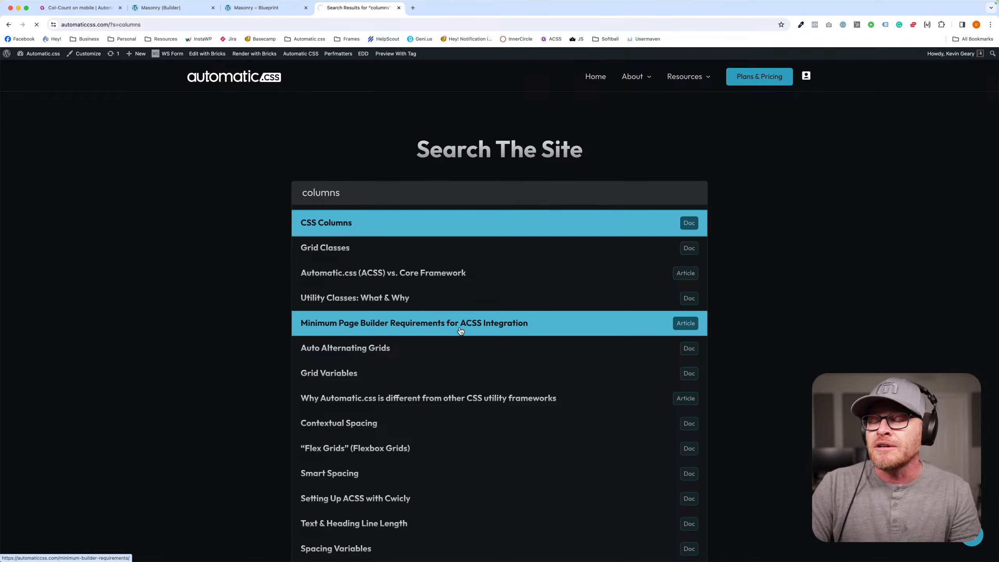
- Read the CSS Columns doc's sections on column count, minimum column width, gap utilities and column rules
scroll(468, 323, "down", 8)
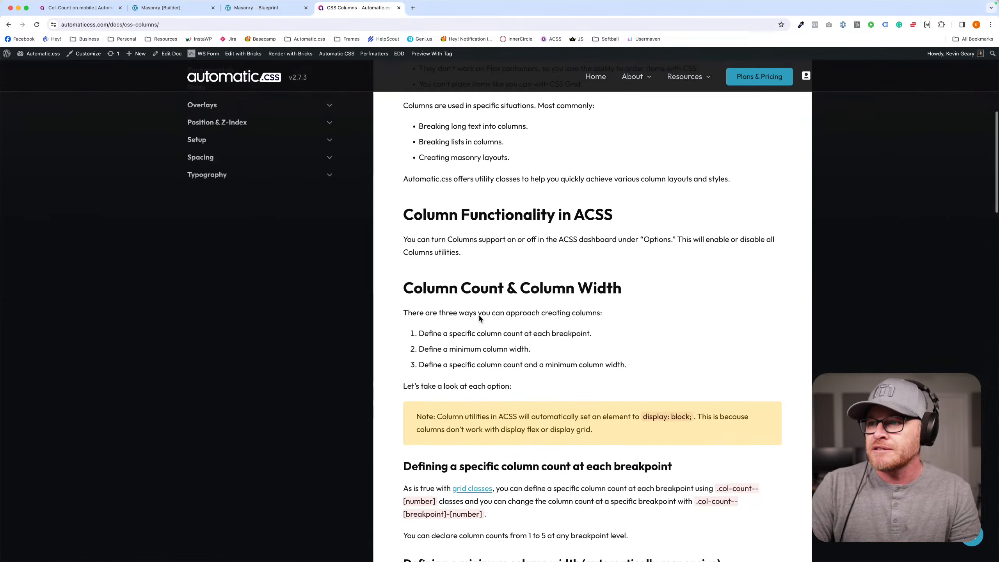
scroll(479, 318, "down", 15)
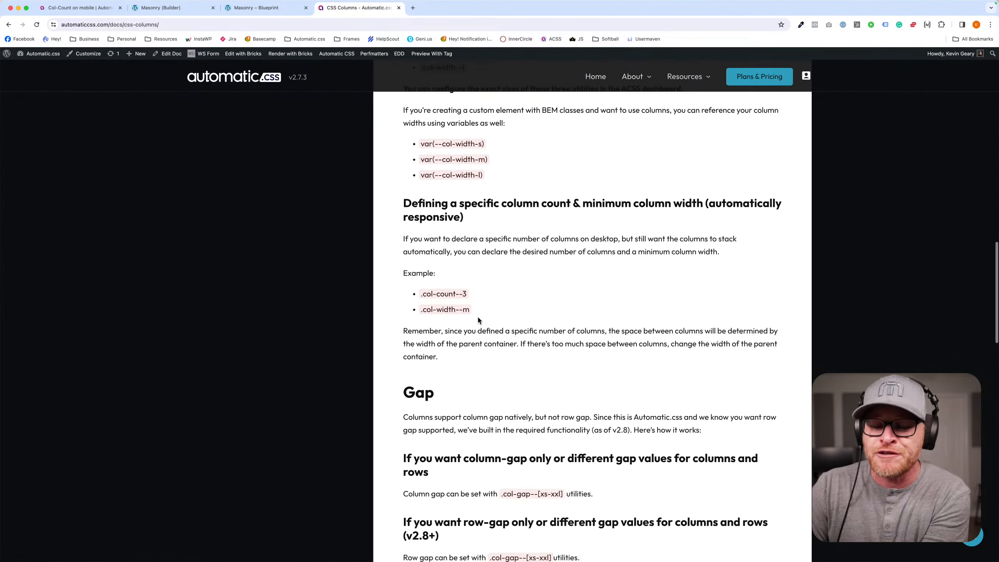
scroll(478, 317, "down", 13)
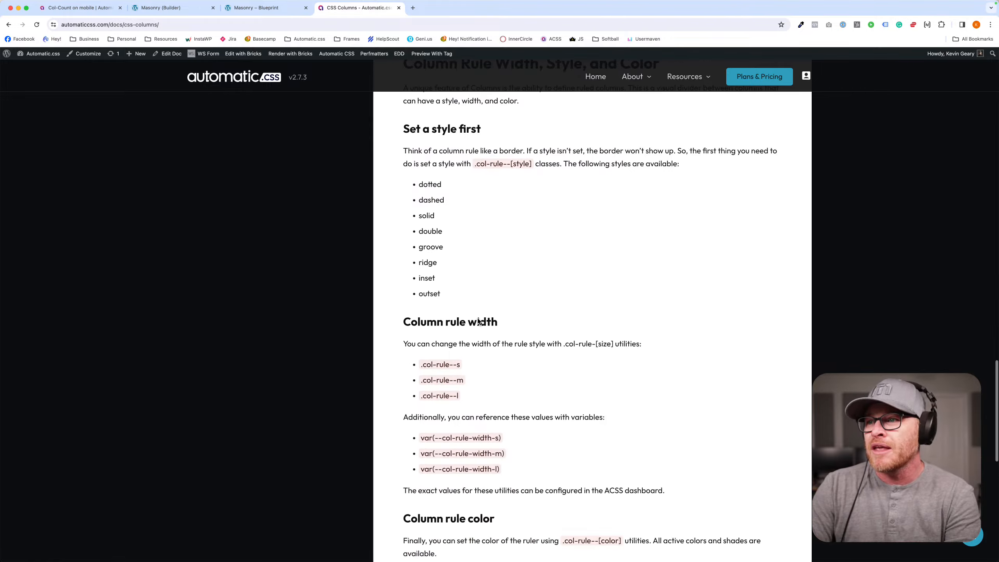
scroll(479, 320, "down", 5)
scroll(478, 319, "up", 18)
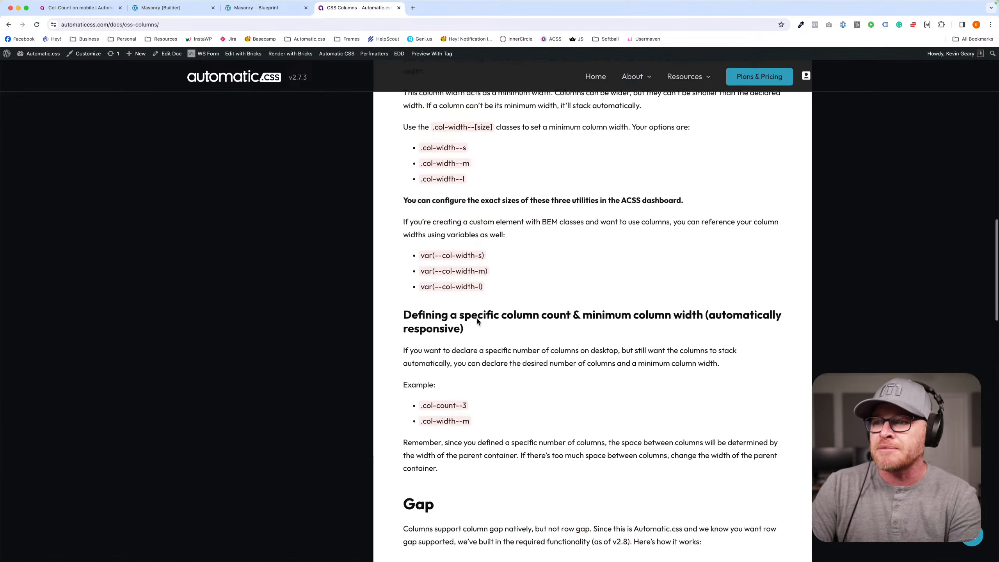
scroll(478, 321, "up", 17)
scroll(478, 321, "down", 7)
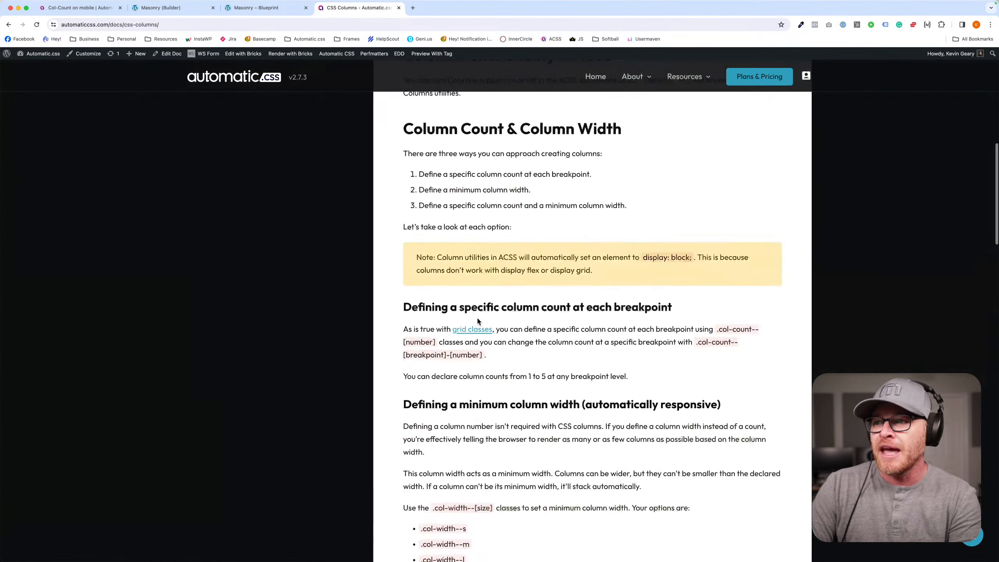
scroll(476, 318, "down", 15)
scroll(441, 286, "up", 1)
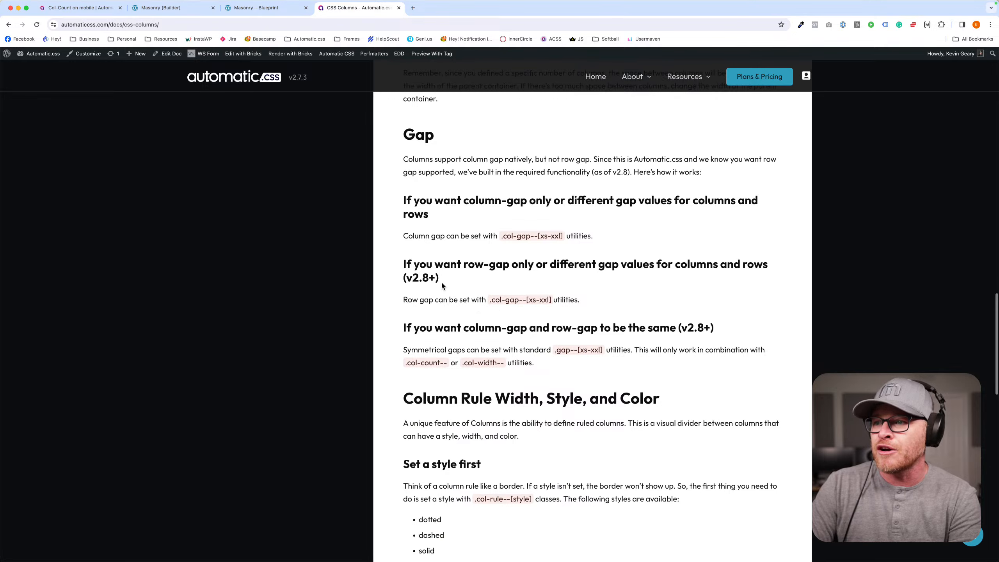
left_click_drag(442, 286, 396, 265)
left_click_drag(729, 330, 675, 331)
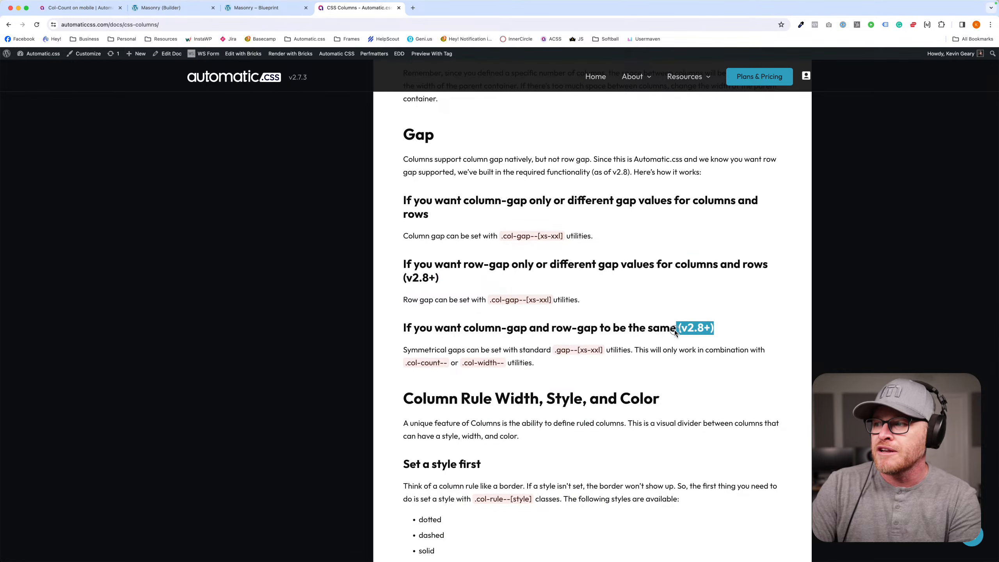
left_click(672, 330)
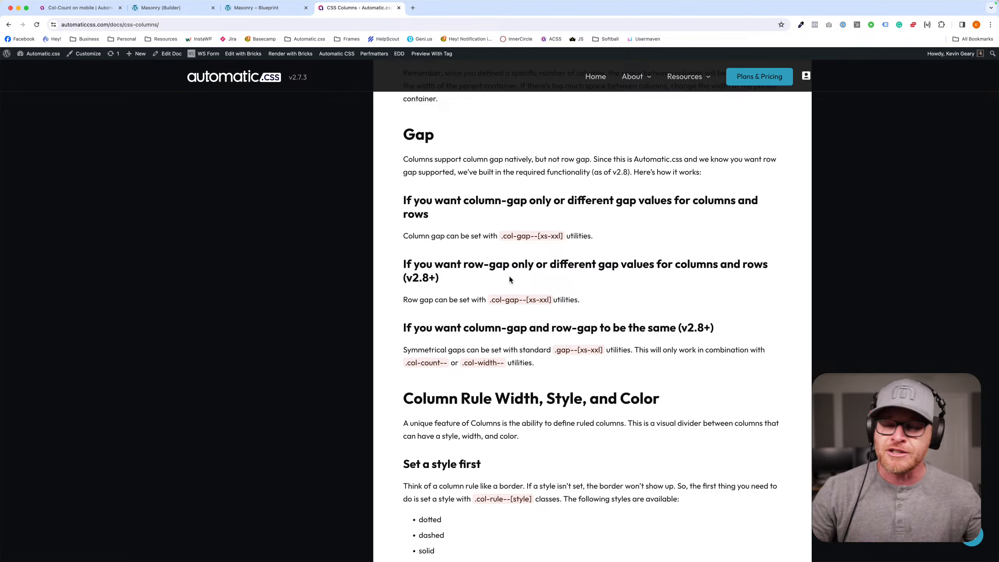
scroll(509, 279, "up", 15)
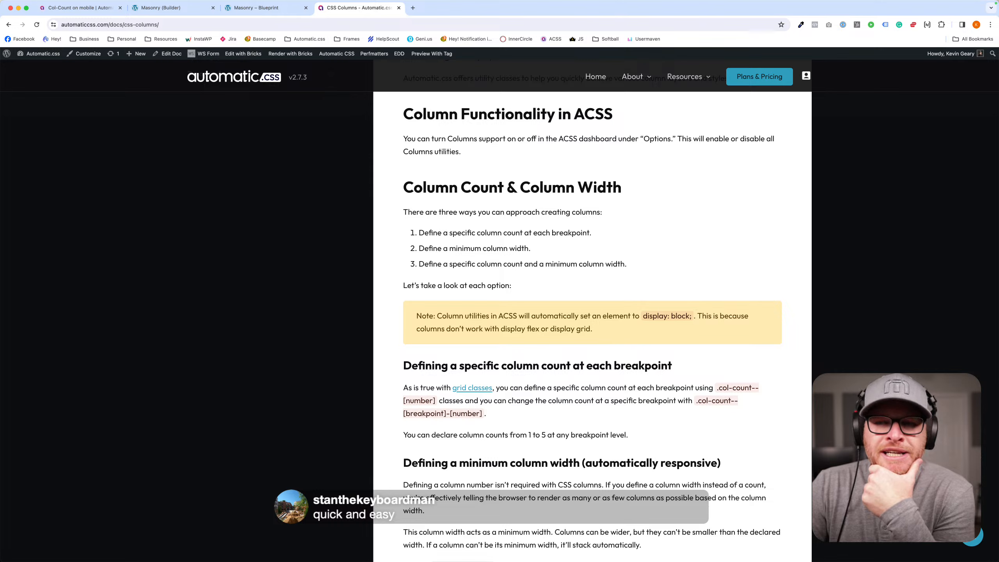
- Return to the Bricks builder and delete the image and its looped div from the container
left_click(268, 8)
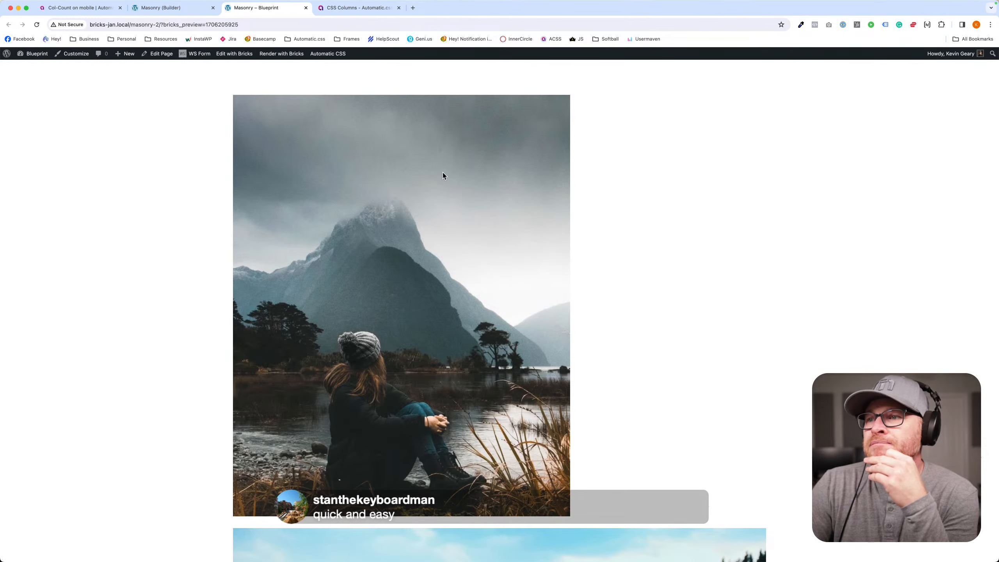
left_click(196, 8)
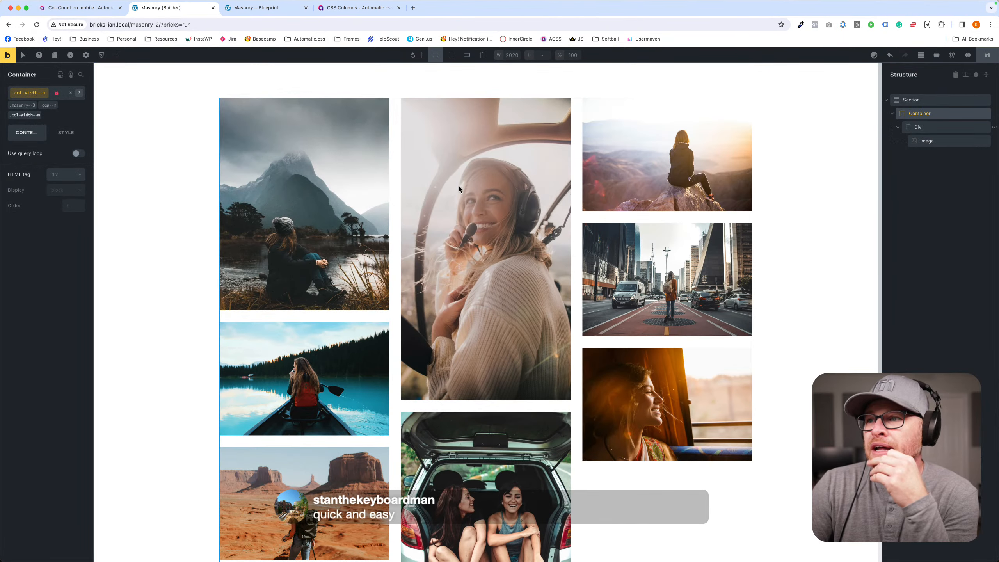
left_click(985, 140)
left_click(985, 127)
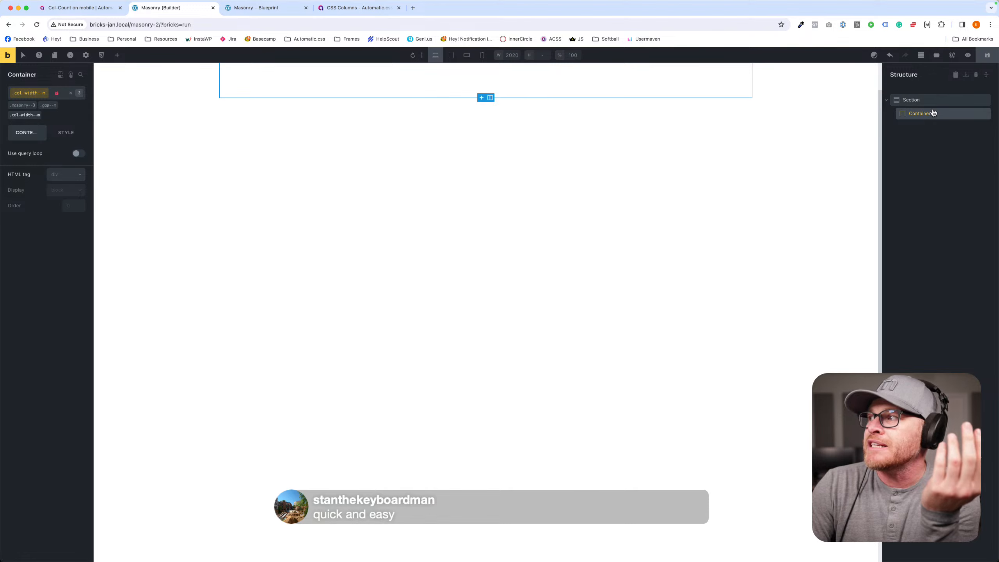
- Look through the Frames template library for card designs, searching for card and filtering by the Single tag
left_click(117, 55)
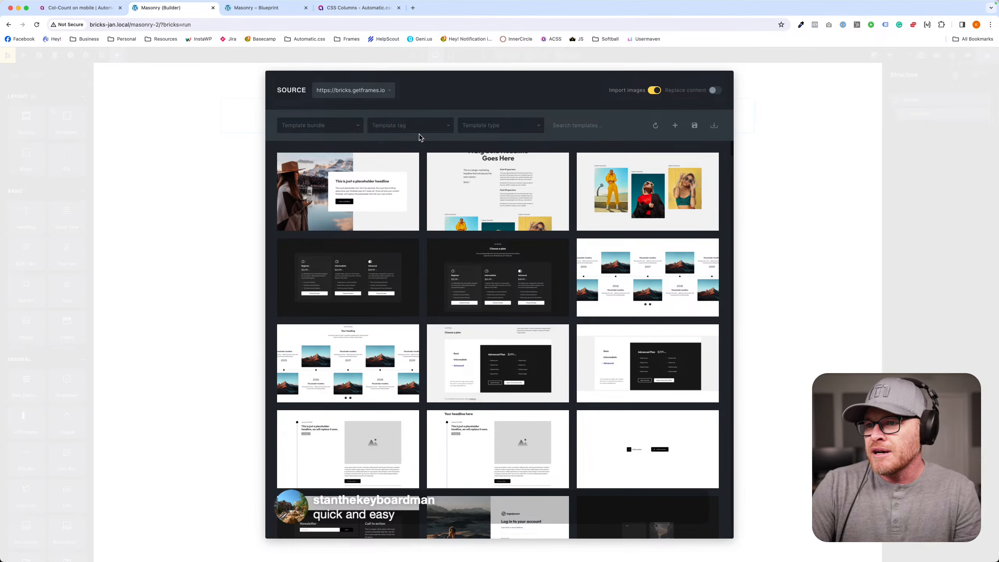
scroll(532, 282, "down", 5)
type("card")
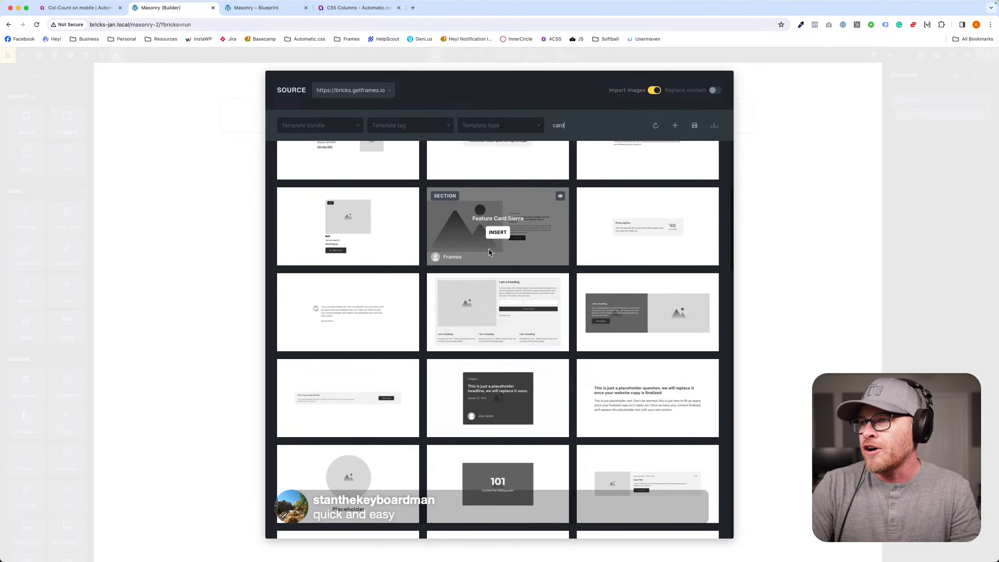
key("super+a")
key("BackSpace")
left_click(411, 125)
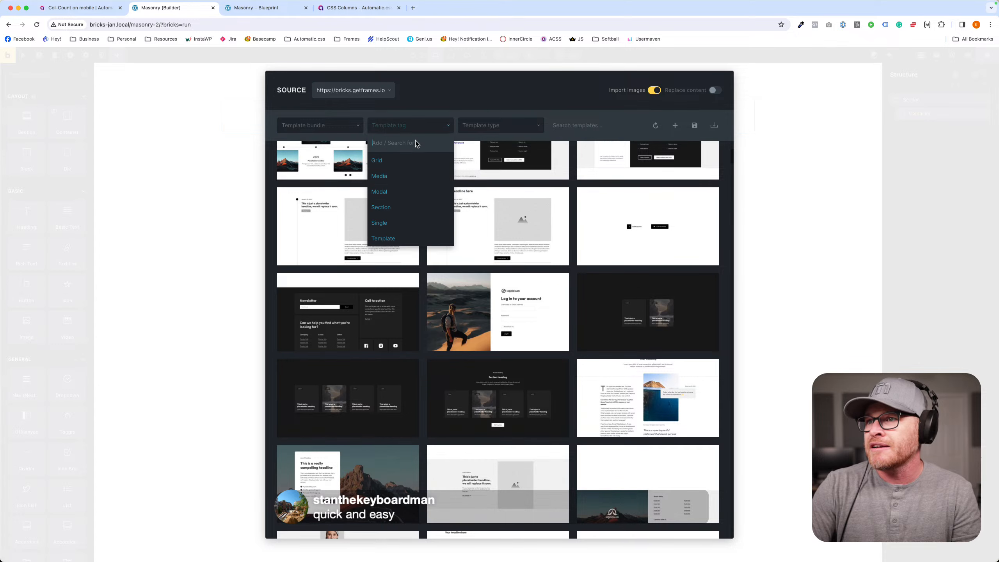
left_click(409, 222)
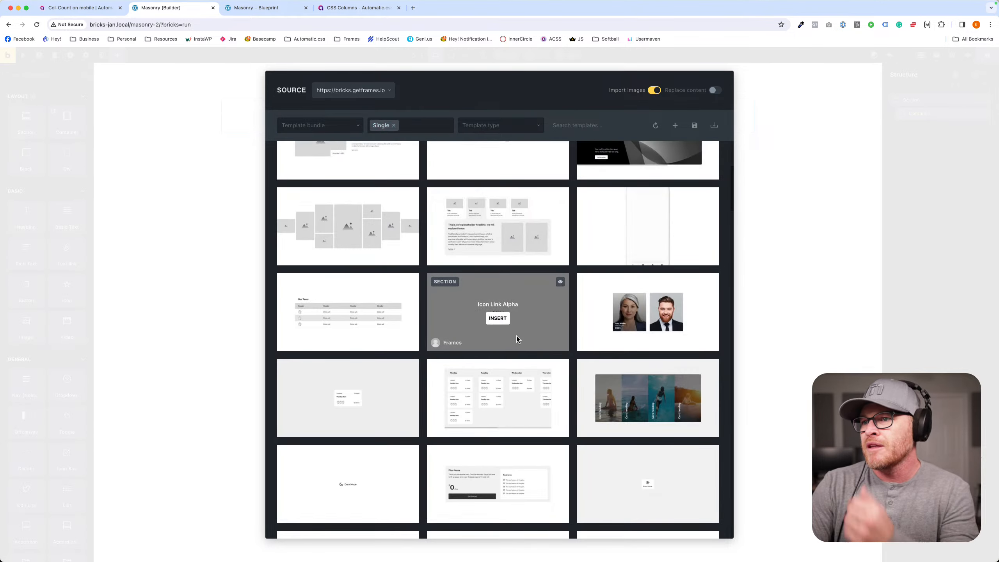
scroll(515, 335, "down", 15)
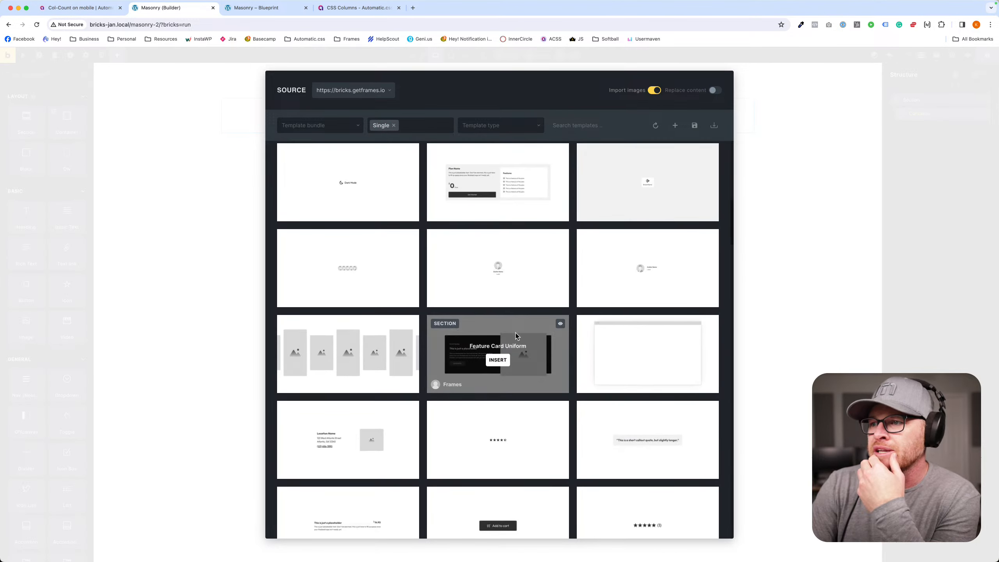
scroll(539, 335, "down", 8)
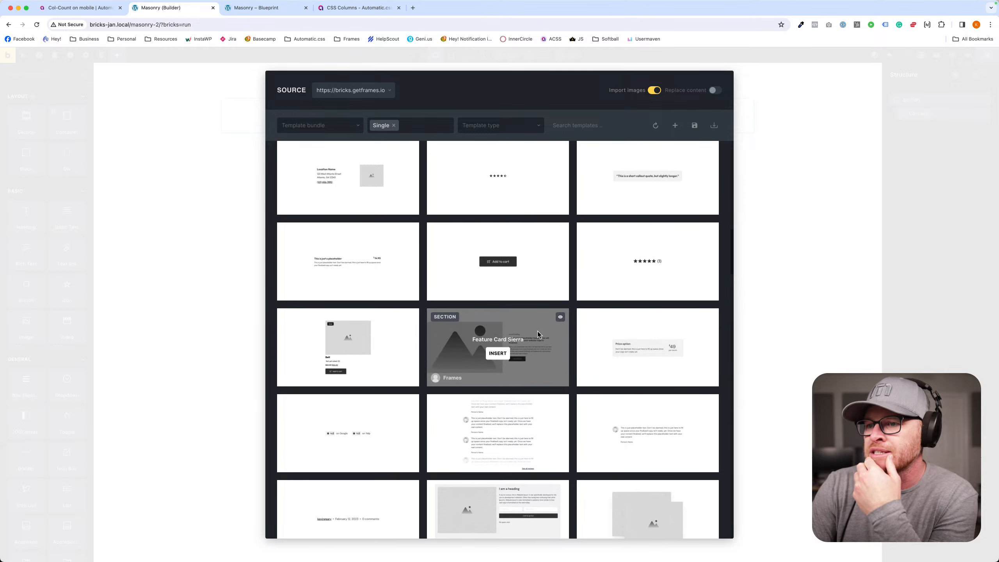
scroll(537, 335, "down", 6)
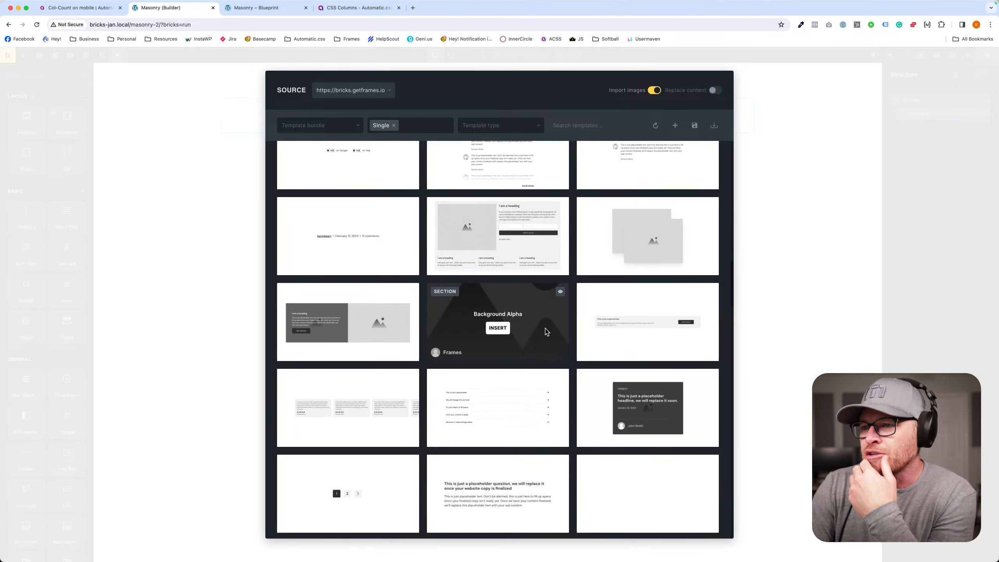
scroll(544, 330, "down", 8)
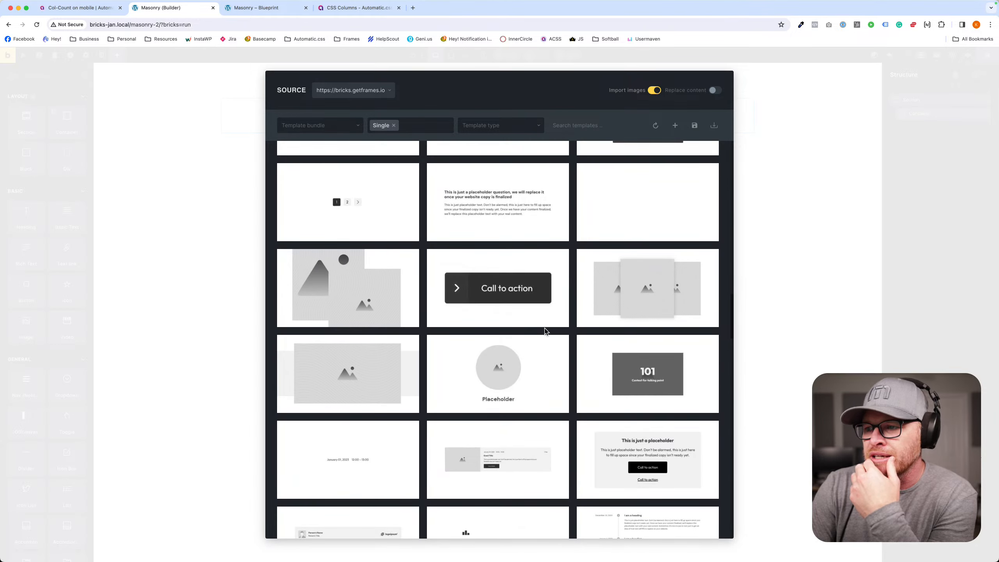
scroll(546, 329, "down", 5)
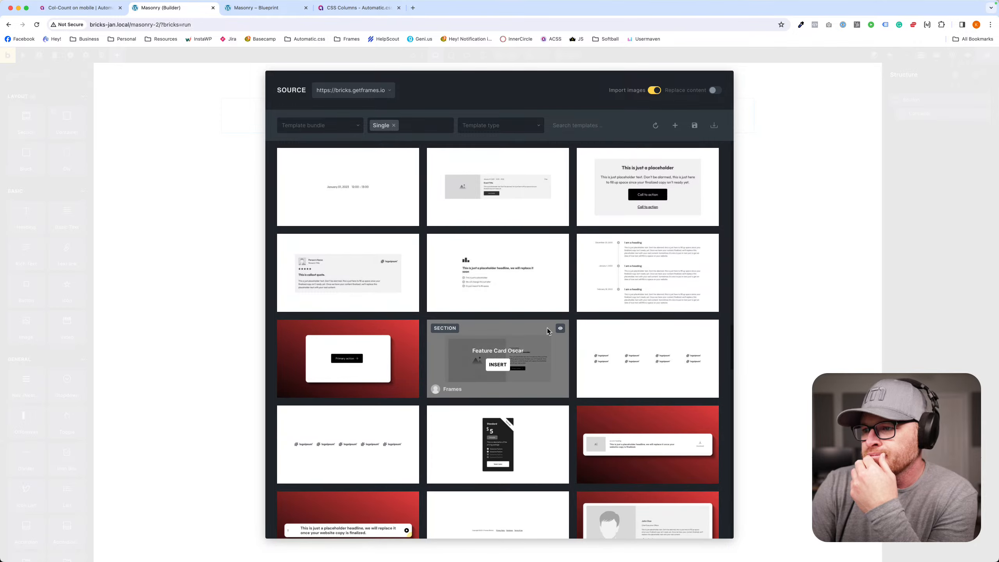
- Clear the Single tag filter, search the templates for card, and insert the Feature Card Echo template
left_click(394, 125)
left_click(566, 125)
type("card")
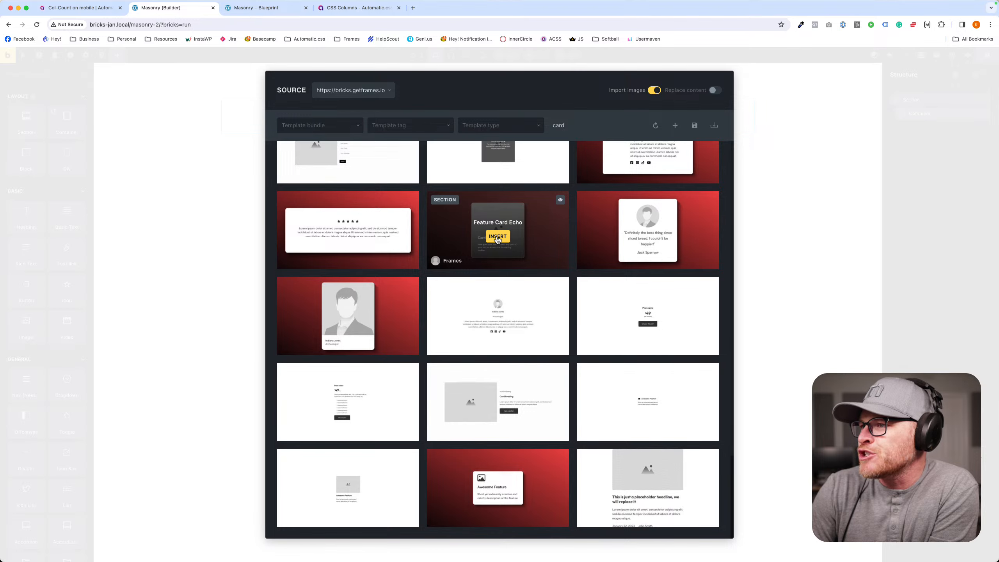
left_click(497, 238)
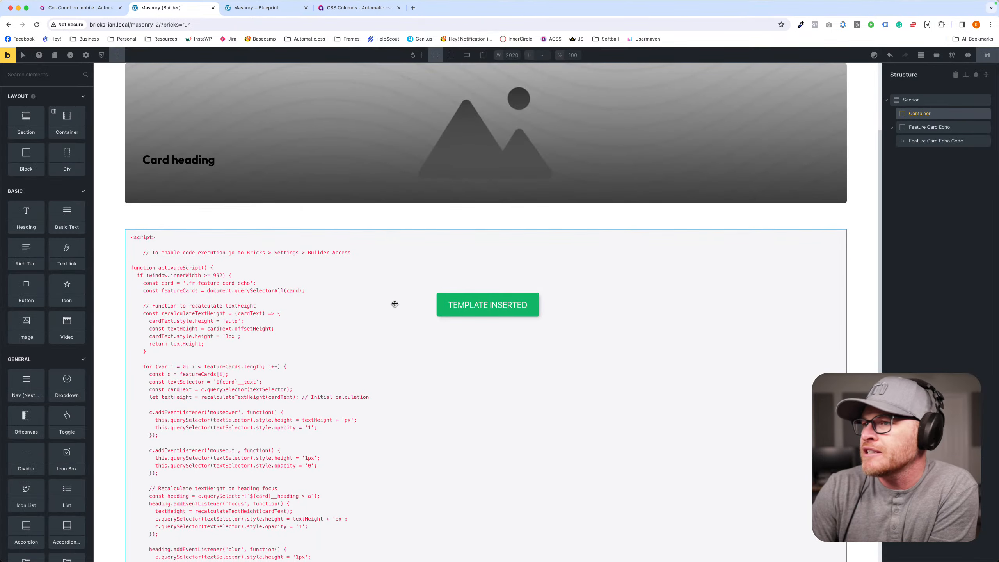
- Enable code execution on the Feature Card Echo code element, and delete both the code element and the card
left_click(395, 303)
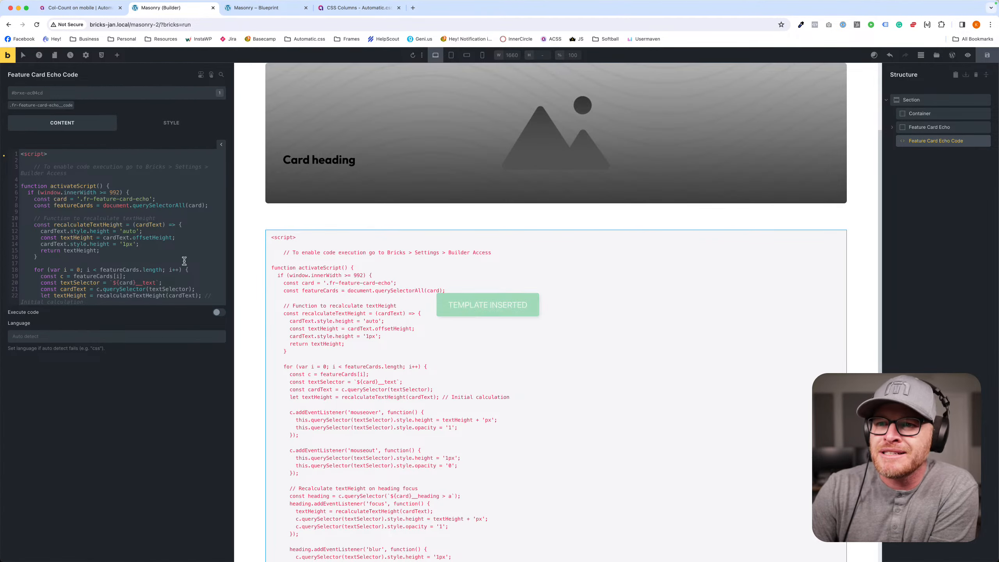
left_click(218, 312)
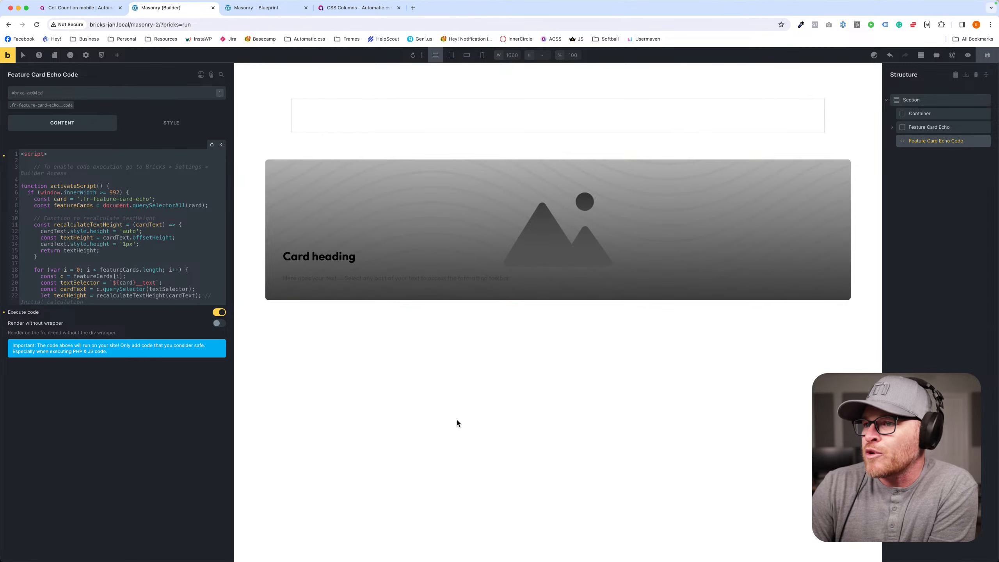
left_click(987, 141)
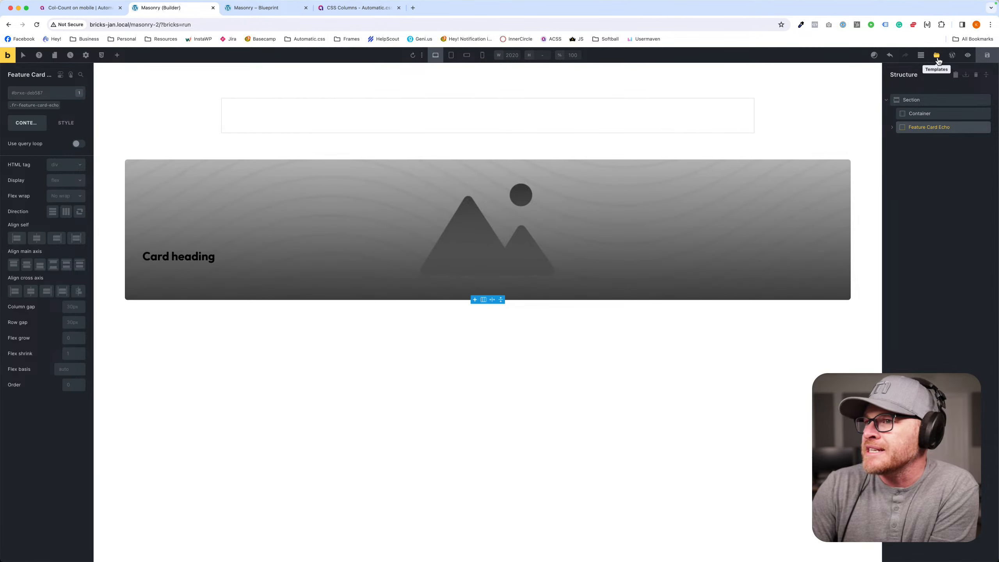
left_click(985, 127)
- Search the template library for card and insert the Feature Card Golf template
left_click(937, 56)
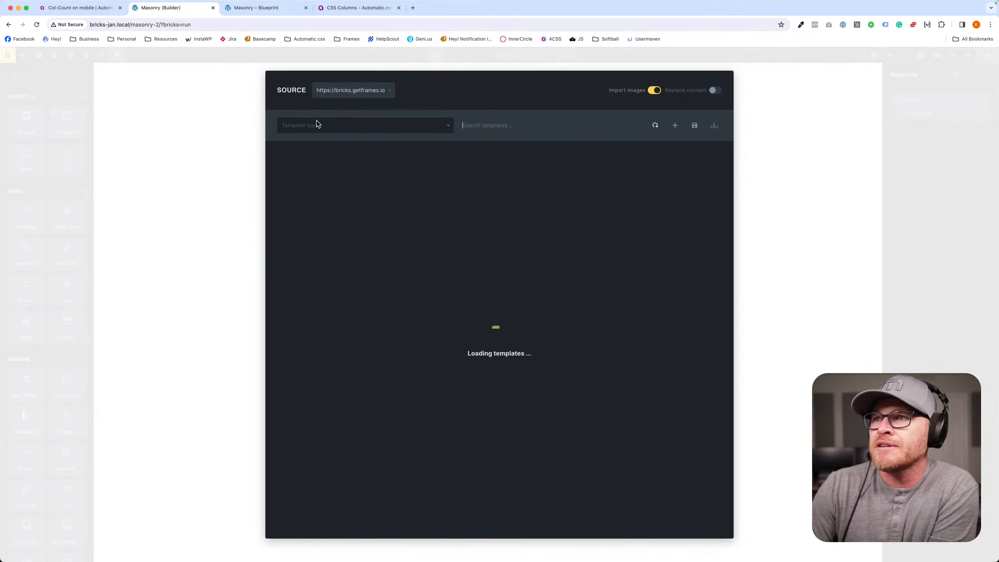
left_click(494, 126)
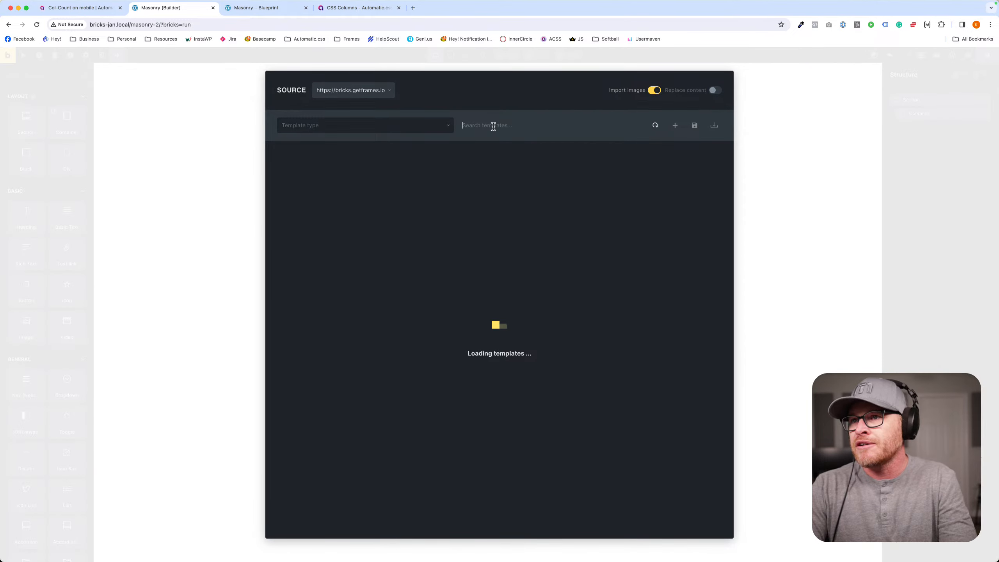
type("card")
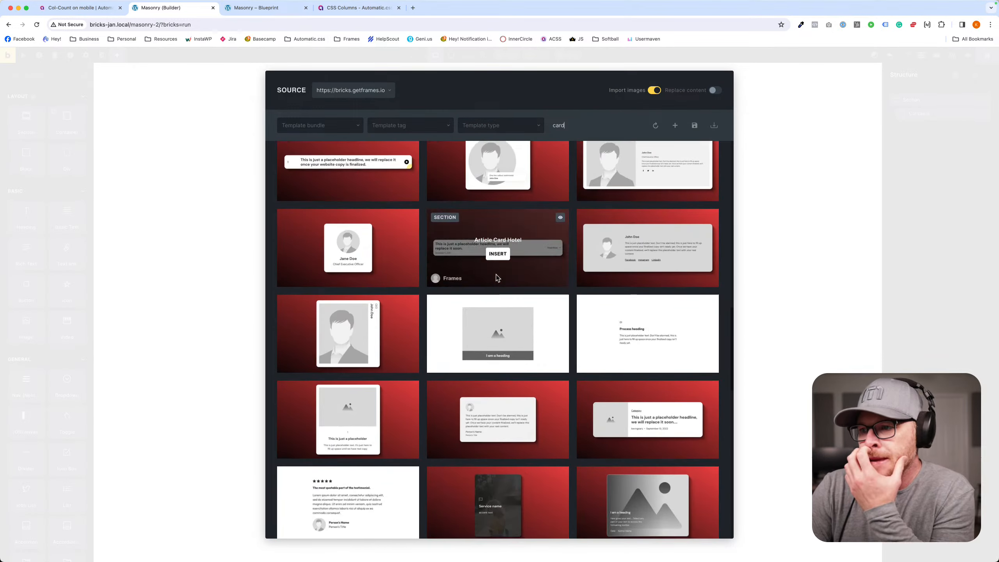
scroll(496, 275, "down", 2)
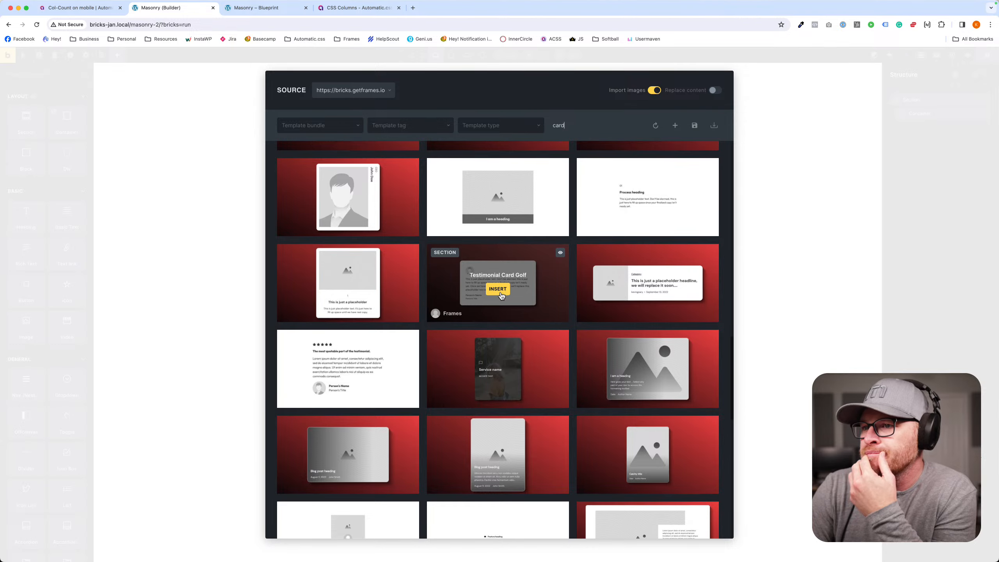
scroll(500, 291, "down", 2)
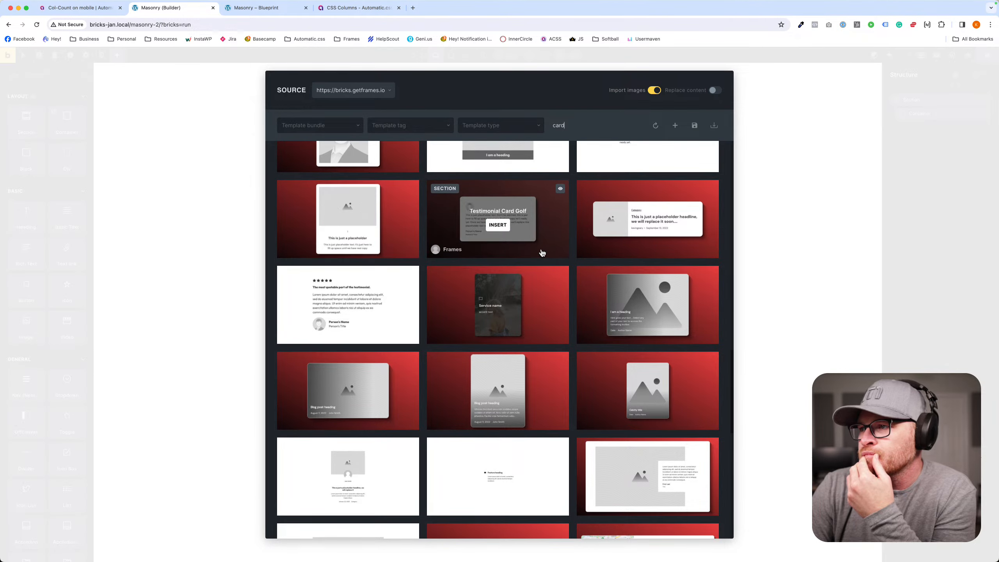
scroll(541, 249, "down", 1)
scroll(540, 248, "down", 3)
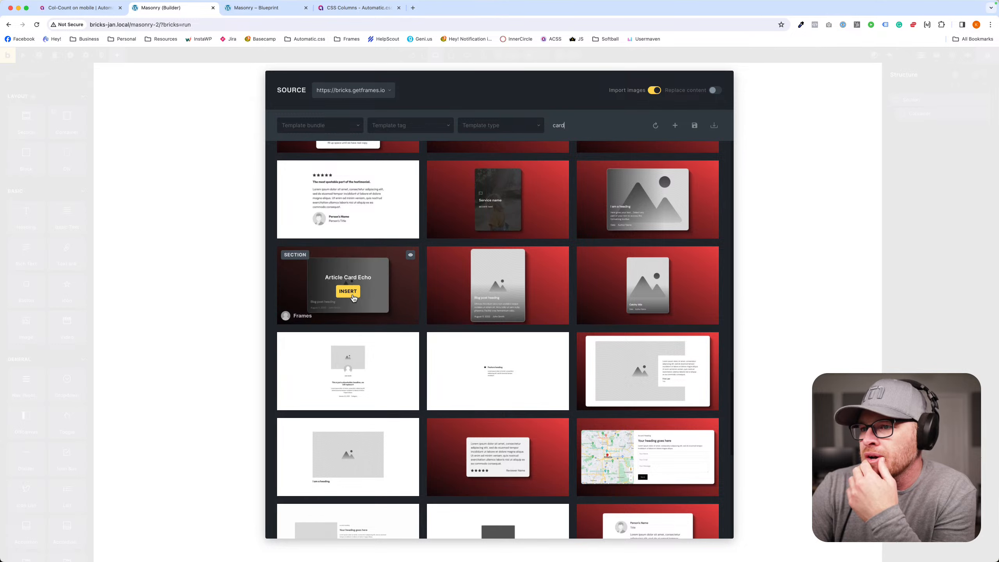
scroll(625, 301, "down", 3)
scroll(625, 301, "down", 1)
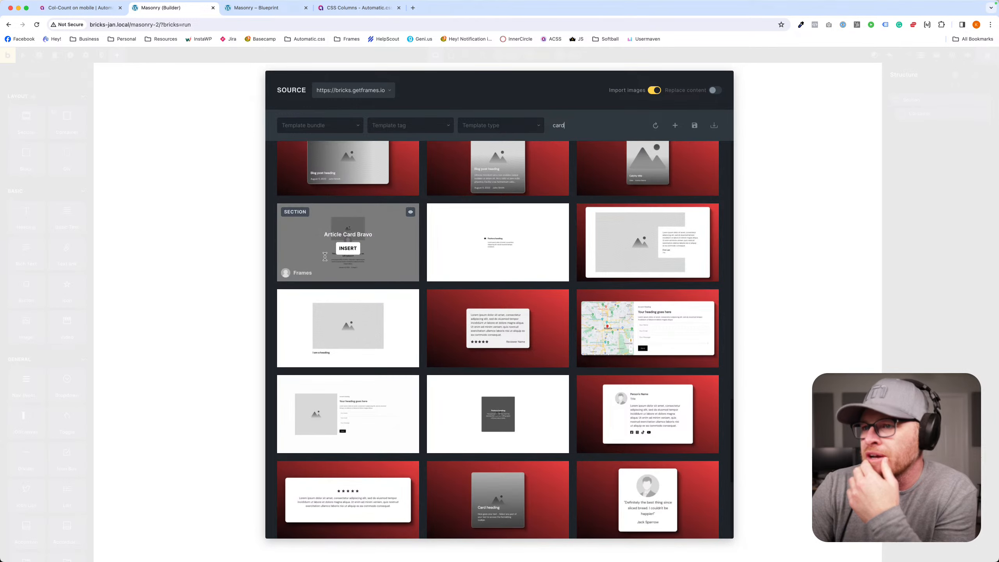
scroll(508, 287, "down", 3)
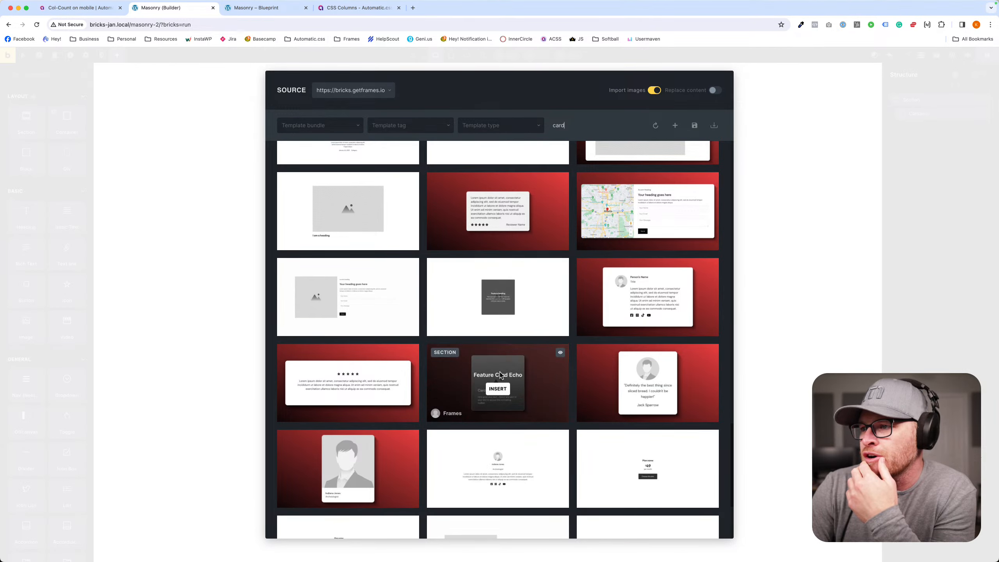
left_click(498, 302)
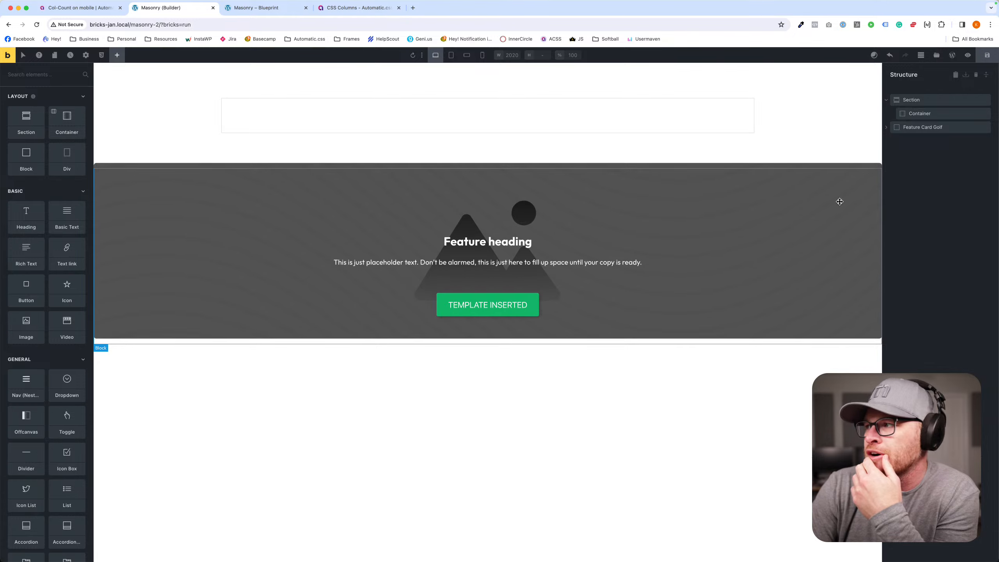
- Move the Feature Card Golf block into the masonry container and duplicate it four times
left_click_drag(914, 127, 939, 142)
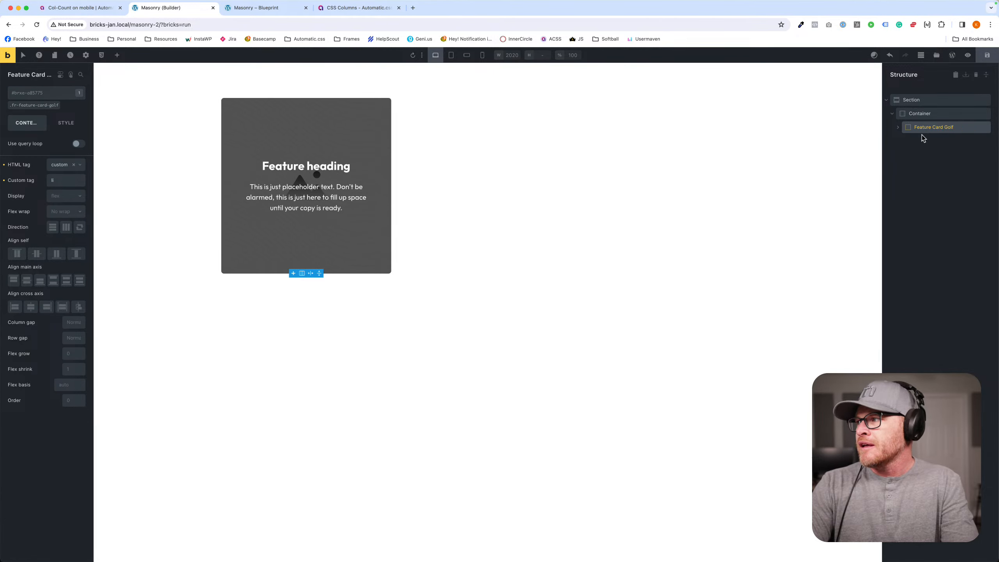
key("super+d")
key("super+d")
key("super+d")
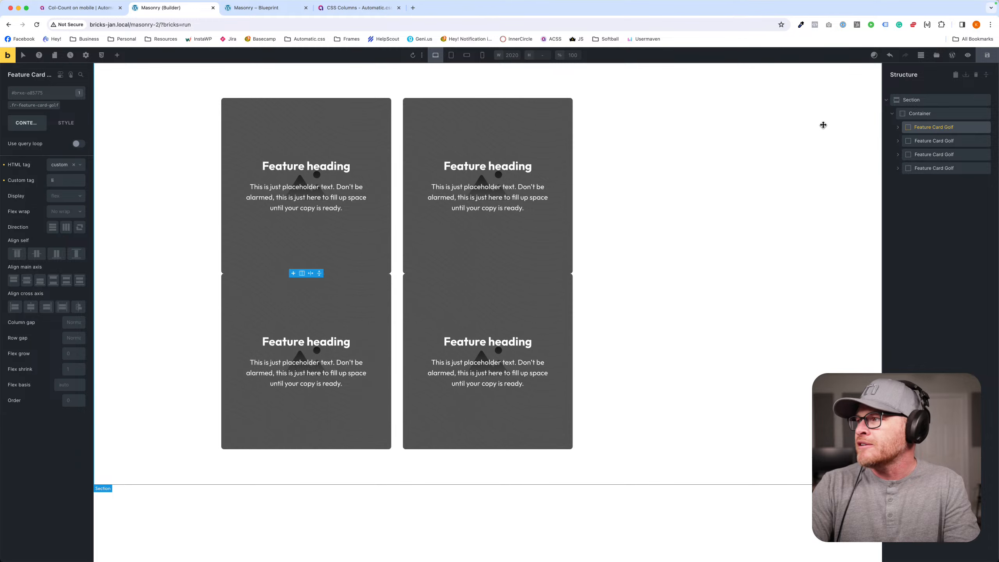
key("super+d")
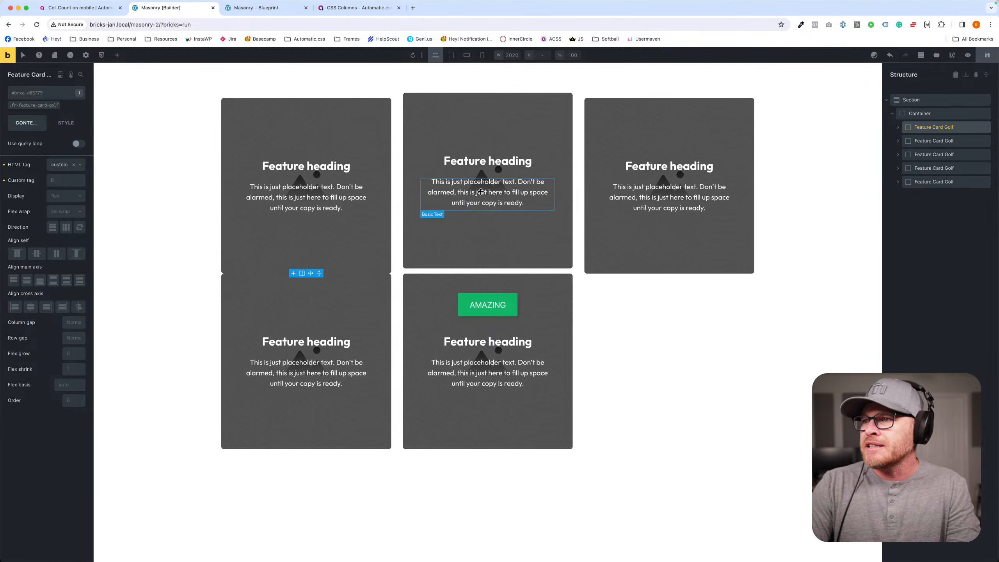
- Try duplicating the description three times in the middle column's upper card, and undo the duplicates
left_click(481, 191)
key("super+d")
key("super+d")
key("super+d")
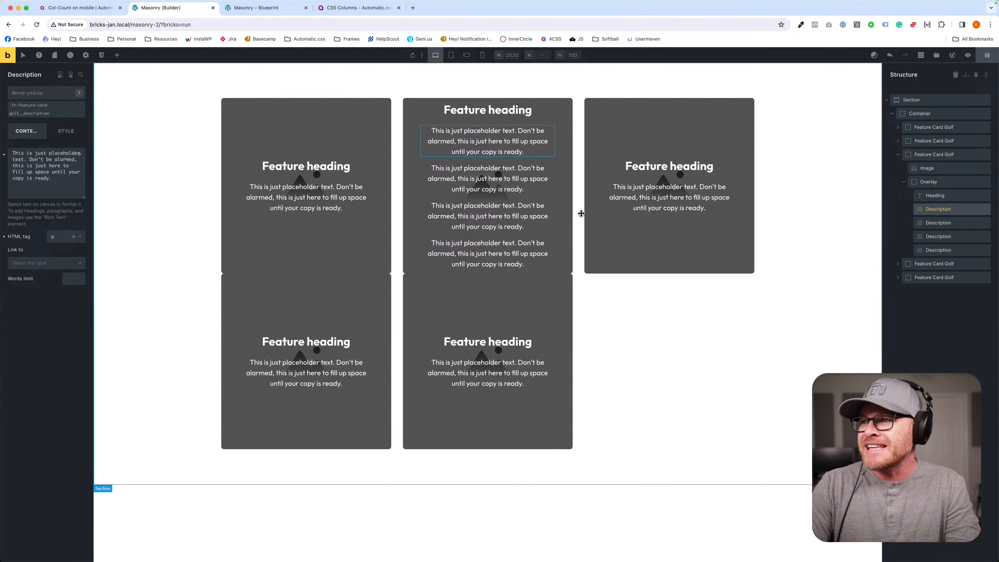
key("super+z")
key("super+z")
key("super+z")
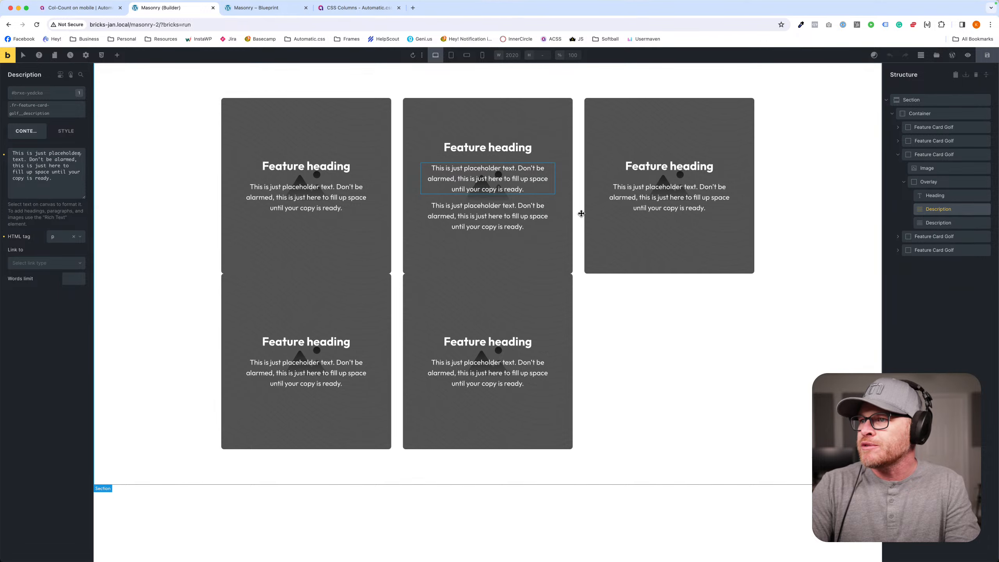
- Delete the Feature Card Golf cards from the container, and remove the whole section from the page
left_click(680, 364)
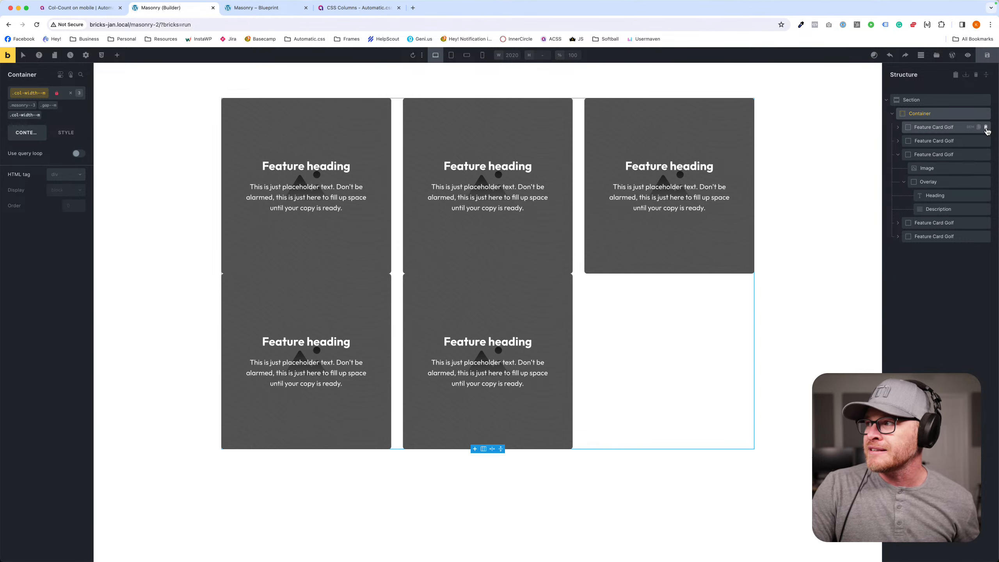
left_click(986, 127)
left_click(985, 127)
left_click(985, 128)
left_click(986, 128)
left_click(986, 127)
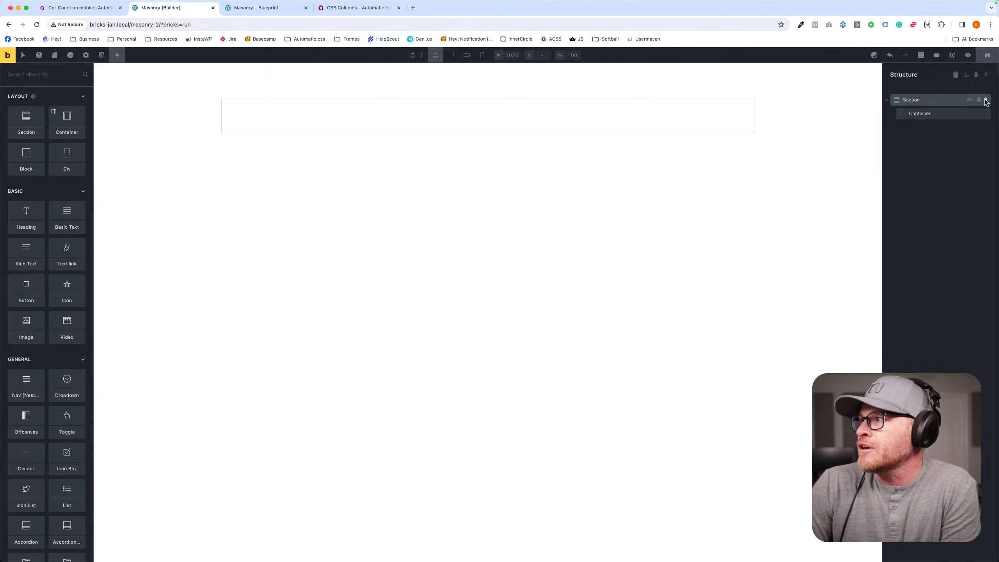
left_click(985, 101)
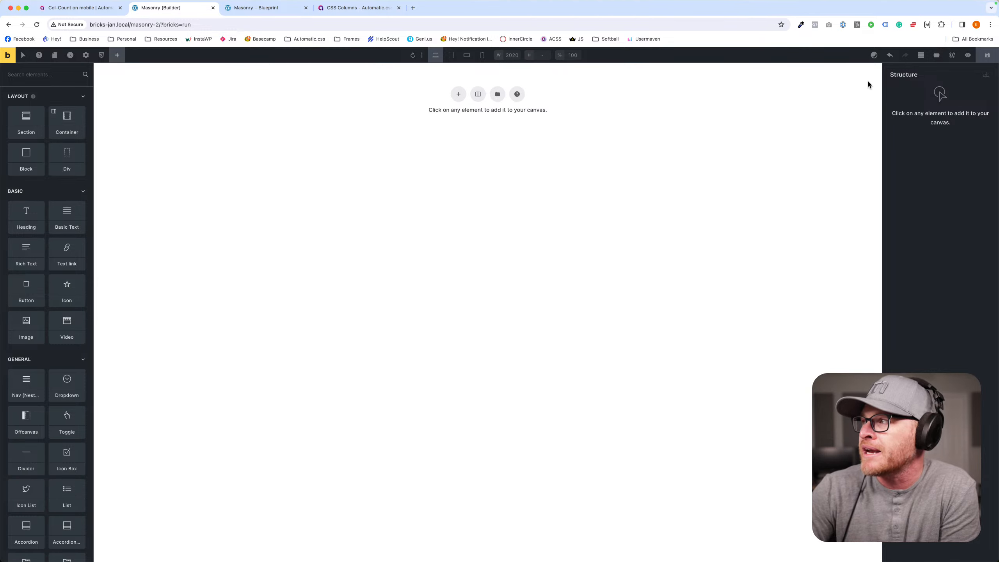
- Browse the template library and insert the Content Section November template
left_click(936, 55)
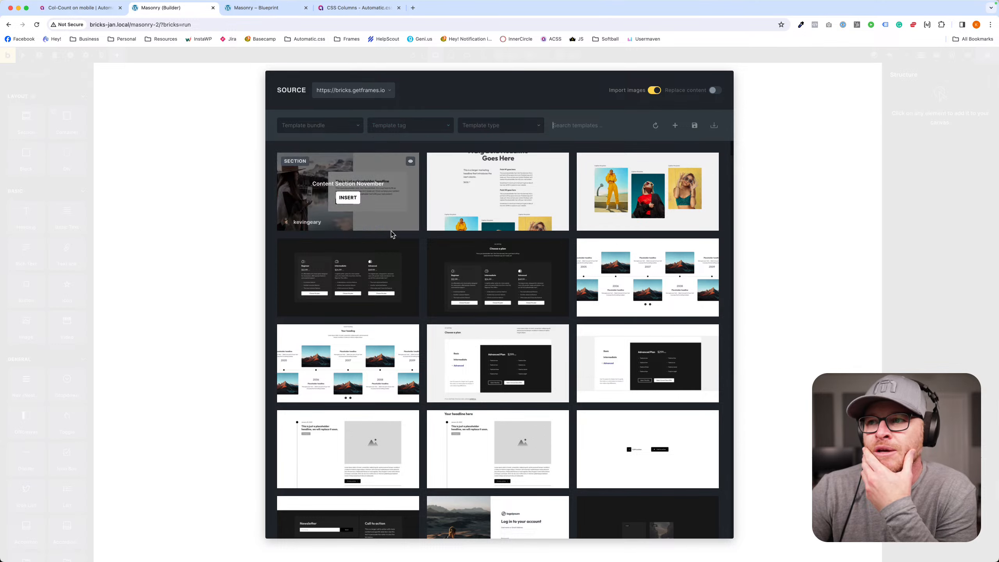
scroll(550, 222, "down", 7)
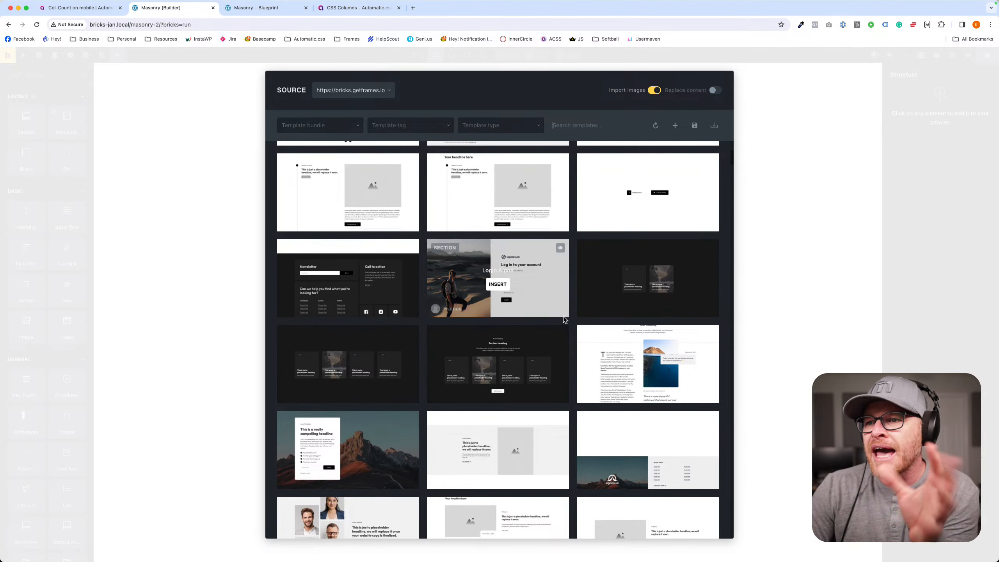
scroll(554, 314, "down", 3)
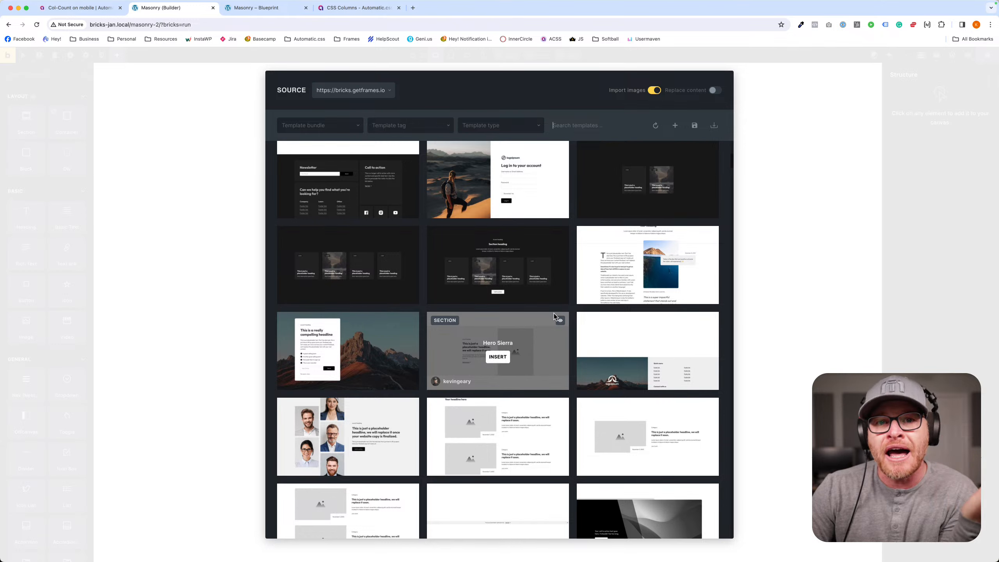
scroll(549, 310, "up", 10)
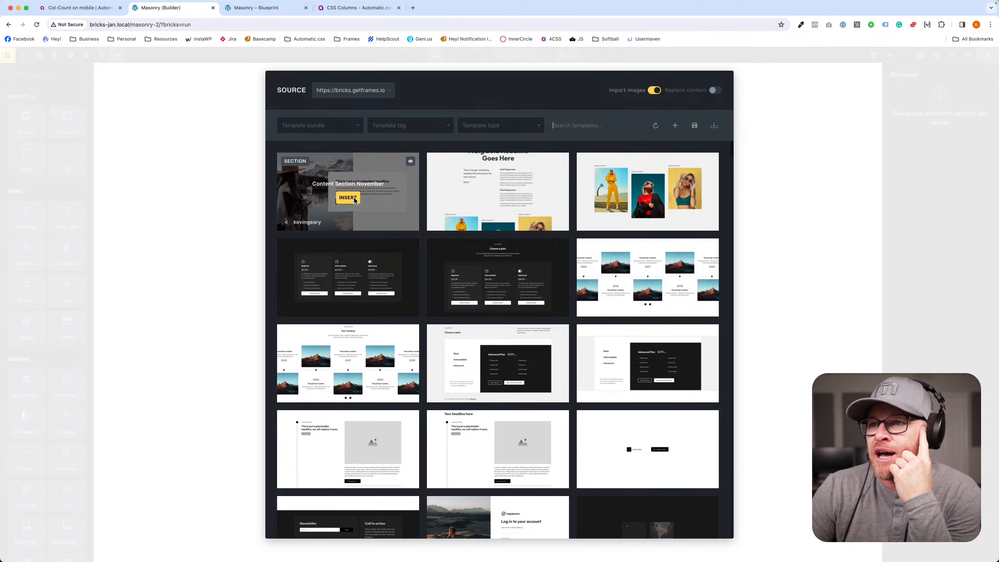
left_click(347, 197)
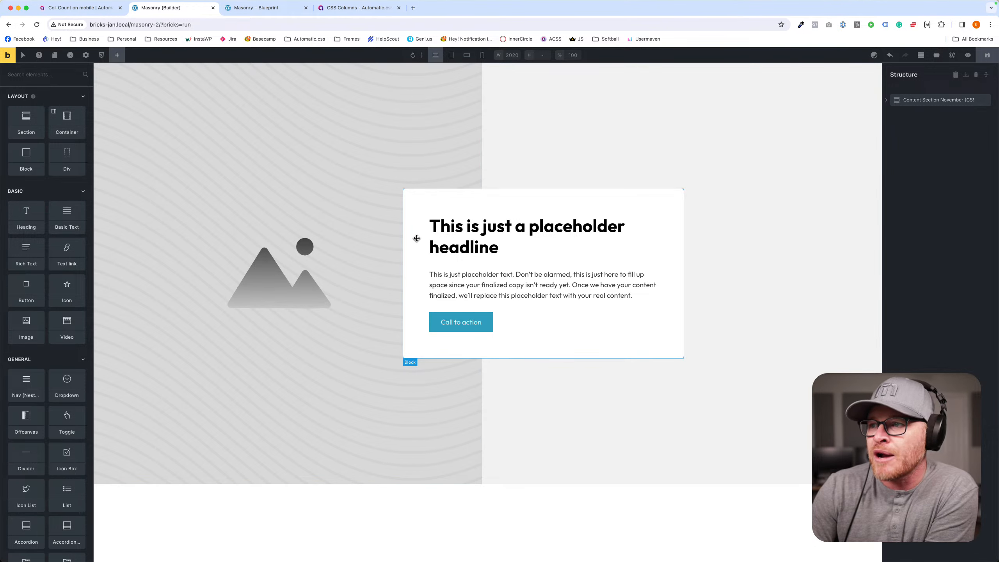
- In the custom CSS of the section's fr-content-section-november class, try --media-ratio values of 6, 5 and 4
left_click(865, 100)
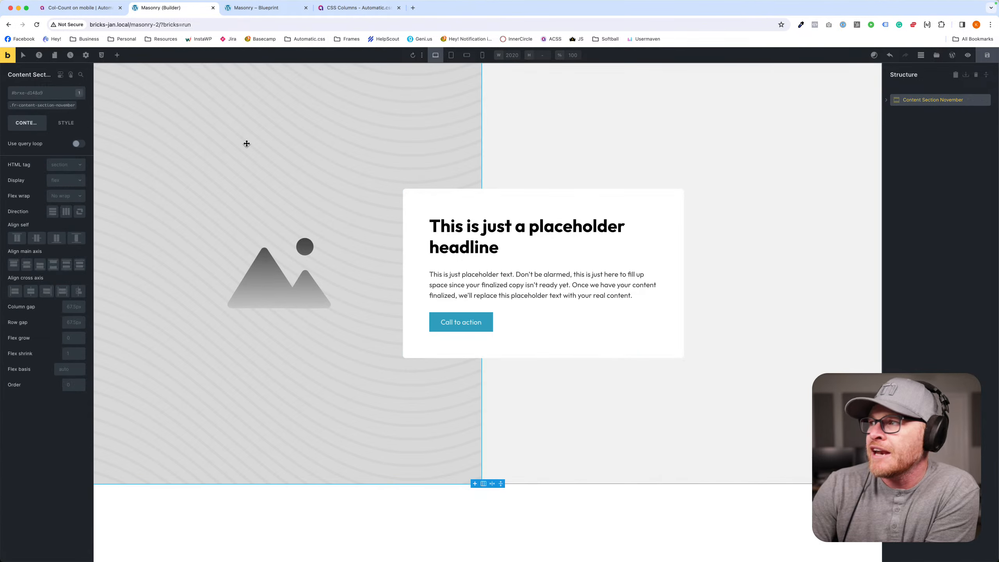
left_click(51, 106)
left_click(65, 122)
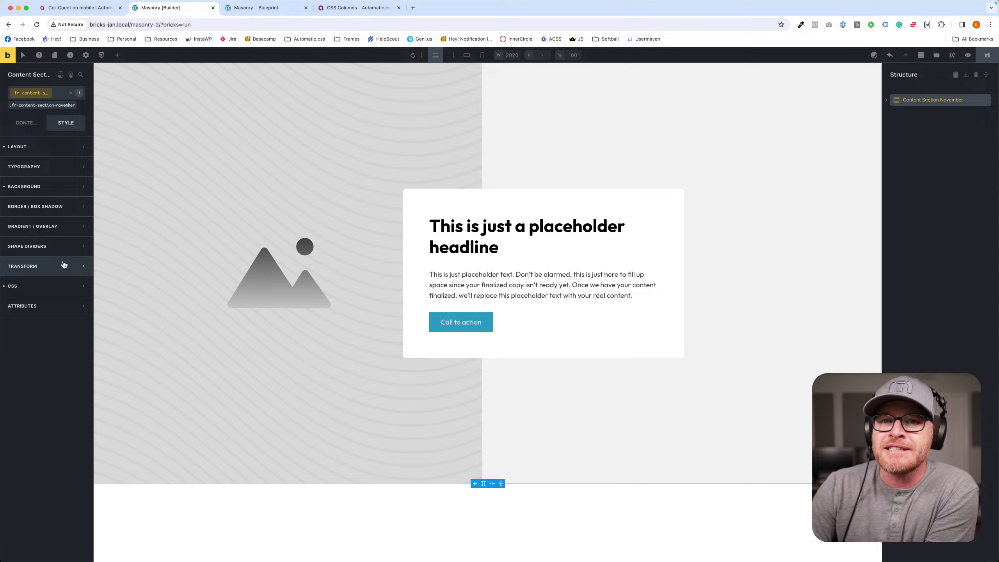
left_click(44, 286)
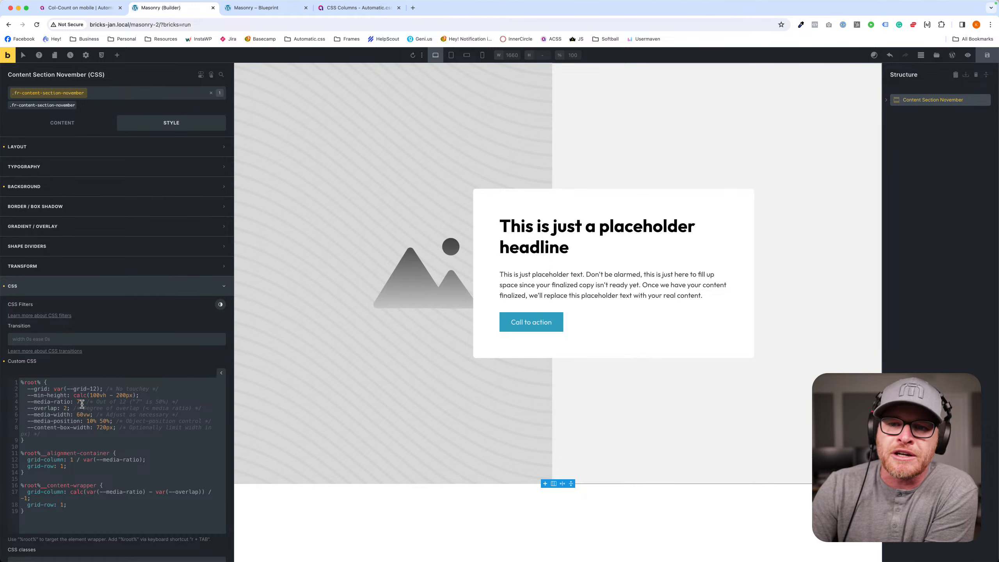
key("BackSpace")
type("6")
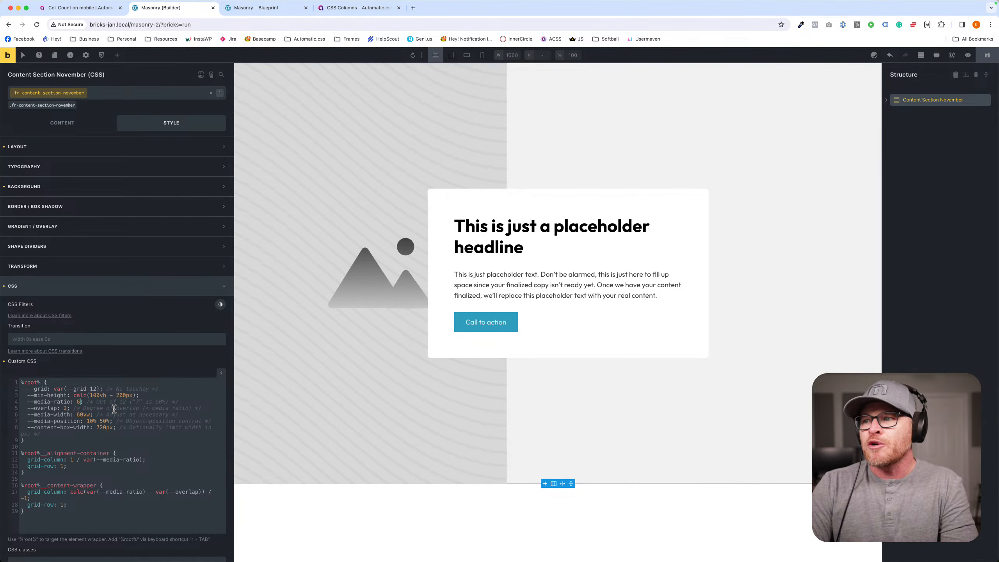
key("BackSpace")
type("5")
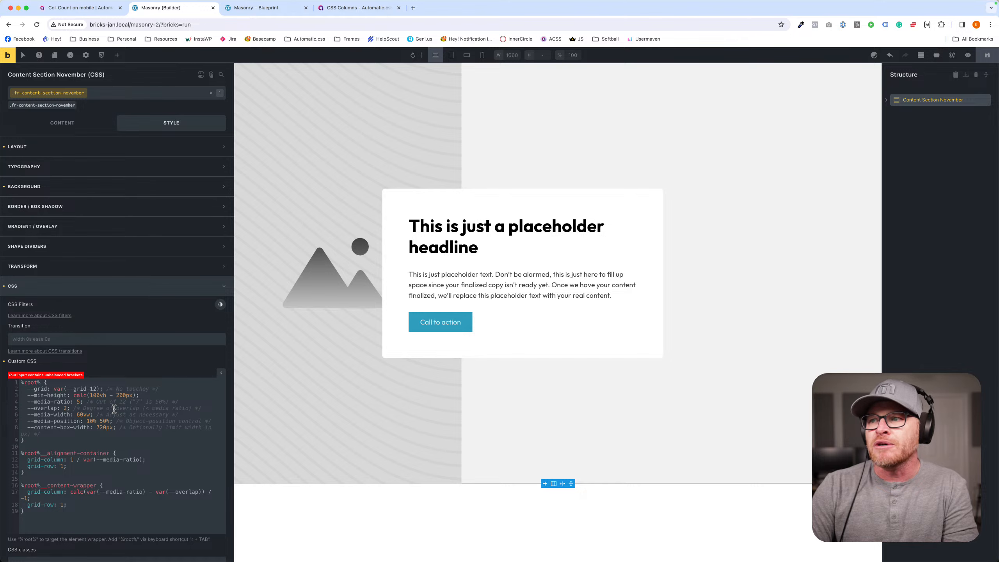
key("BackSpace")
type("4")
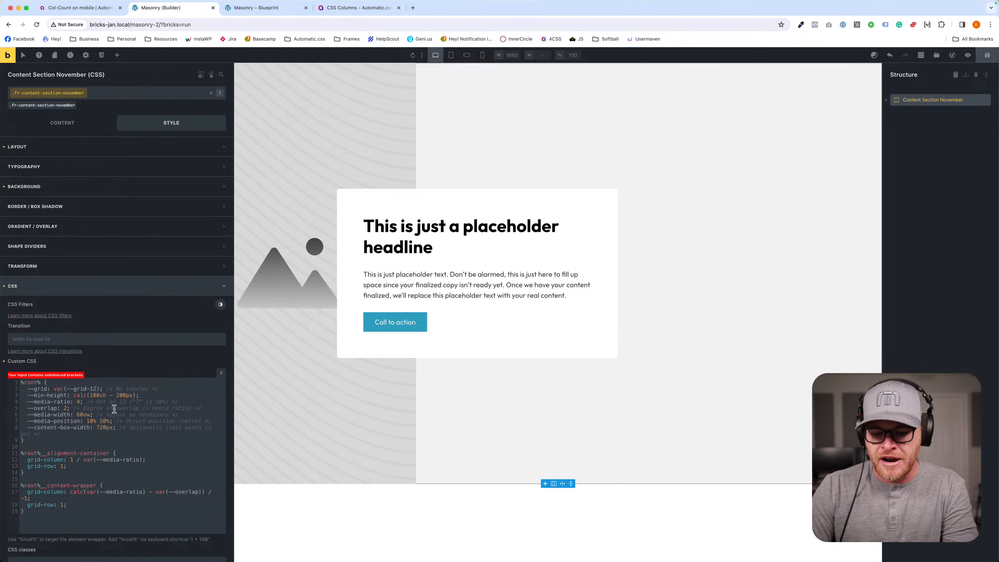
- Raise the --media-ratio through 5 and 6 back to 7
key("BackSpace")
type("5")
key("BackSpace")
type("6")
key("BackSpace")
type("7")
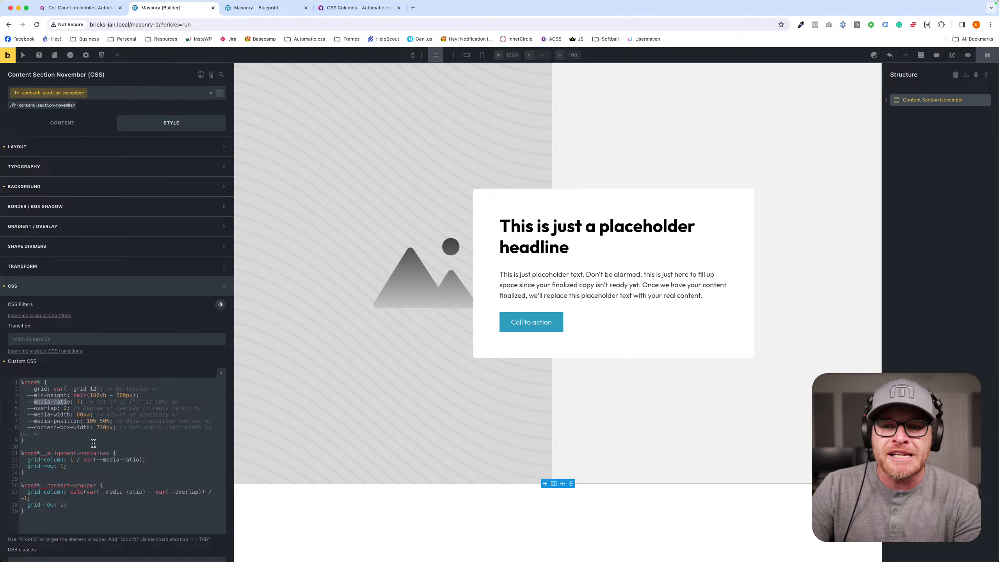
- Try --overlap values from 1 to 4 in the section's custom CSS, and set it back to 2
left_click(64, 409)
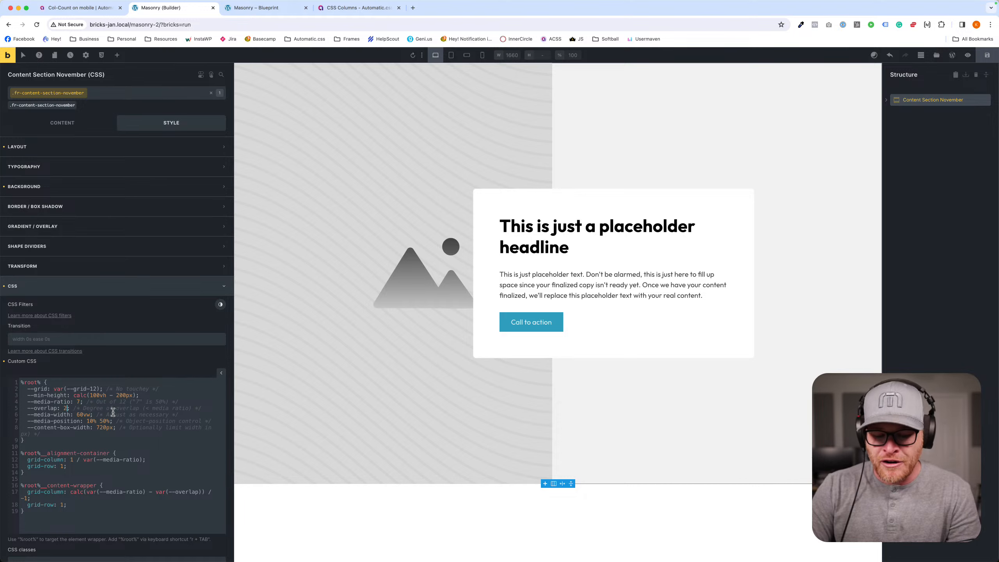
type("1")
key("BackSpace")
type("4")
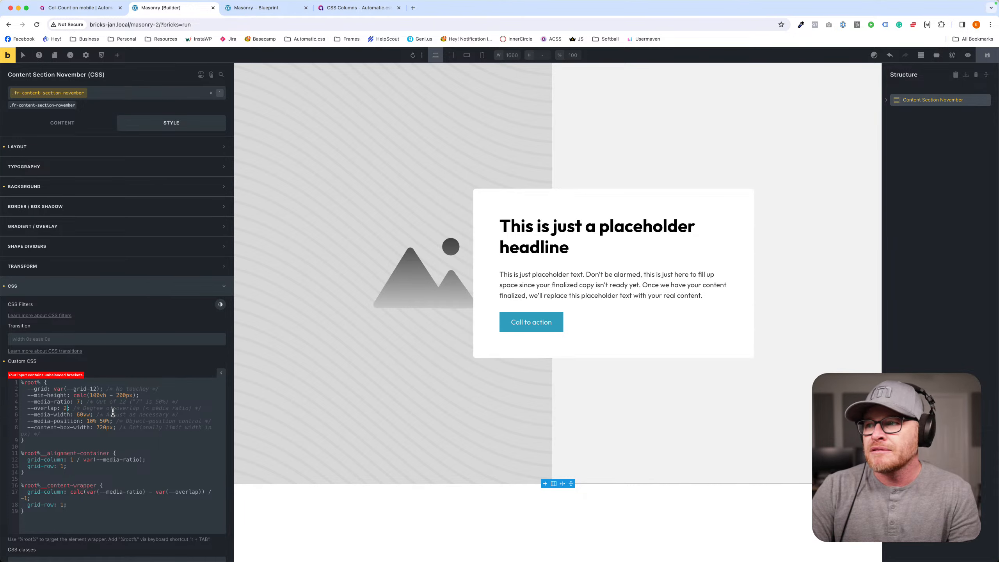
key("BackSpace")
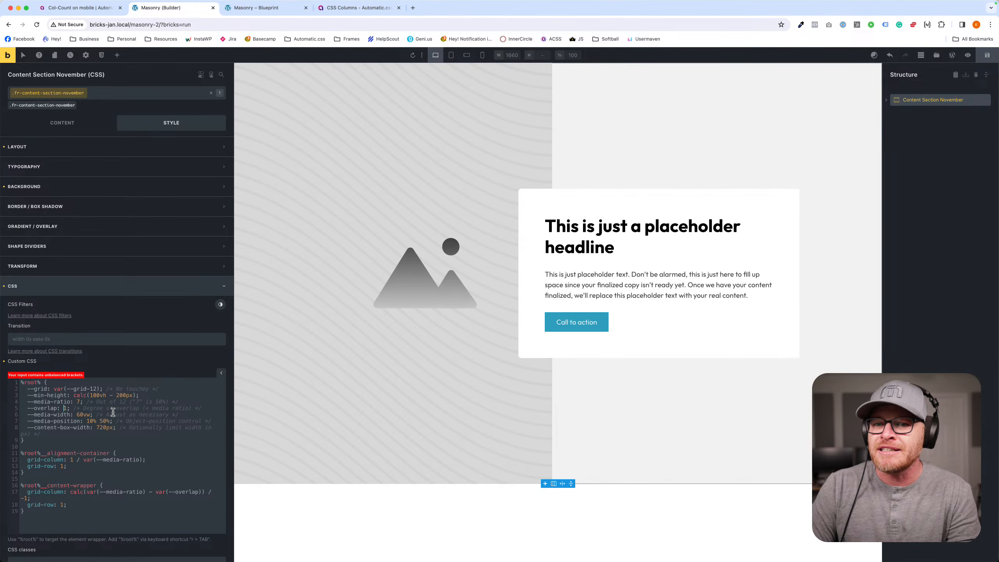
key("BackSpace")
type("2")
key("BackSpace")
type("3")
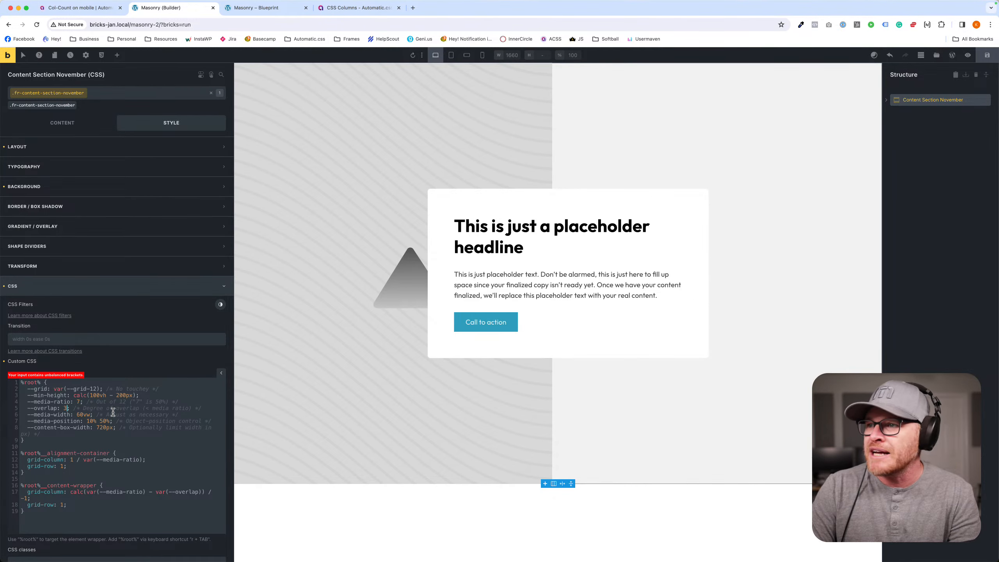
key("BackSpace")
type("2")
key("BackSpace")
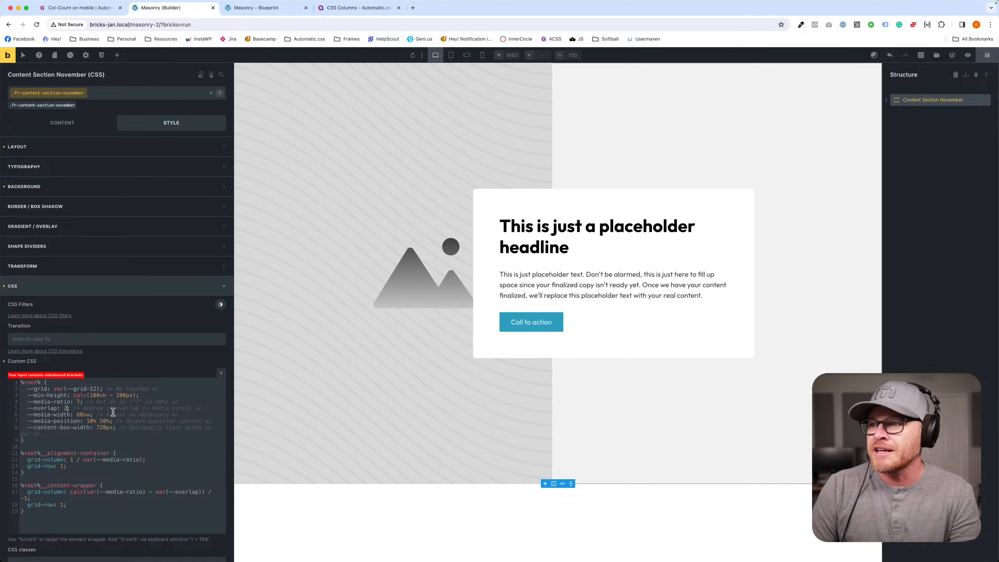
type("1")
key("BackSpace")
type("2")
key("BackSpace")
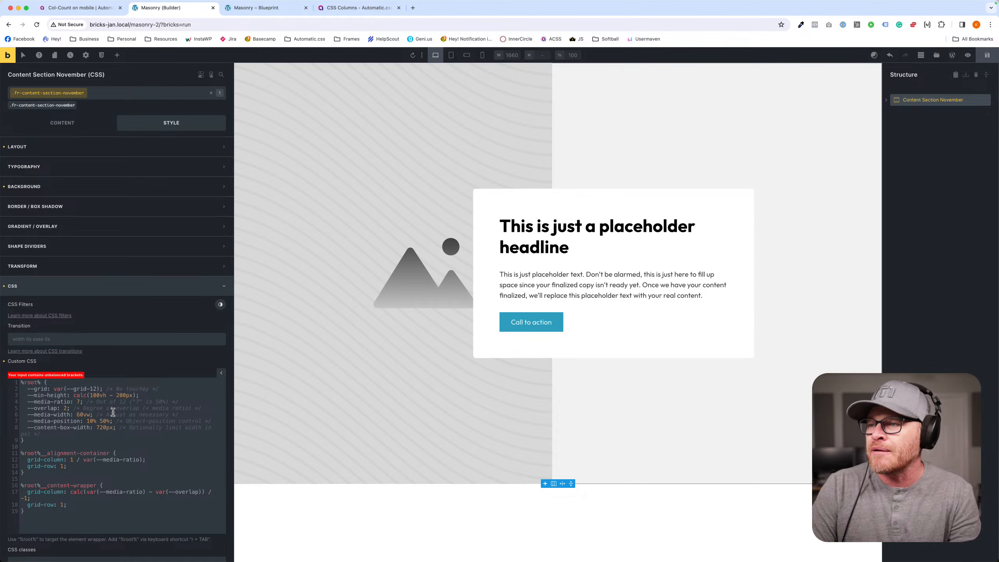
type("3")
key("BackSpace")
type("4")
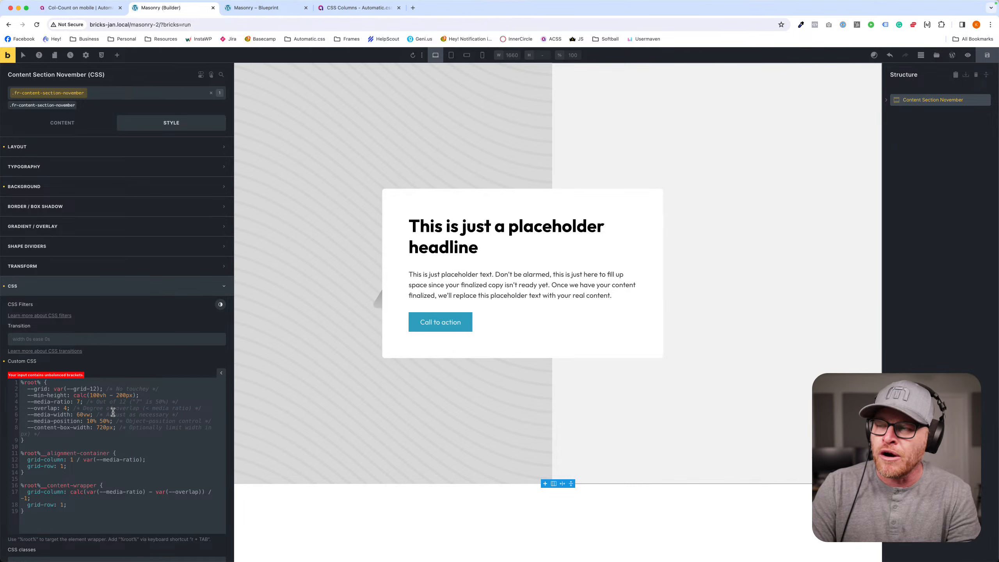
key("BackSpace")
type("3")
key("BackSpace")
type("2")
key("BackSpace")
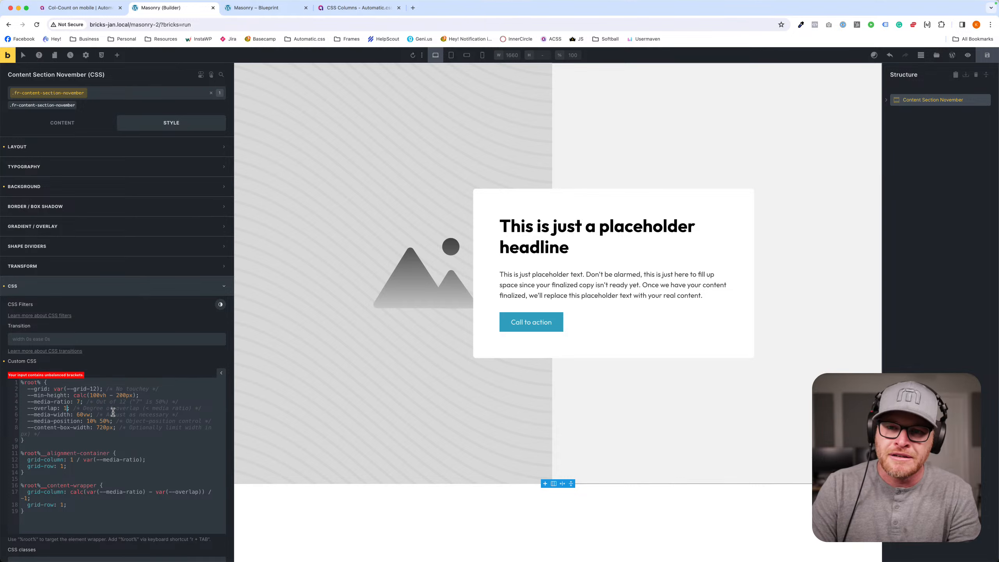
type("1")
key("BackSpace")
type("2")
key("Right")
key("Right")
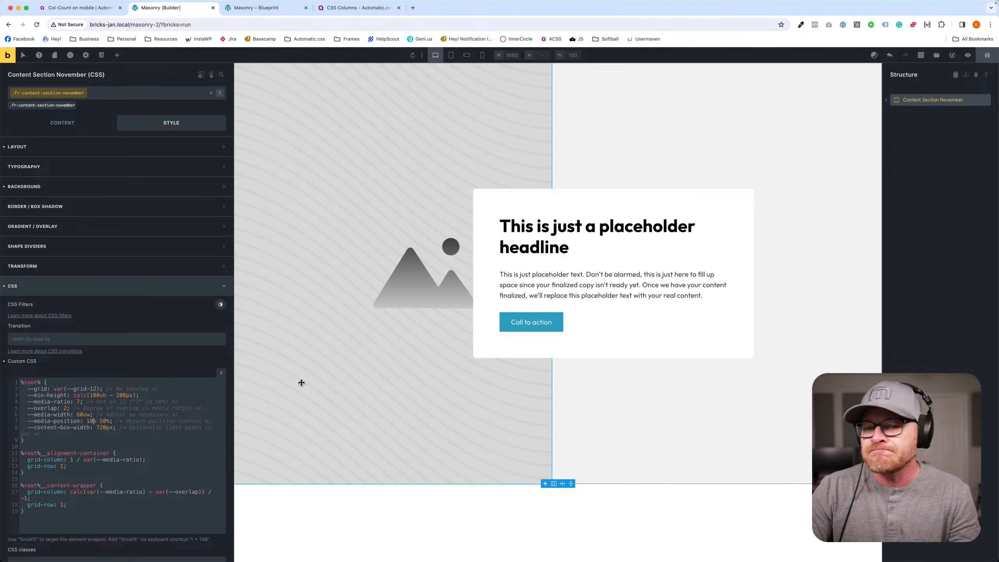
- Try narrower --content-box-width values such as 520px in the custom CSS, and set it to 620px
key("BackSpace")
type("8")
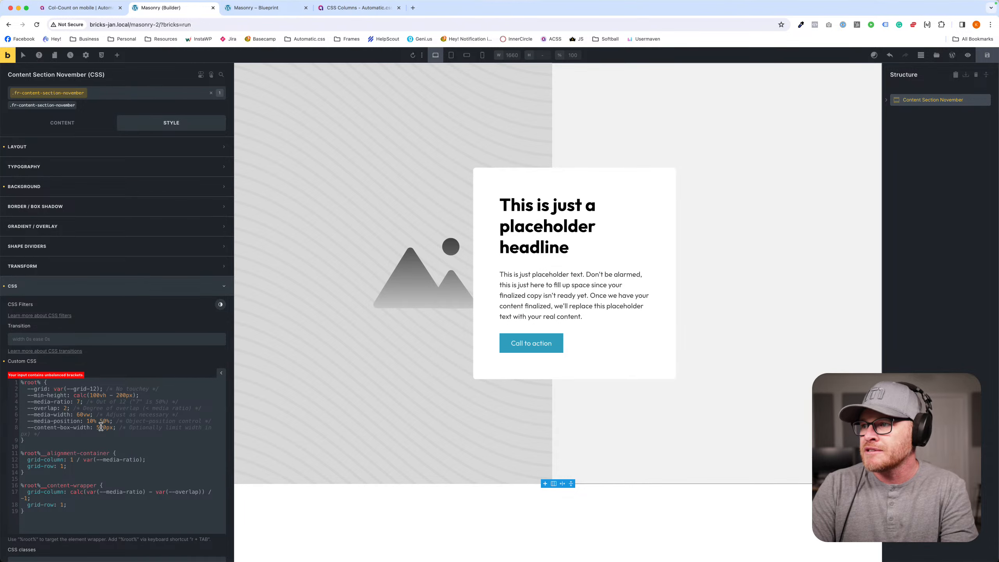
key("BackSpace")
type("6")
key("BackSpace")
type("7")
key("BackSpace")
type("6")
key("BackSpace")
type("5")
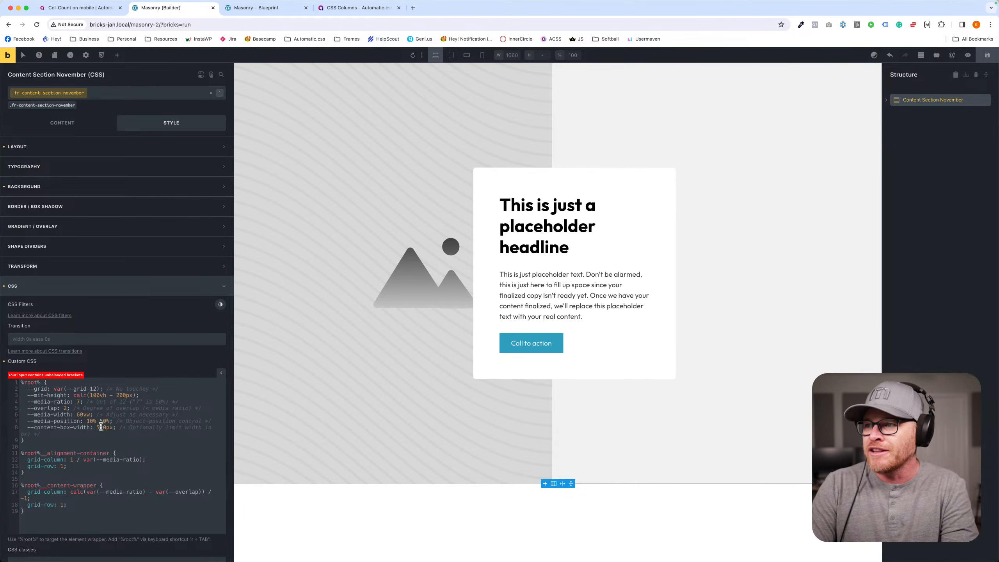
key("BackSpace")
type("6")
key("BackSpace")
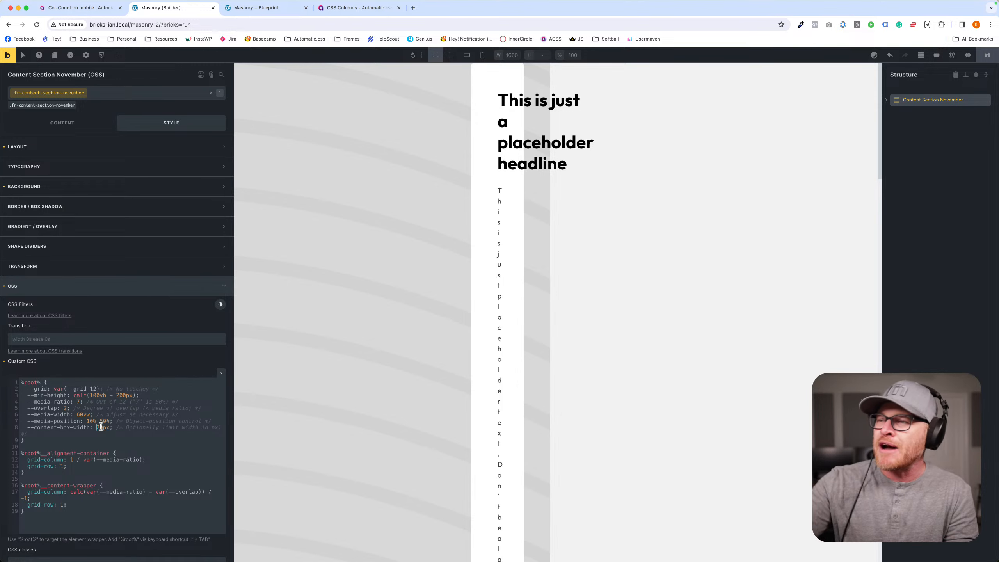
type("5")
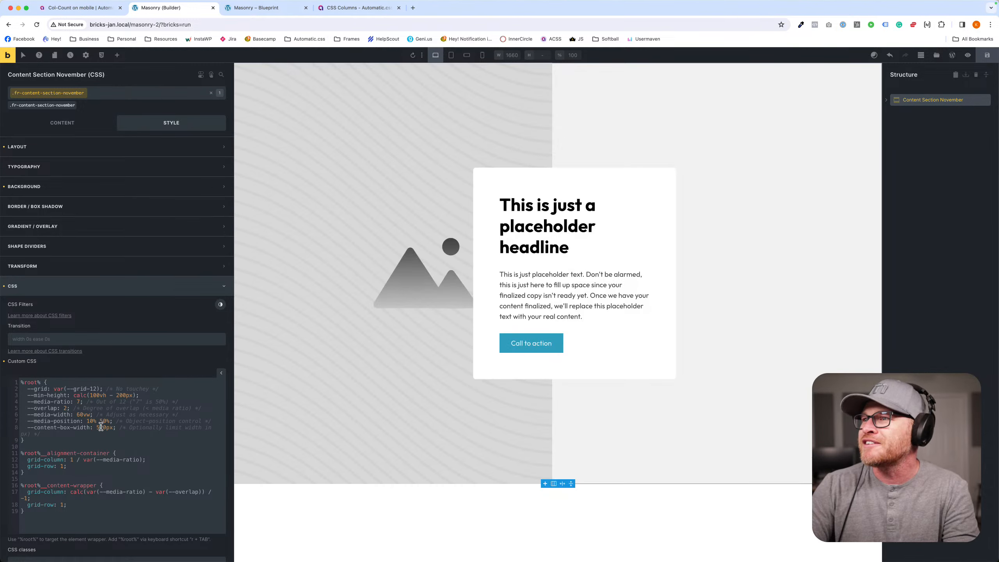
key("BackSpace")
type("6")
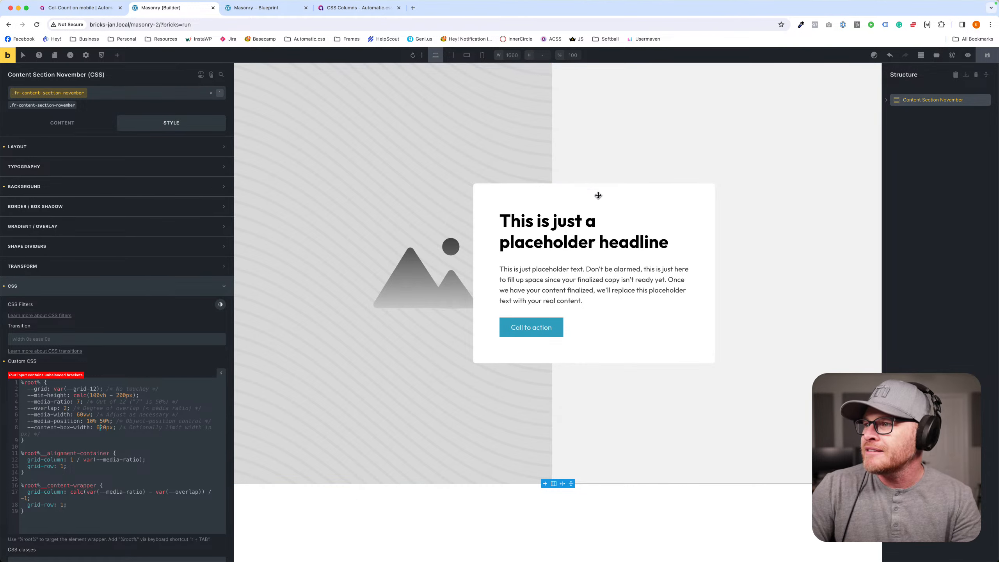
- Delete the Content Section November from the page and insert the Content Section Oscar template
left_click(984, 99)
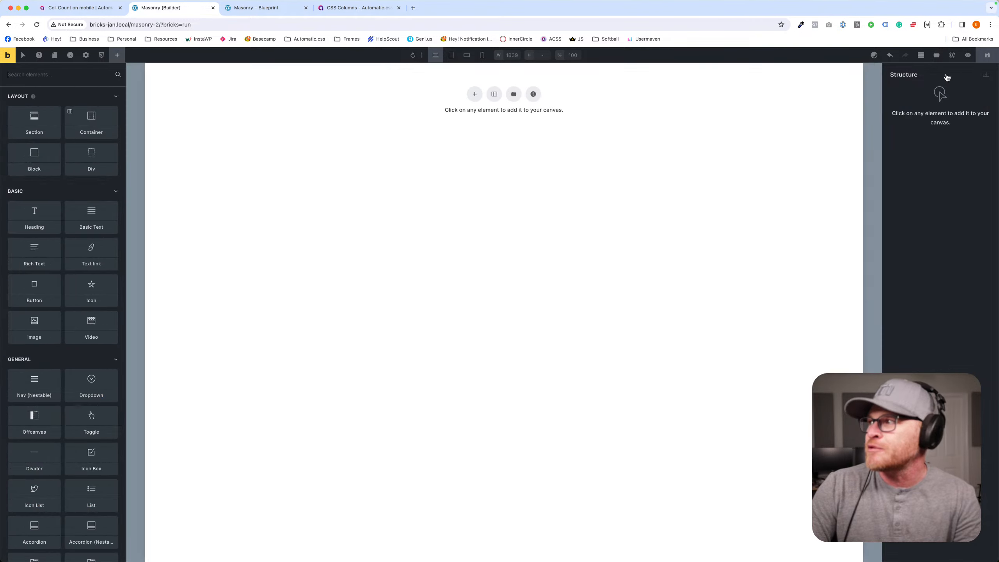
left_click(935, 56)
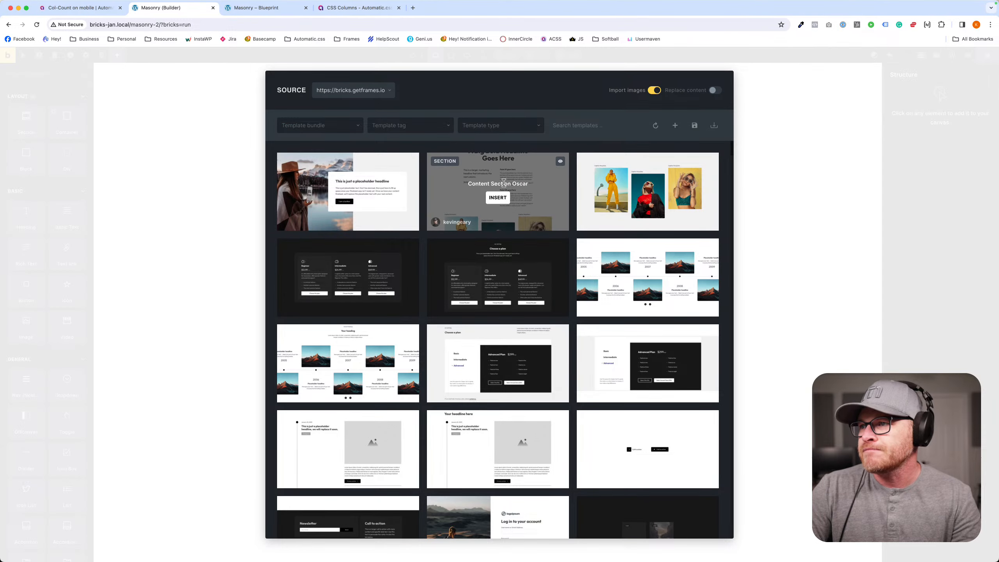
left_click(495, 195)
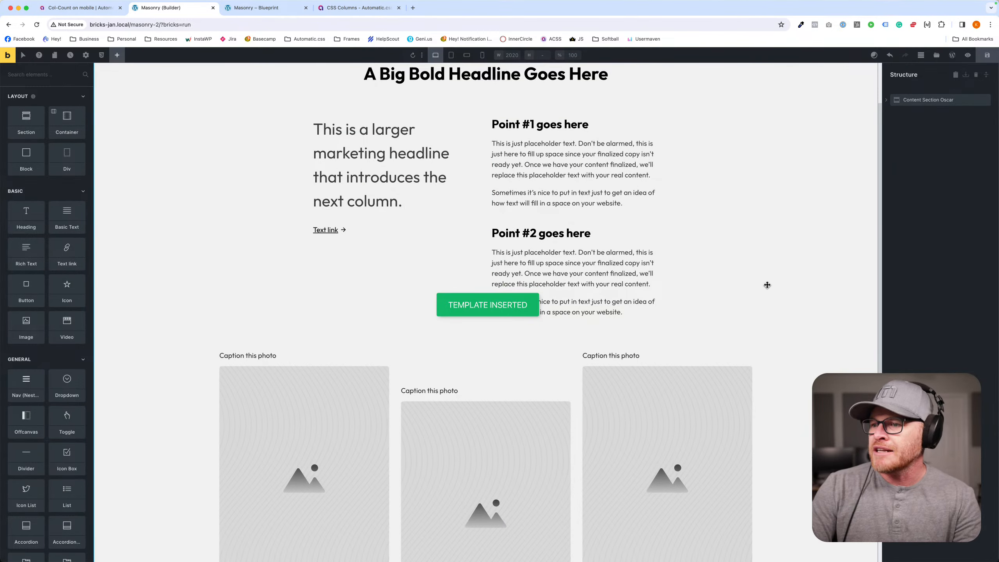
- Examine the Content Section Oscar layout, inspecting its headline, the Image Group Kilo block and the first photo's media element
scroll(767, 284, "down", 3)
scroll(750, 281, "up", 4)
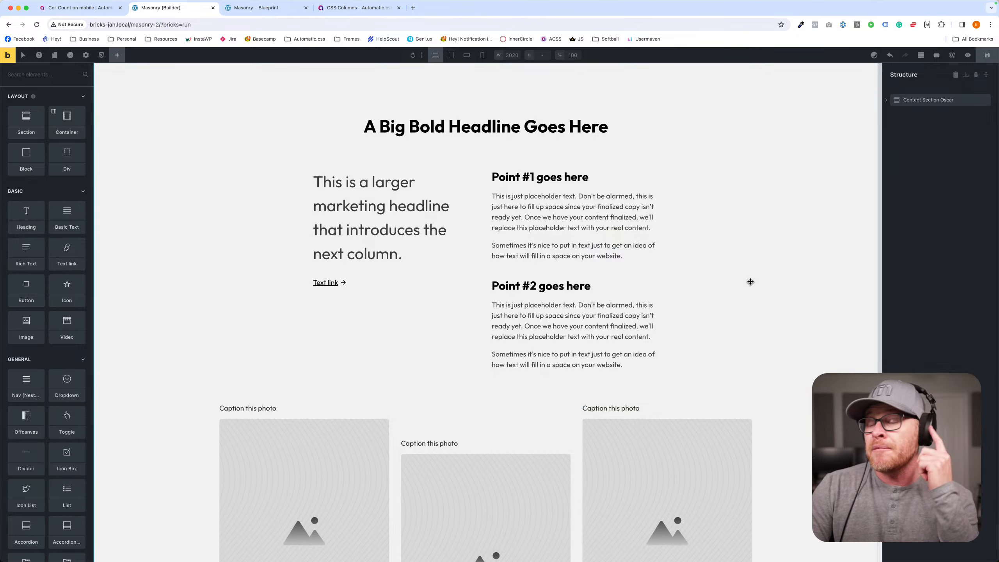
scroll(749, 281, "down", 2)
scroll(749, 280, "up", 2)
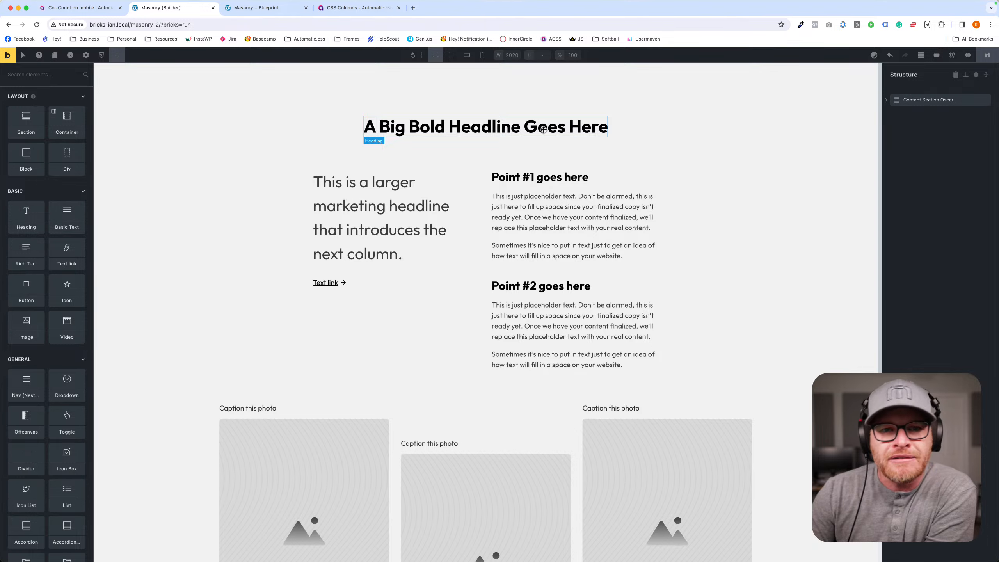
left_click(507, 122)
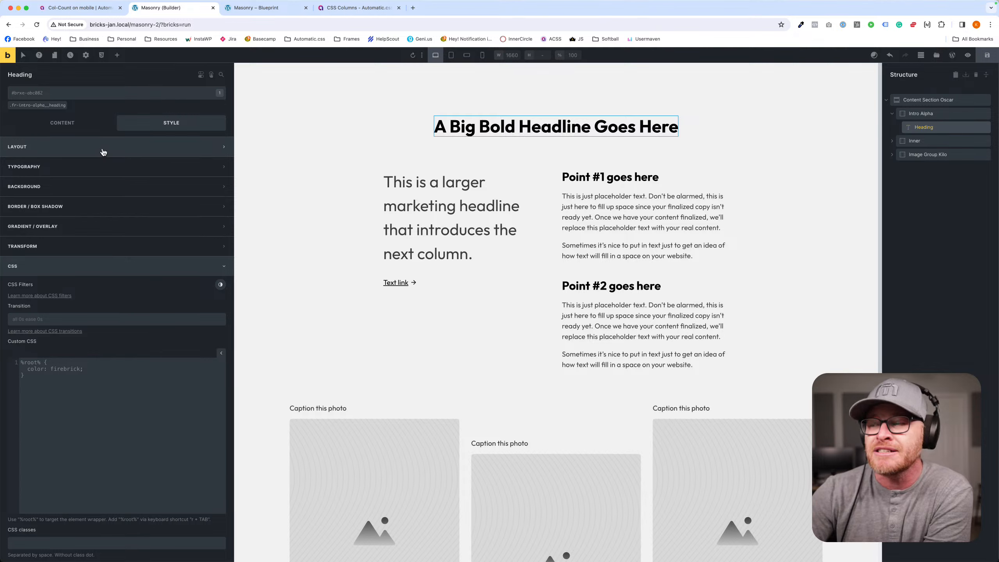
scroll(393, 220, "down", 4)
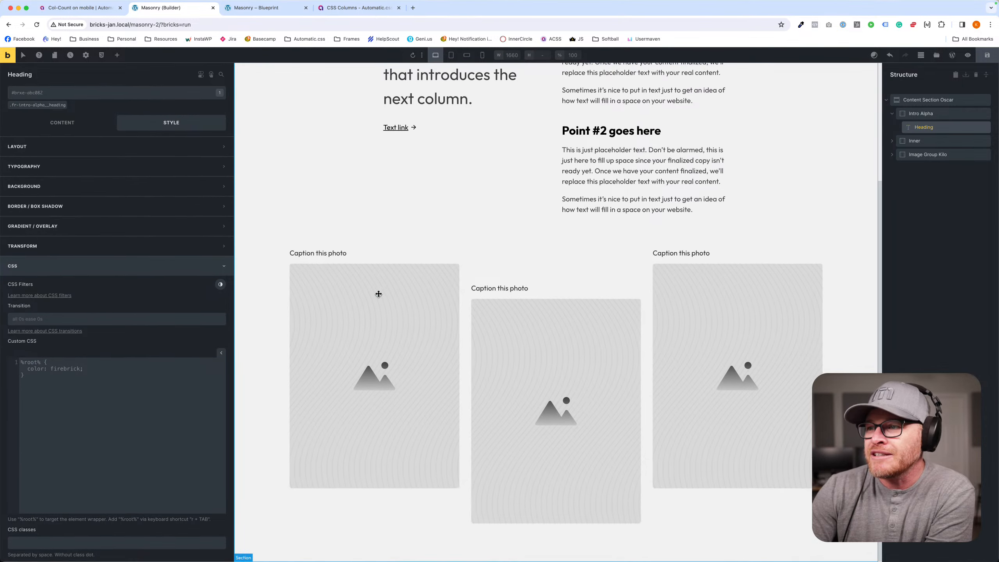
left_click(480, 270)
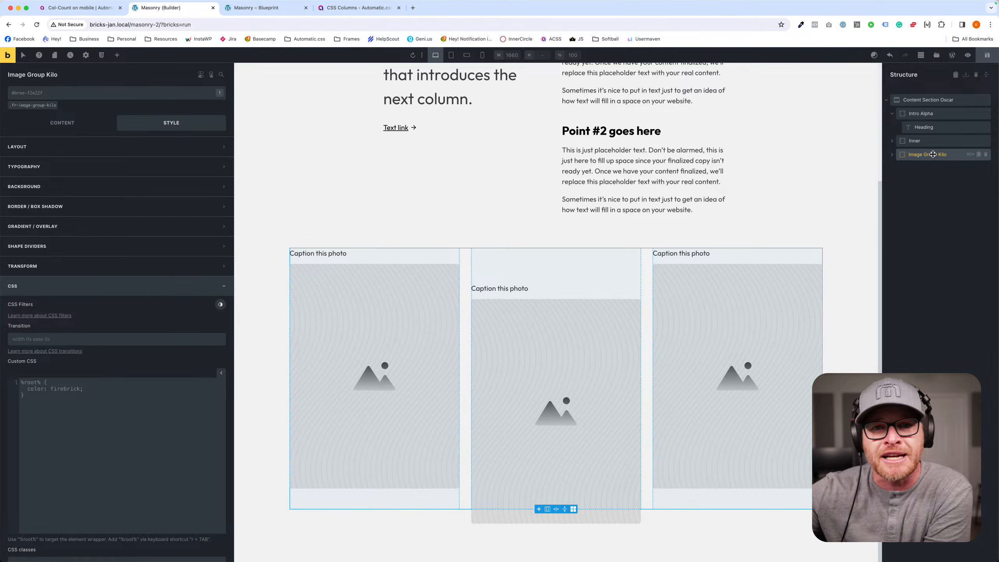
left_click(270, 272)
left_click(341, 254)
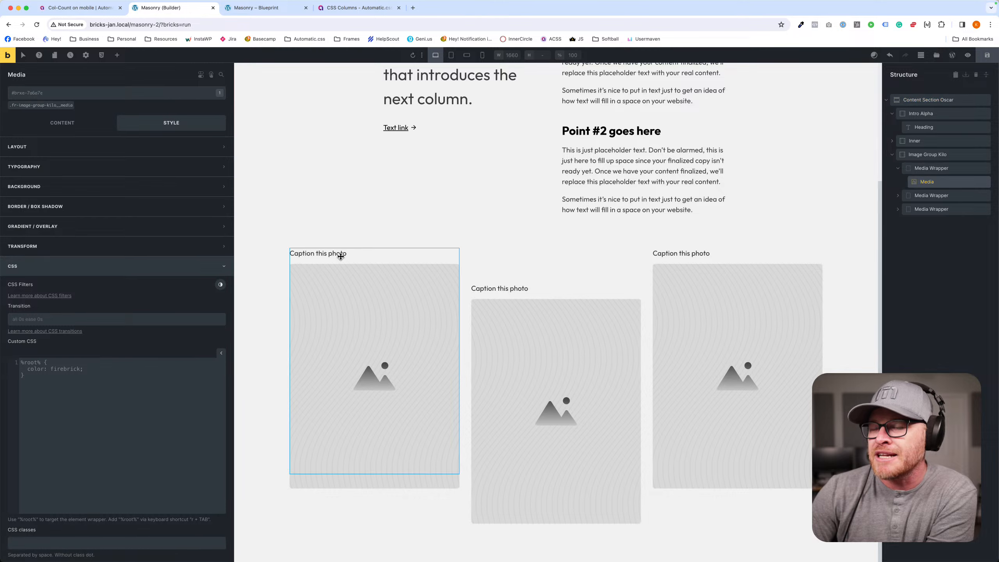
- Examine the media elements of the first two photos in Image Group Kilo and the first photo's caption settings
left_click(510, 288)
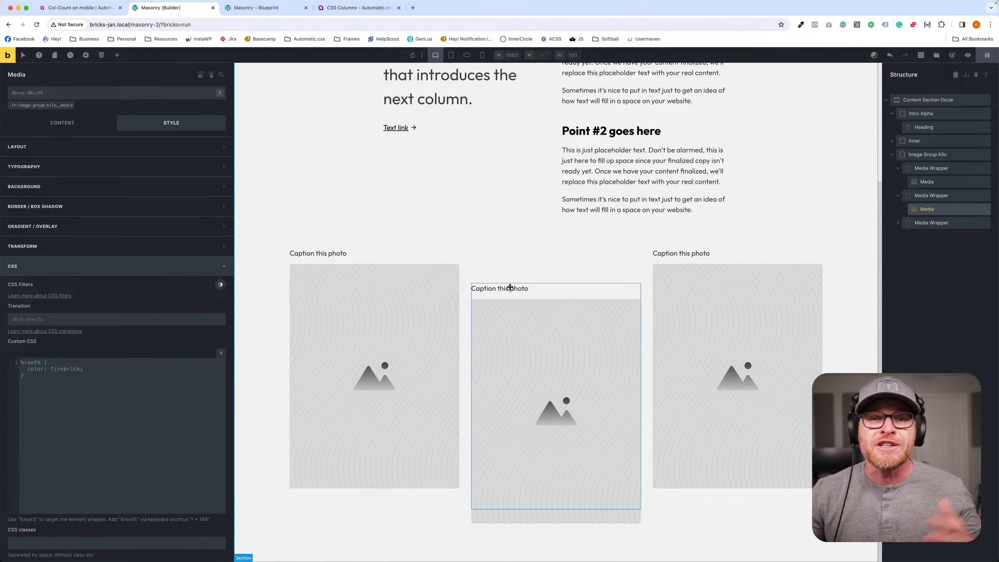
left_click(307, 255)
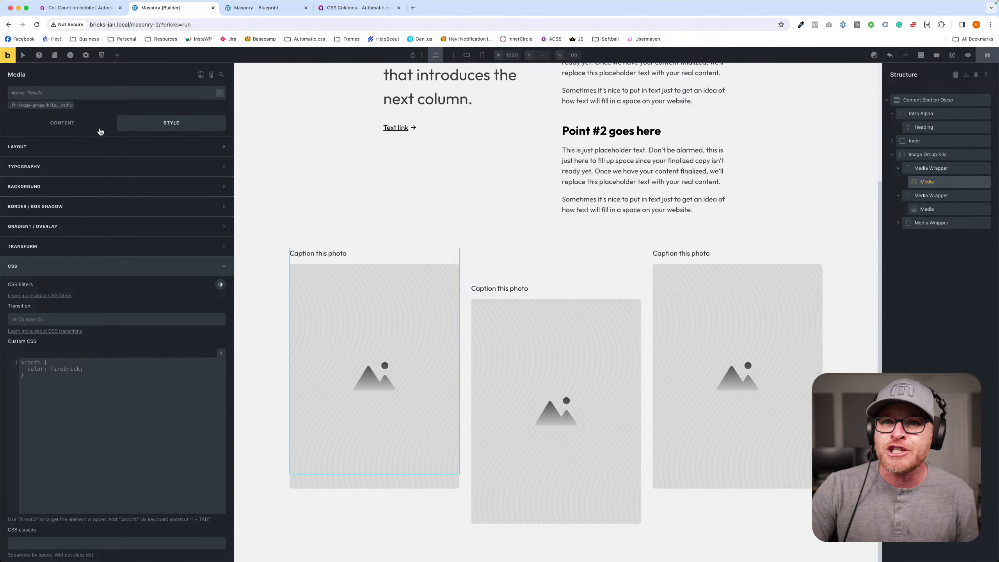
left_click(62, 122)
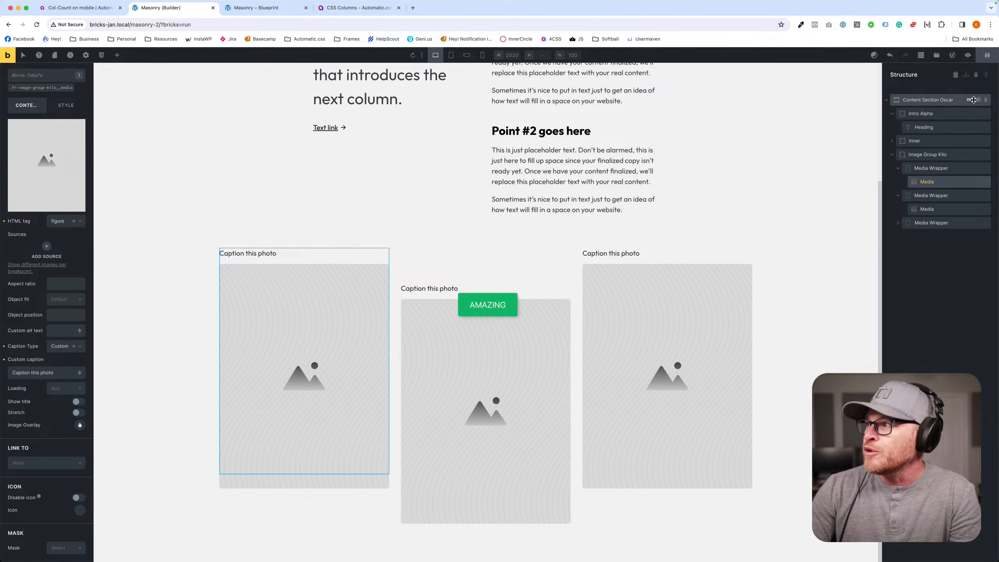
- Delete the Content Section Oscar from the page, and insert the Pricing Section Mike template
left_click(985, 99)
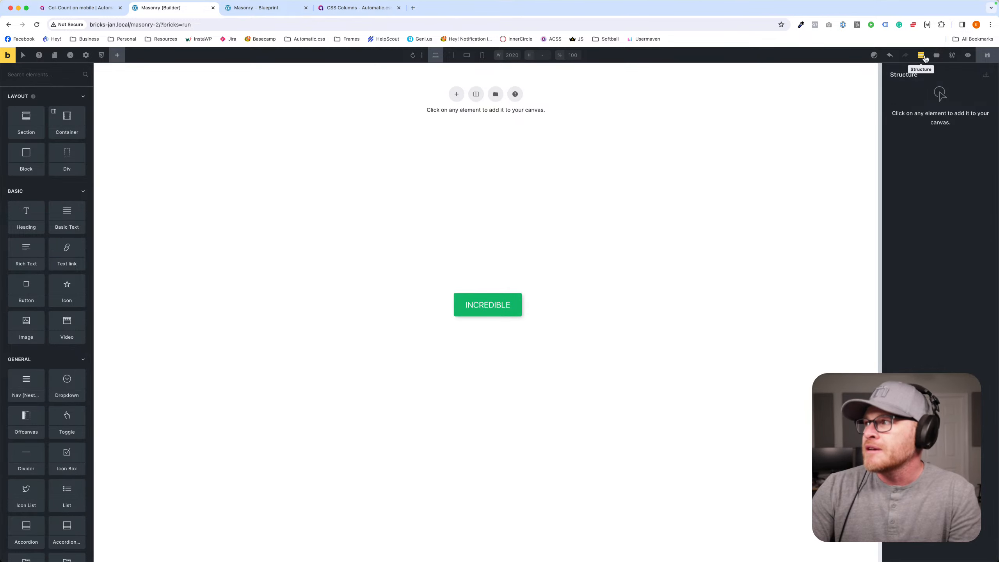
left_click(936, 55)
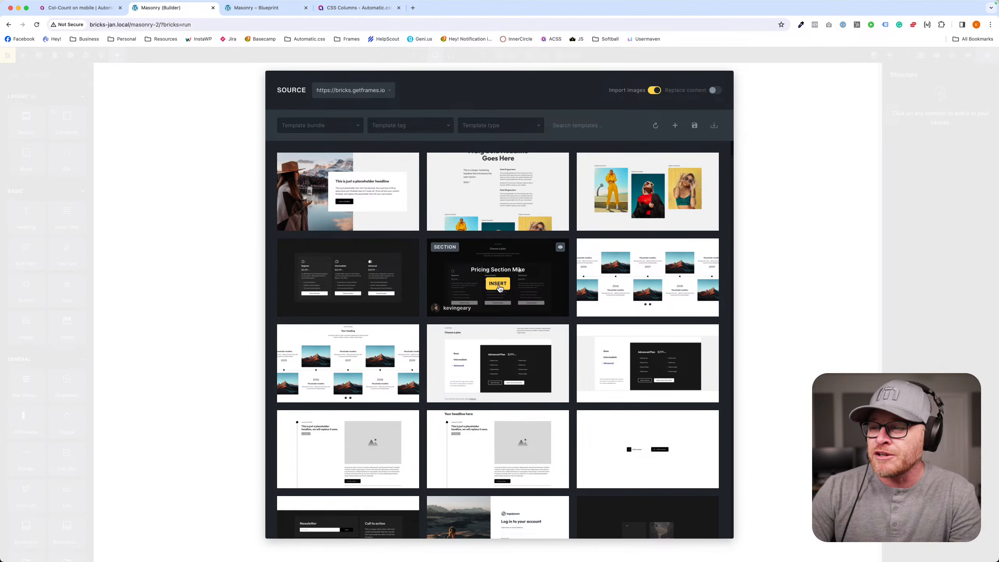
left_click(498, 285)
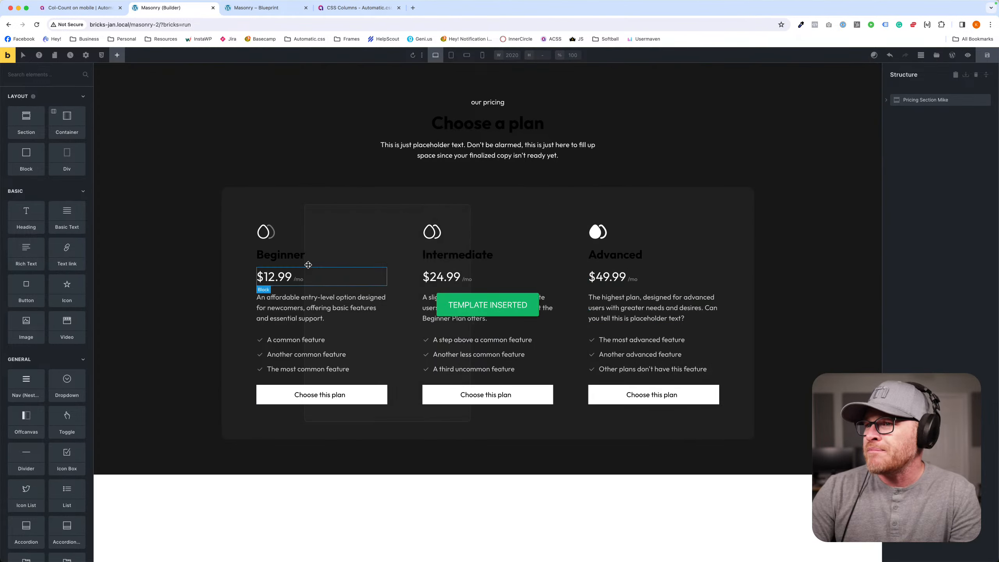
left_click(987, 55)
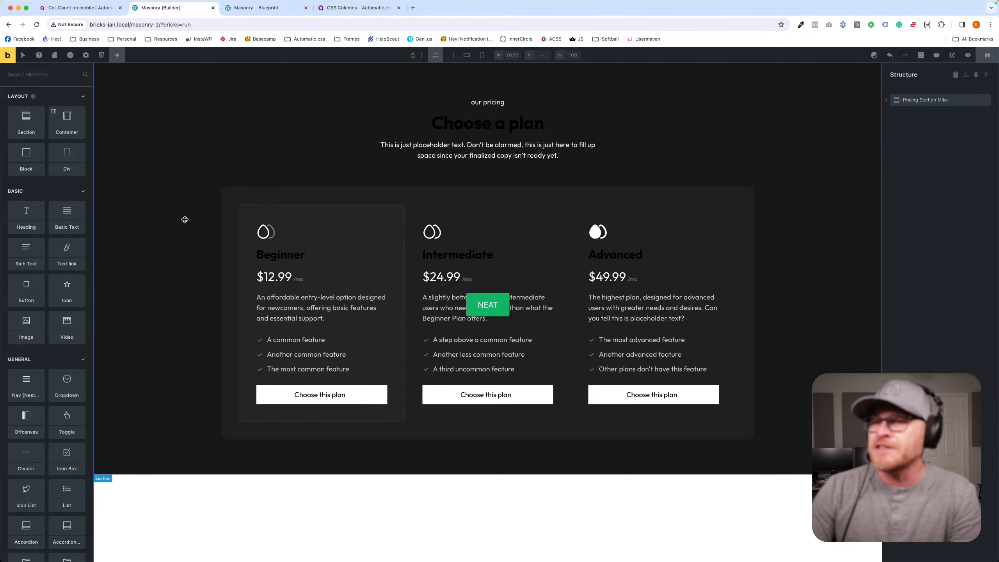
- Set the text colour of the plan headings to white through their .fr-pricing-grid-mike__plan-heading class
left_click(292, 257)
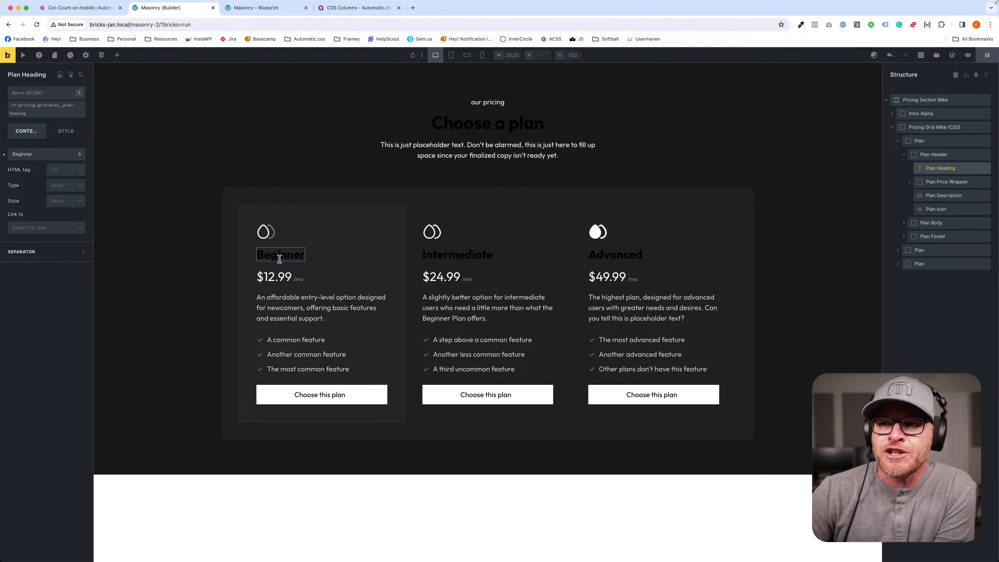
left_click(46, 109)
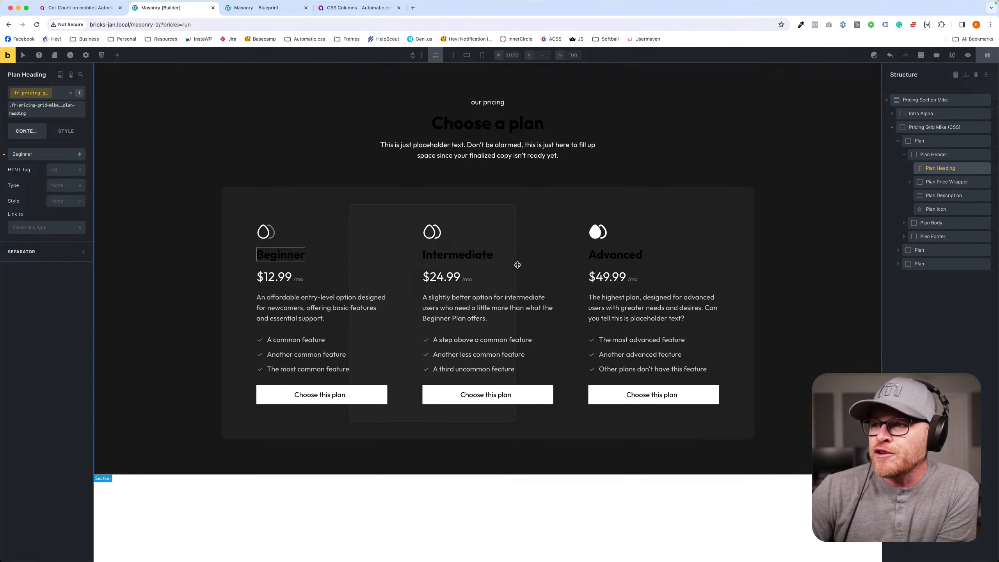
left_click(62, 132)
left_click(39, 174)
left_click(80, 193)
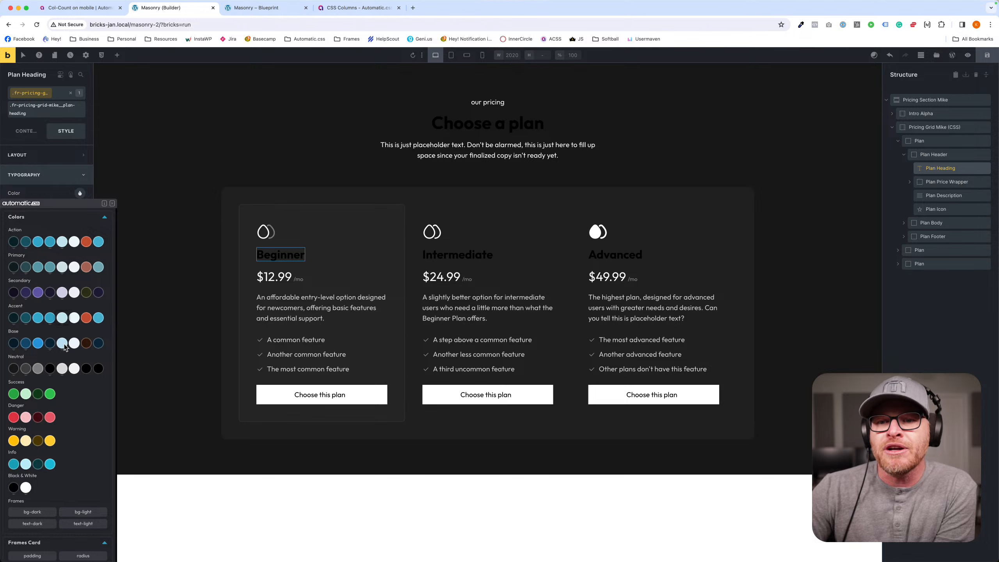
left_click(26, 486)
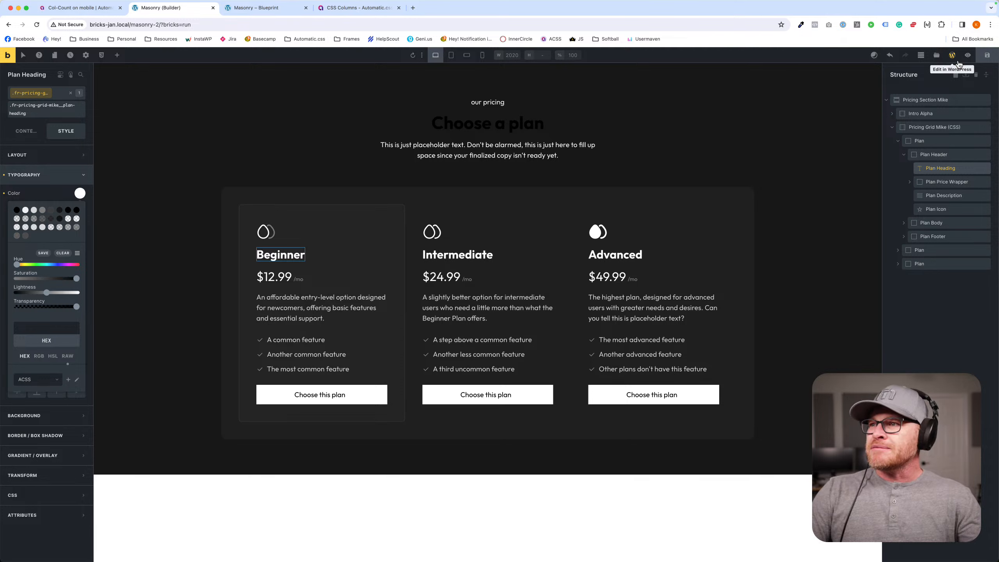
- Add the text--white utility class to the Intro Alpha block above the pricing plans
left_click(443, 128)
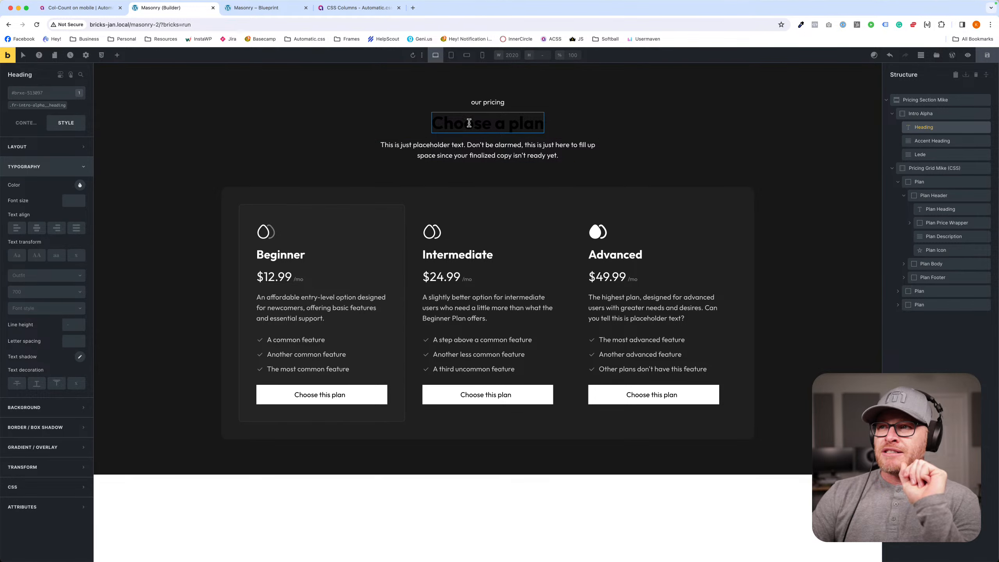
left_click(266, 114)
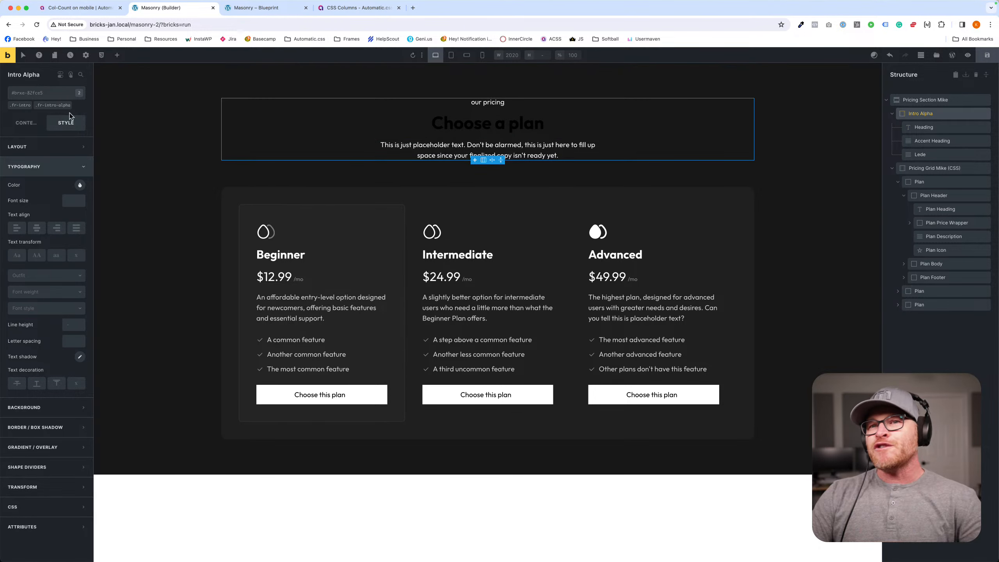
left_click(29, 98)
type("text--white")
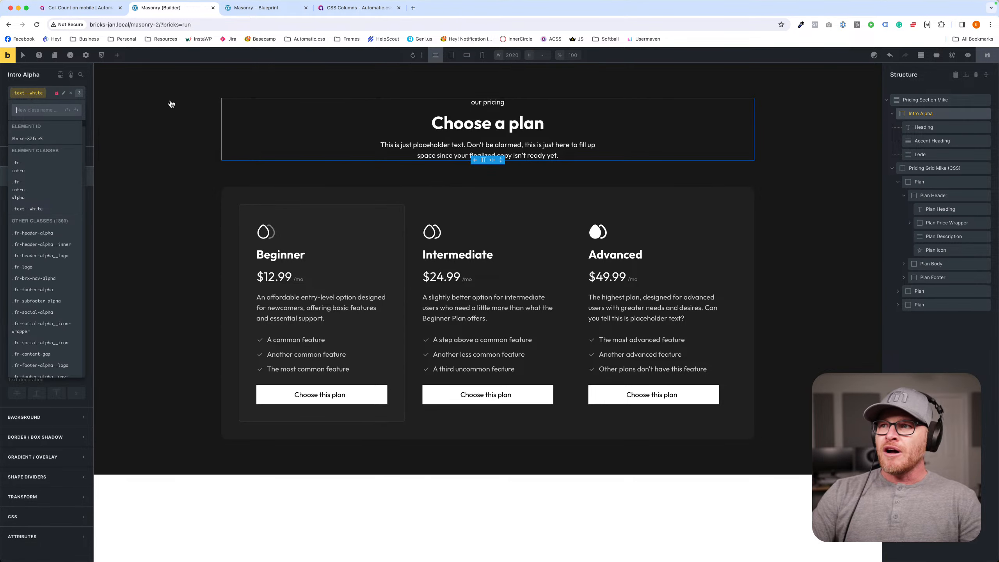
key("Return")
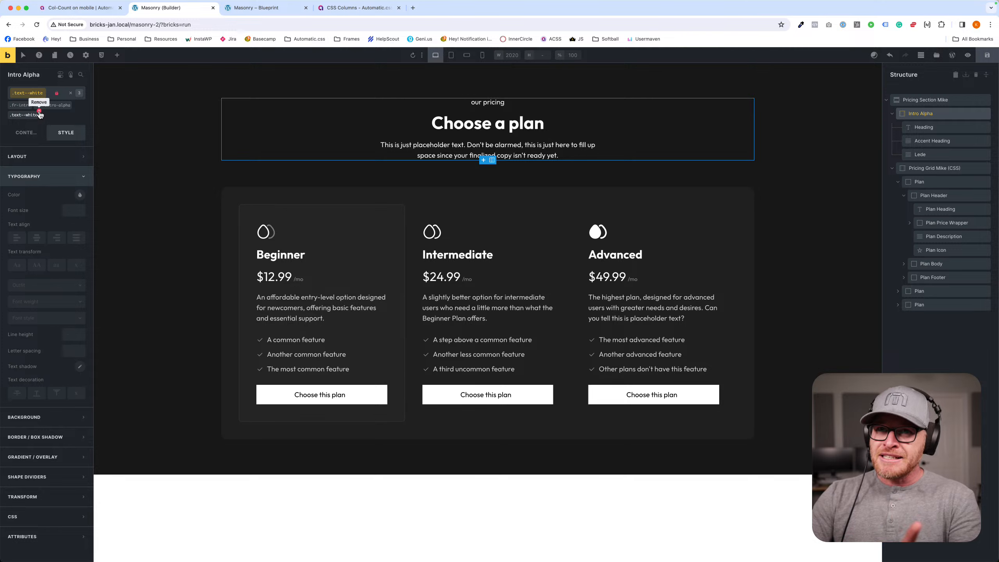
- Remove the text--white class from the Intro Alpha block
left_click(456, 126)
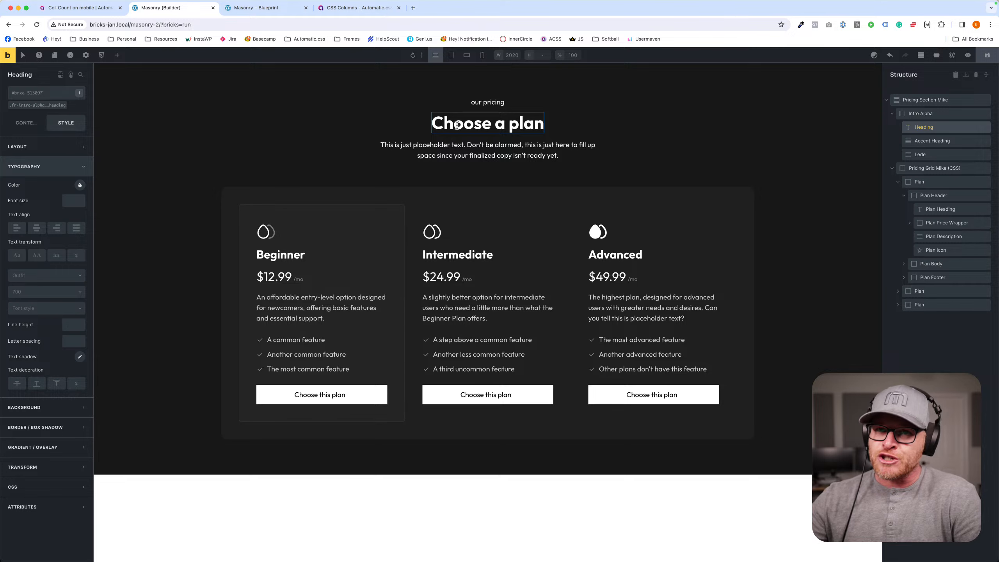
left_click(281, 131)
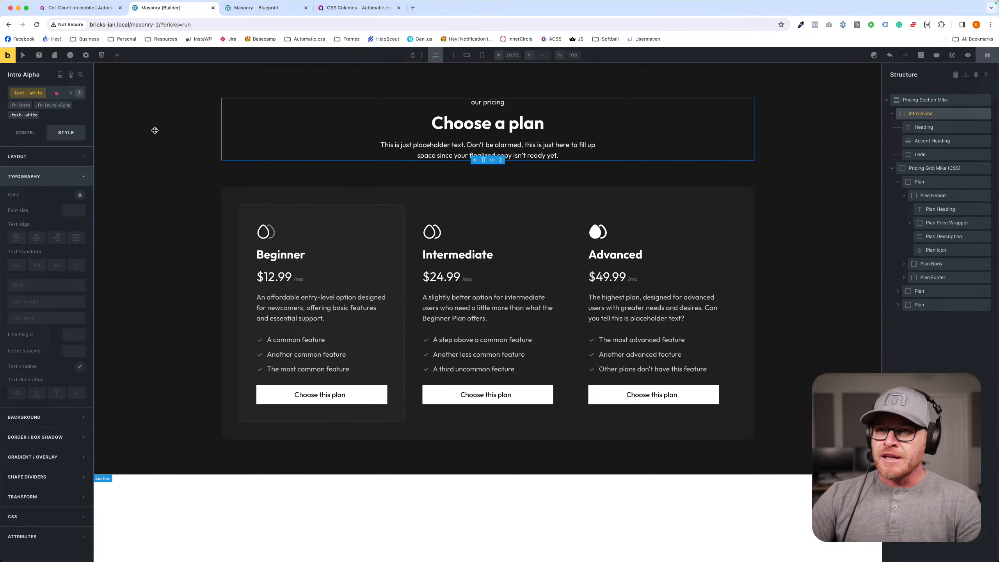
left_click(39, 110)
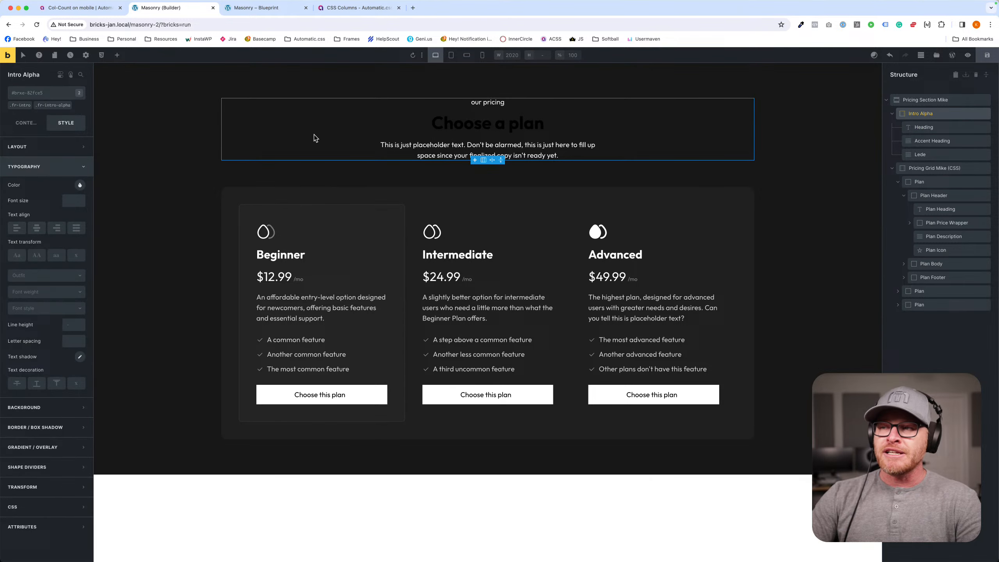
- Set the "Choose a plan" heading's text colour to white on the element's ID instead of its class
left_click(456, 124)
left_click(36, 106)
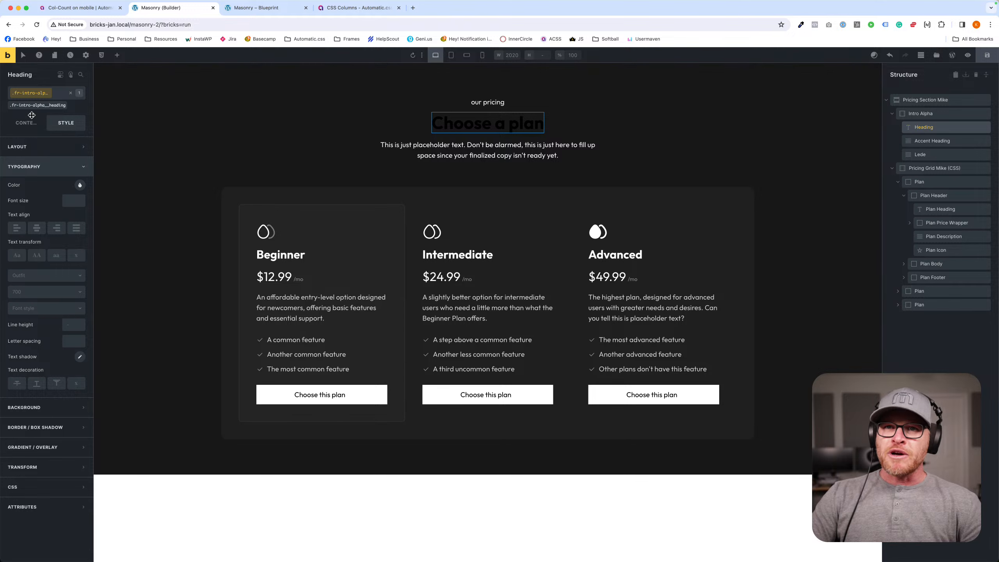
left_click(48, 107)
left_click(80, 185)
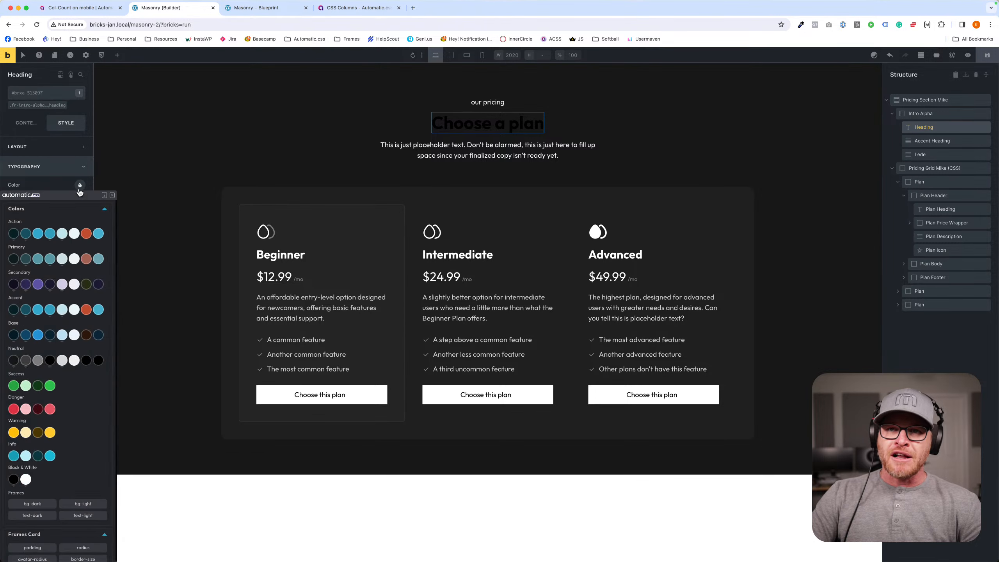
left_click(26, 479)
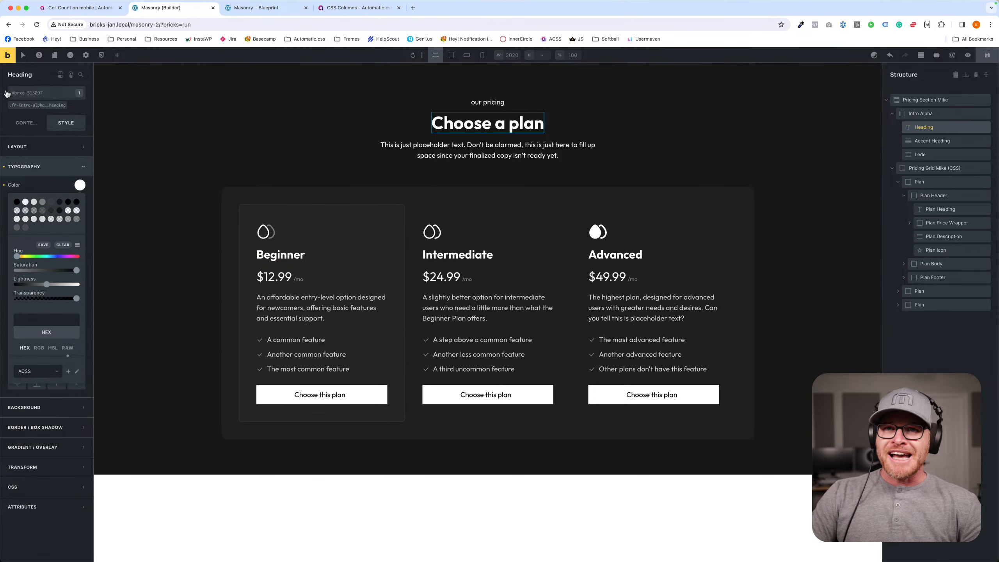
- Preview the pricing section on the front end, and delete the Pricing Section Mike from the page
left_click(270, 125)
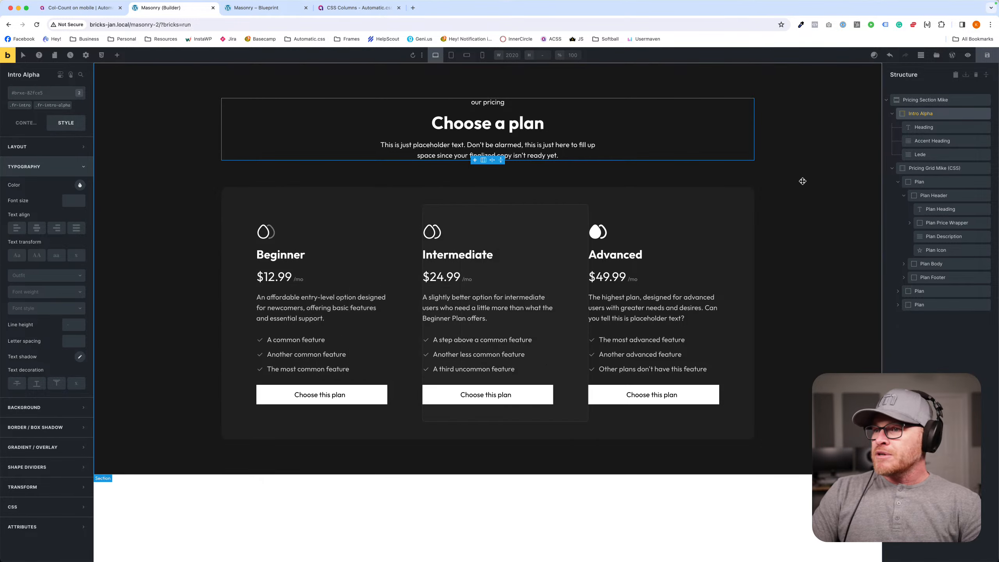
left_click(11, 56)
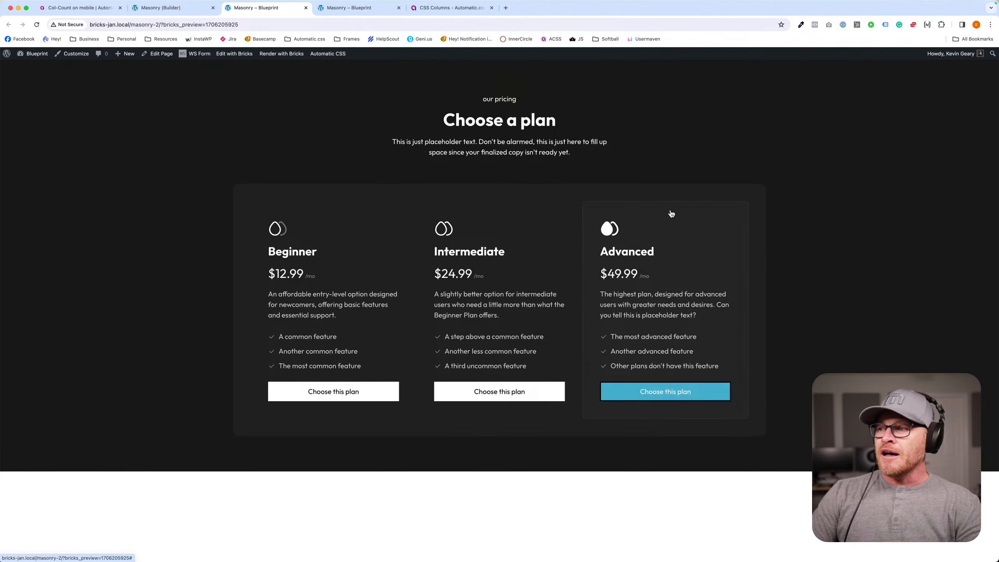
left_click(165, 7)
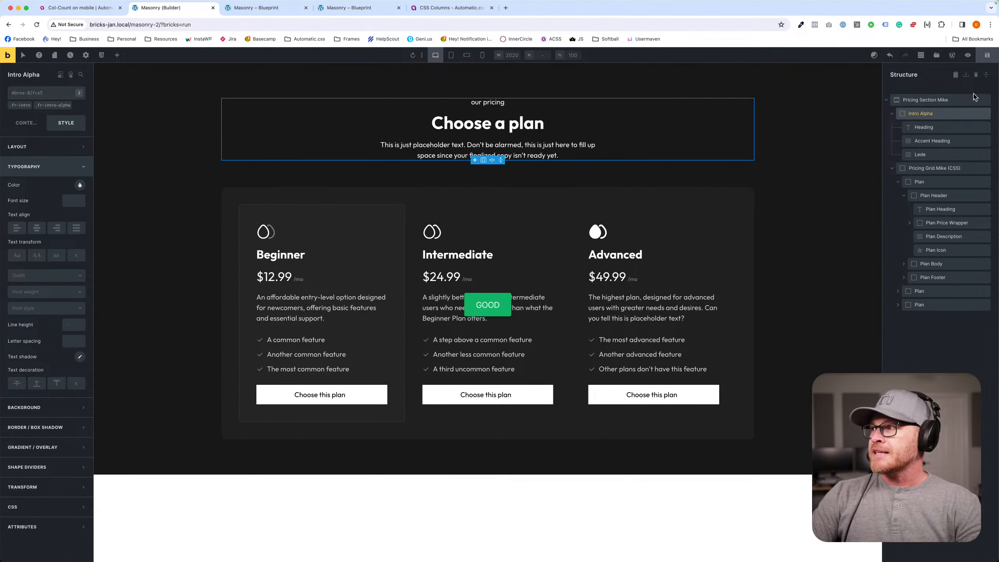
left_click(974, 100)
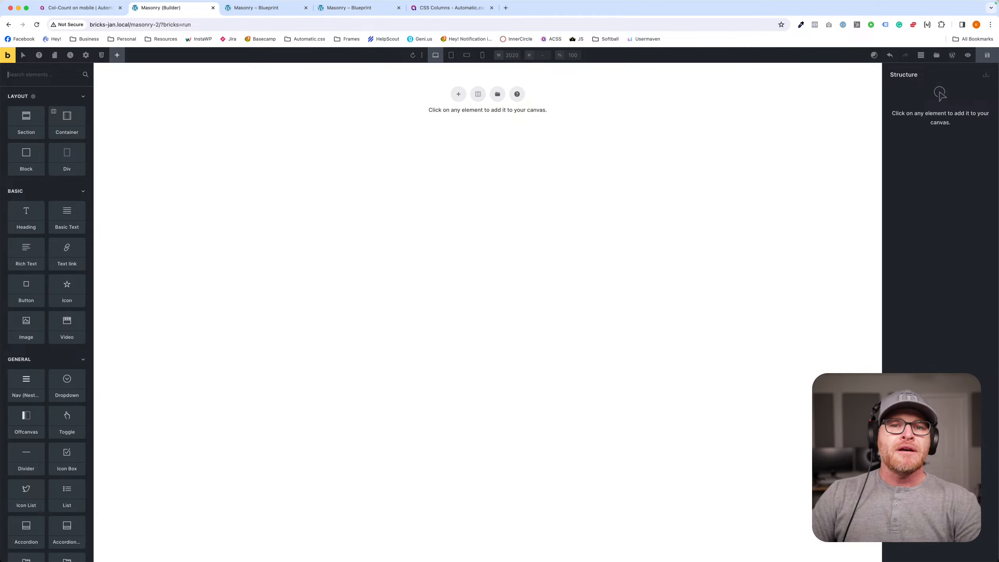
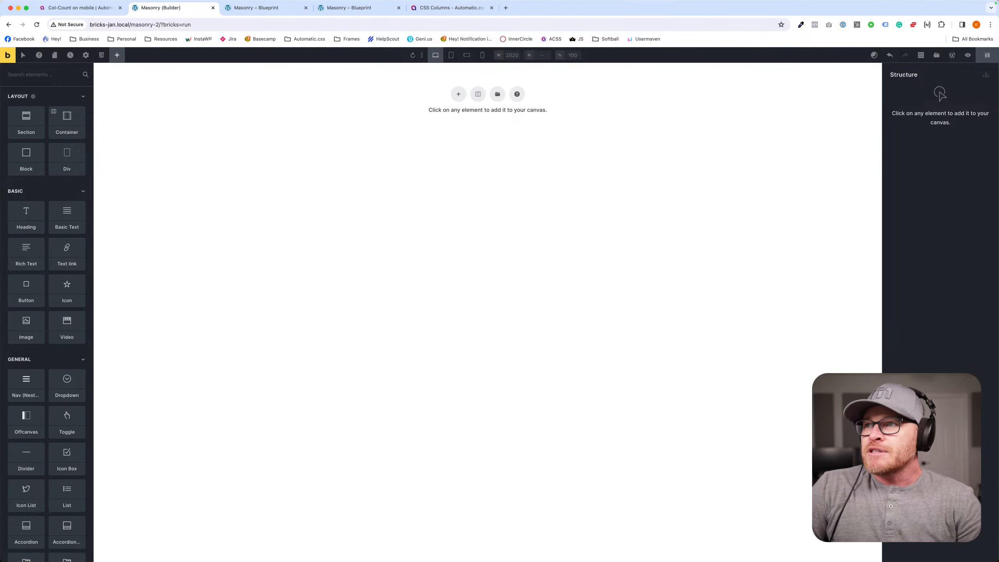
- Add two sections to the empty page and apply the bg--neutral-ultra-light class to the first one
left_click(458, 94)
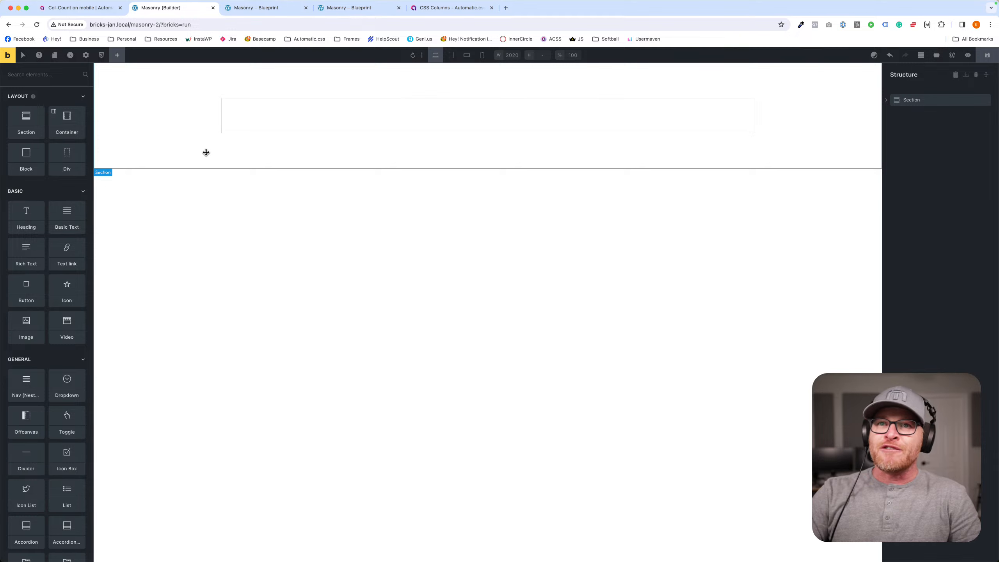
left_click(26, 120)
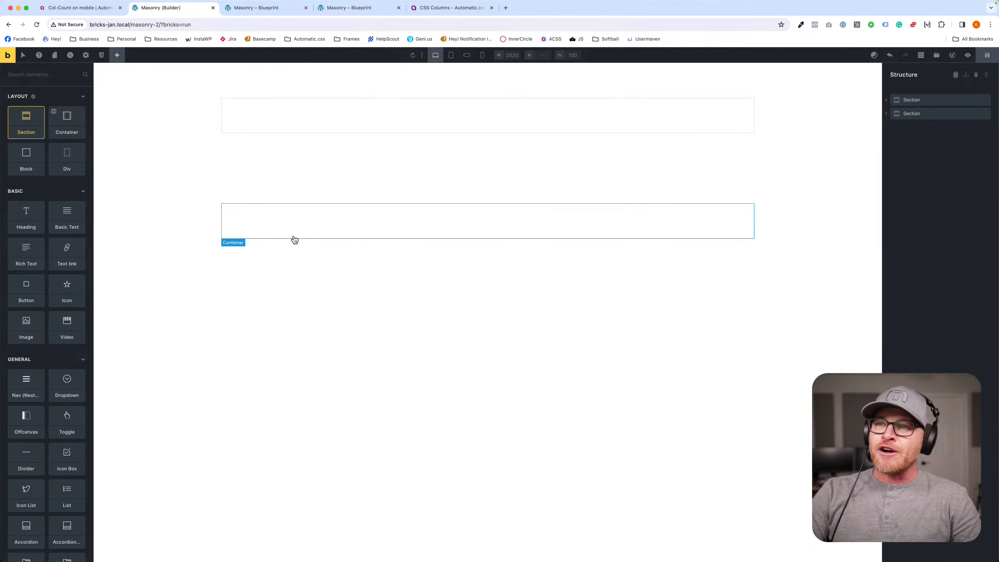
left_click(150, 110)
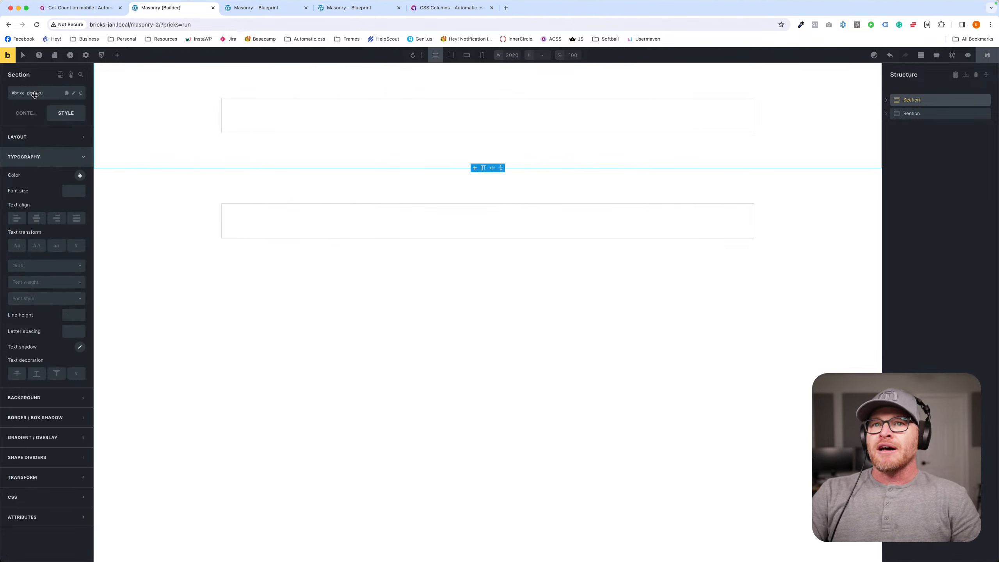
left_click(36, 95)
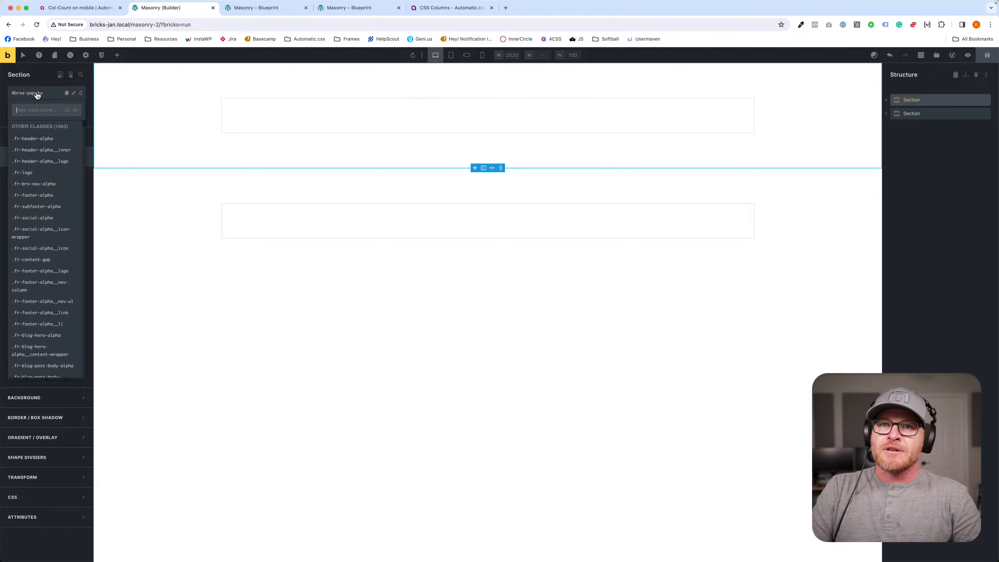
right_click(37, 95)
left_click(51, 121)
type("b")
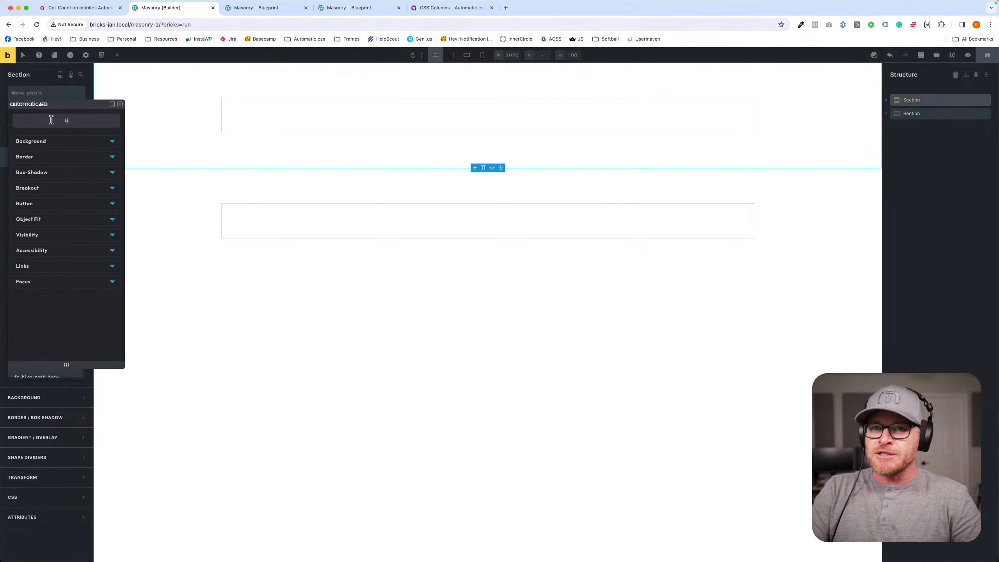
type("ack")
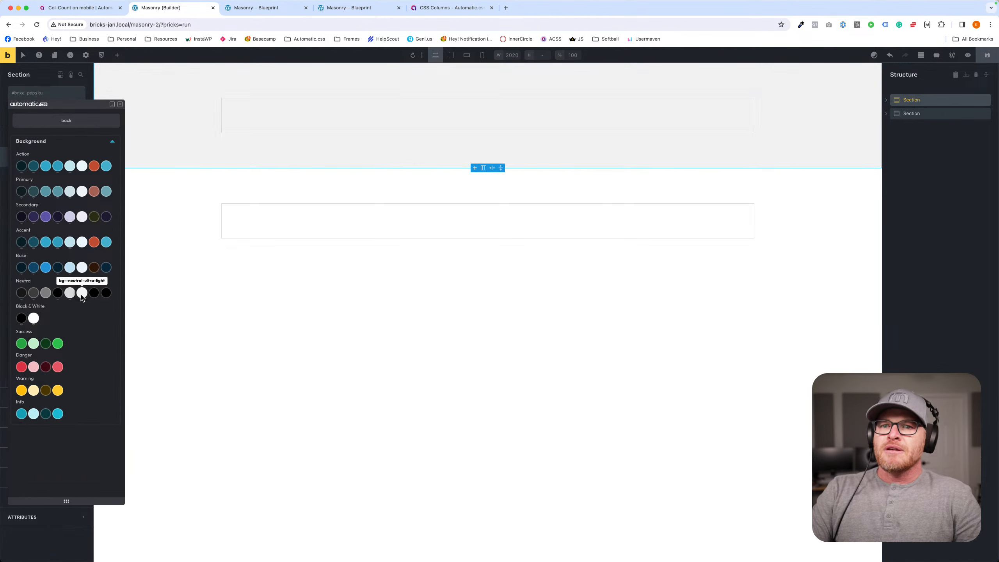
left_click(82, 293)
left_click(196, 194)
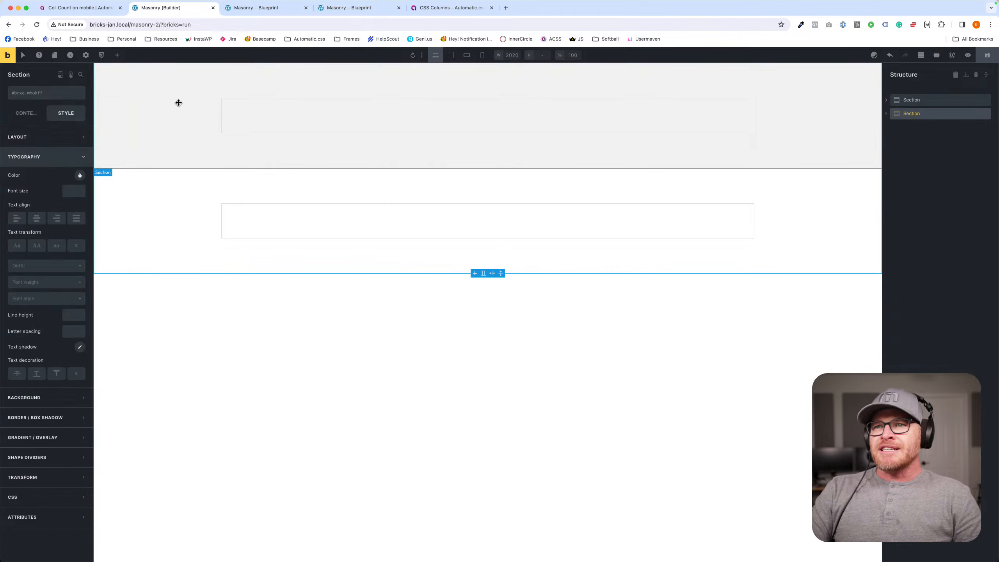
- Add a heading reading "I'm a section" inside the first section's container
left_click(305, 111)
left_click(120, 57)
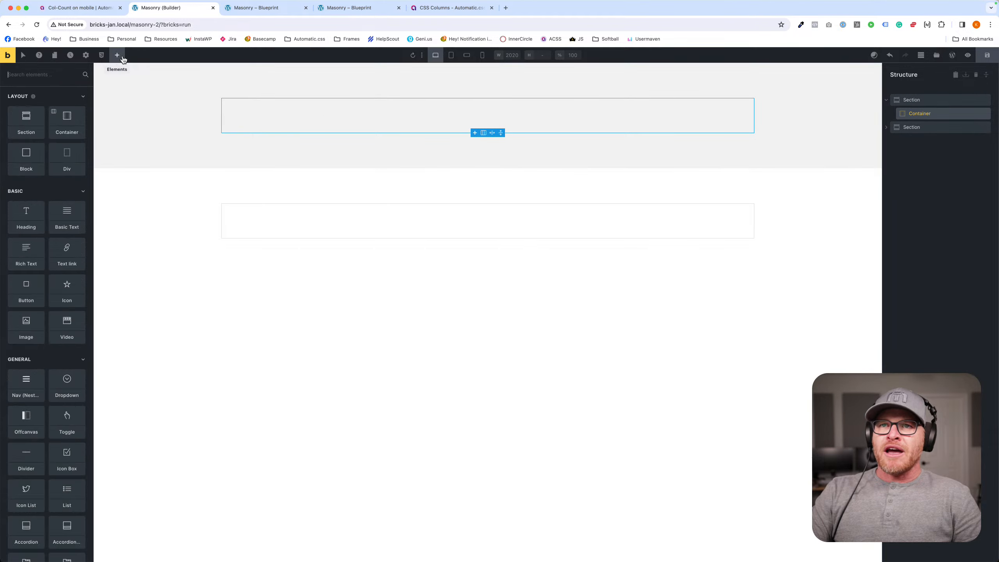
type("head")
key("Return")
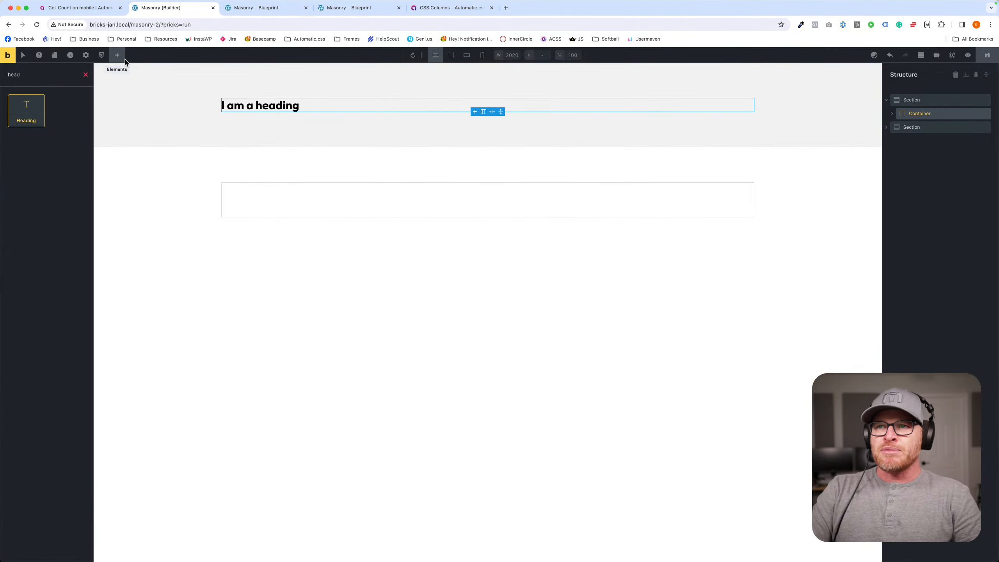
triple_click(235, 103)
key("BackSpace")
type("I'm a sect")
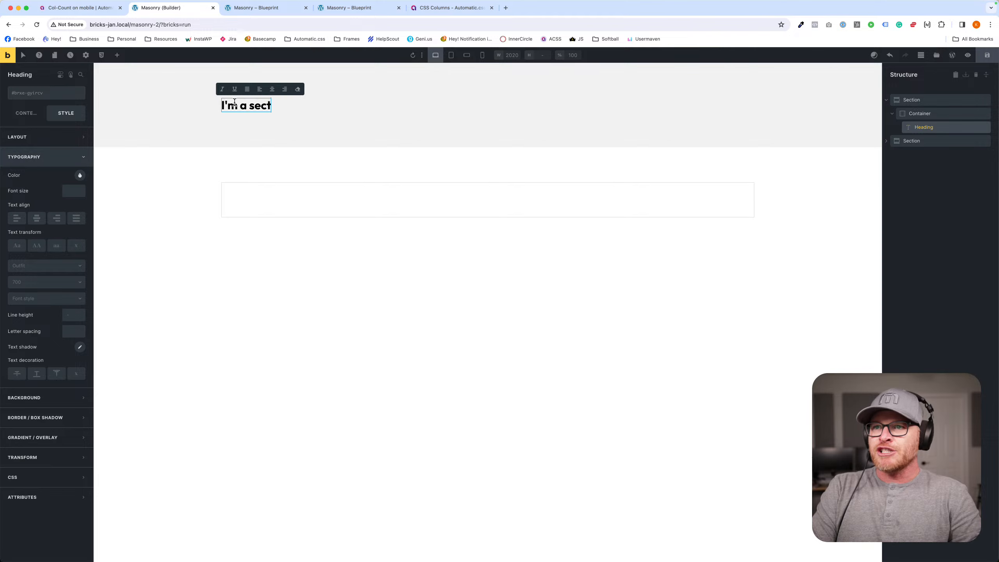
type("ion")
- Apply the bg--action-ultra-dark utility class to the second section's container
left_click(295, 190)
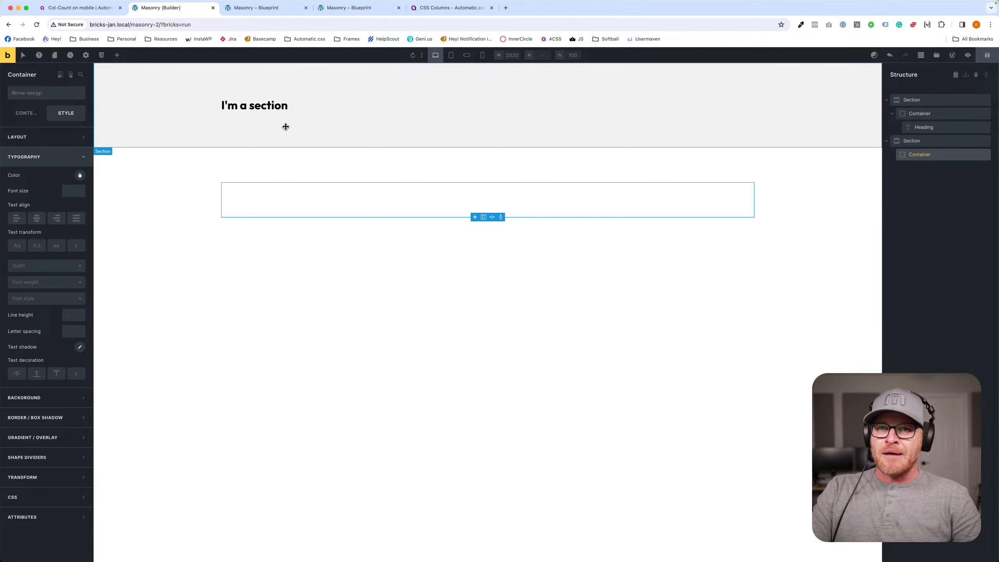
right_click(52, 97)
type("bac")
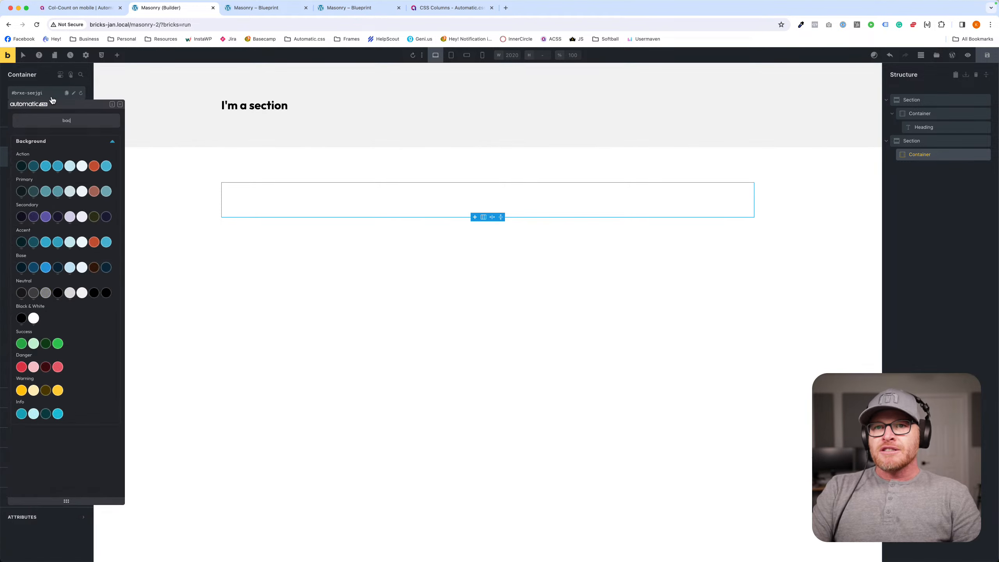
left_click(21, 166)
- Add a Basic Text element reading "Overlap me" inside the second section's dark container
left_click(115, 59)
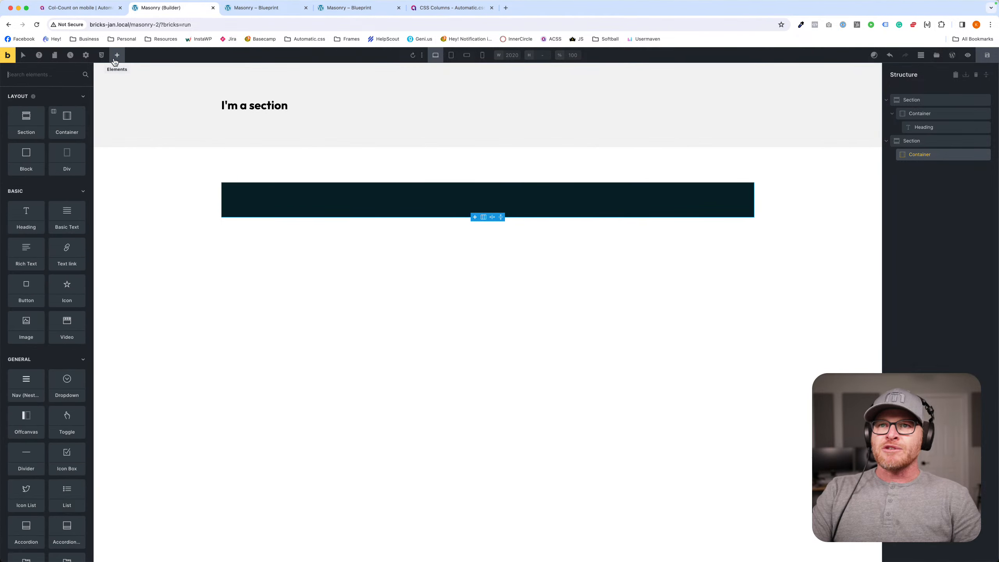
type("text")
key("Down")
key("Return")
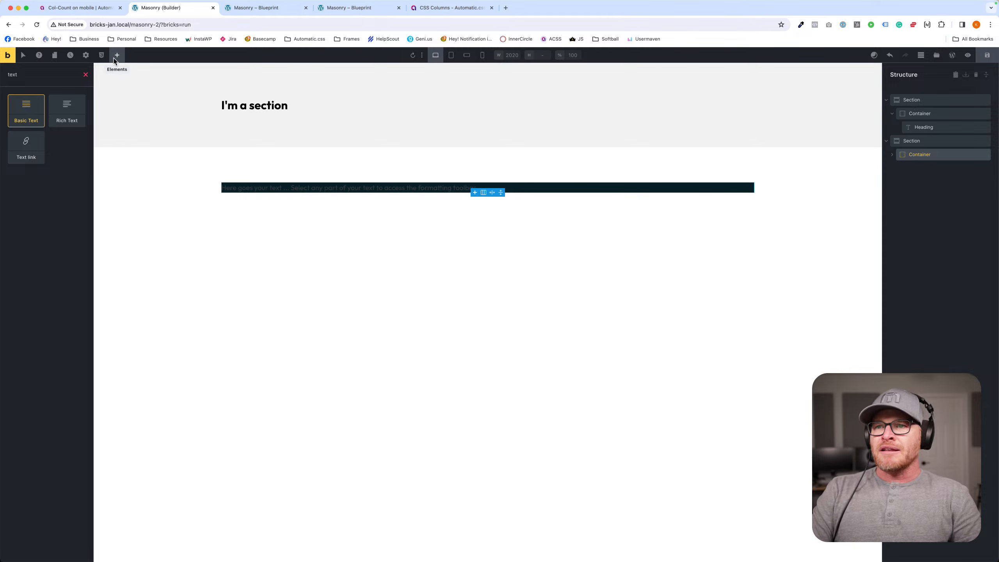
triple_click(270, 187)
type("Overla")
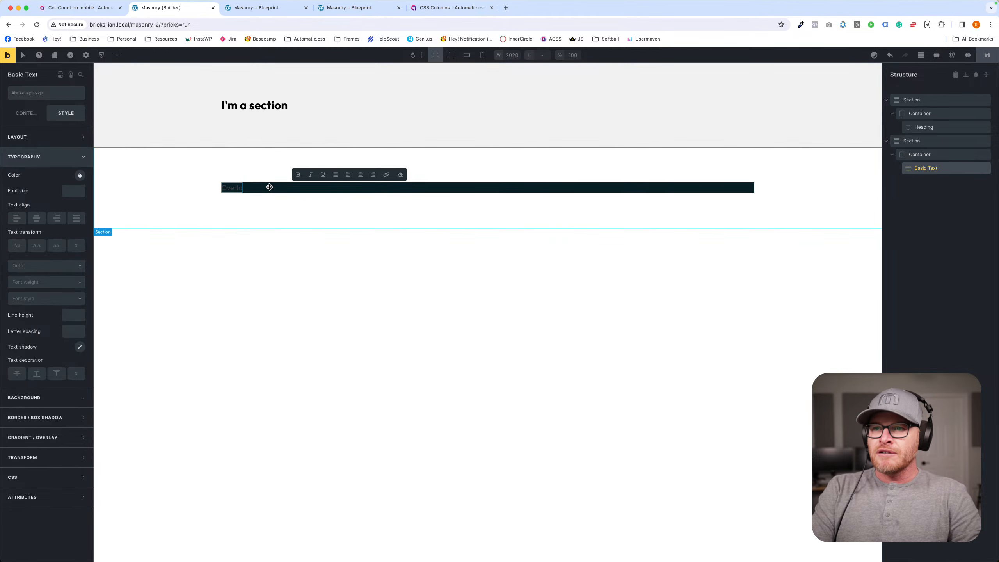
type("p me")
- Apply the text--neutral-ultra-light and pad--xl utility classes to the container holding "Overlap me"
left_click(271, 187)
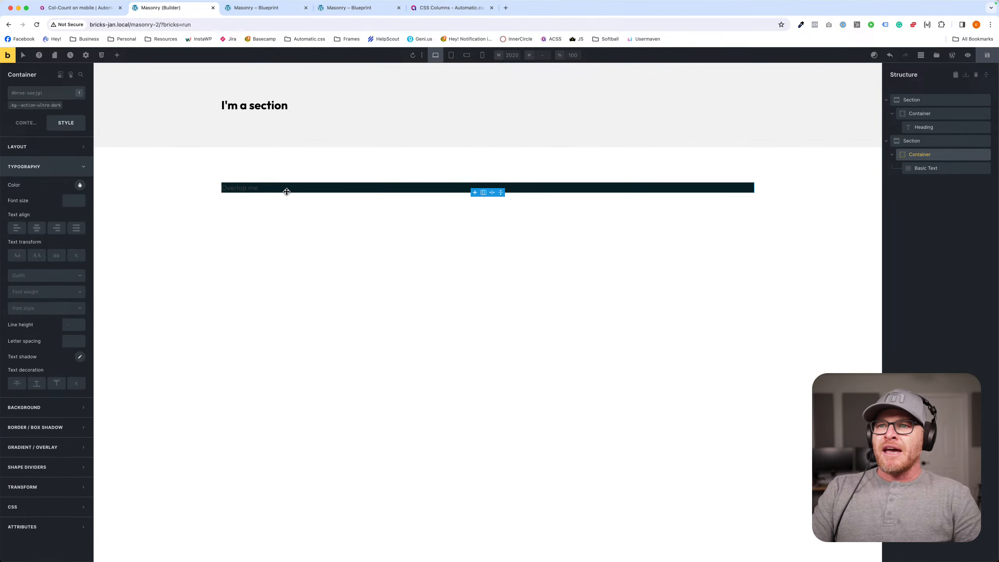
right_click(38, 95)
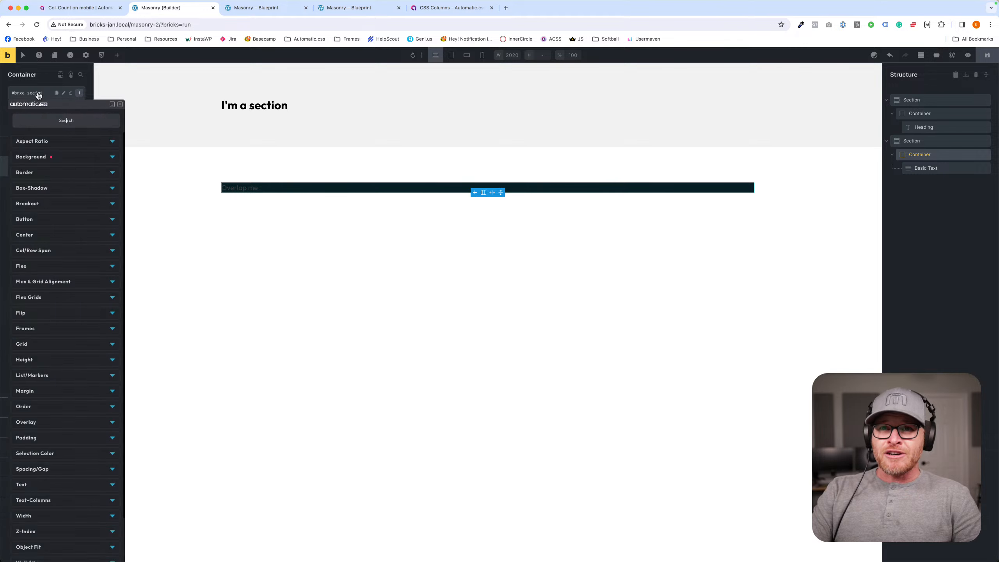
type("text")
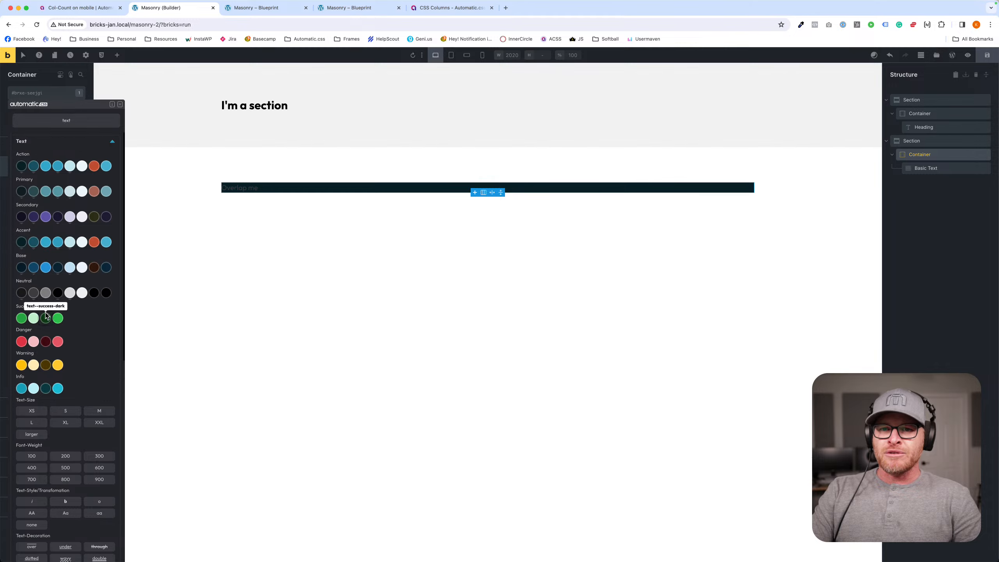
left_click(82, 292)
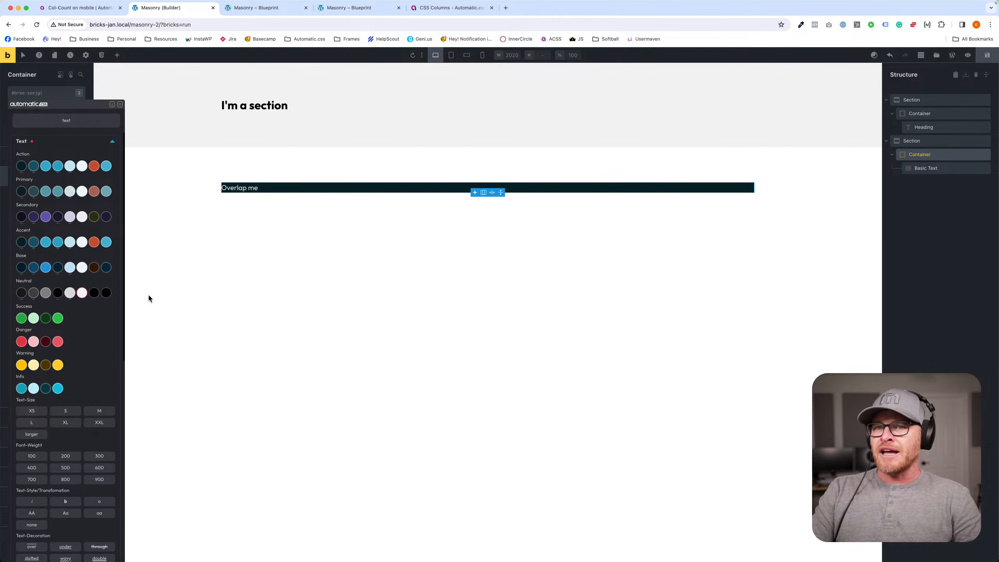
double_click(78, 121)
type("pad")
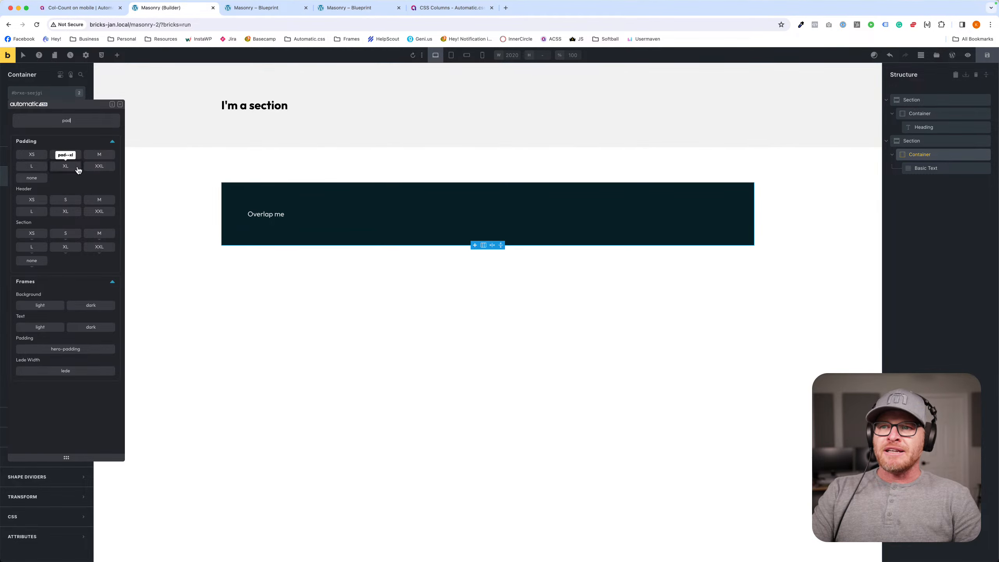
left_click(79, 170)
left_click(120, 105)
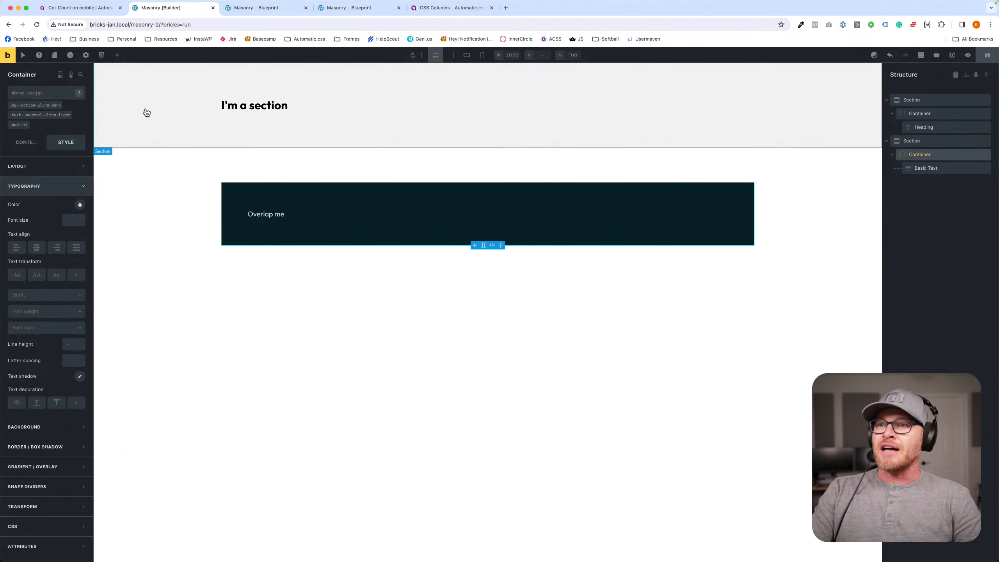
- Set the second section's top padding to 0
left_click(432, 161)
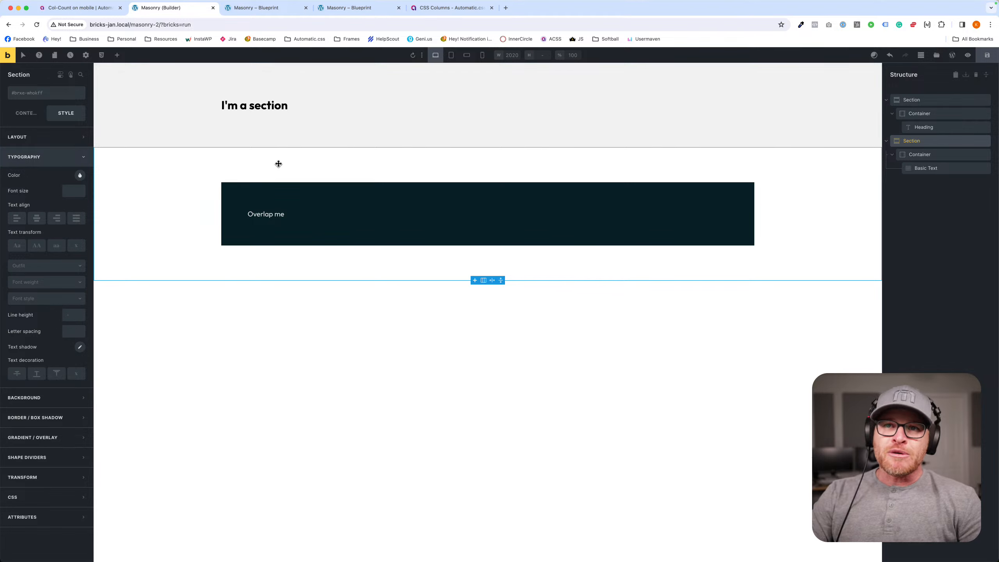
left_click(48, 137)
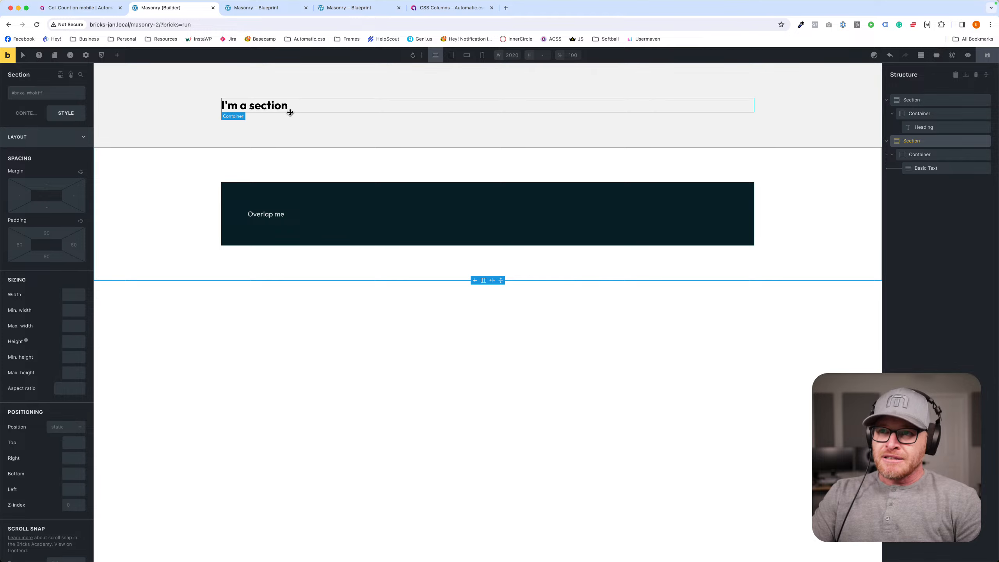
left_click(48, 234)
type("0")
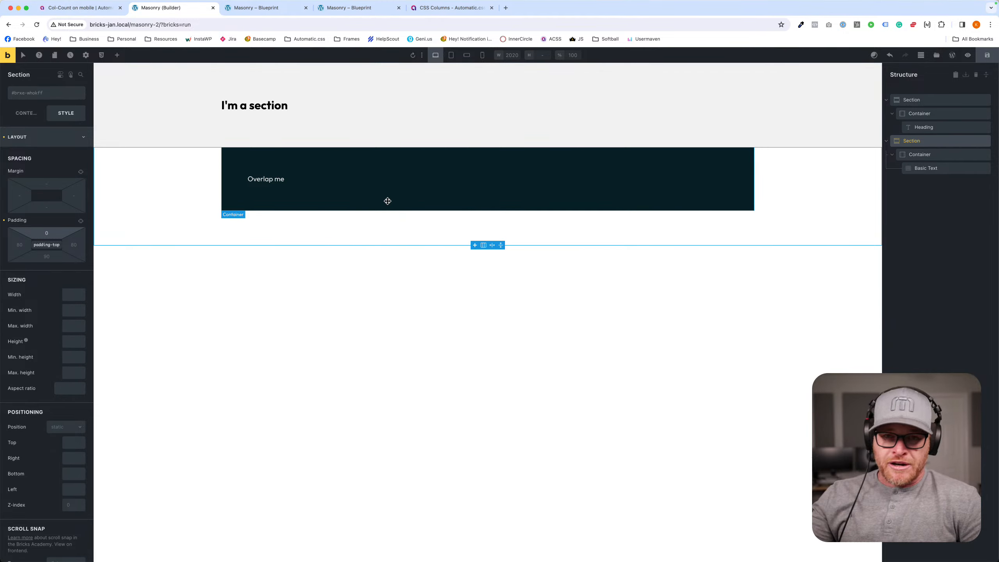
- Set the "Overlap me" container's top margin to var(--space-m)
left_click(409, 174)
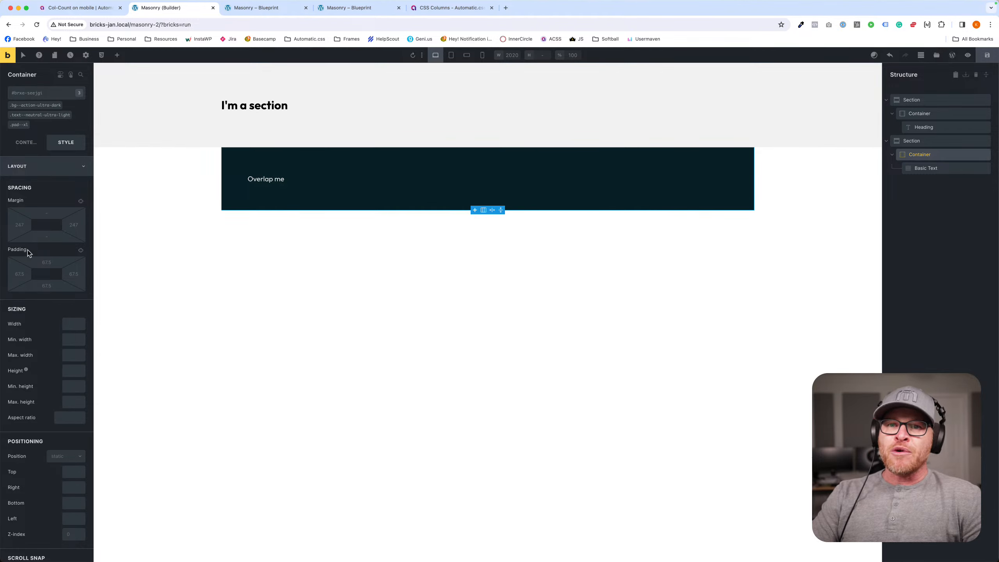
left_click(46, 213)
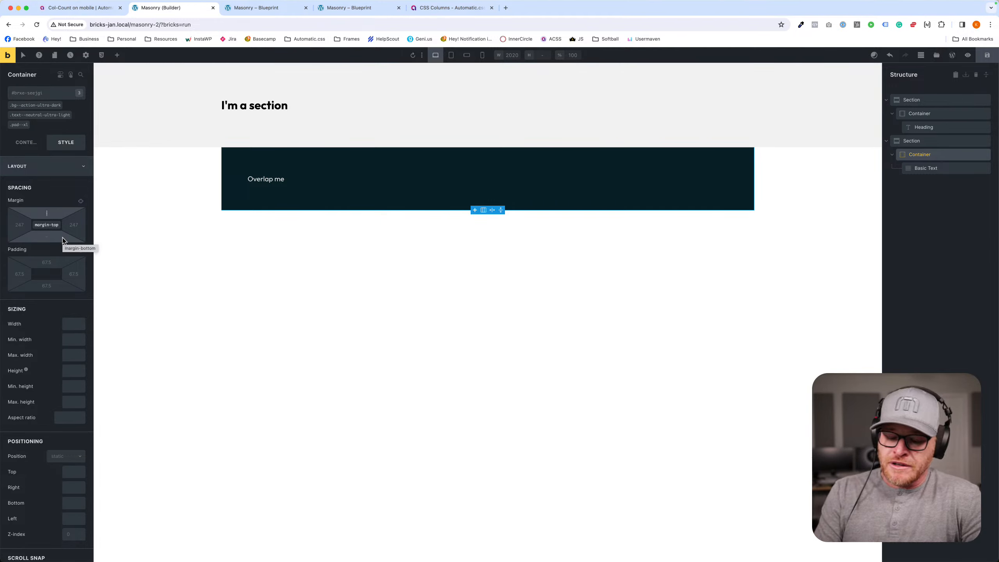
type("-")
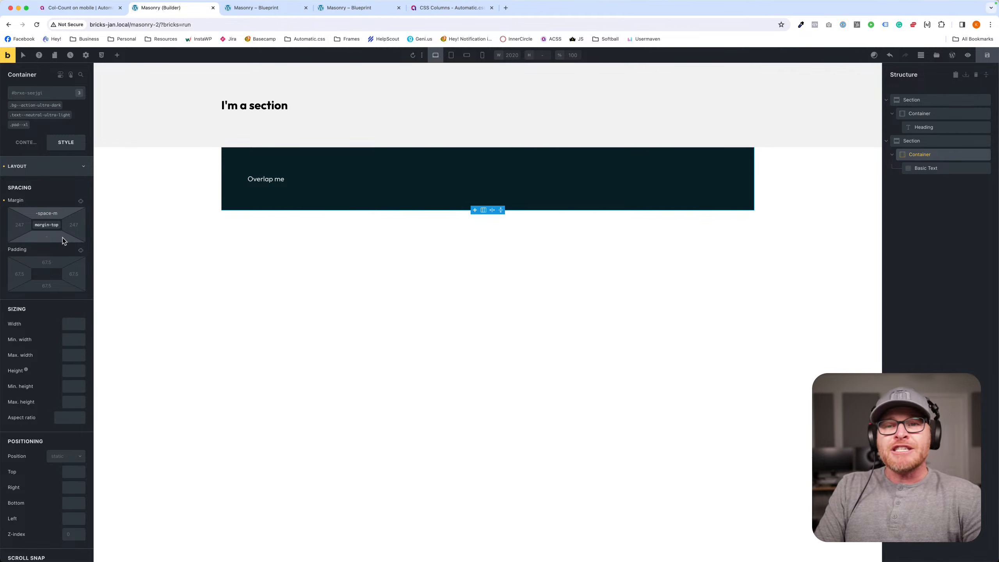
type("space-m")
key("Return")
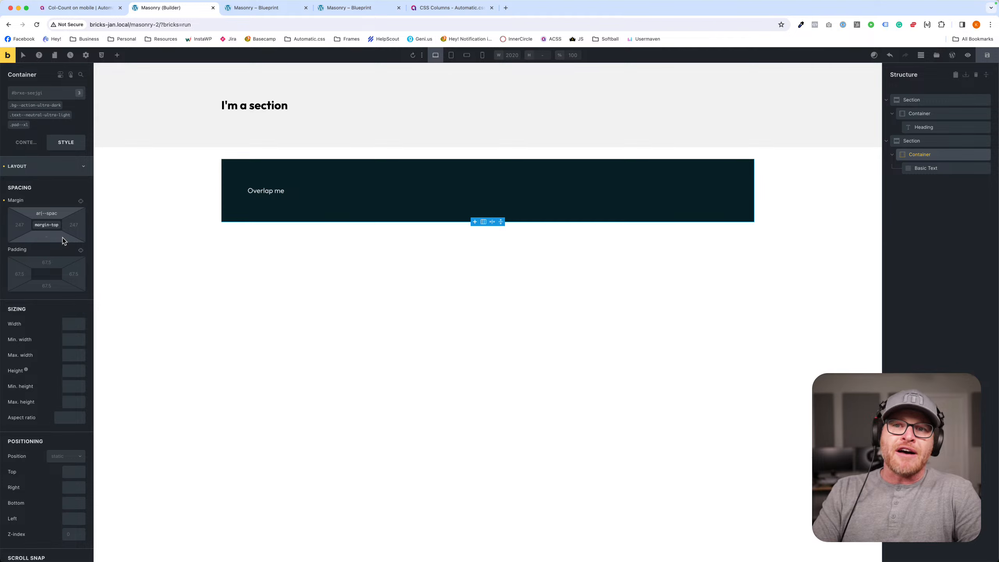
- Widen the settings panel and set the "Overlap me" container's top margin to calc(var(--space-m) * -1)
triple_click(57, 215)
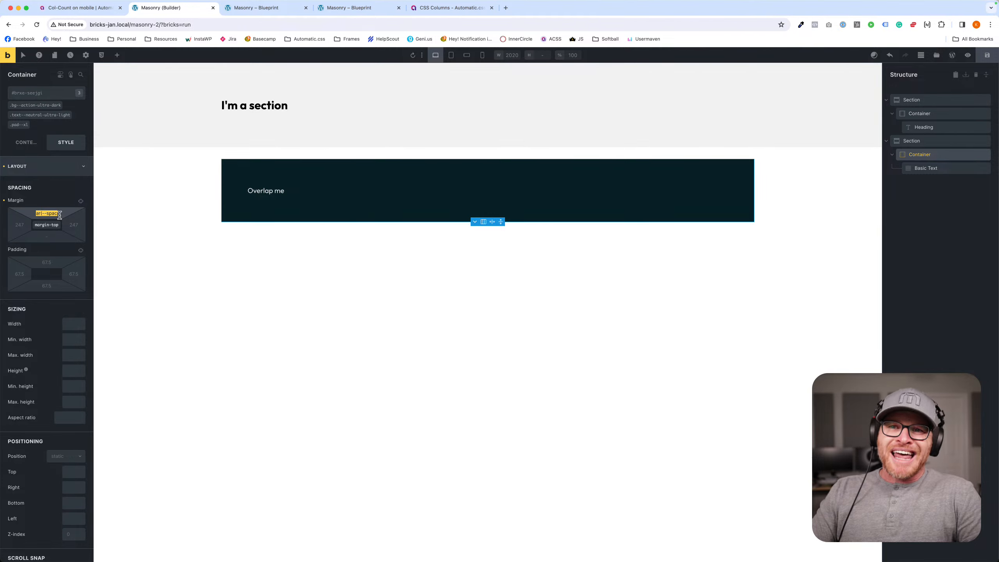
left_click_drag(92, 189, 156, 194)
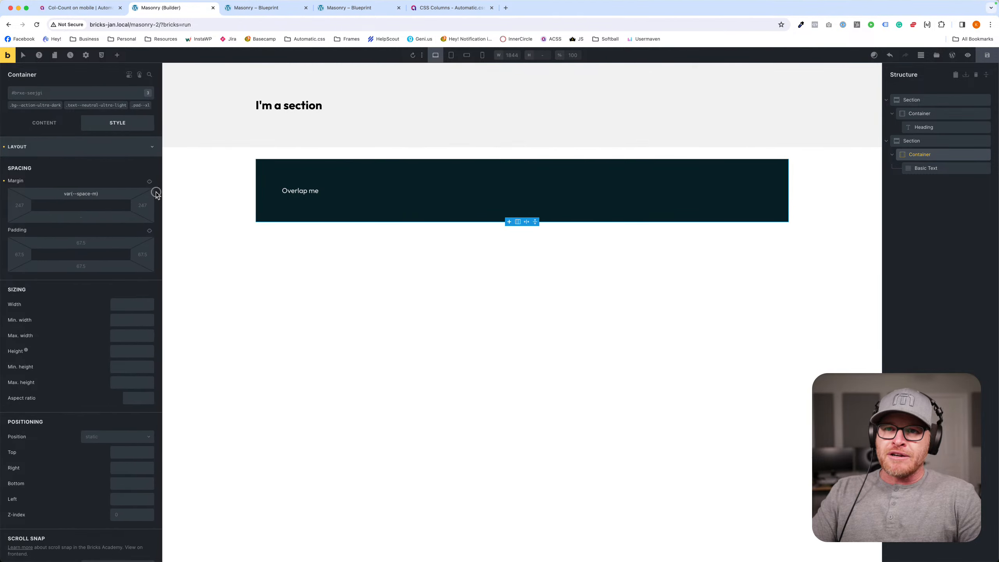
triple_click(104, 204)
key("BackSpace")
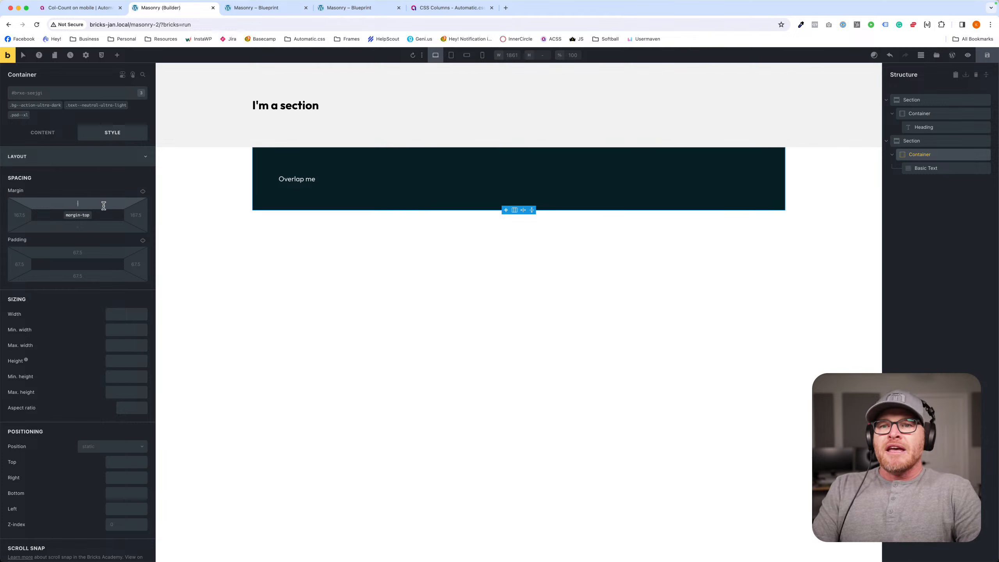
type("--space-")
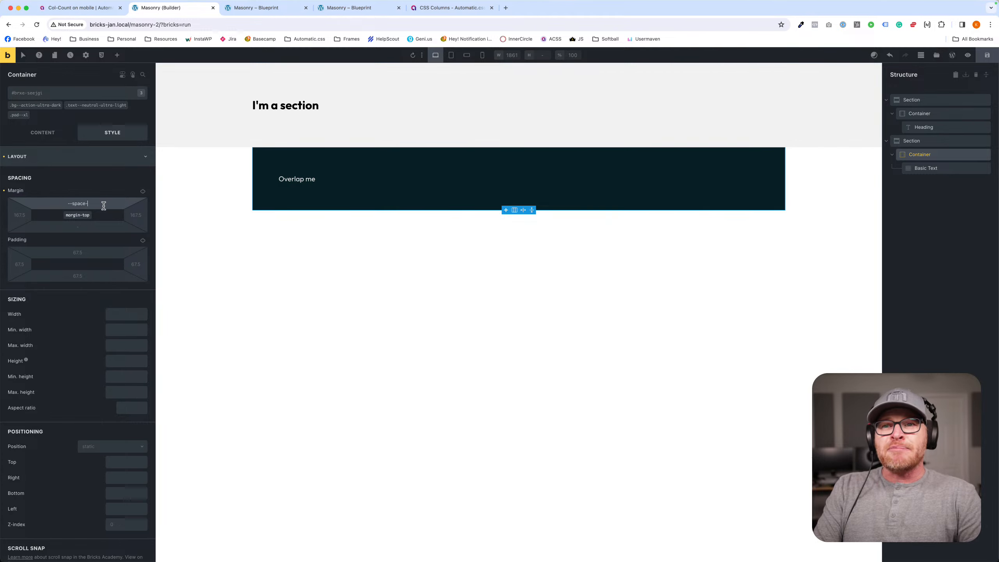
type("m")
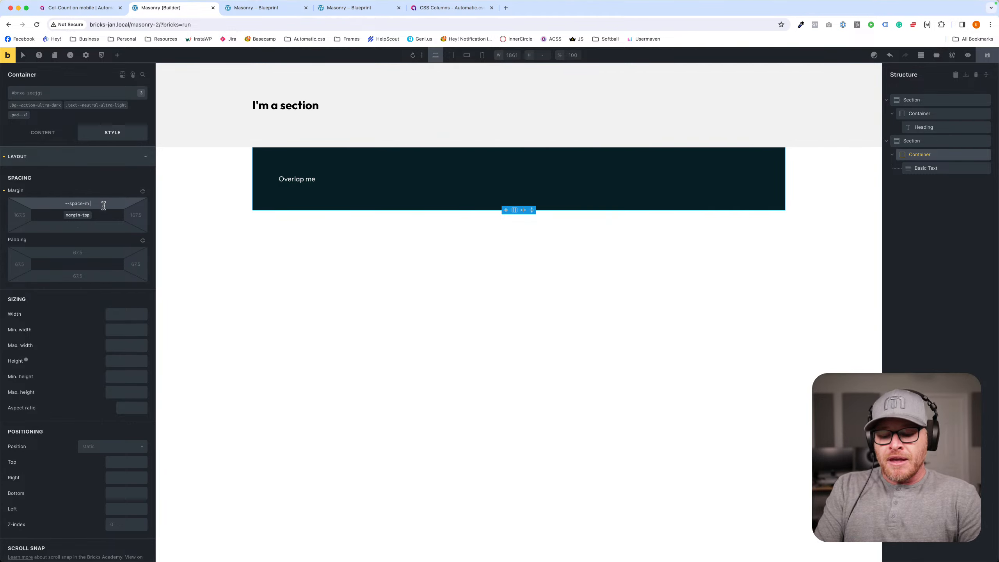
type(" * -1")
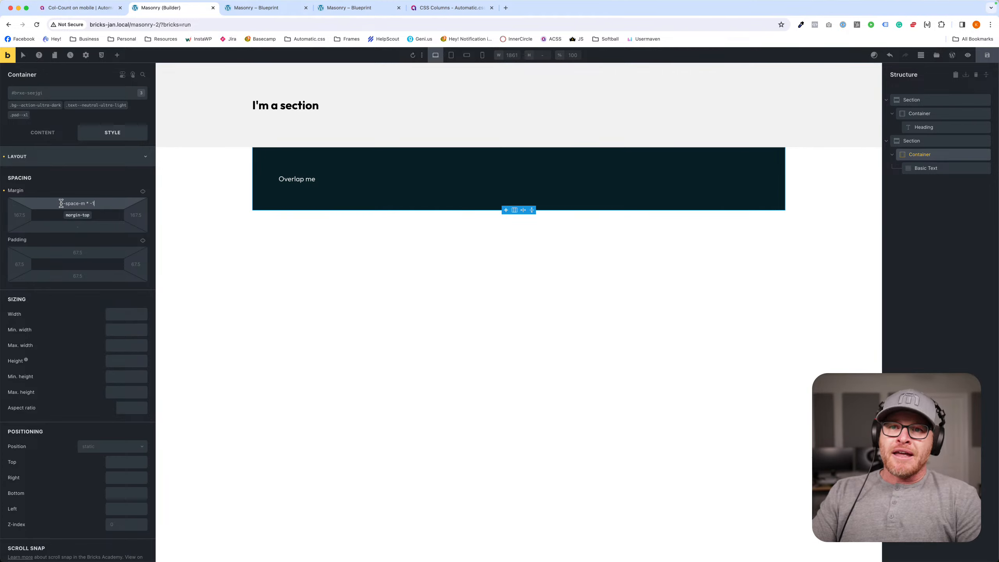
left_click_drag(61, 203, 95, 205)
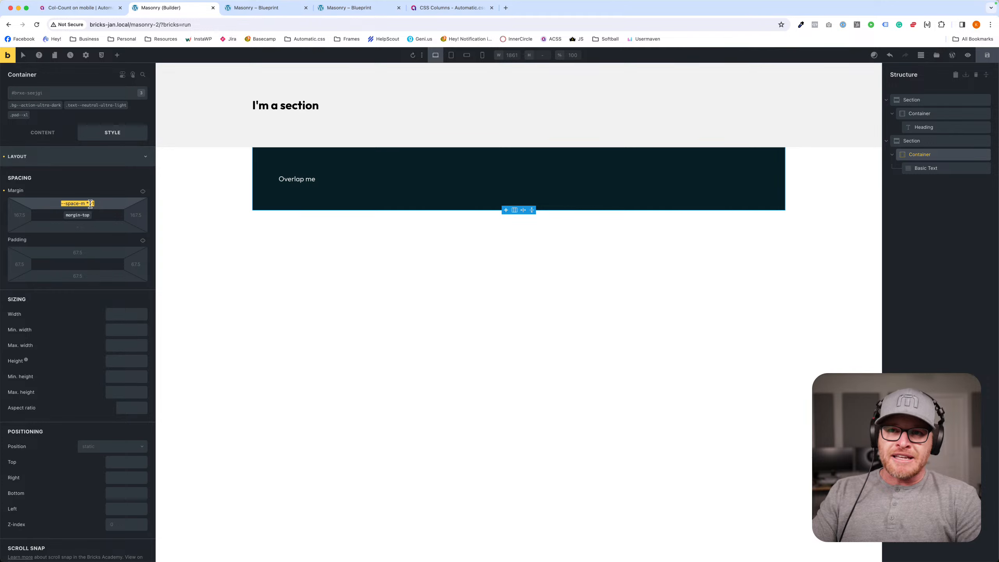
left_click(104, 202)
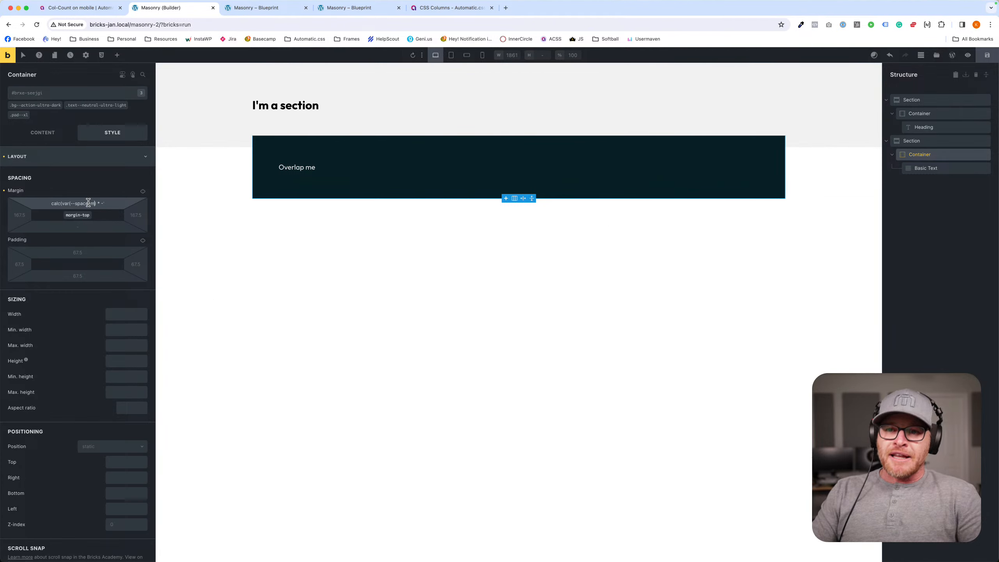
- Switch the spacing variable in the "Overlap me" container's negative top margin to --space-xxl
type("1)")
key("BackSpace")
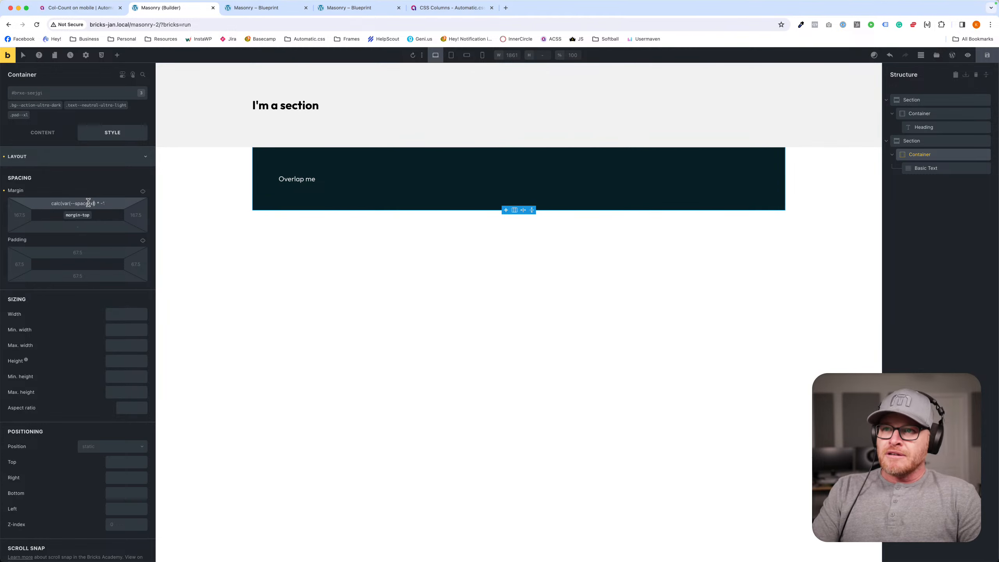
type("xl")
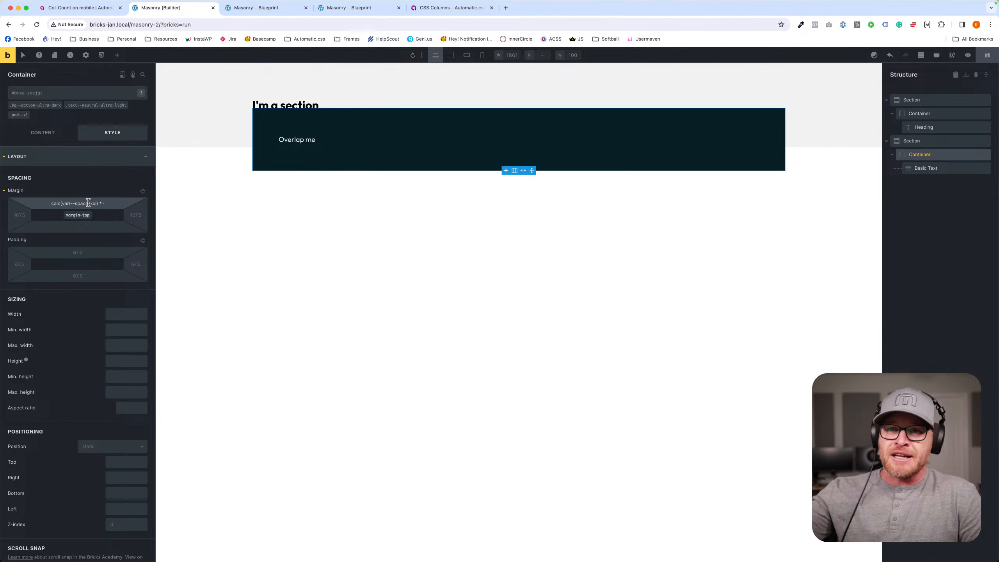
triple_click(88, 202)
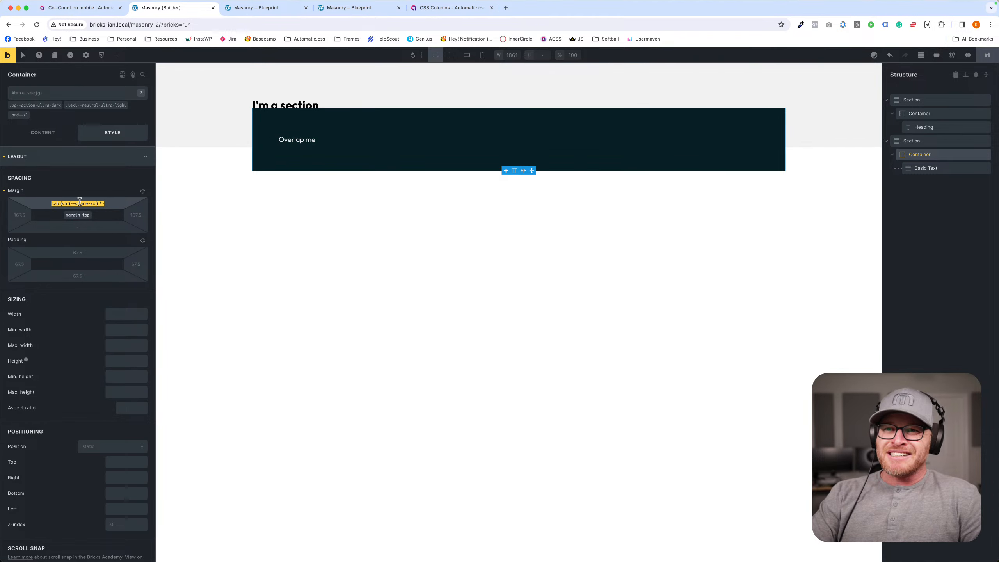
- Try to set the first section's bottom padding to var(--section-padding-m)
left_click(228, 98)
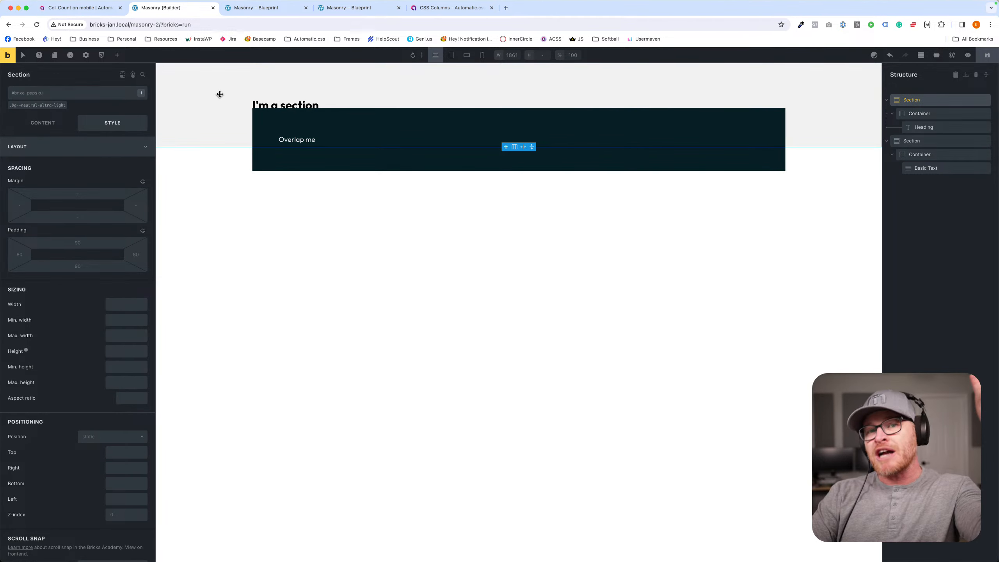
left_click(105, 265)
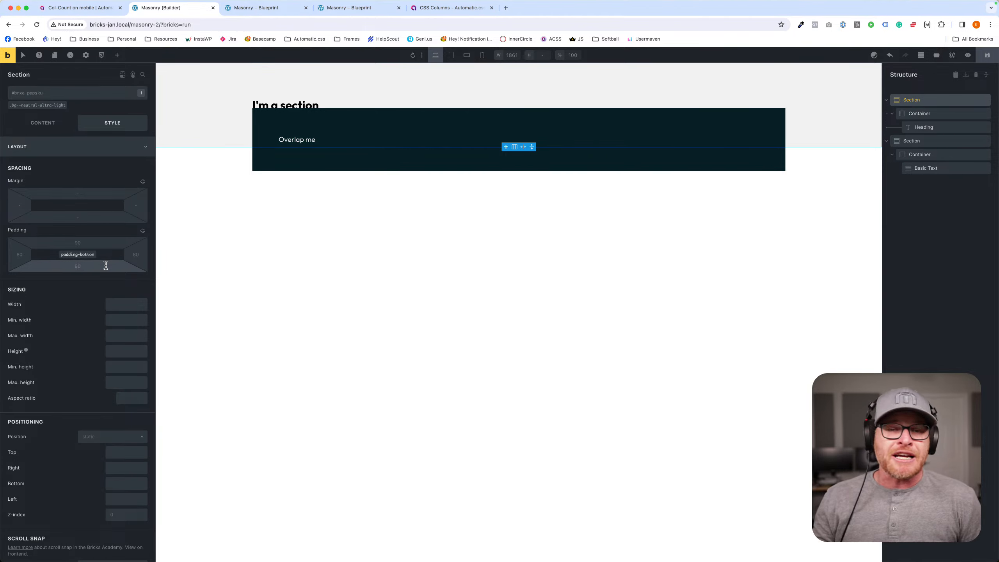
type("-")
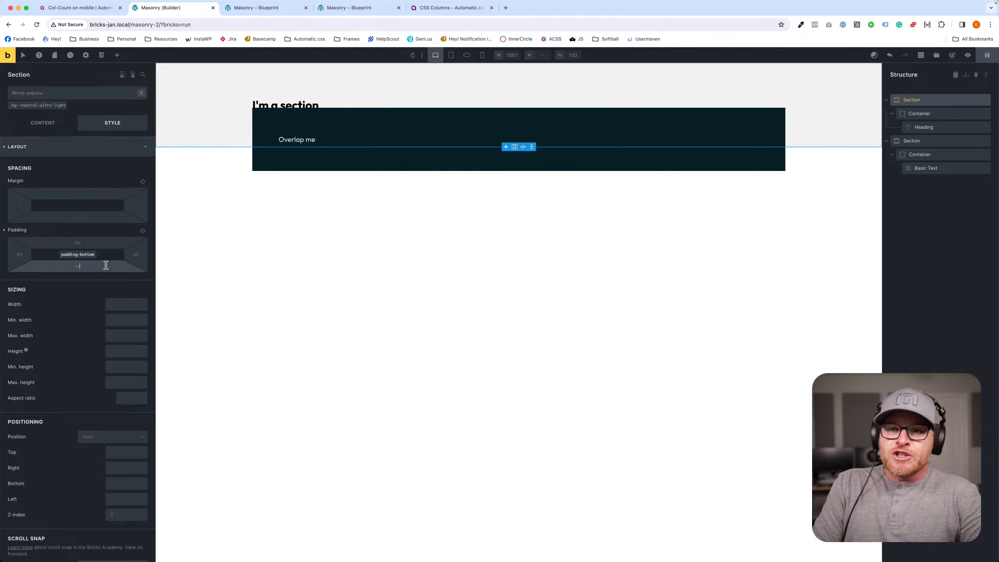
type("-section-padding-m")
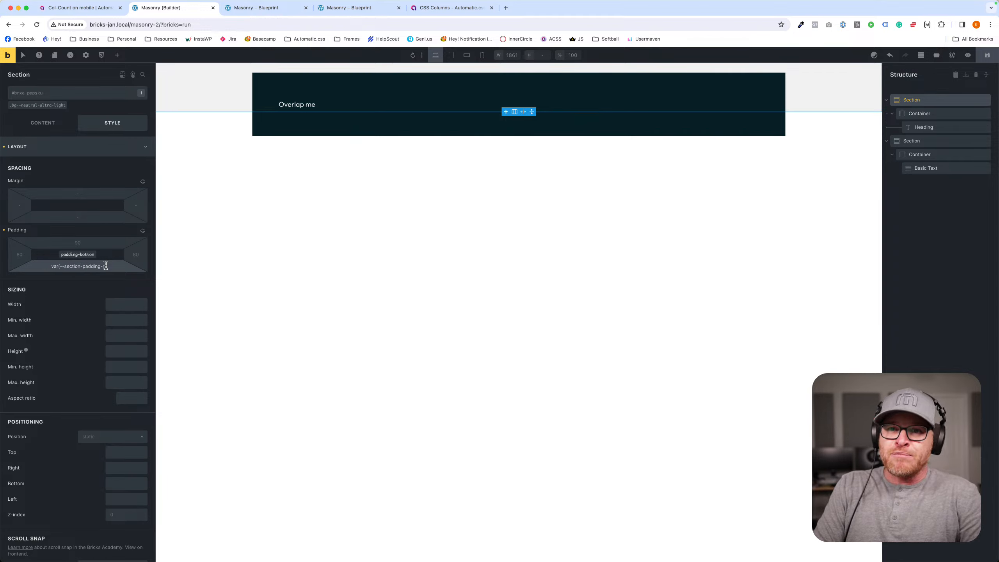
- Correct the variable in the first section's bottom padding to var(--section-space-m)
triple_click(87, 267)
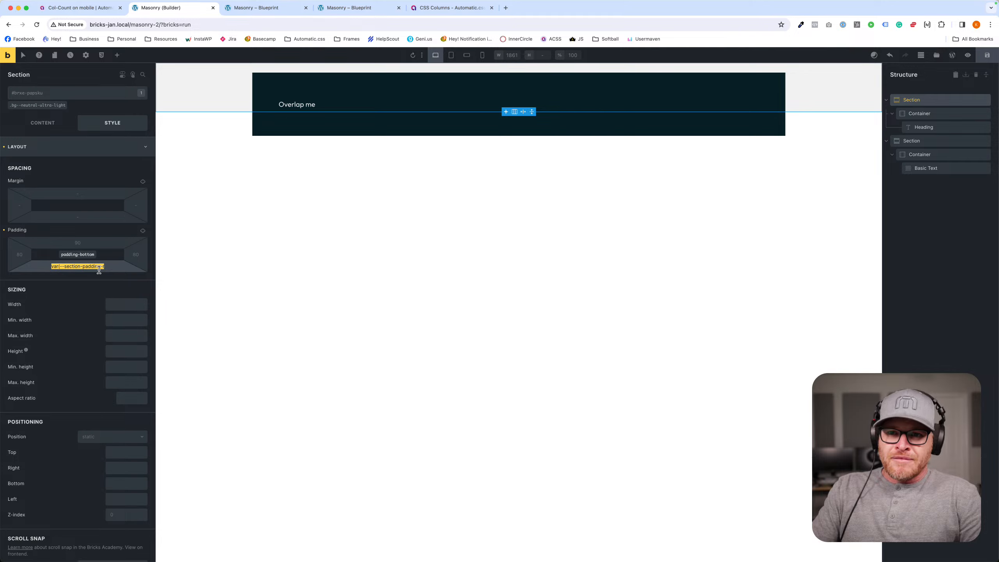
left_click(99, 269)
key("Left")
key("Left")
key("BackSpace")
key("BackSpace")
key("BackSpace")
key("BackSpace")
key("BackSpace")
key("BackSpace")
key("BackSpace")
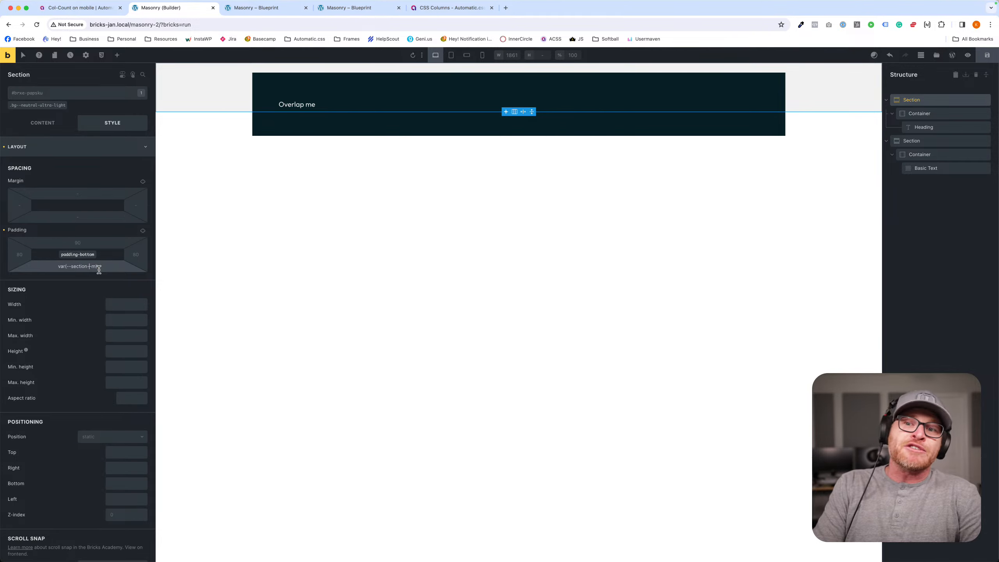
type("space-")
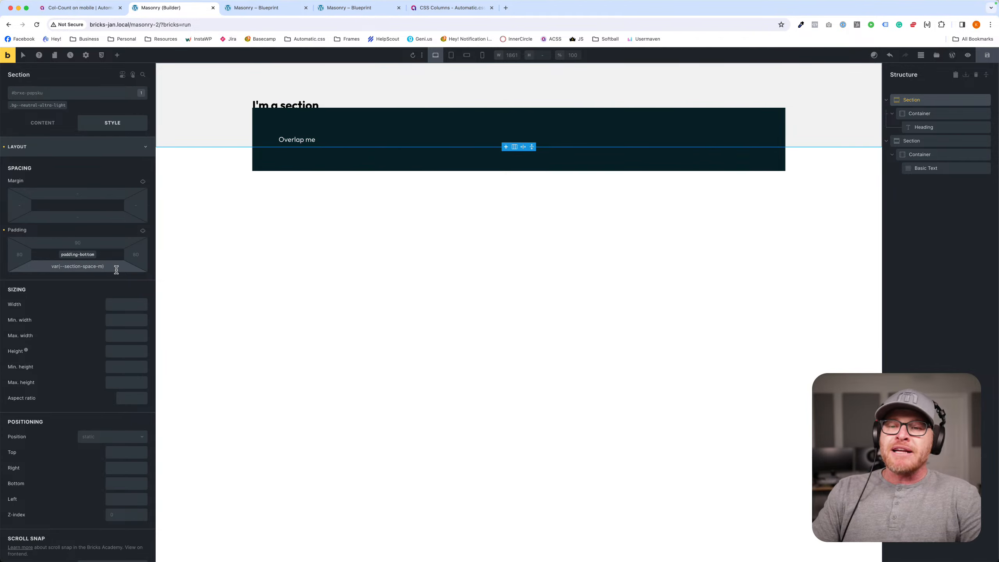
left_click(113, 268)
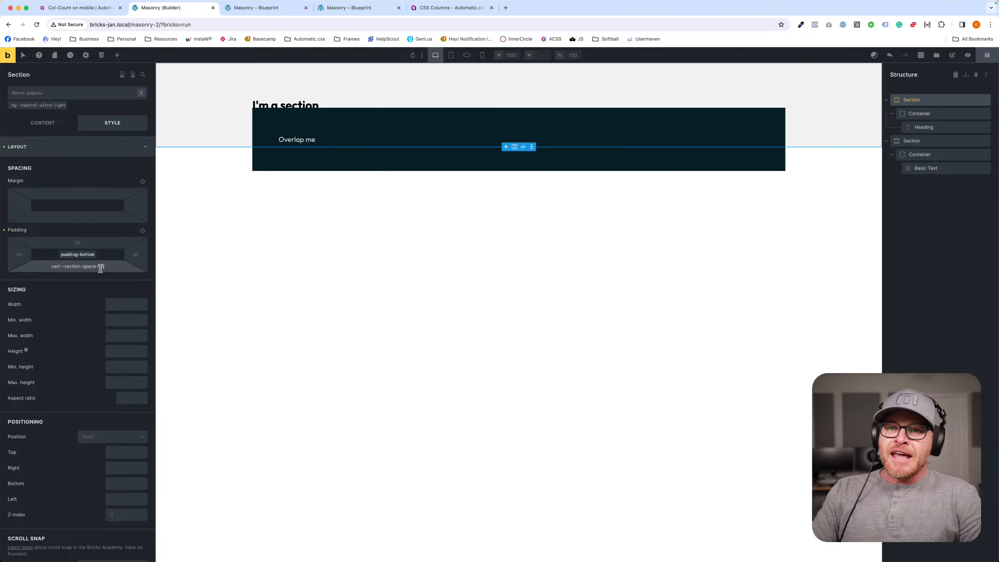
triple_click(100, 267)
key("BackSpace")
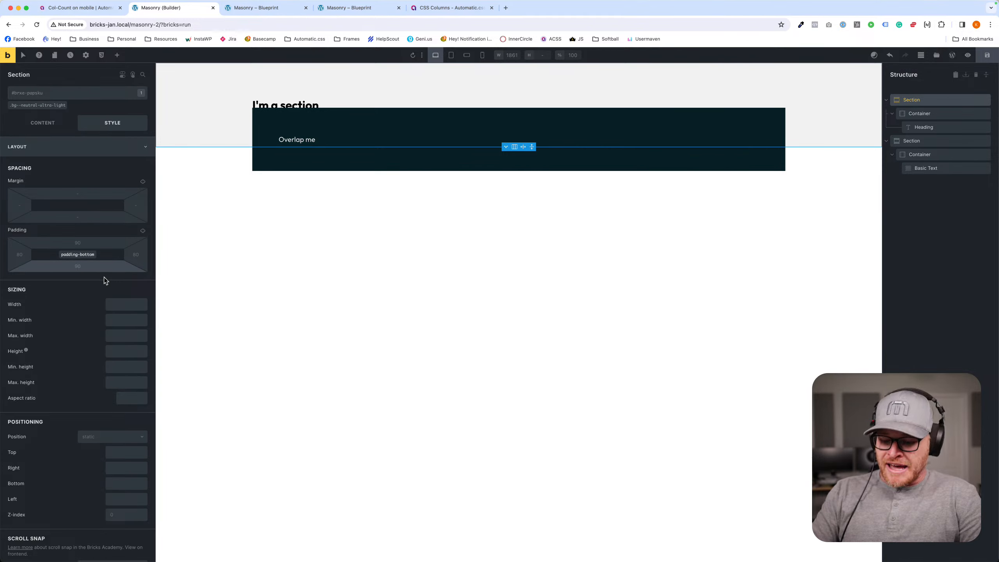
key("super+z")
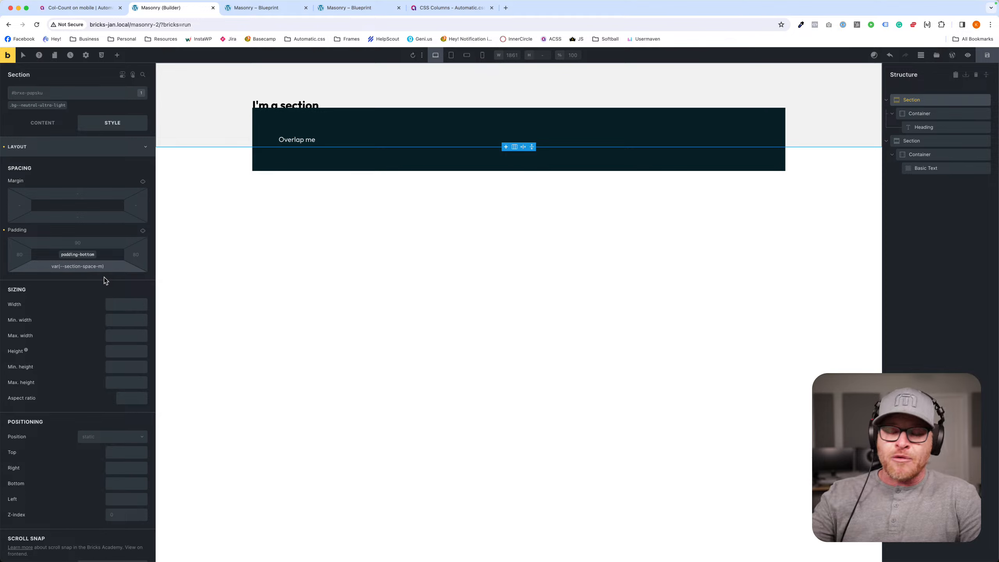
- Set the first section's bottom padding to calc(var(--section-space-m) + var(--space-xxl)) and review the whole expression
key("super+a")
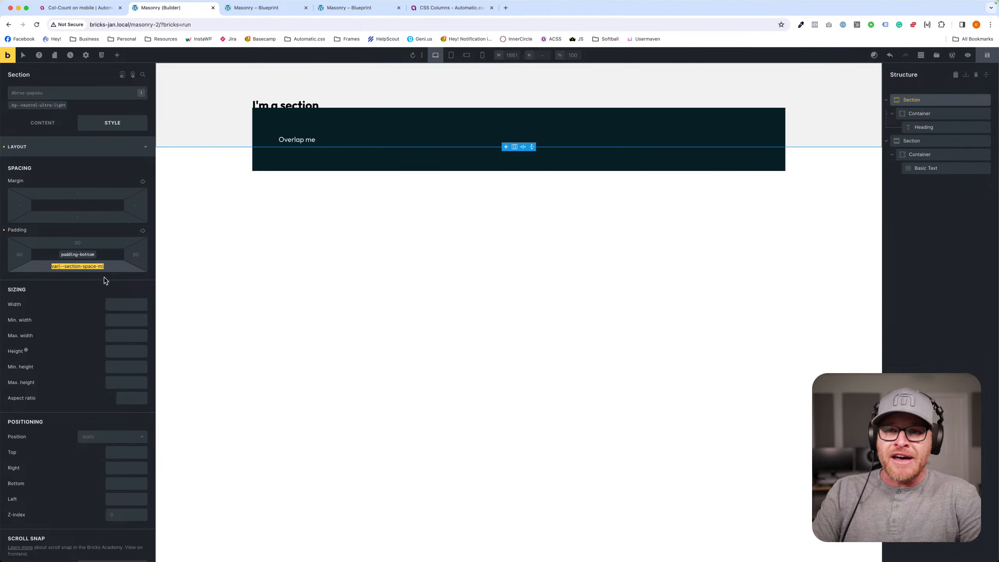
key("Right")
type("+")
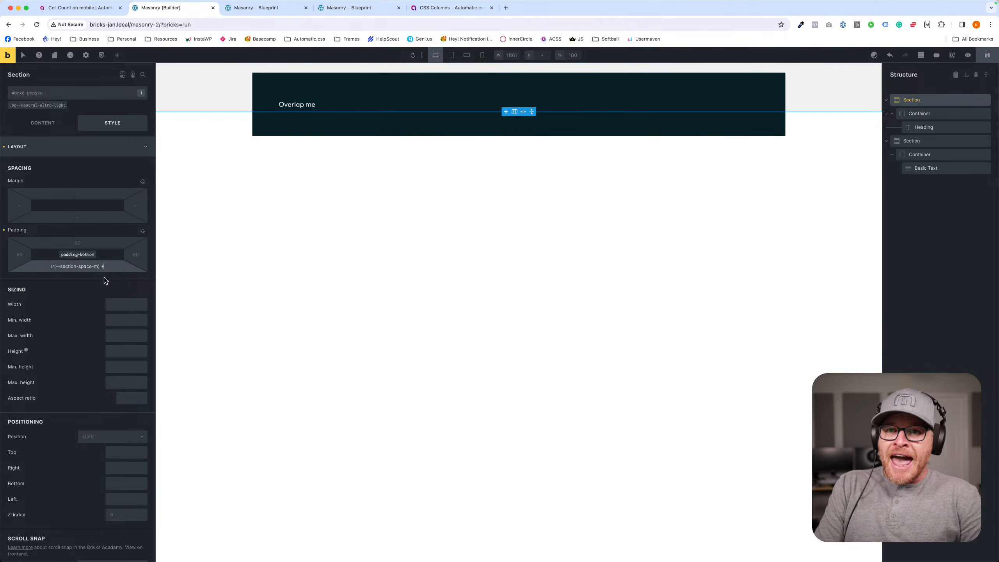
type(" --s")
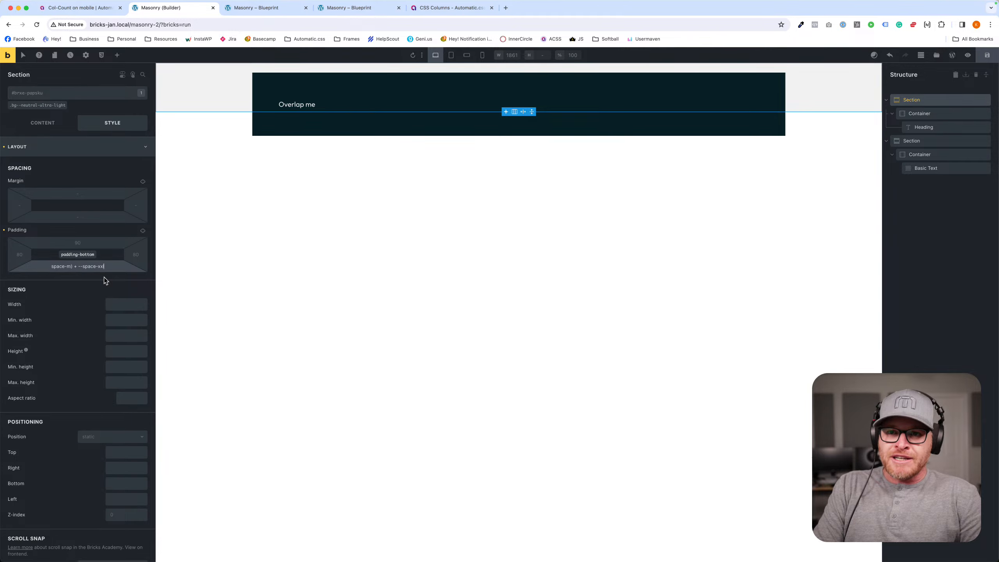
type("pace-xxl")
left_click_drag(79, 266, 128, 270)
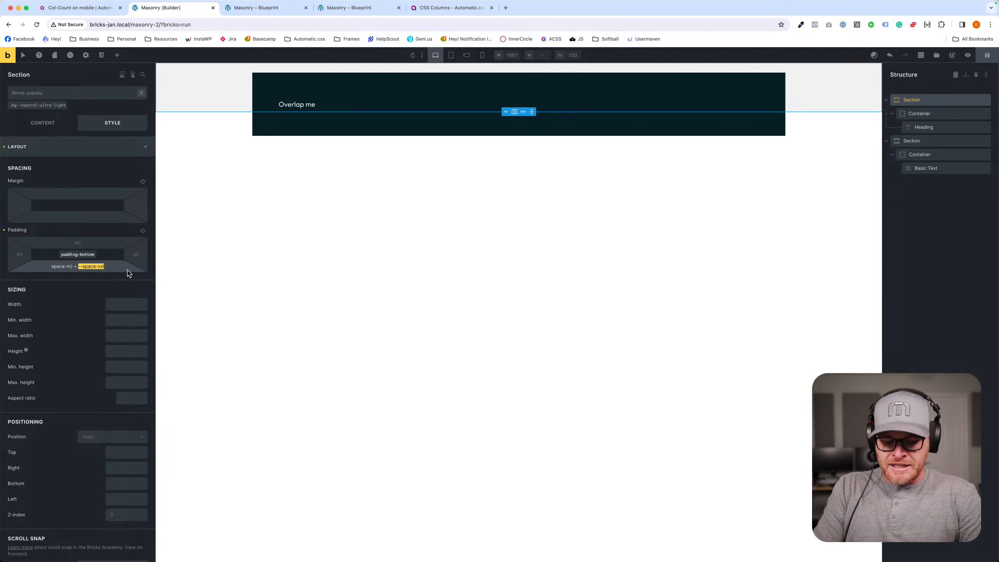
type("var(--")
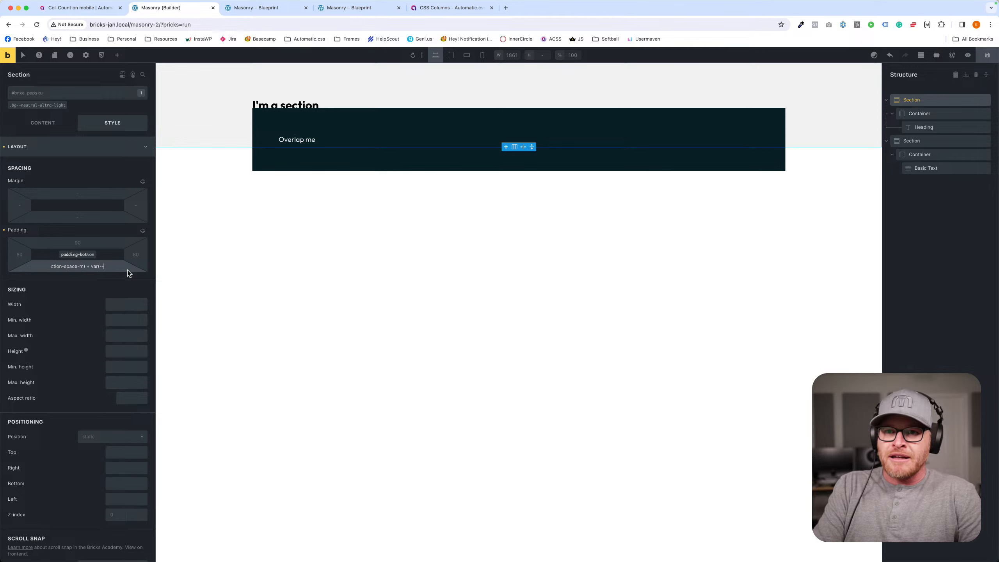
type("space-xxl)")
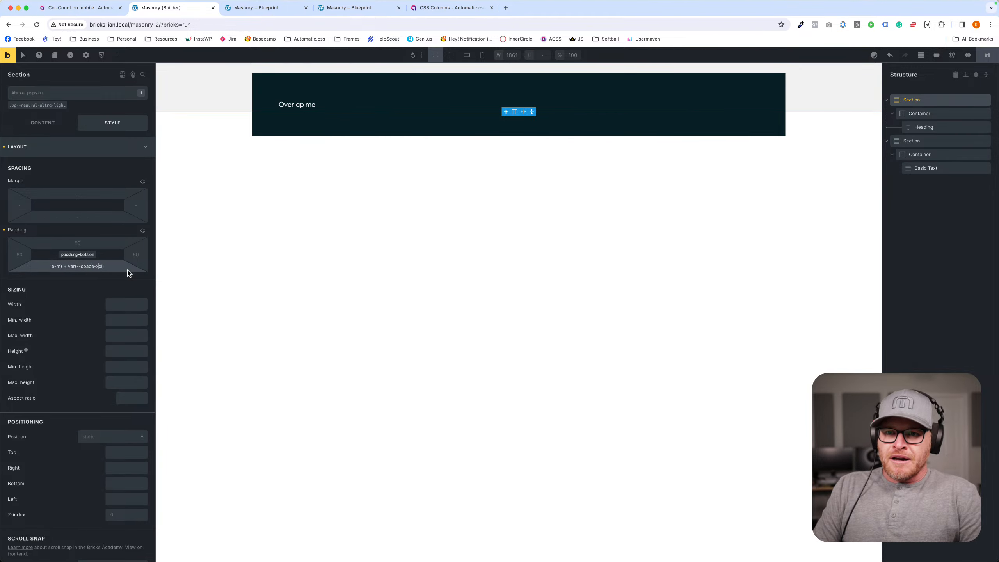
key("ctrl+a")
type("calc()")
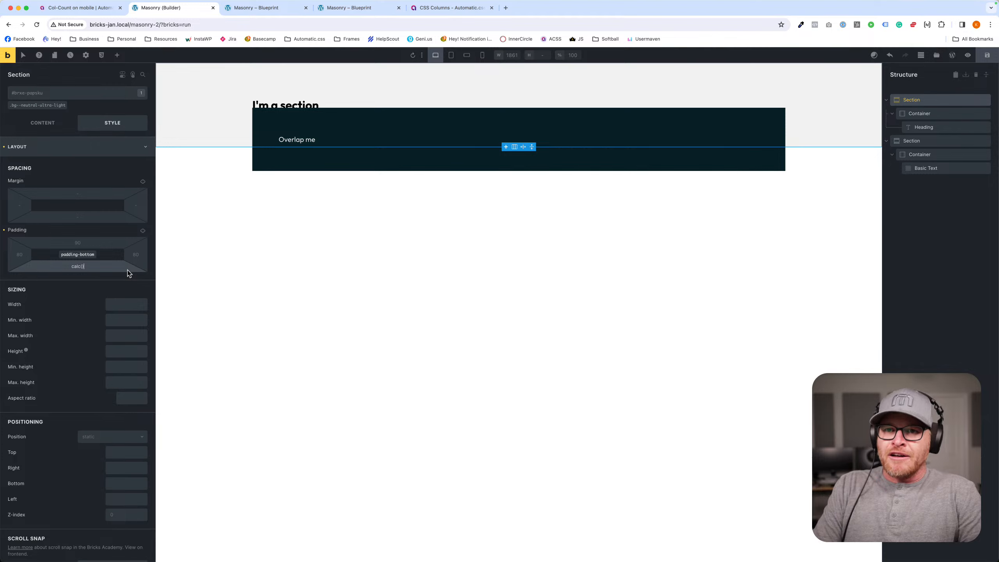
key("ctrl+v")
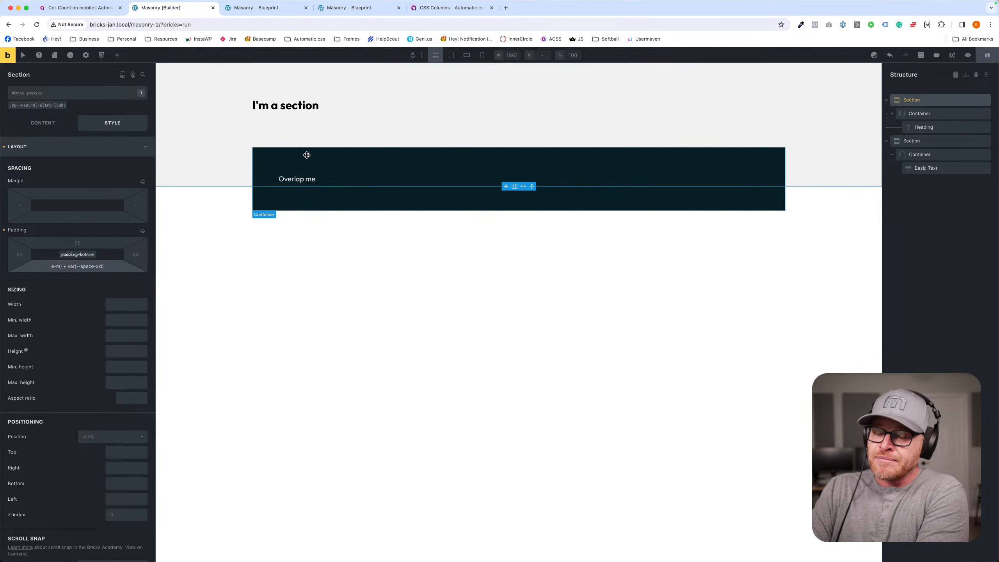
scroll(81, 264, "left", 2)
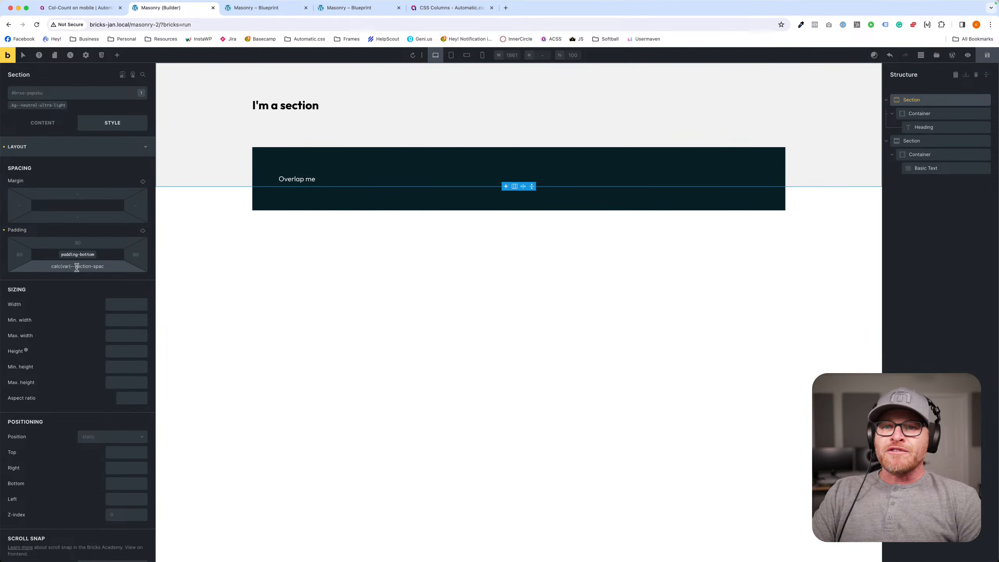
scroll(77, 266, "right", 2)
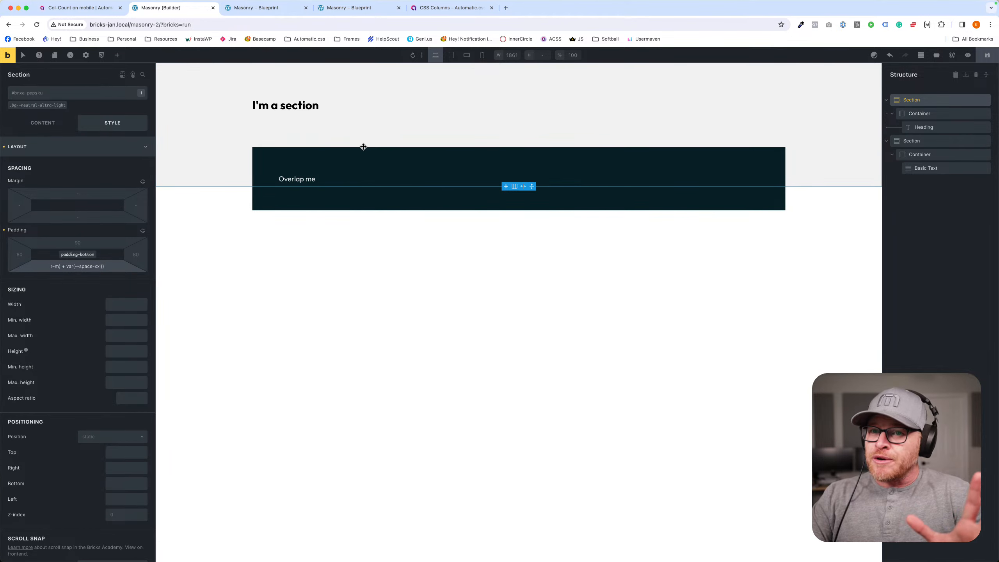
- Clear the first section's bottom padding and the "Overlap me" container's top margin
triple_click(85, 269)
key("BackSpace")
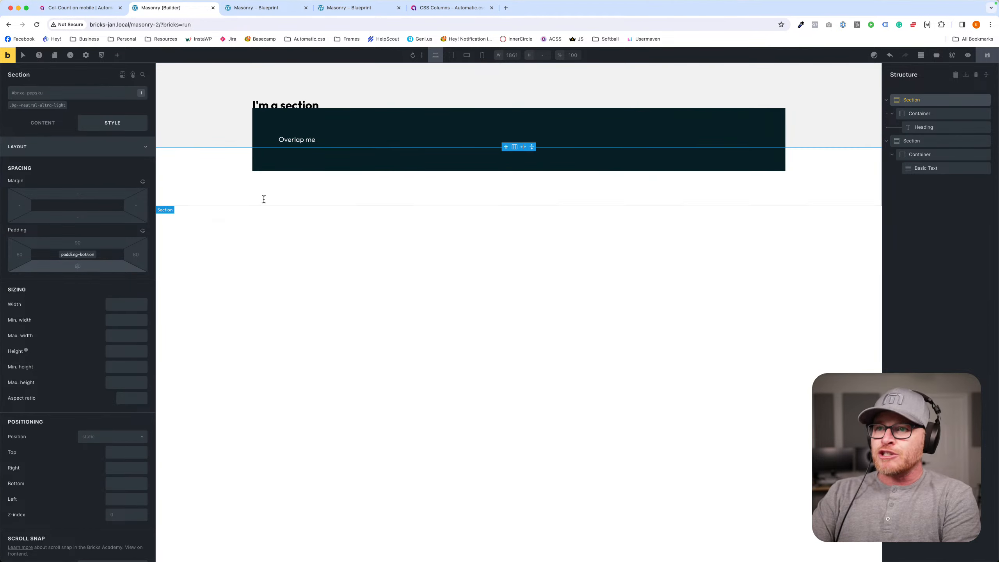
left_click(320, 123)
triple_click(84, 203)
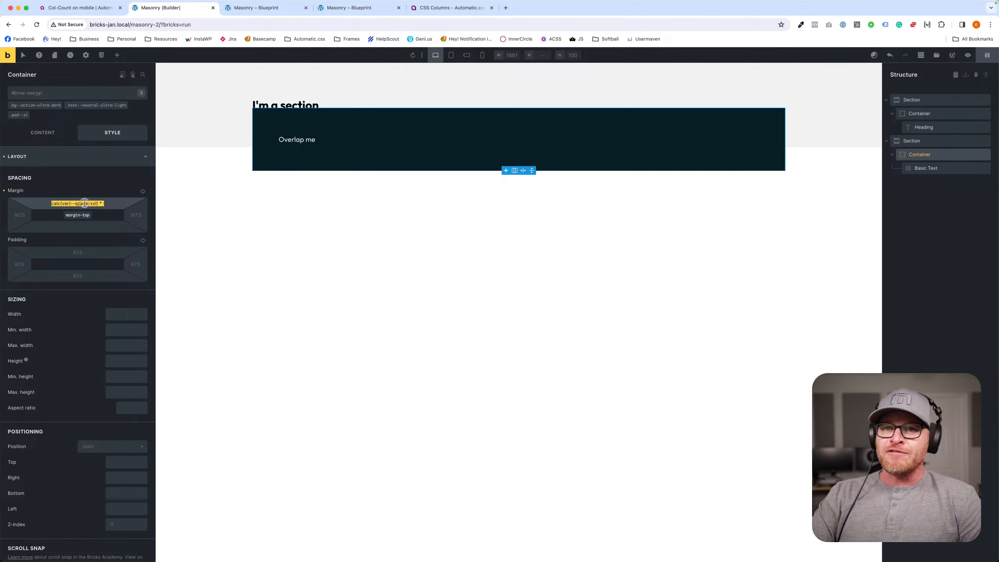
key("BackSpace")
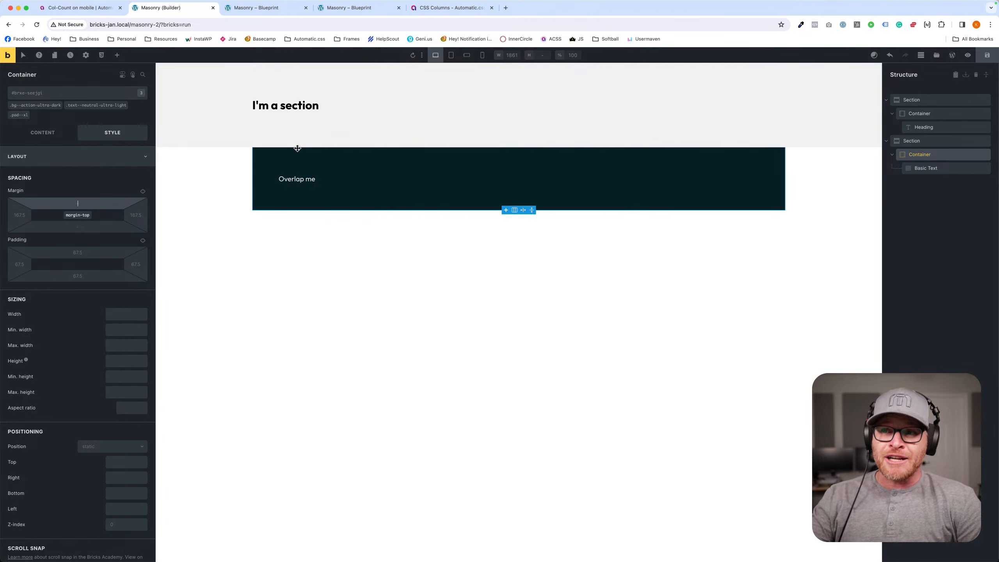
- Add a box shadow to the second section with a Y offset of 100, blur 0 and spread 0
left_click(208, 160)
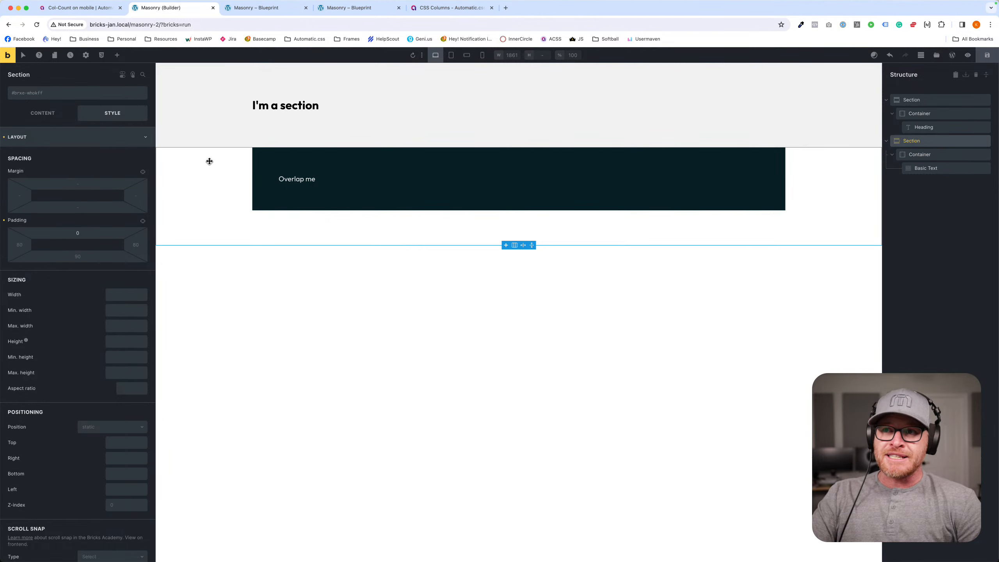
left_click(76, 142)
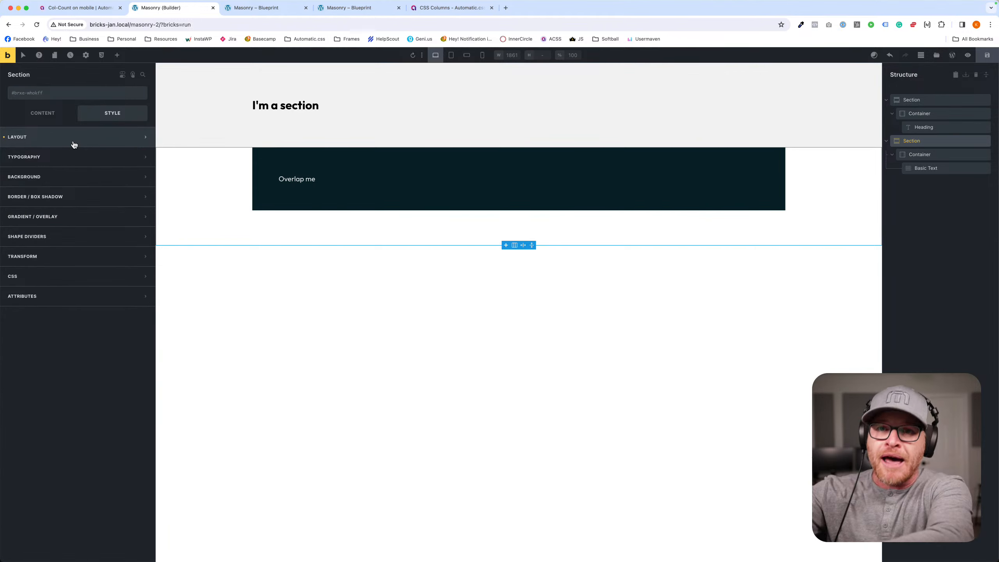
left_click(62, 199)
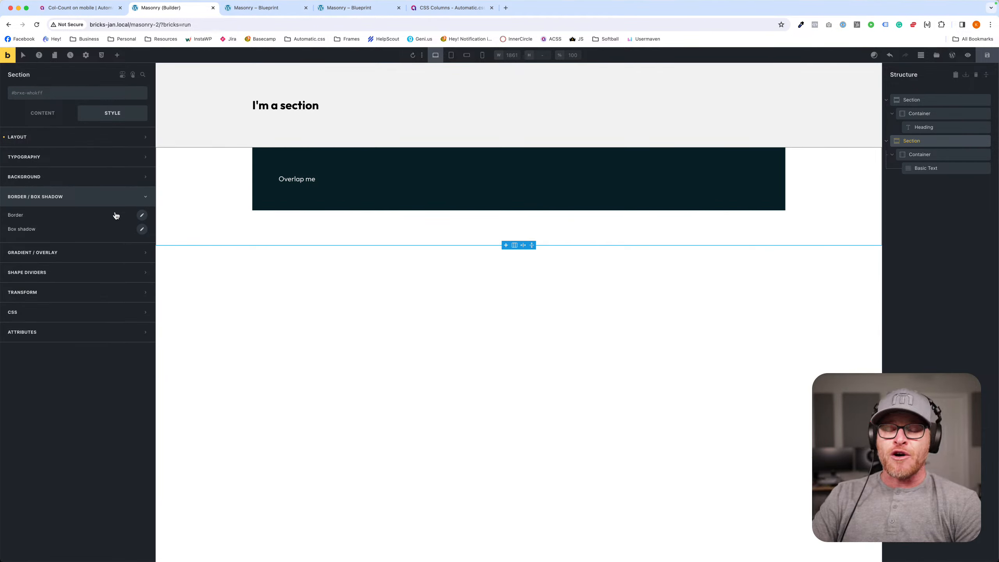
left_click(142, 231)
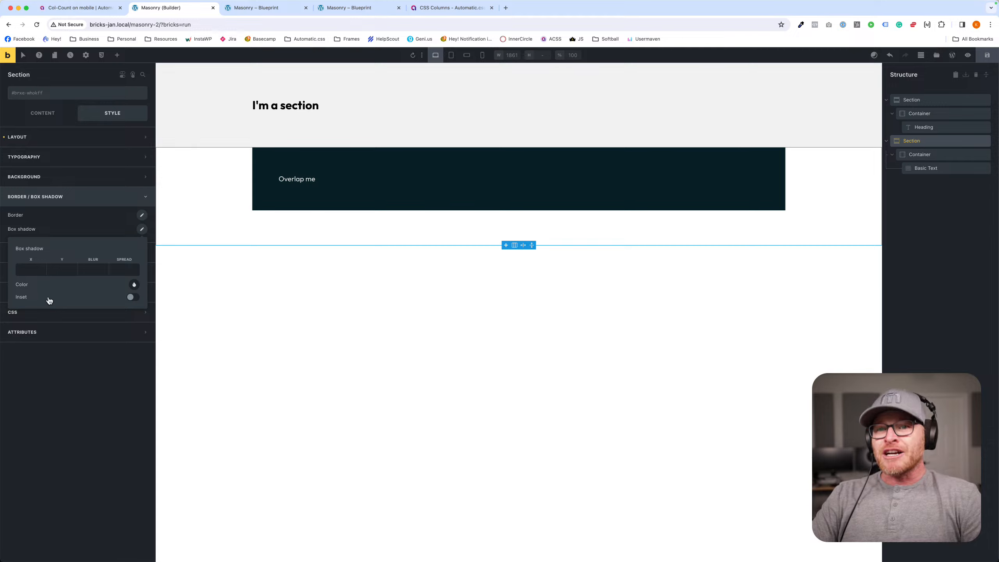
left_click(57, 272)
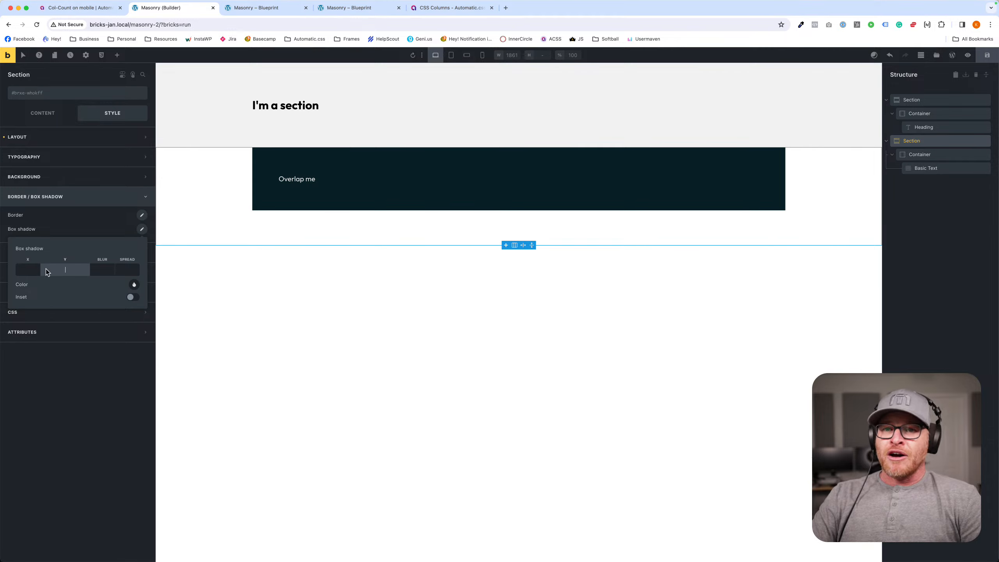
type("100")
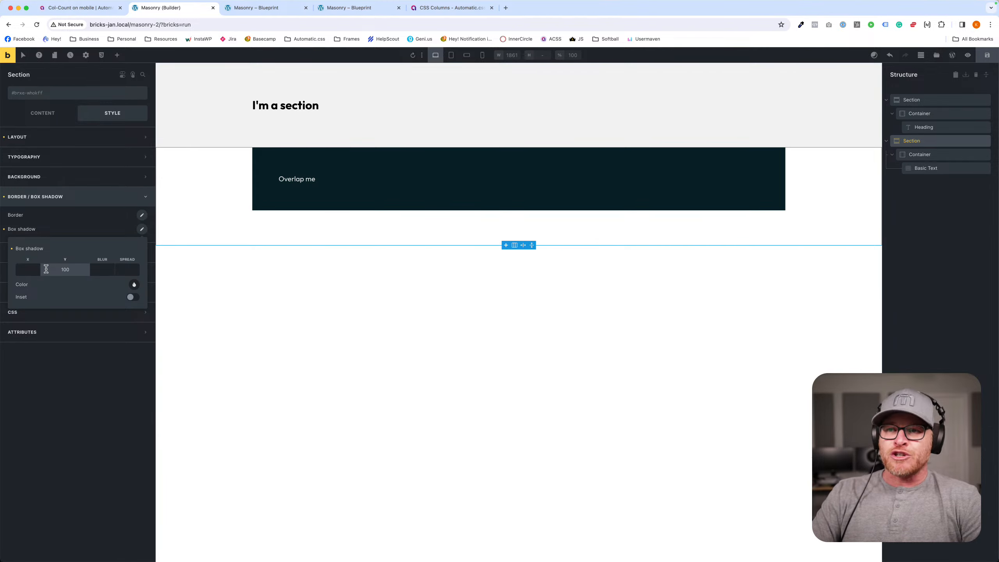
left_click(105, 274)
type("0")
key("Tab")
type("0")
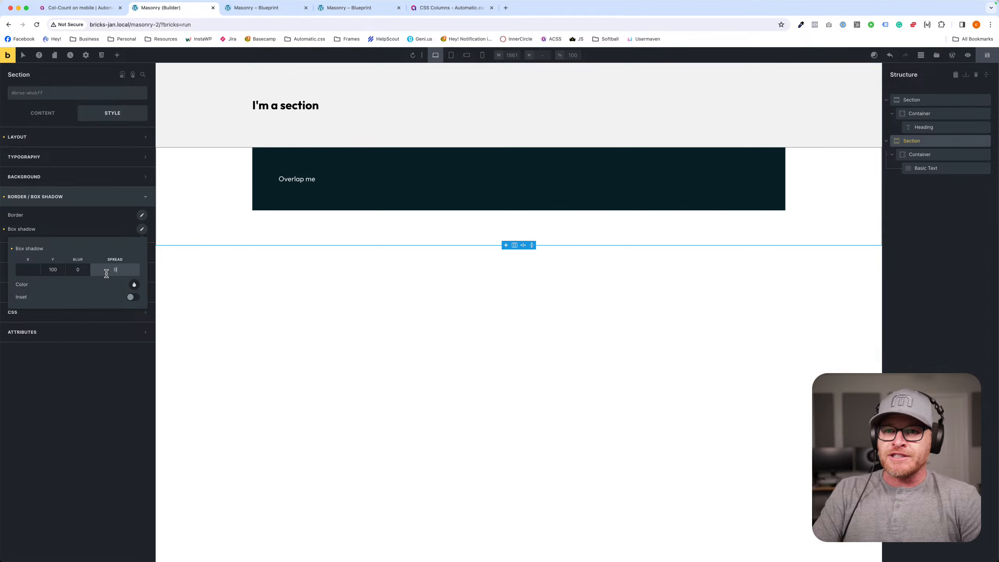
- Set the second section's box shadow spread to 100
key("shift+Tab")
key("shift+Tab")
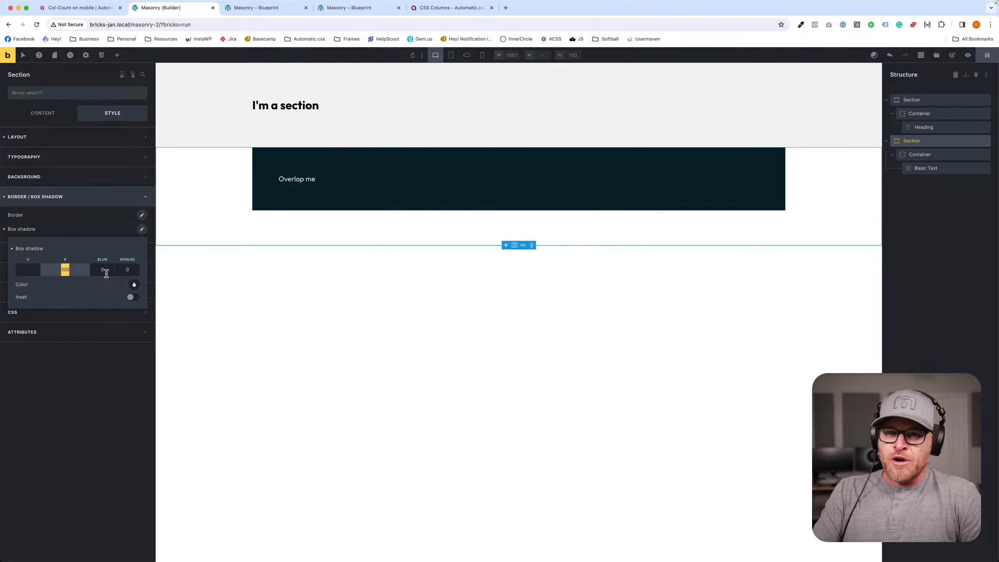
key("Tab")
key("Tab")
type("100")
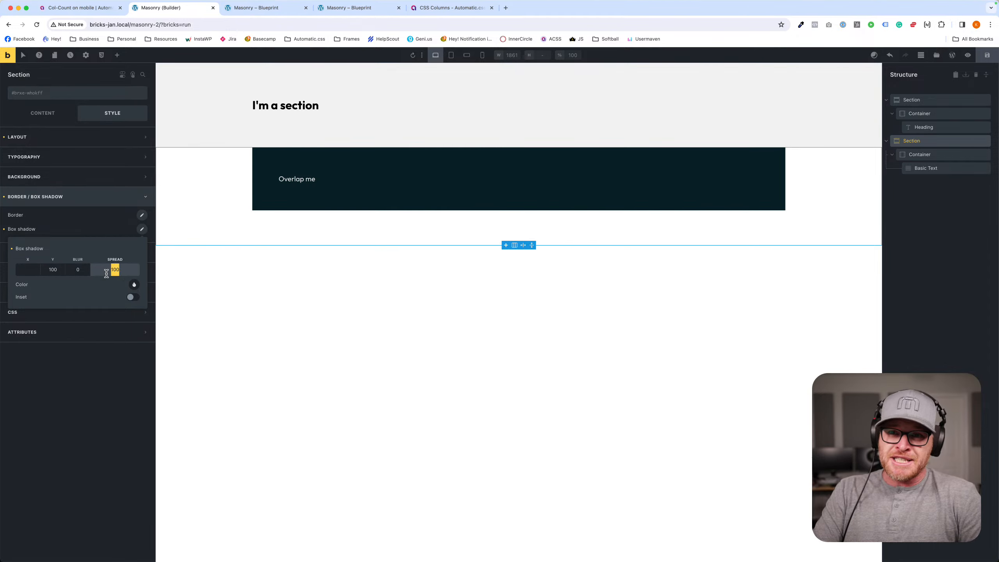
key("shift+Tab")
key("shift+Tab")
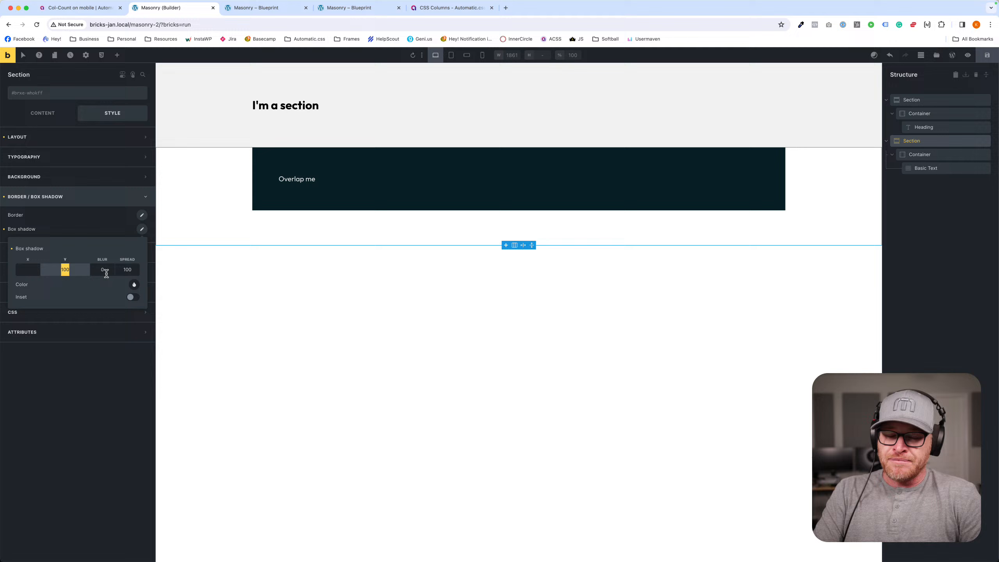
- Colour the second section's box shadow with var(--neutral-ultra-dark) and make it inset
left_click(134, 283)
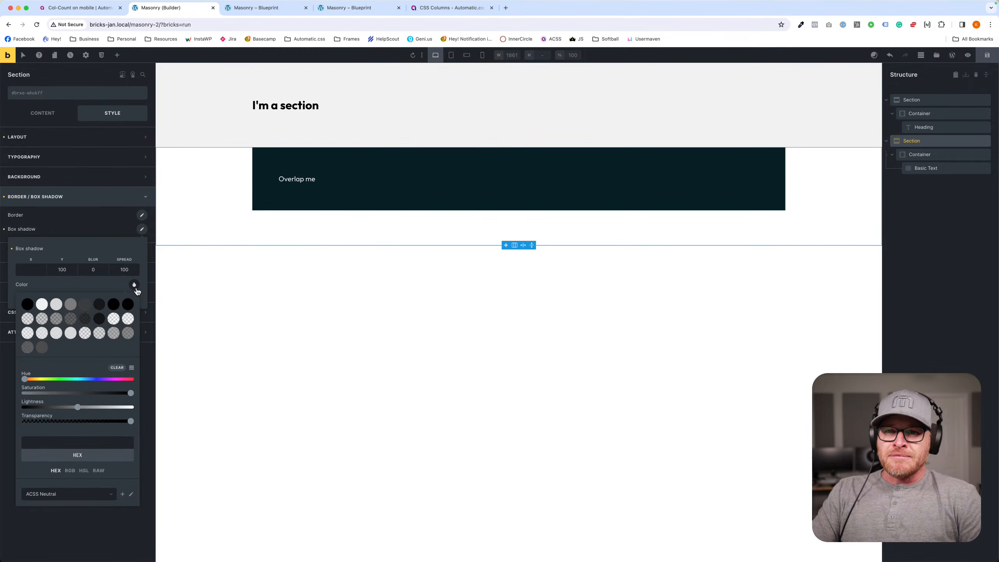
left_click(99, 304)
left_click(107, 289)
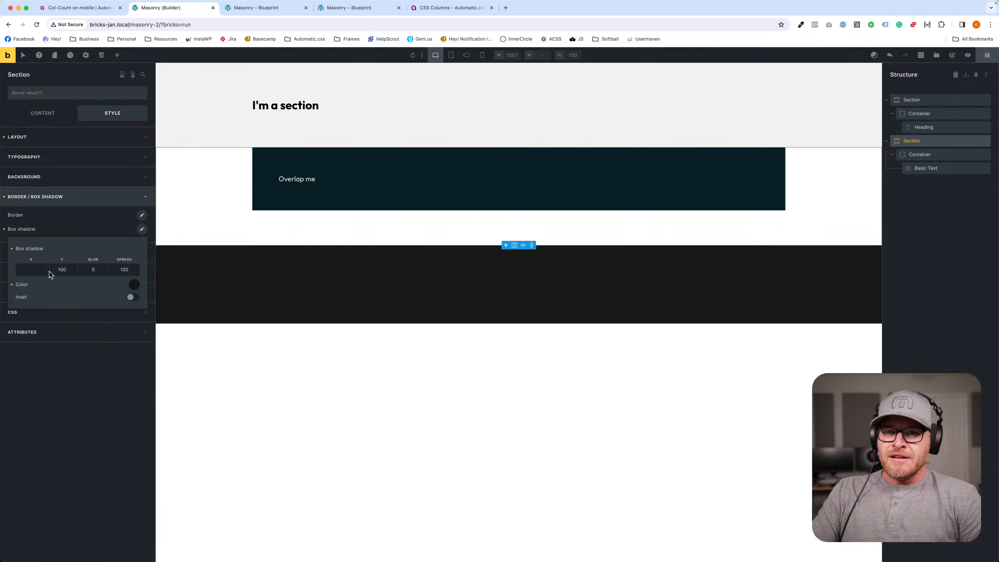
left_click(132, 296)
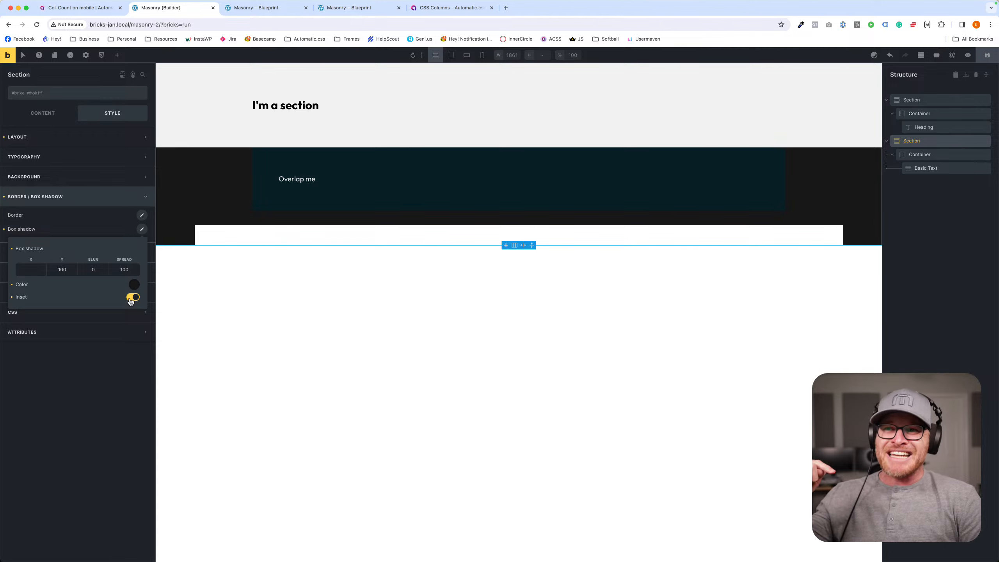
- Set the inset shadow's Y offset to 0, try a spread of -100, and set the spread to 0
double_click(58, 269)
type("0")
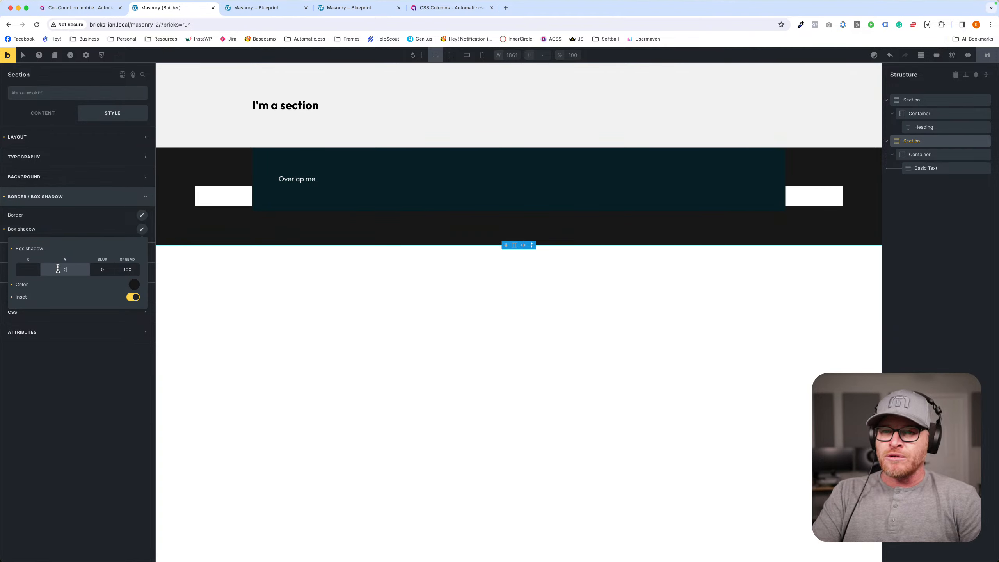
double_click(120, 270)
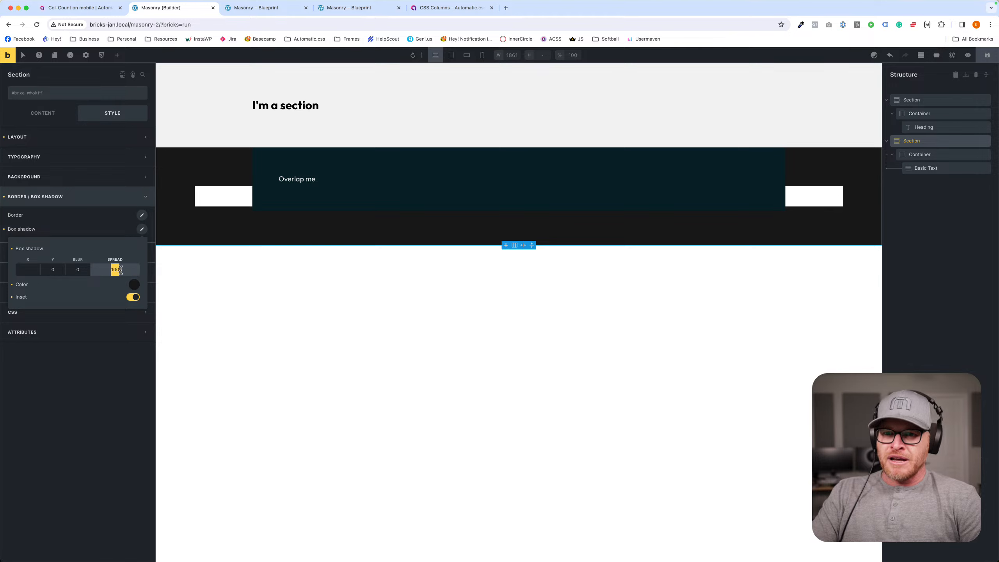
type("-100")
key("super+a")
key("BackSpace")
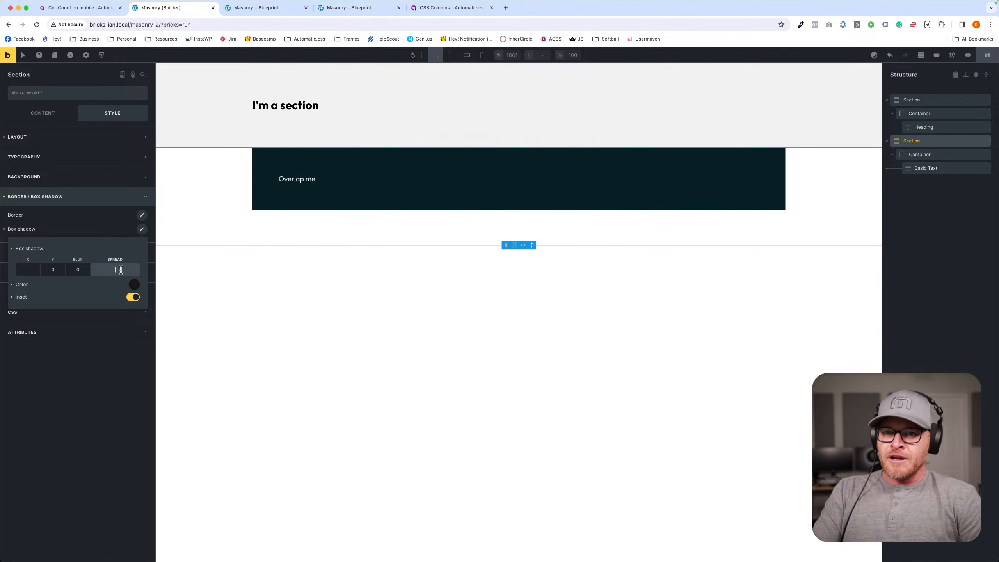
type("0")
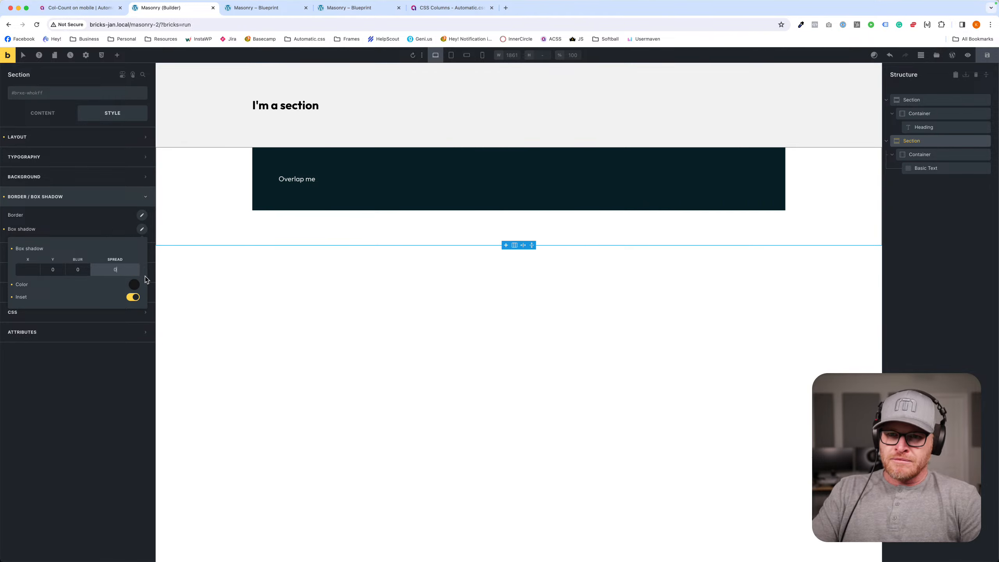
- Try a Y offset of -100 on the inset shadow and change it to 100
left_click(56, 268)
type("-100")
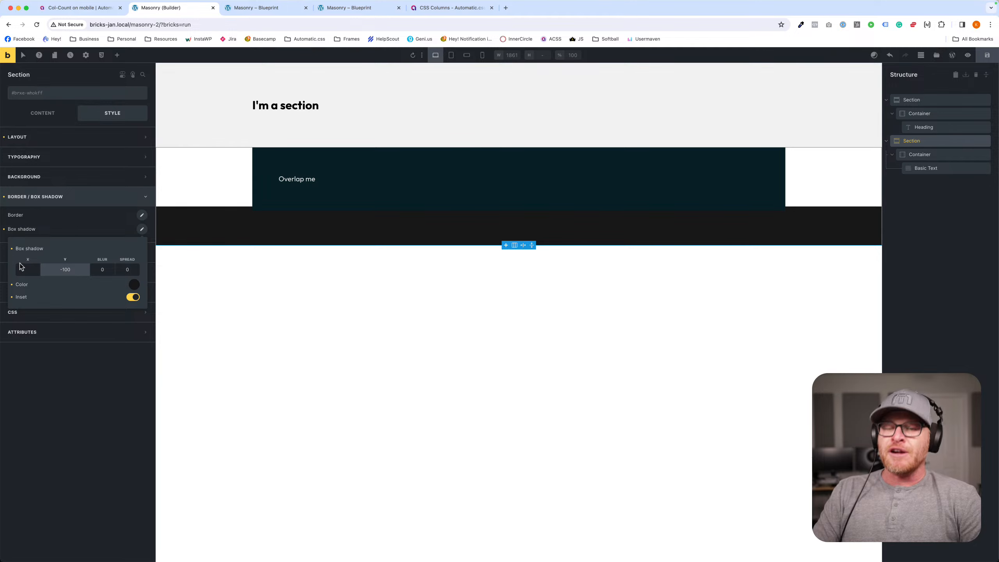
key("BackSpace")
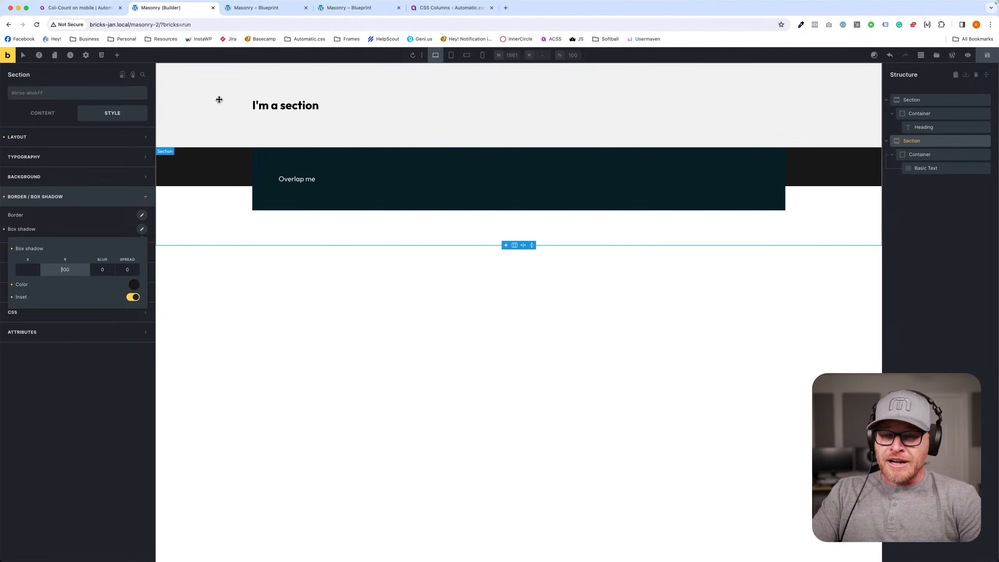
- Recolour the inset shadow with var(--neutral-ultra-light), save the page and preview the overlap on the front end
left_click(134, 285)
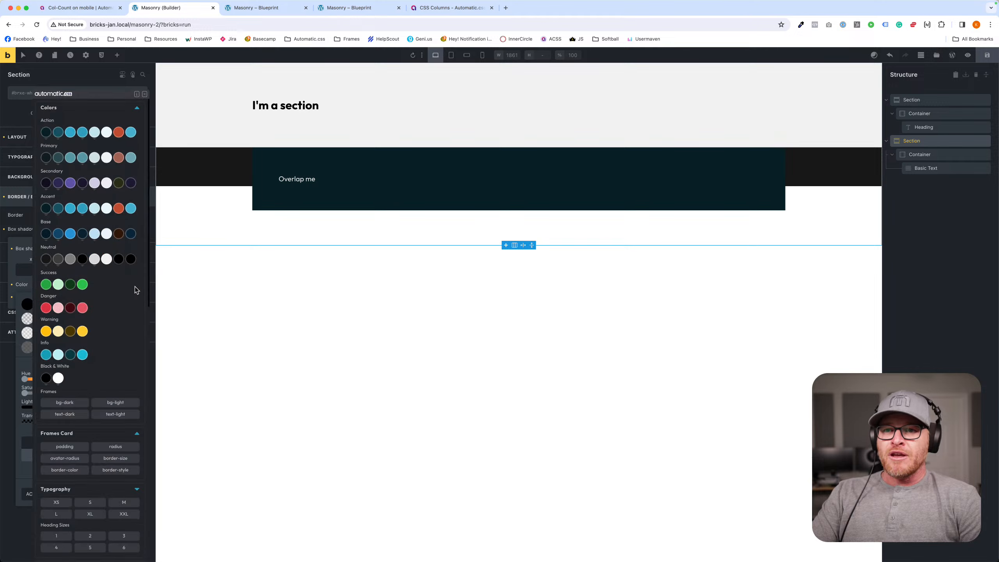
left_click(107, 260)
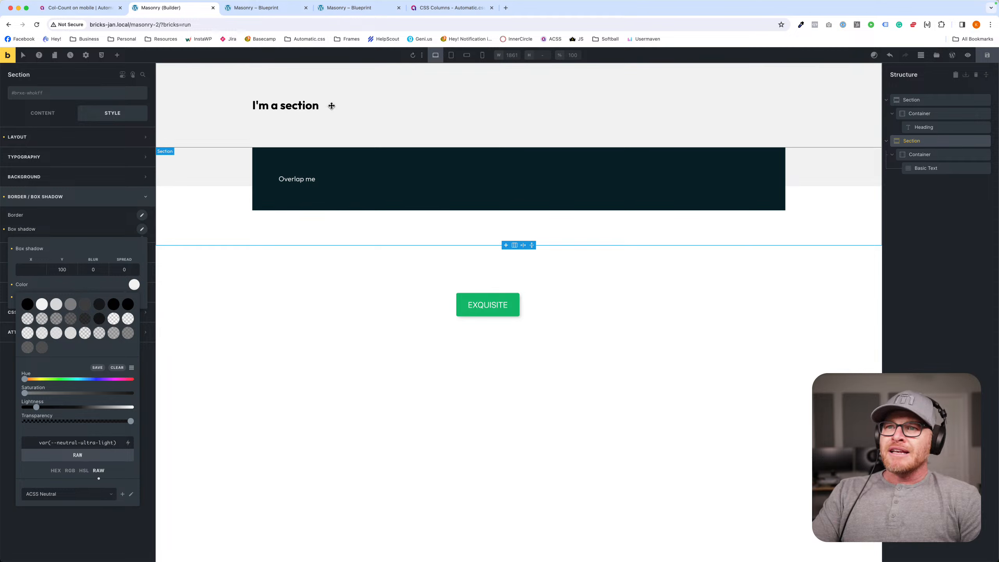
left_click(12, 59)
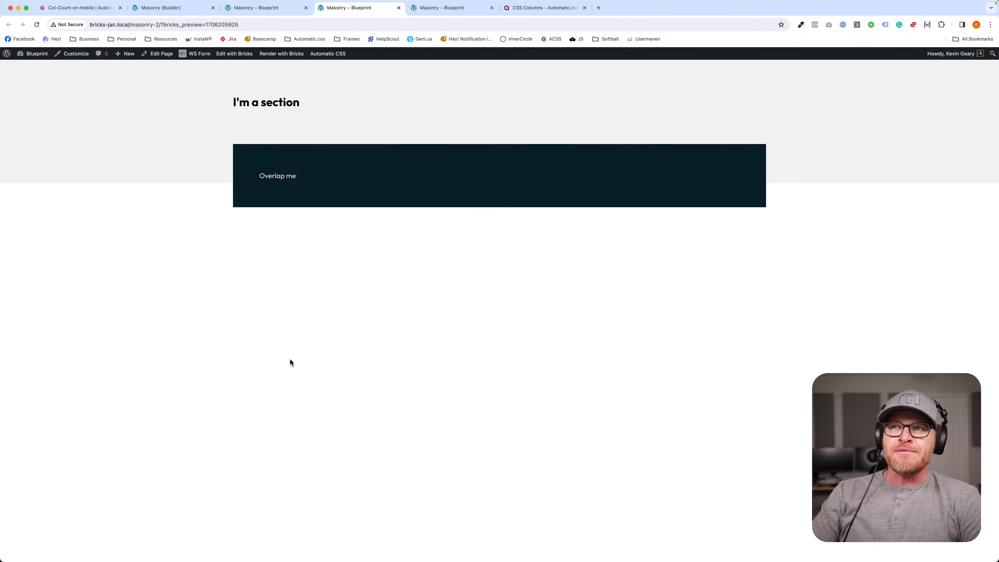
left_click(267, 12)
- Return to the builder, set the second section's inset shadow Y offset to 50 and save the page
left_click(167, 7)
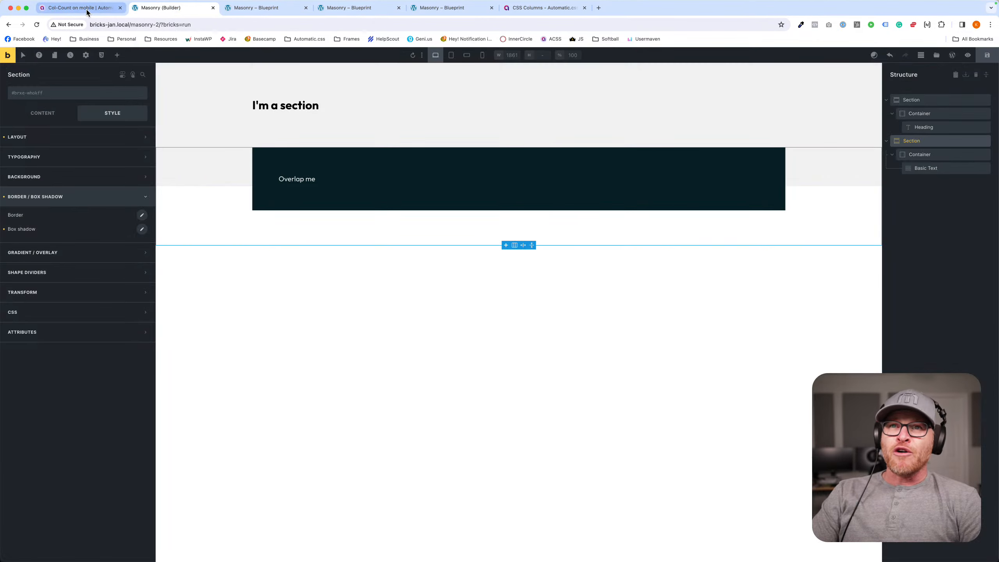
left_click(142, 229)
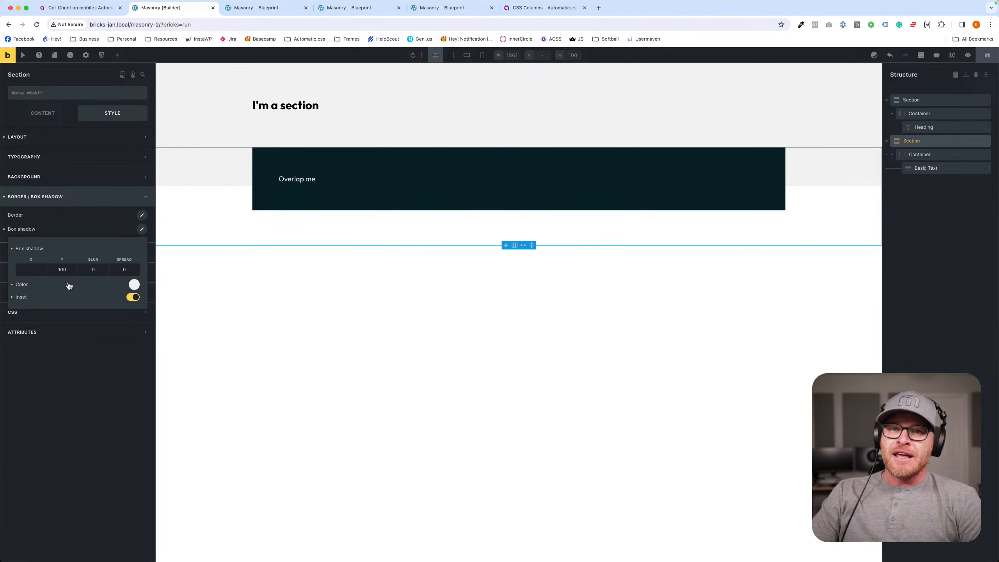
double_click(65, 270)
type("50")
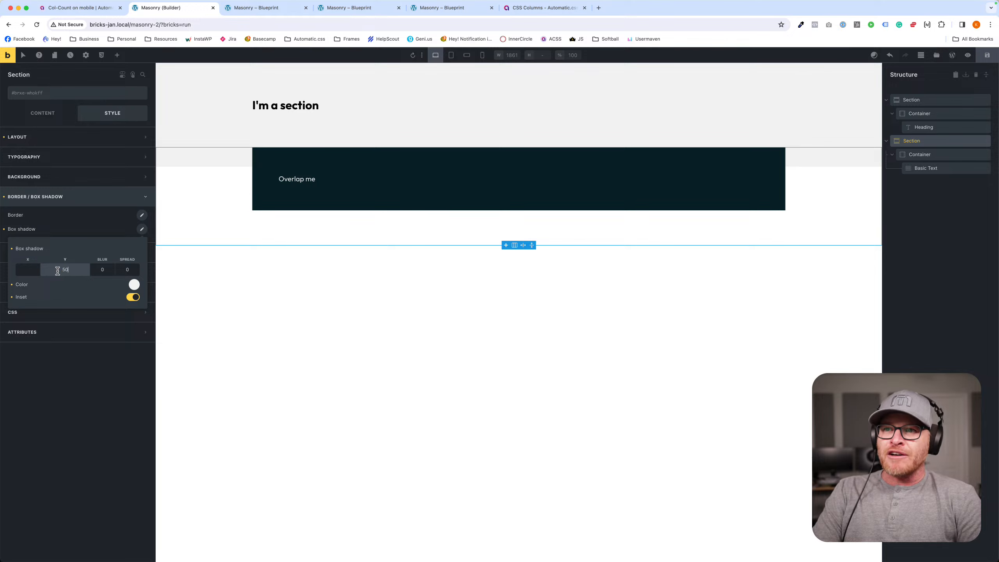
left_click(987, 55)
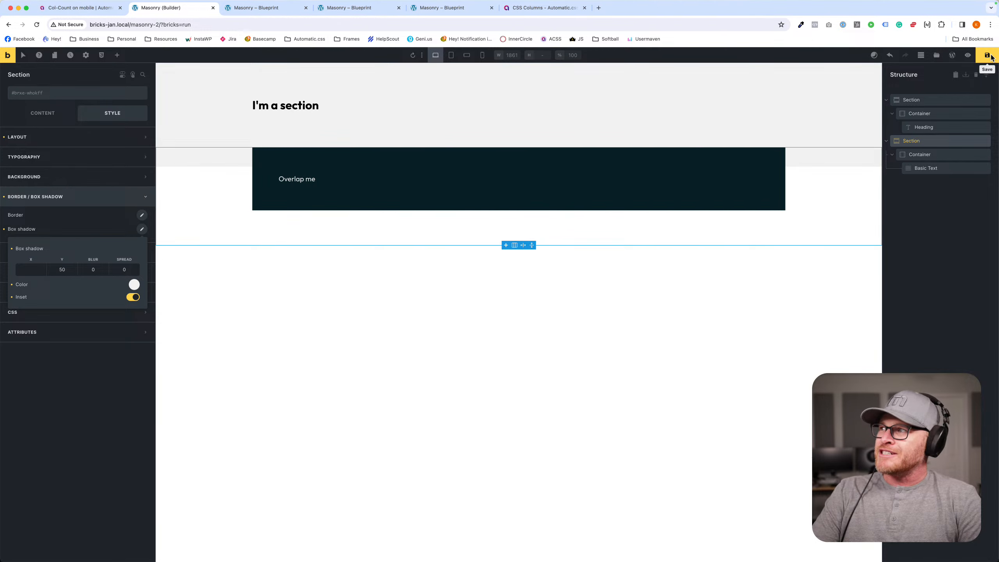
- Check the saved overlap on the front end and close the extra preview tab
left_click(256, 8)
left_click(330, 9)
left_click(301, 9)
left_click(306, 8)
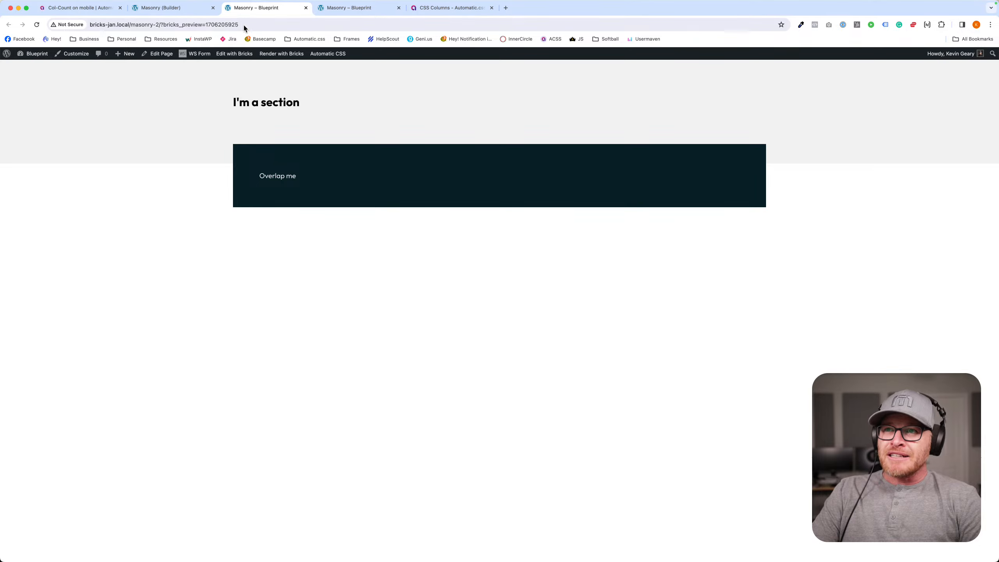
- Replace the first section's bg--neutral-ultra-light class with bg--base-medium in the builder
left_click(176, 9)
left_click(220, 79)
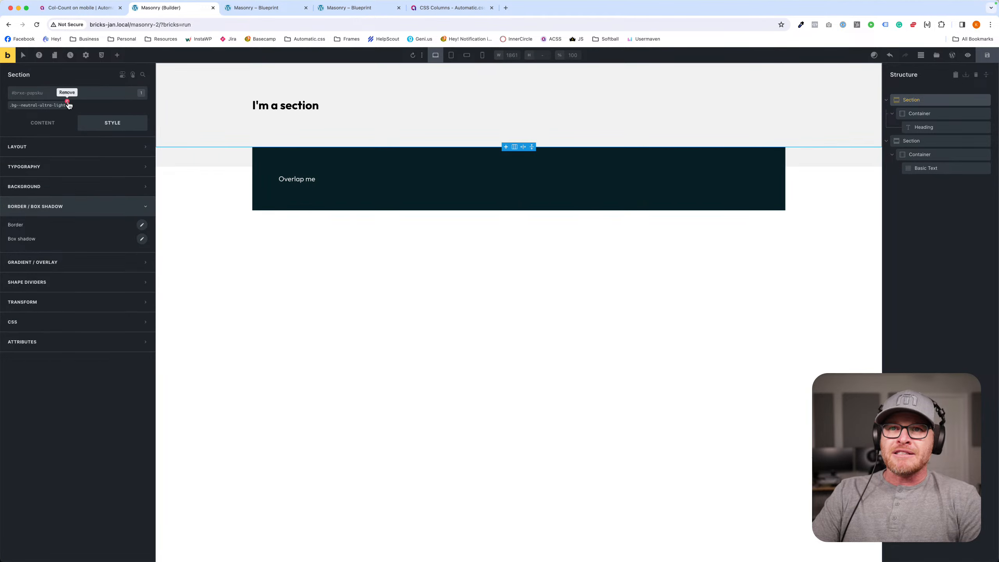
left_click(58, 95)
type("bg--base-dark")
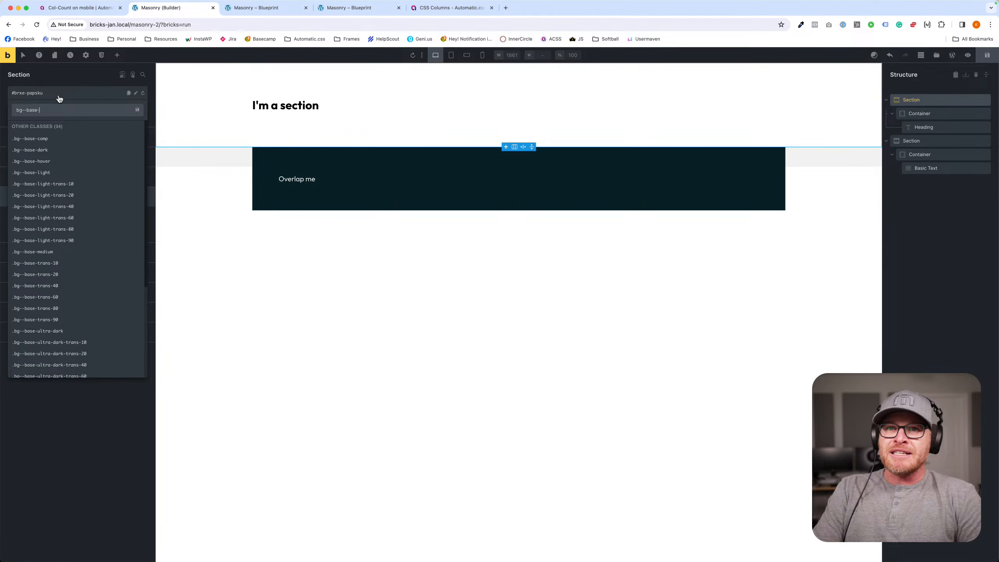
key("BackSpace")
key("BackSpace")
key("BackSpace")
type("medium")
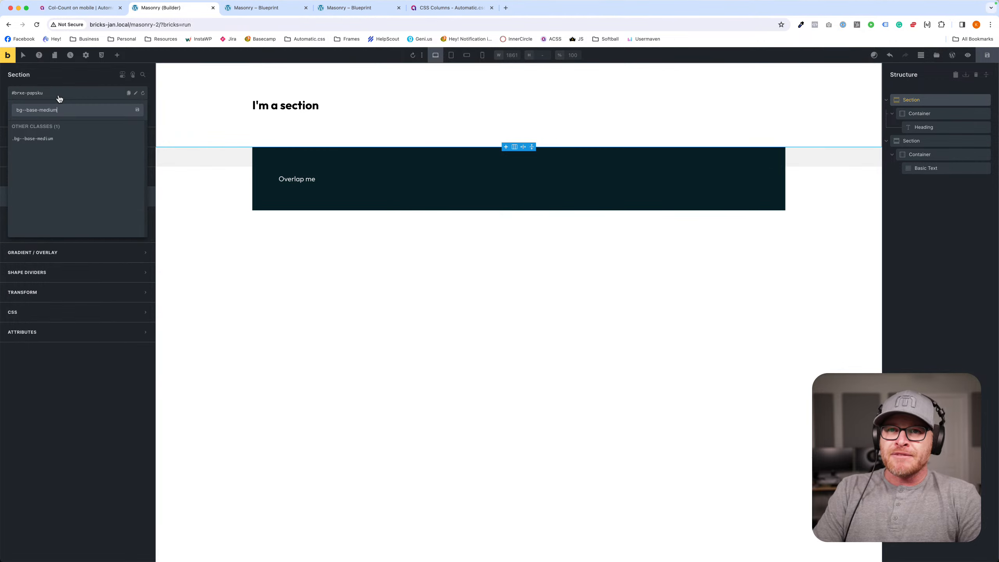
key("Return")
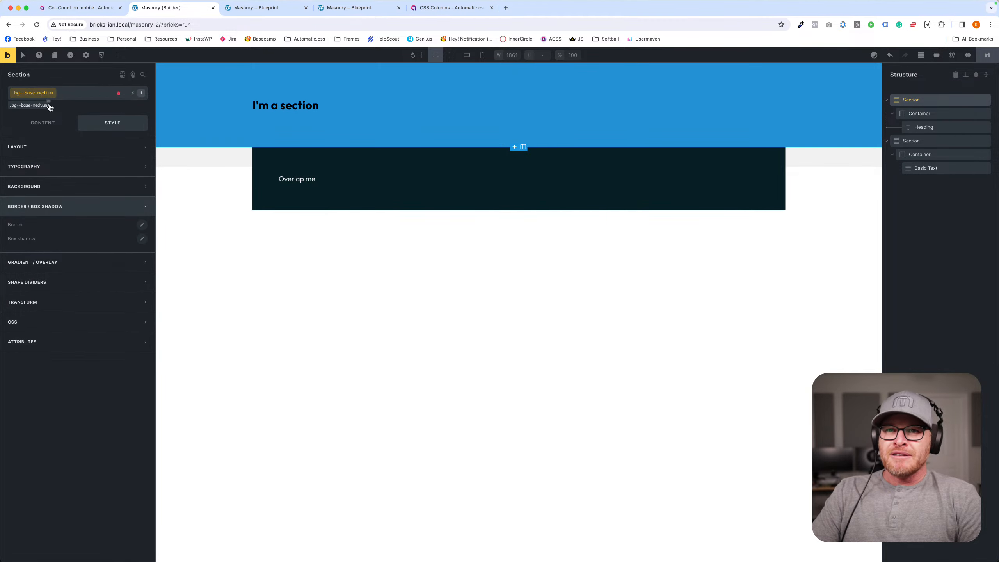
- Try the action colour on the second section's inset shadow and settle on var(--base-medium)
left_click(210, 166)
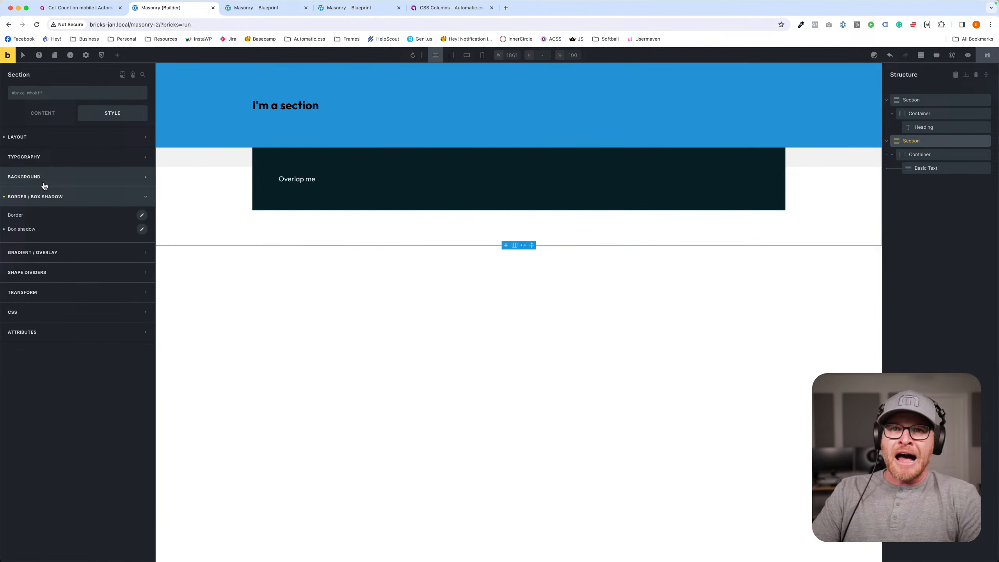
left_click(142, 228)
left_click(134, 284)
left_click(83, 333)
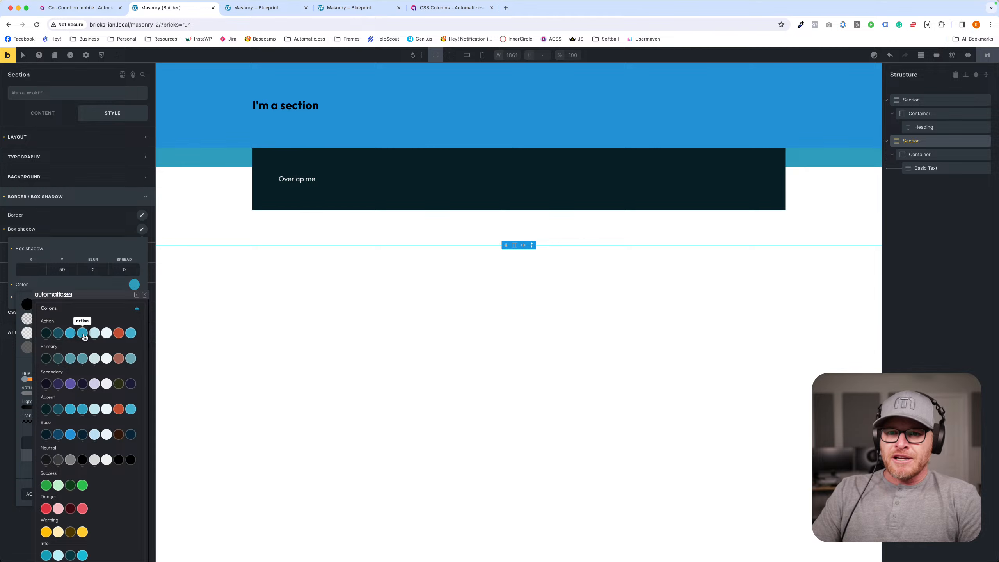
left_click(70, 434)
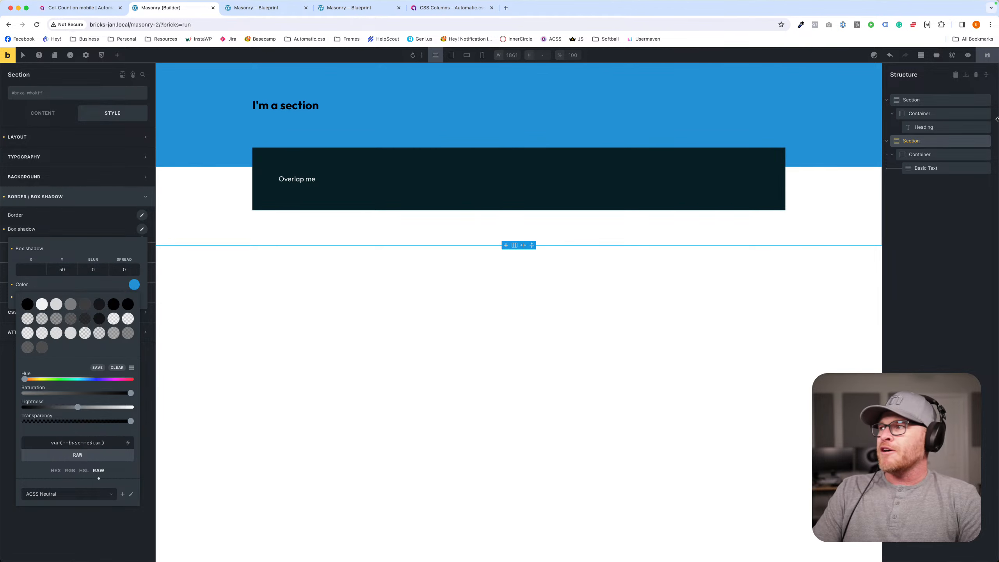
- Save the page and reload the front-end preview to check the recoloured overlap
left_click(987, 56)
left_click(268, 10)
key("super+r")
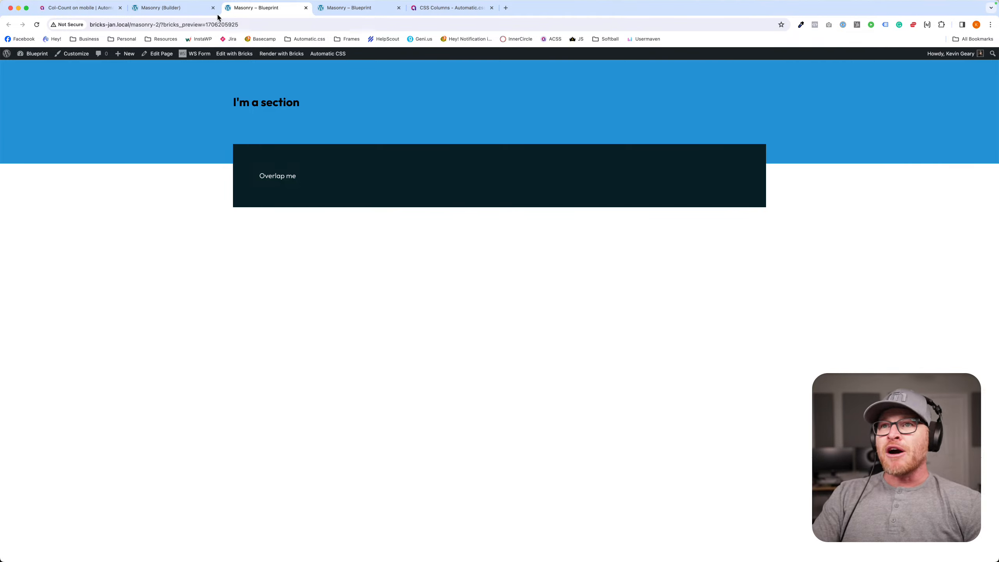
- Return to the builder, delete both sections and save the emptied page
left_click(194, 15)
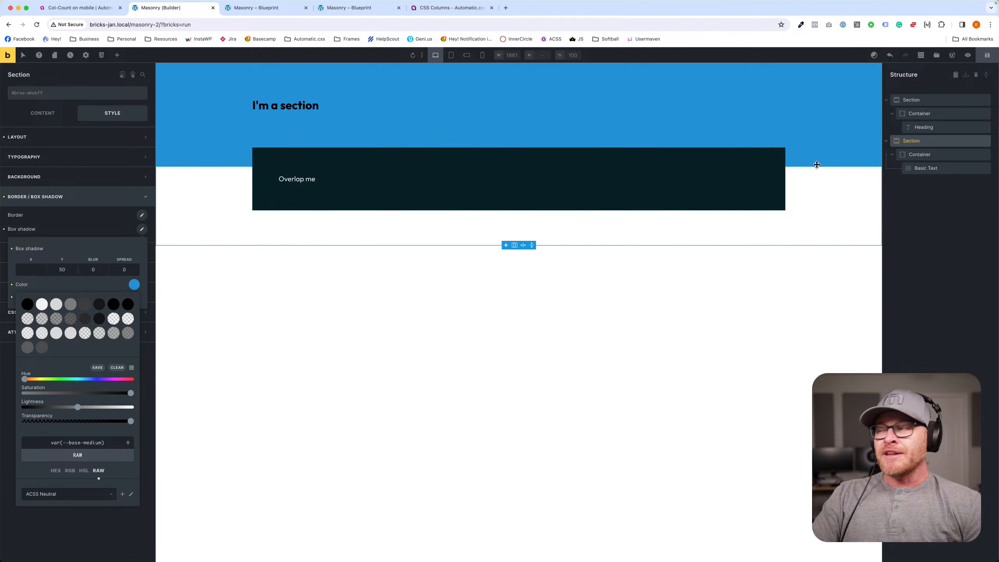
left_click(985, 100)
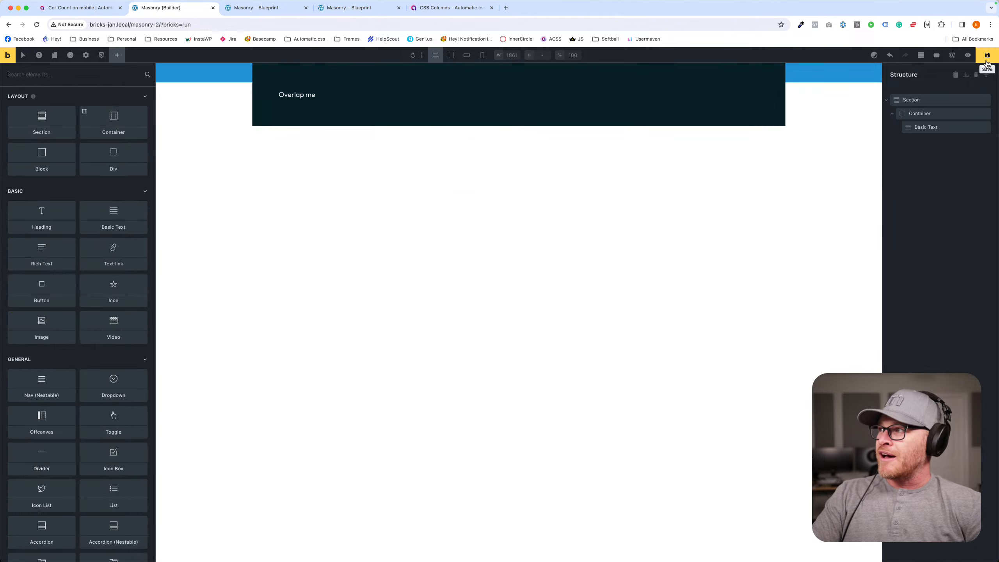
left_click(986, 100)
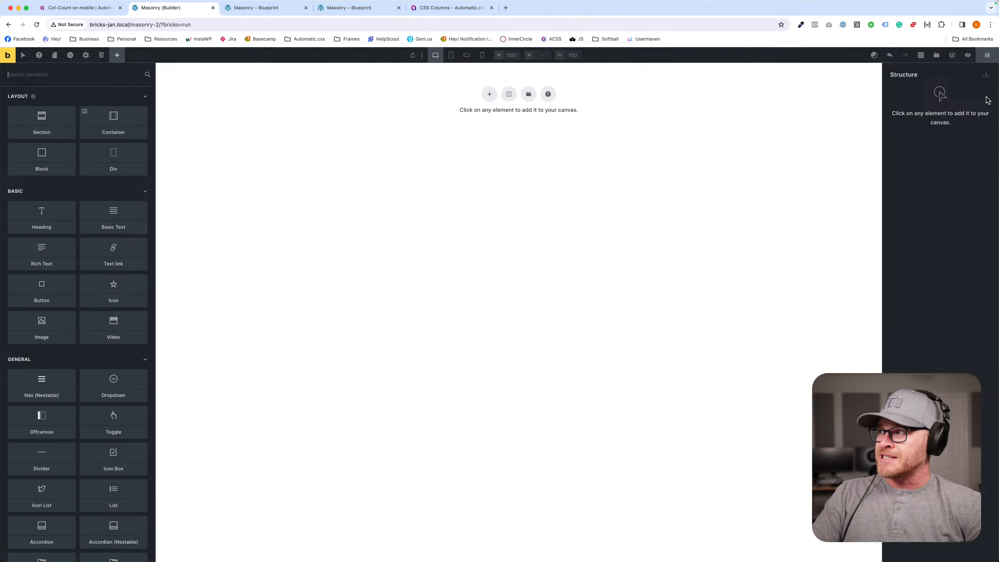
left_click(986, 55)
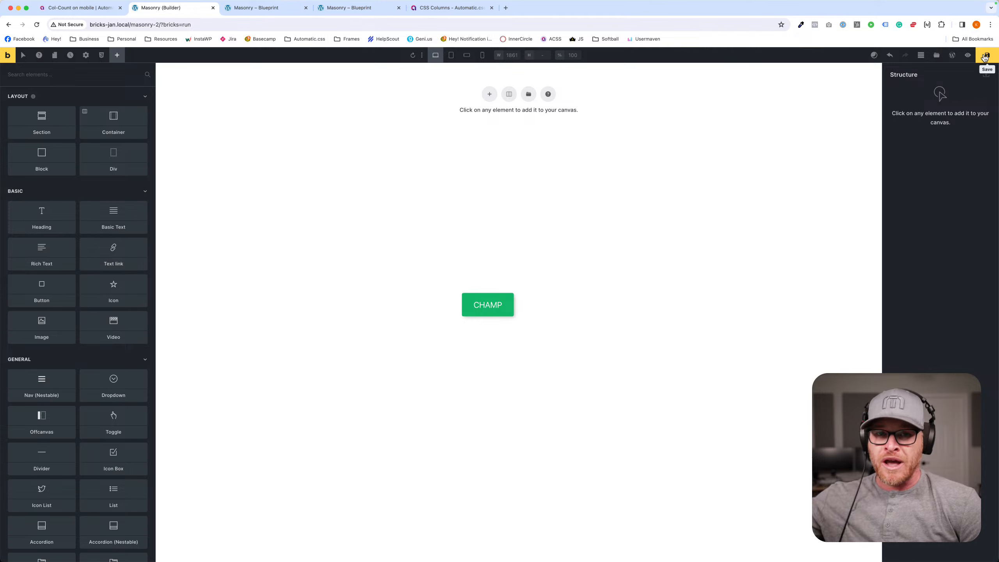
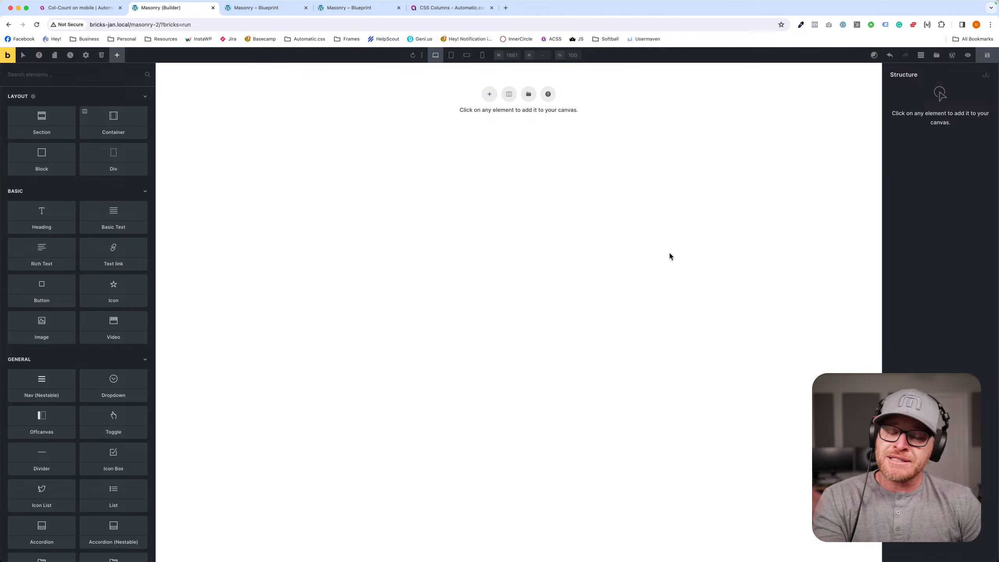
- Search the Frames template library for "section" and insert the Pricing Section Bravo template
left_click(936, 55)
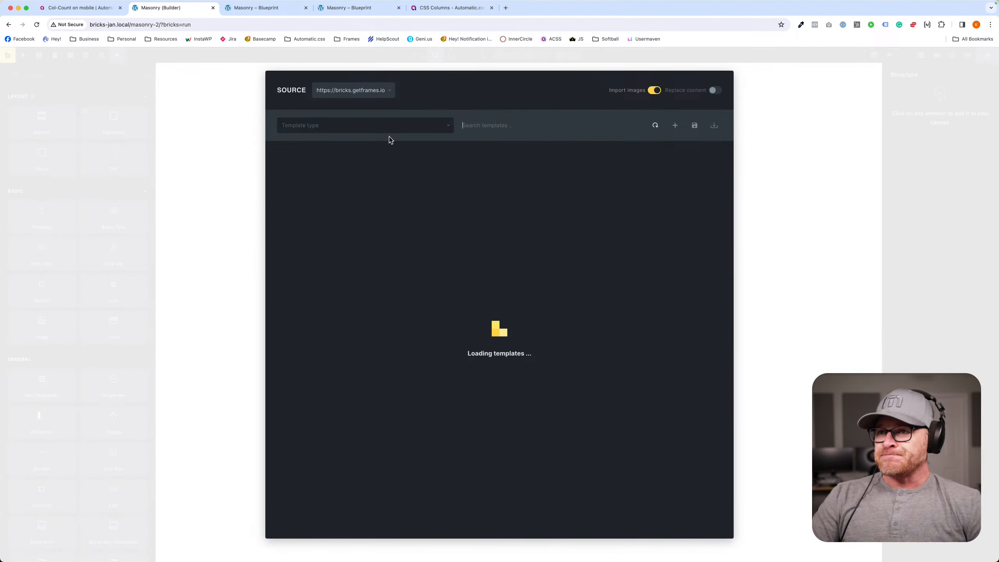
left_click(542, 135)
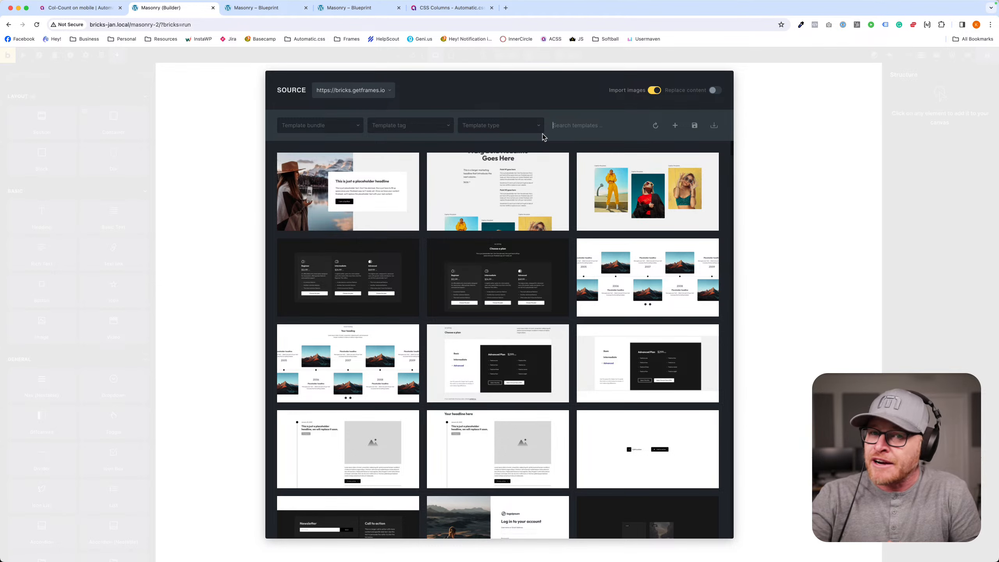
scroll(492, 236, "down", 5)
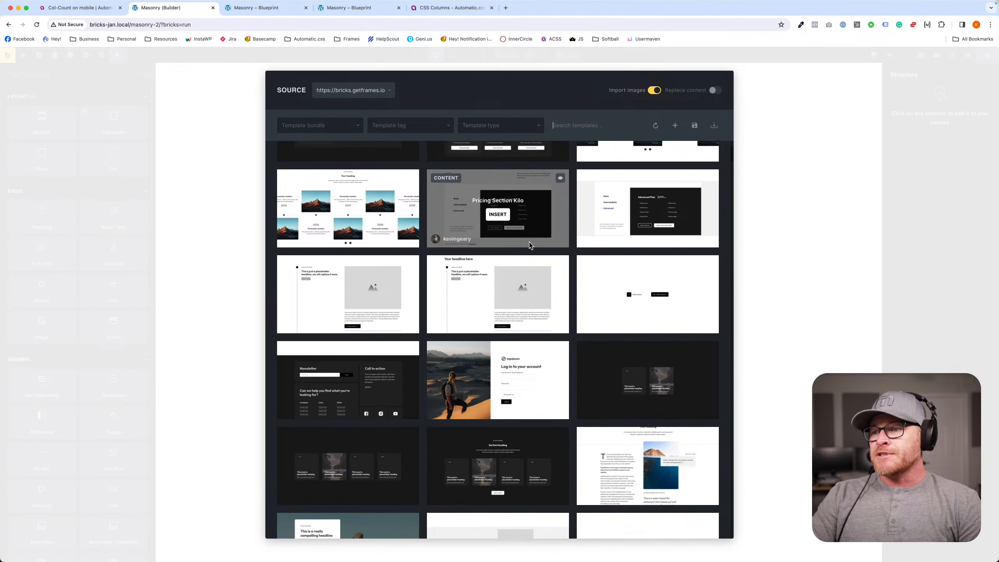
left_click(566, 125)
type("sec")
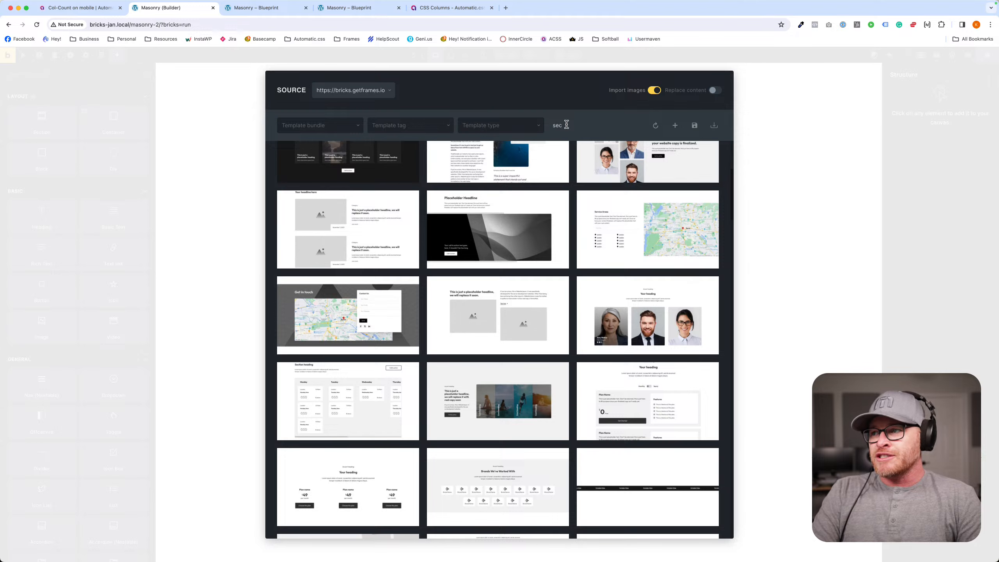
type("tion")
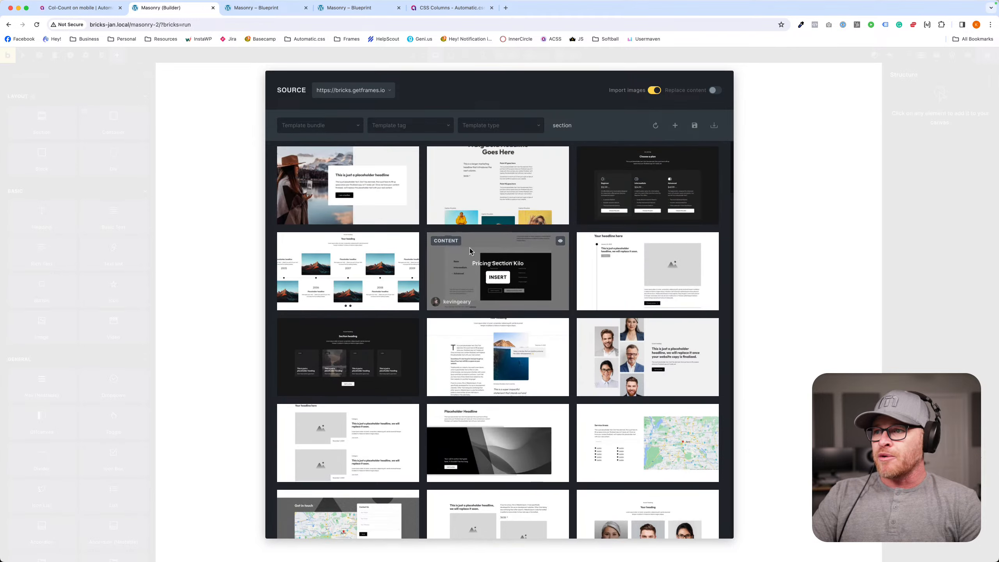
scroll(511, 240, "down", 5)
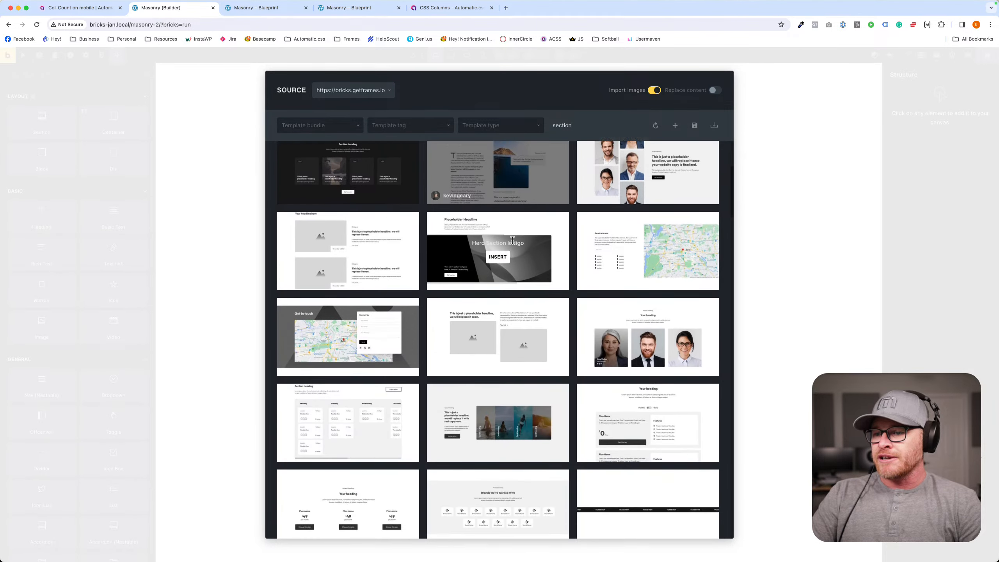
scroll(512, 239, "down", 6)
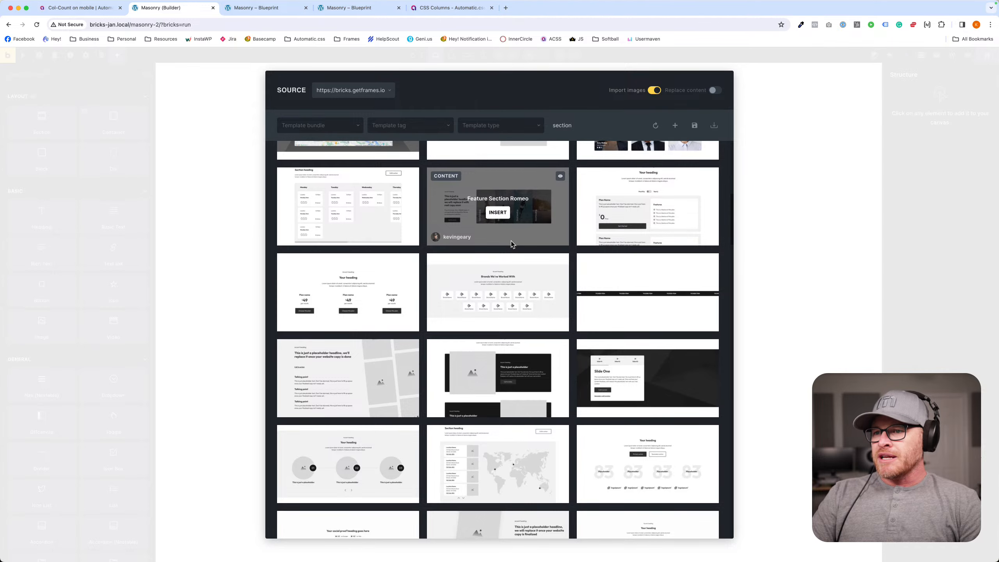
scroll(510, 241, "down", 1)
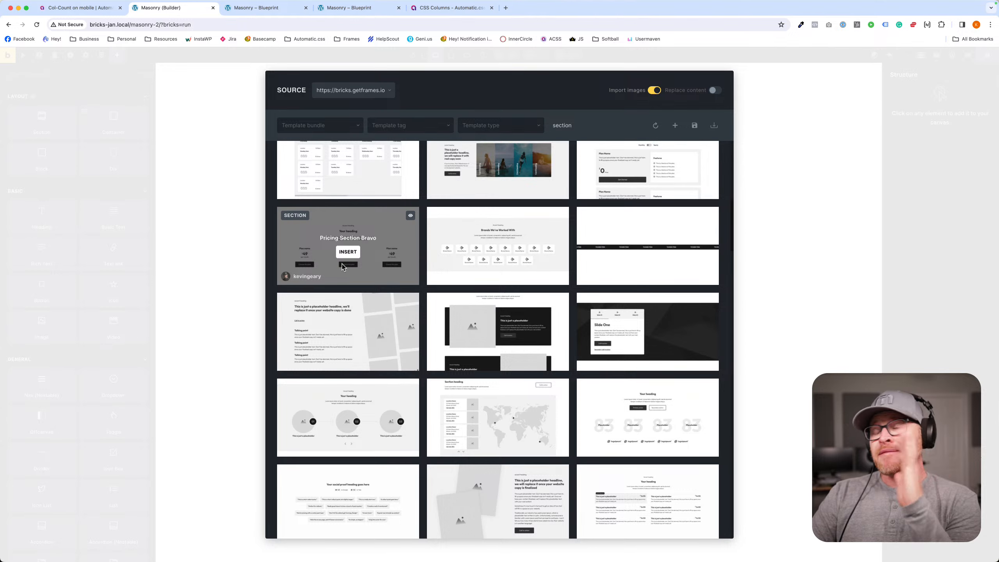
left_click(348, 252)
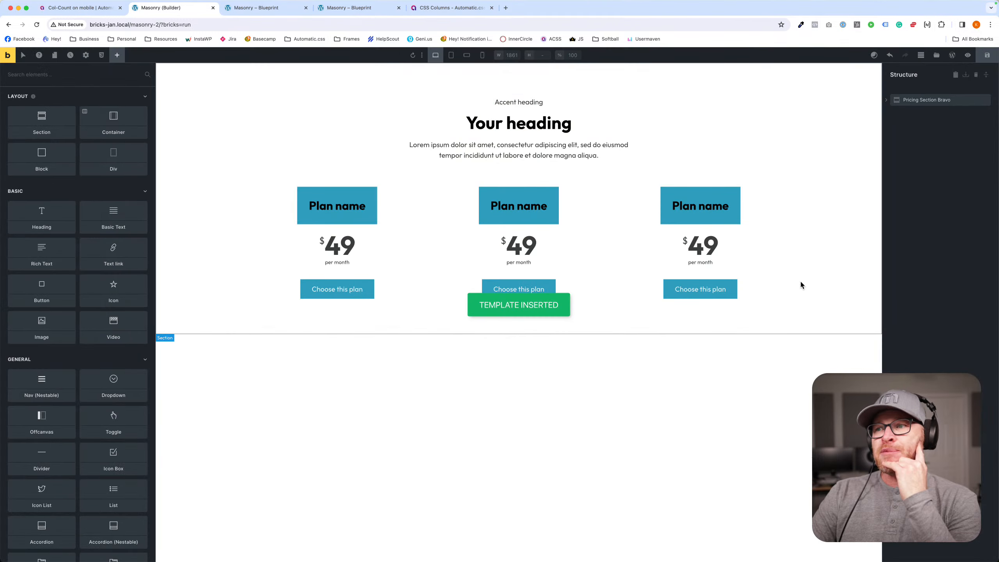
- Clear the background and padding from the price card's .fr-price-card-bravo__header class and save the page
left_click(939, 155)
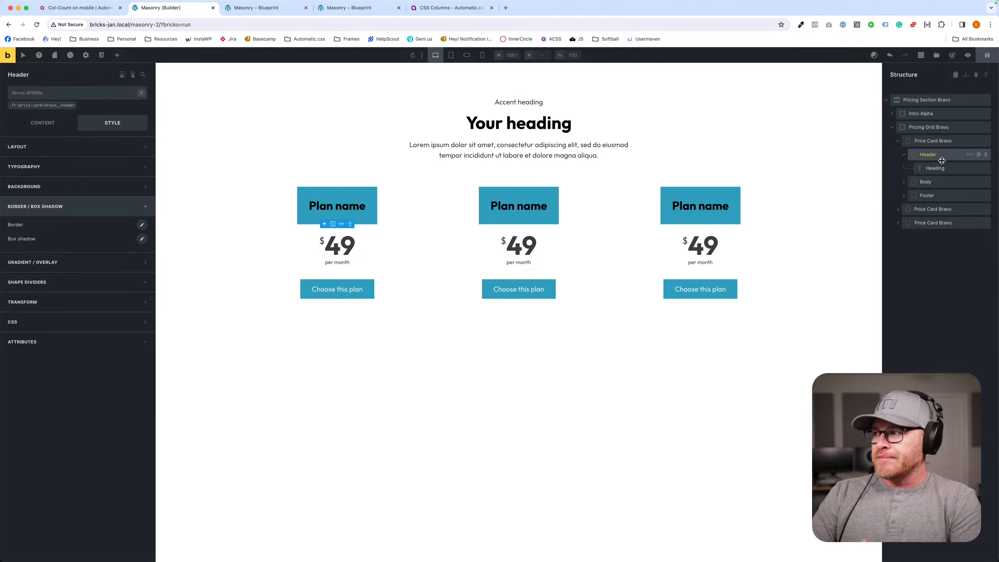
left_click(42, 104)
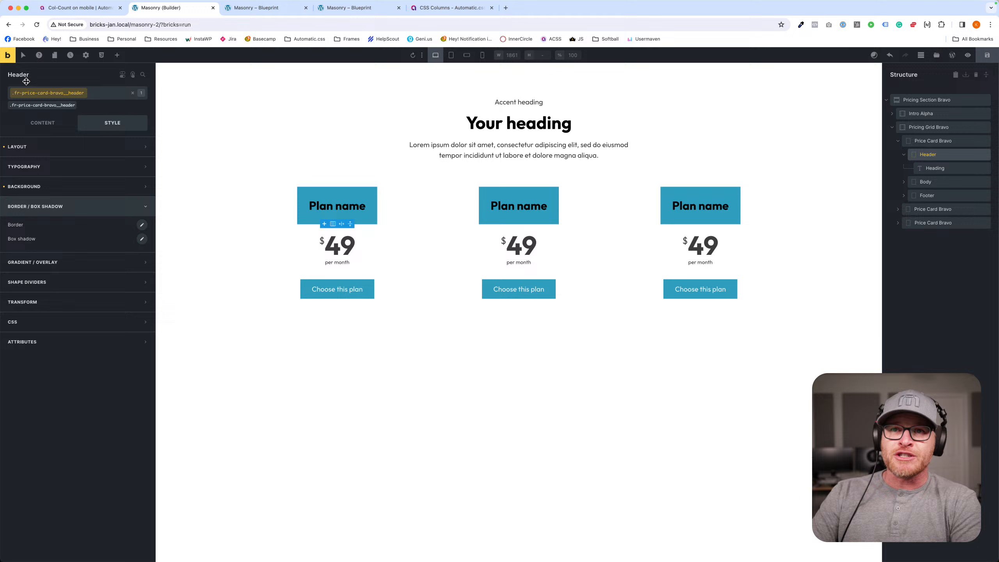
left_click(38, 188)
left_click(4, 205)
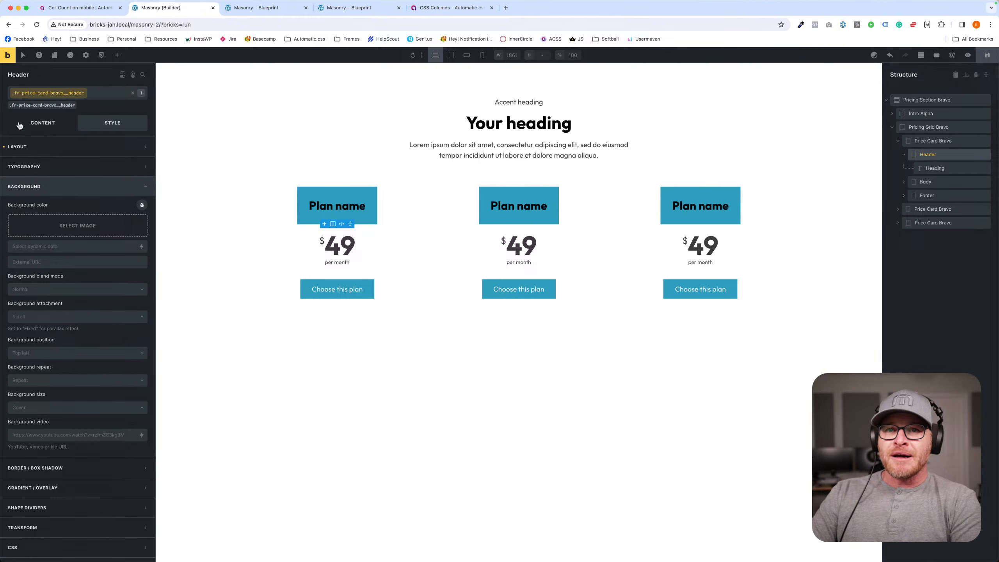
left_click(15, 147)
left_click(4, 230)
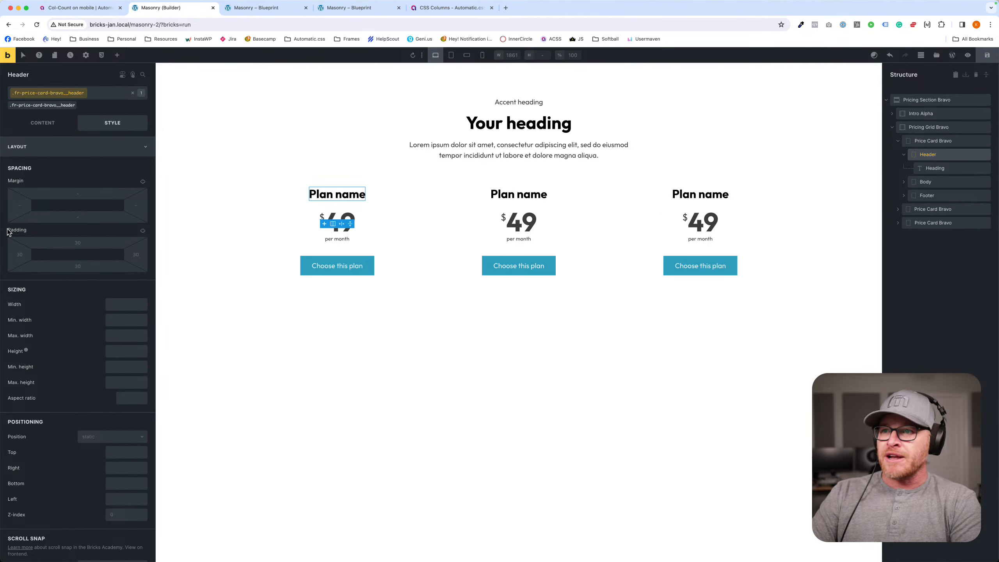
left_click(987, 55)
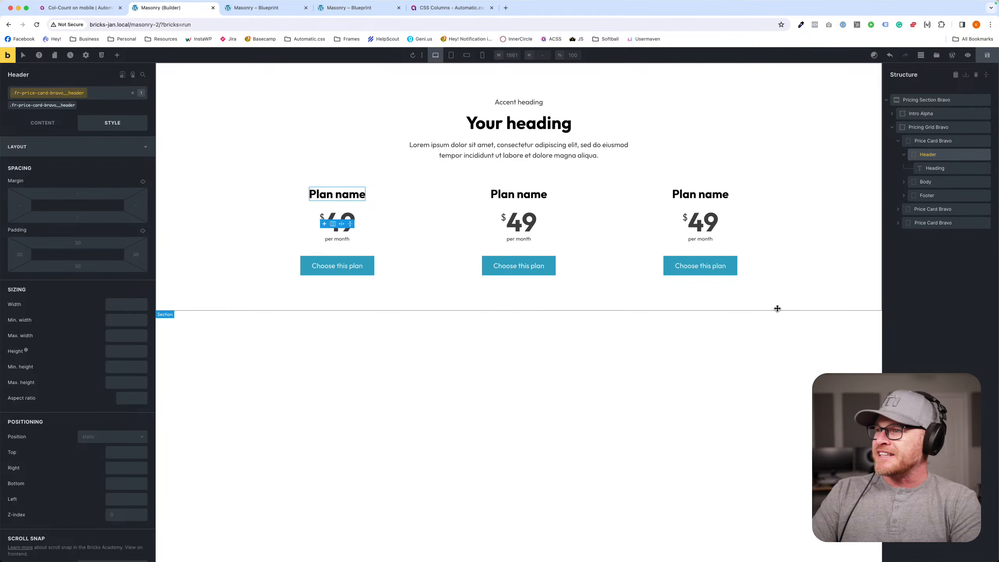
- Select the Intro Alpha container, search the template library for "intro" to review the available intro layouts, and close the library
left_click(776, 308)
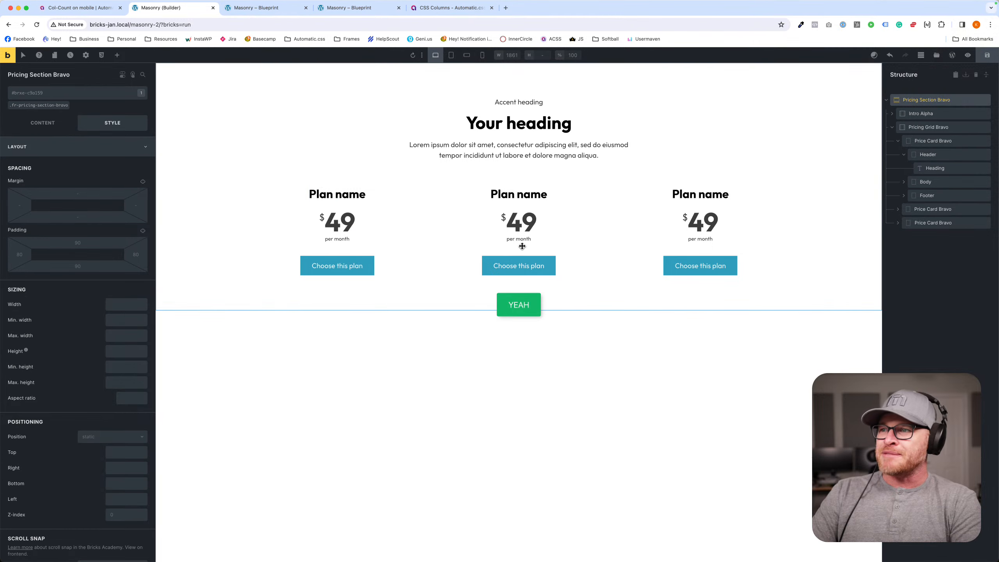
left_click(270, 221)
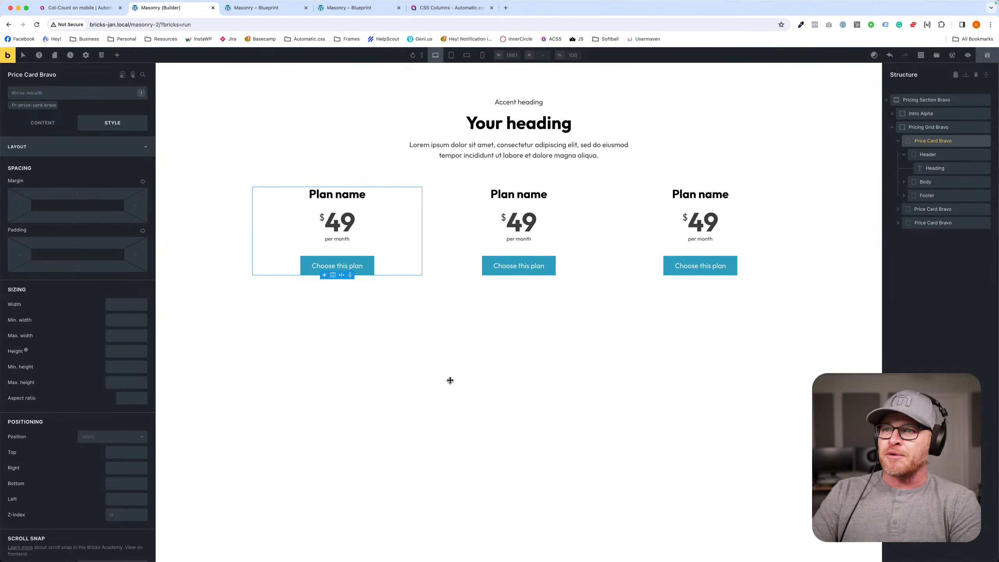
left_click(663, 105)
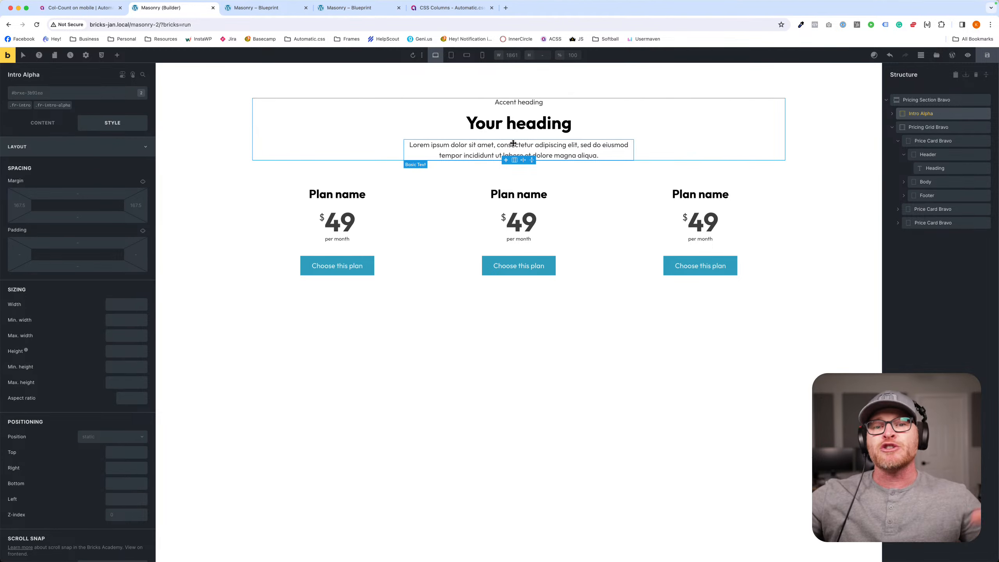
left_click(936, 55)
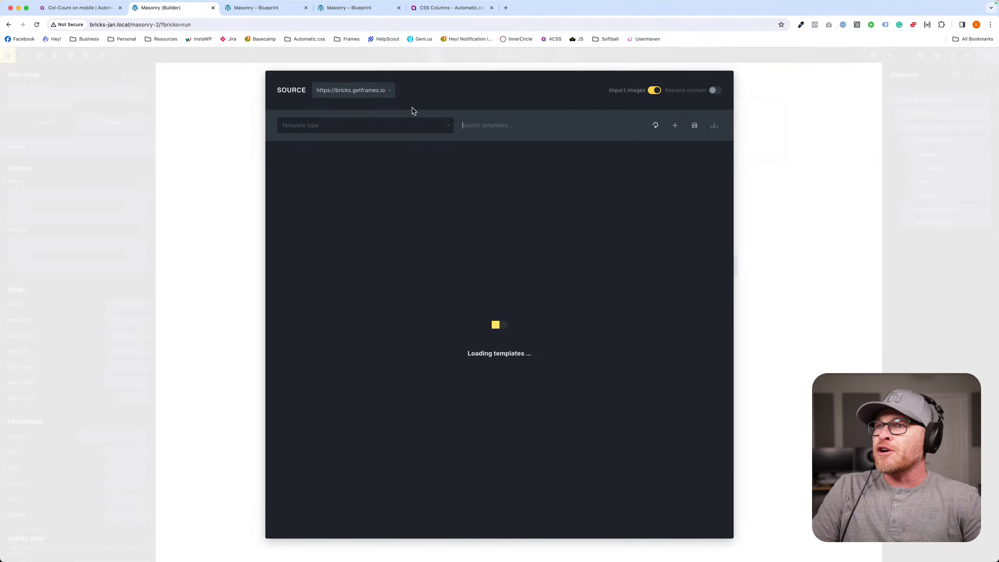
left_click(485, 124)
type("intro")
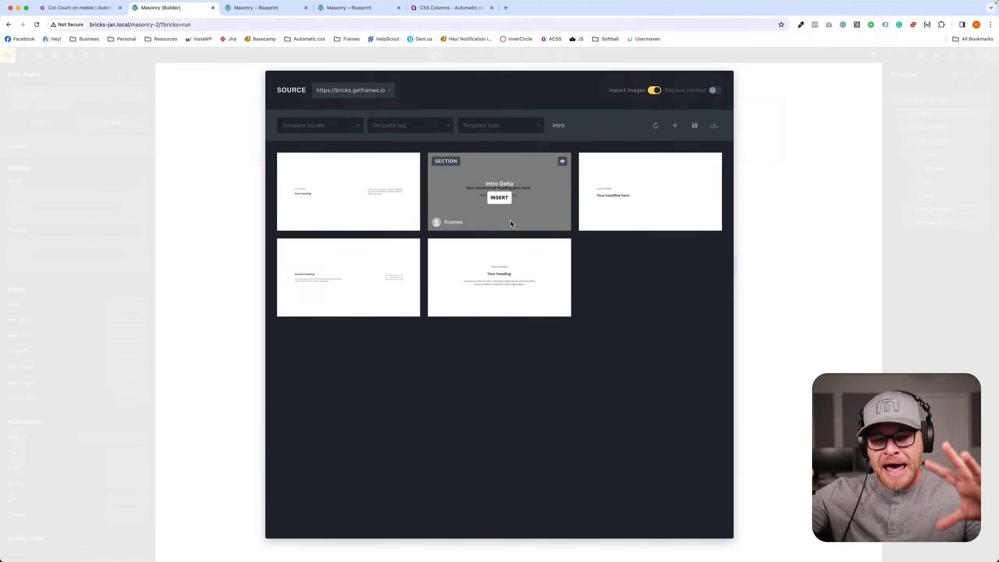
left_click(832, 278)
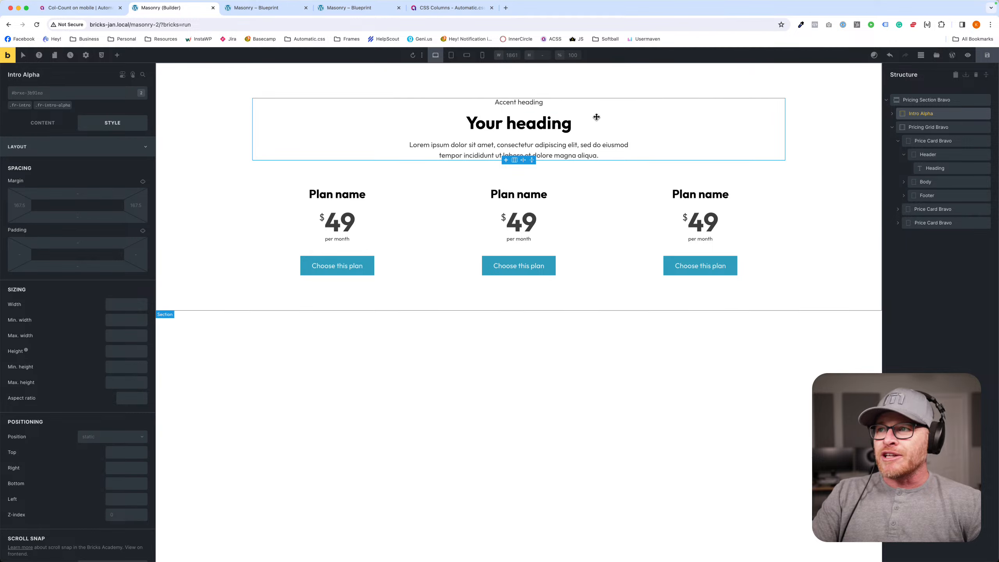
- Inspect the .fr-intro-alpha class on the Intro Alpha container and view the container's content settings
left_click(54, 105)
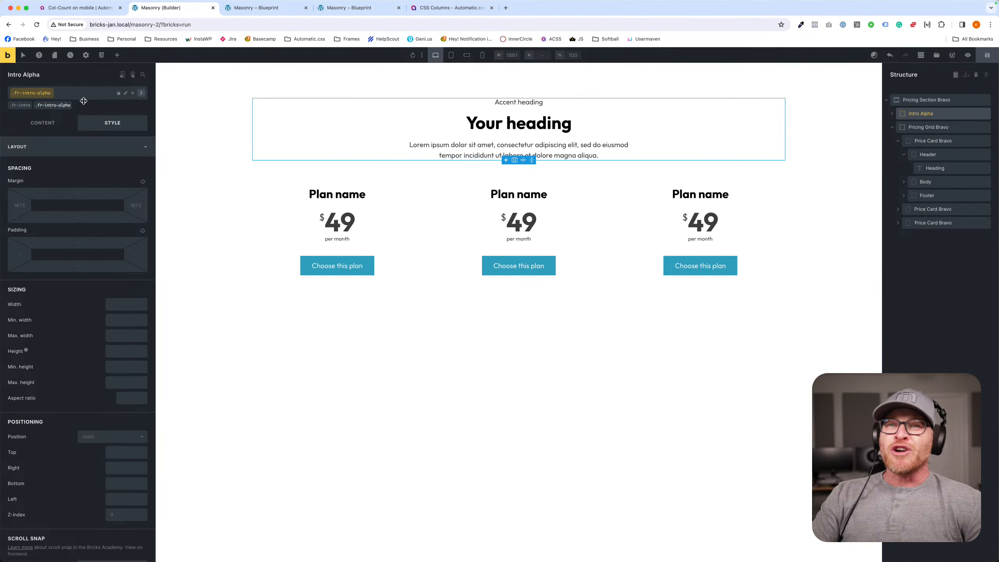
left_click(49, 105)
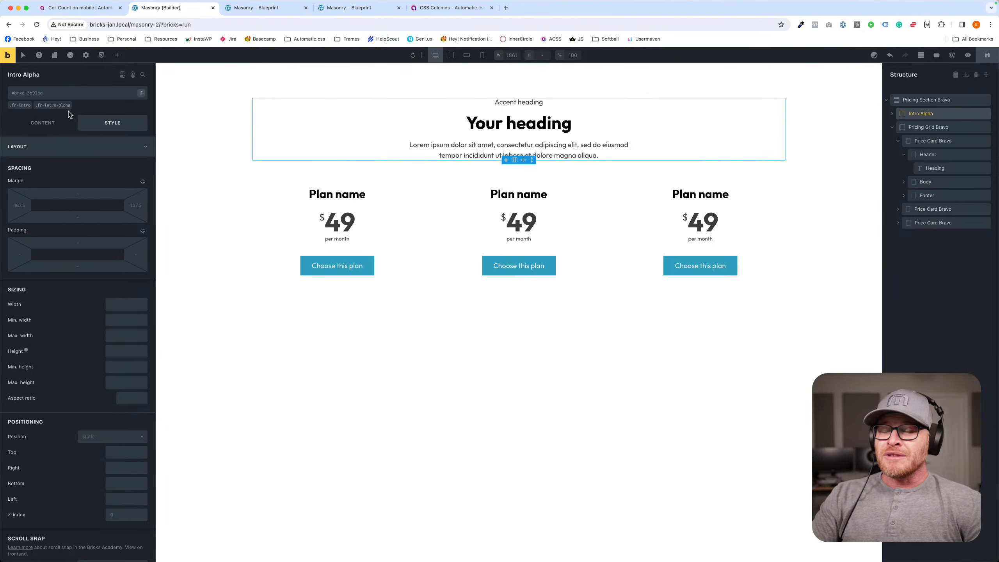
left_click(45, 126)
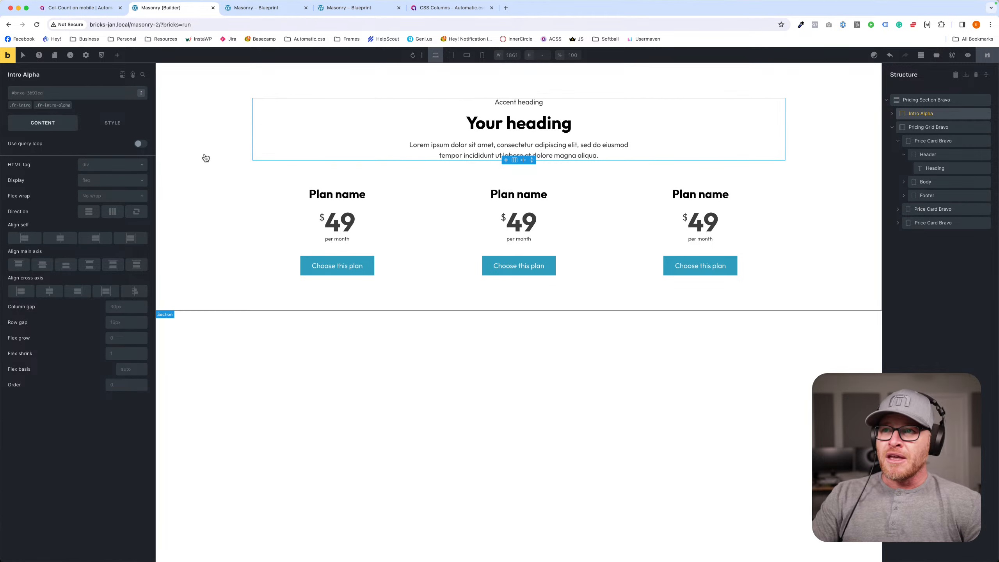
left_click(60, 97)
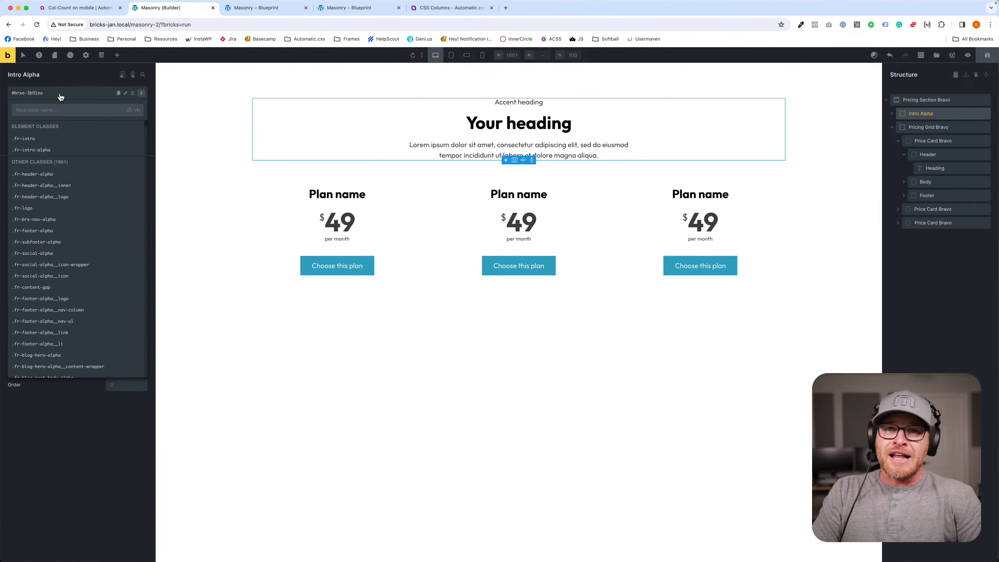
type("intro--")
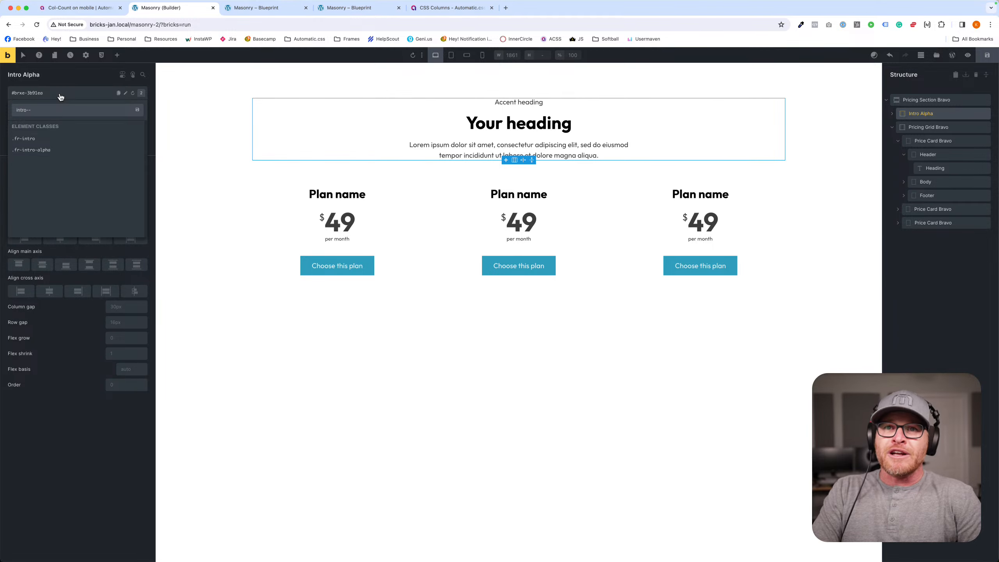
type("centered")
key("BackSpace")
key("BackSpace")
key("super+a")
key("BackSpace")
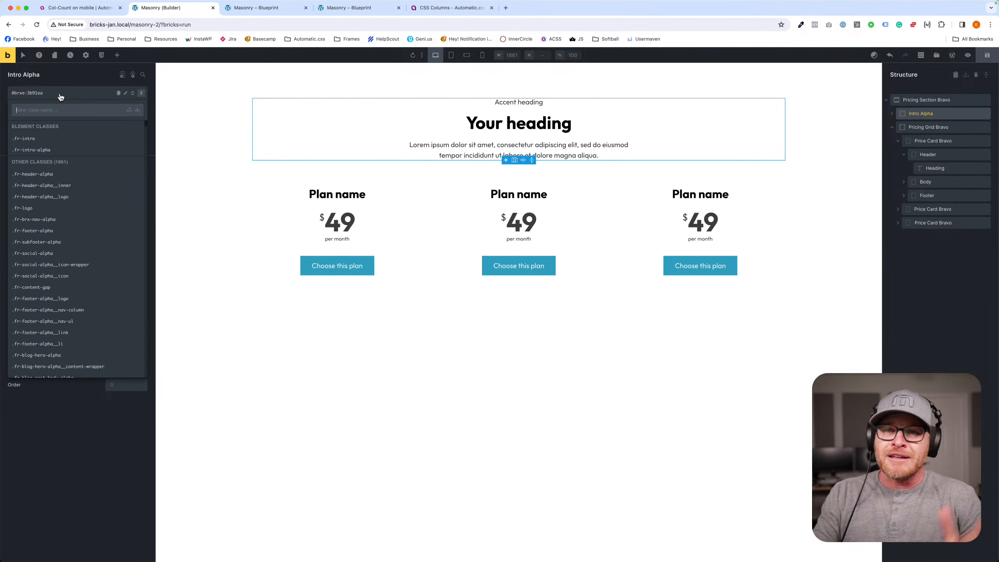
left_click(185, 121)
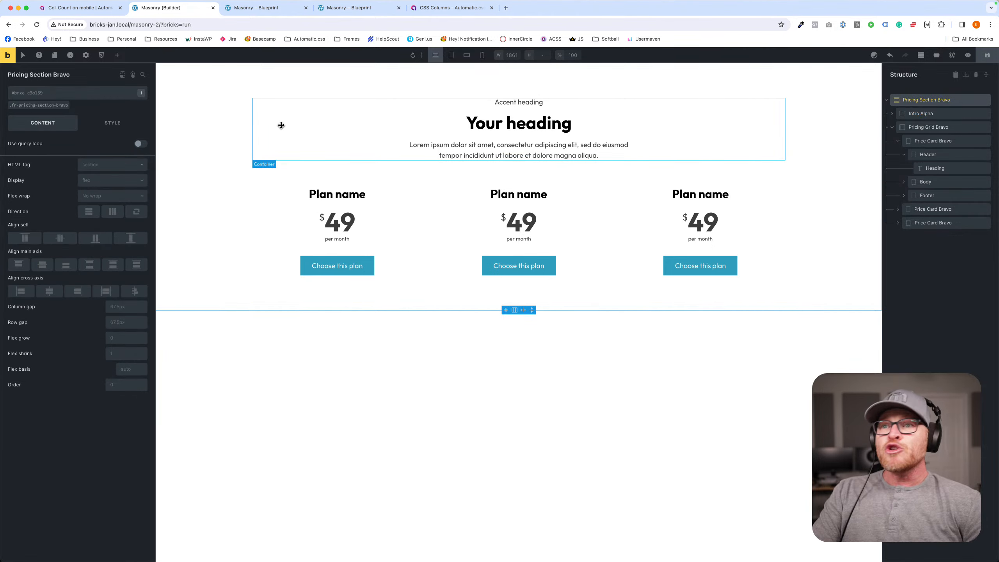
- Open the ACSS class renaming dialog for Intro Alpha and expand the container's child elements in the structure
left_click(281, 125)
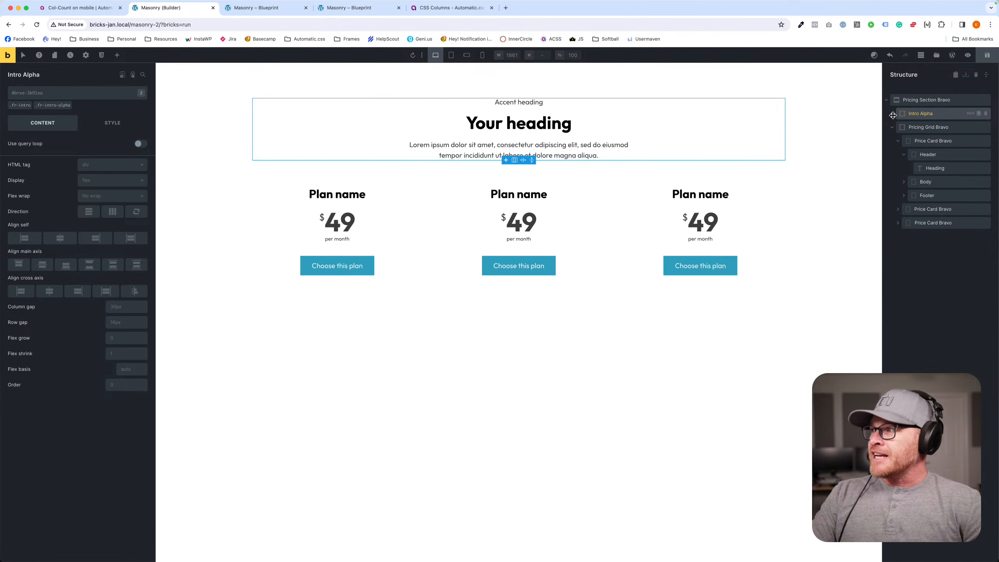
left_click(971, 113)
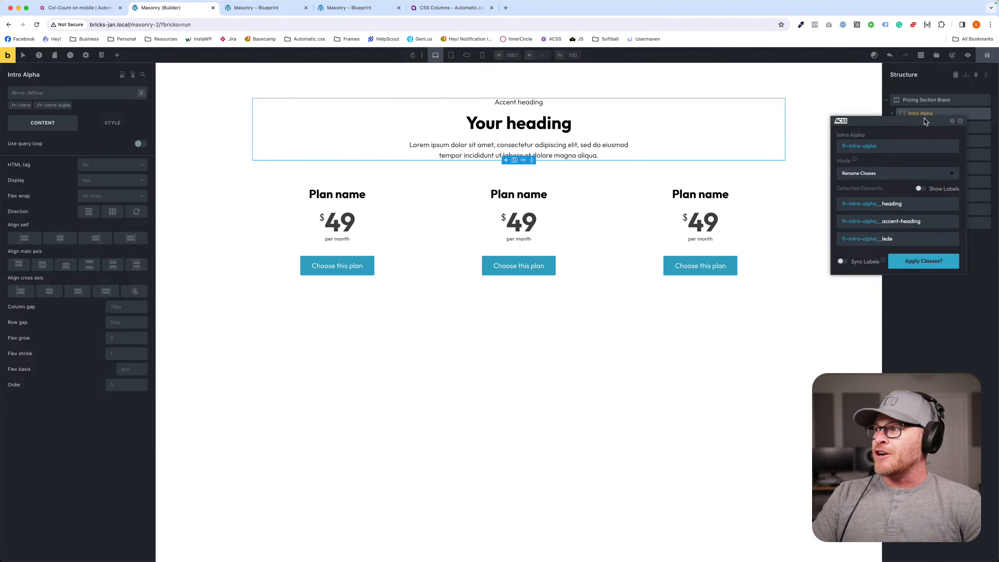
left_click_drag(903, 123, 342, 141)
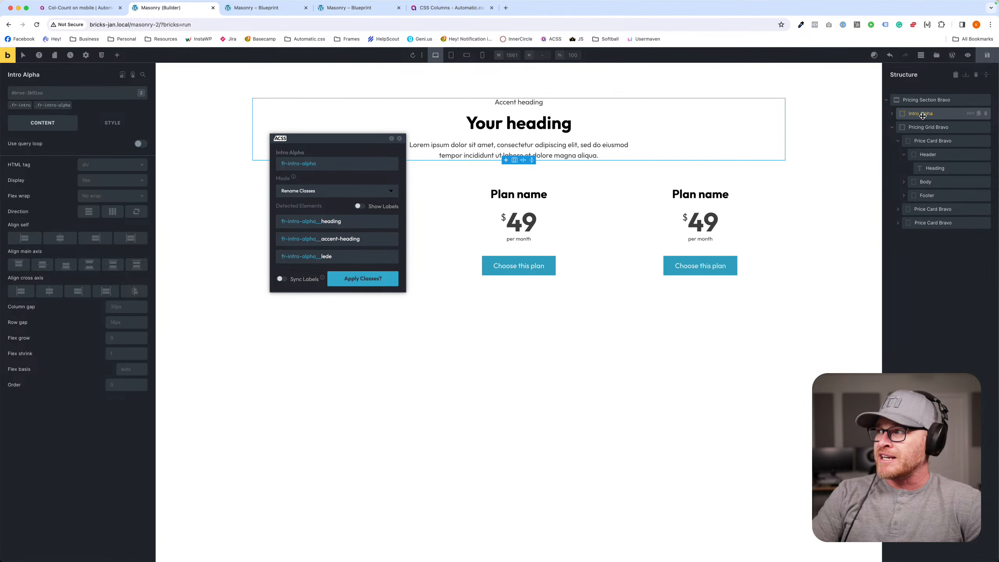
left_click(894, 114)
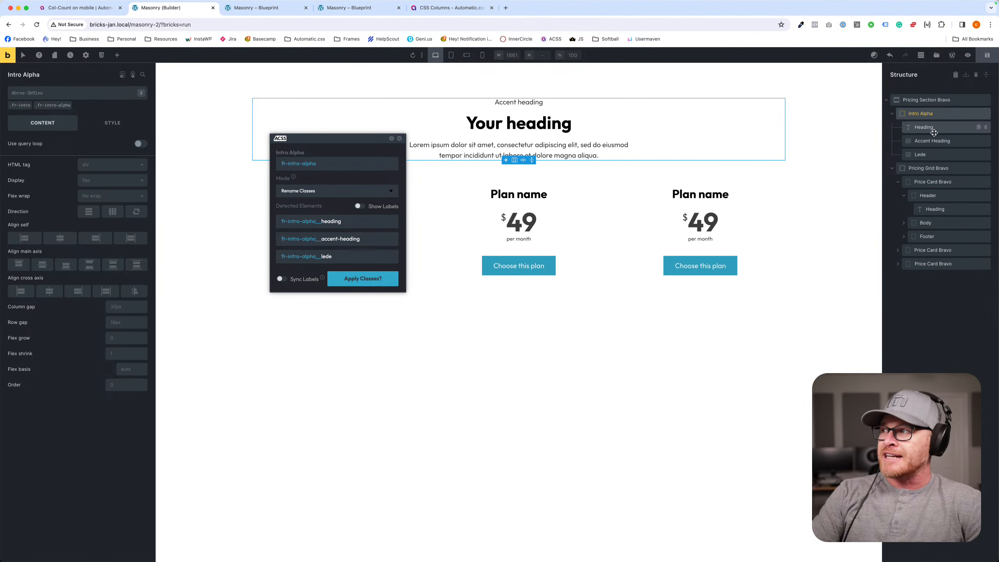
left_click_drag(314, 152, 364, 177)
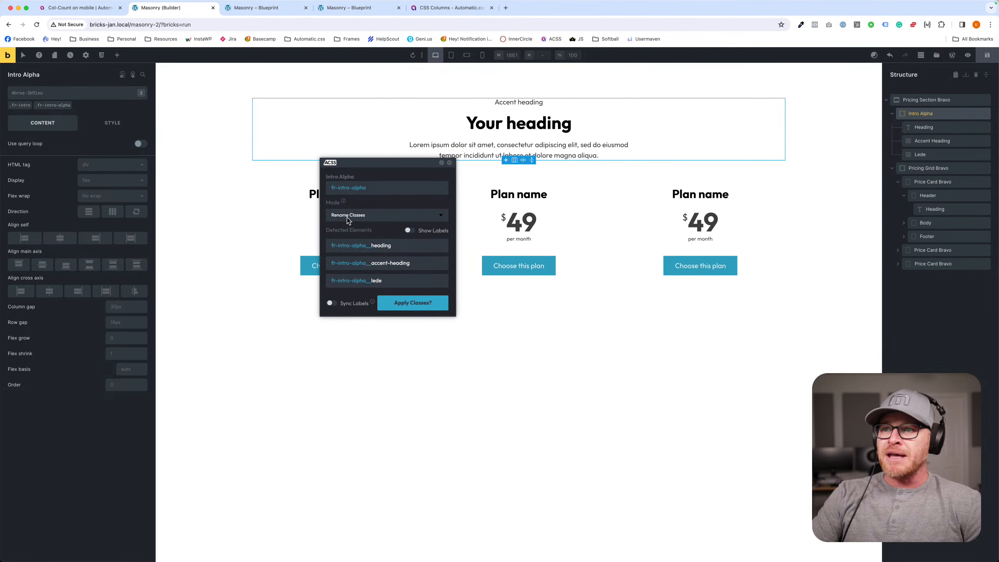
- Set the class renaming mode to Create New & Delete Old and enter centered-intro as the new base class for Intro Alpha
left_click(362, 218)
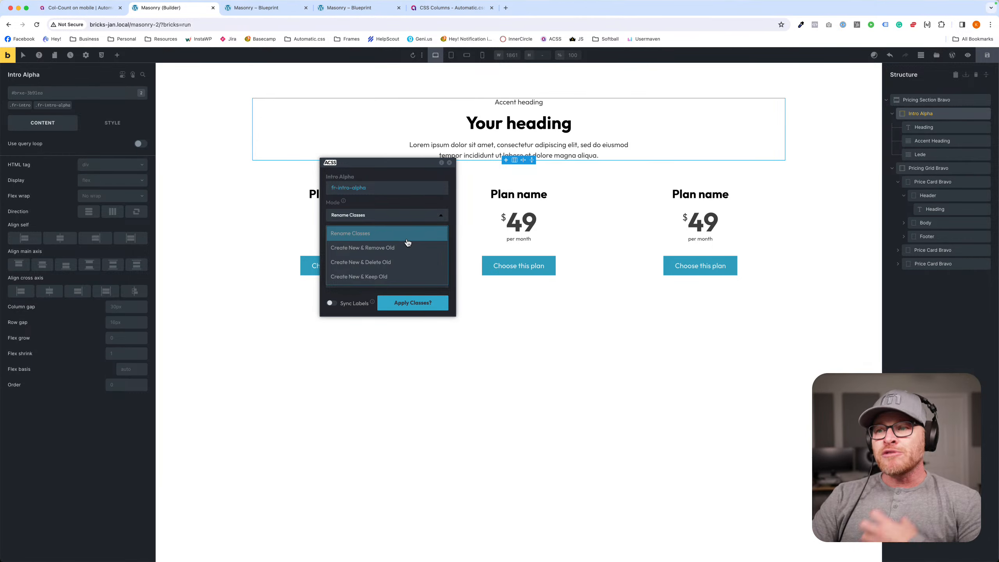
left_click(379, 262)
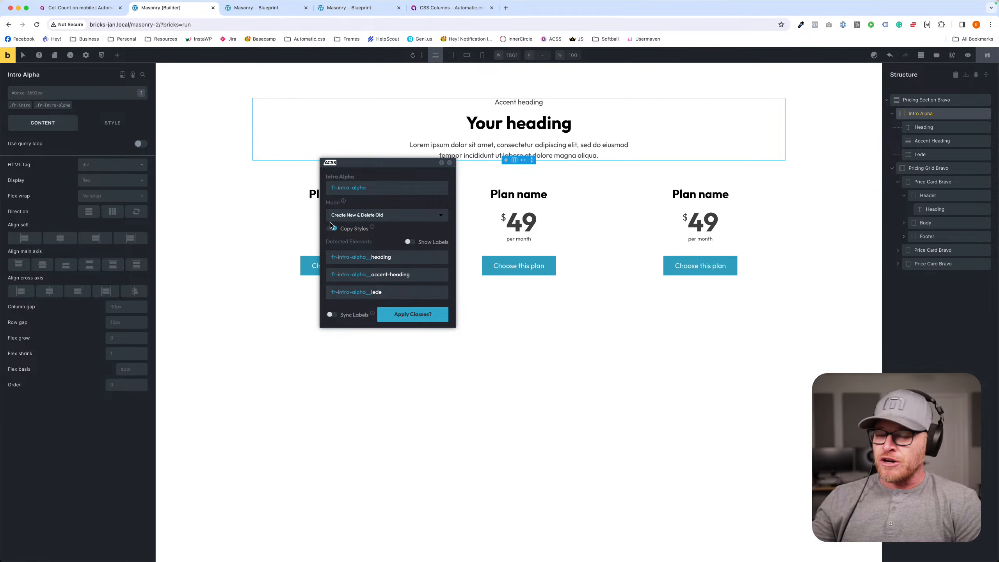
left_click(375, 189)
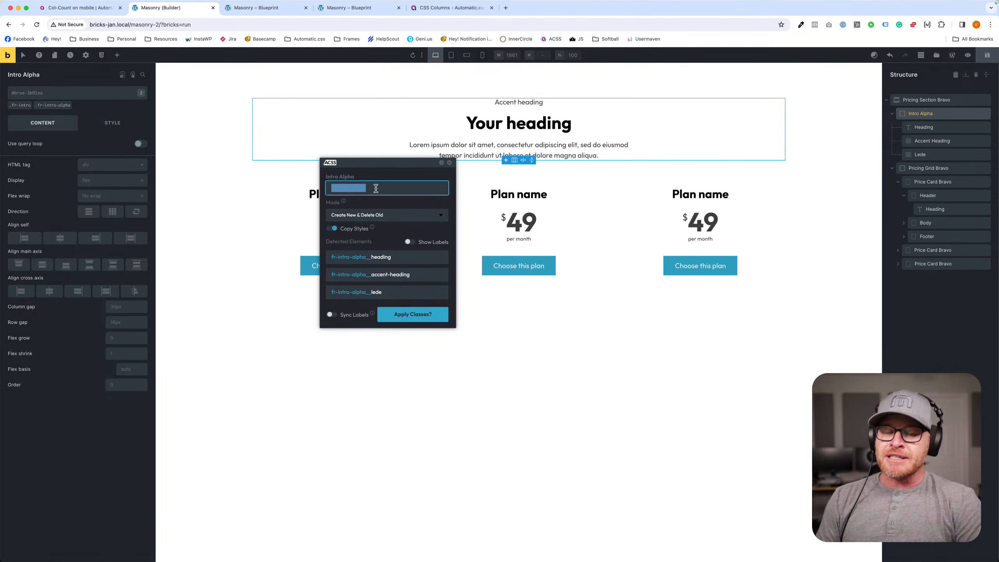
type("intro")
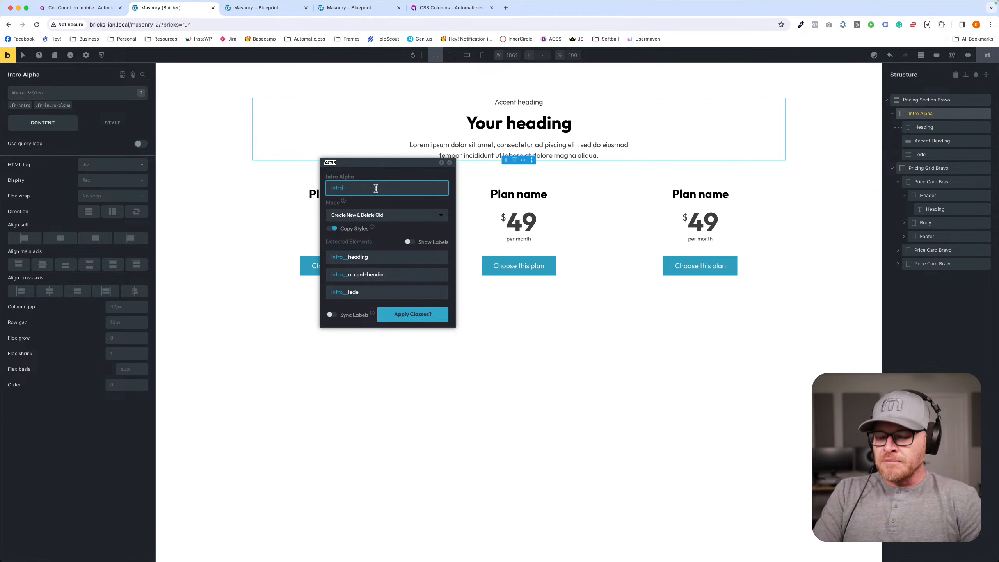
key("BackSpace")
key("BackSpace")
key("BackSpace")
key("BackSpace")
key("BackSpace")
type("centere-")
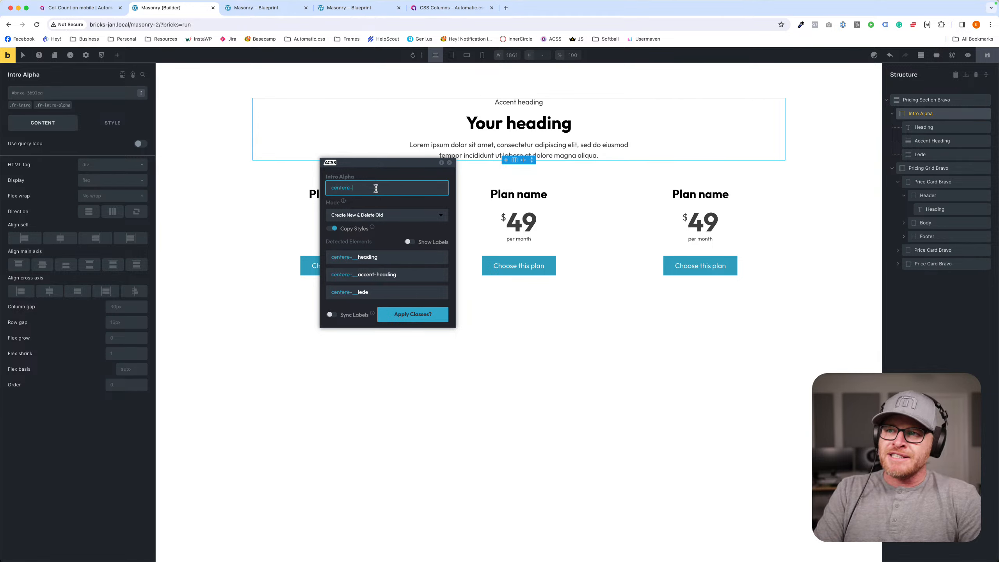
key("BackSpace")
type("d-intro")
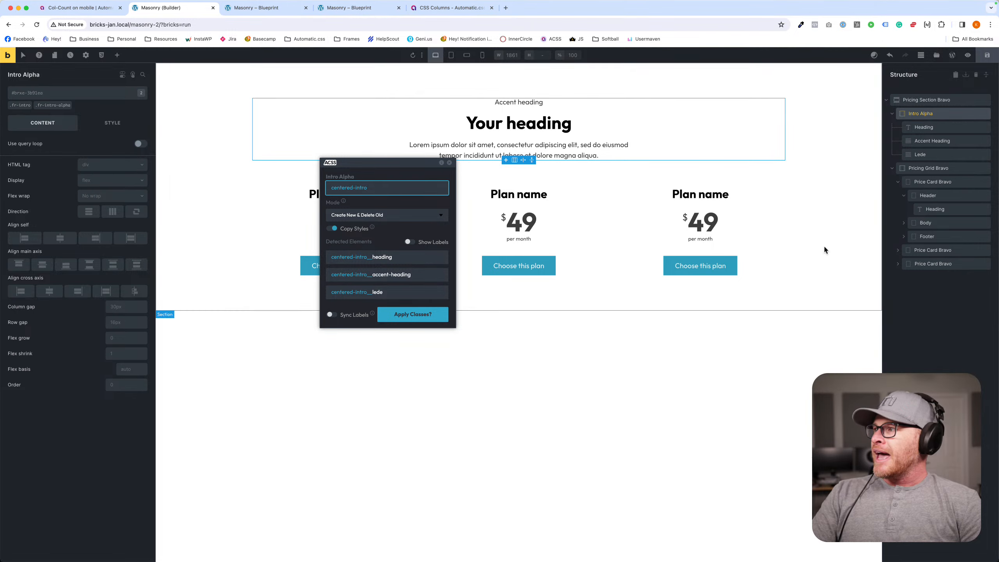
- Apply the centered-intro classes with Copy Styles on and Sync Labels off, deleting the old classes everywhere
left_click(331, 315)
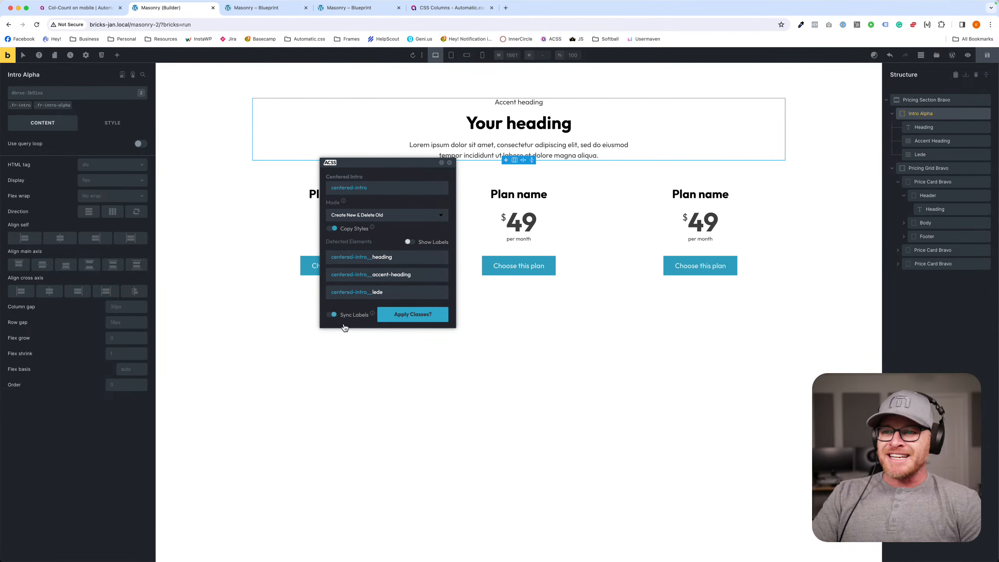
left_click(331, 315)
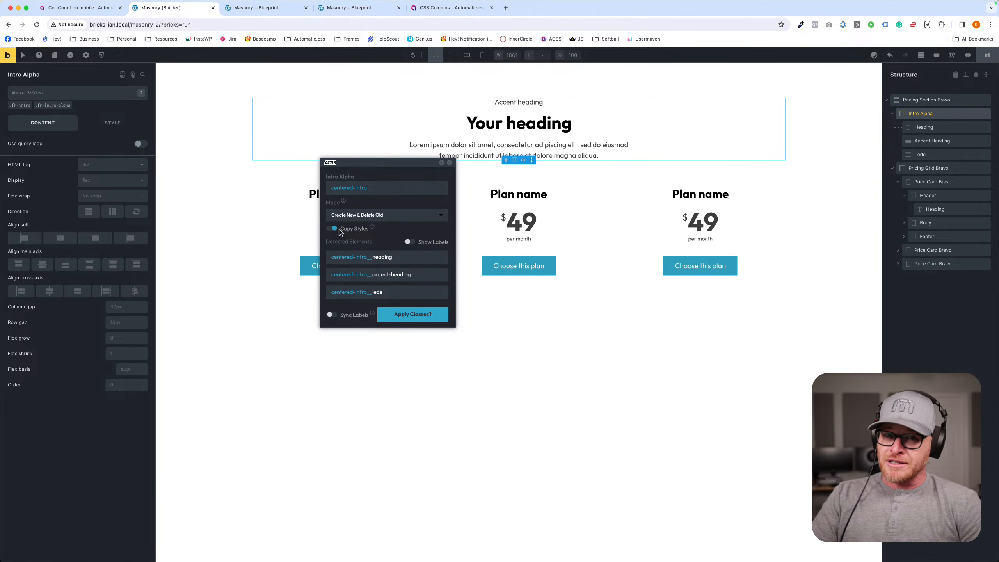
left_click(420, 320)
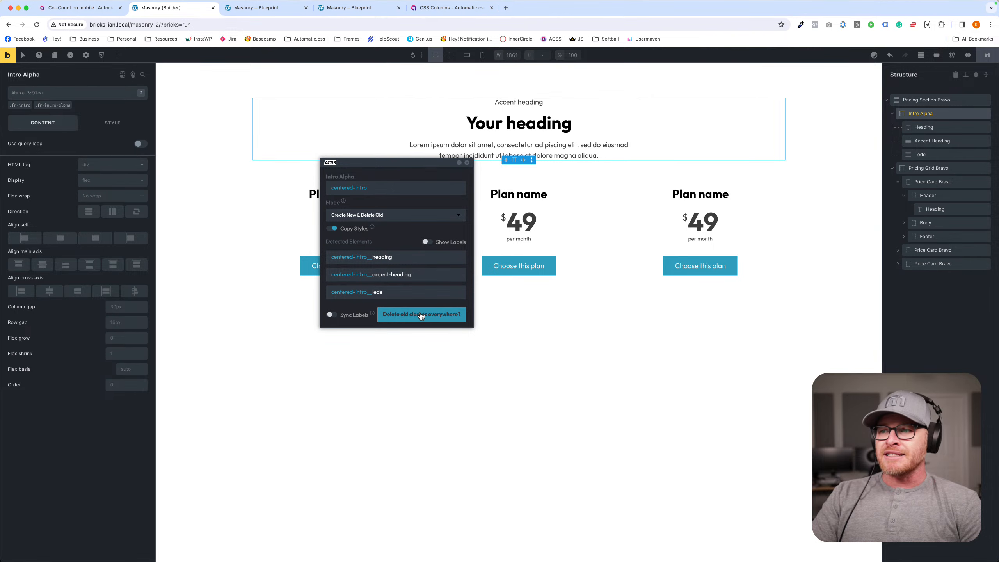
left_click(421, 315)
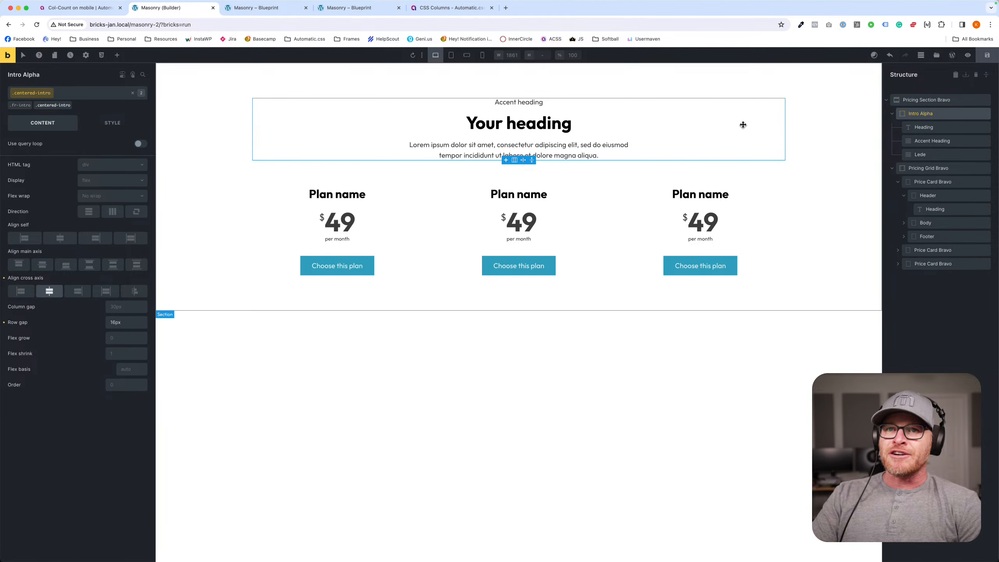
- Inspect the classes on the intro's Heading and Accent Heading and reselect the Intro Alpha container
left_click(924, 127)
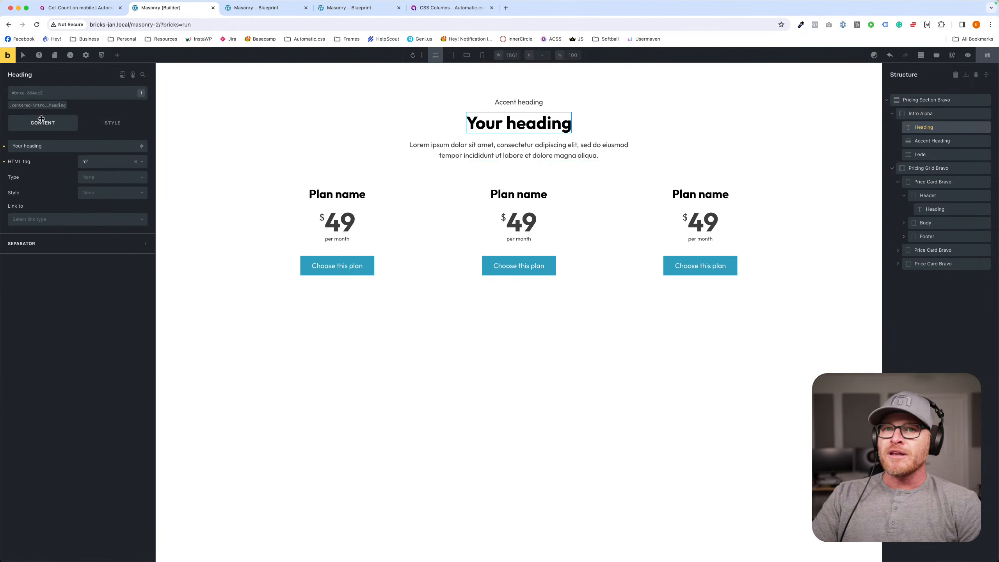
left_click(956, 141)
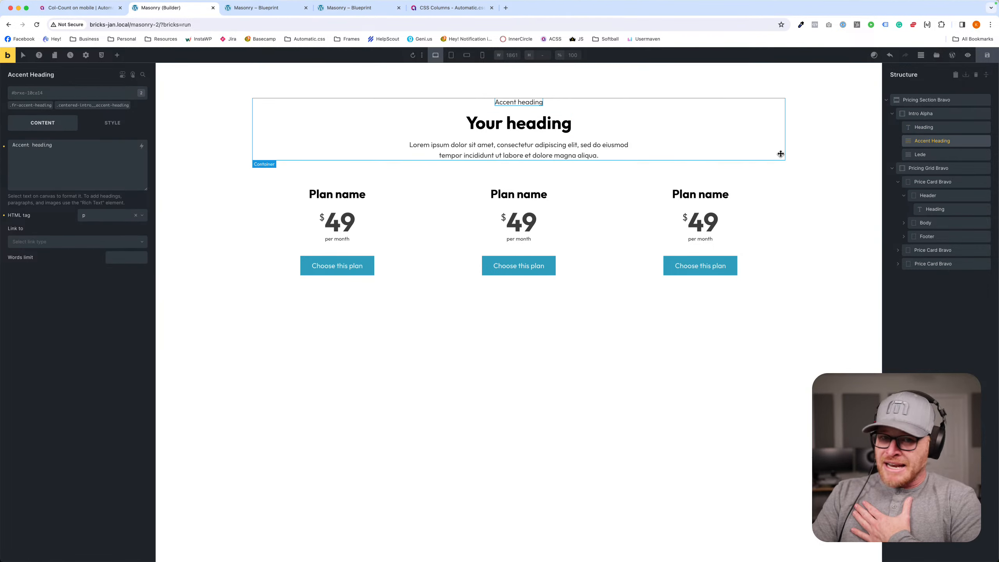
left_click(591, 139)
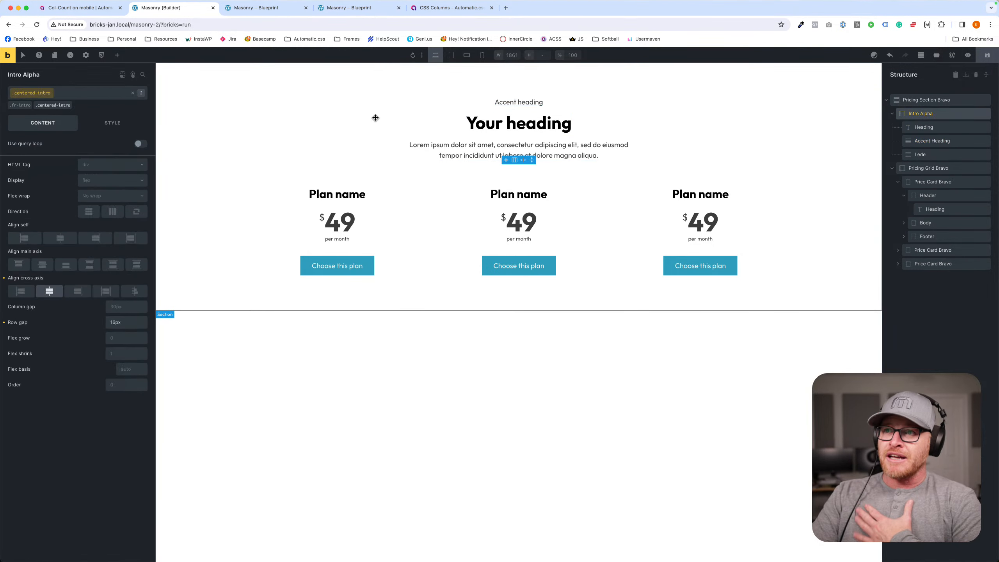
- Give the .centered-intro class a dark teal background color
left_click(112, 123)
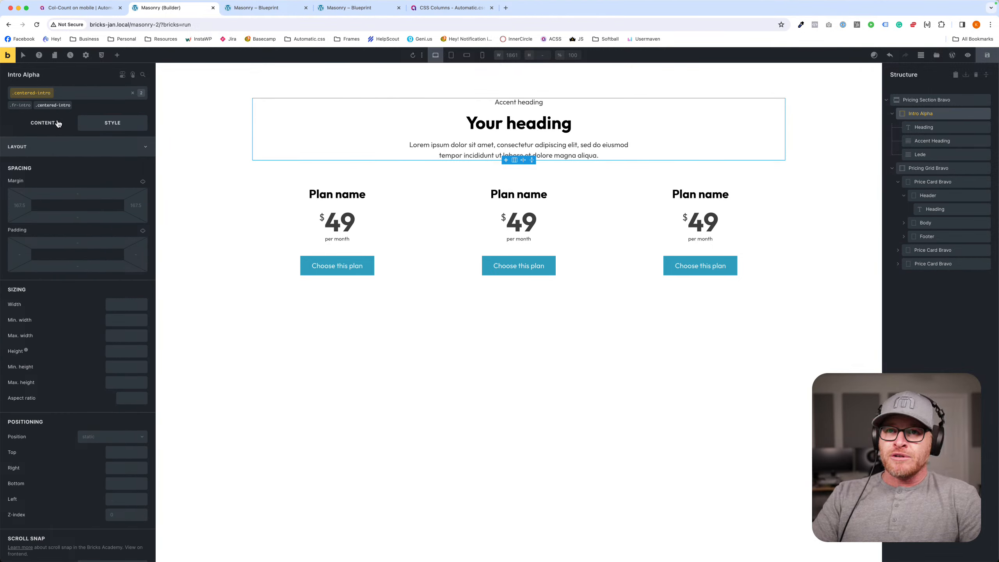
left_click(47, 149)
left_click(23, 186)
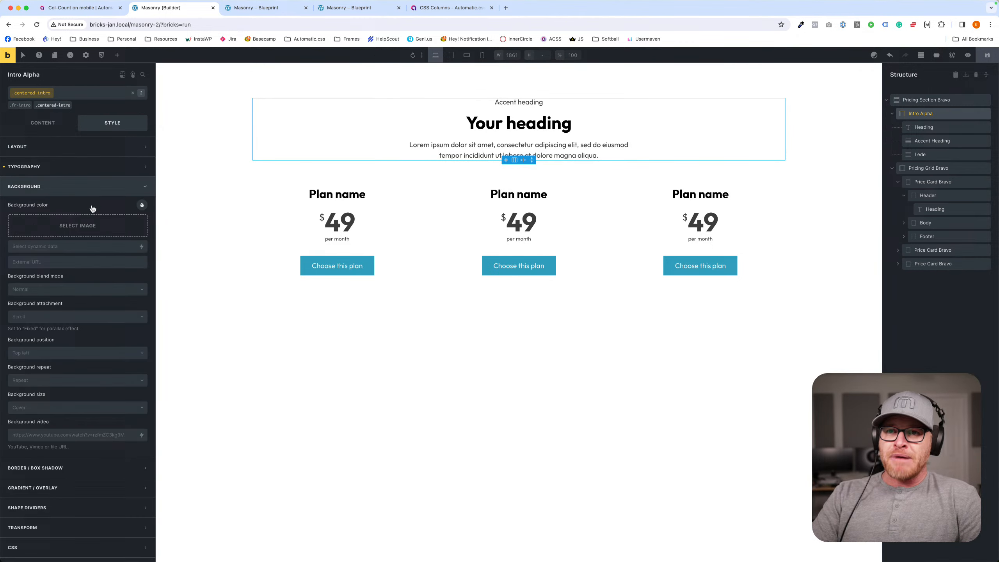
left_click(142, 205)
left_click(66, 254)
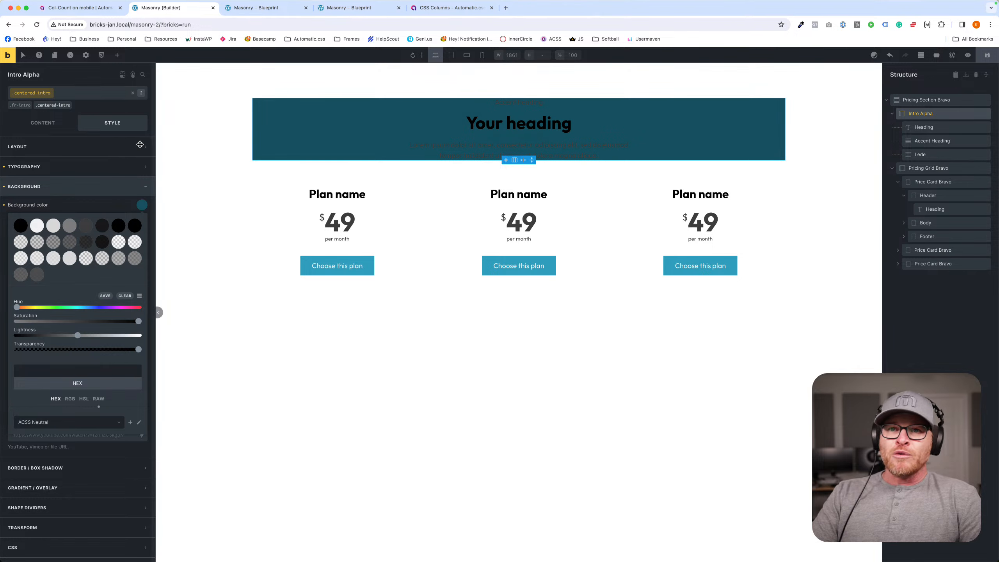
- Set the padding of the .centered-intro class to var(--space-m) on all sides
left_click(79, 138)
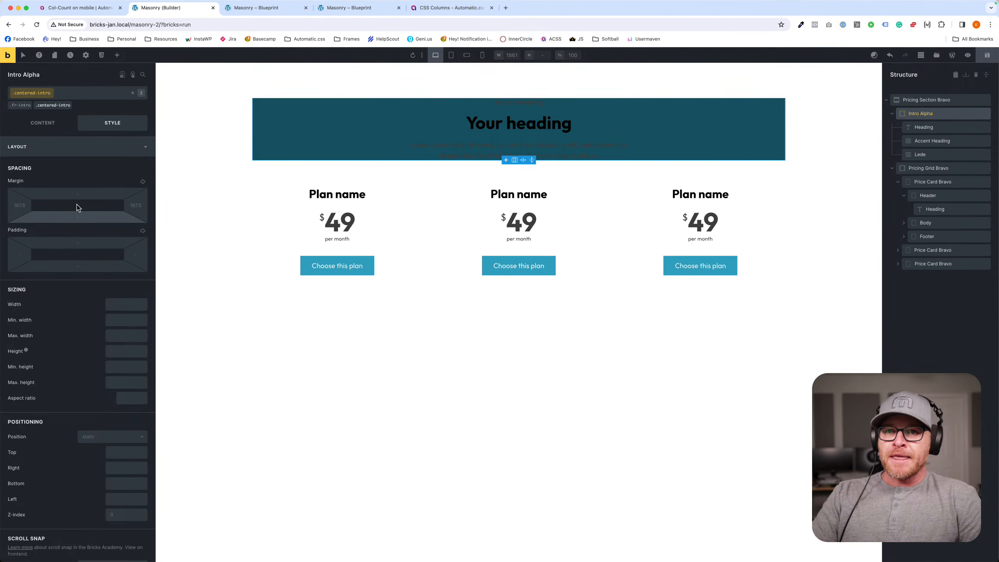
right_click(75, 195)
left_click(93, 171)
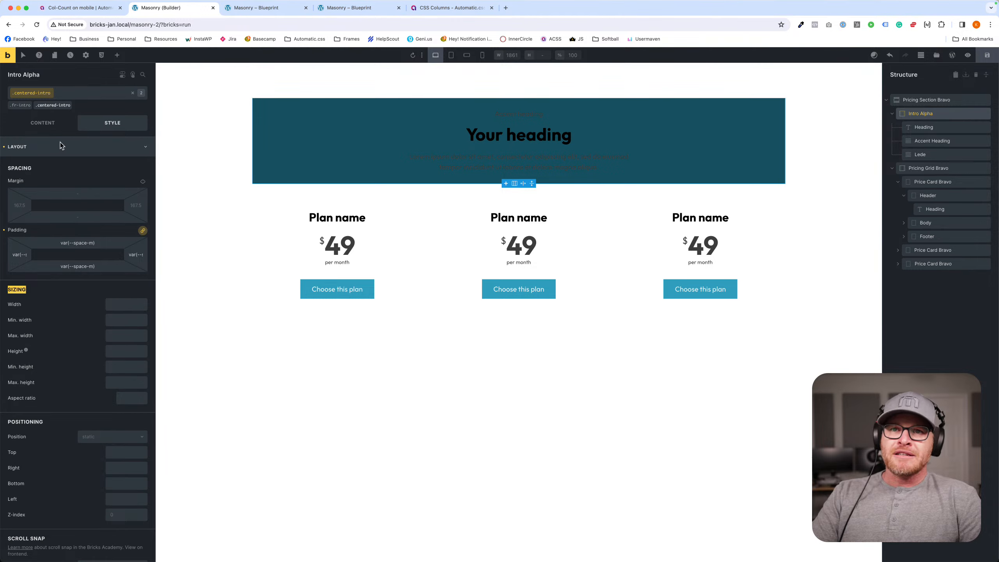
- Save the page and reload the builder
left_click(81, 147)
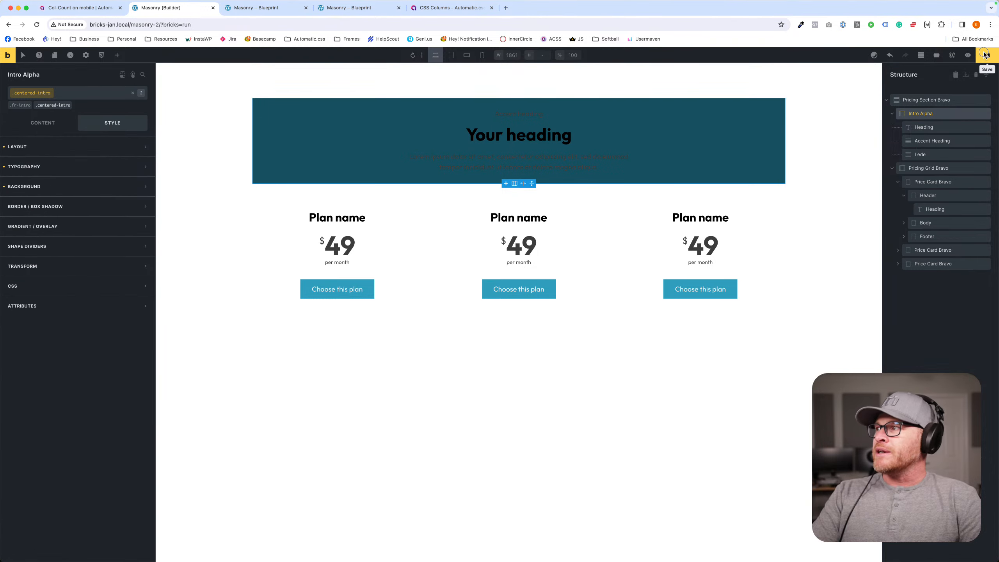
left_click(869, 122)
key("super+r")
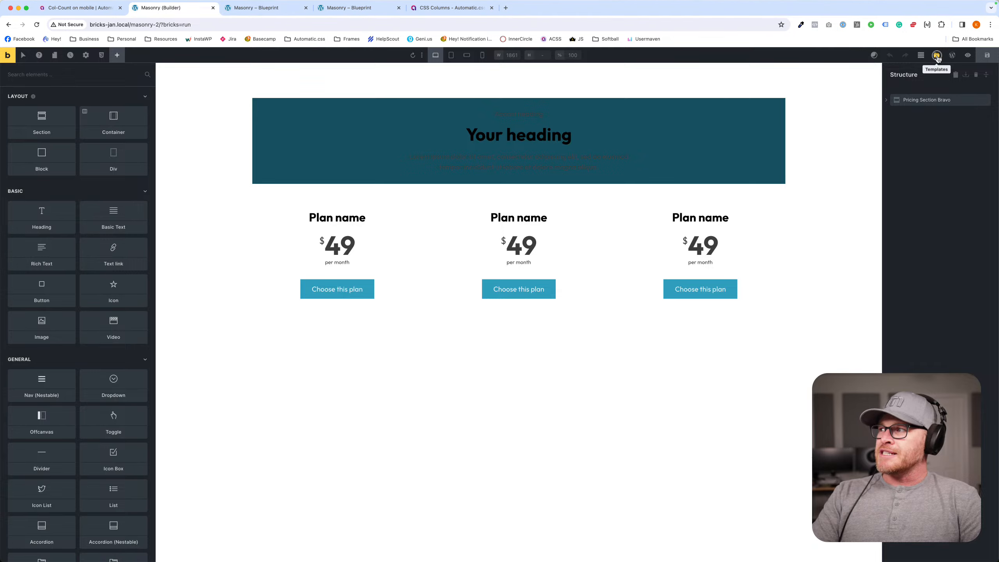
- Search the template library for "intro" and insert the centered Intro Alpha layout below the pricing section
left_click(937, 55)
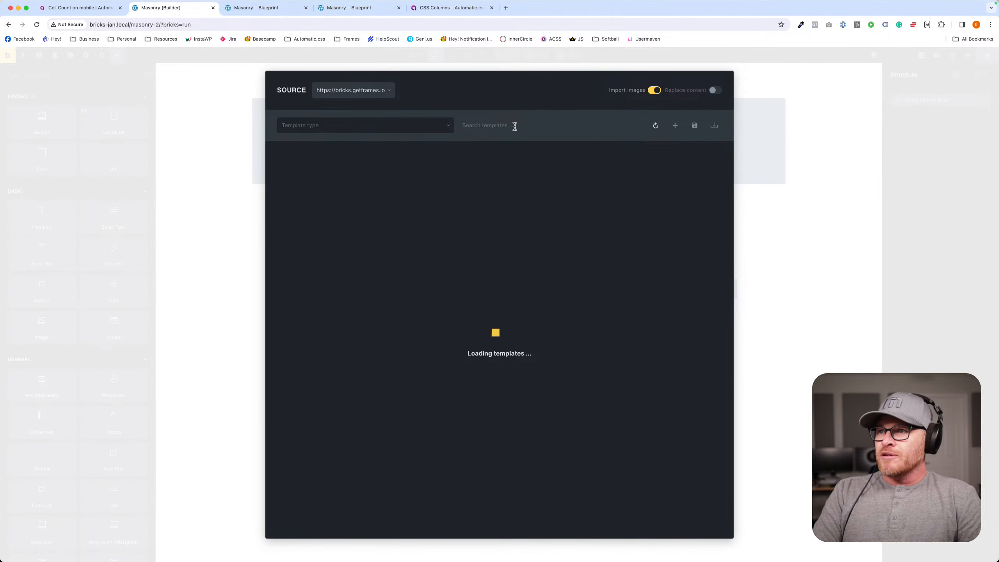
type("intro")
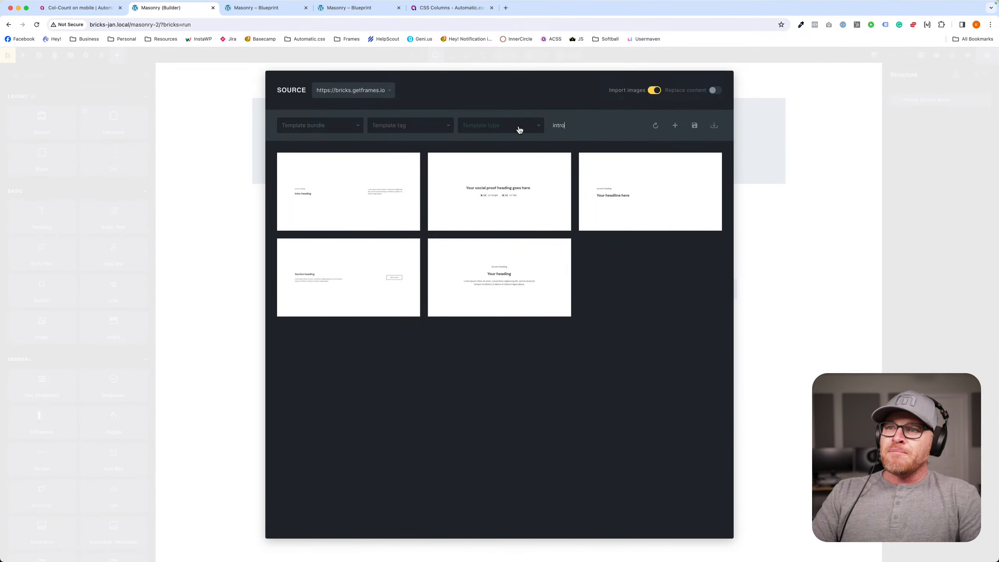
left_click(499, 283)
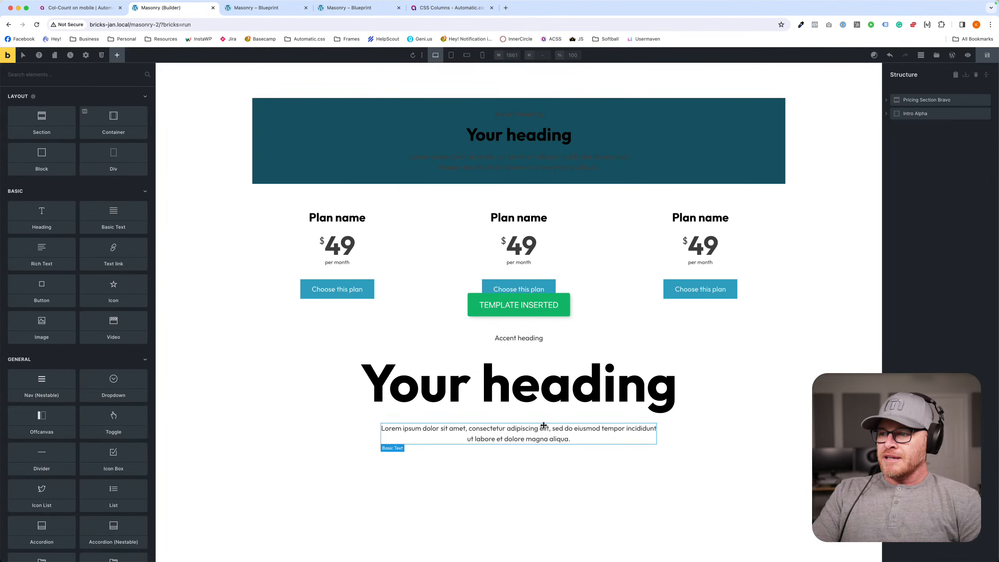
- Compare the classes on the newly inserted Intro Alpha and its heading with those on the pricing section's intro
left_click(702, 346)
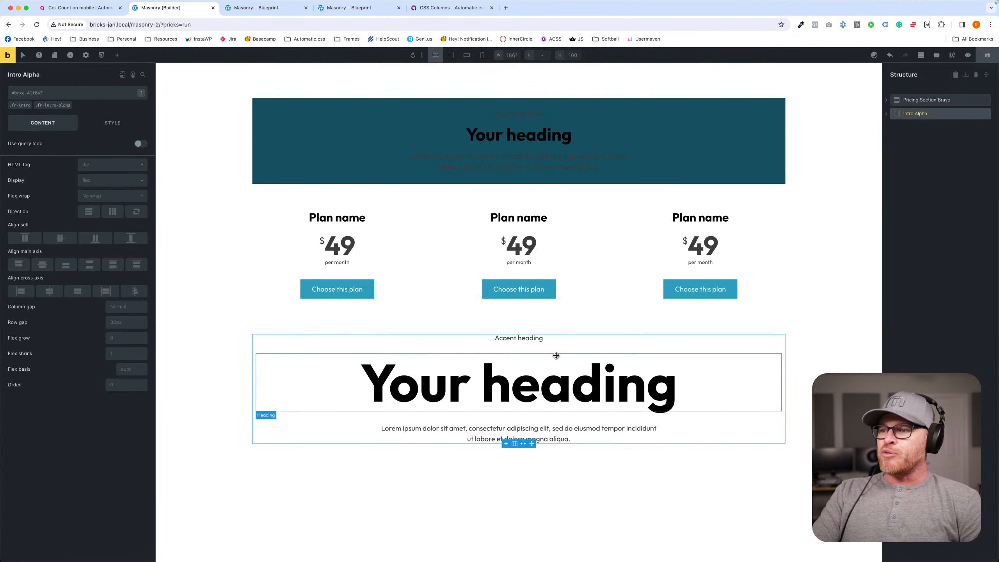
left_click(543, 376)
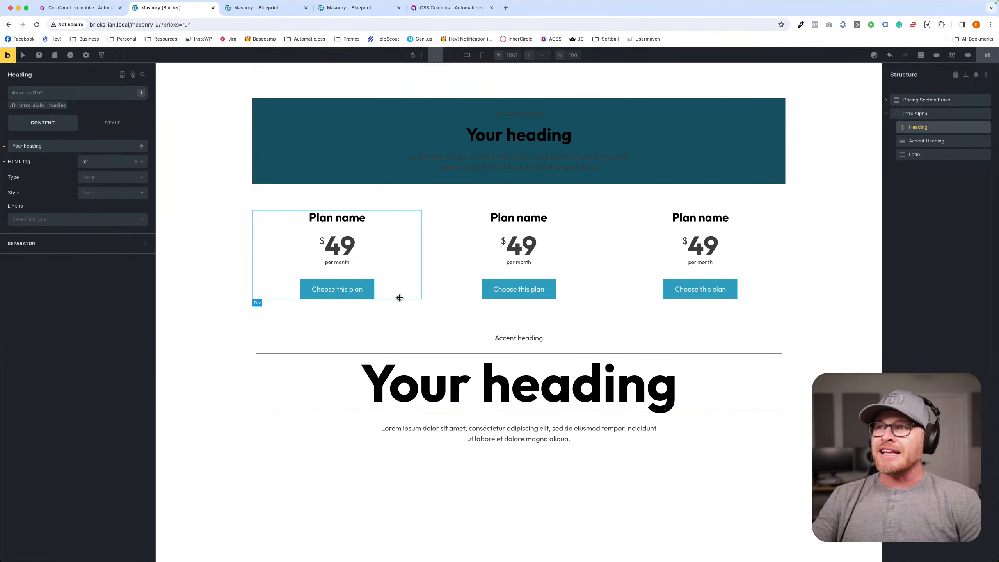
left_click(404, 111)
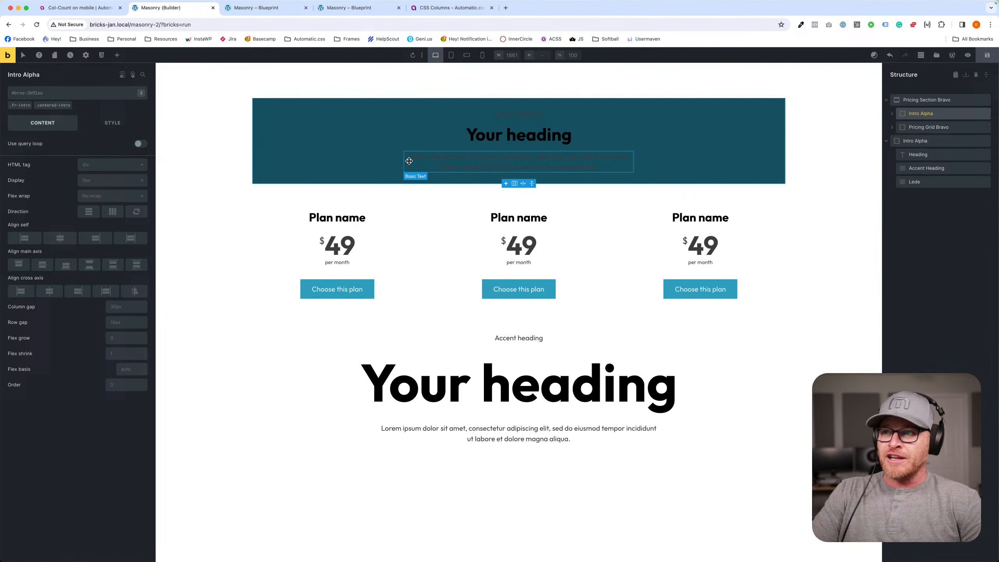
left_click(344, 393)
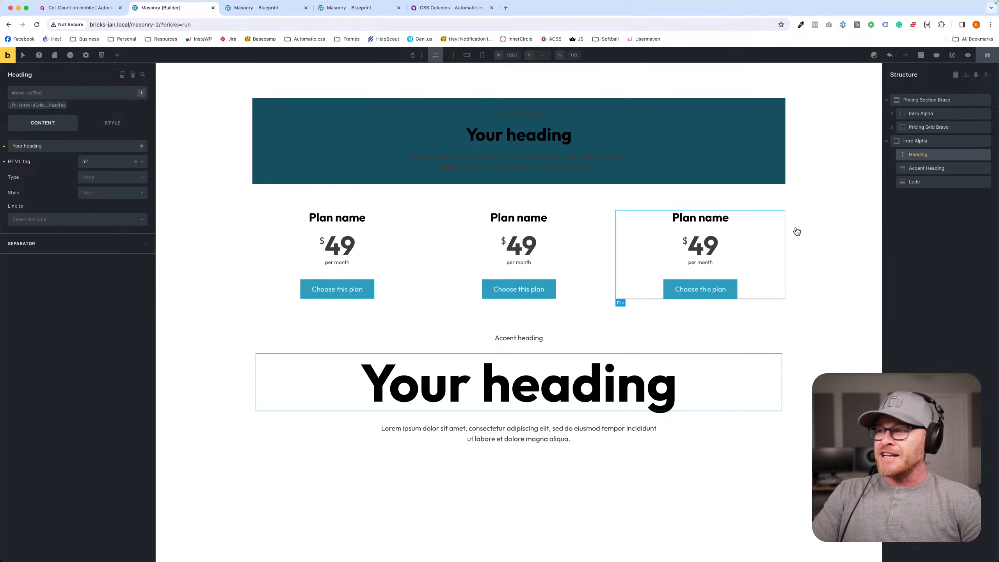
left_click(928, 140)
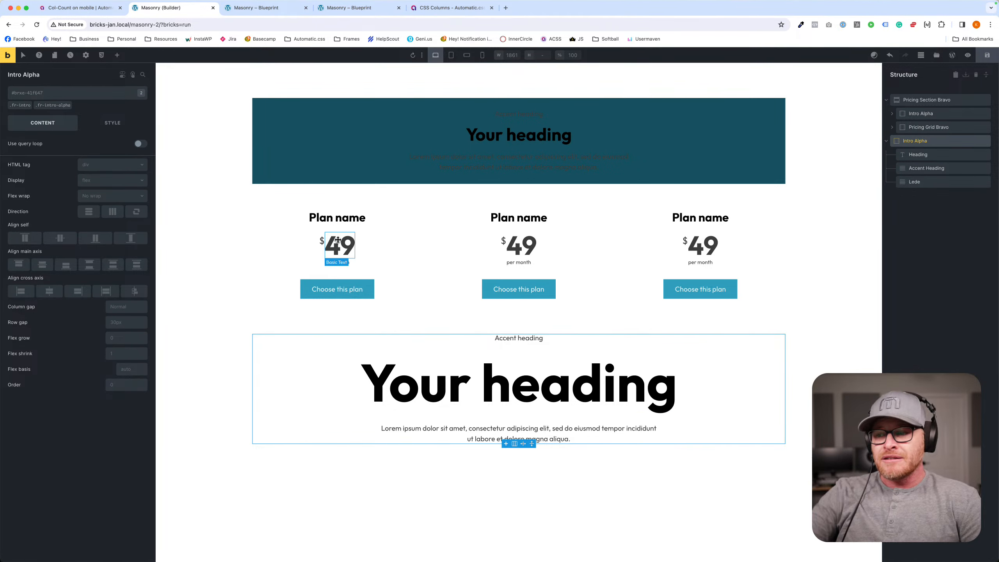
- Clear the font size from the new intro heading's .fr-intro-alpha__heading class and save the page
left_click(413, 402)
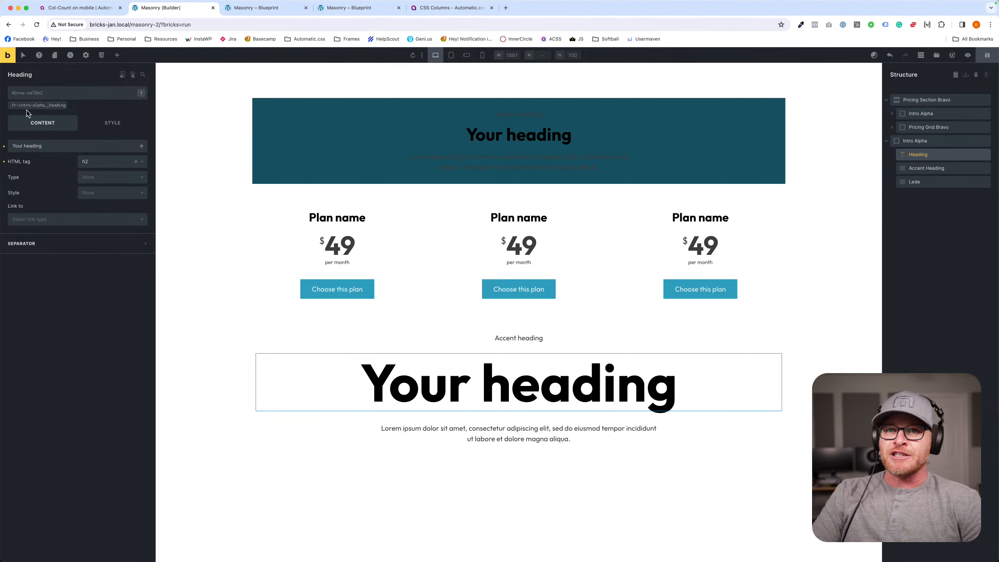
left_click(37, 105)
left_click(112, 123)
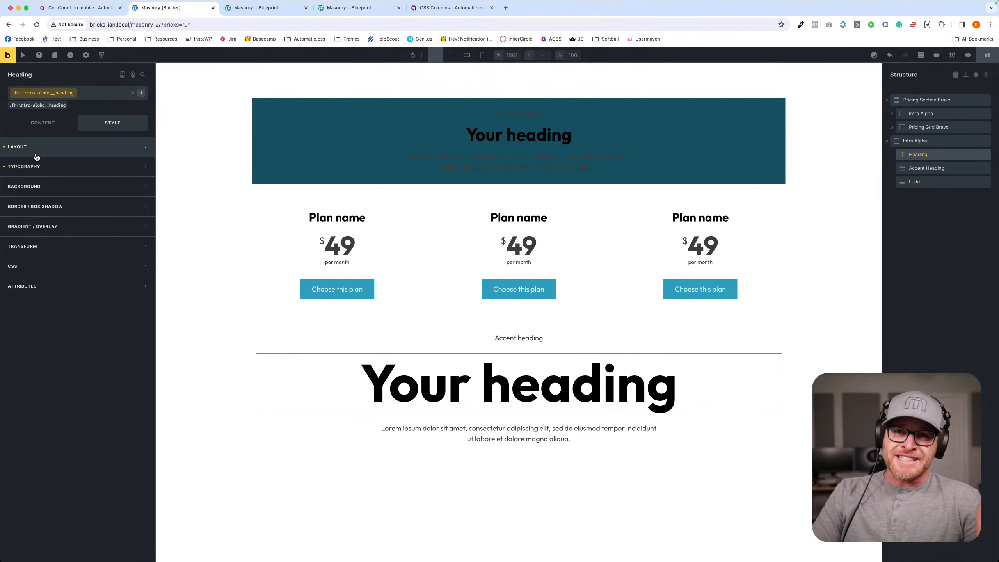
left_click(51, 167)
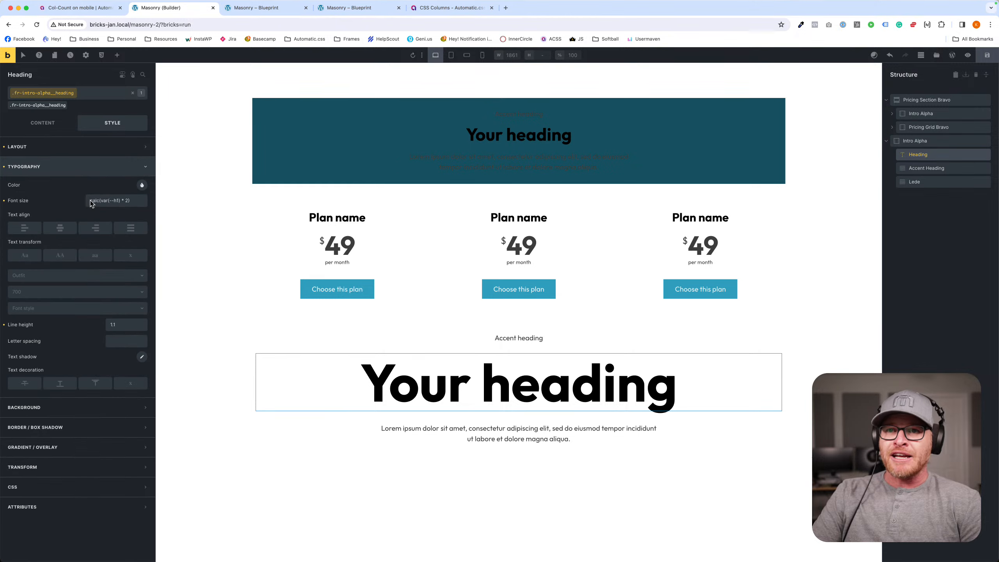
left_click(6, 201)
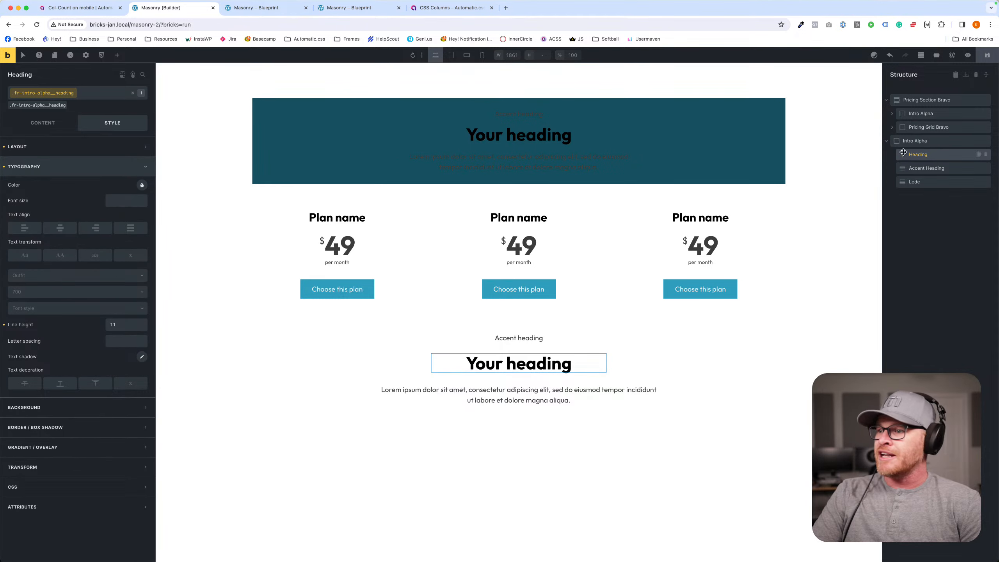
left_click(795, 289)
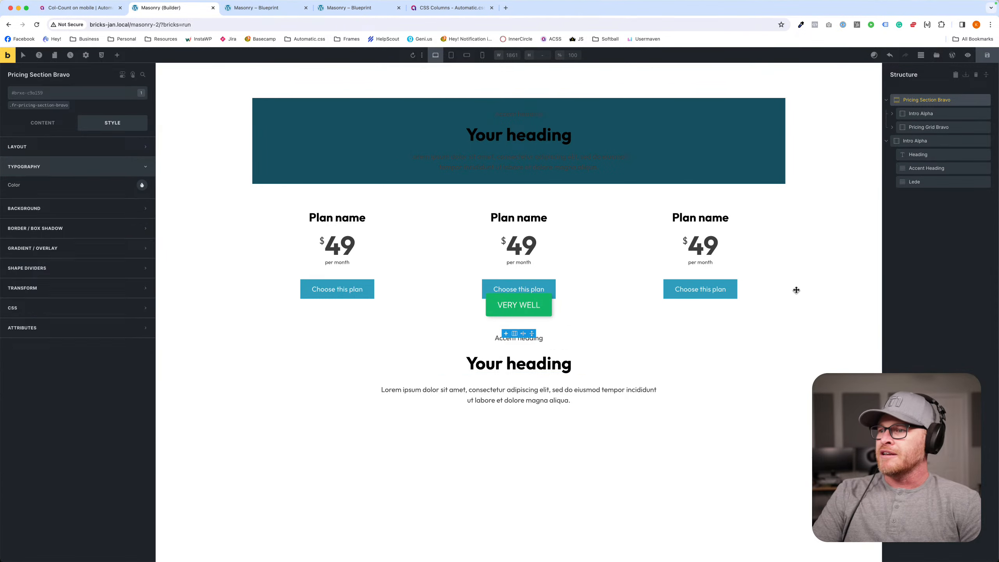
- Delete the Intro Alpha container below the pricing section, leaving its class names unapplied
left_click(384, 358)
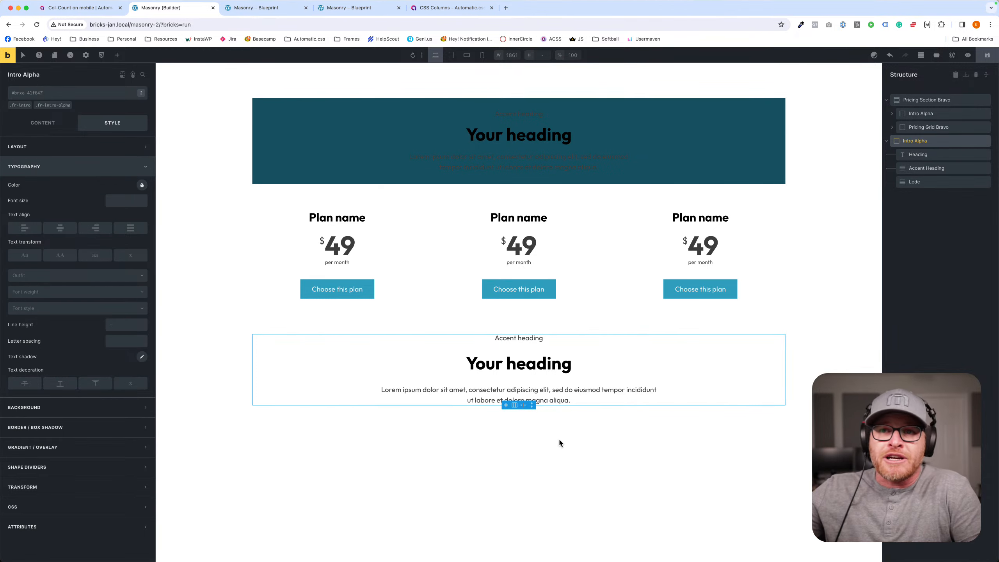
left_click(970, 141)
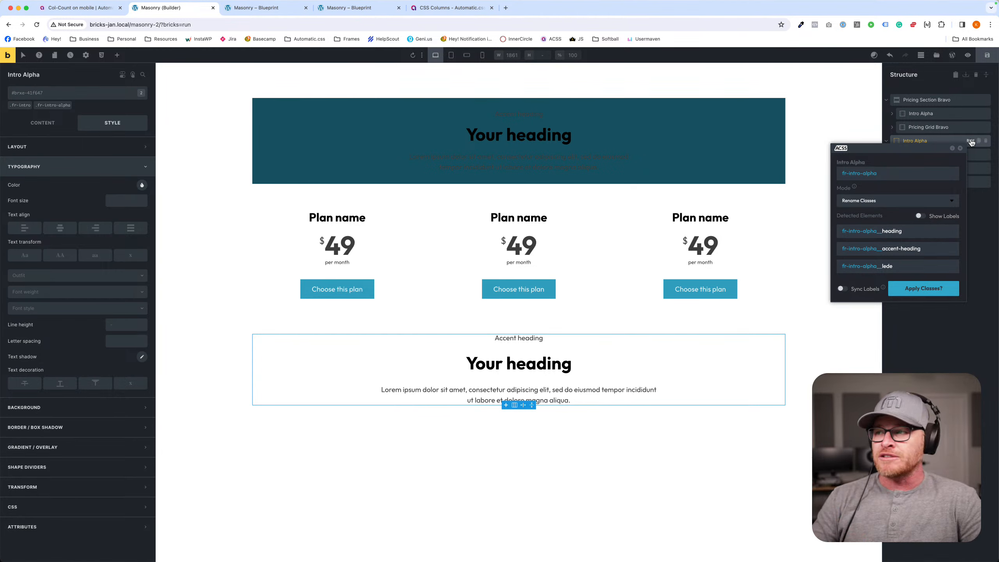
left_click(960, 148)
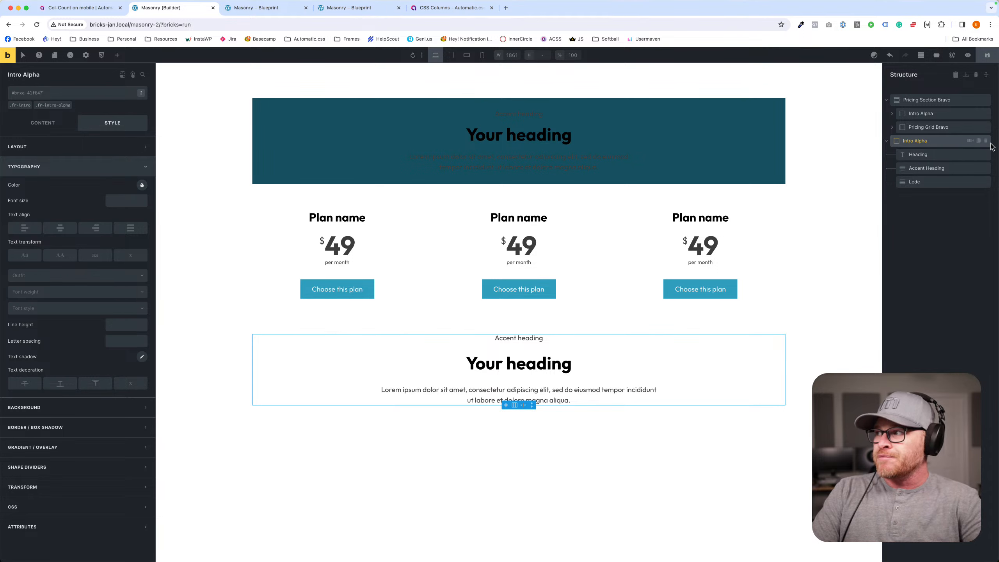
left_click(985, 141)
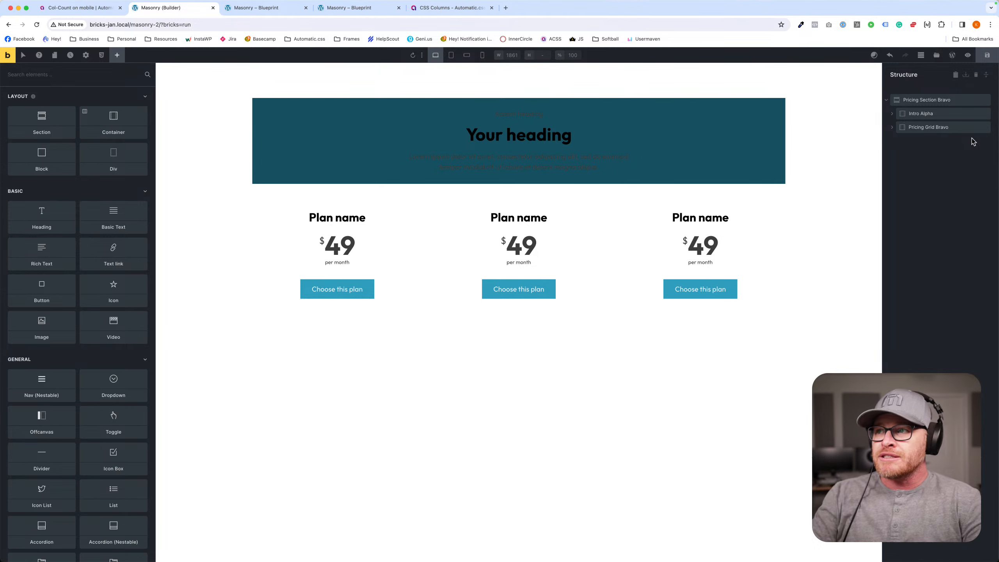
- Clear the background and padding from the .centered-intro class on the pricing section's intro
left_click(314, 138)
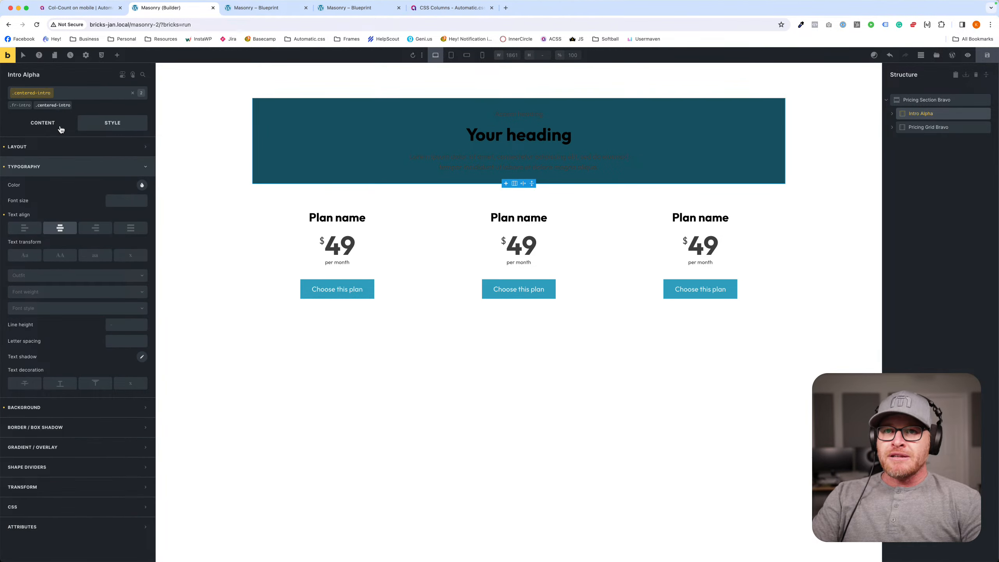
left_click(24, 167)
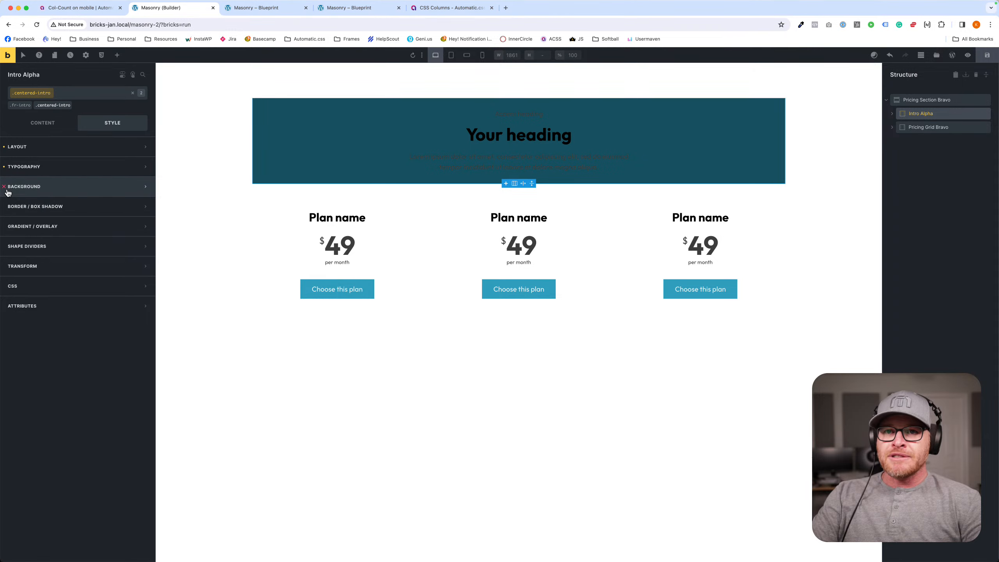
left_click(4, 187)
left_click(12, 167)
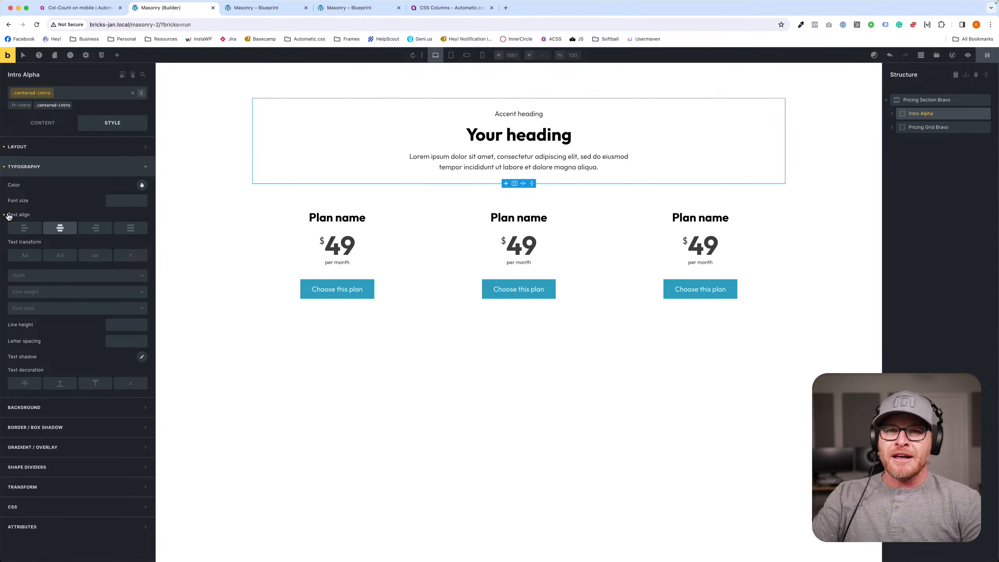
left_click(21, 167)
left_click(48, 148)
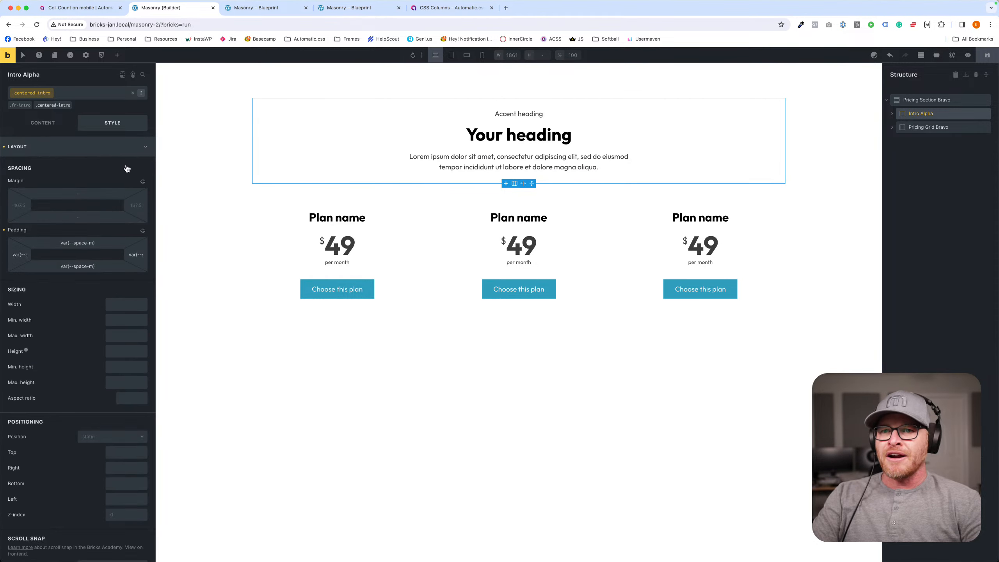
left_click(3, 230)
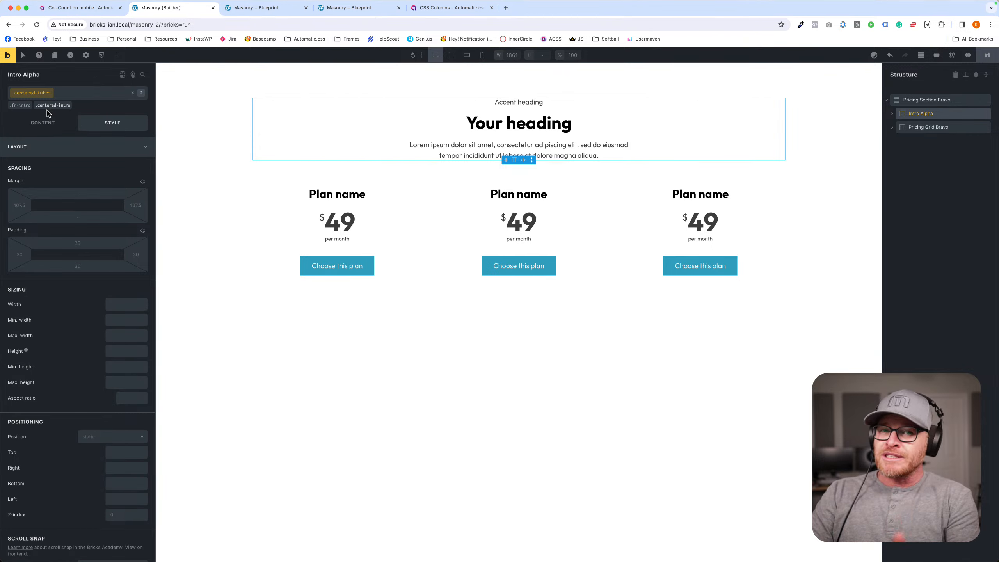
- Rename the pricing section's Intro Alpha element to Centered Intro in the structure
double_click(918, 112)
key("BackSpace")
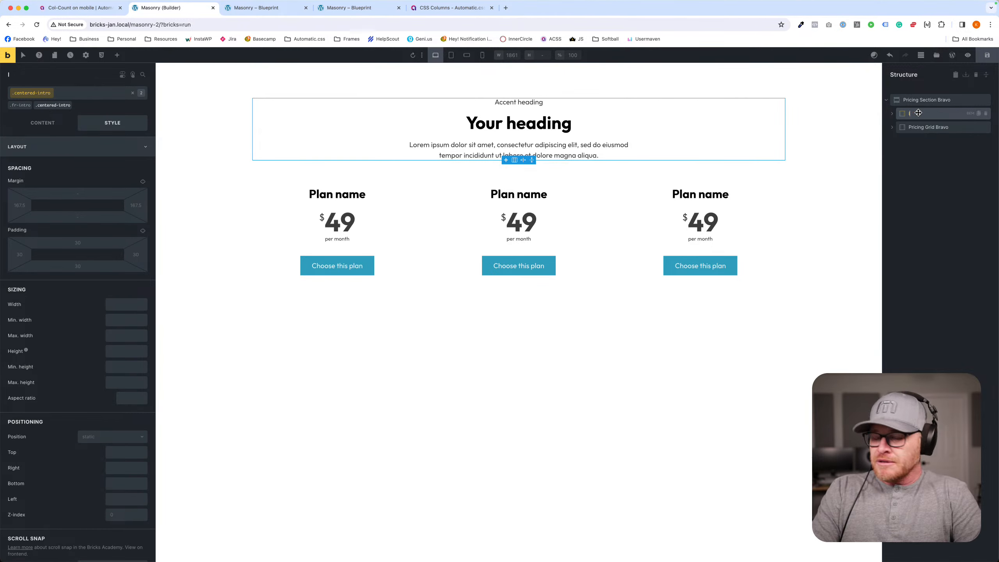
type("Intro")
key("super+a")
type("Centered")
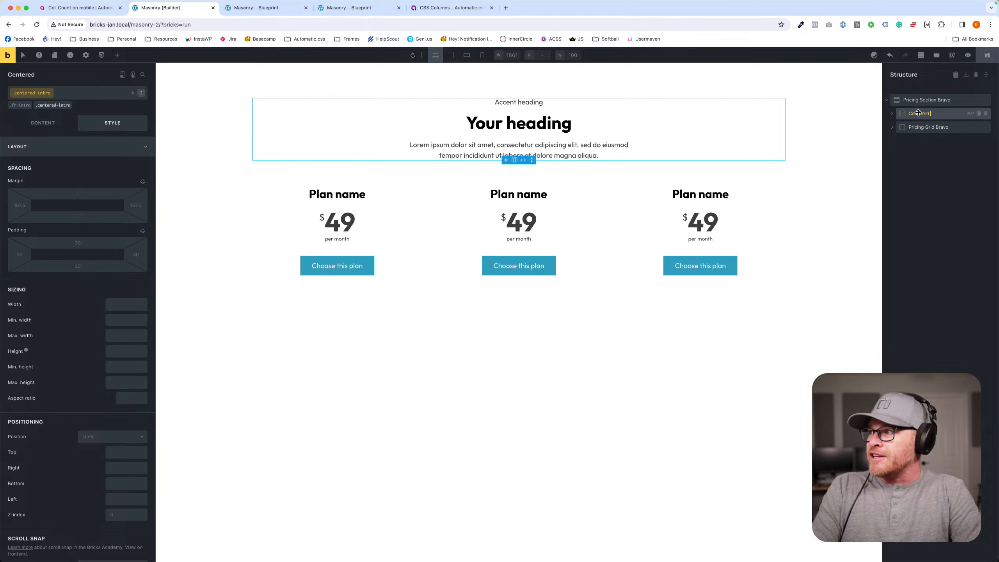
- Save the Centered Intro element as a template named Centered Intro under My templates
right_click(948, 114)
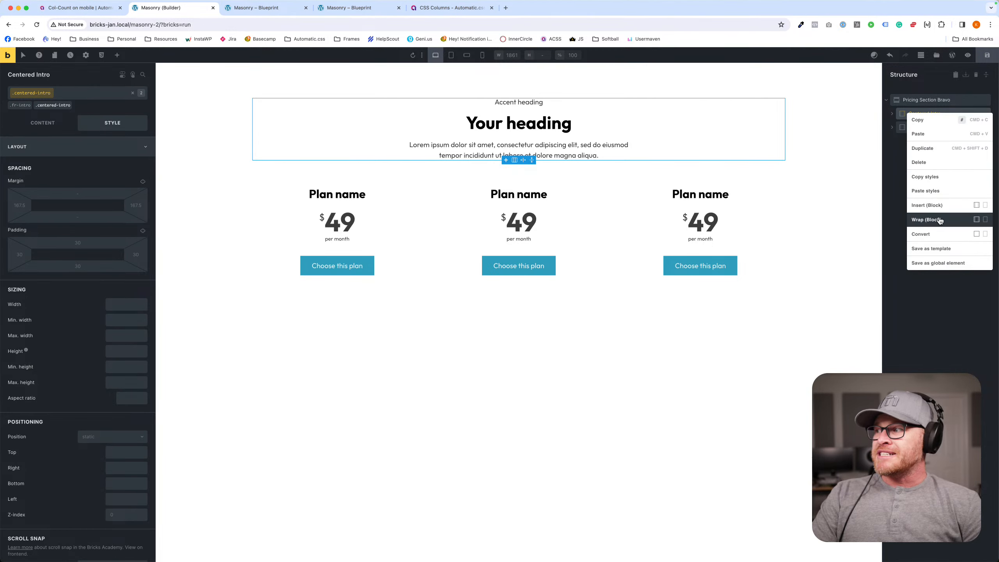
left_click(935, 249)
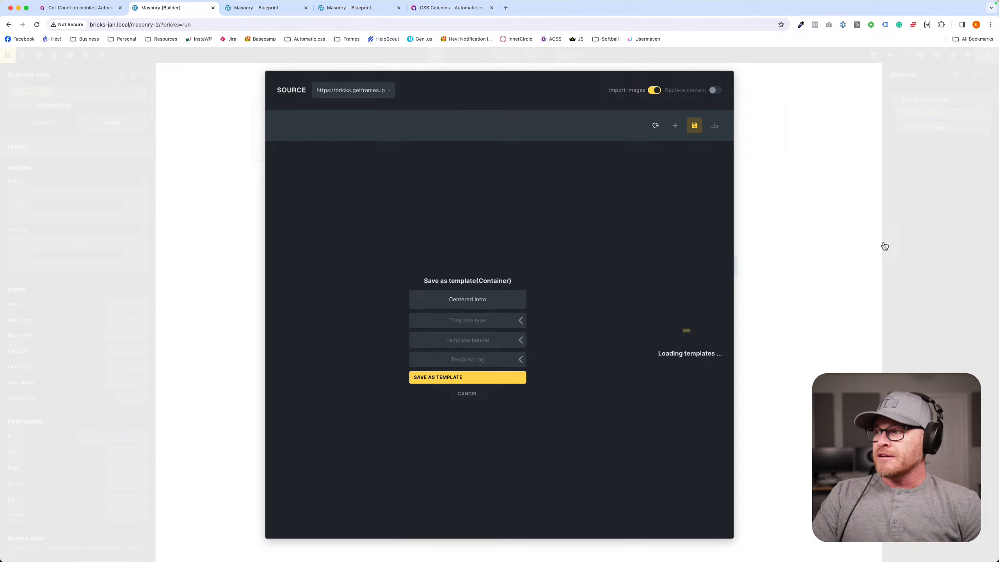
left_click(361, 100)
left_click(356, 107)
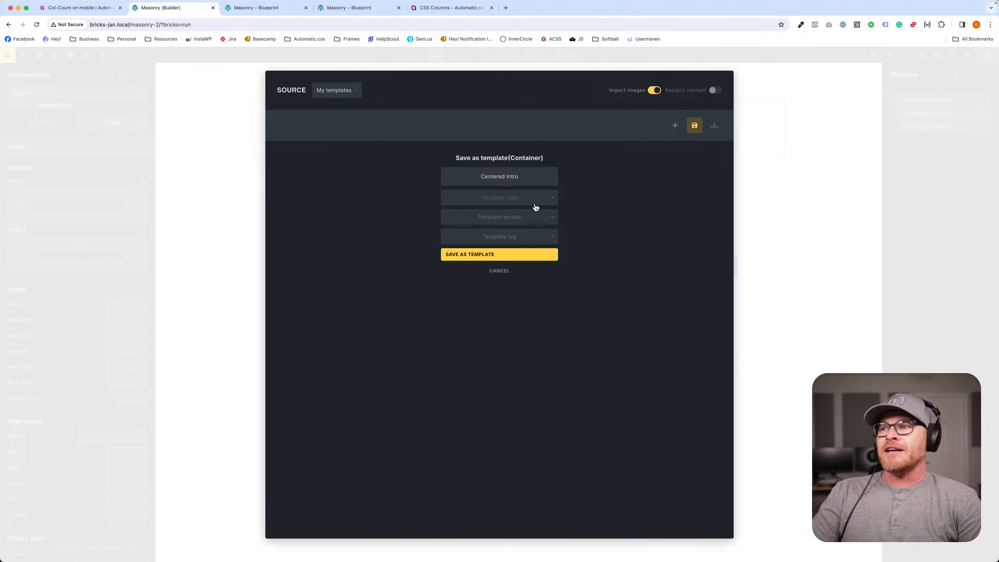
left_click(483, 254)
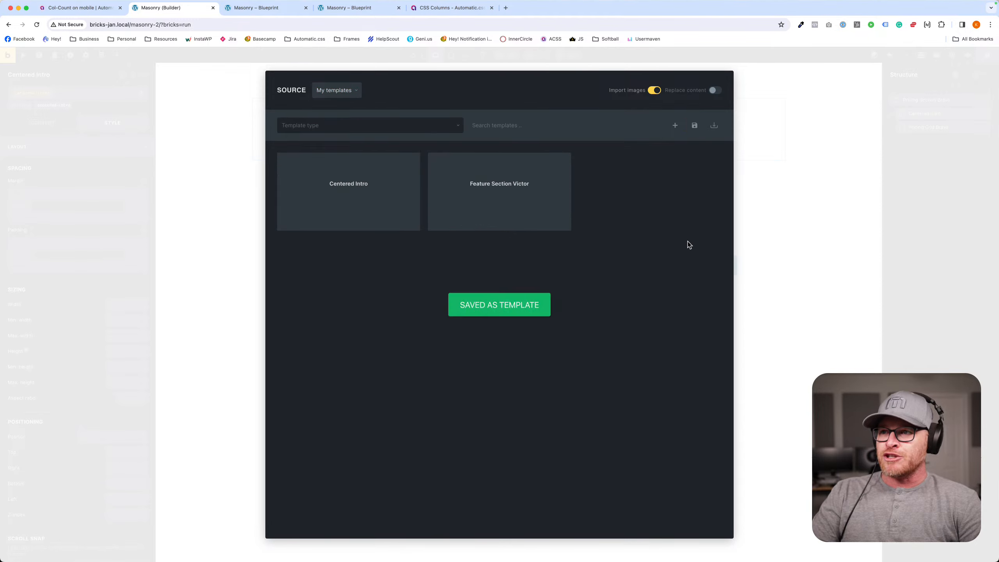
mouse_move(348, 184)
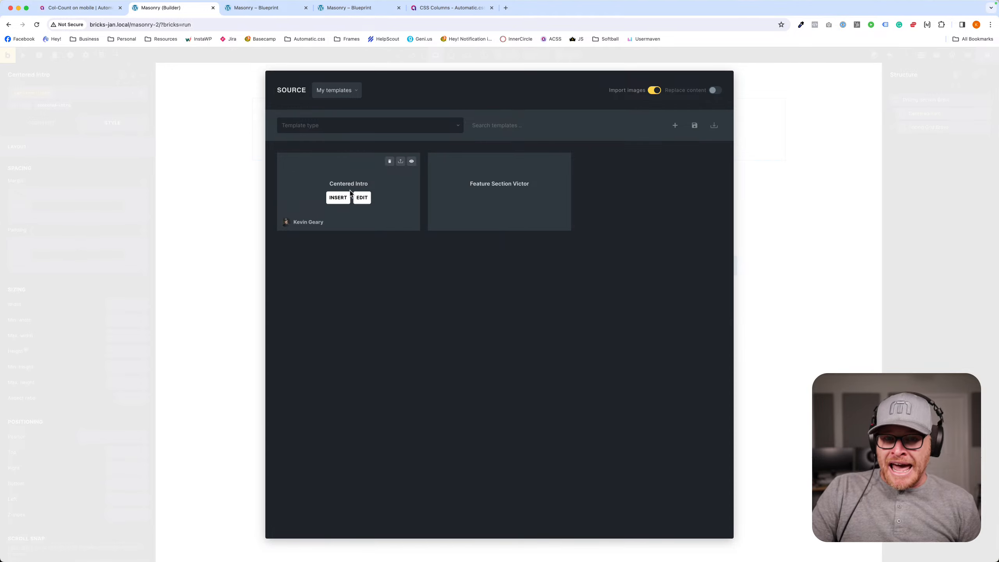
left_click(335, 91)
left_click(326, 139)
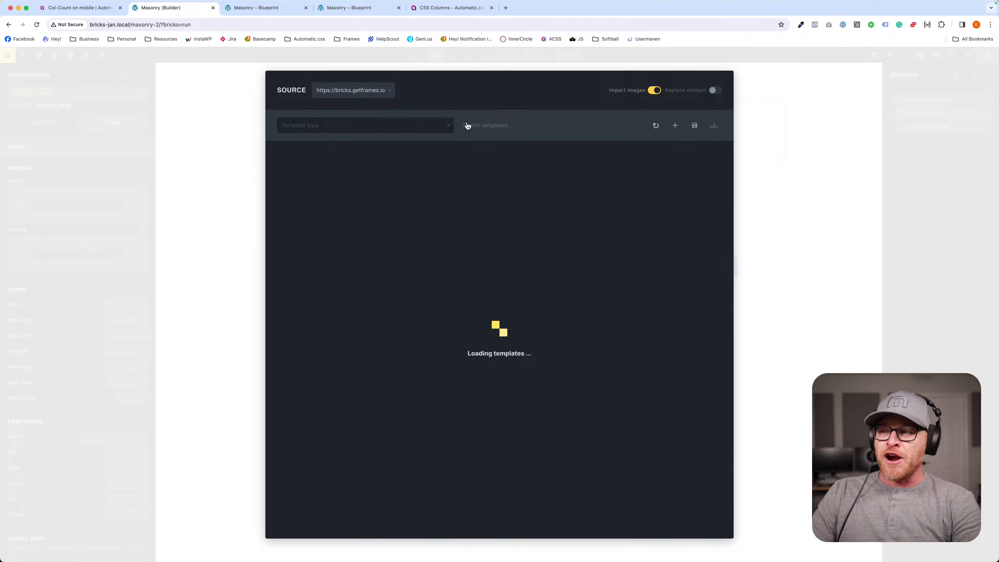
left_click(527, 124)
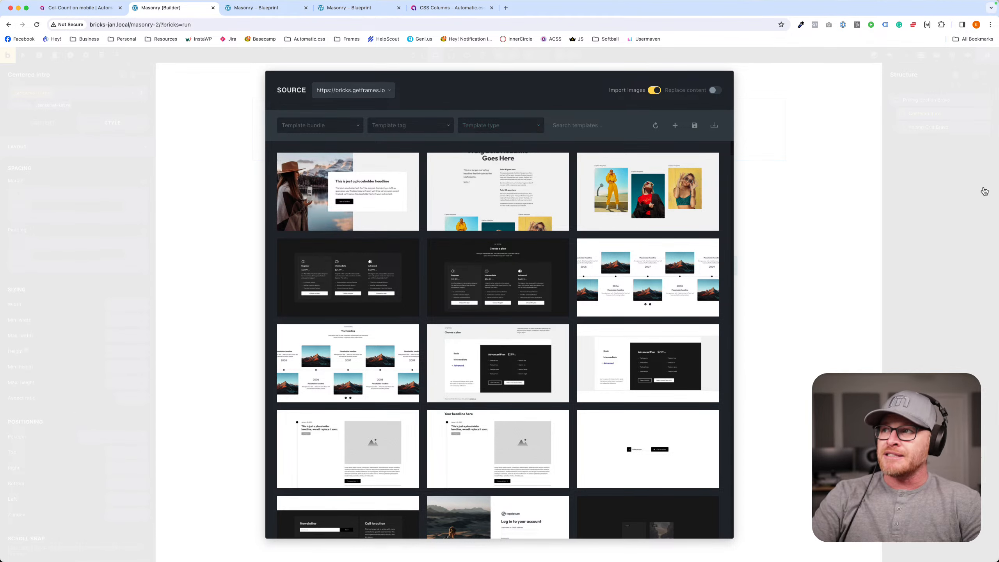
left_click(864, 162)
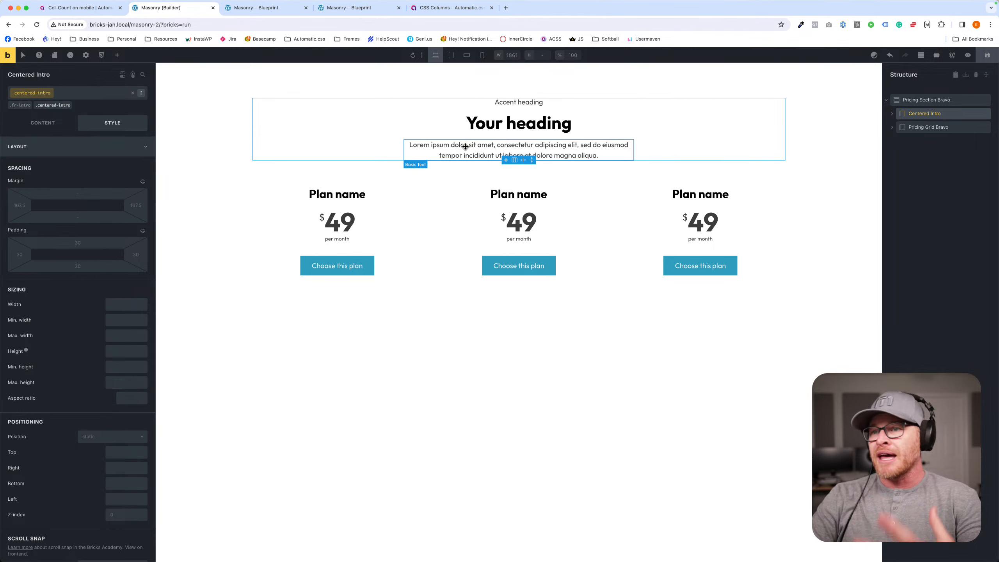
- Compare the price cards' classes and look up the price-card-bravo classes, including header and body, in the global class manager
left_click(297, 216)
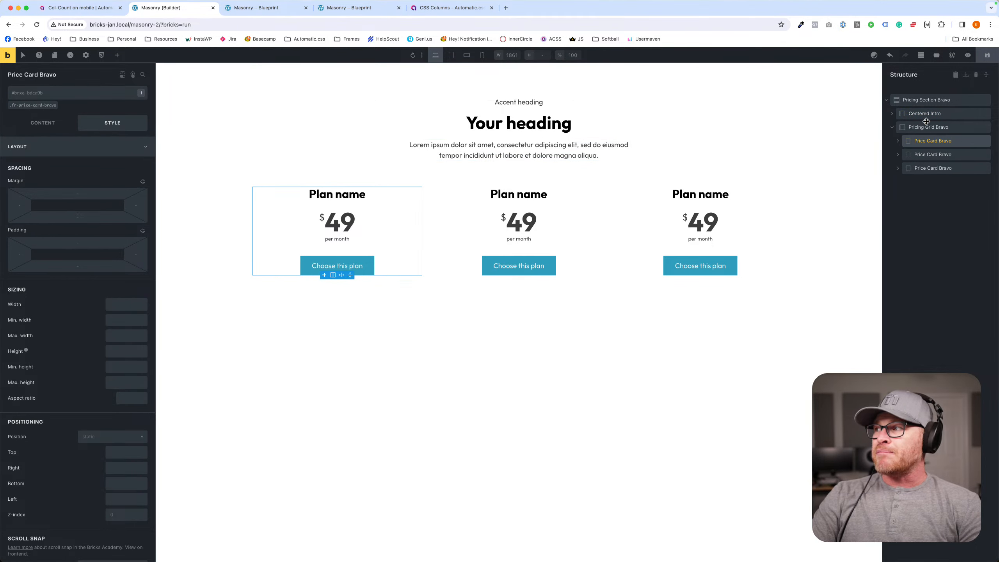
left_click(926, 168)
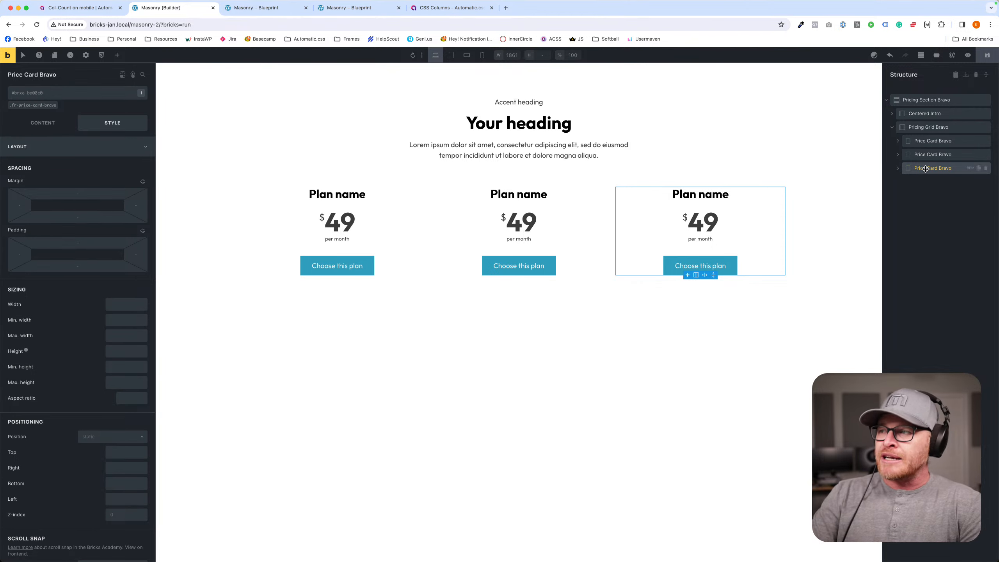
left_click(967, 142)
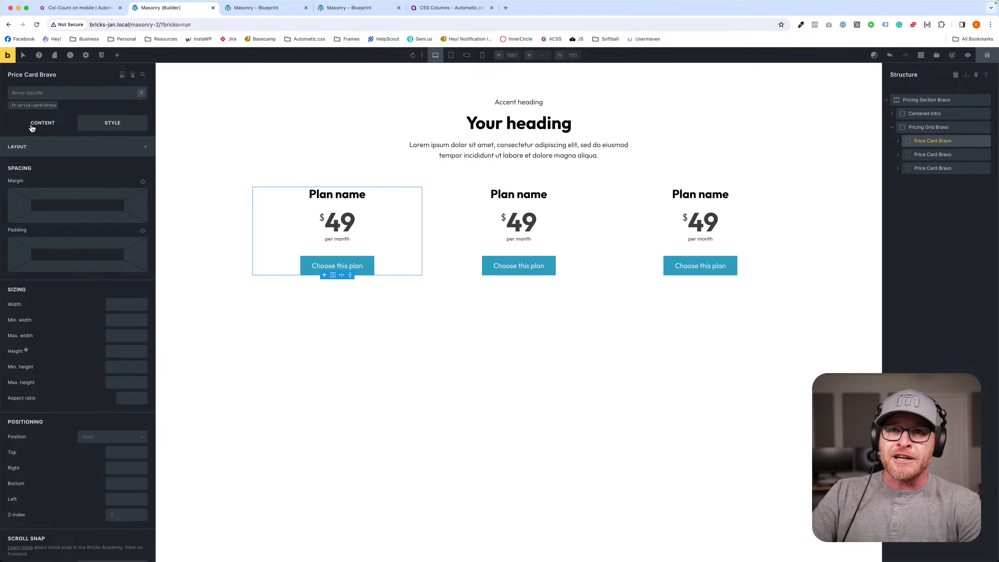
left_click(101, 57)
left_click(262, 129)
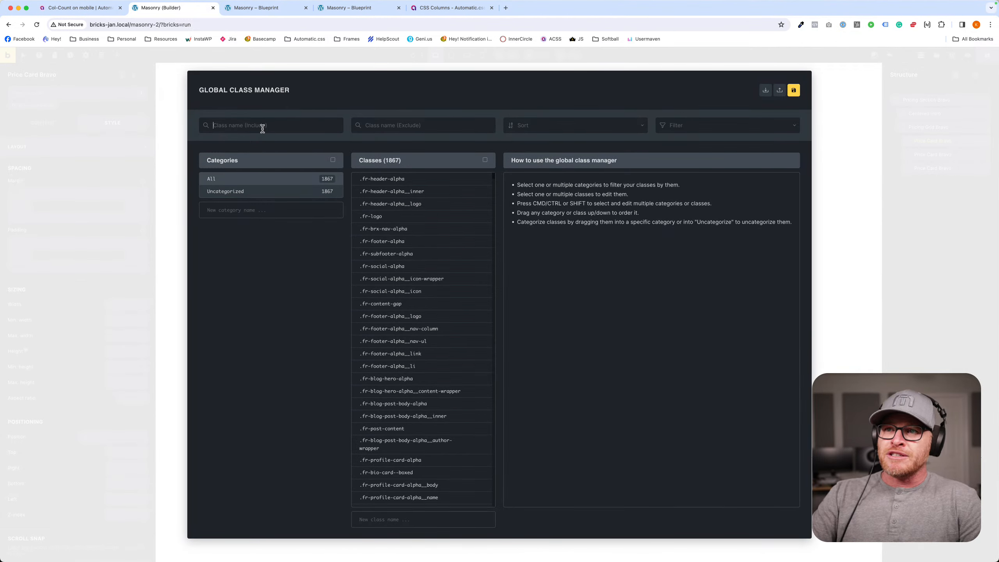
type("price-card-bravo")
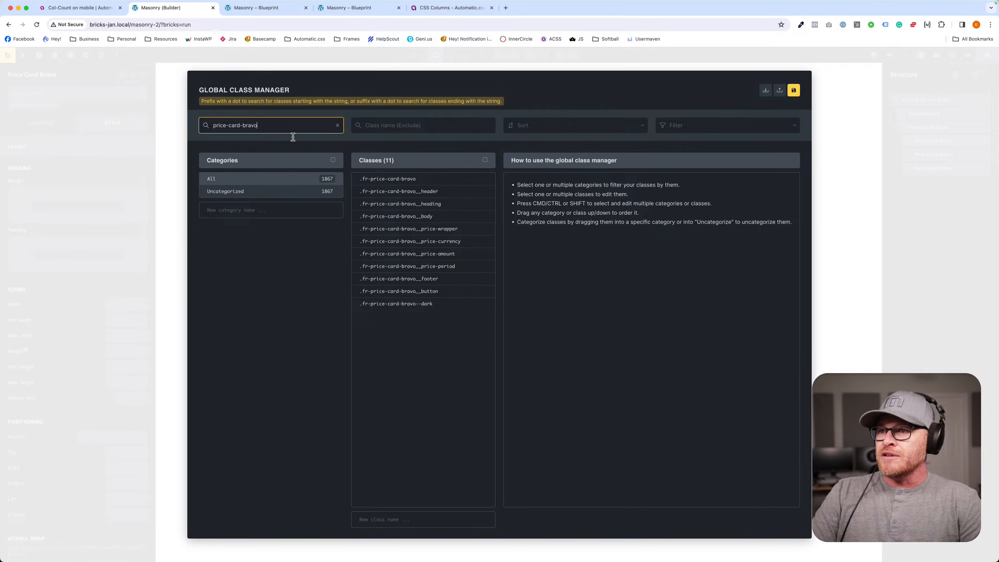
left_click(444, 180)
left_click(470, 204)
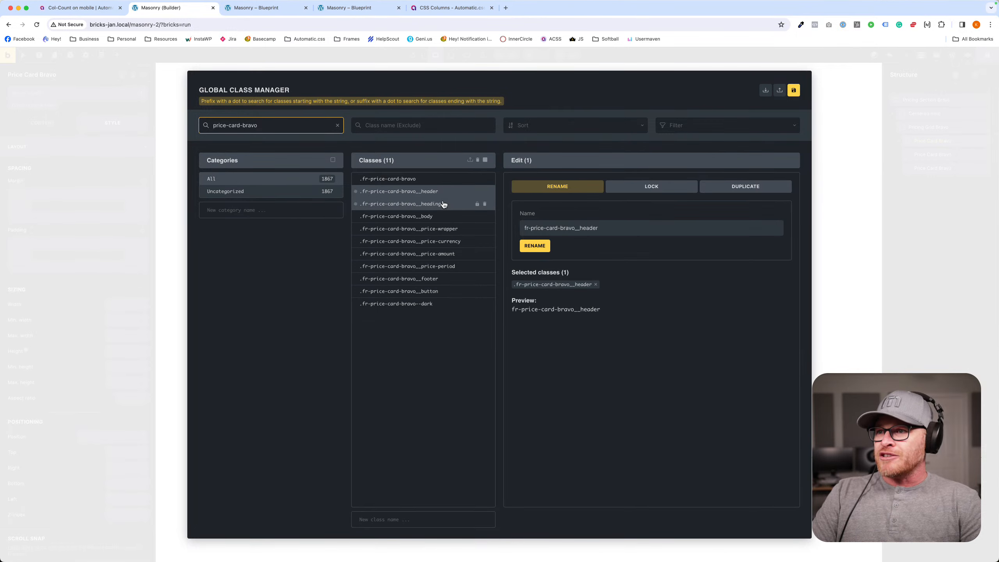
left_click(442, 217)
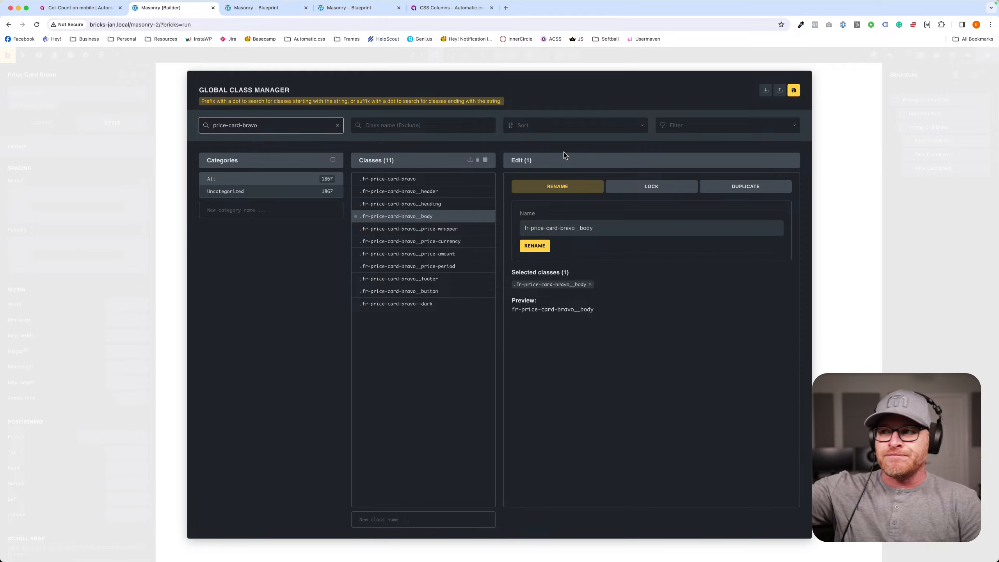
left_click(837, 136)
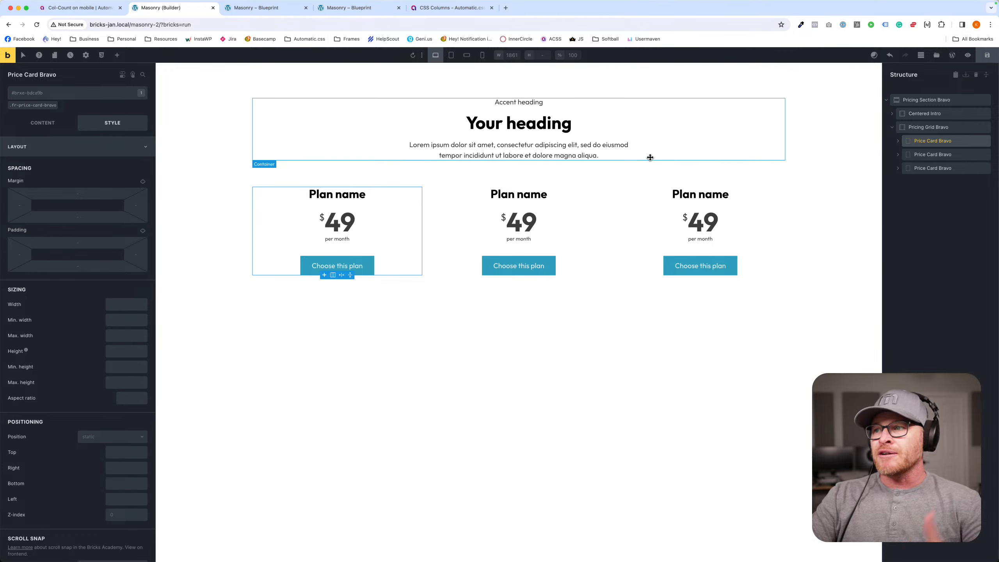
- Delete the Pricing Grid Bravo, the Centered Intro and the emptied Pricing Section Bravo, and save the page
left_click(982, 59)
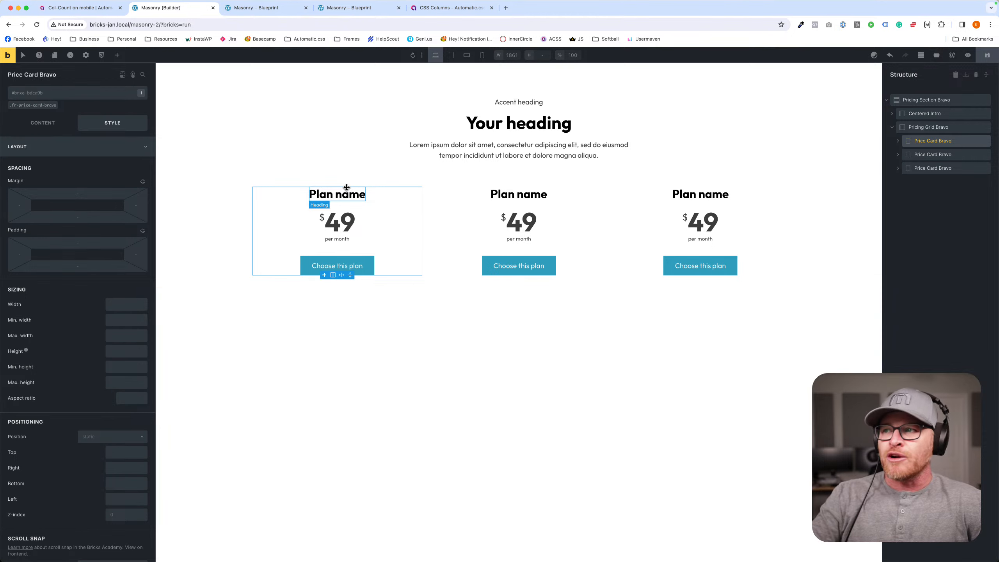
left_click(810, 194)
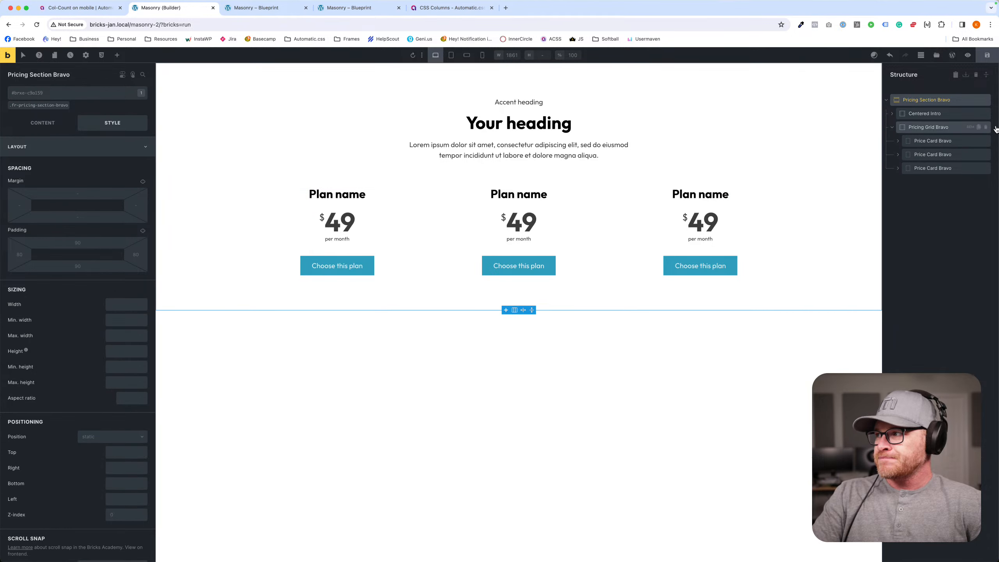
left_click(985, 127)
left_click(985, 113)
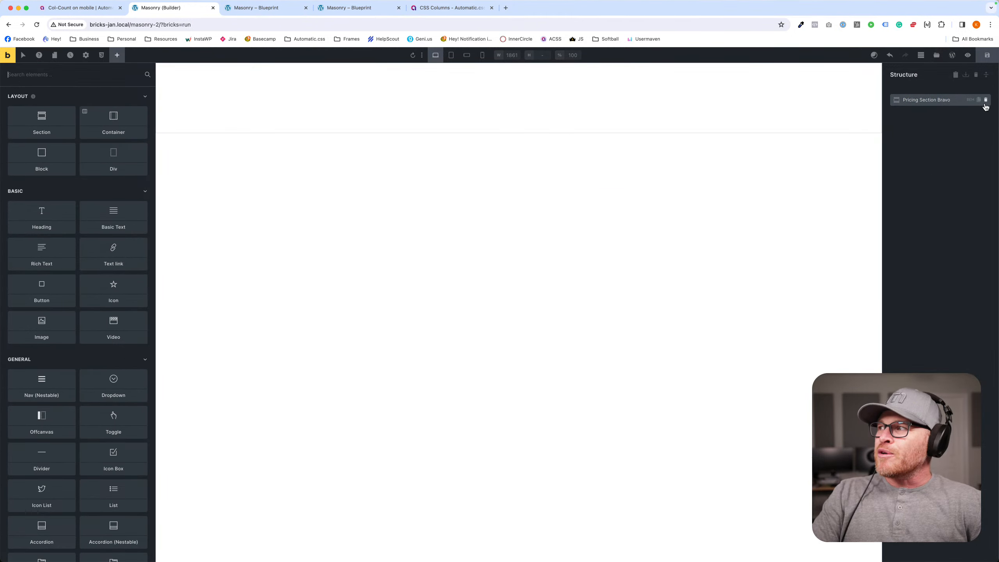
left_click(985, 100)
left_click(987, 56)
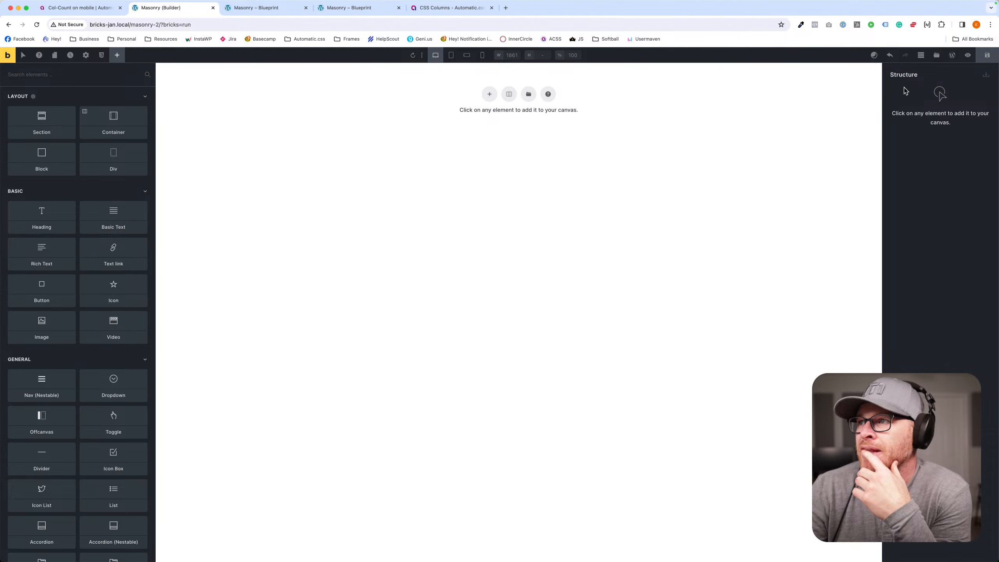
- Insert the Profile Section Delta layout with its eight-person grid from the Profile bundle of the Frames template library
left_click(936, 55)
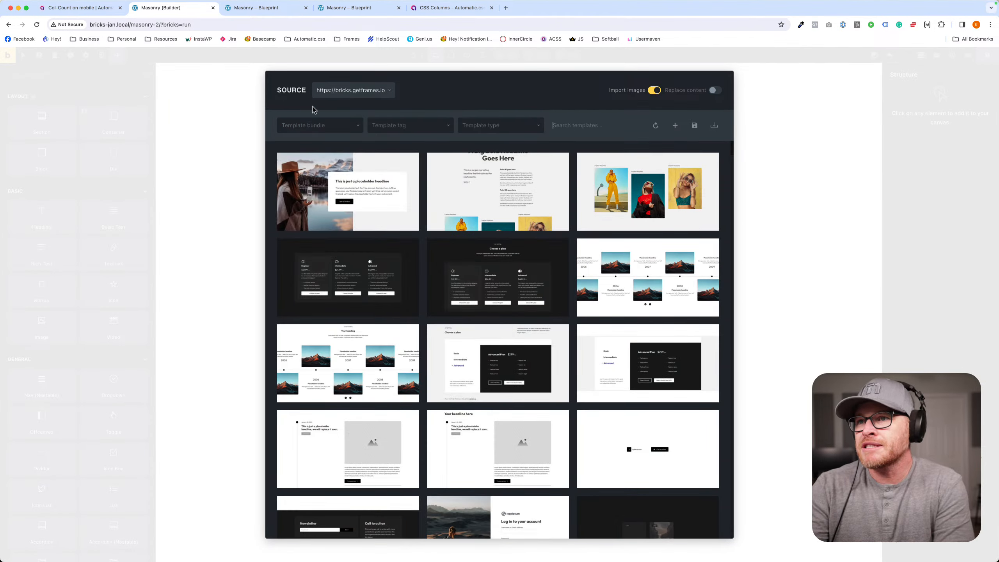
left_click(317, 125)
scroll(334, 202, "down", 6)
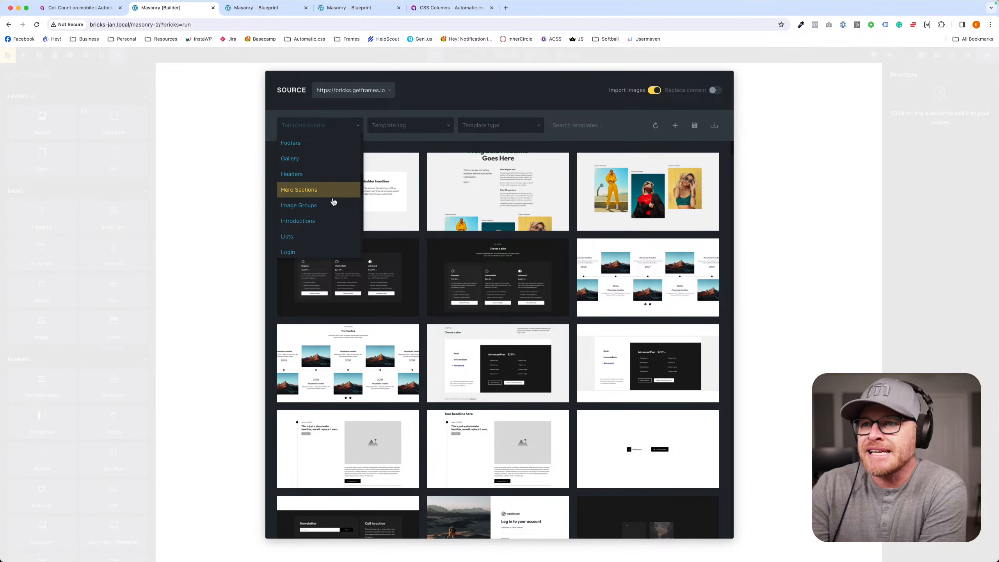
scroll(334, 201, "down", 3)
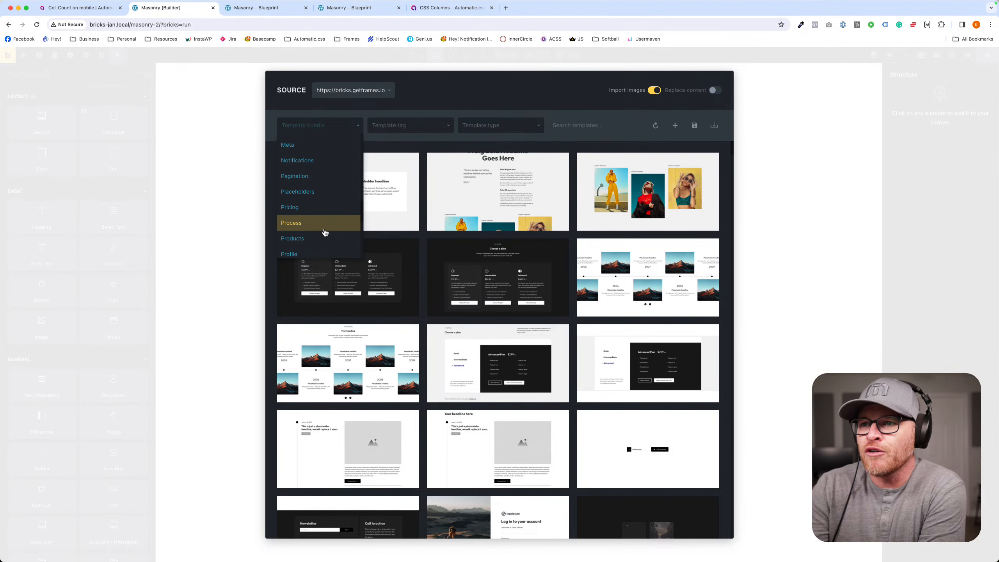
left_click(320, 228)
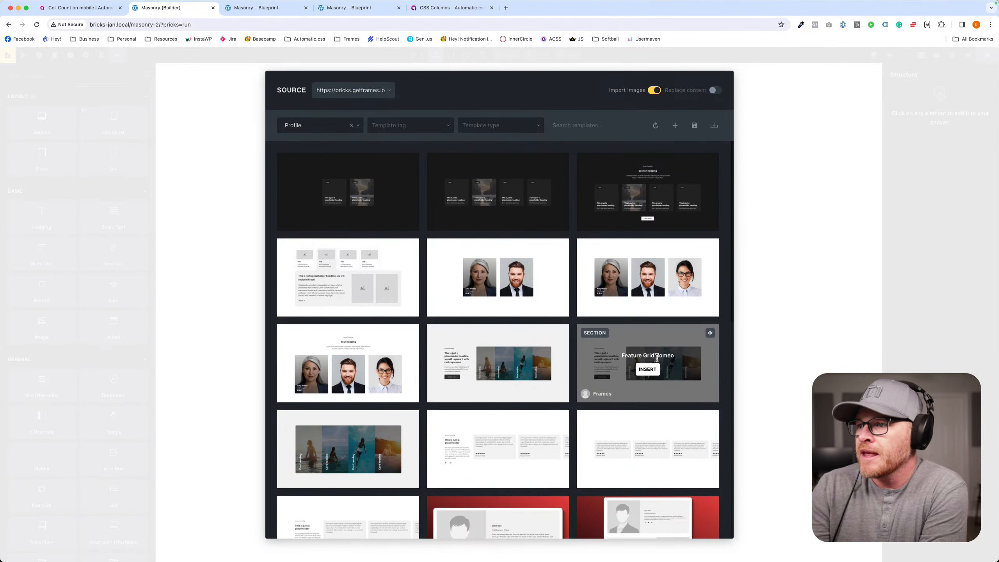
scroll(653, 356, "down", 3)
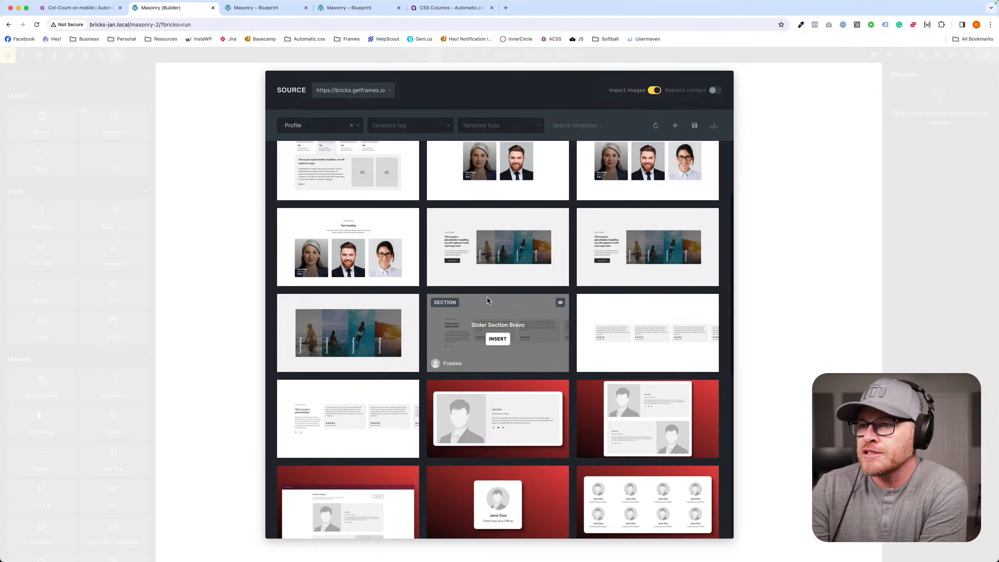
scroll(495, 307, "down", 4)
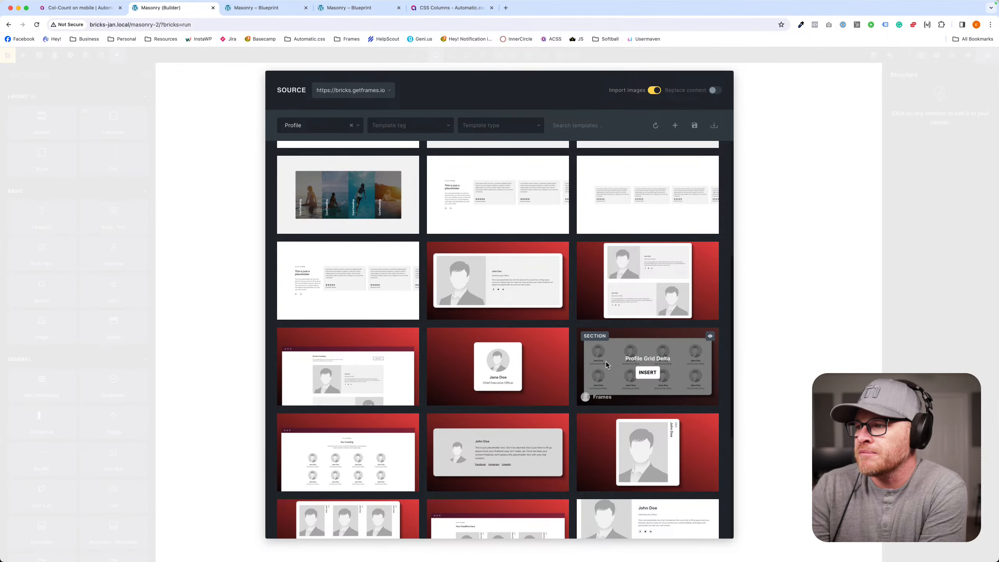
left_click(346, 372)
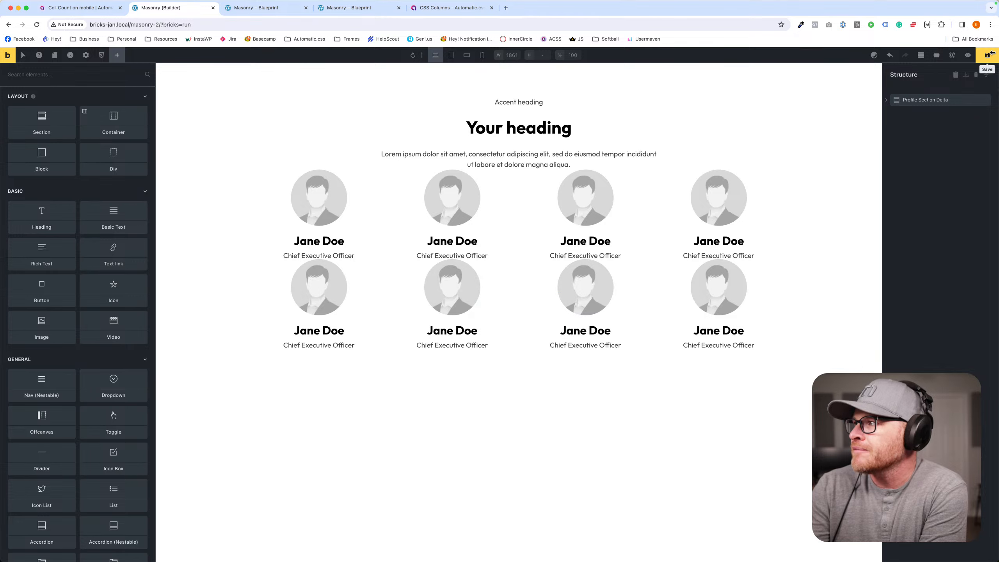
- Open the content settings of the fr-profile-grid-delta class on the Profile Grid Delta element
left_click(270, 269)
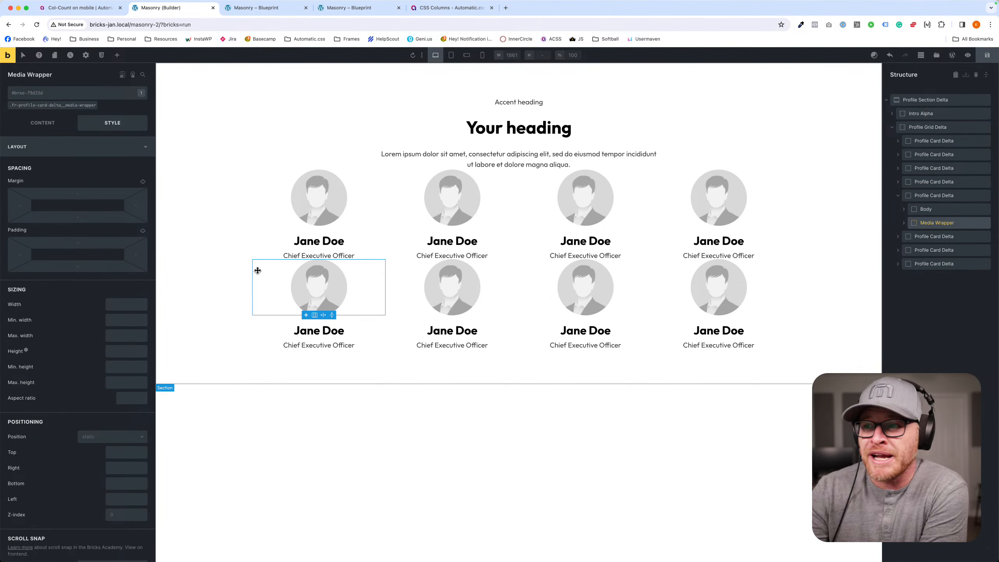
left_click(927, 128)
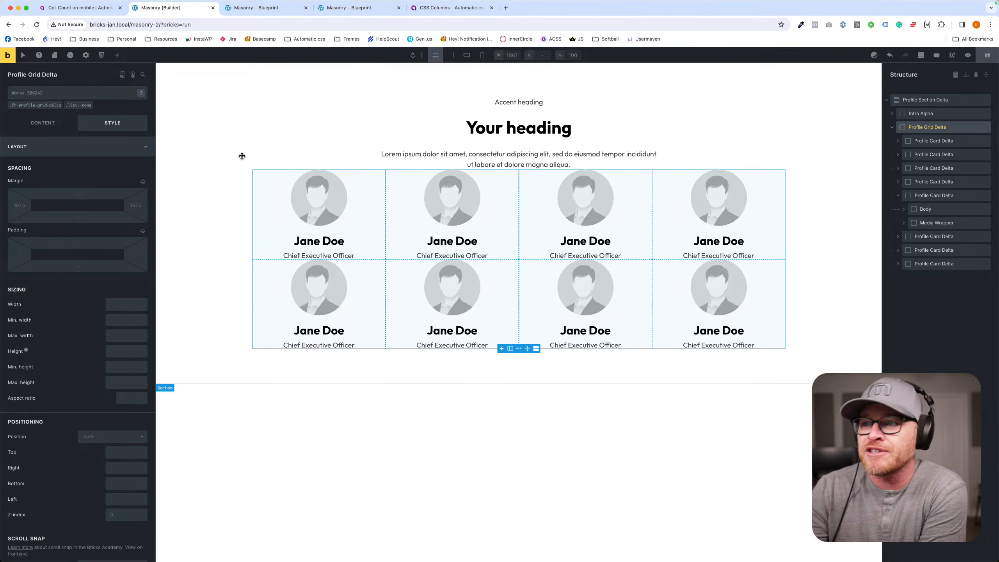
left_click(35, 105)
left_click(43, 123)
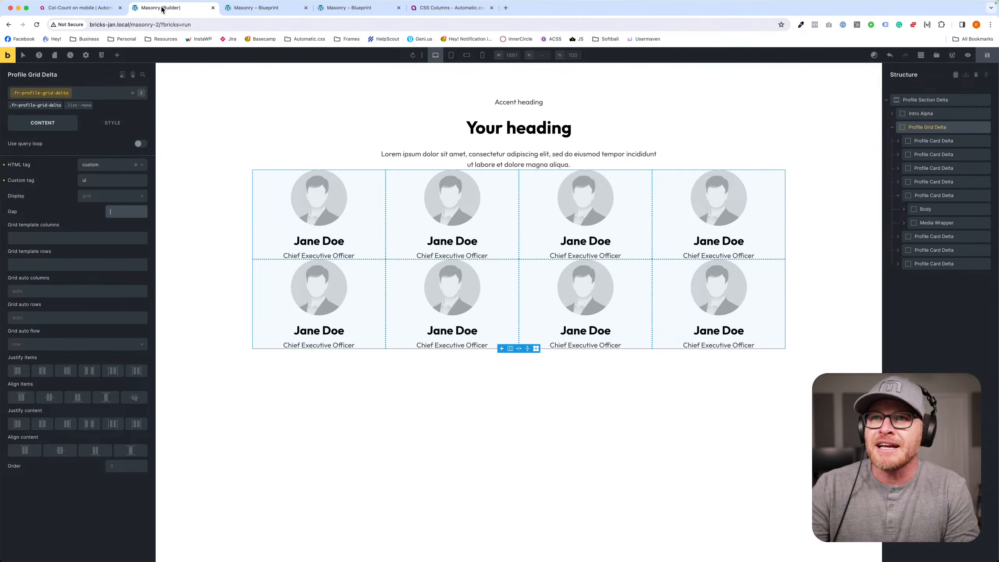
- Open the WordPress admin in a separate browser tab and go to the Automatic CSS settings
left_click(952, 55, "super")
left_click_drag(371, 16, 186, 9)
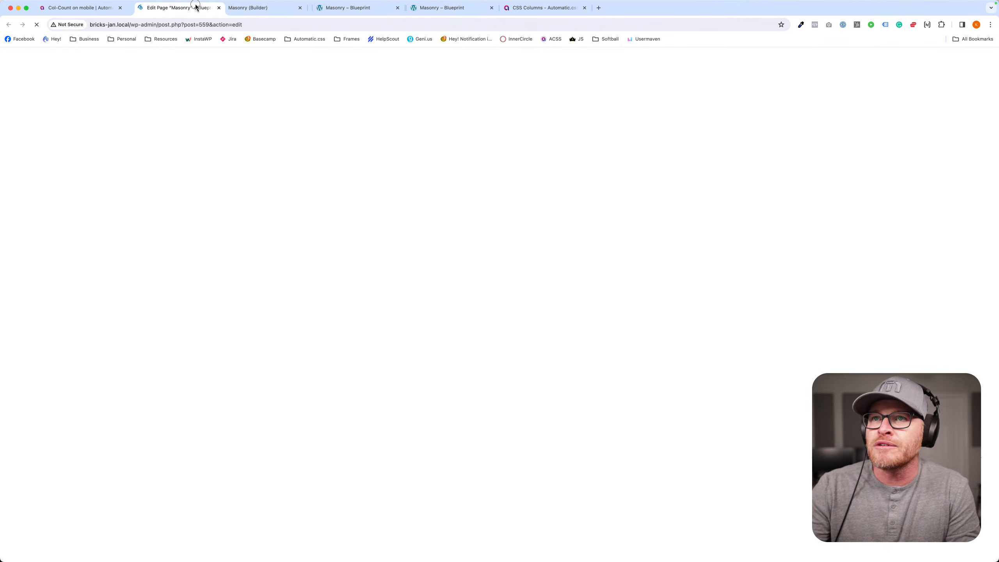
left_click(11, 57)
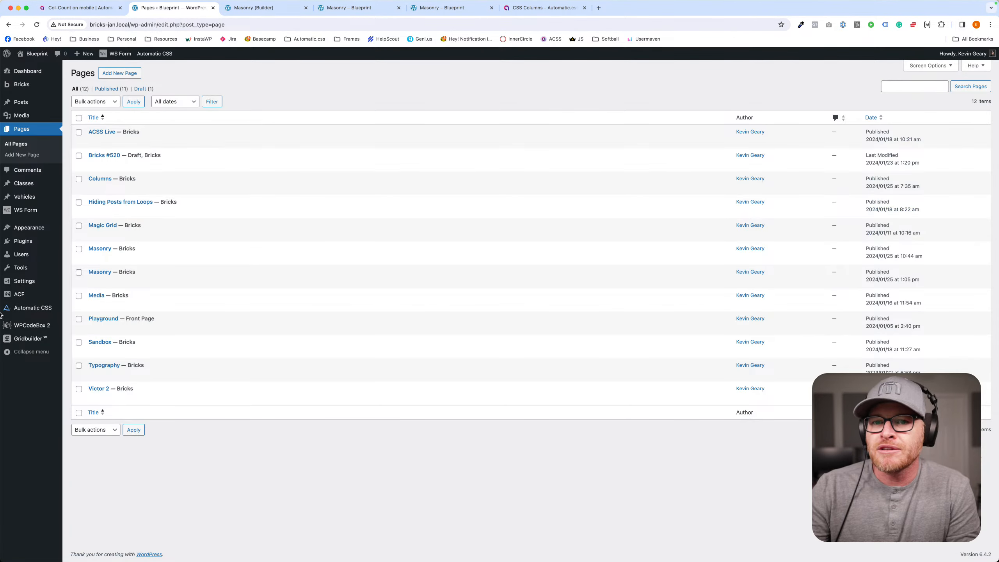
left_click(39, 313)
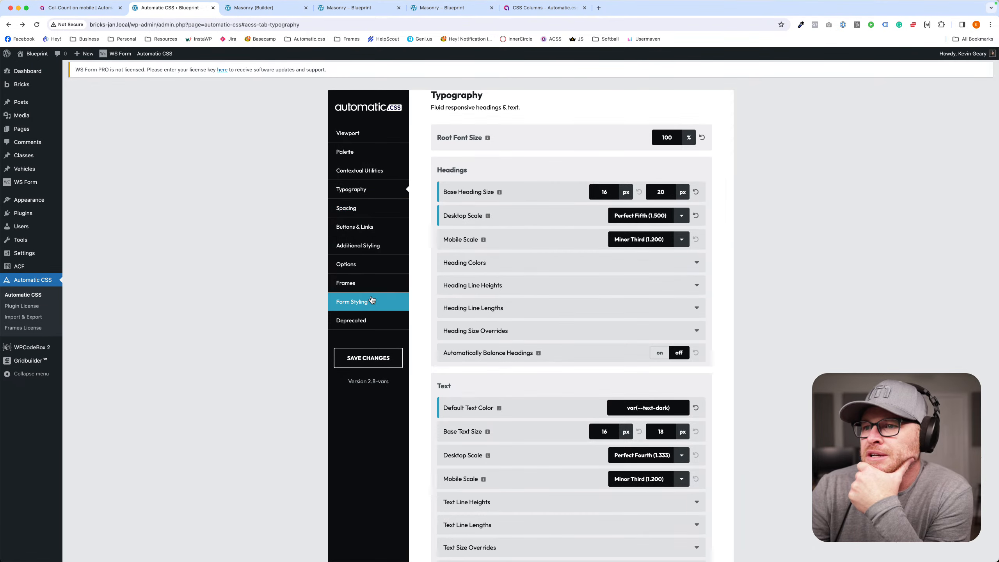
- Examine the Automatic CSS options and the spacing settings for contextual gaps and automatic contextual spacing
left_click(373, 265)
scroll(637, 286, "down", 3)
scroll(636, 284, "down", 10)
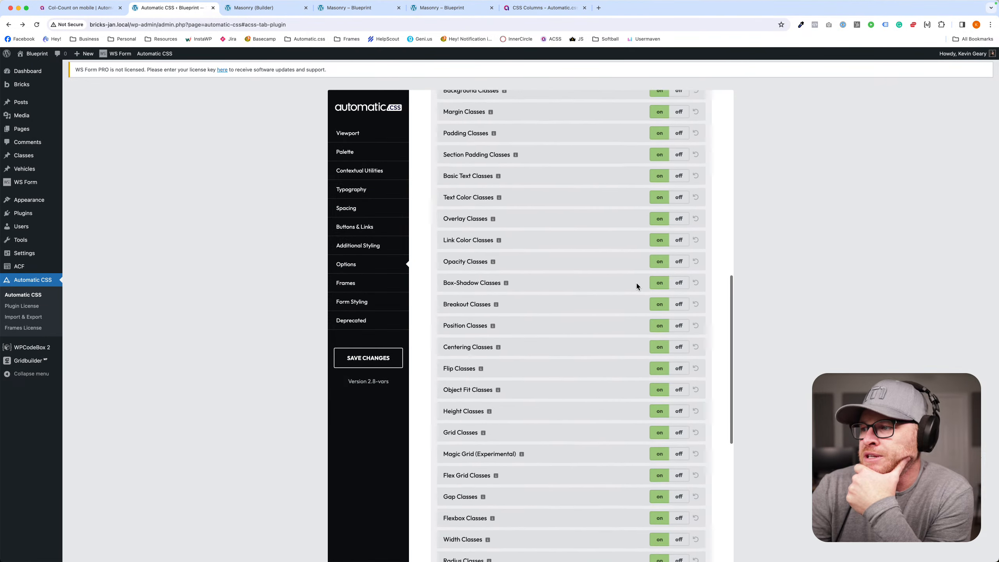
left_click(365, 208)
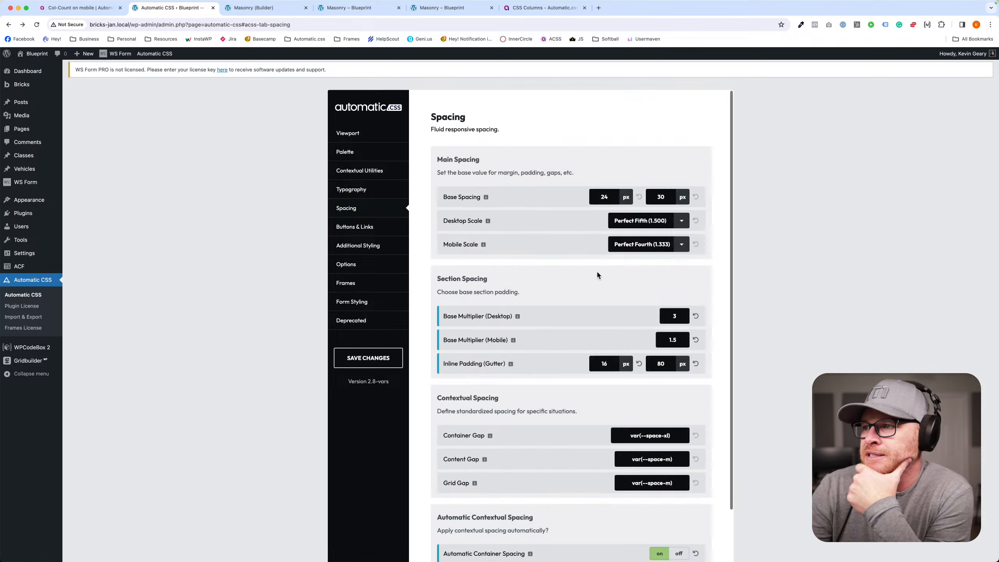
scroll(596, 270, "down", 2)
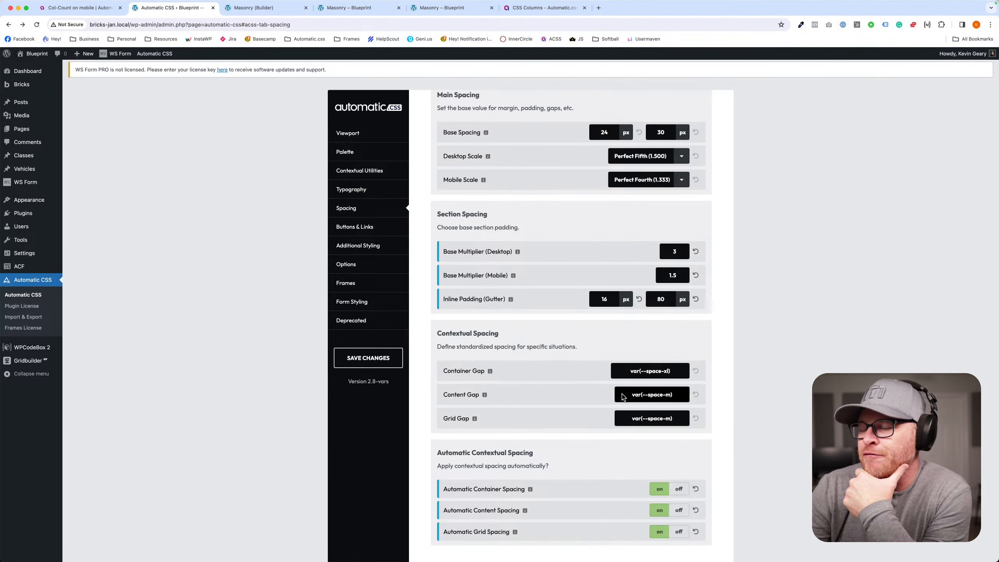
scroll(497, 313, "down", 1)
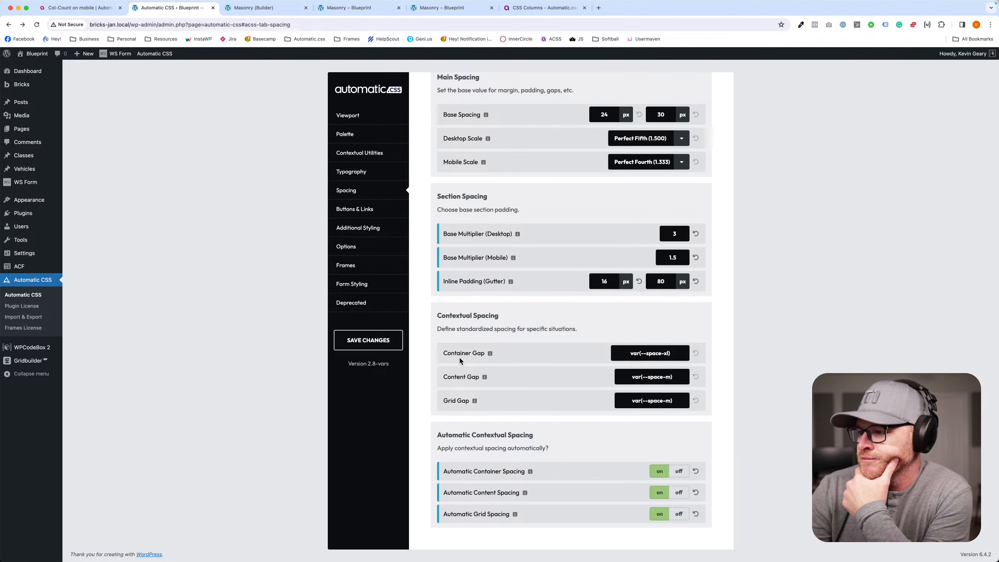
scroll(300, 299, "up", 1)
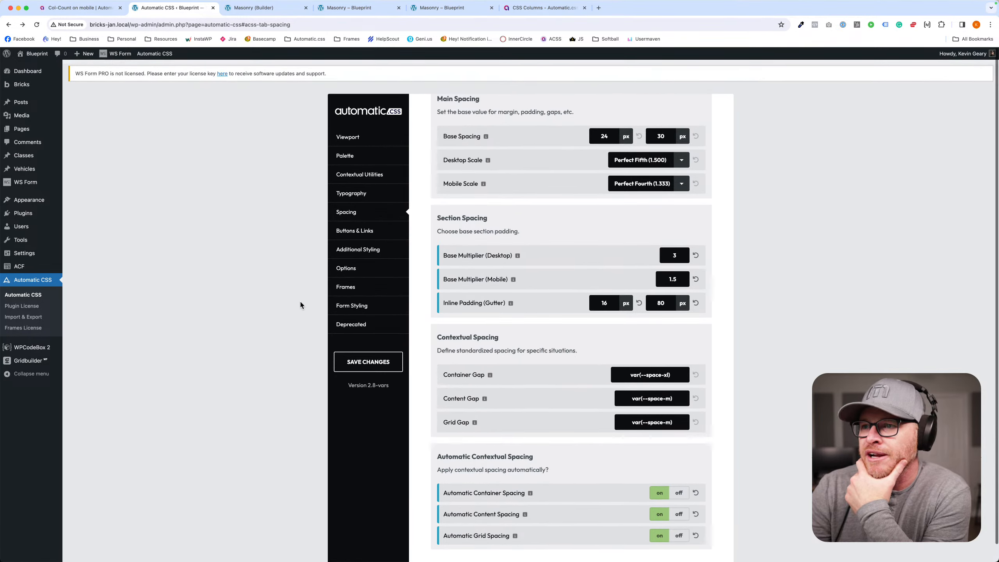
- Switch back to the Bricks builder, set the fr-profile-grid-delta class's gap to var(--grid-gap), and save the page
left_click(354, 8)
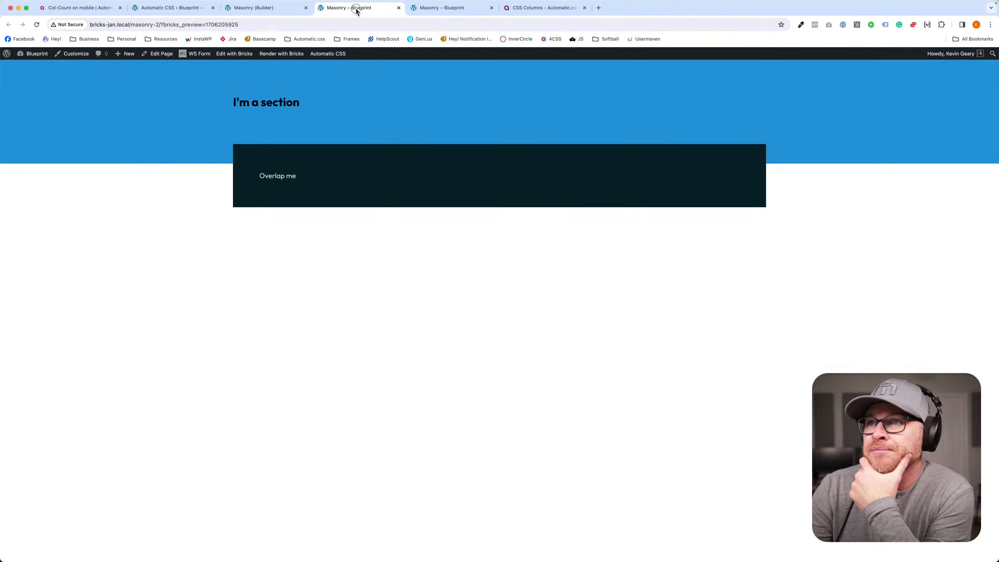
left_click(270, 8)
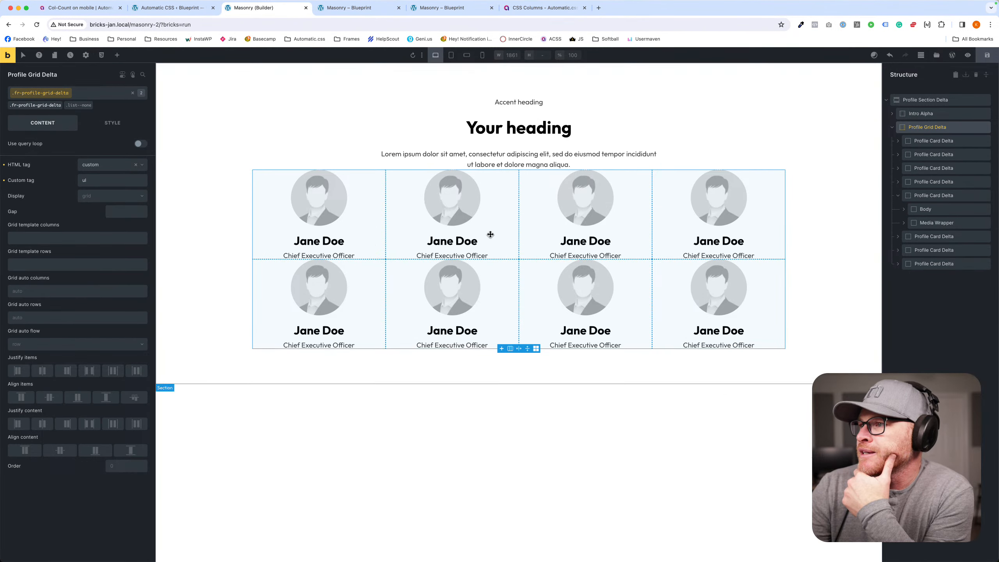
left_click(116, 213)
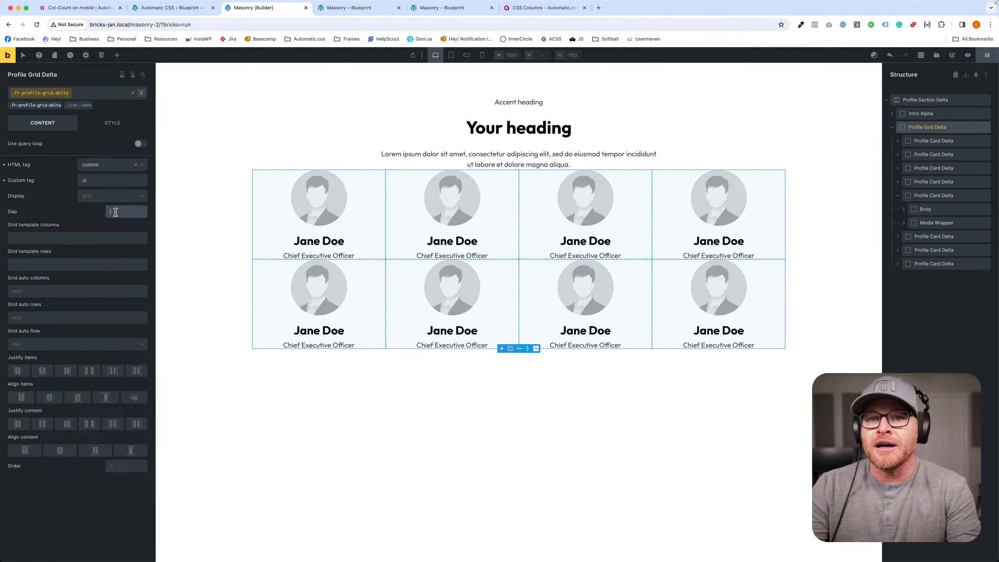
type("--grid-gap)")
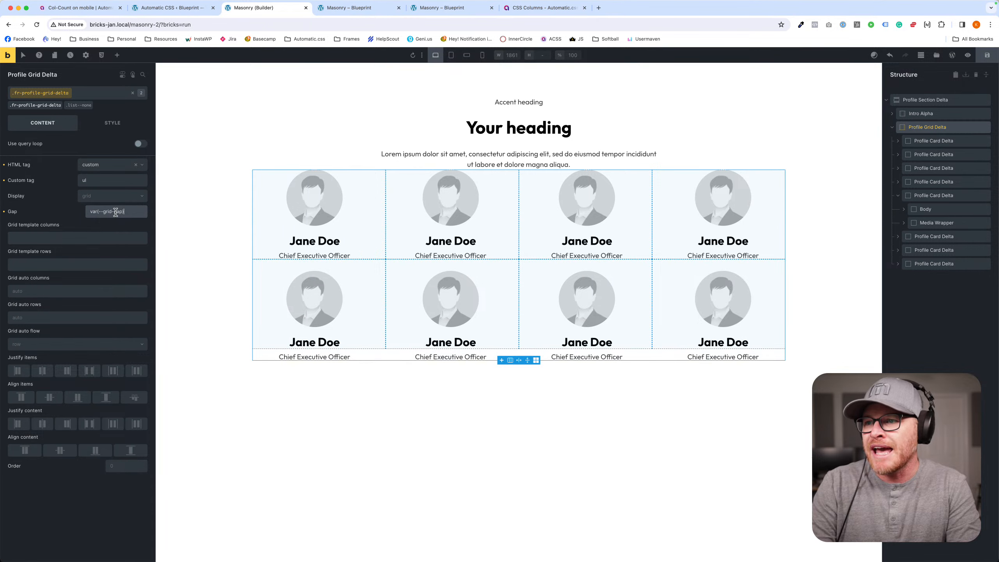
left_click(252, 496)
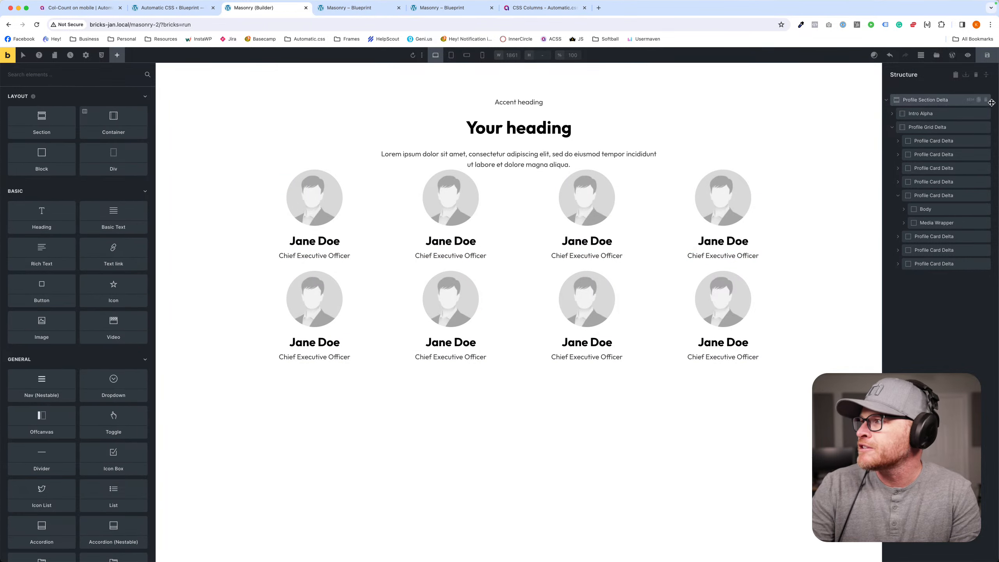
left_click(988, 57)
- Set the row gap of the fr-profile-section-delta class on the Profile Section Delta to var(--container-gap)
left_click(179, 156)
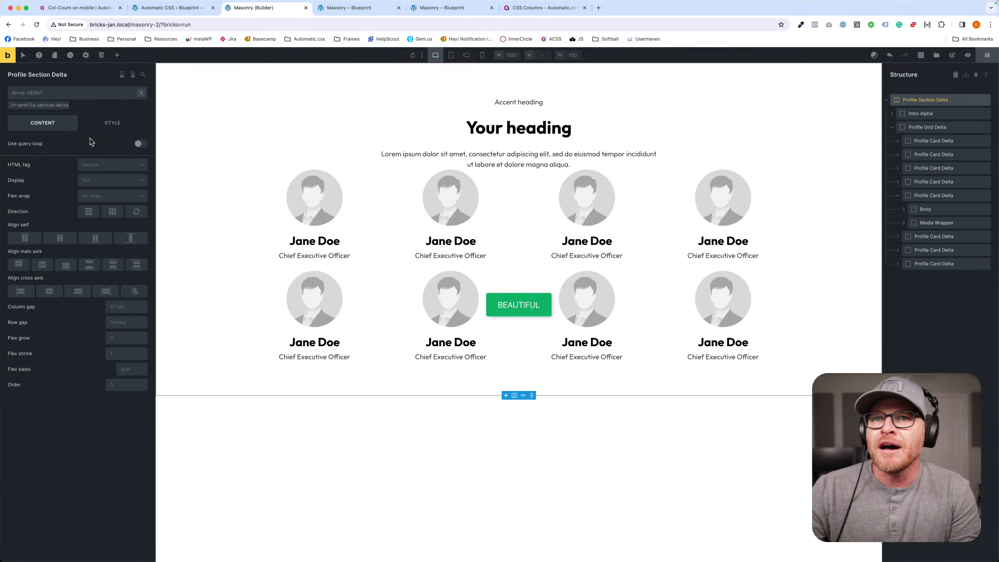
left_click(50, 107)
triple_click(115, 322)
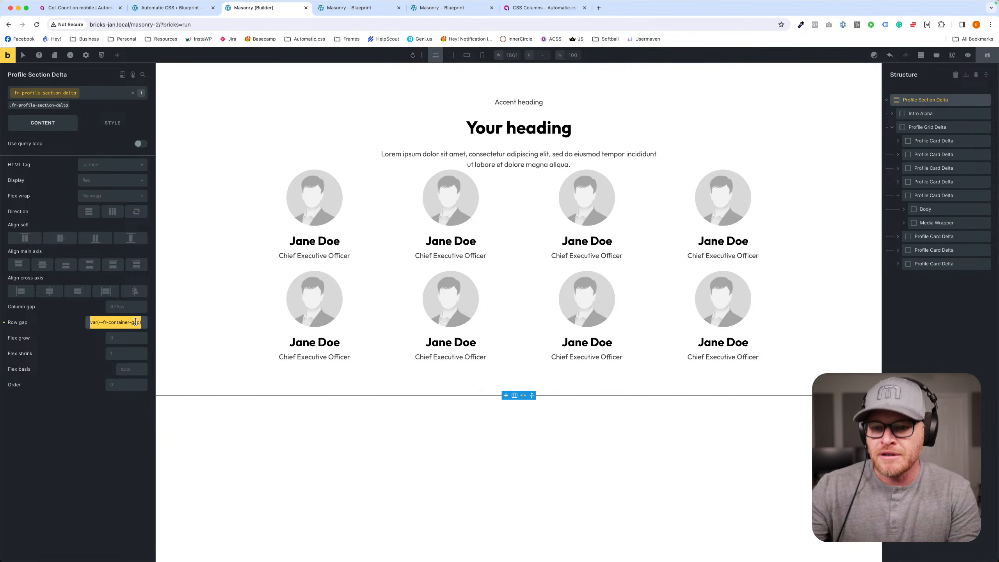
key("BackSpace")
type("--container-gap")
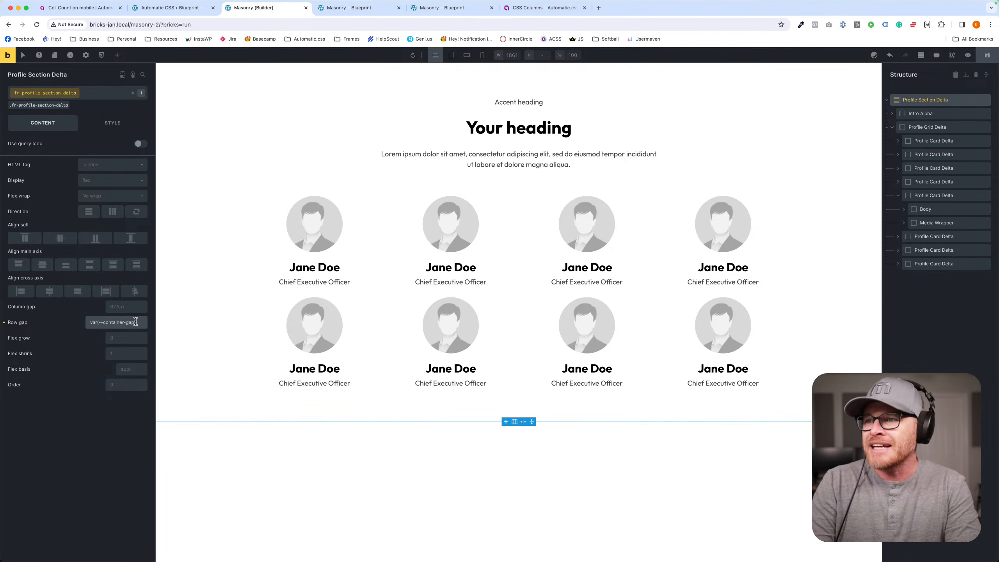
- Change the section class's row gap variable to var(--fr-container-gap) by adding the fr- prefix
triple_click(136, 322)
double_click(130, 322)
left_click(103, 322)
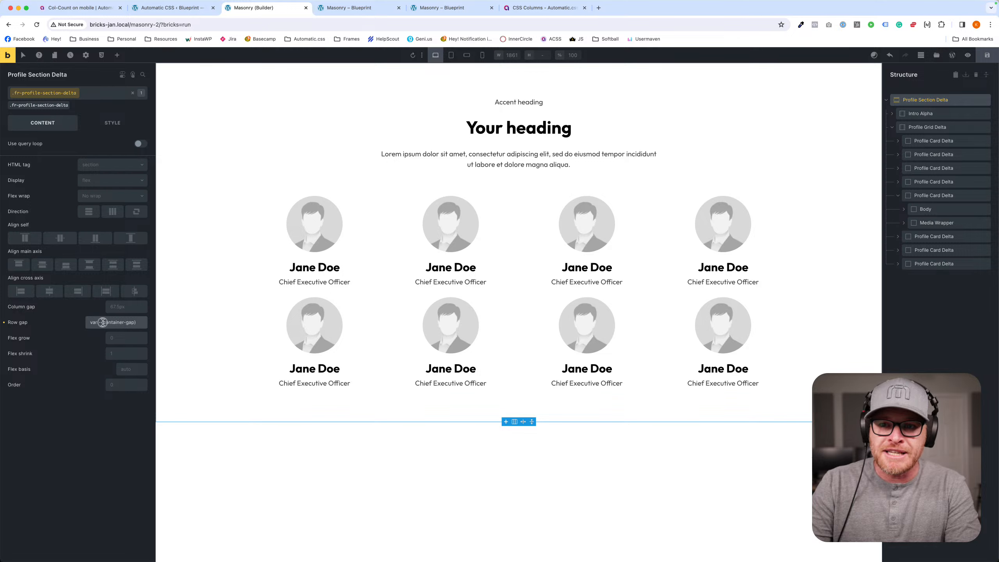
type("fr-")
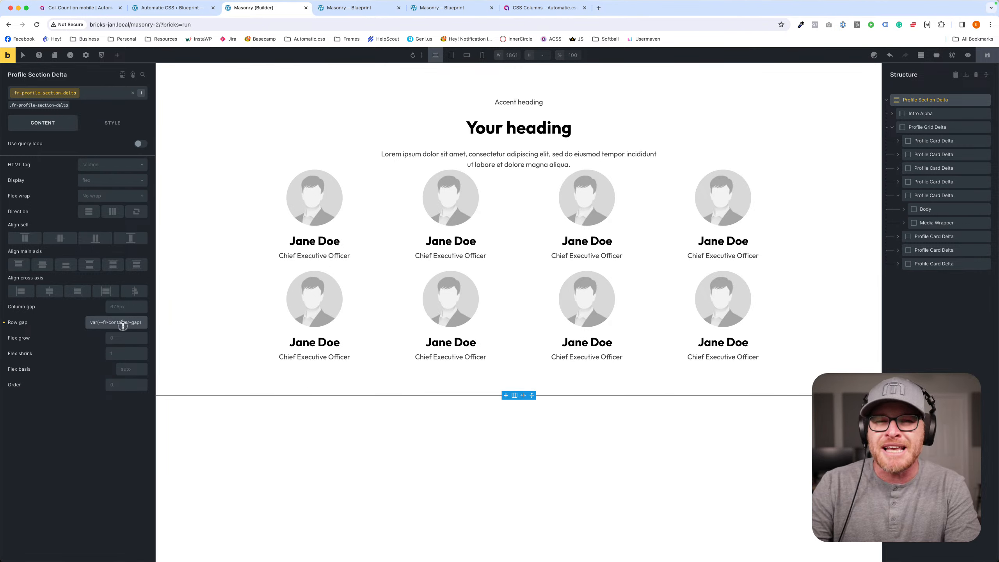
- Replace the section class's row gap with the unprefixed variable var(--container-gap)
triple_click(123, 325)
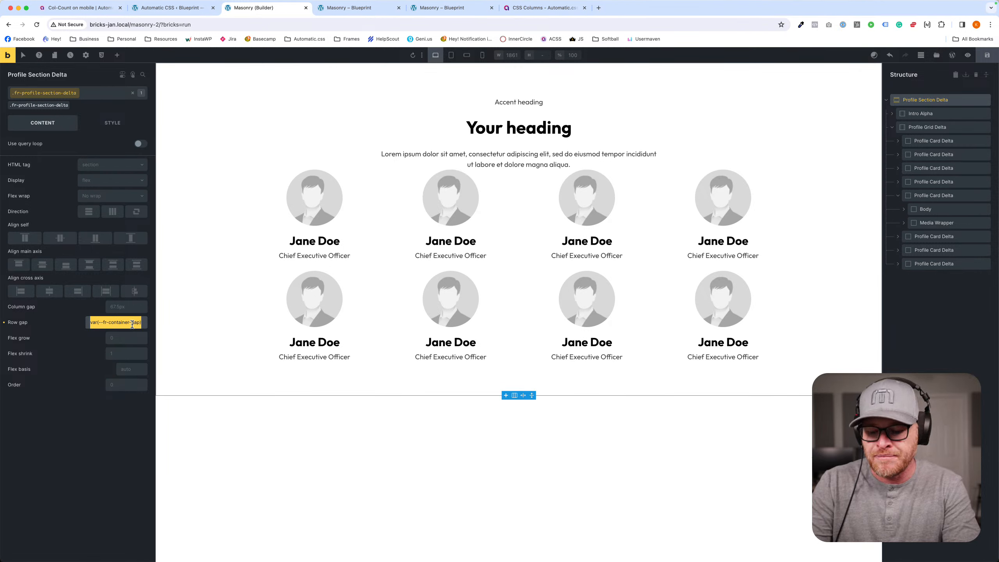
type("--cont")
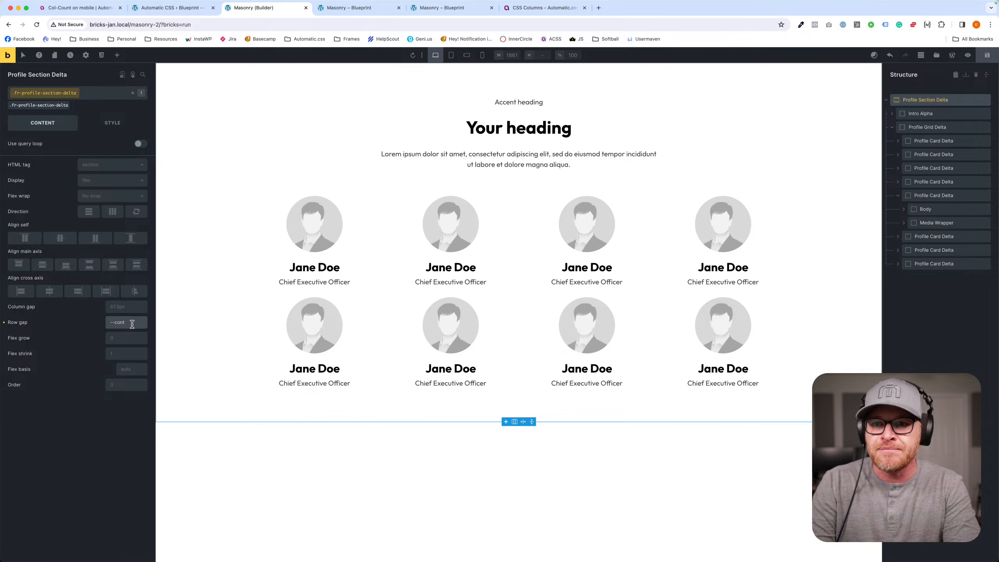
type("ainerainer-gap")
key("Return")
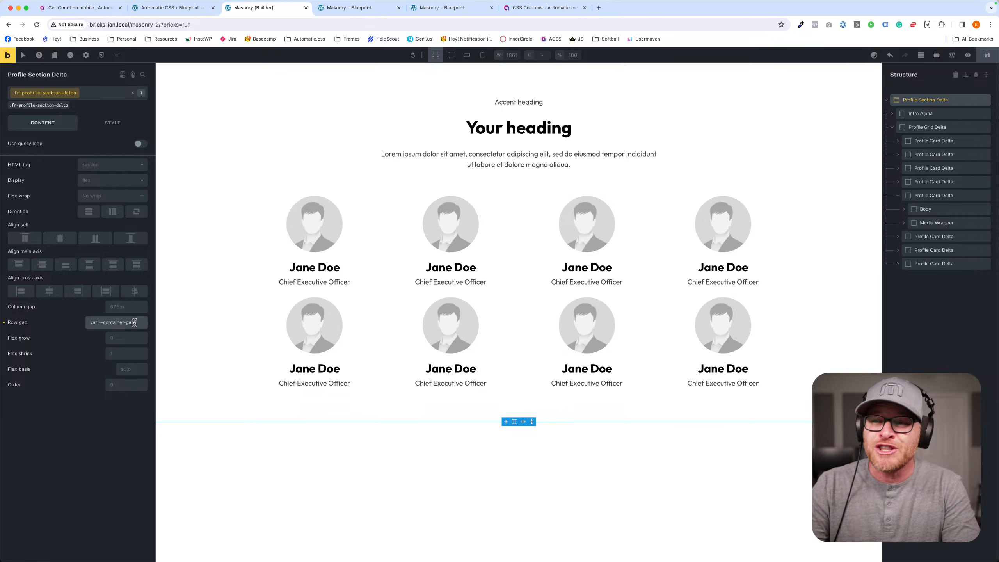
- Add the fr- prefix to the row gap variable again, making it var(--fr-container-gap)
triple_click(117, 321)
key("Left")
key("Right")
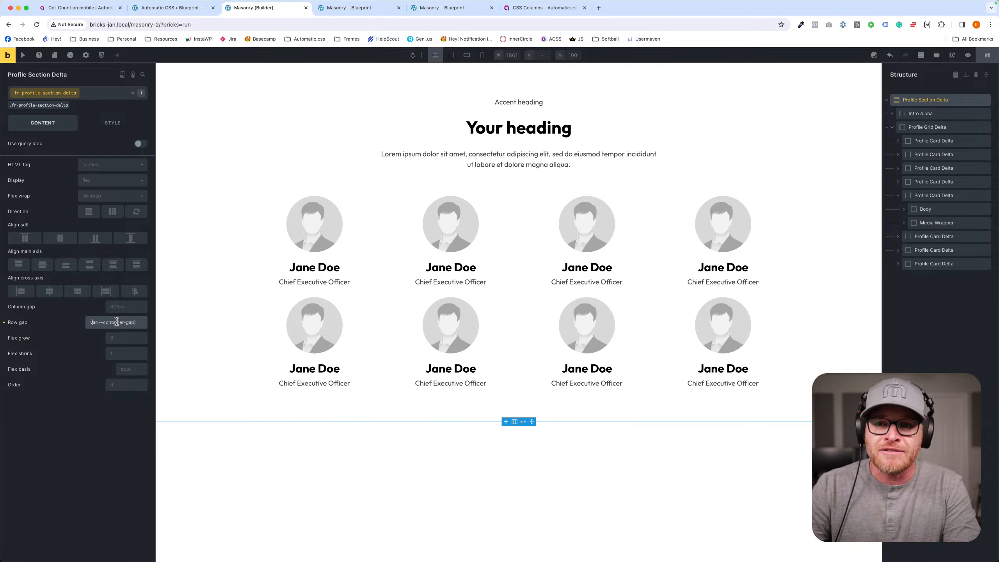
type("fr-")
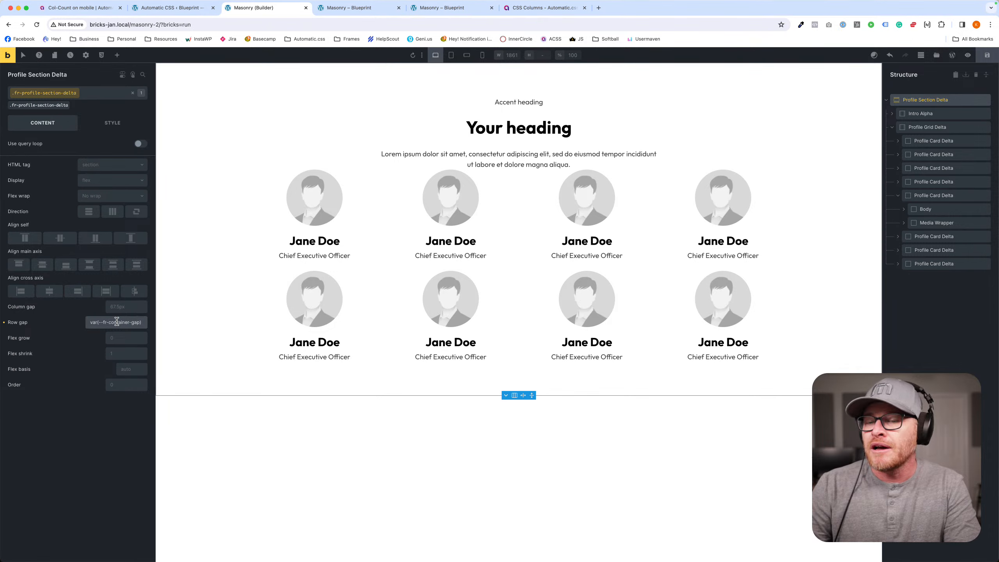
- Set the row gap of the fr-profile-section-delta class back to var(--container-gap)
triple_click(117, 321)
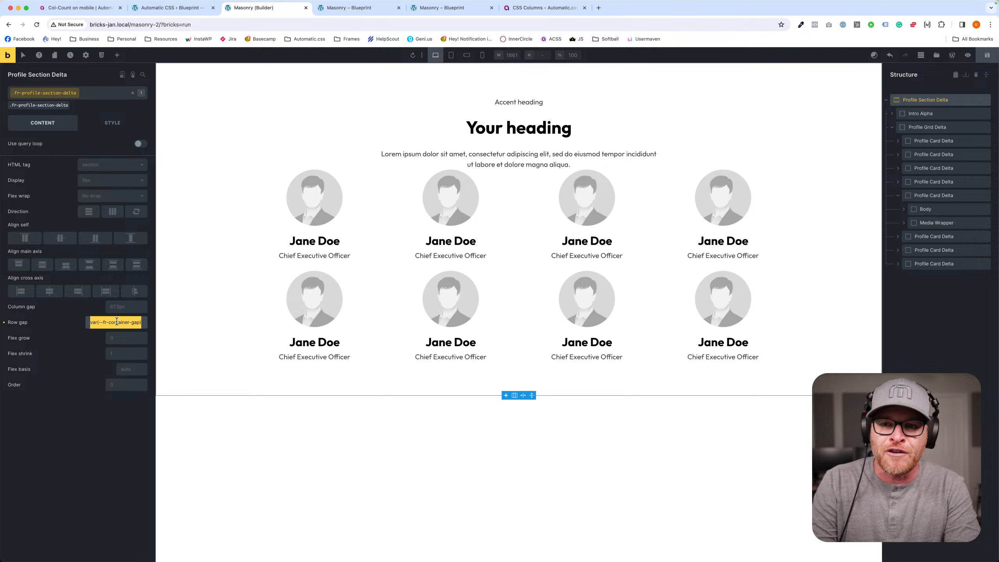
type("--container-gap")
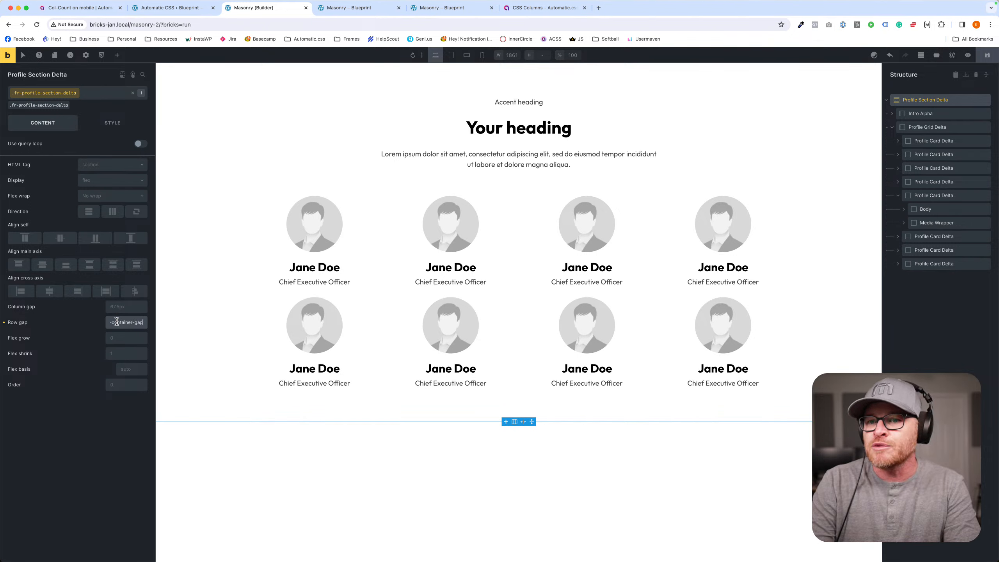
- Save the page and select the media wrapper, card and name elements of the first profile cards to inspect their structure
left_click(987, 55)
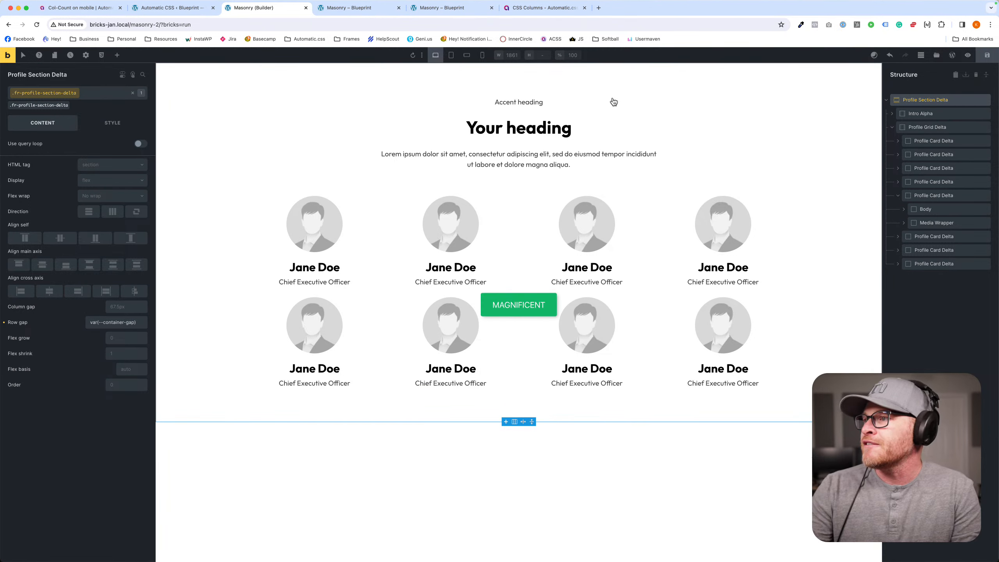
left_click(262, 238)
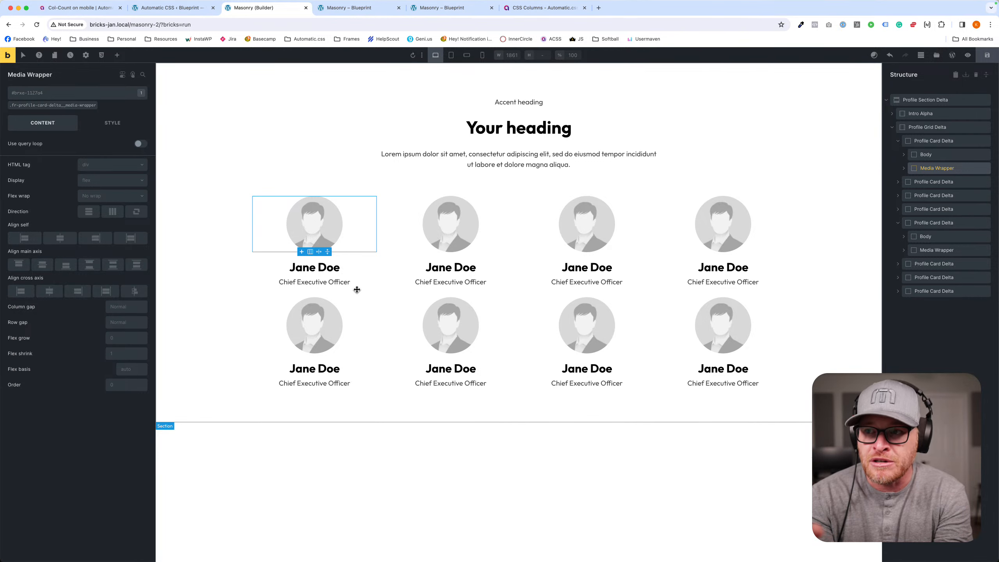
left_click(330, 263)
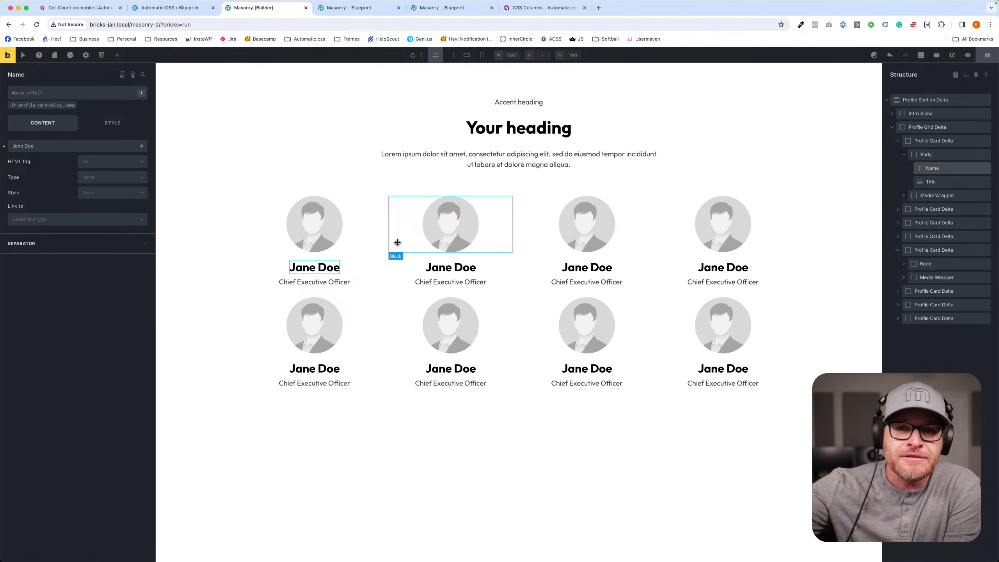
left_click(400, 226)
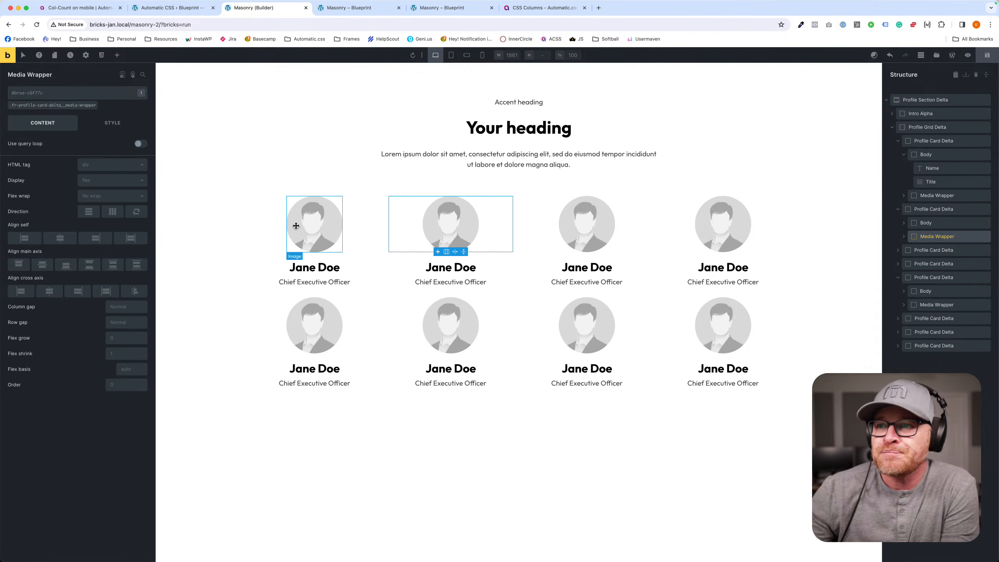
left_click(333, 256)
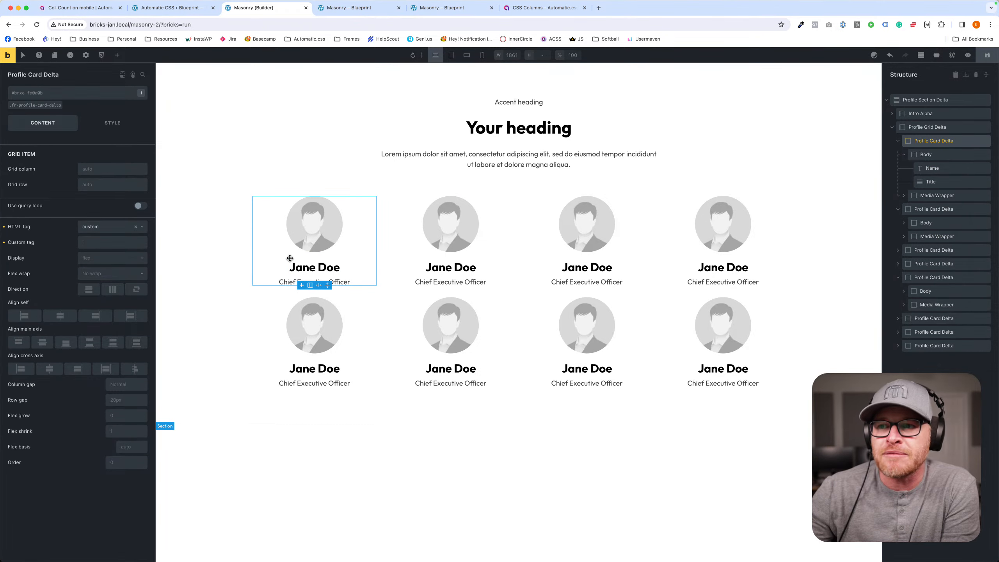
left_click(306, 269)
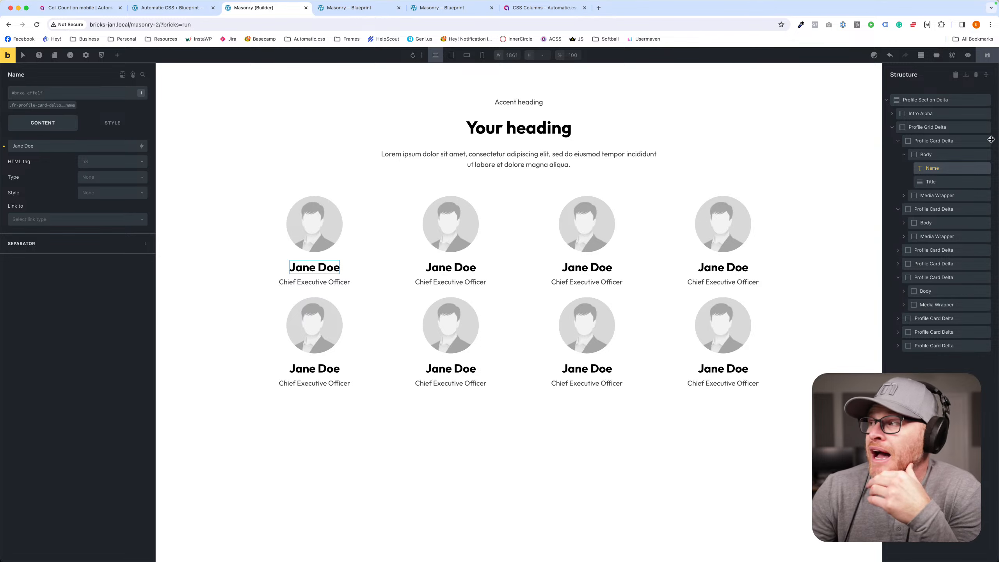
- Delete the profile section and insert the Tabs Bravo (CSS) template found by searching the Frames templates for "tab"
left_click(985, 101)
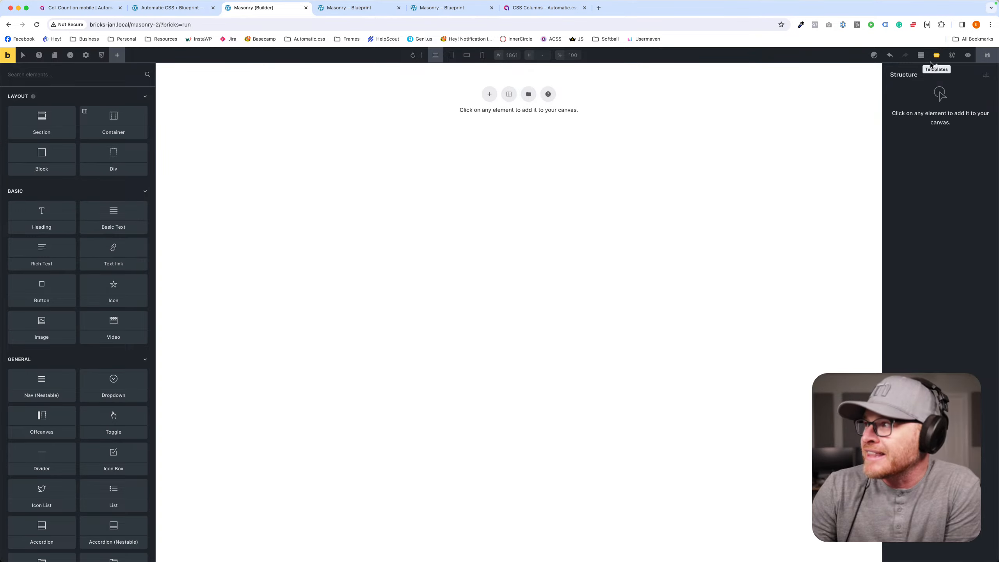
left_click(936, 56)
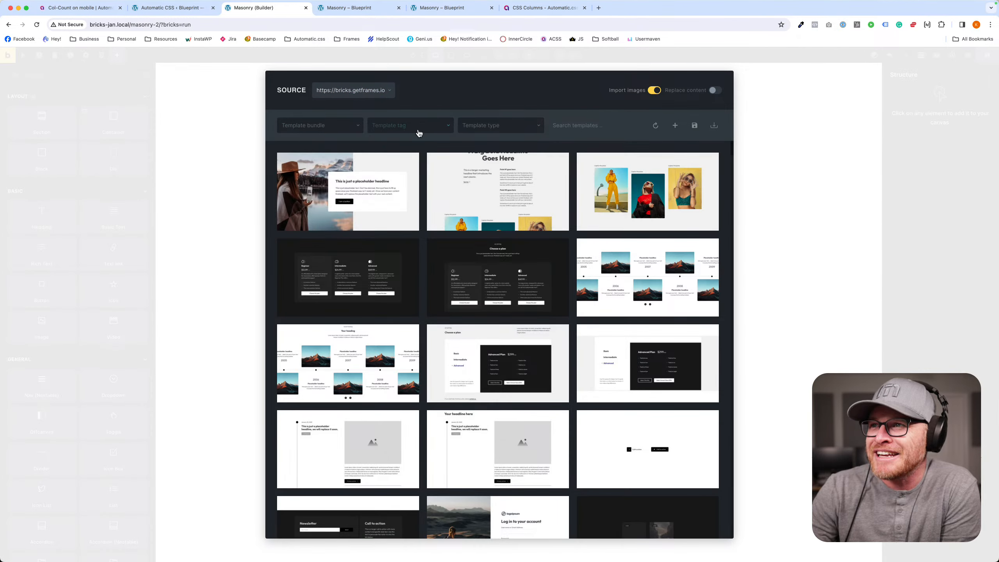
type("tab")
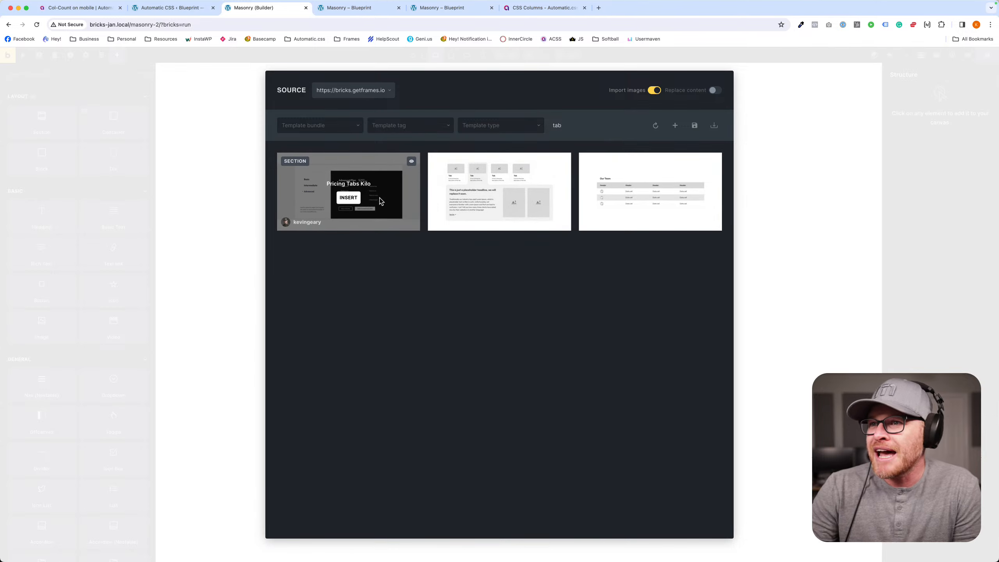
left_click(499, 197)
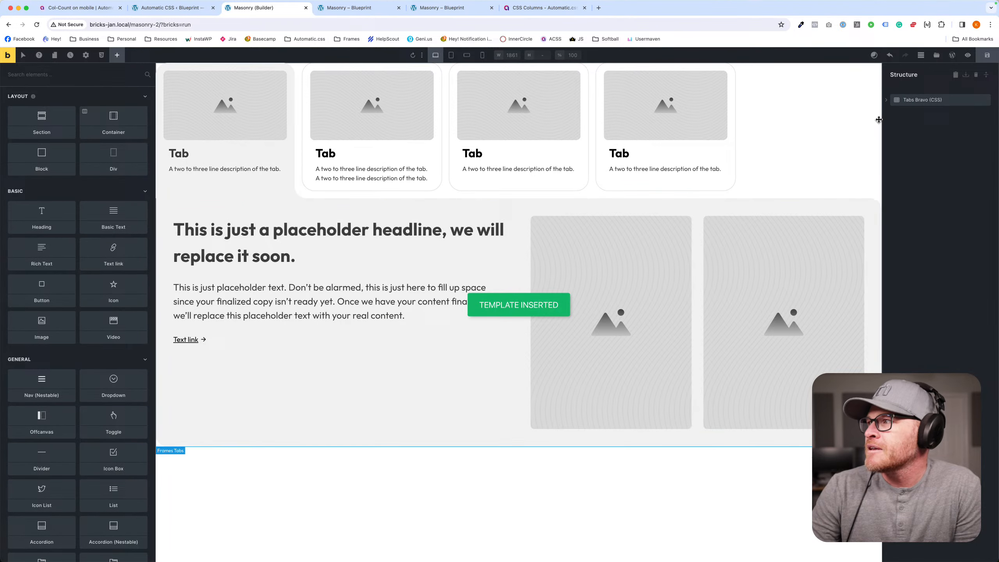
- Wrap the Tabs Bravo (CSS) element in a container and wrap that container in a section
right_click(907, 100)
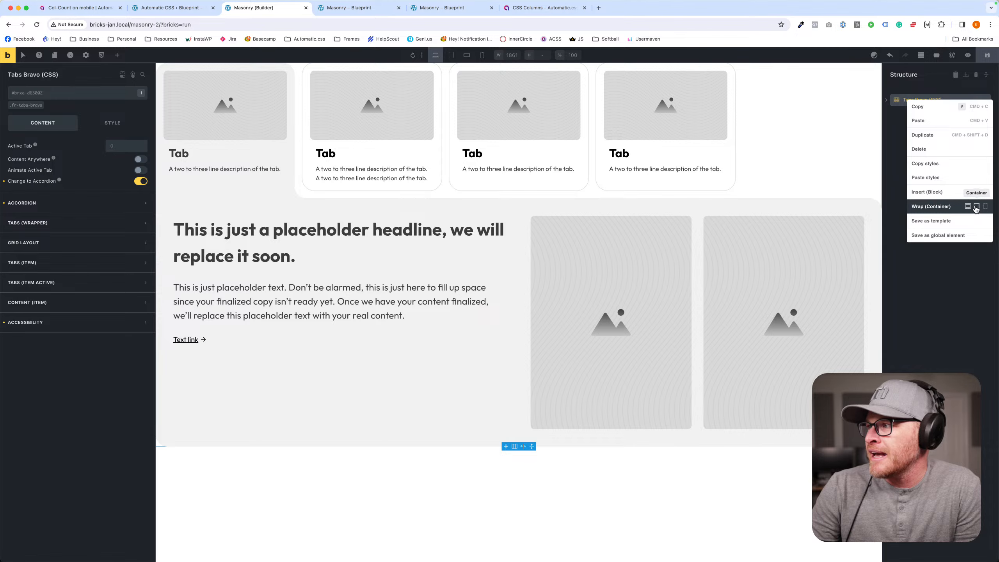
left_click(967, 207)
right_click(926, 100)
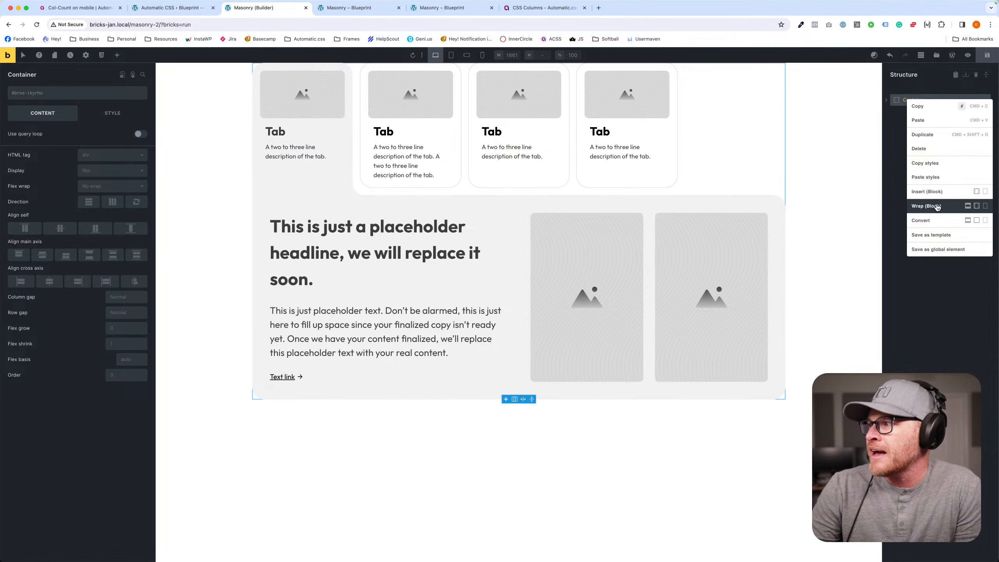
left_click(968, 207)
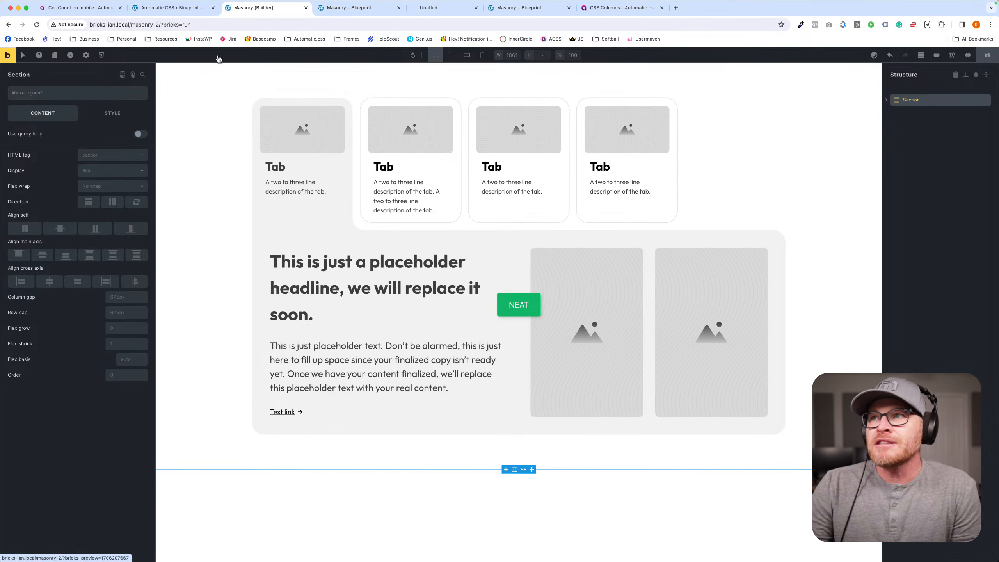
- Close the extra preview and CSS Columns browser tabs, check the tabs layout in the remaining Masonry preview, and return to the builder
left_click(492, 7)
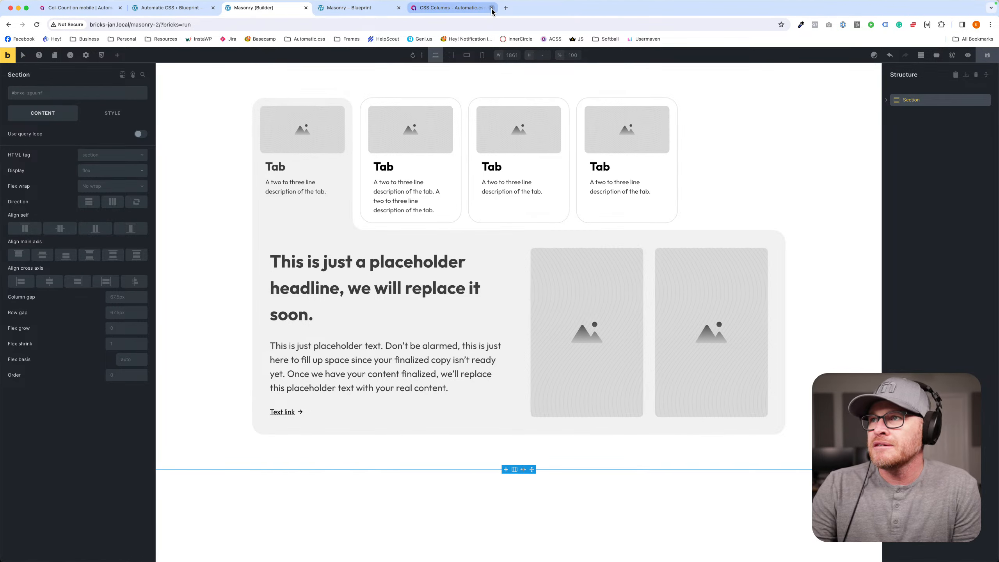
left_click(492, 8)
left_click(373, 10)
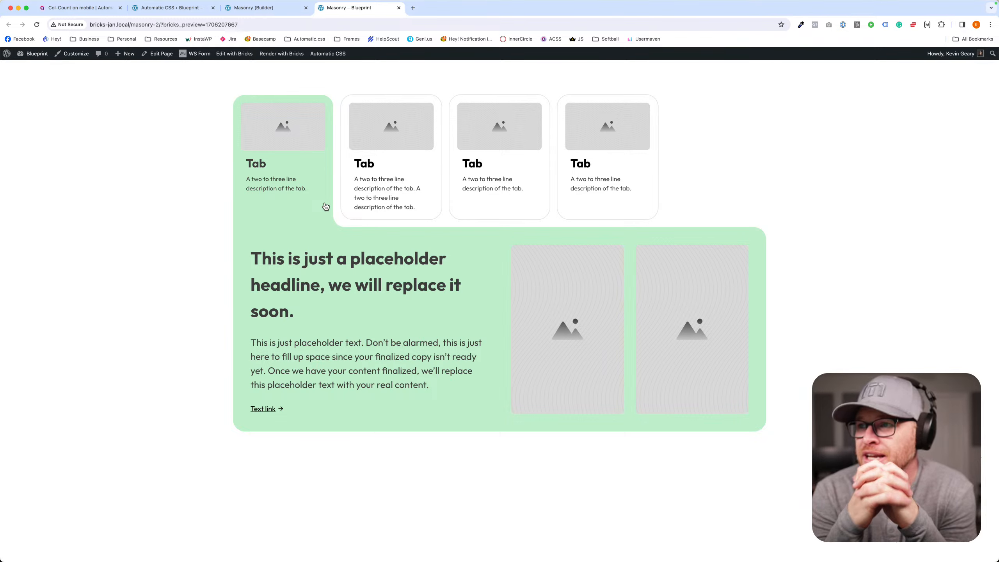
left_click(259, 11)
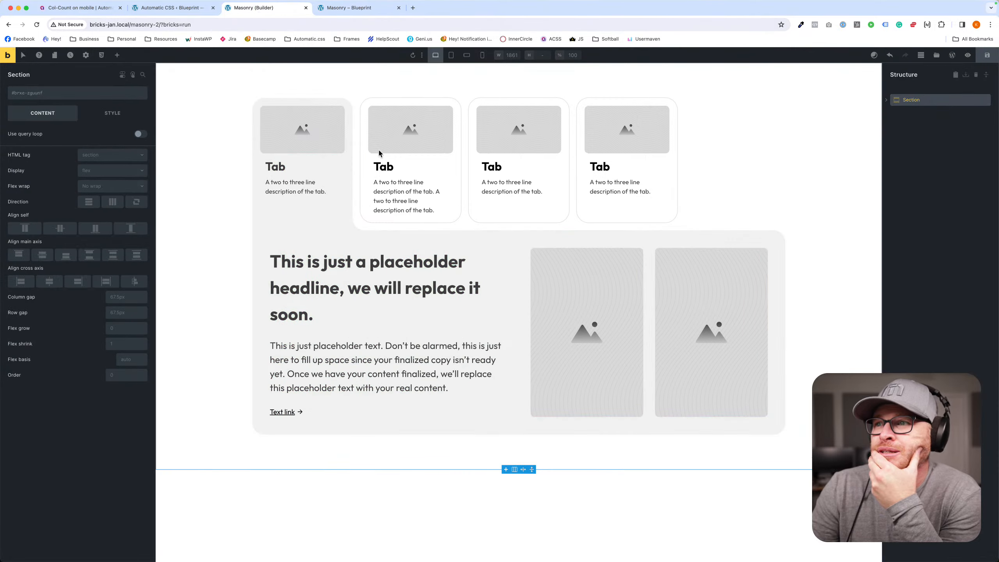
- Shorten the second tab's description to "A two to three line description of the tab."
left_click(403, 189)
left_click_drag(435, 191, 436, 206)
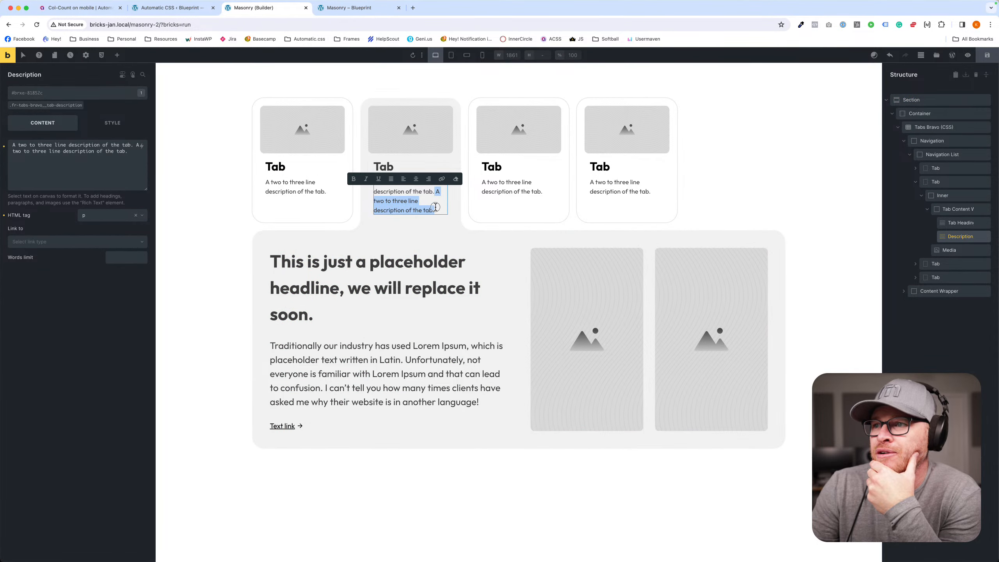
key("BackSpace")
key("BackSpace")
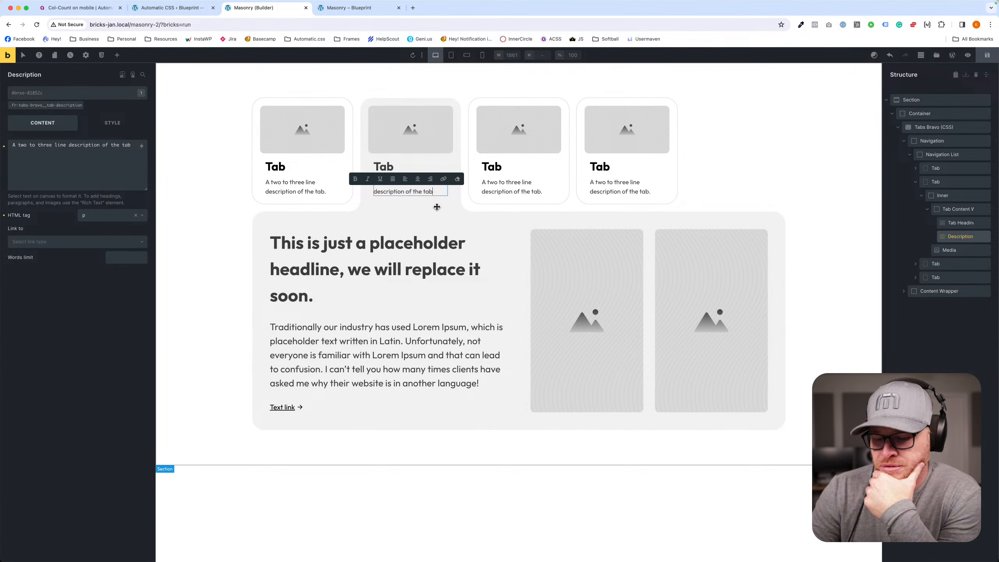
type(".")
- Activate each of the four tabs in turn on the canvas to examine the active-tab styling and content switching
left_click(281, 170)
left_click(329, 194)
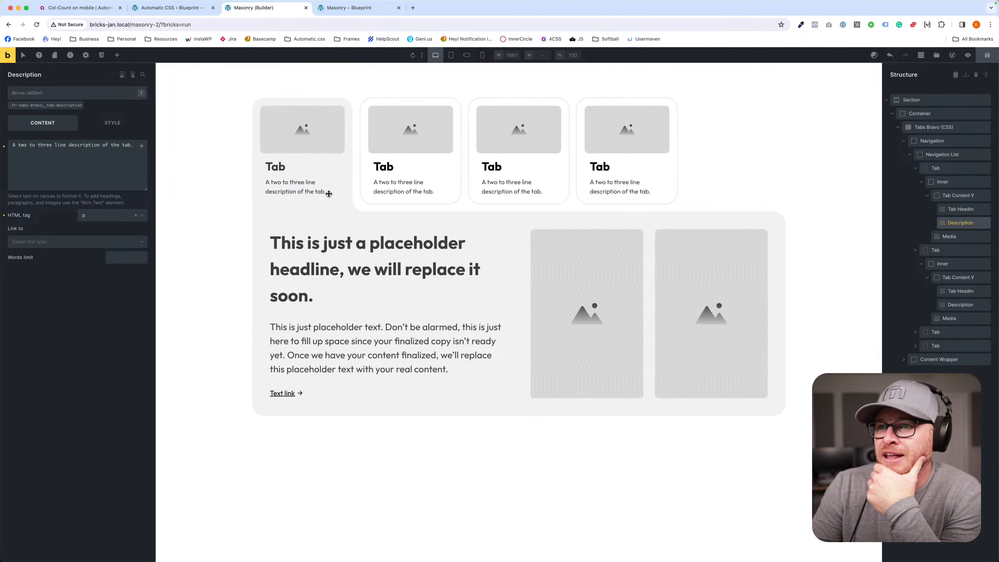
left_click(393, 188)
left_click(495, 166)
left_click(603, 174)
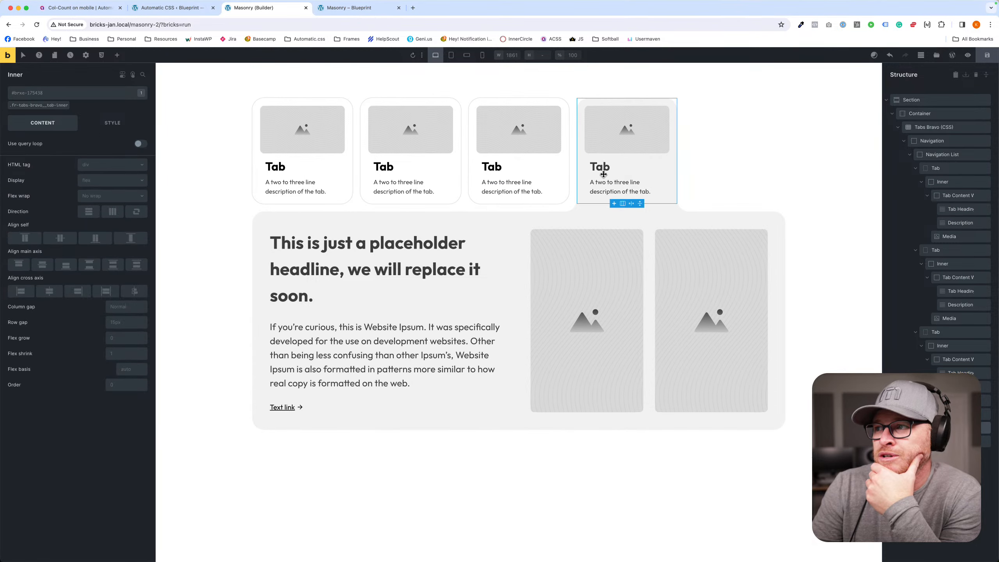
left_click(505, 170)
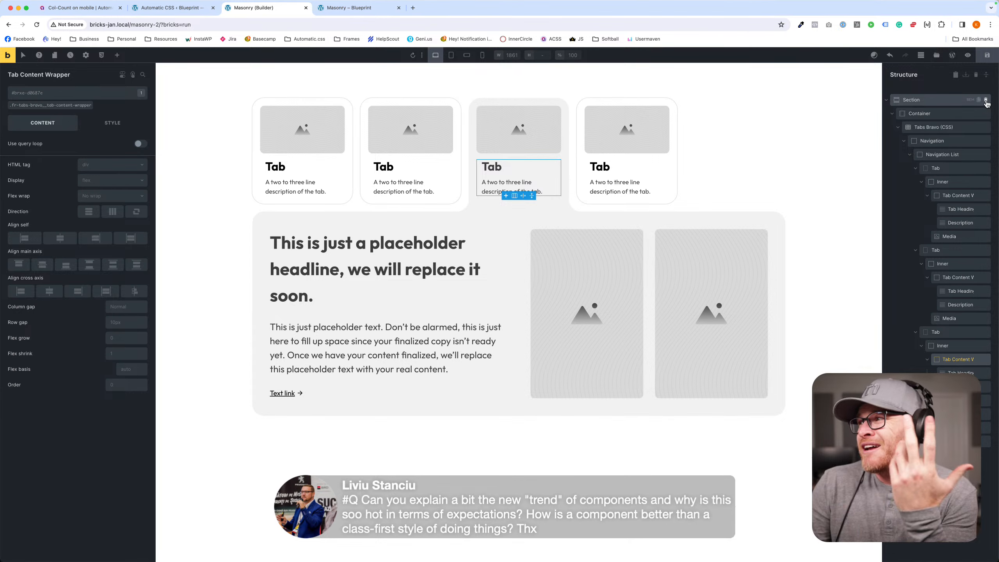
- Delete the whole section containing the tabs and save the empty page
left_click(986, 101)
left_click(986, 58)
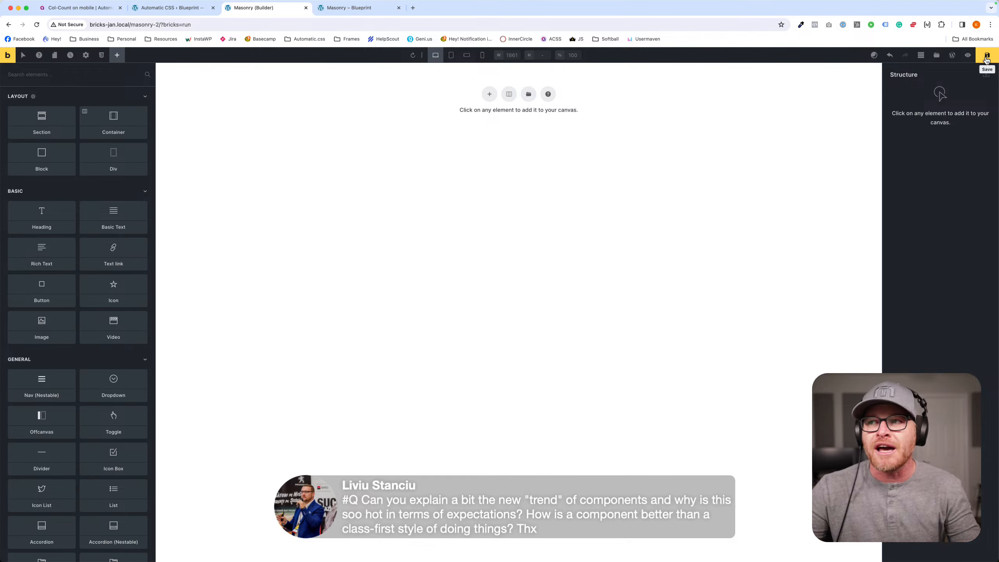
- Browse the Frames template library for a section layout suited to the component demonstration
left_click(939, 59)
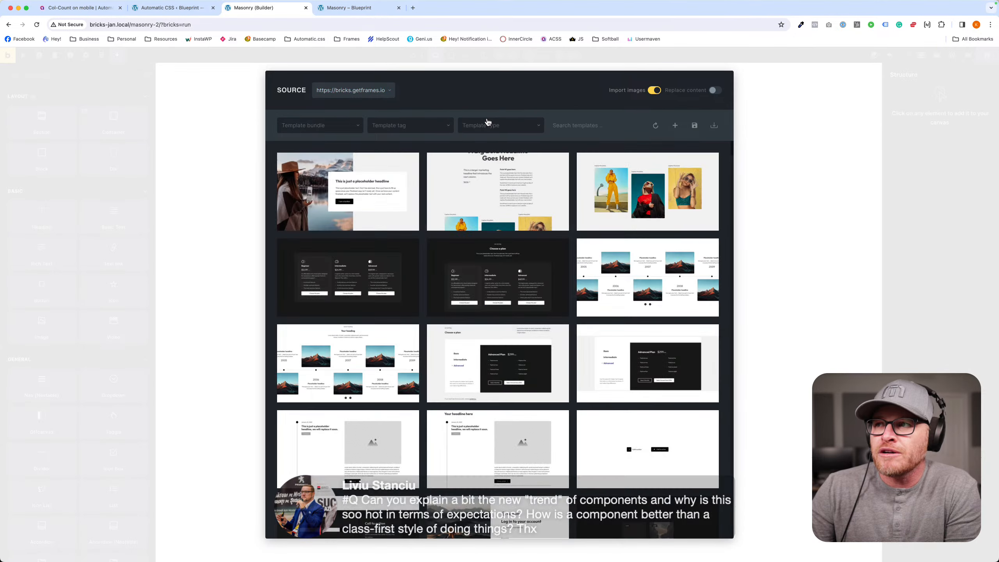
scroll(507, 185, "down", 8)
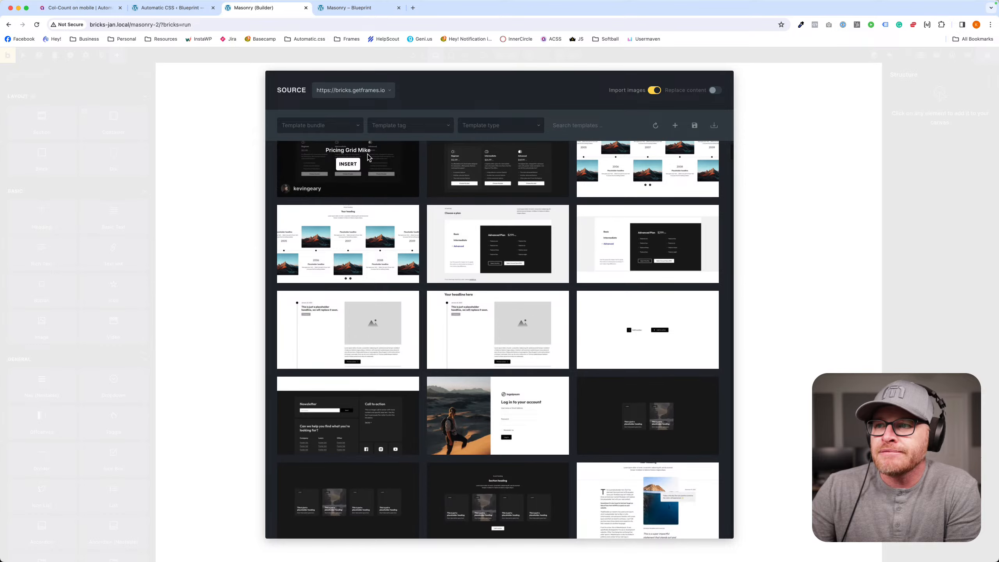
scroll(645, 232, "down", 2)
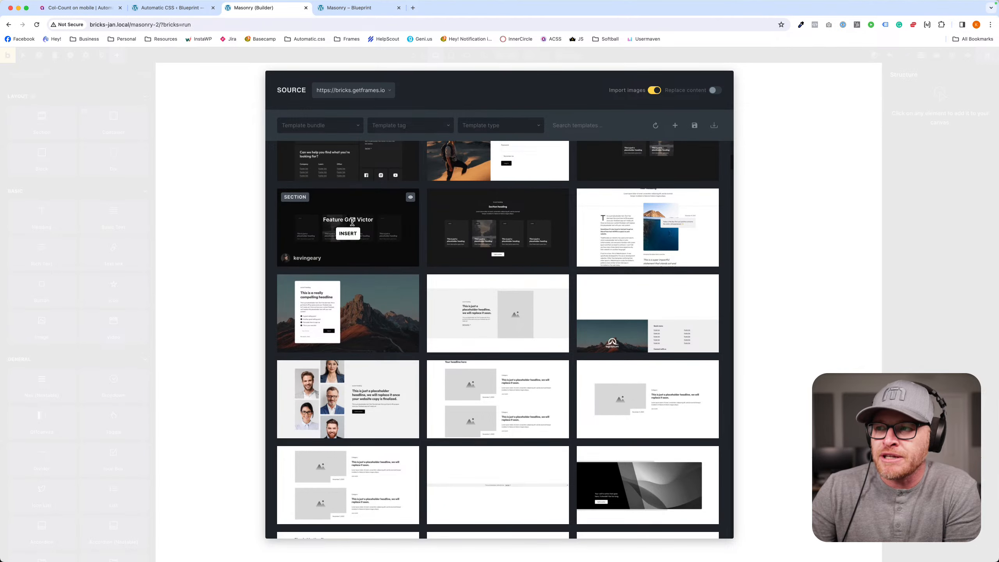
scroll(350, 221, "down", 4)
scroll(353, 225, "down", 9)
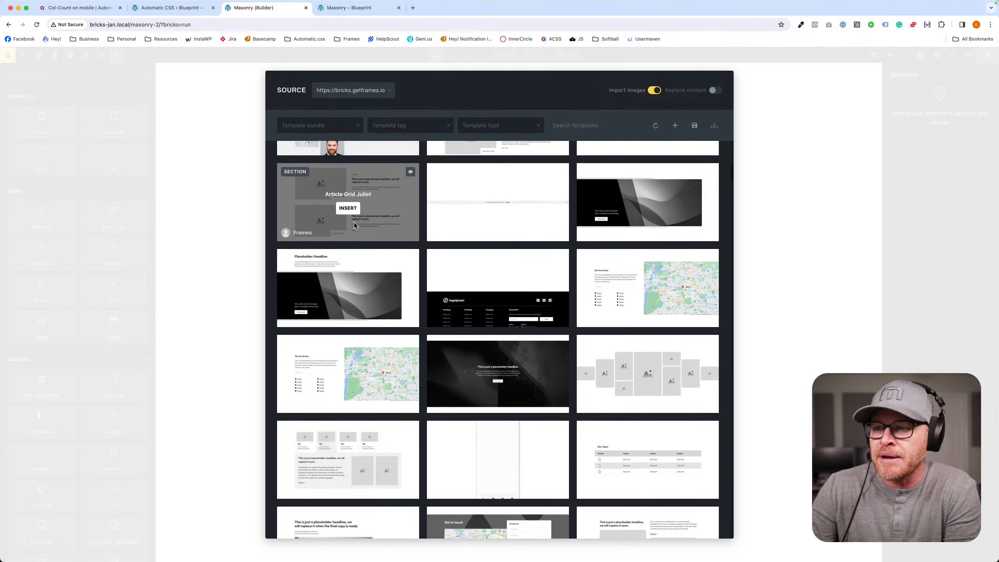
scroll(352, 225, "down", 15)
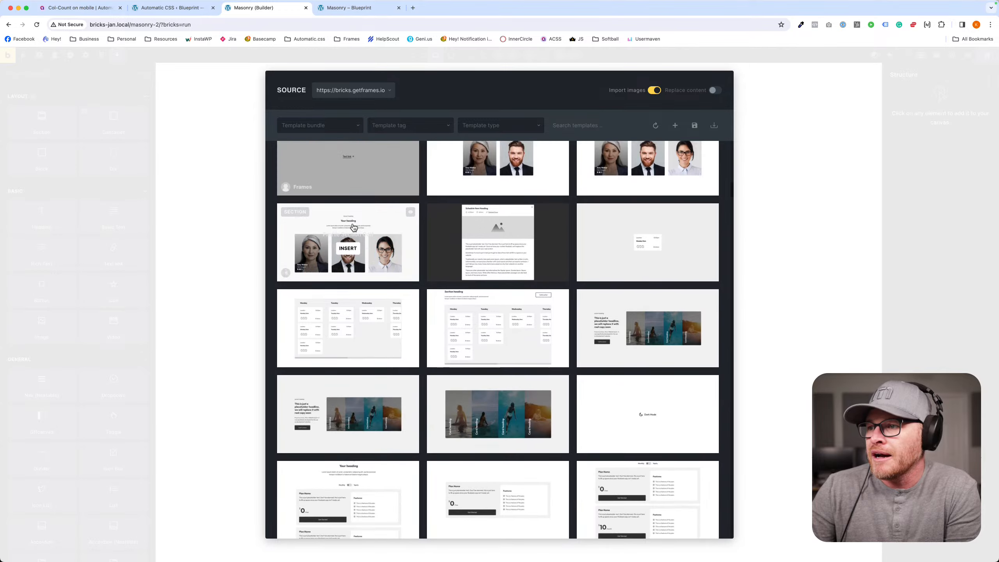
scroll(353, 225, "down", 10)
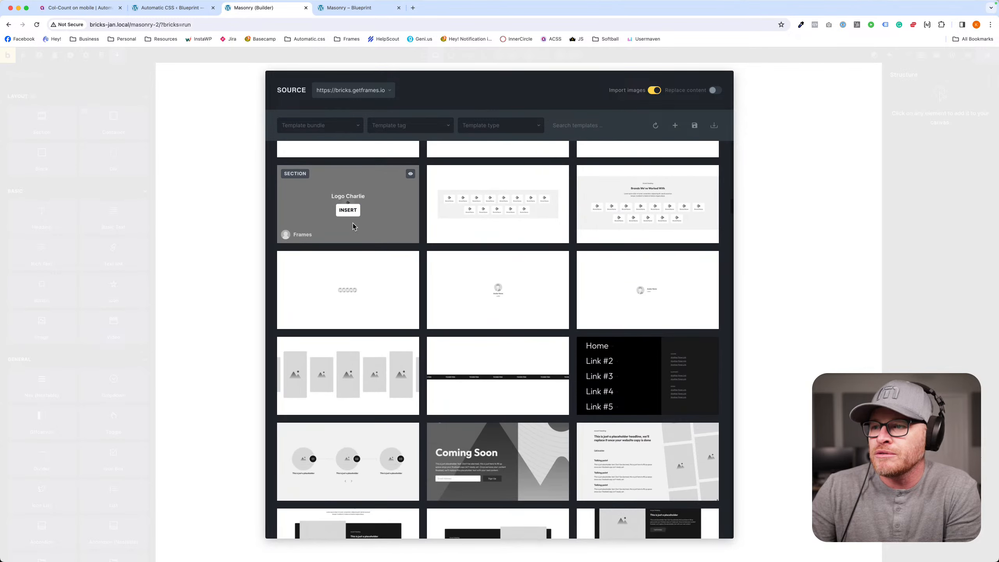
scroll(353, 226, "down", 10)
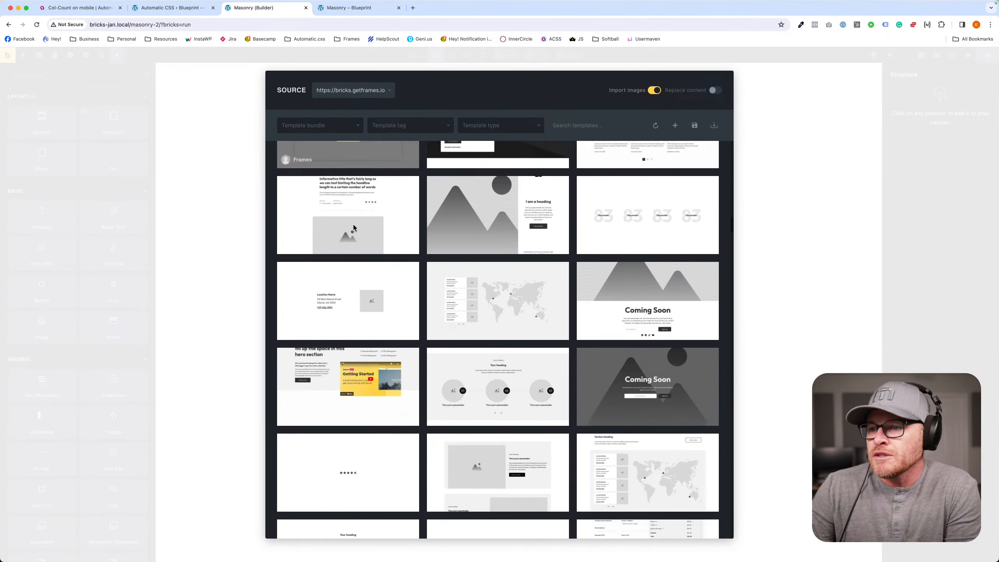
- Insert the Testimonial Section Bravo template found by searching for "section", and select its first testimonial card
left_click(603, 125)
type("section")
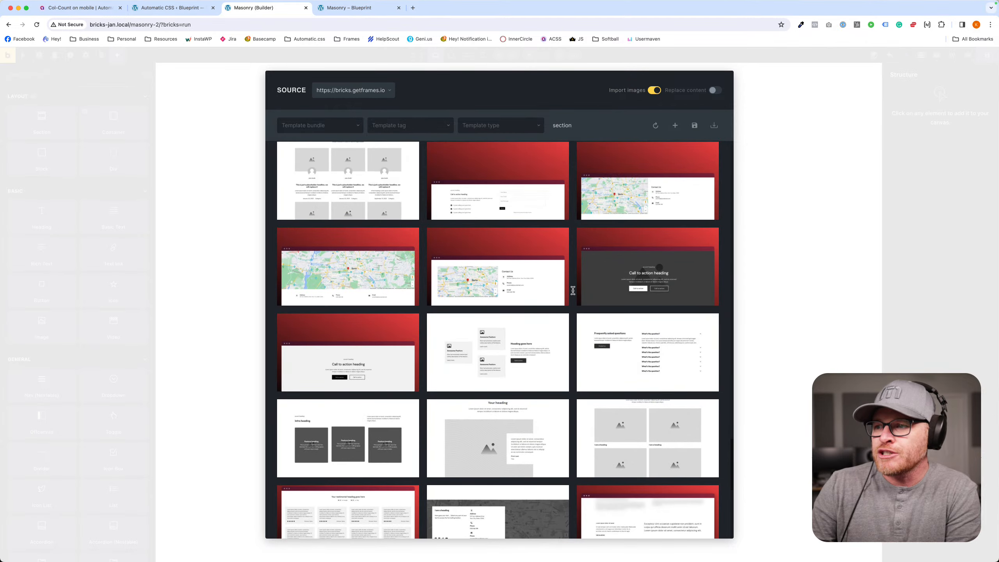
scroll(572, 290, "down", 7)
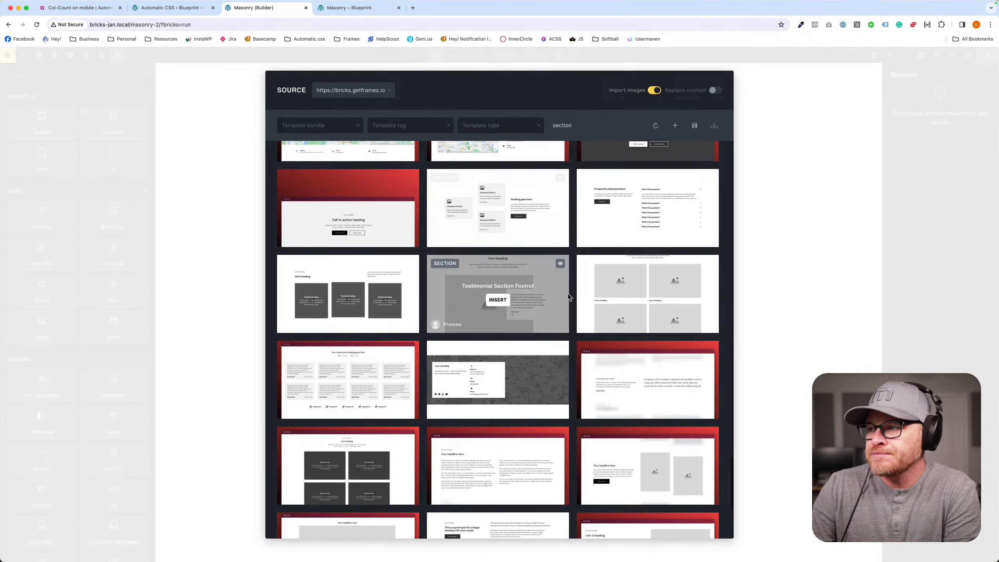
scroll(564, 292, "down", 1)
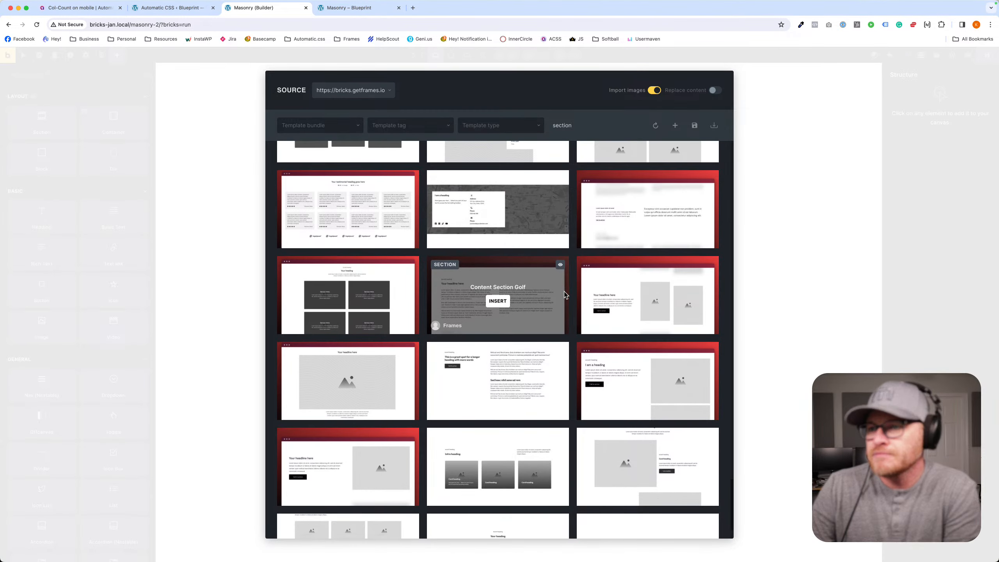
mouse_move(389, 229)
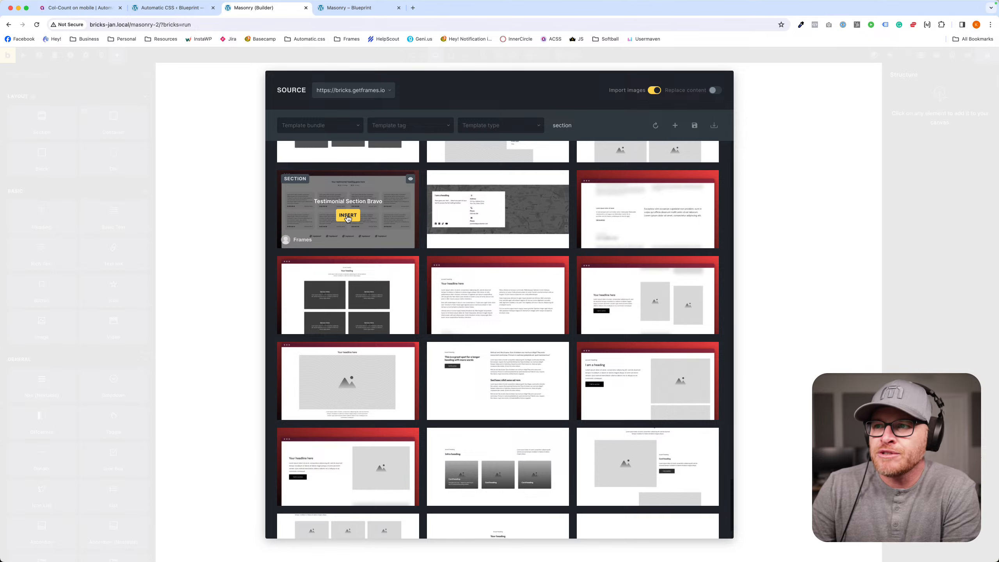
left_click(347, 216)
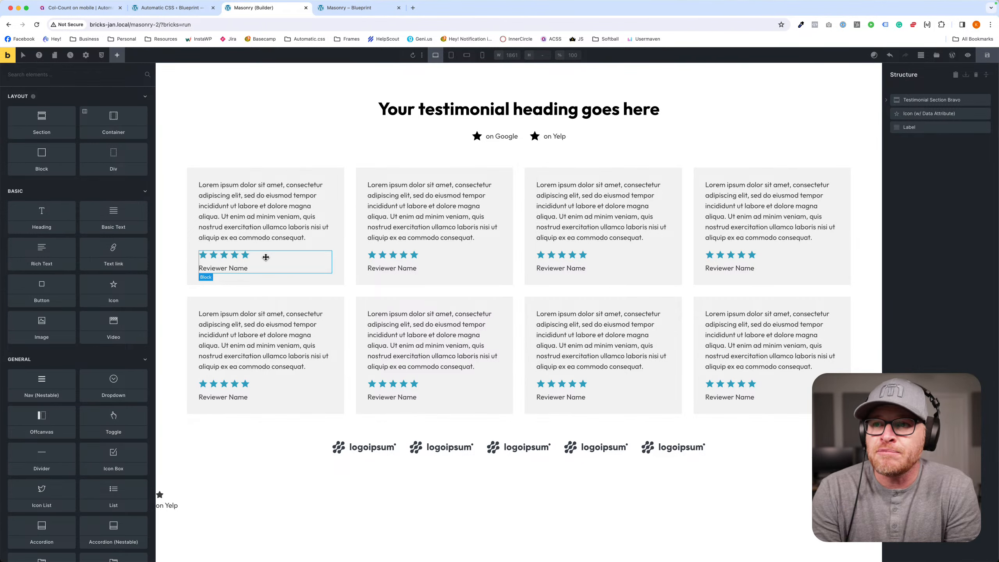
left_click(231, 175)
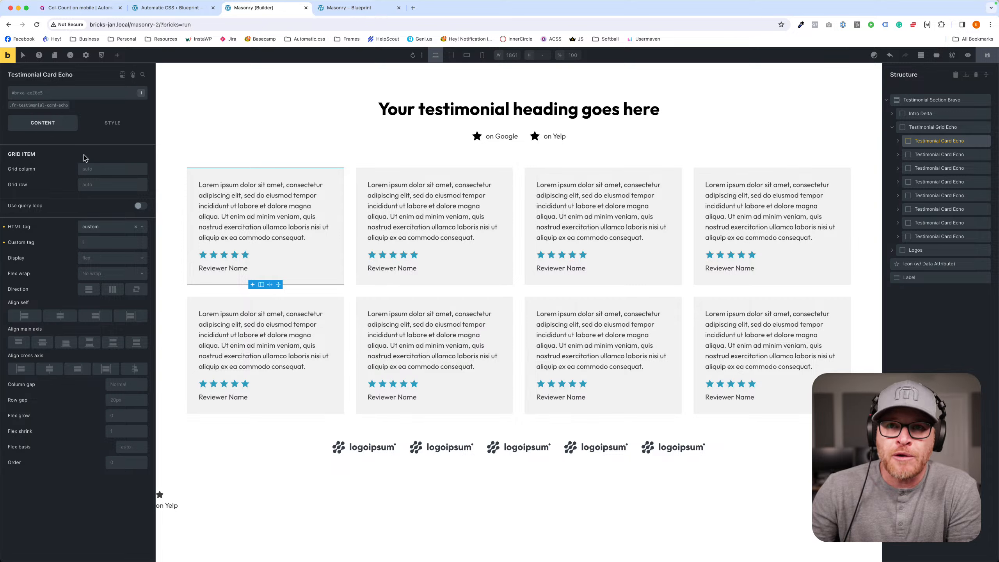
- Set the border radius of the .fr-testimonial-card-echo class to var(--radius-m) on all four corners and save the page
left_click(51, 105)
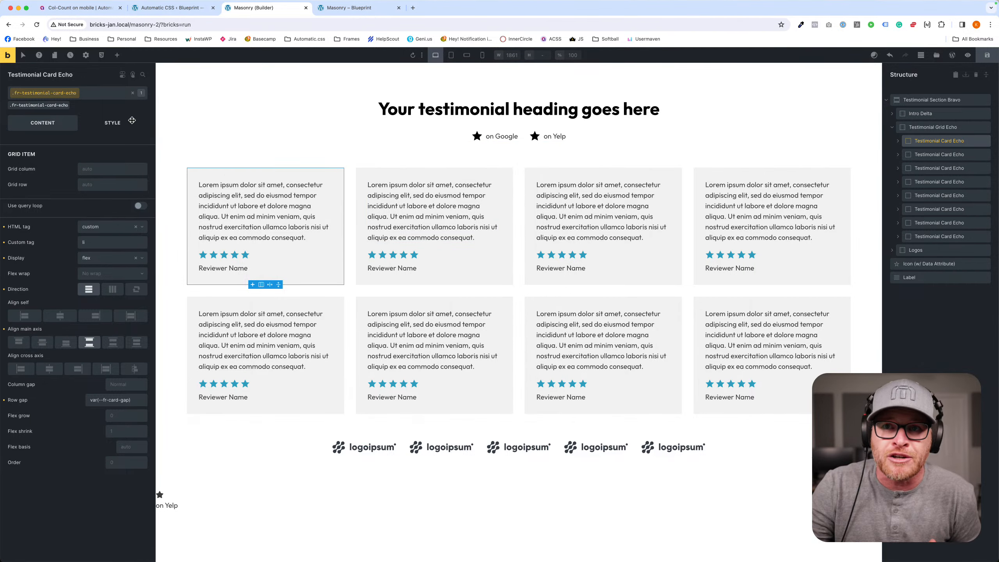
left_click(118, 124)
left_click(115, 146)
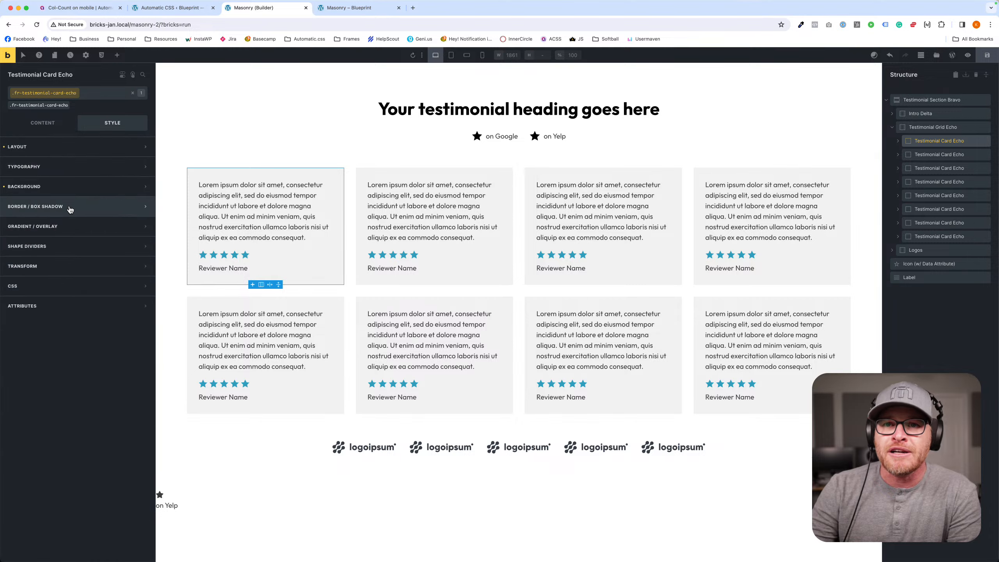
left_click(71, 204)
left_click(142, 223)
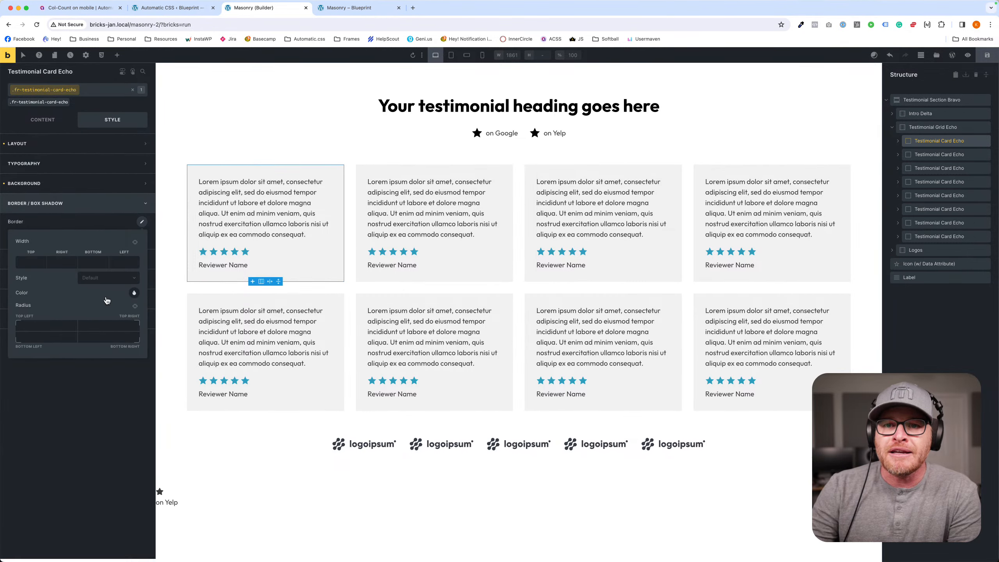
right_click(32, 327)
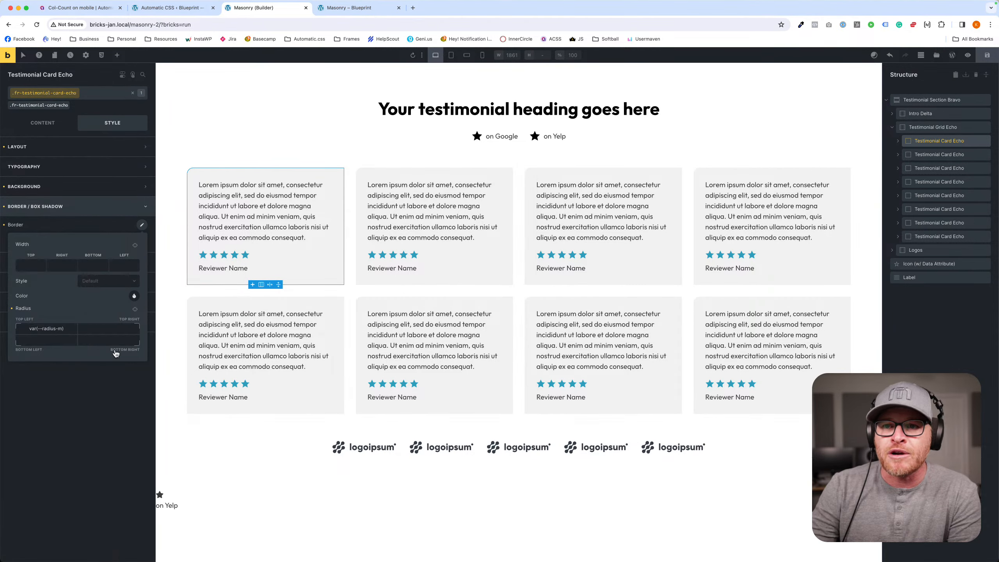
left_click(91, 237)
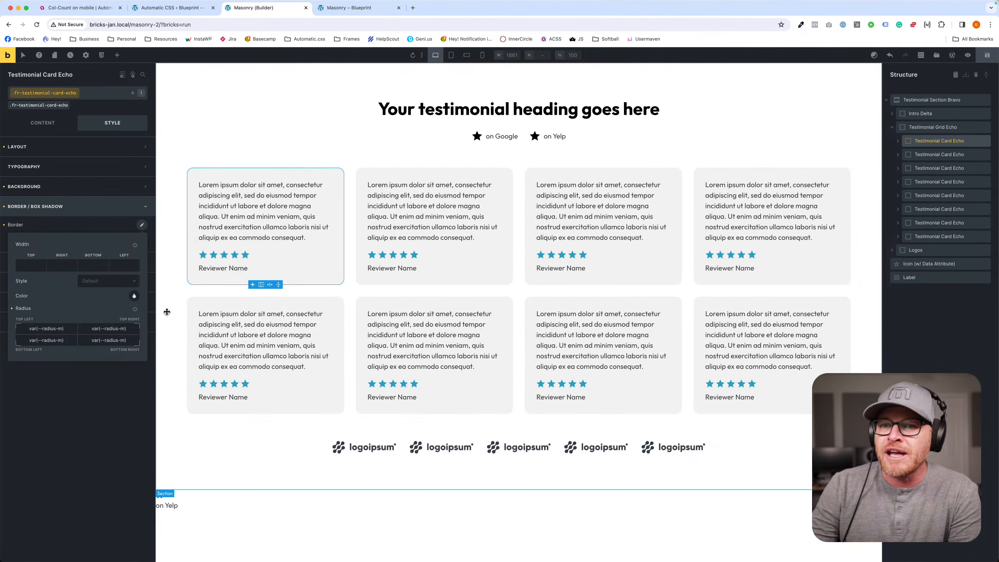
left_click(987, 55)
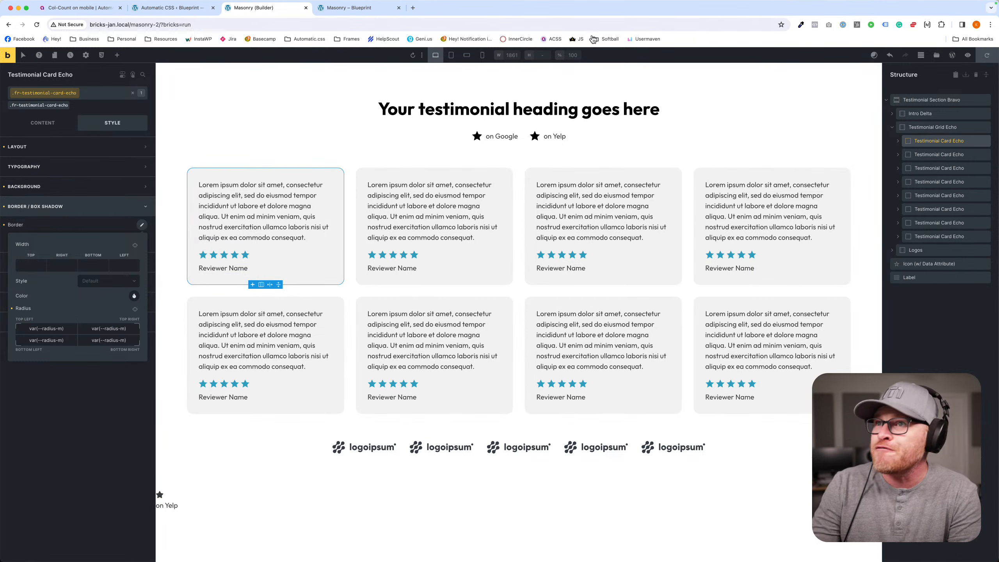
- View the testimonial section on the front end, check the earlier tabs preview, and return to the builder
left_click(7, 56)
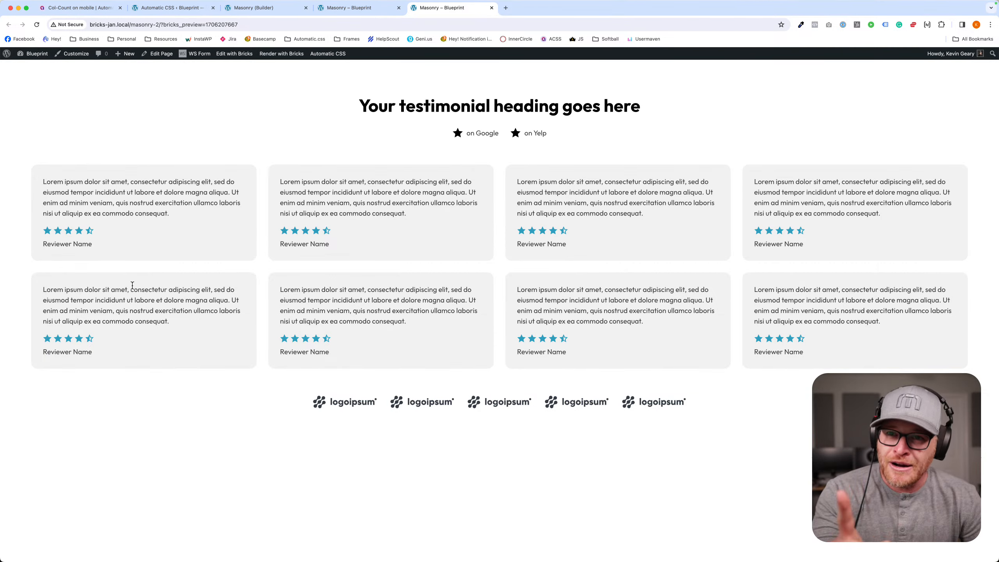
left_click(354, 7)
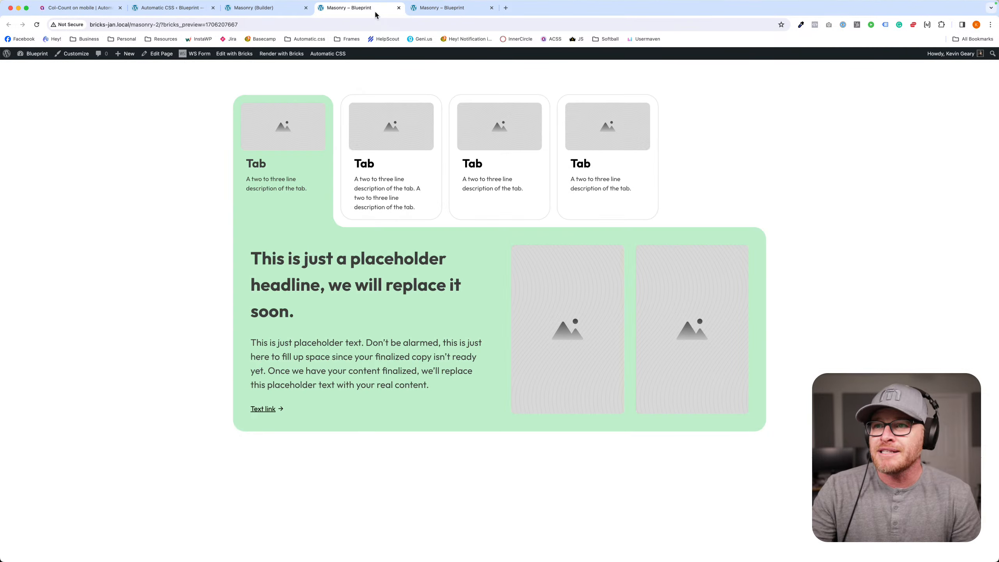
left_click(280, 6)
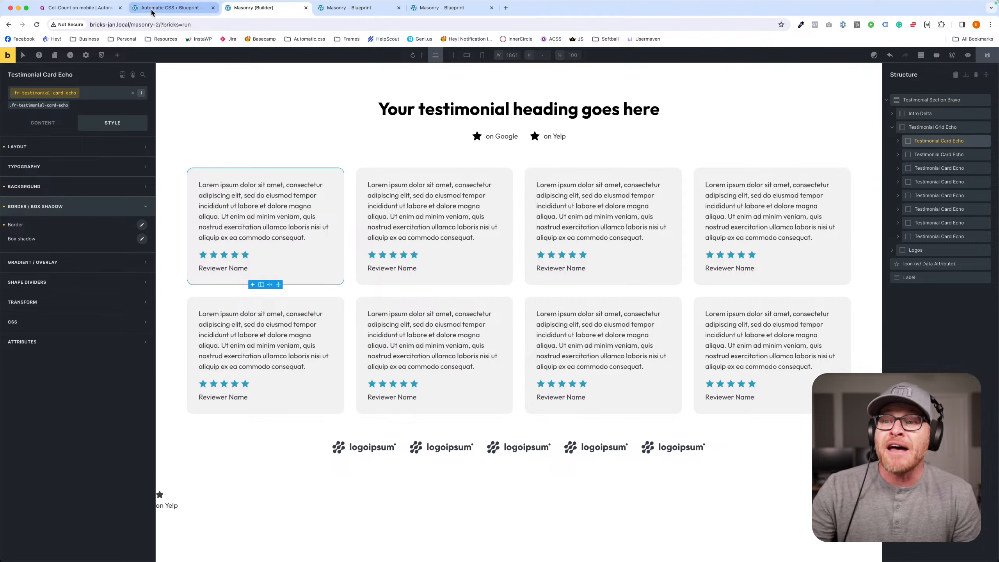
- Try moving the star rating out of the footer to above the body of the first testimonial card, and undo the move
left_click(233, 255)
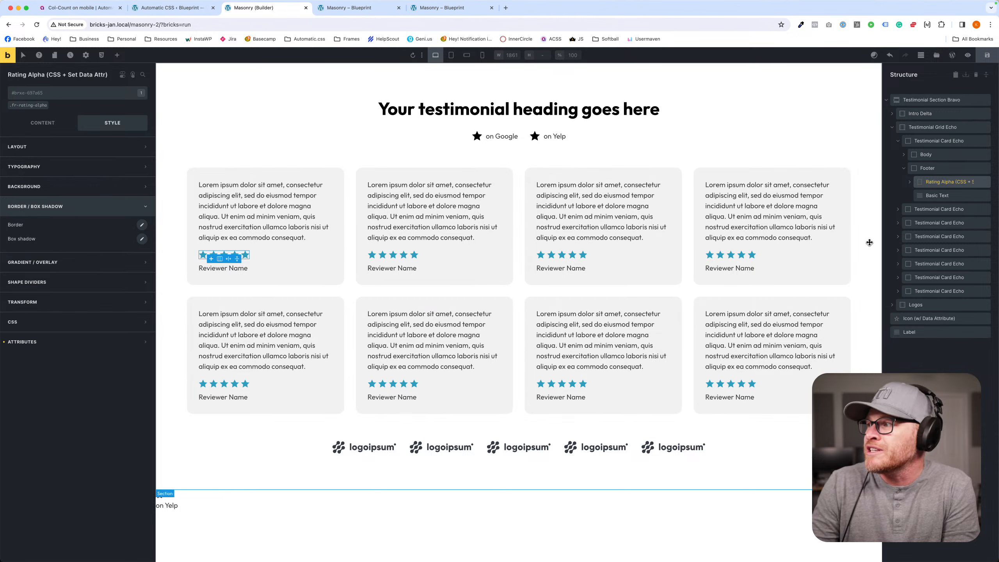
left_click_drag(920, 181, 925, 147)
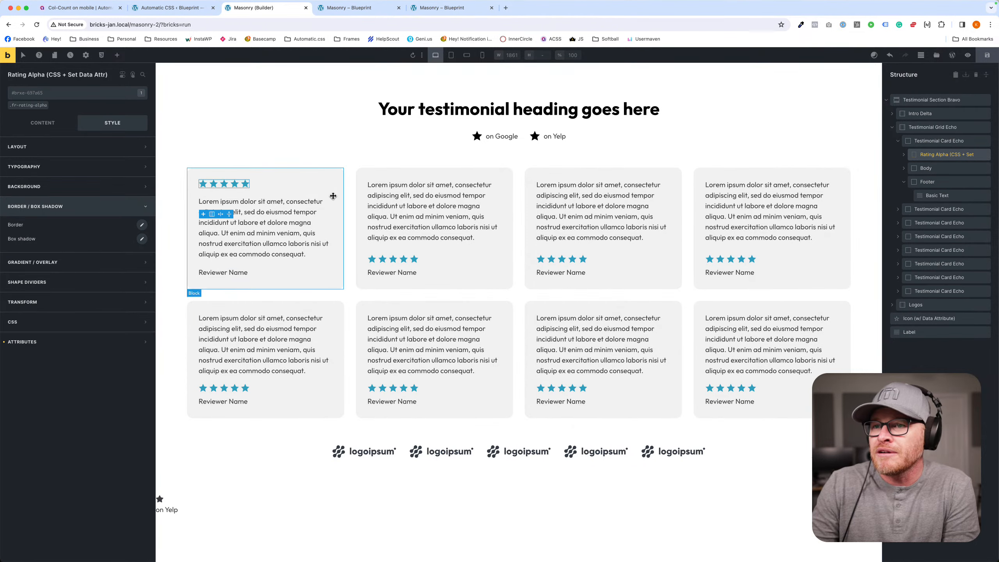
left_click(330, 192)
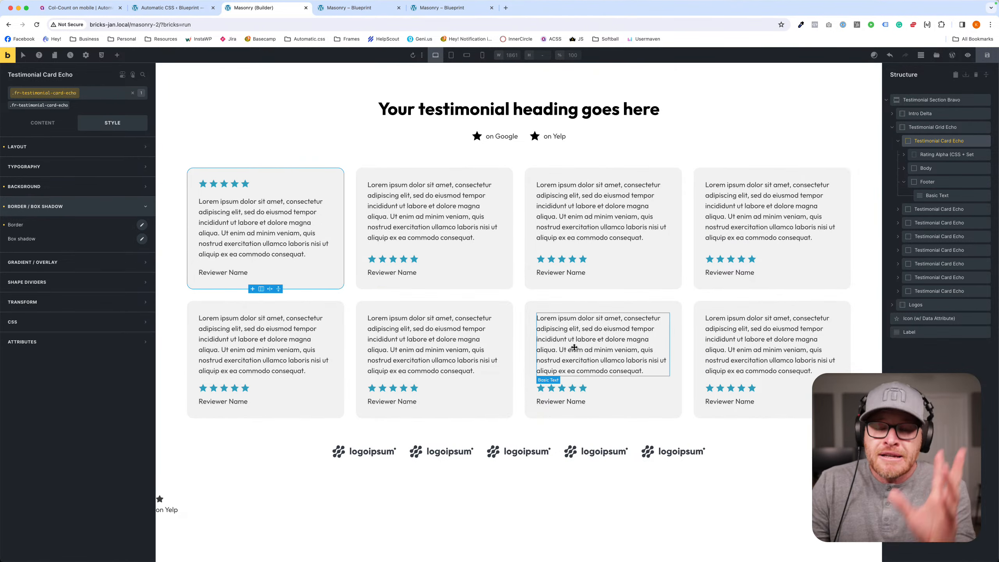
key("super+z")
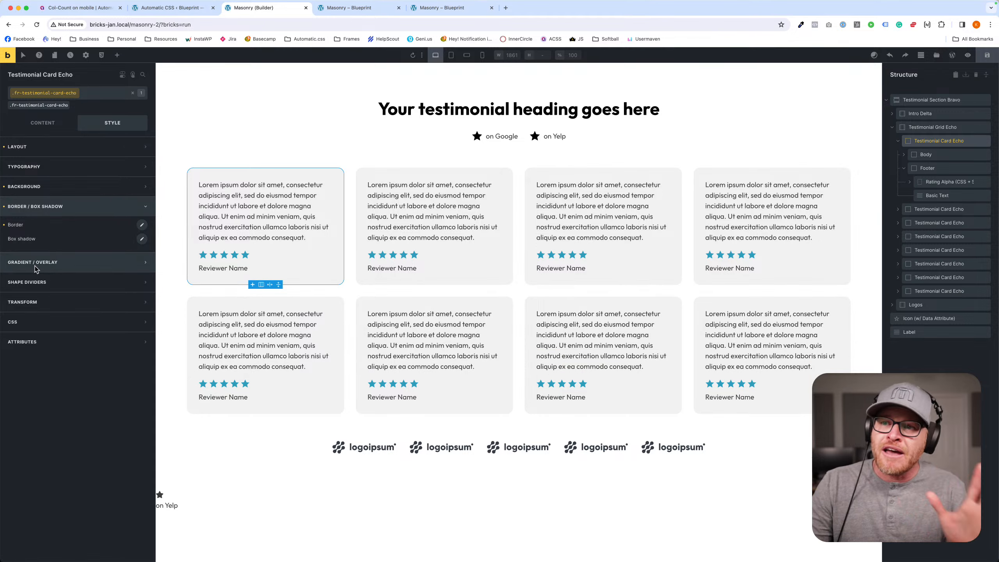
- Try moving the whole footer above the body in the first testimonial card, and undo the move
left_click(221, 261)
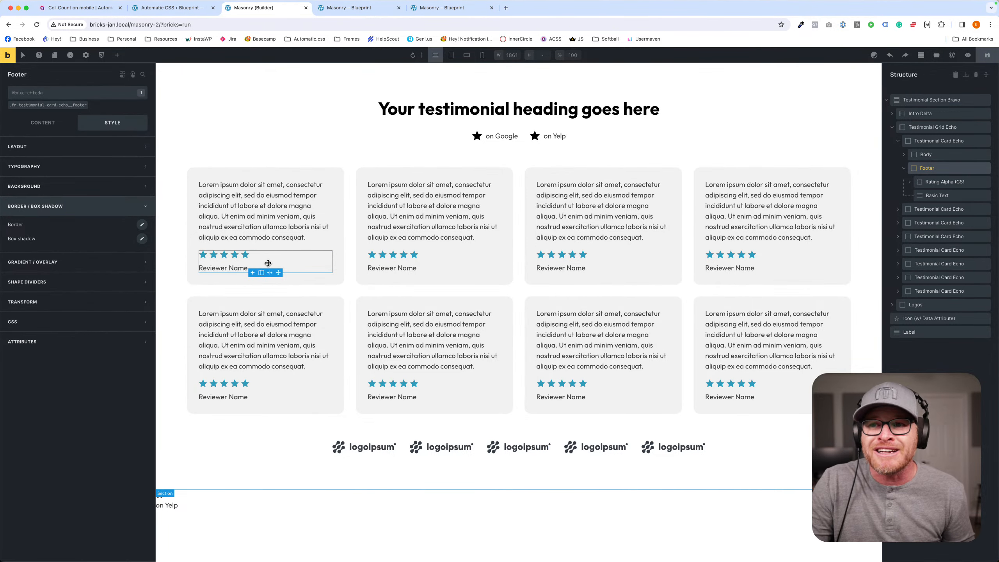
left_click_drag(268, 263, 227, 184)
left_click(334, 213)
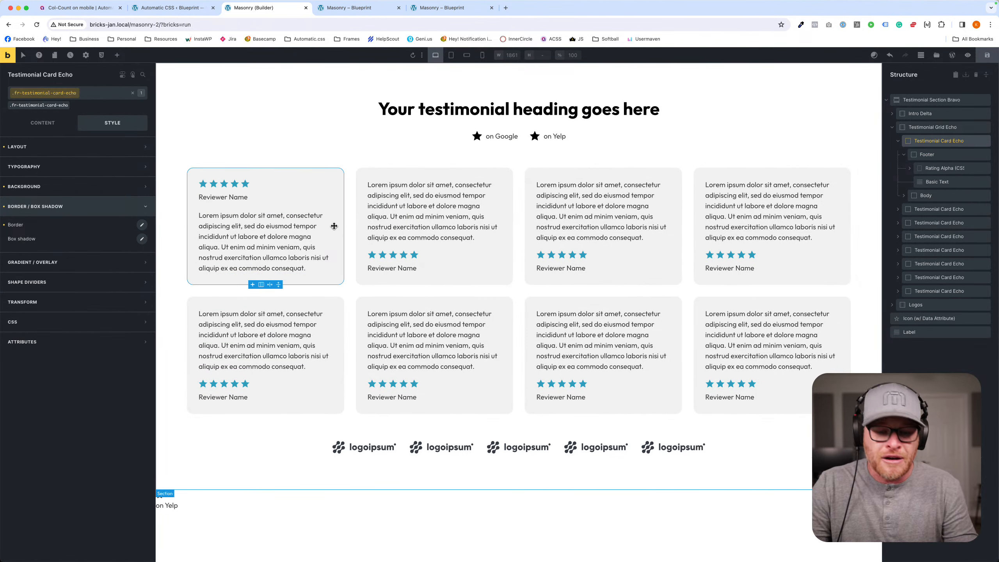
key("super+z")
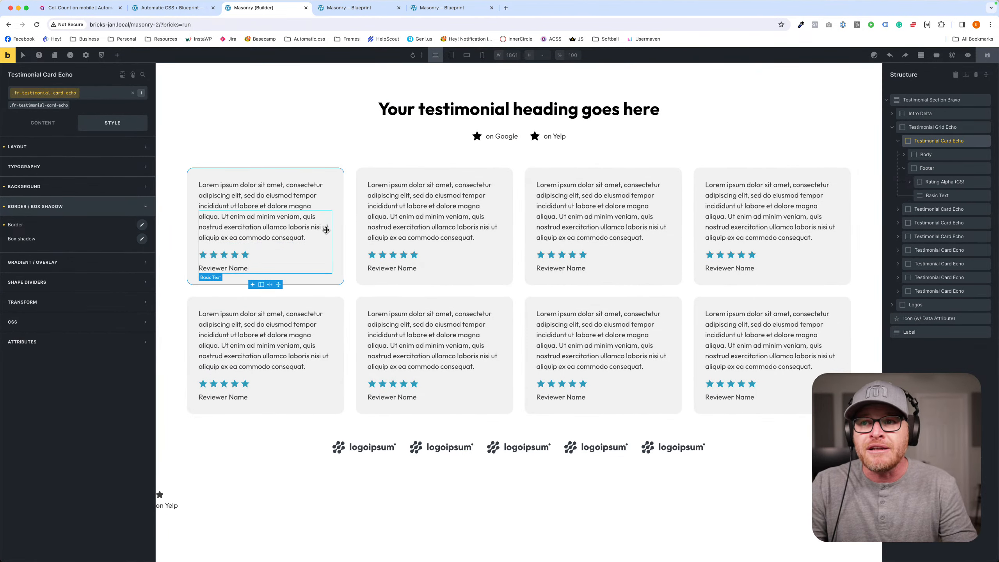
- Add an Icon element to the first testimonial card and place it directly above the Body block
left_click(272, 262)
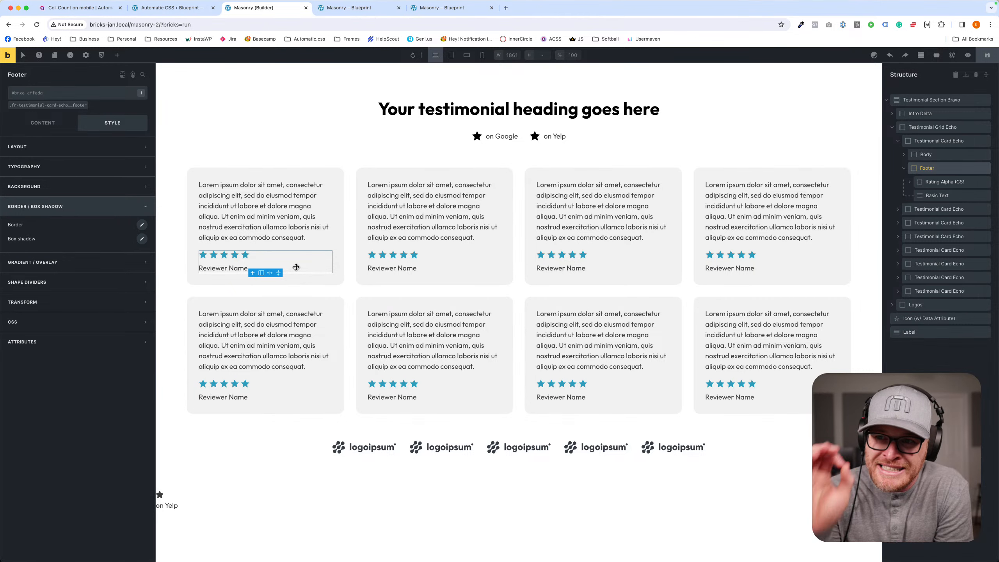
left_click(249, 202)
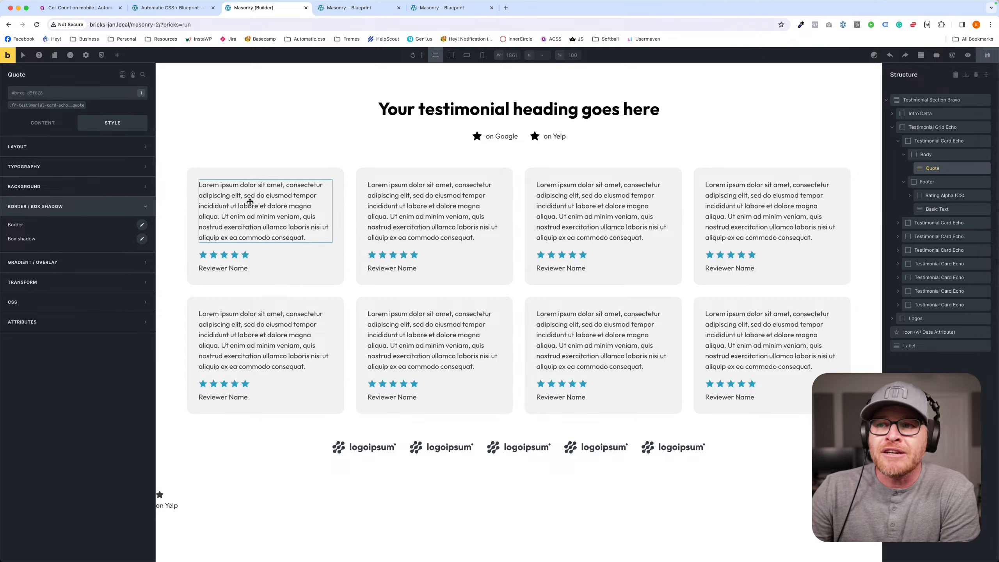
left_click(117, 56)
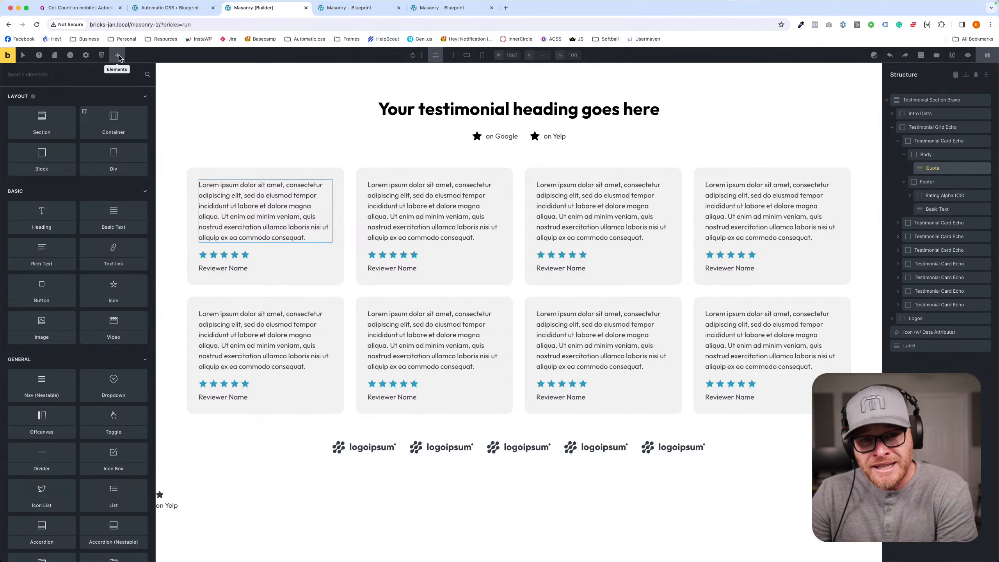
type("icon")
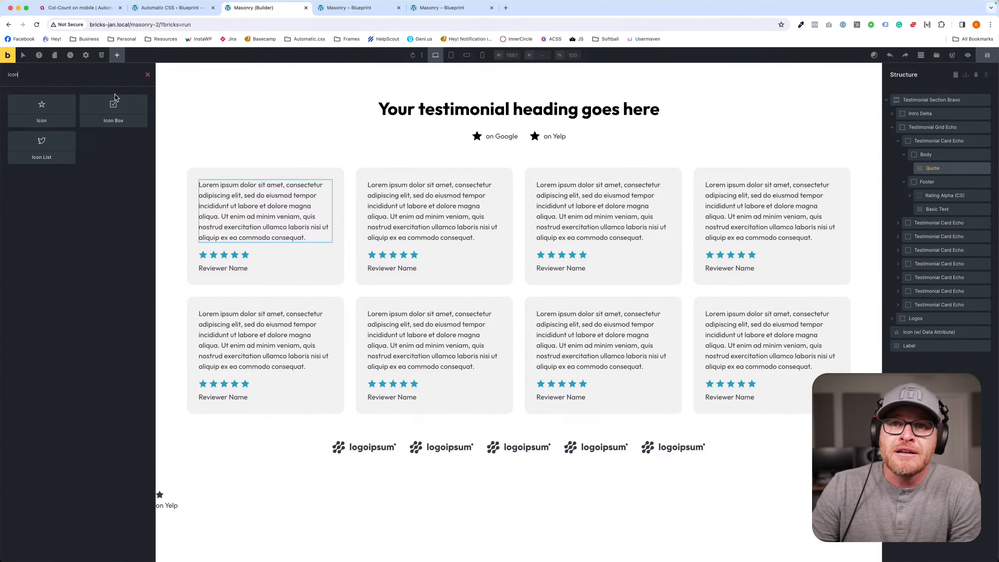
left_click(61, 109)
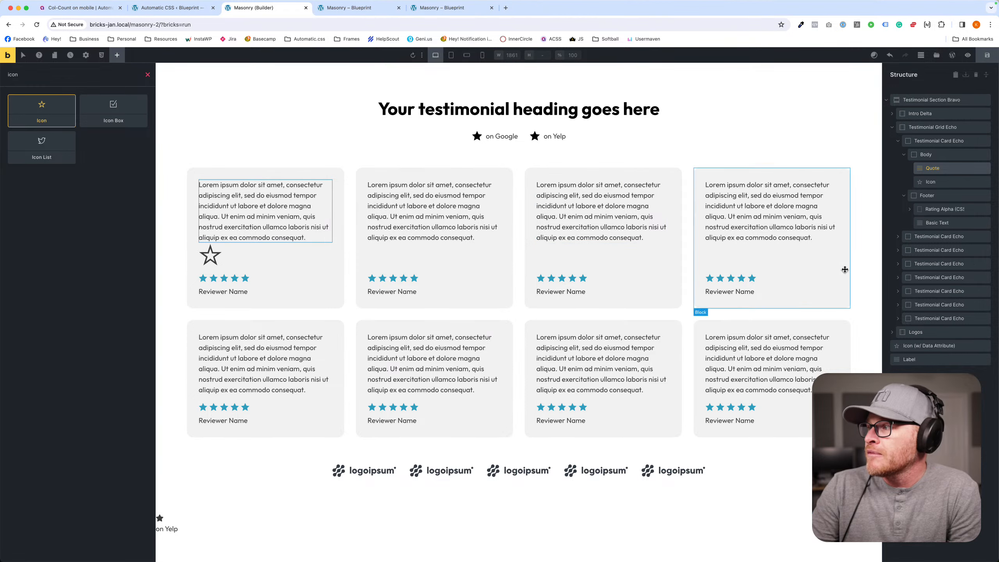
left_click(919, 182)
left_click_drag(920, 182, 920, 153)
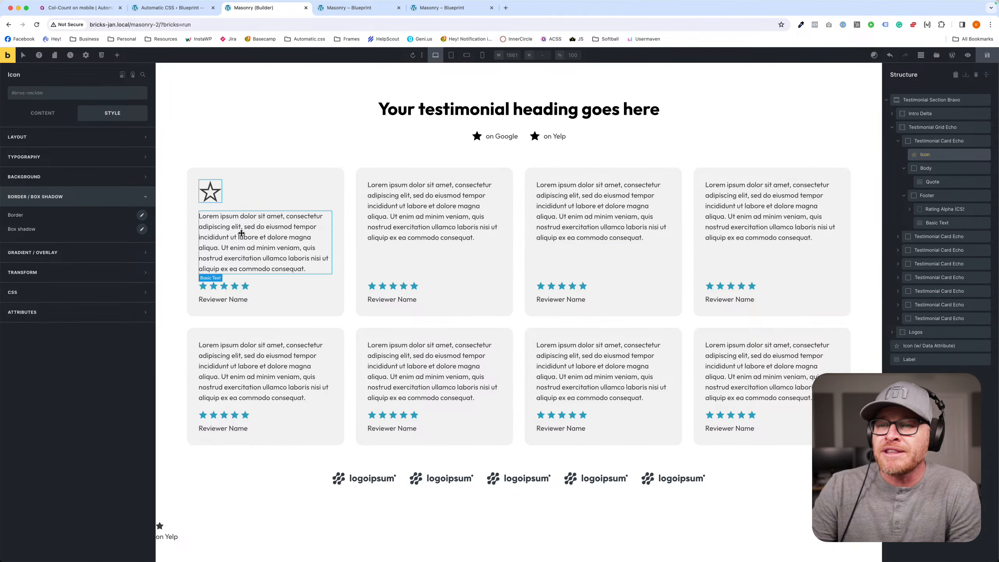
- Change the new icon to the square K logo from Fontawesome - Brands, found by searching for "star", and save the page
left_click(43, 114)
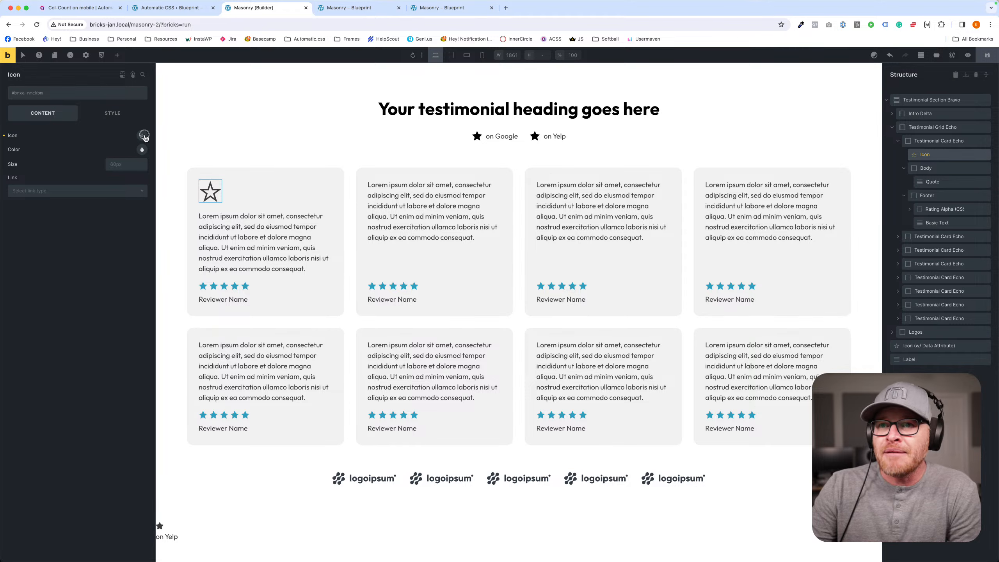
left_click(142, 136)
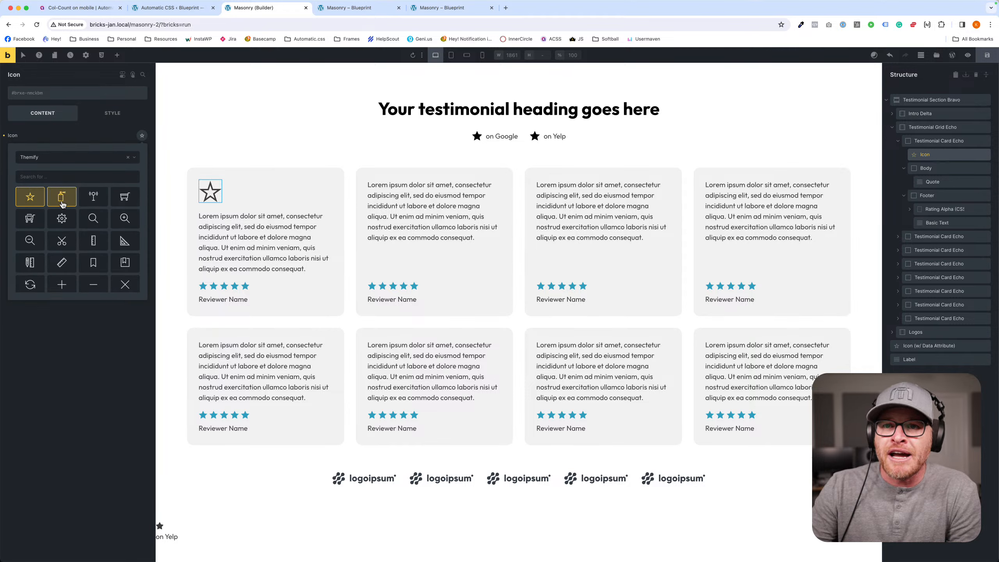
left_click(66, 177)
type("star")
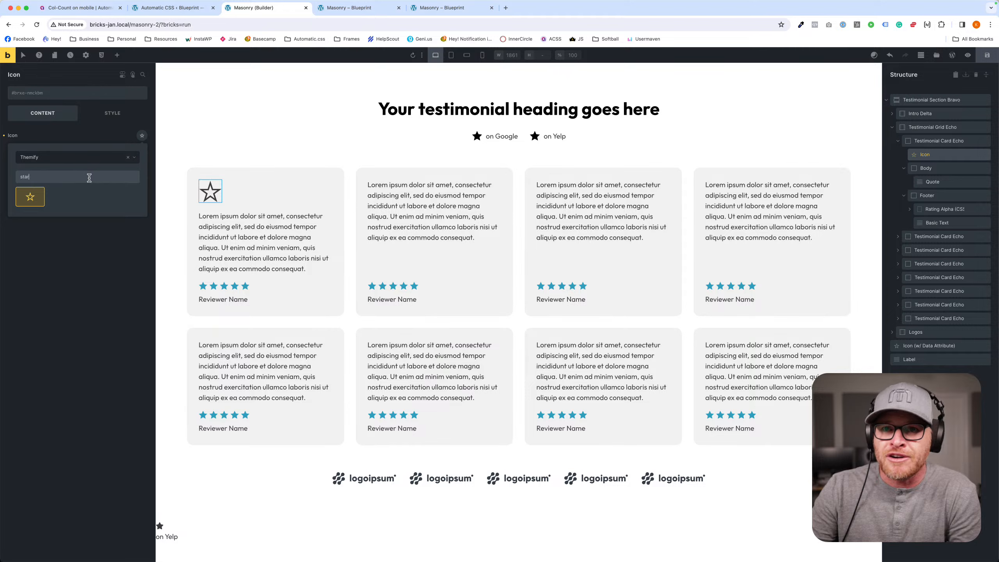
left_click(90, 158)
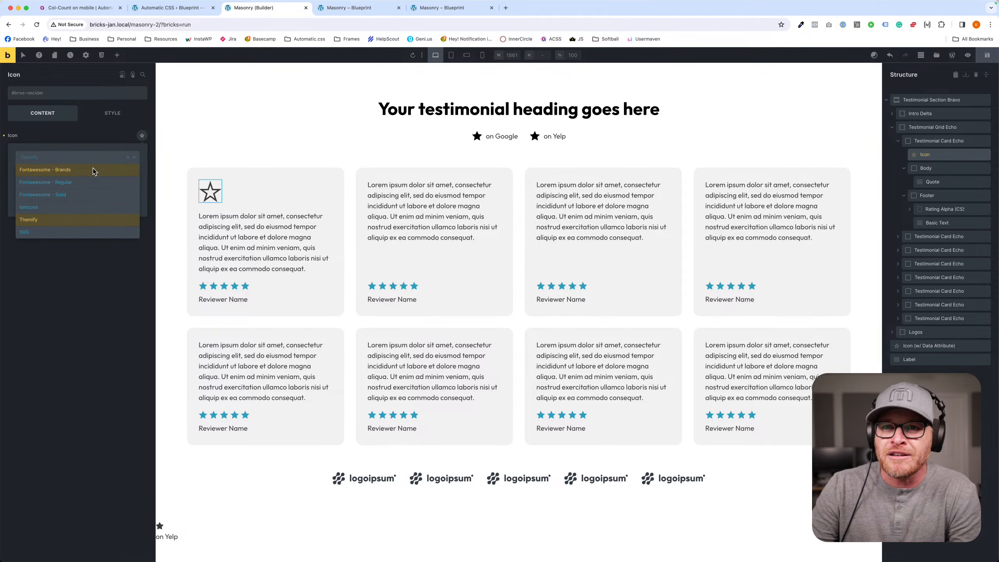
left_click(59, 169)
left_click(62, 196)
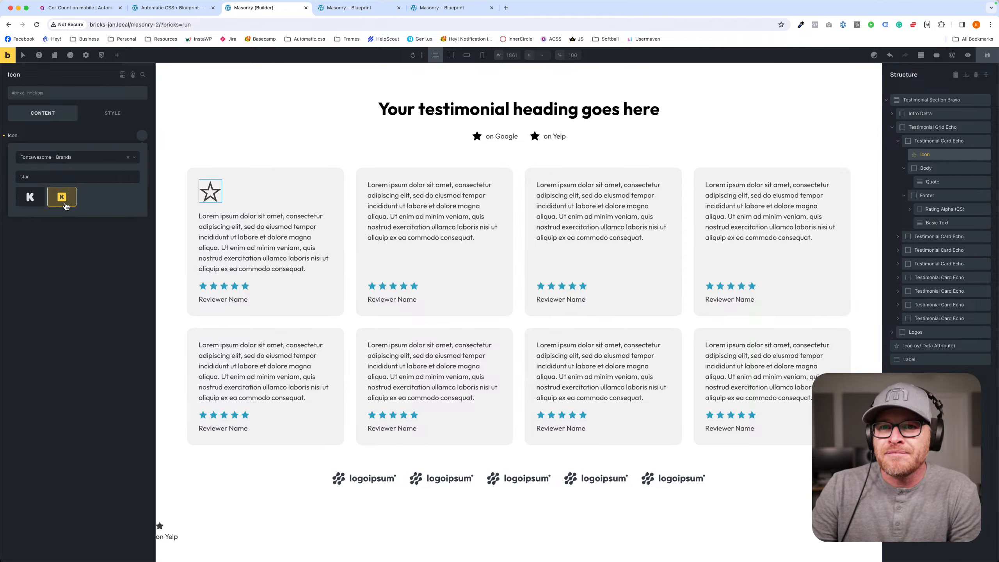
left_click(231, 197)
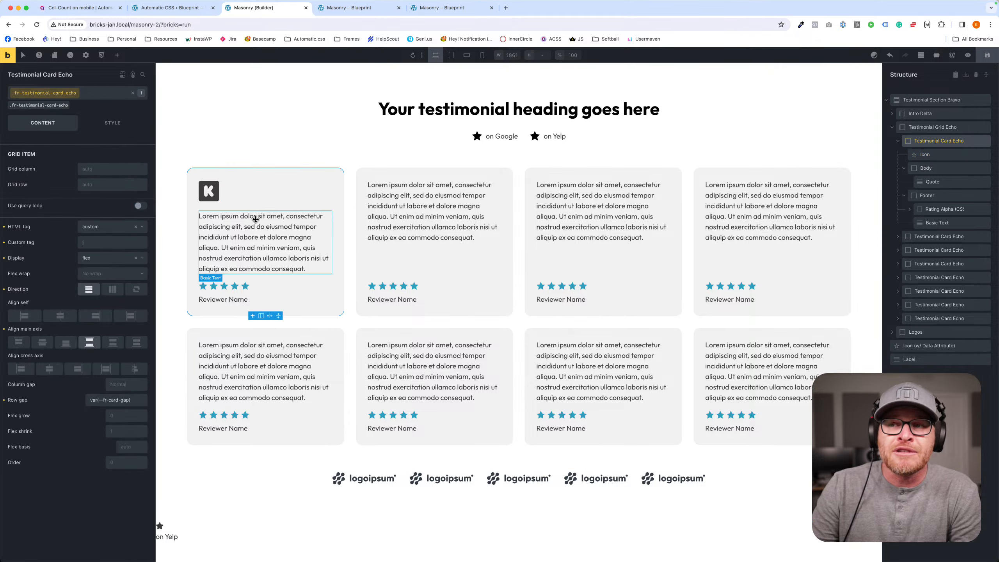
left_click(208, 191)
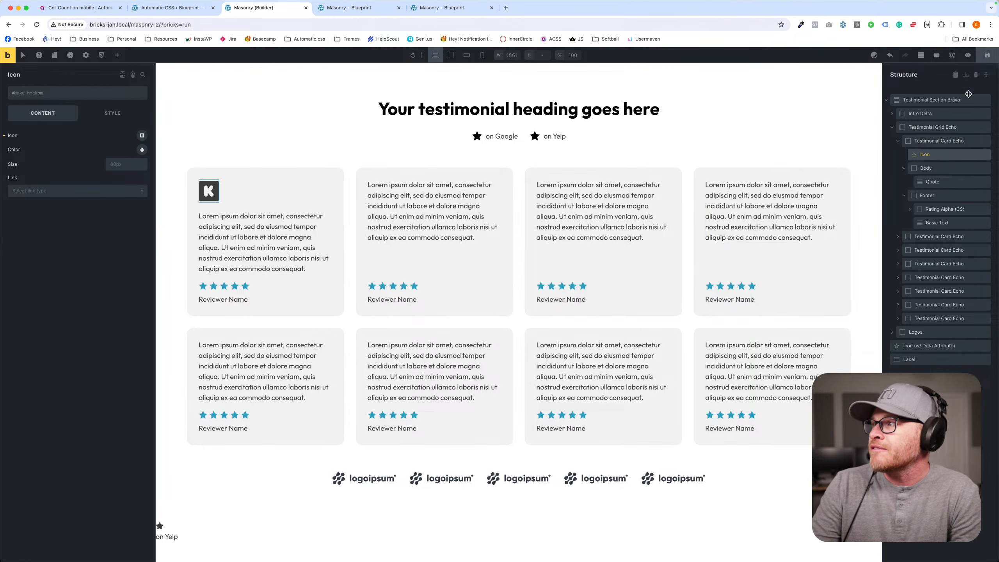
left_click(986, 56)
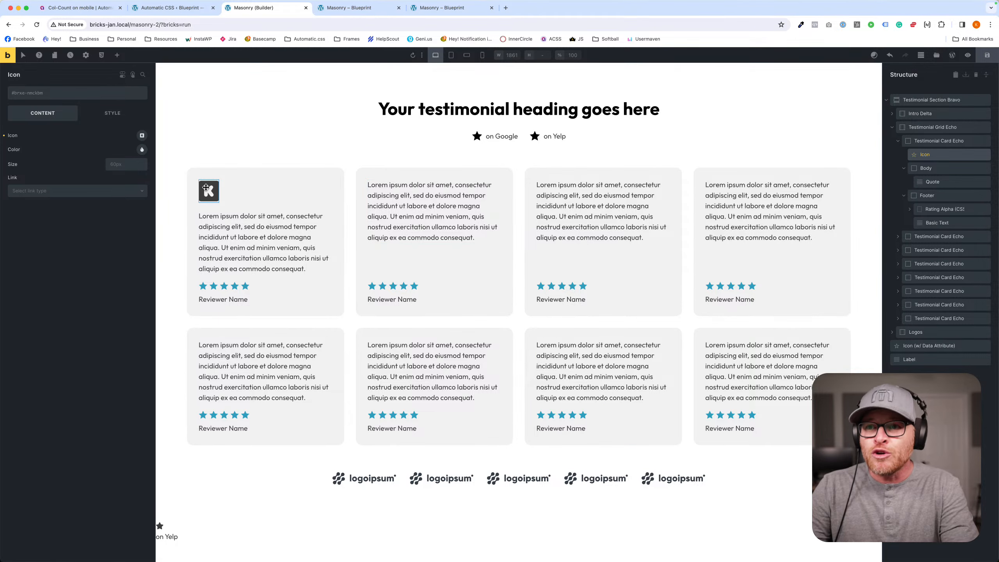
- Copy the first card's icon, examine the second and third testimonial cards, and reselect the first card
key("super+c")
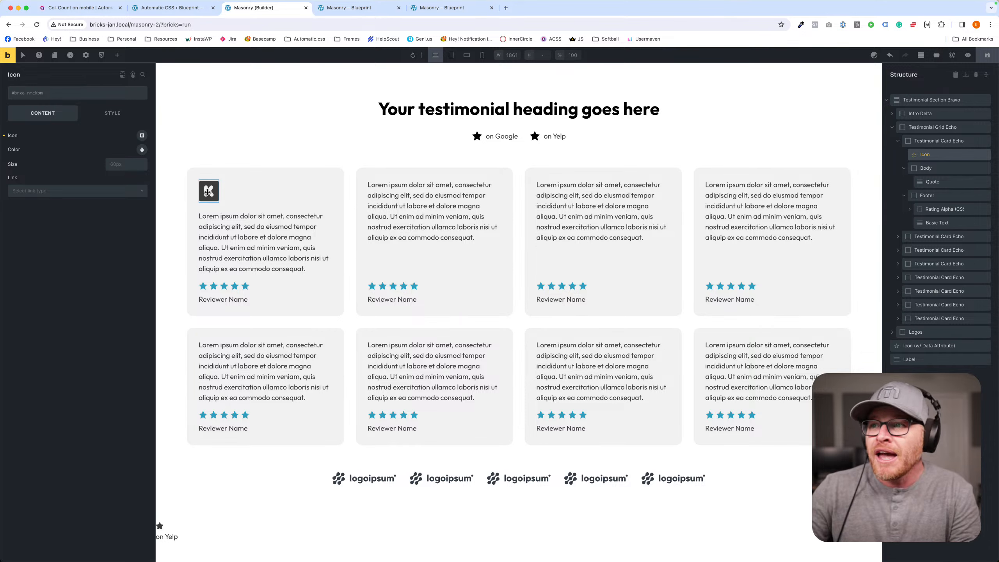
left_click(900, 240)
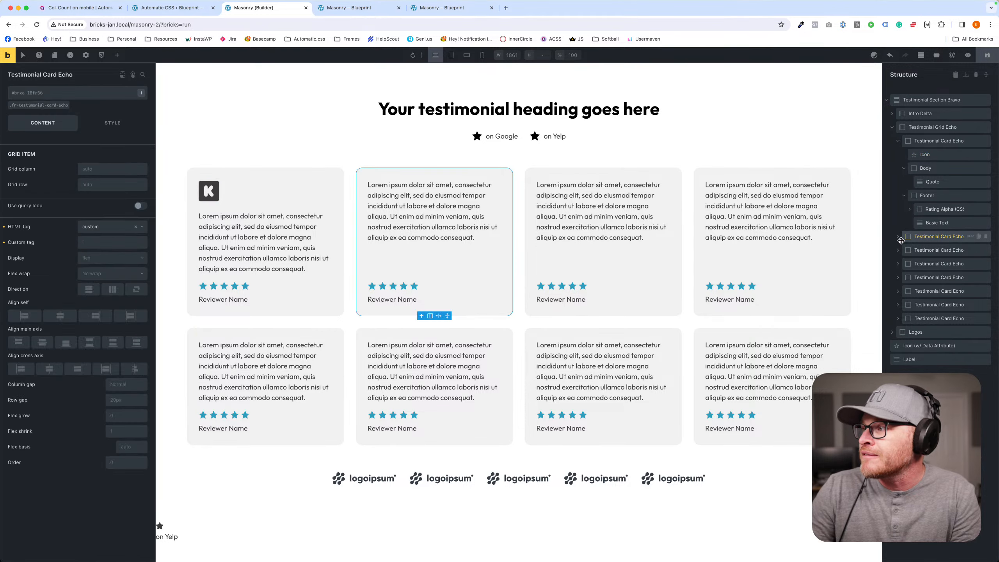
left_click(932, 250)
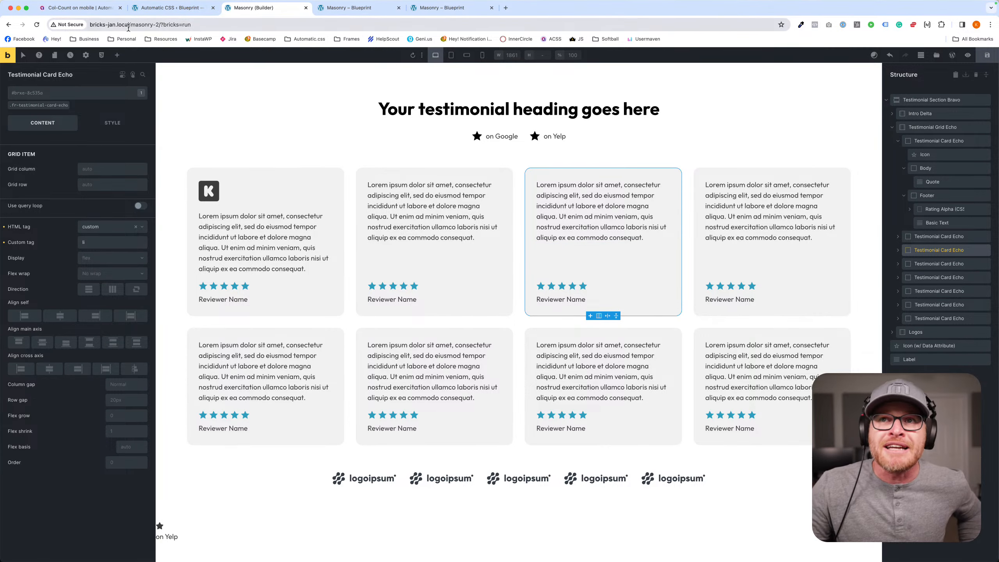
left_click(277, 200)
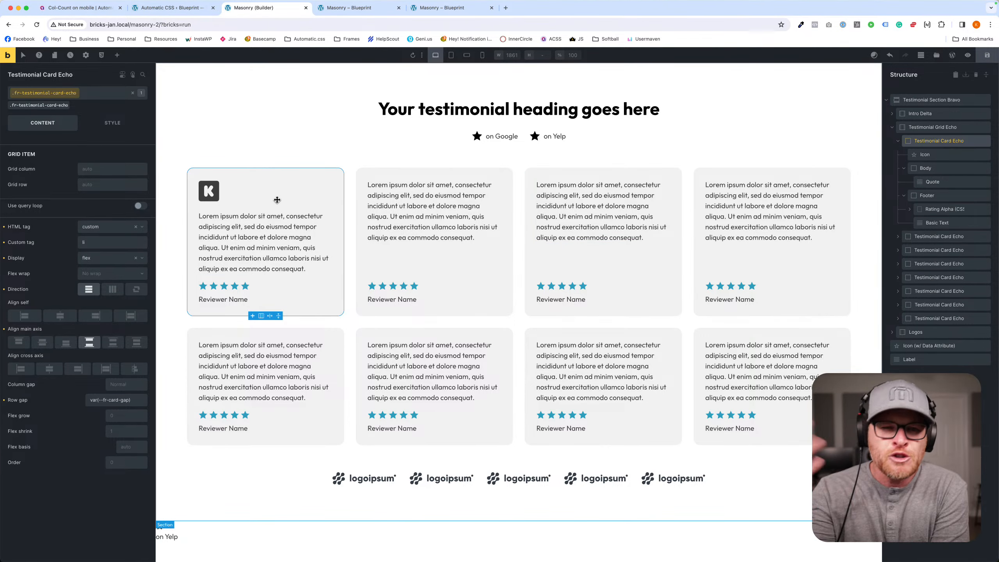
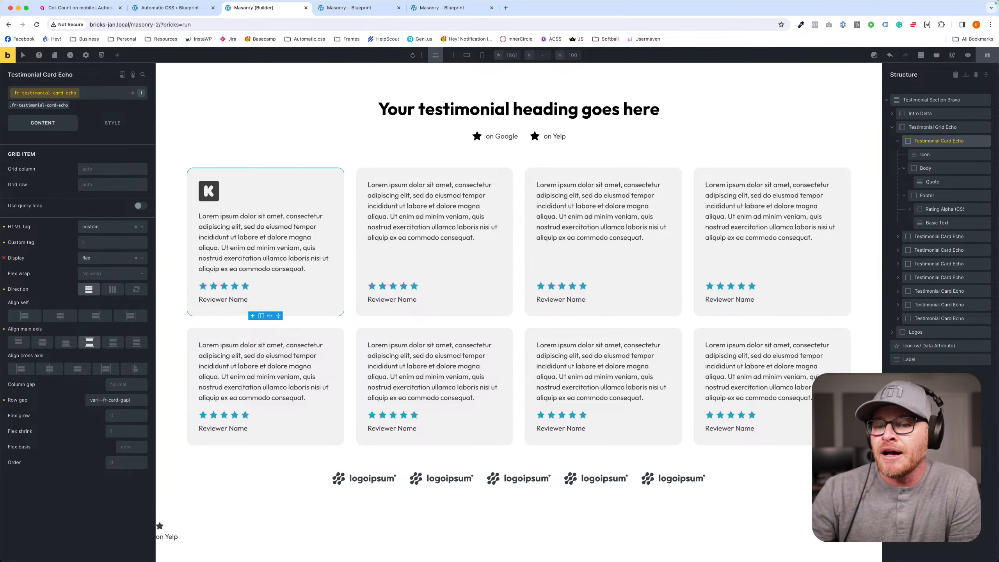
- Delete the stray "on Yelp" label, the stray star icon and the whole testimonial section, and save the page
left_click(167, 535)
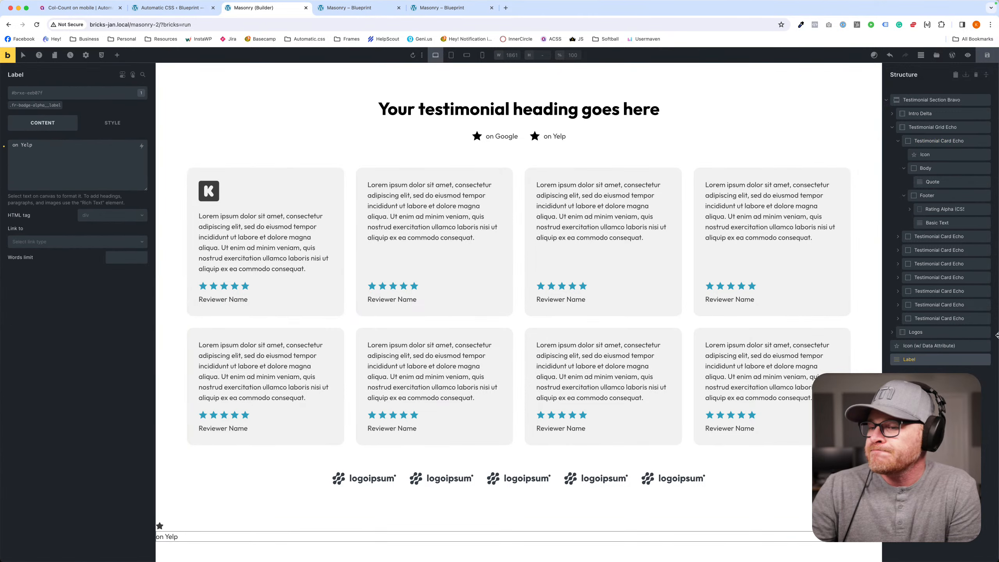
left_click(979, 360)
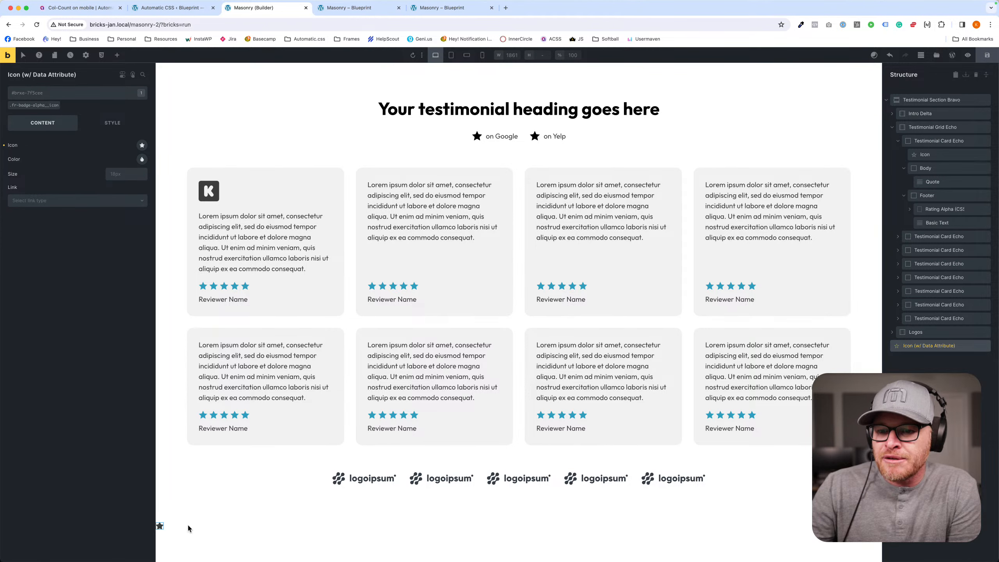
left_click(984, 346)
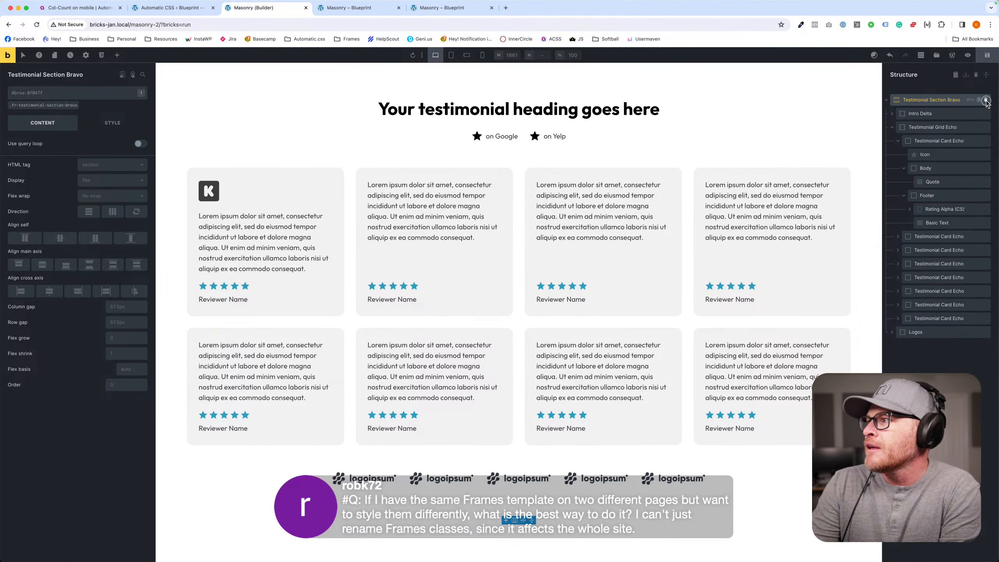
left_click(986, 100)
left_click(987, 56)
- Insert the Content Section Mike template from the Frames template library, found by searching for "content"
left_click(936, 55)
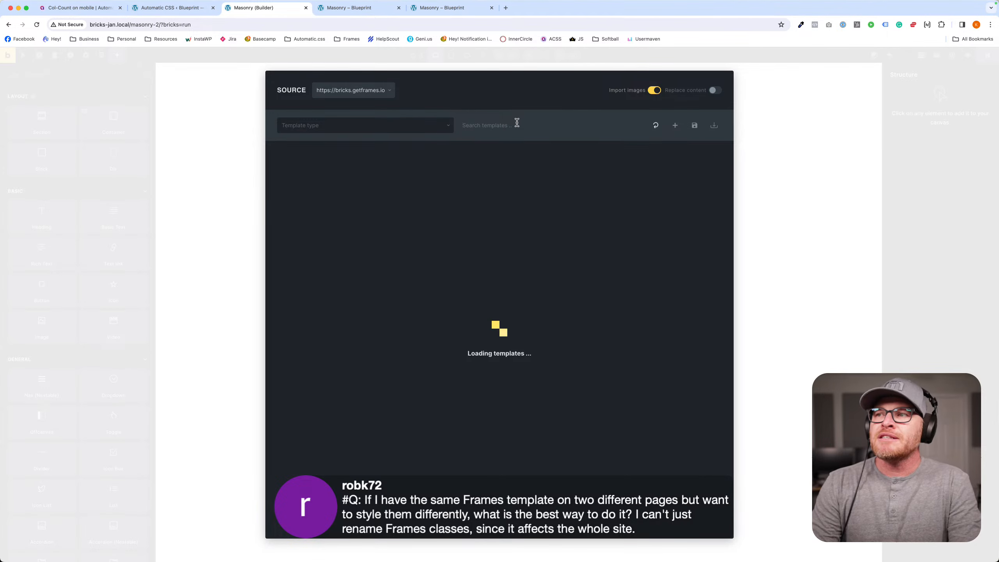
type("content")
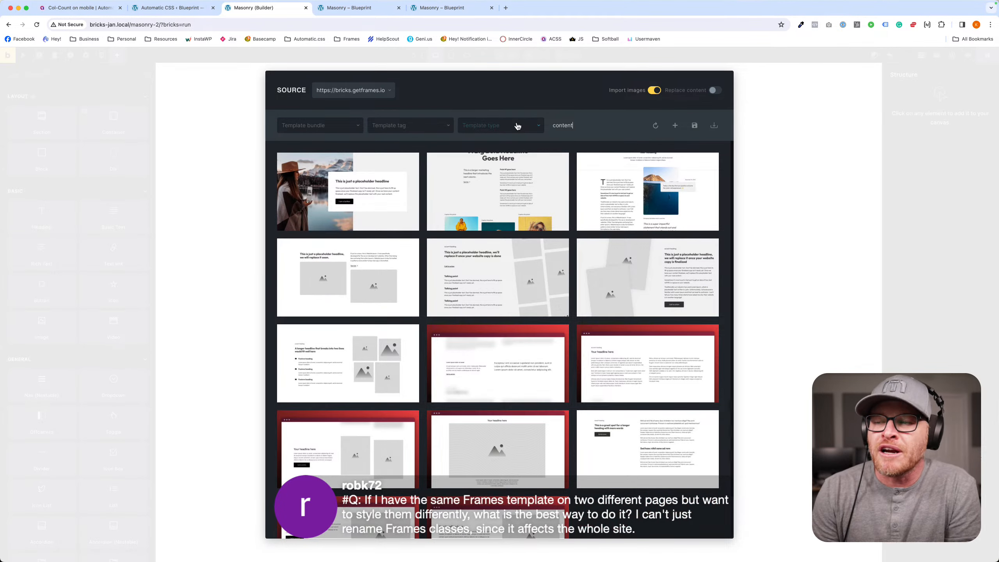
mouse_move(516, 174)
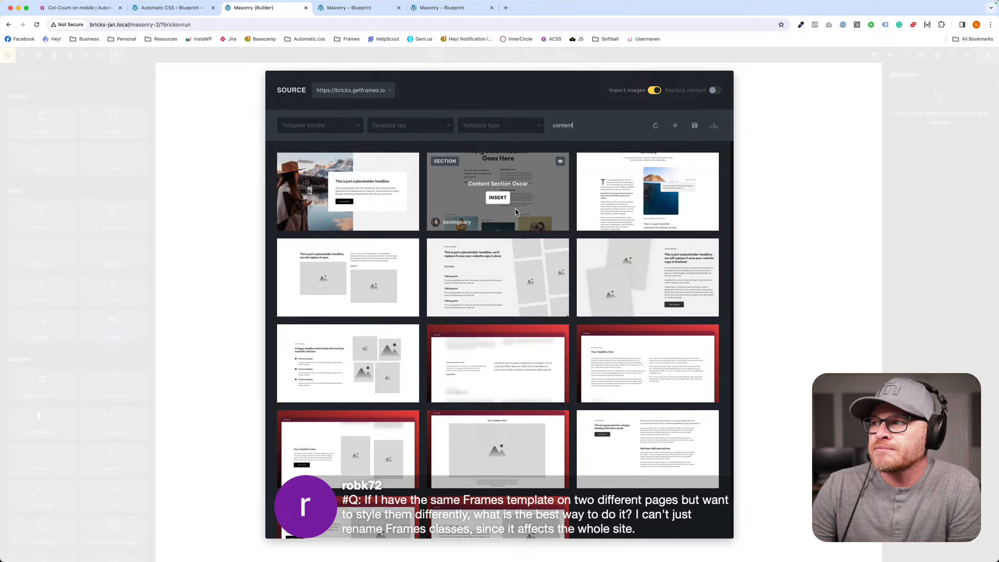
mouse_move(644, 204)
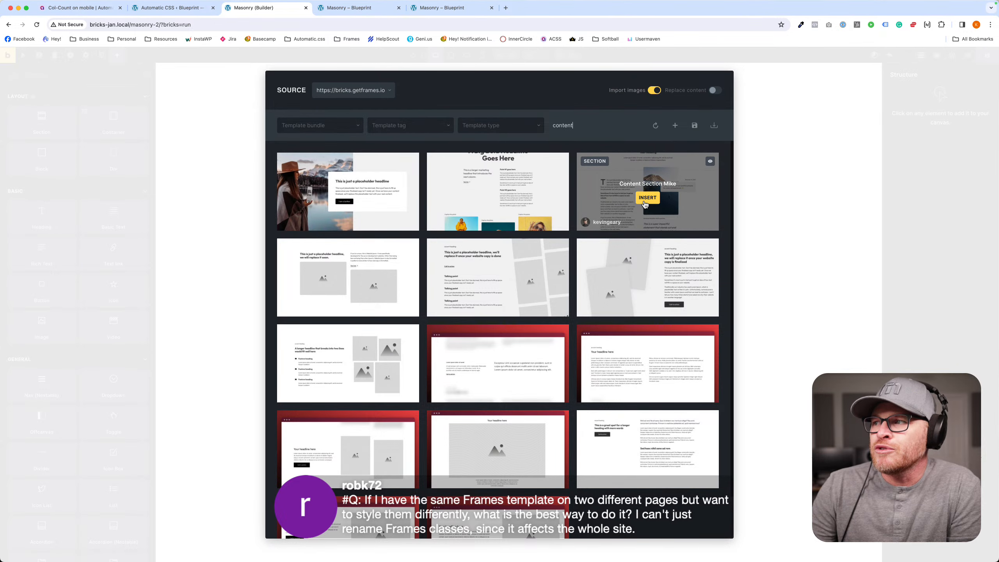
left_click(644, 202)
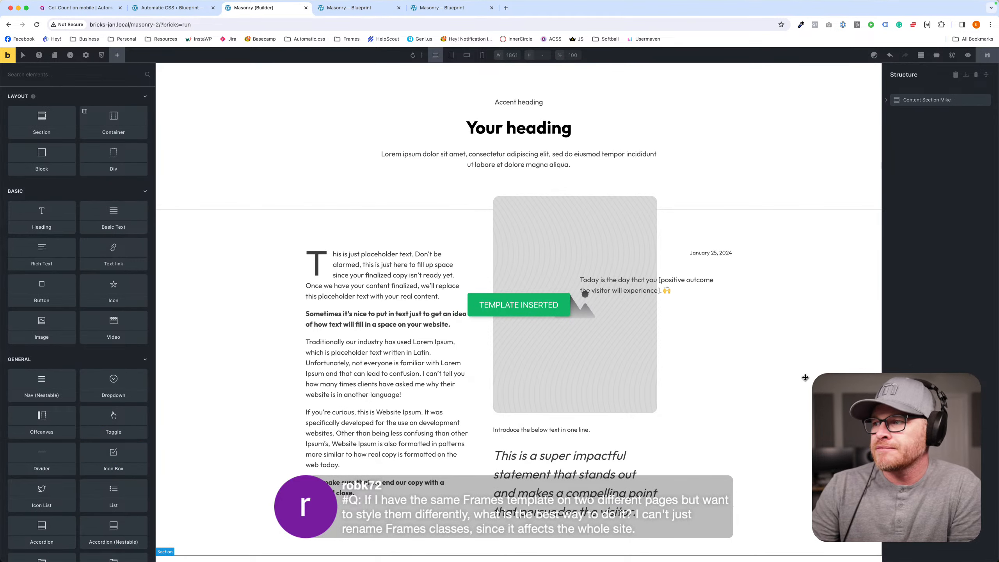
- Replace the placeholder image in the section's middle column with lifestyle0005.jpg from the media library's Placeholders folder
left_click(535, 359)
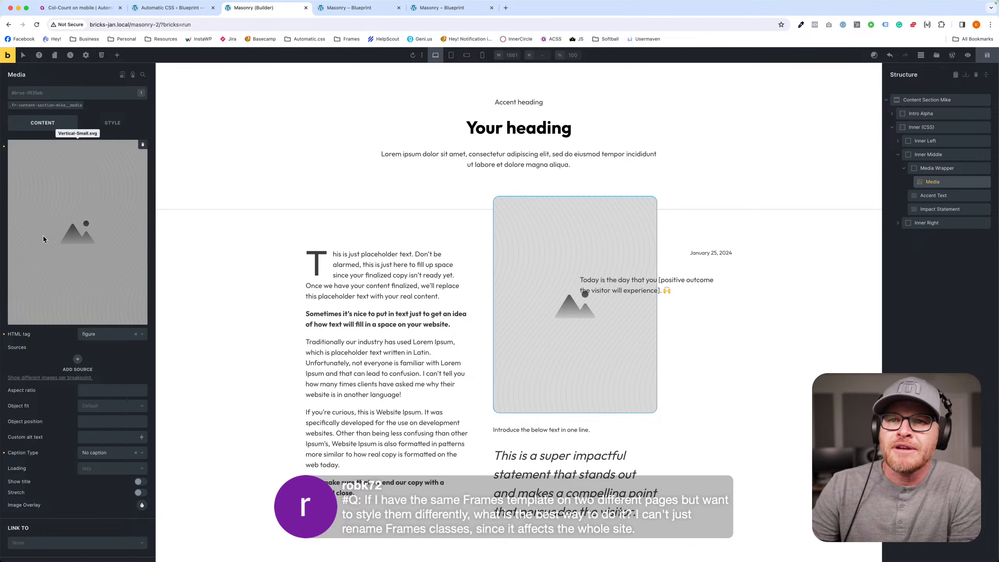
left_click(43, 236)
left_click(298, 151)
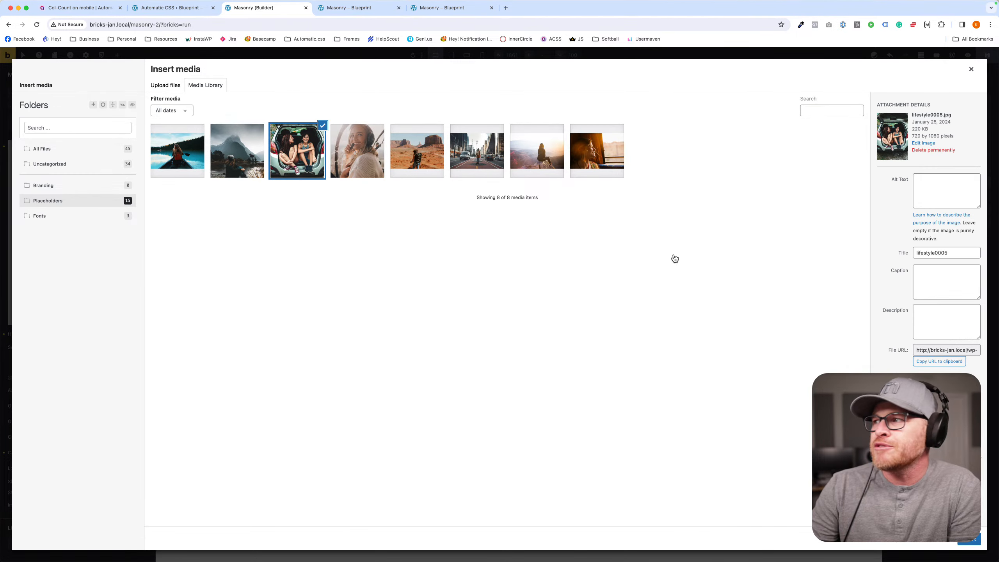
left_click(968, 539)
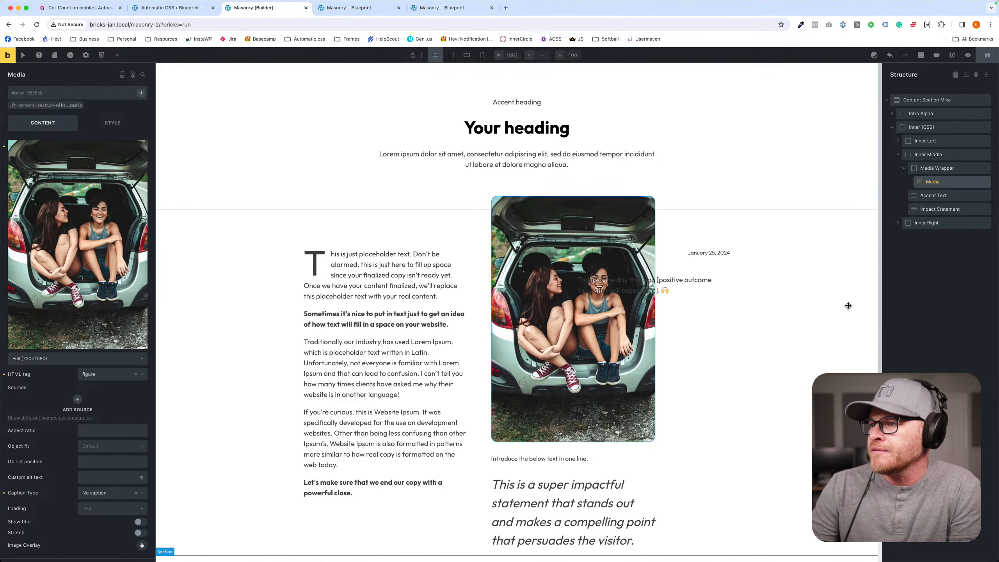
- Set the background color of the Callout Inner class fr-content-section-mike__callout-inner to action-ultra-light, and save the page
left_click(716, 291)
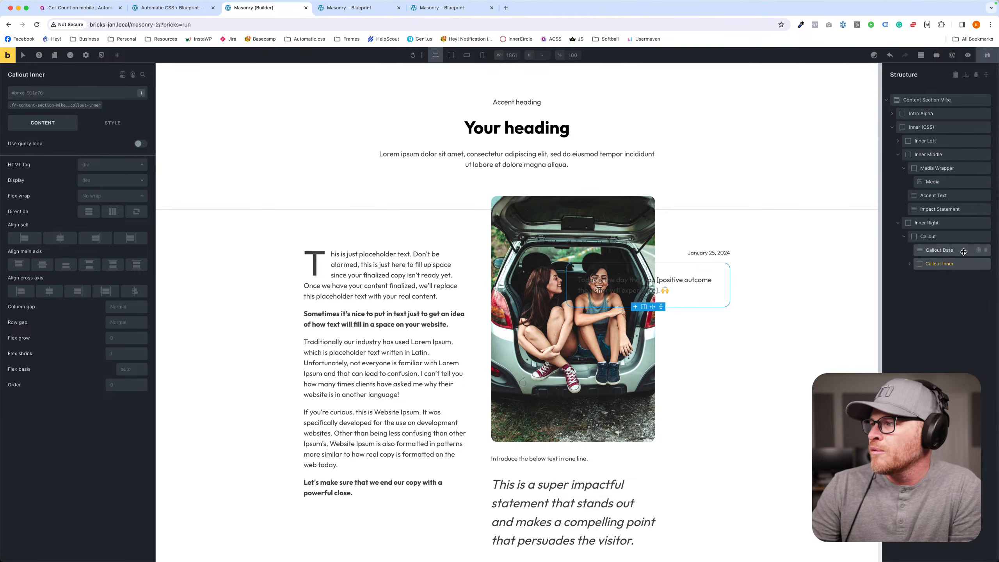
left_click(945, 264)
left_click(941, 238)
left_click(945, 264)
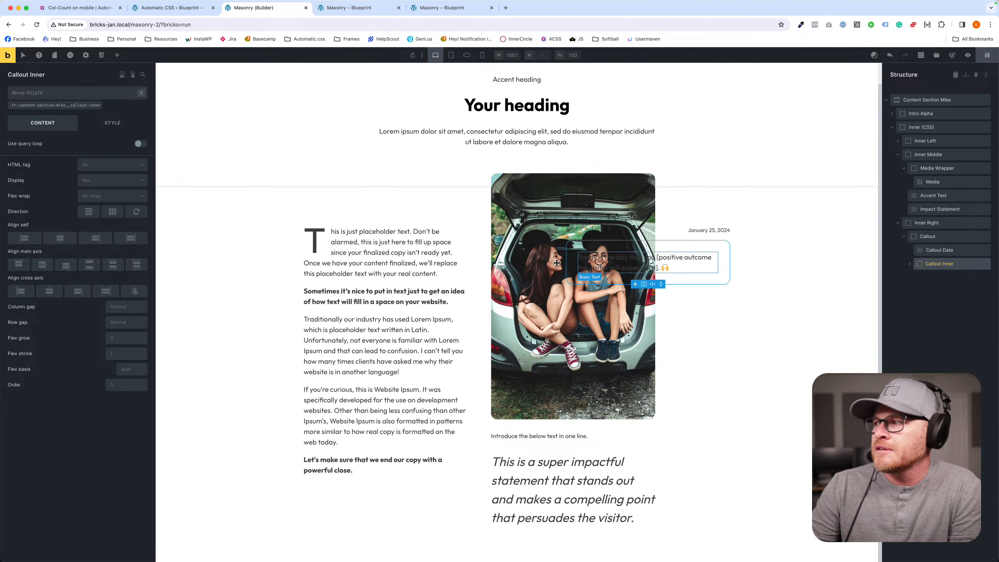
left_click(67, 105)
left_click(112, 123)
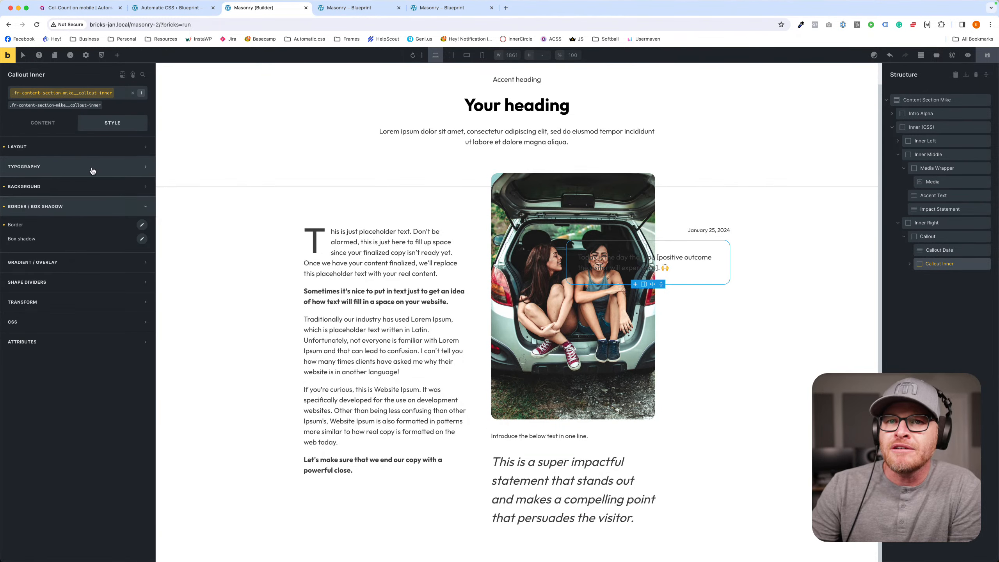
left_click(78, 186)
left_click(141, 204)
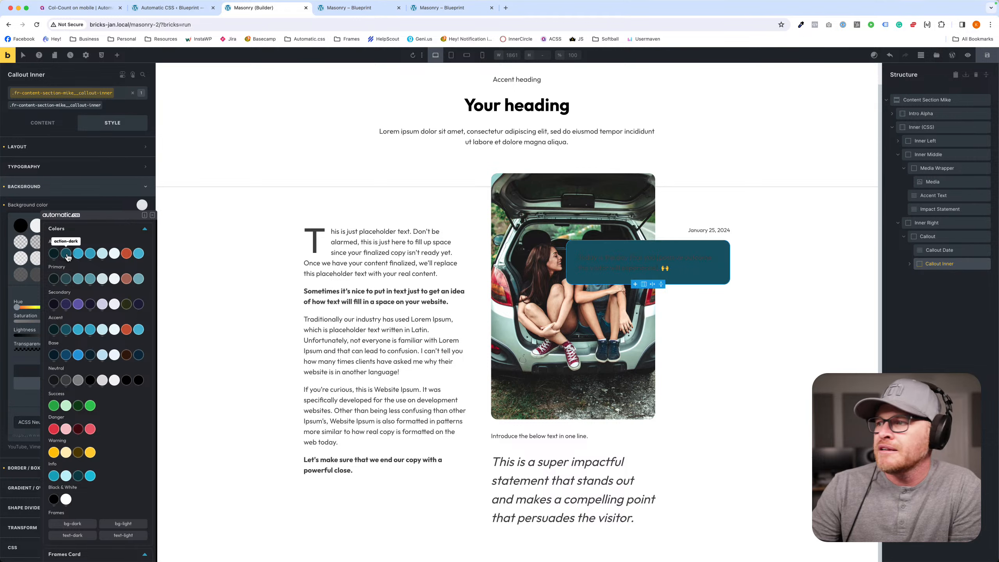
left_click(119, 255)
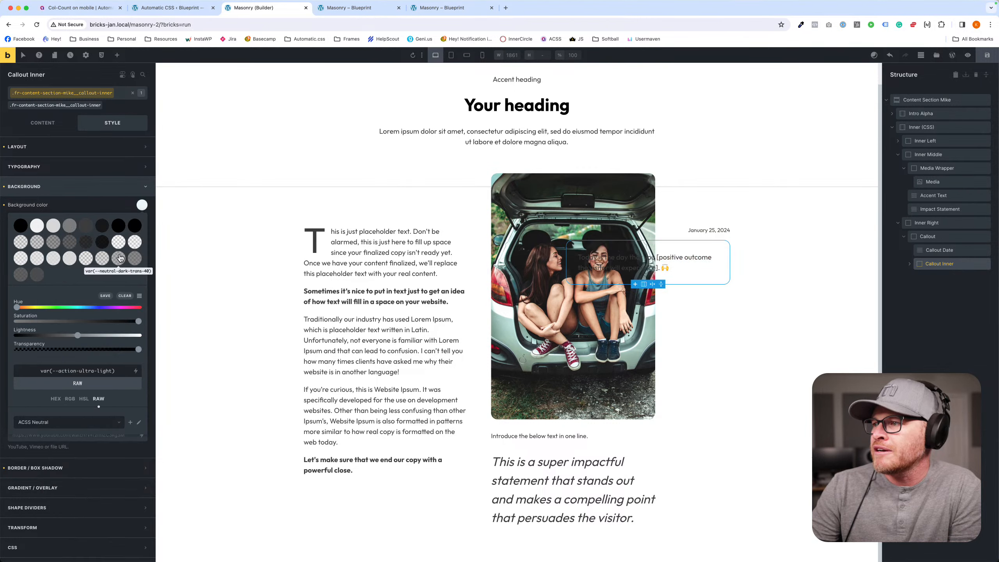
left_click(987, 56)
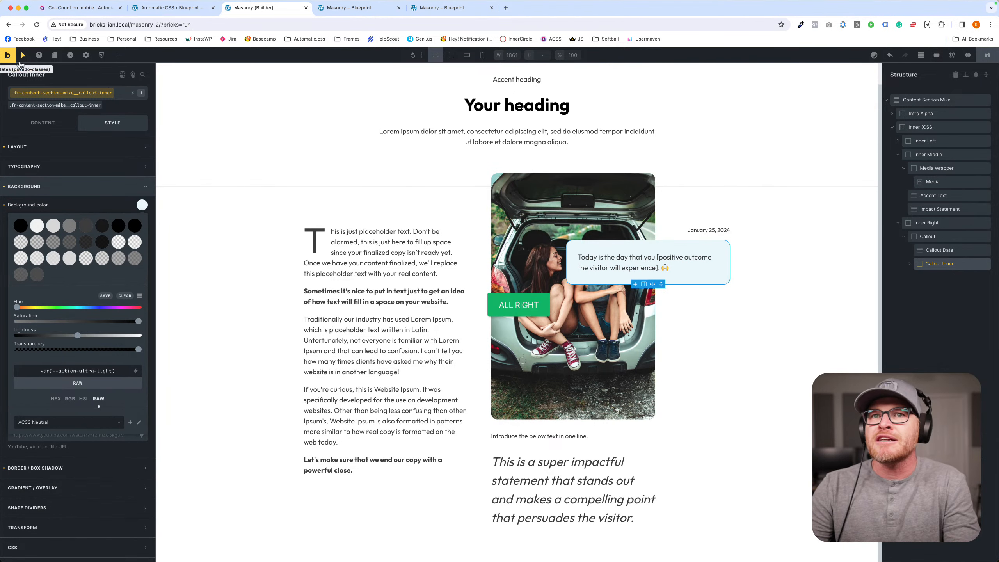
- Compare the content section's front-end preview with the older Masonry preview pages
left_click(583, 8)
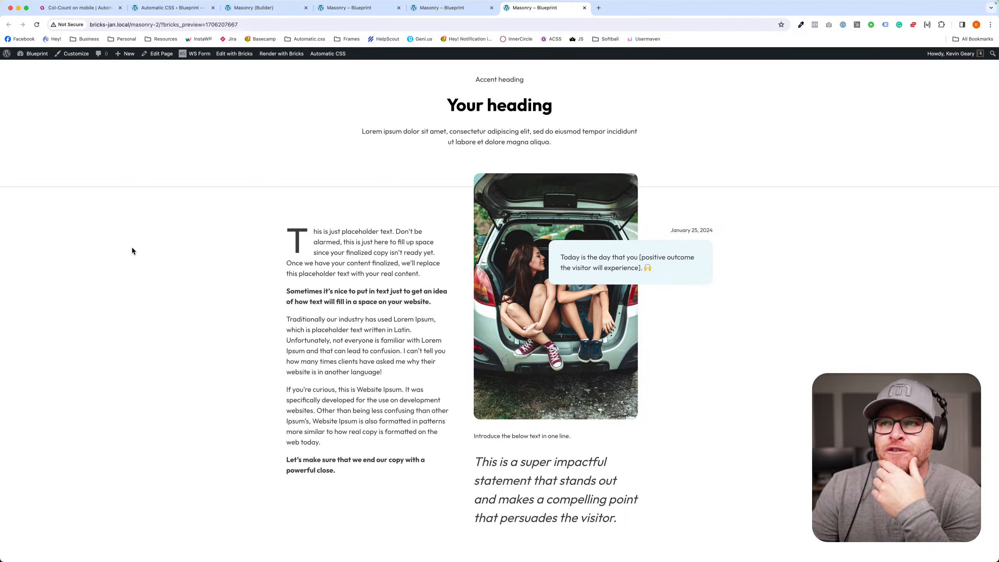
left_click(453, 9)
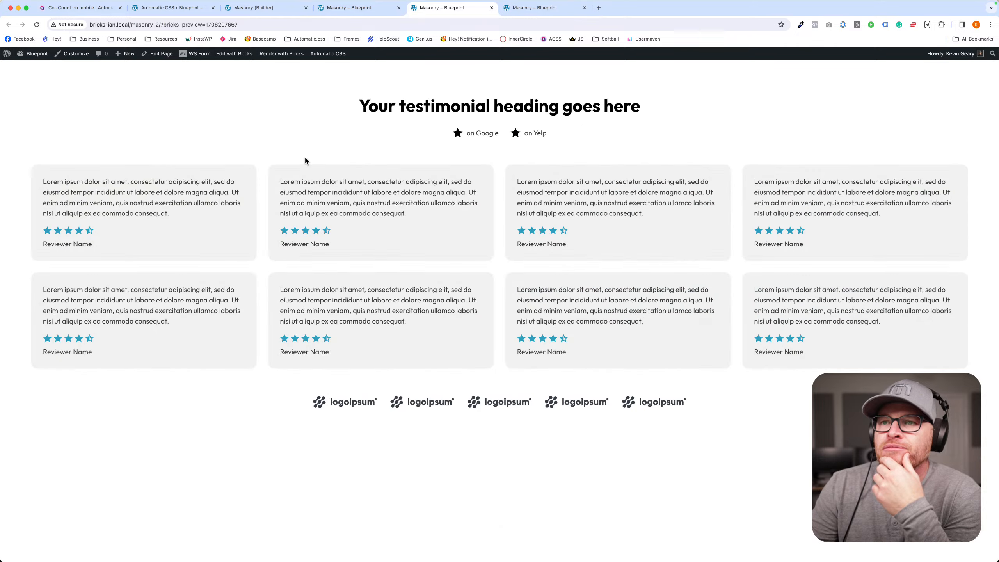
left_click(550, 4)
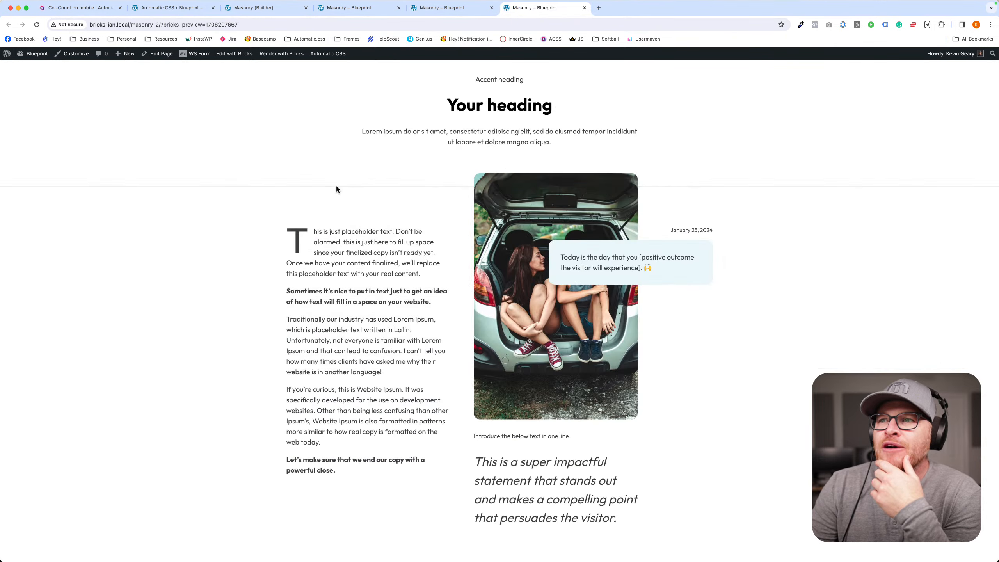
left_click(346, 8)
left_click(260, 8)
left_click(341, 8)
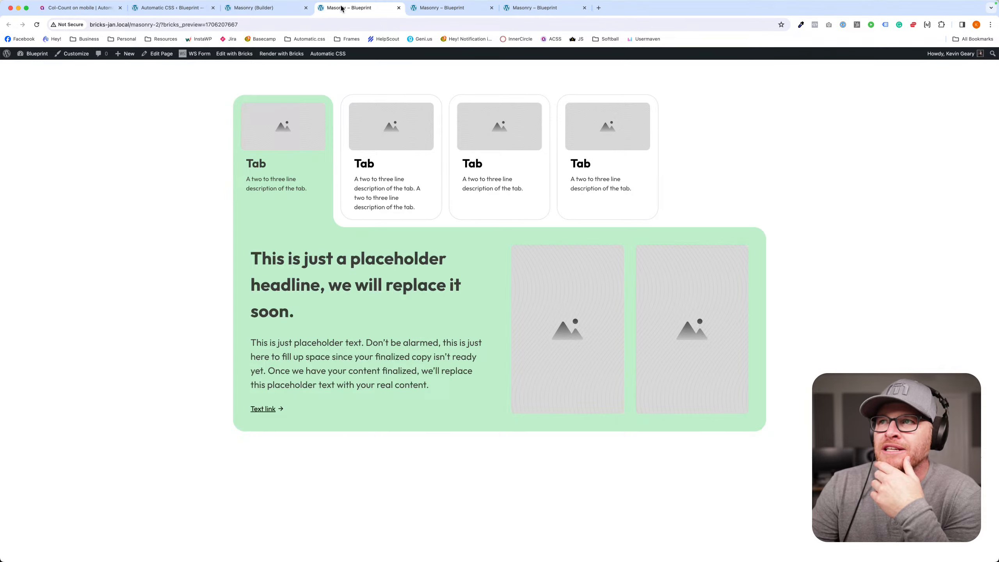
- Close the two outdated Masonry preview pages and return to the builder
left_click(398, 8)
left_click(398, 7)
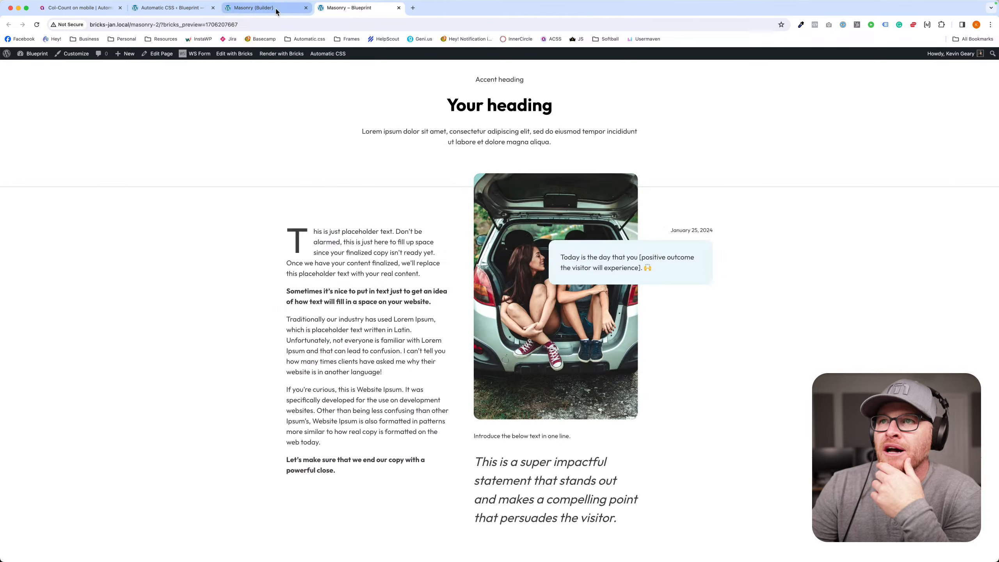
left_click(261, 8)
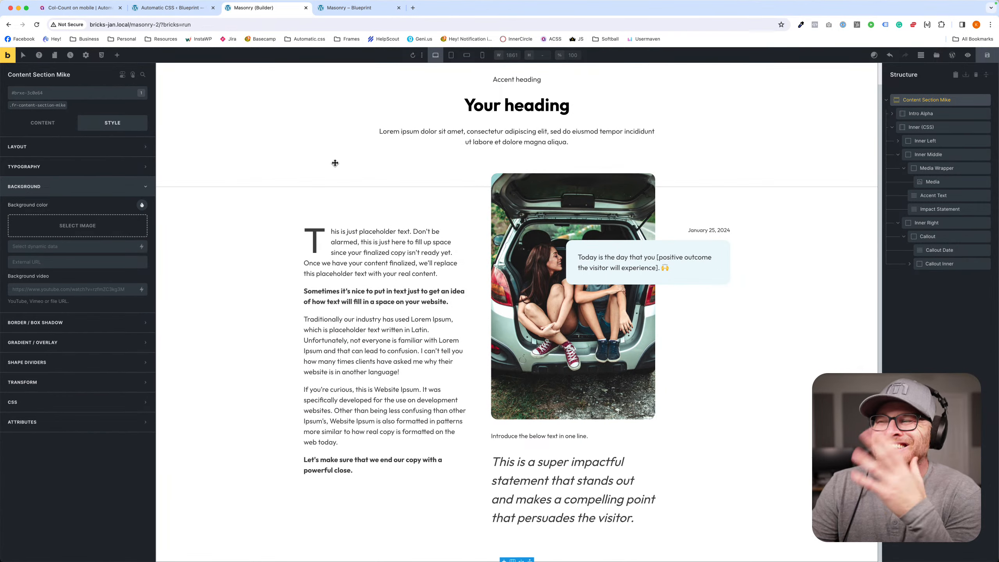
- Examine the classes on Content Section Mike and its Inner, Media and Impact Statement elements, and collapse the Inner container
left_click(891, 129)
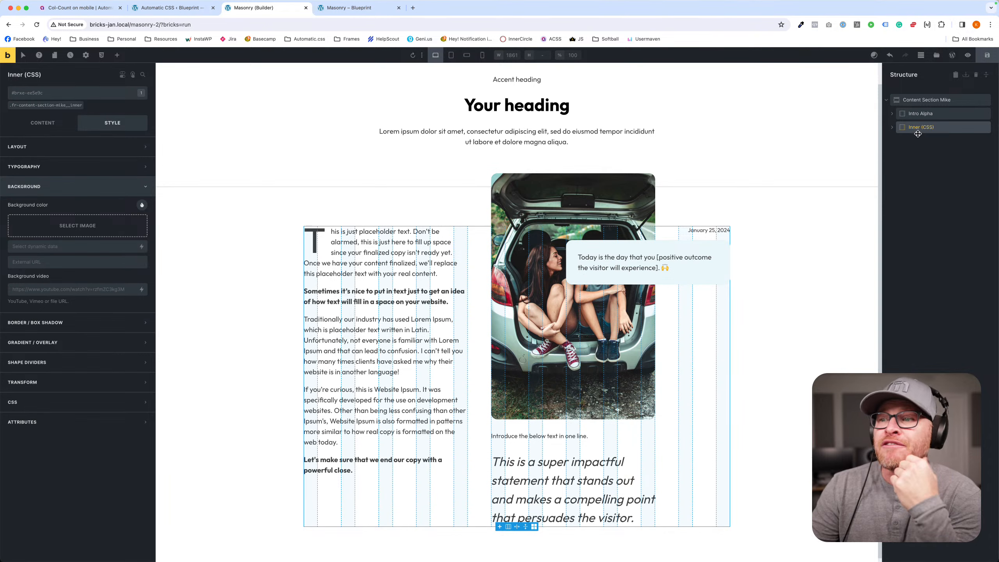
left_click(924, 102)
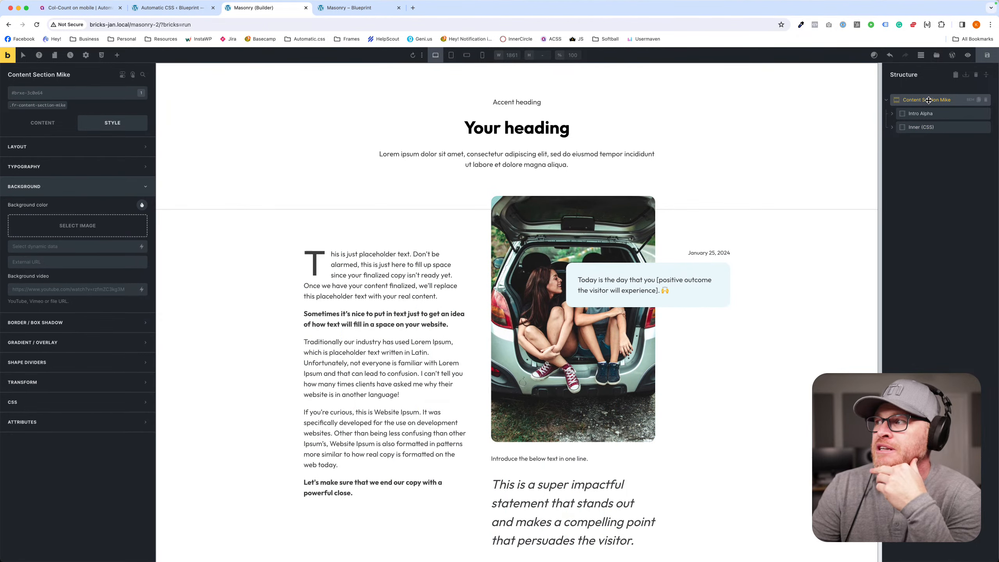
left_click(922, 127)
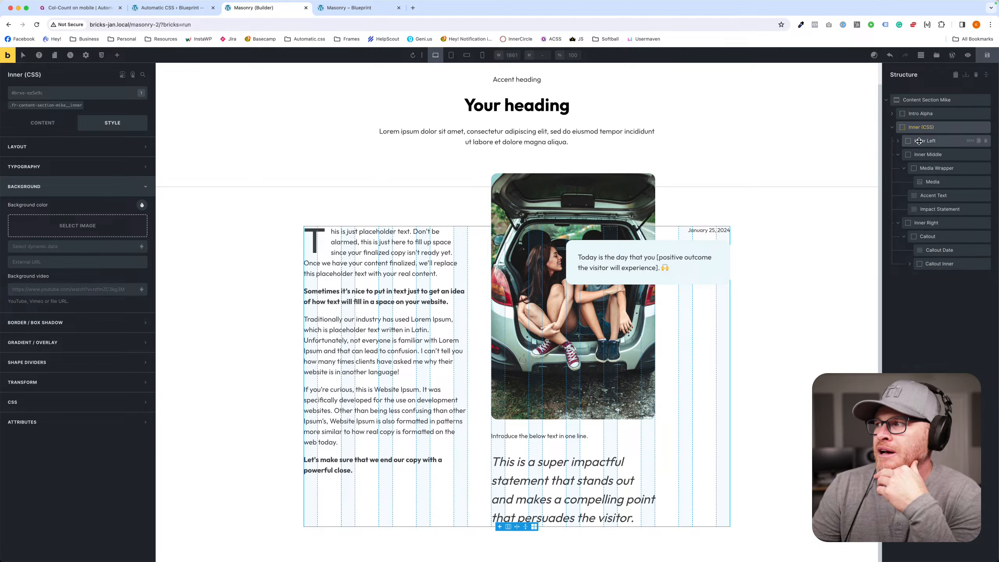
left_click(933, 181)
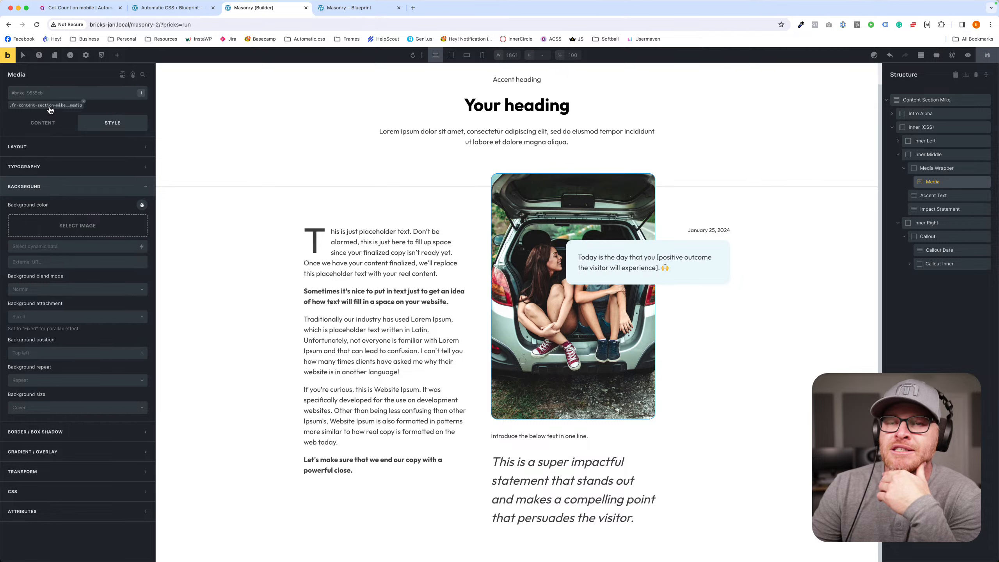
left_click(954, 211)
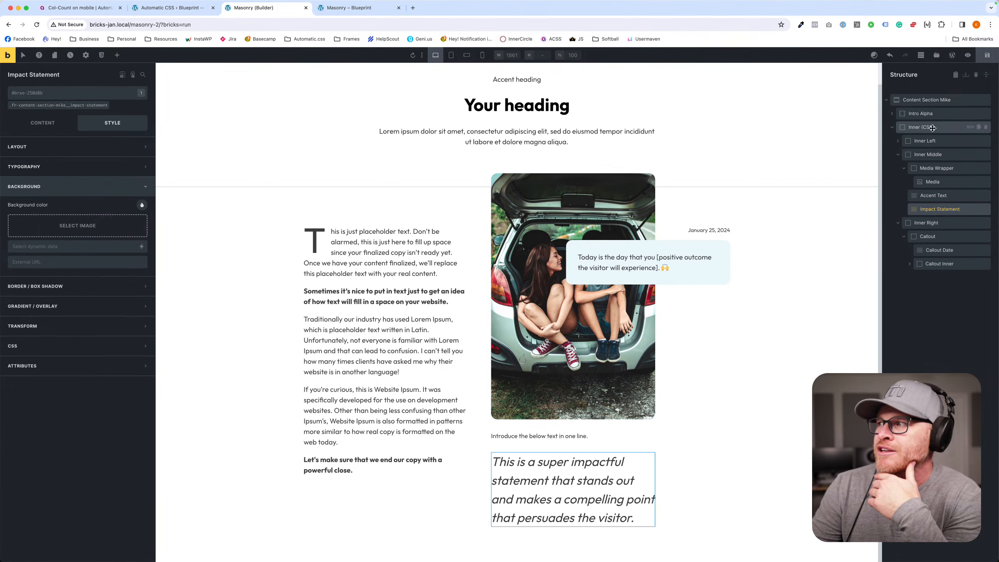
left_click(902, 127)
- Open the BEM class generator for Content Section Mike, choose the Create New & Delete Old mode and review the detected element classes
left_click(970, 99)
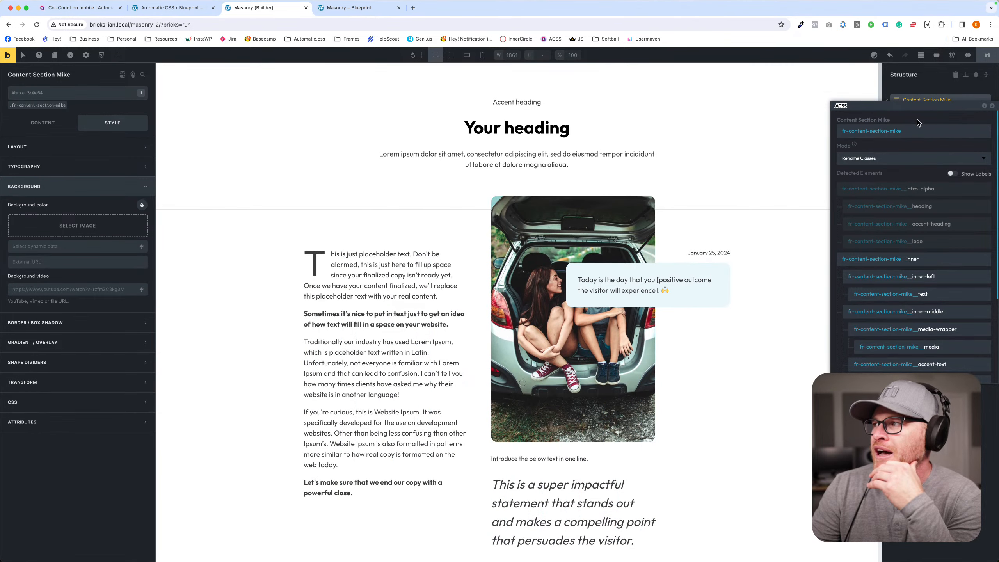
left_click_drag(916, 106, 387, 116)
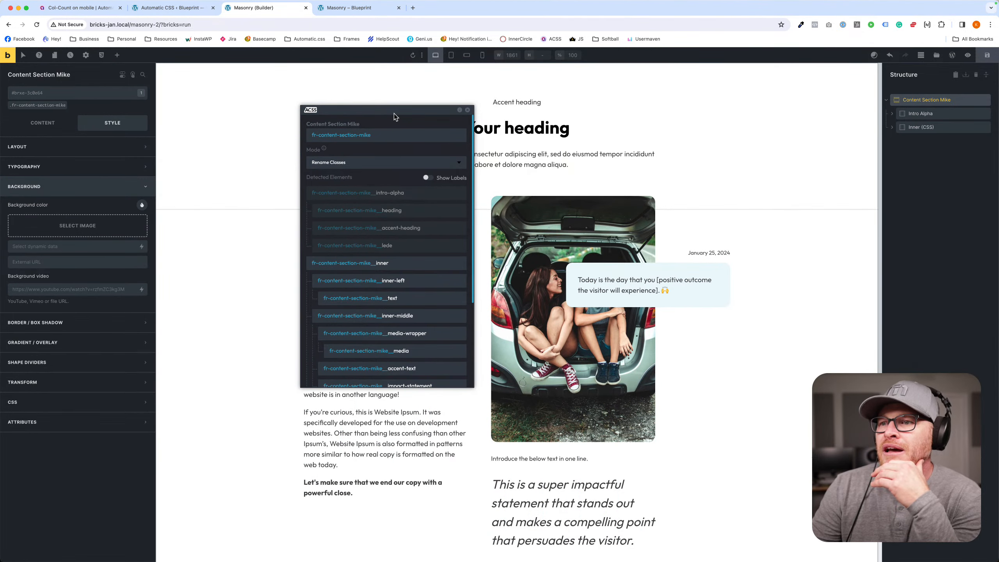
scroll(423, 220, "down", 3)
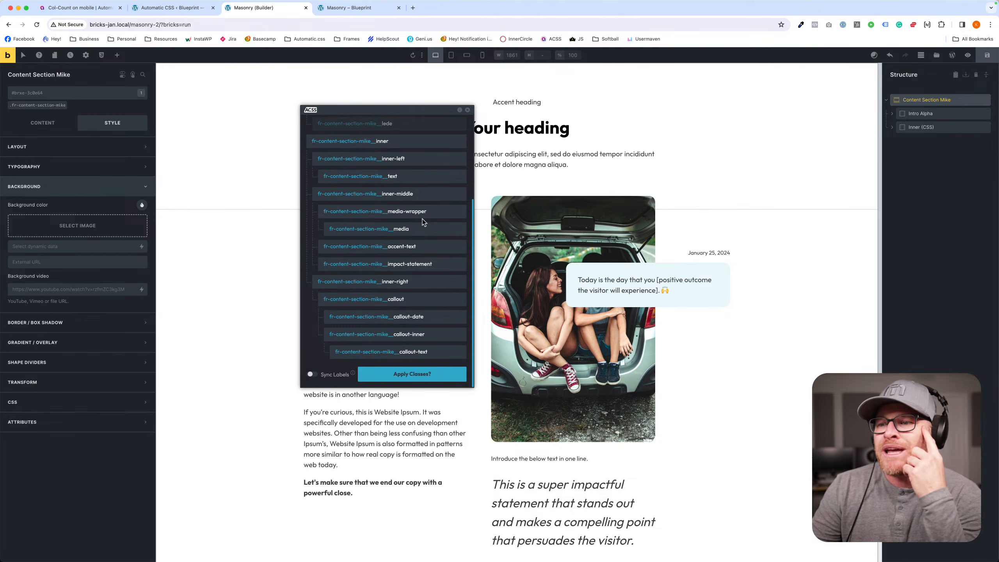
scroll(422, 220, "up", 3)
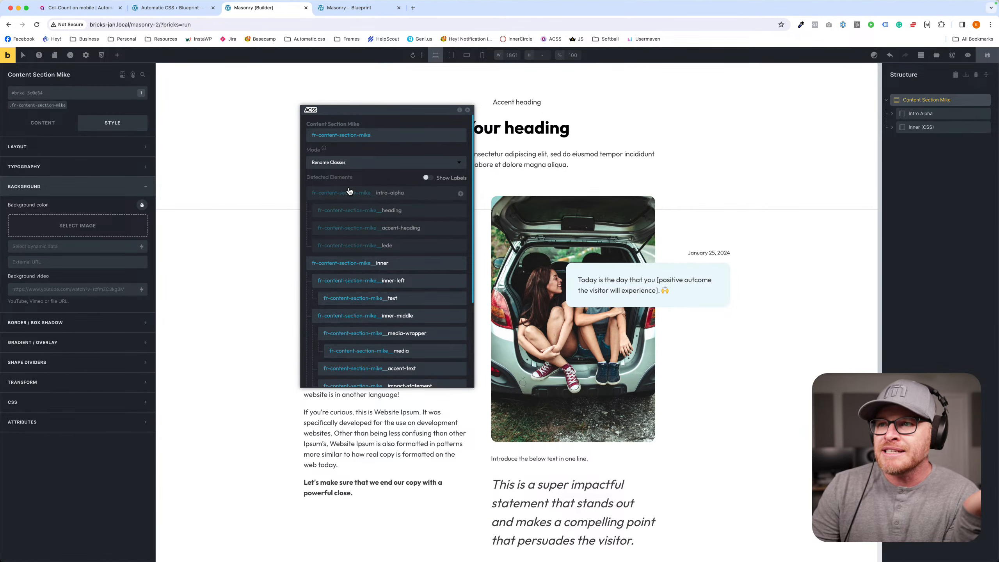
left_click(343, 165)
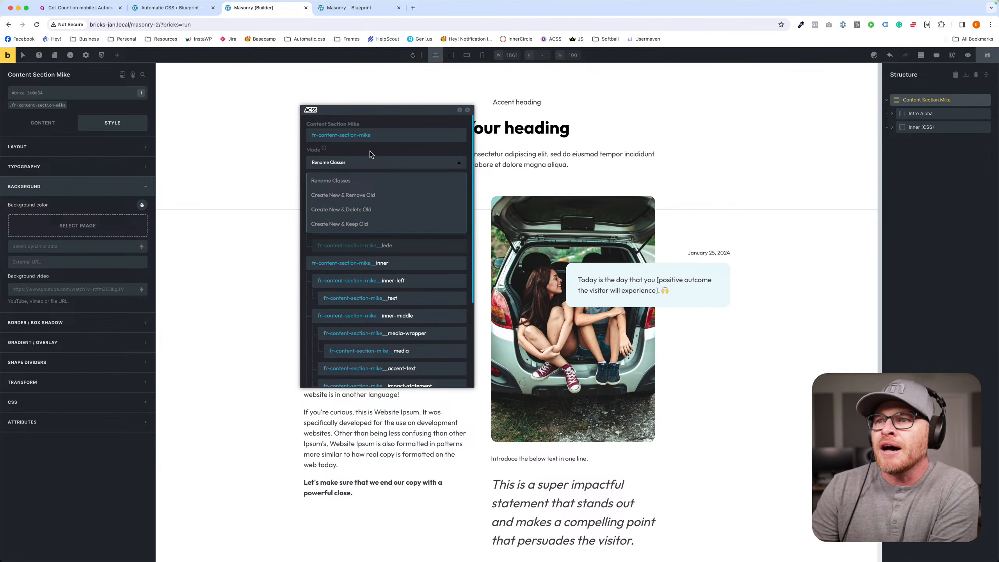
left_click(356, 209)
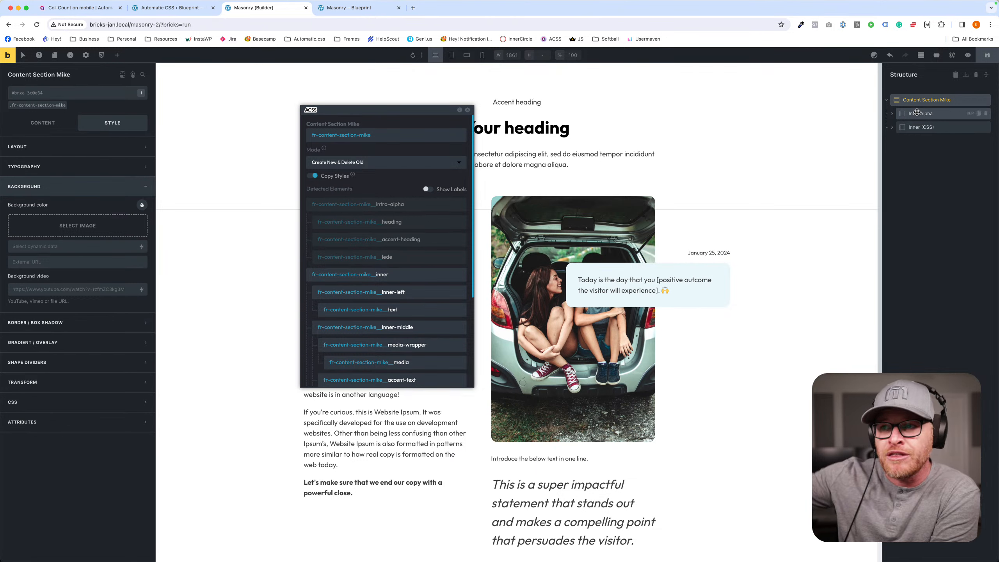
scroll(407, 275, "down", 5)
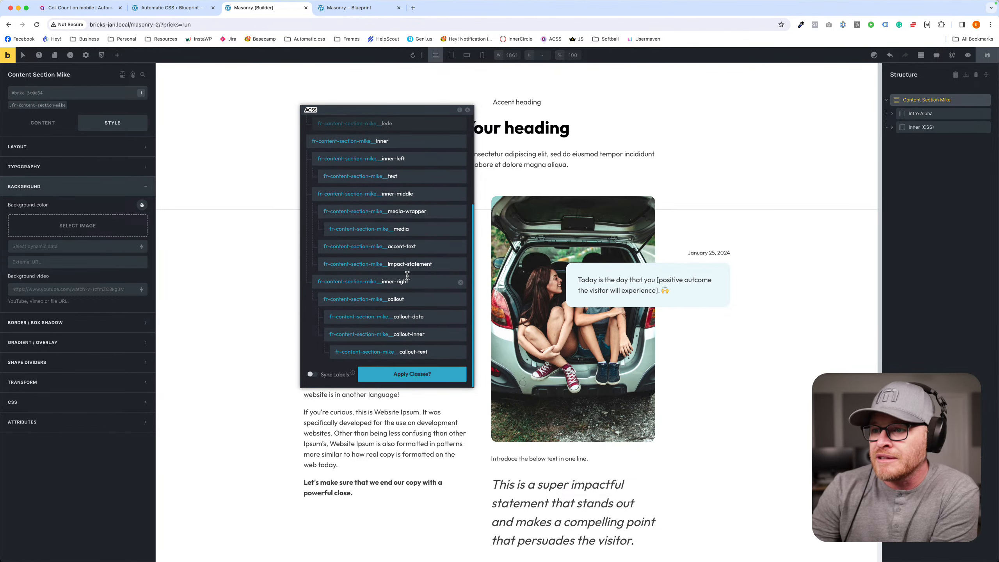
scroll(400, 330, "up", 5)
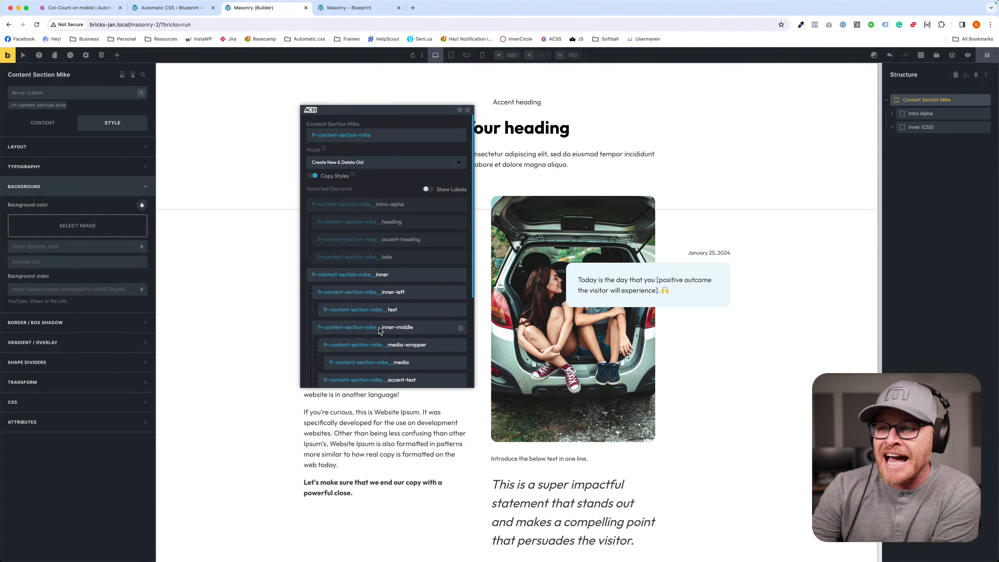
scroll(380, 330, "down", 5)
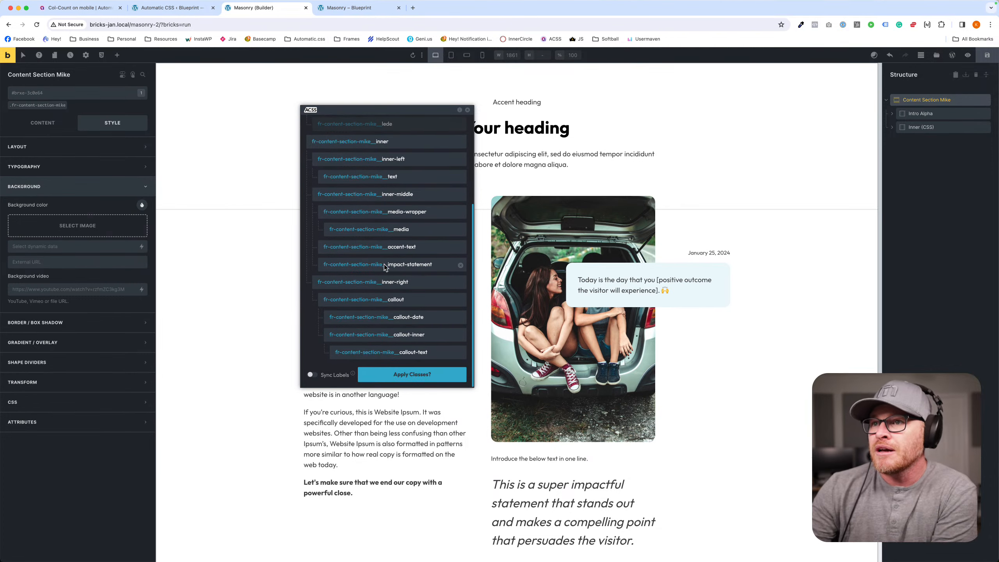
scroll(377, 301, "up", 5)
- Set the section's block name to two-column-content and apply the new classes to all of its elements
triple_click(378, 135)
type("c")
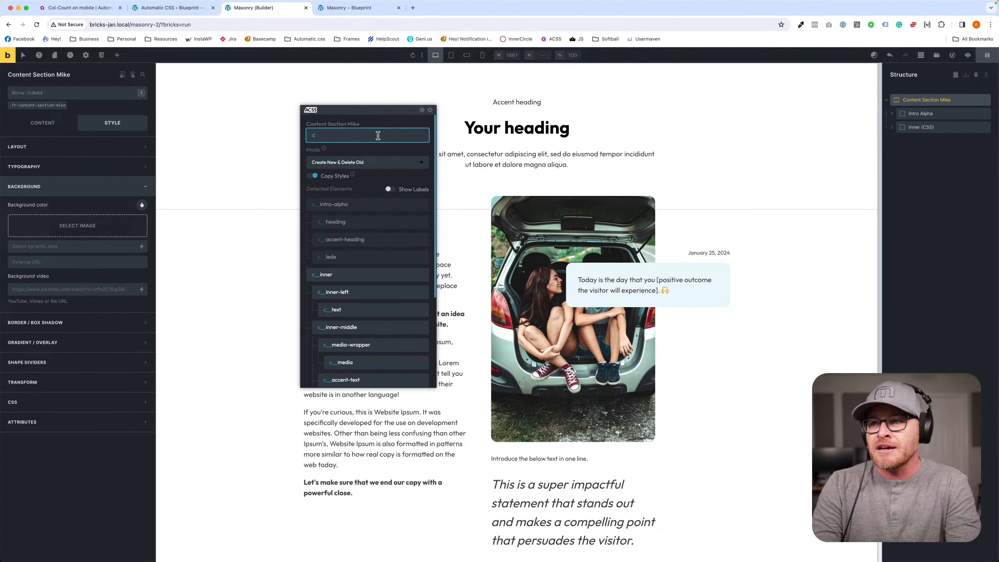
type("ontent-")
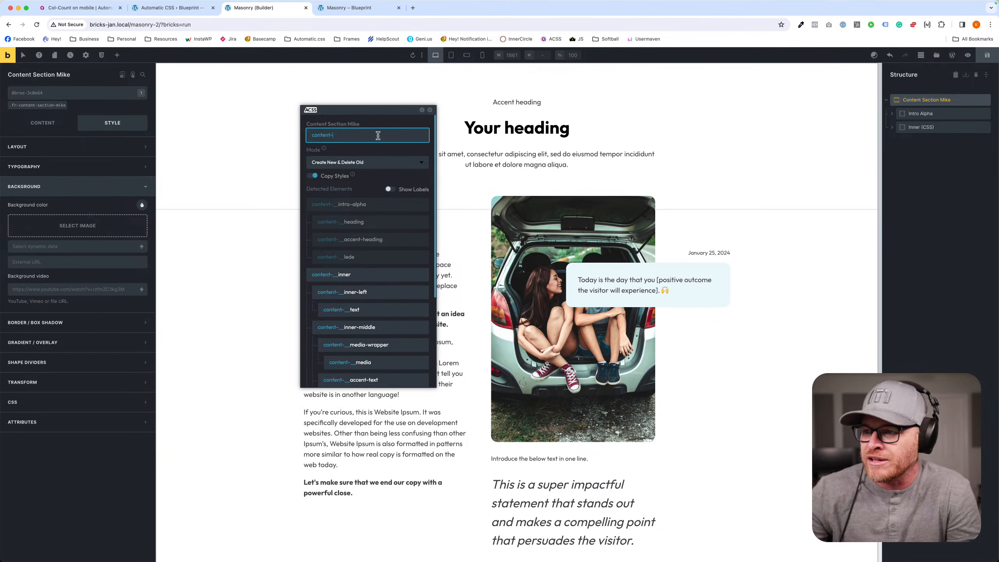
key("super+a")
type("tw")
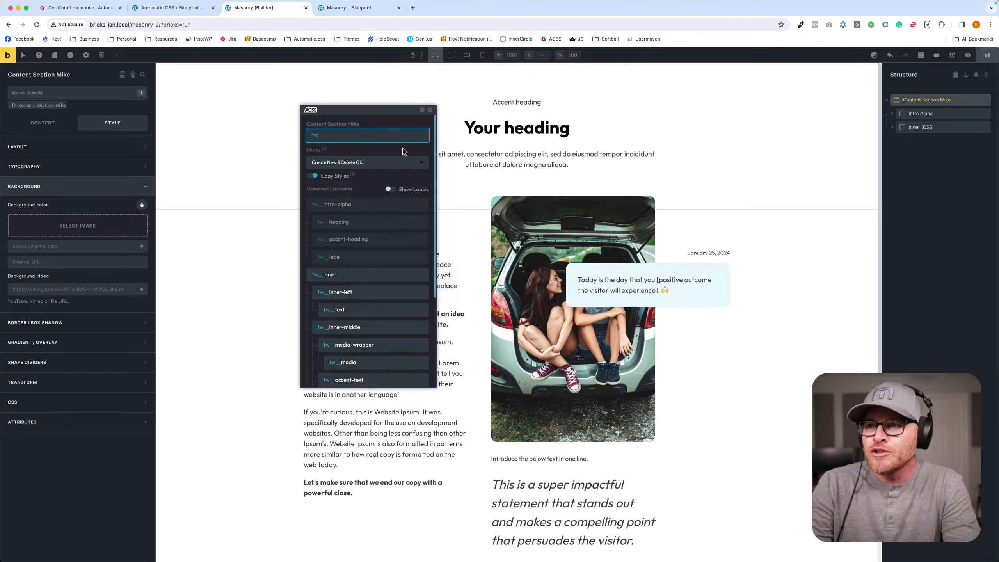
type("o-column-content")
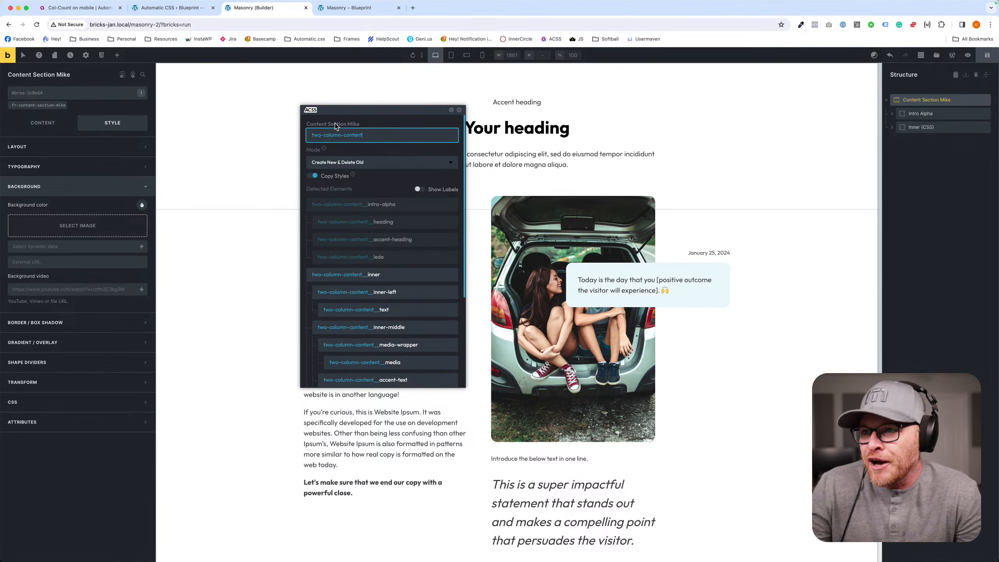
scroll(376, 324, "down", 3)
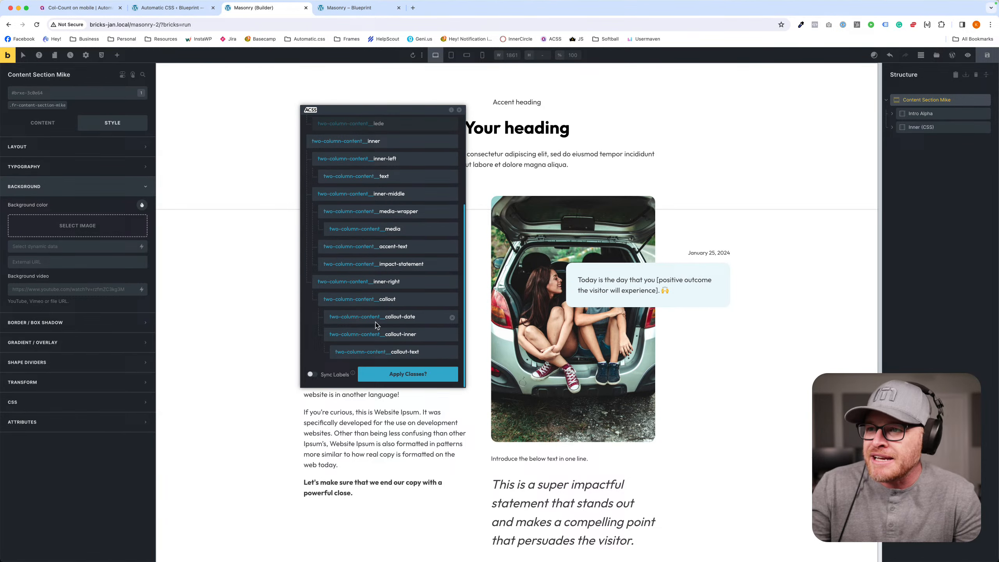
left_click(403, 378)
left_click(403, 378)
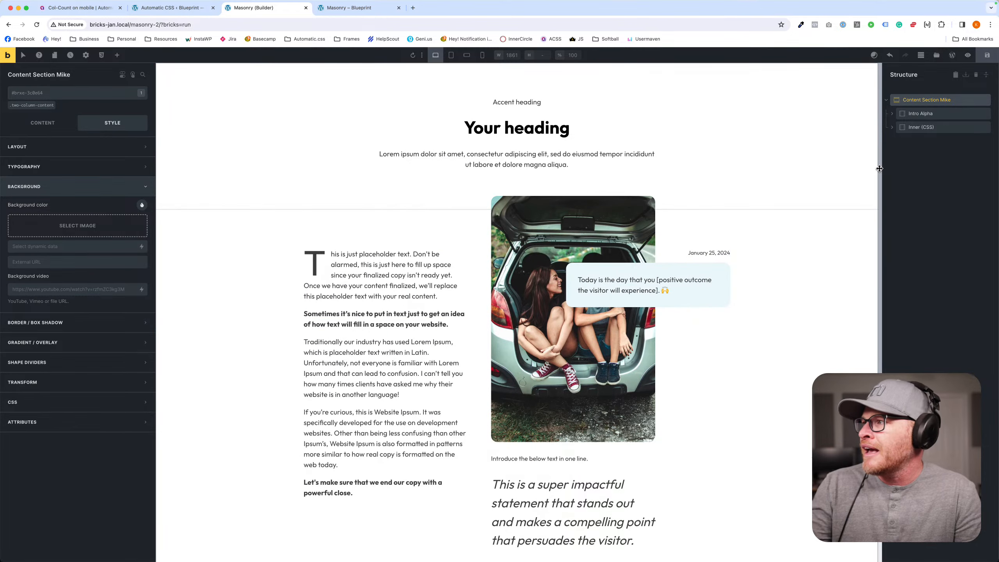
- Check the new classes on the Inner, Inner Middle, Callout Inner and Callout Text elements
left_click(898, 127)
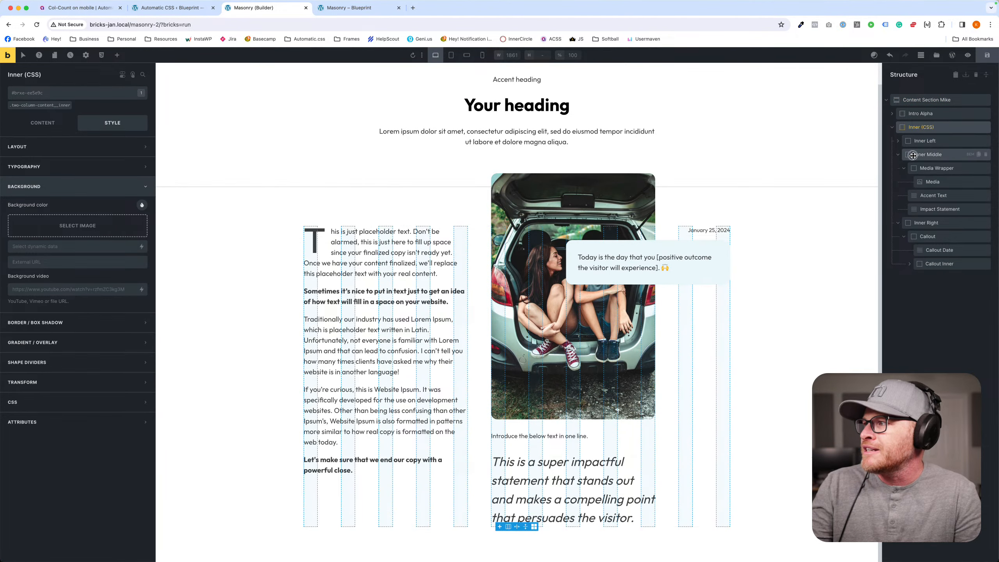
left_click(915, 154)
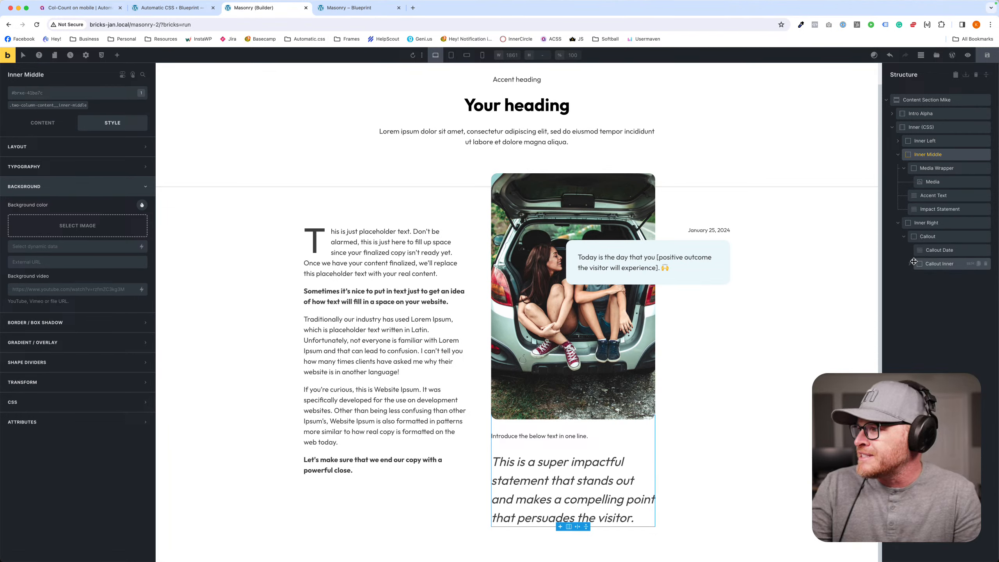
left_click(932, 264)
left_click(941, 280)
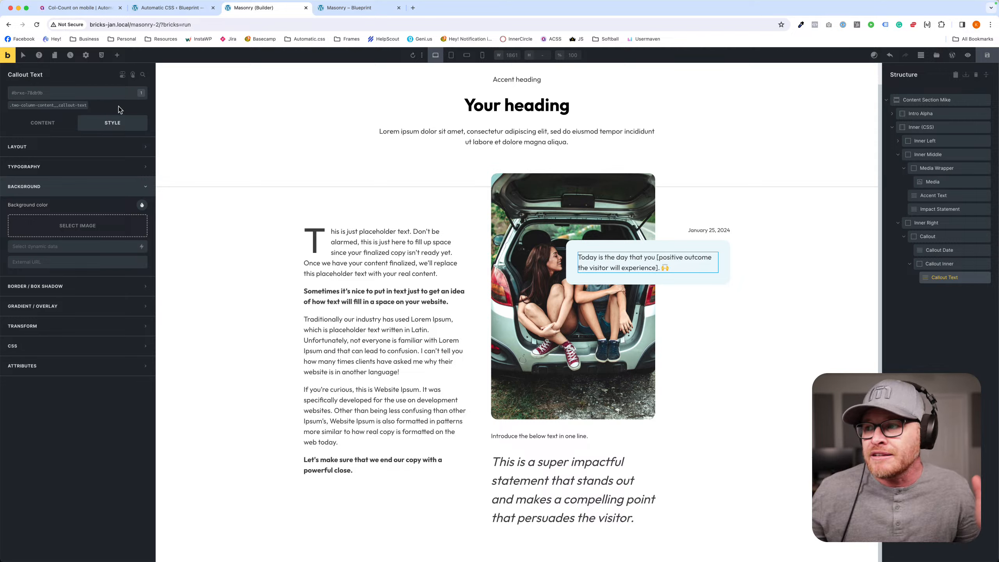
- Set the background color of Content Section Mike's two-column-content class to var(--neutral)
left_click(800, 217)
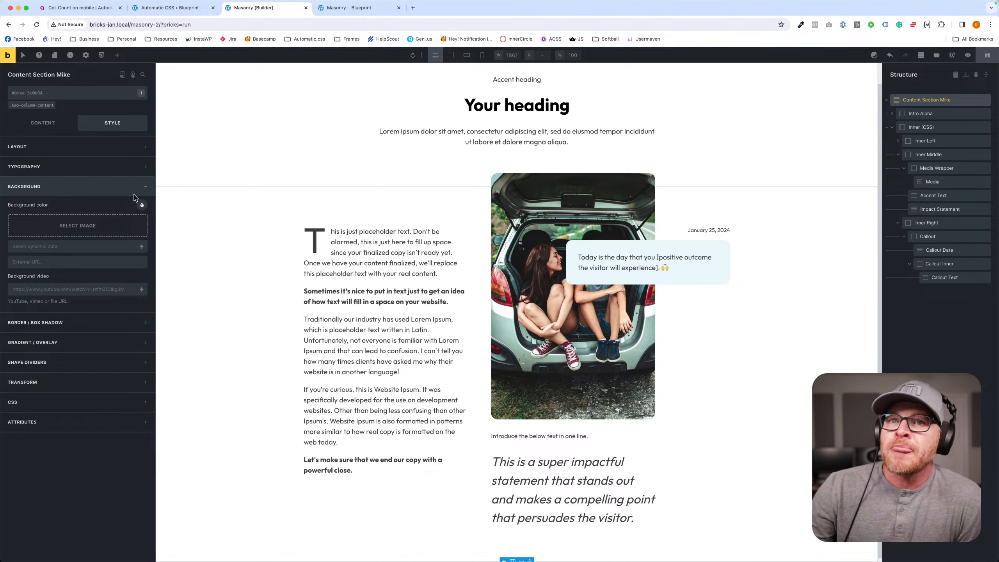
left_click(27, 105)
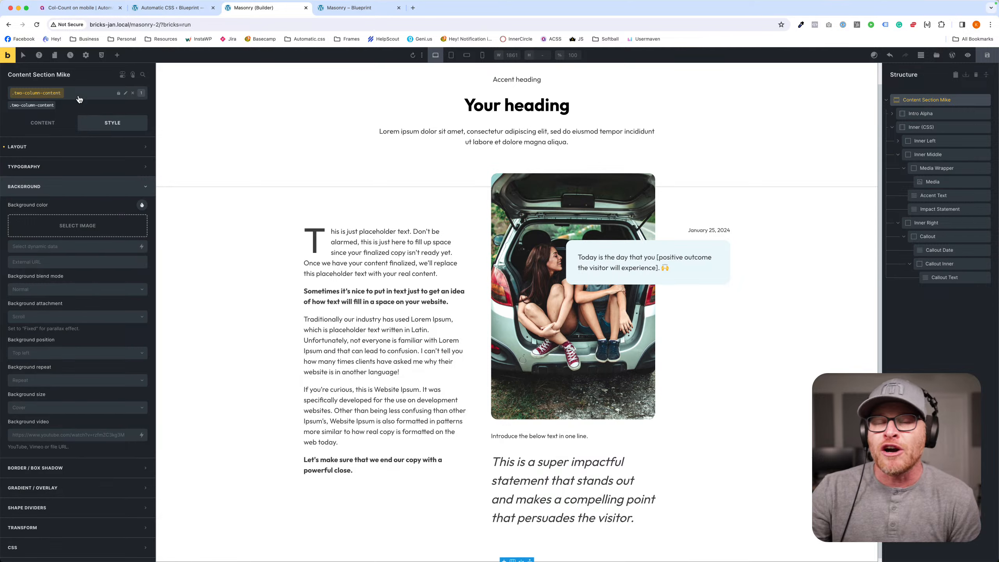
left_click(142, 205)
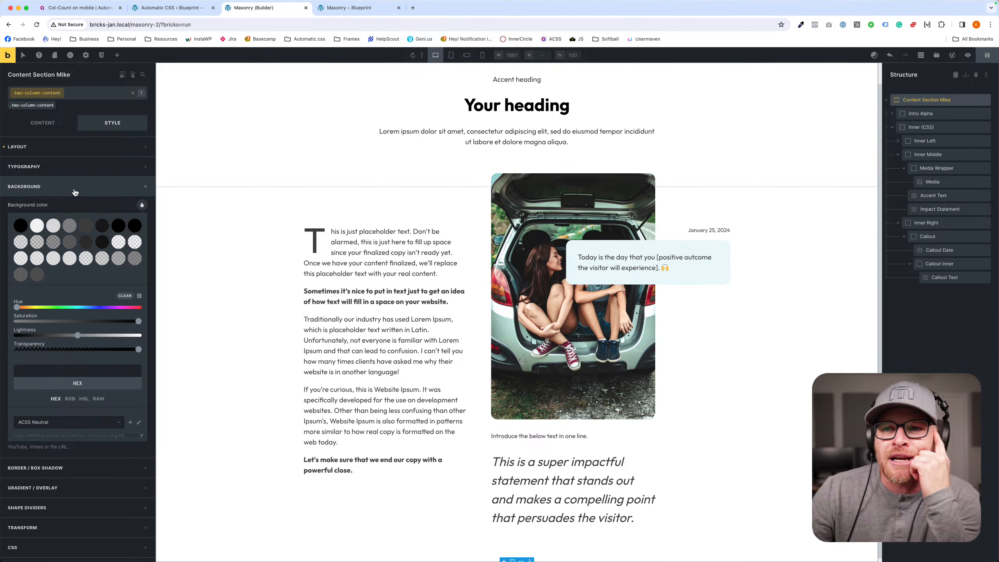
left_click(20, 225)
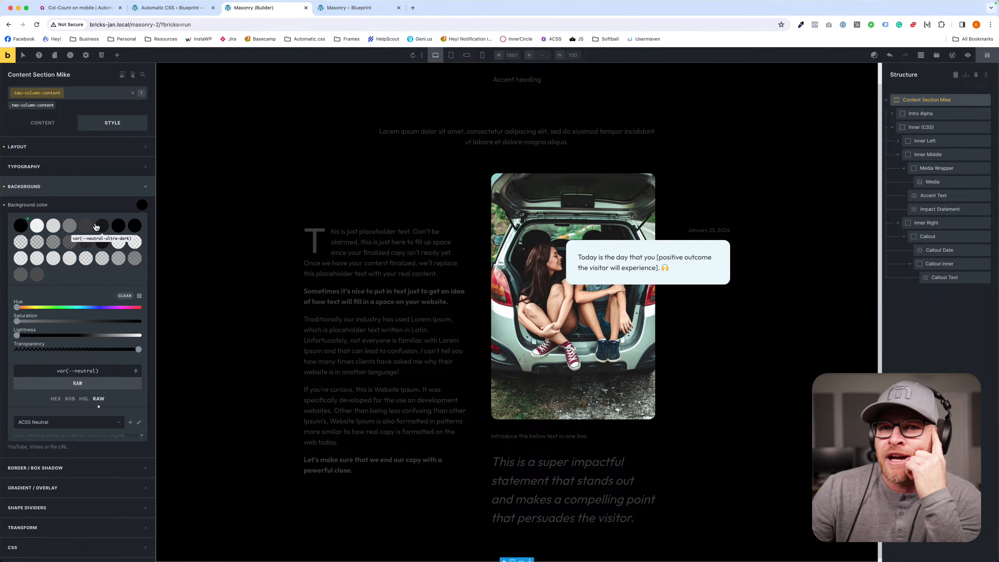
- Set the typography color of the section's two-column-content class to white
left_click(73, 167)
left_click(142, 185)
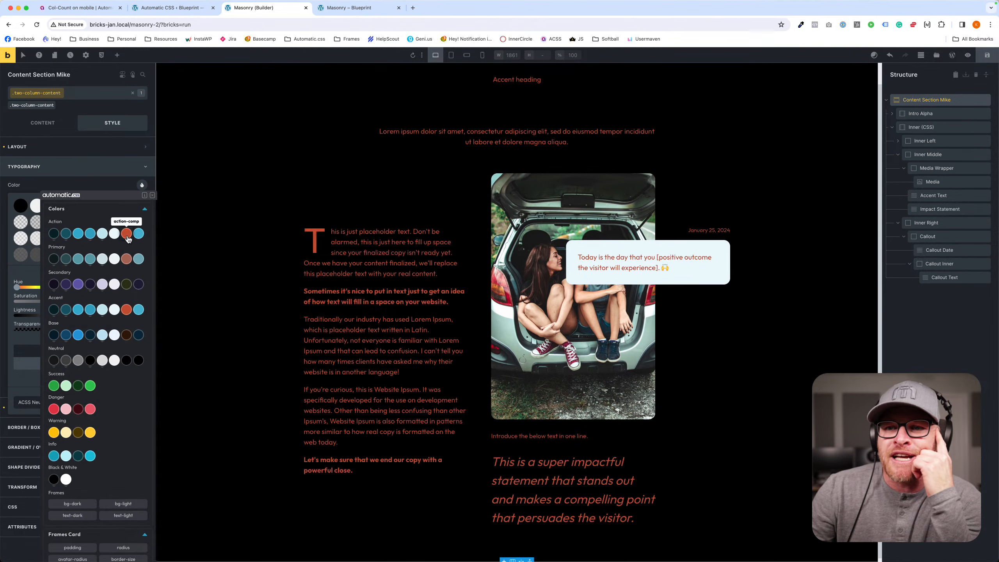
left_click(66, 479)
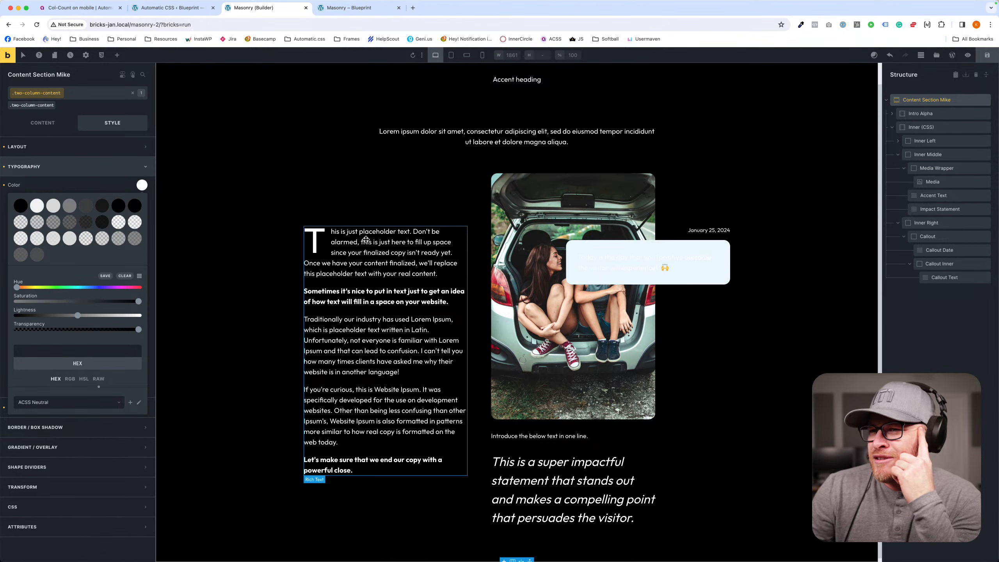
scroll(454, 250, "down", 1)
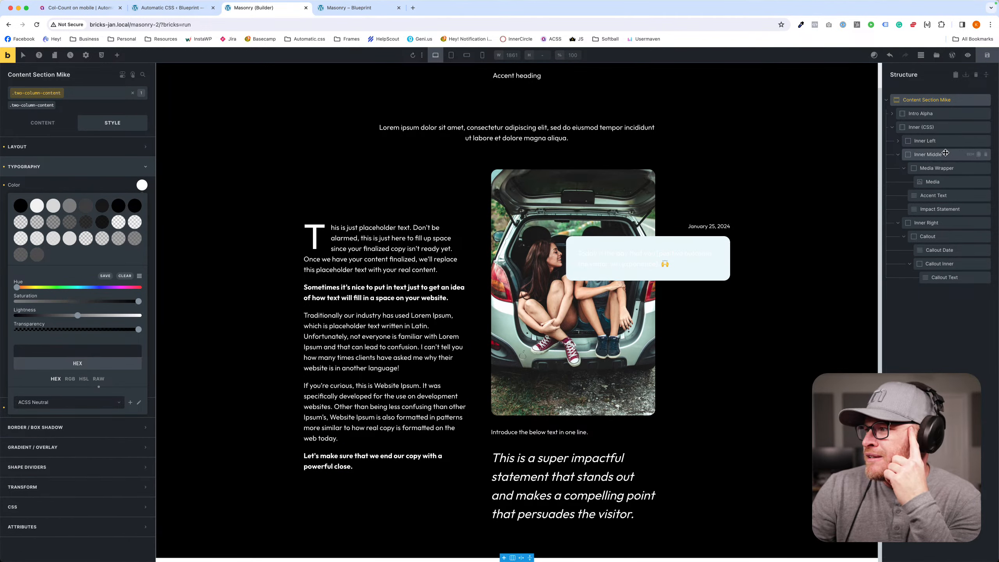
- Set the typography color of the Callout Inner class two-column-content__callout-inner to neutral-ultra-dark
left_click(920, 141)
left_click(920, 154)
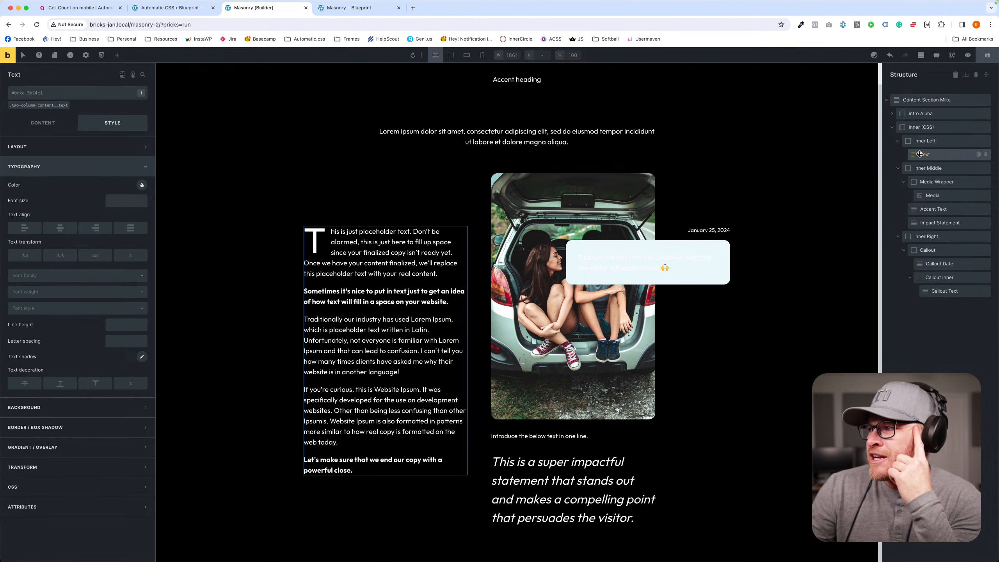
left_click(574, 240)
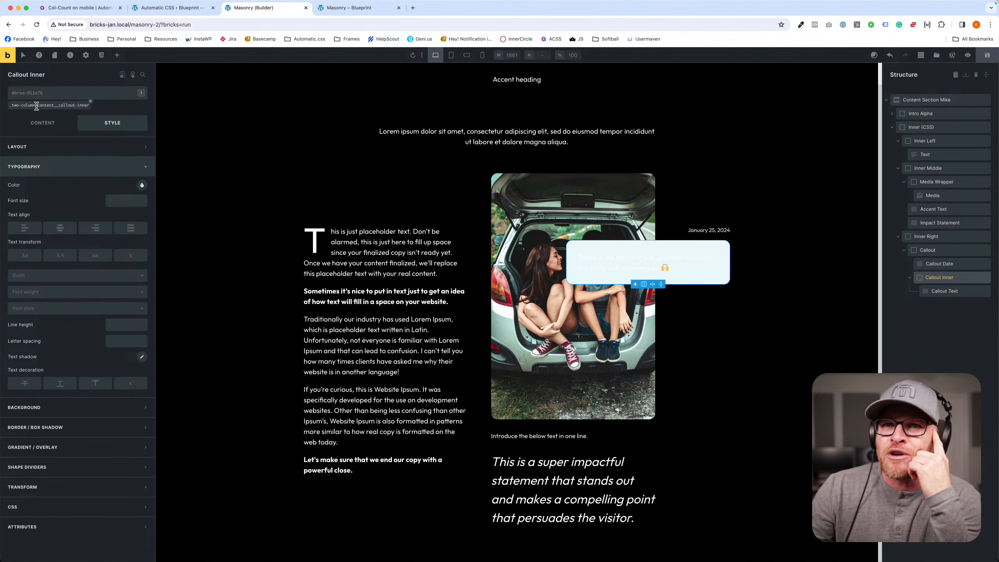
left_click(49, 105)
left_click(28, 147)
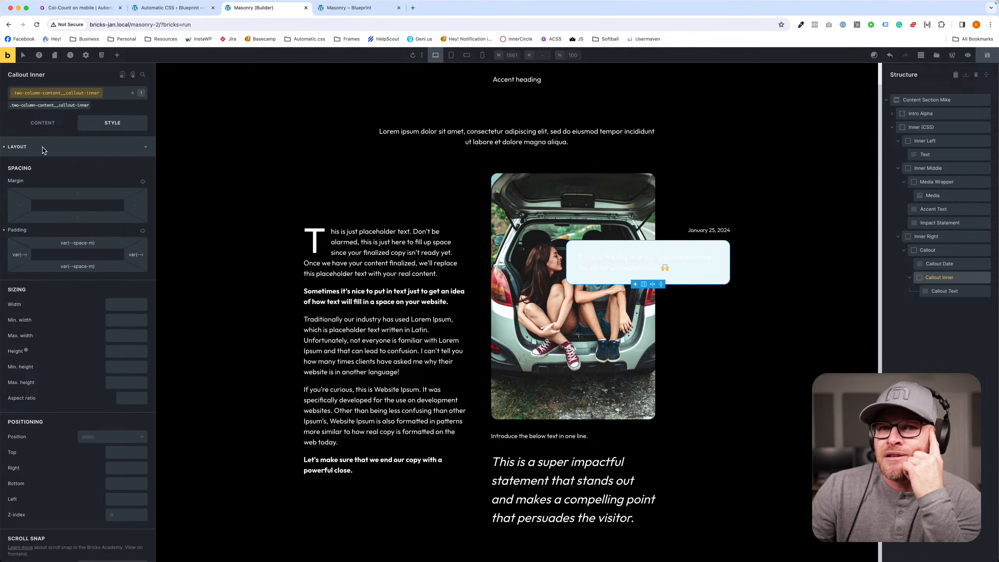
left_click(42, 148)
left_click(38, 168)
right_click(141, 184)
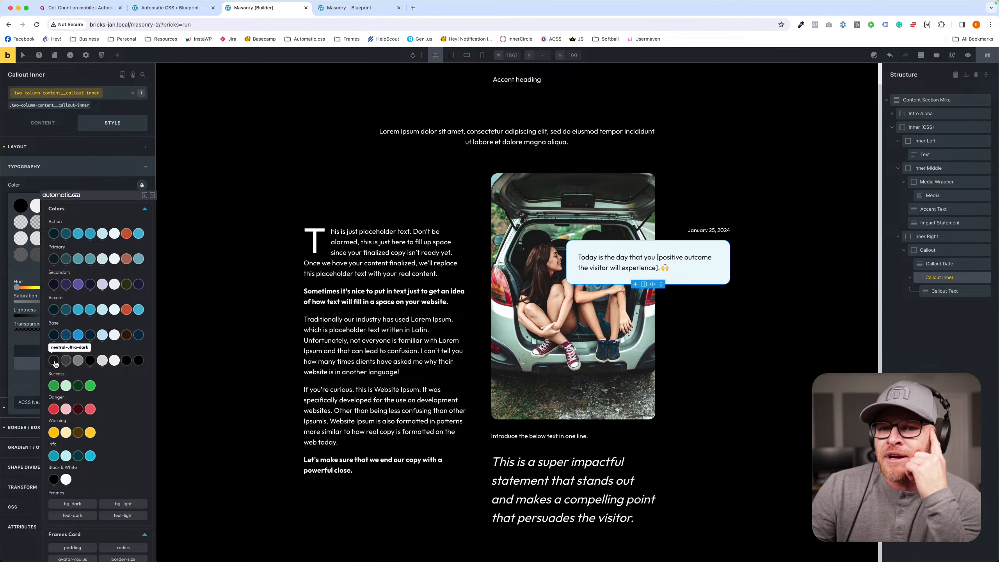
left_click(54, 361)
left_click(836, 269)
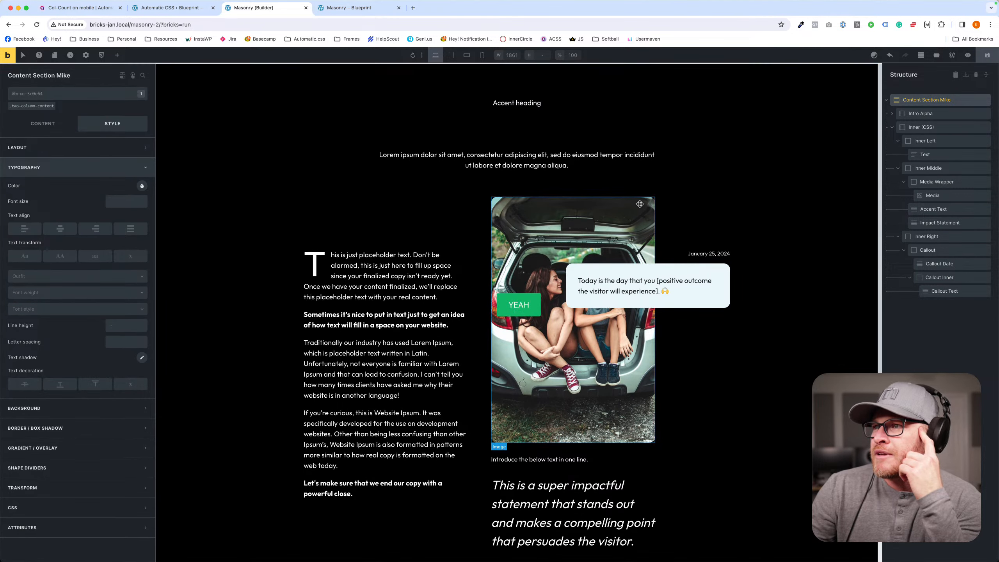
- Add the text--white utility class to the Intro Alpha element that holds the heading
left_click(486, 128)
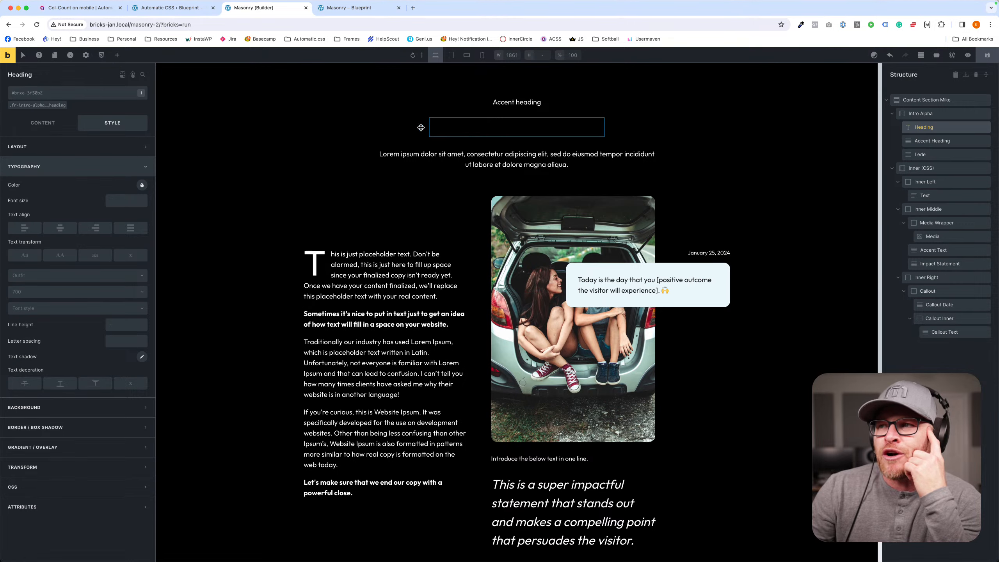
left_click(394, 125)
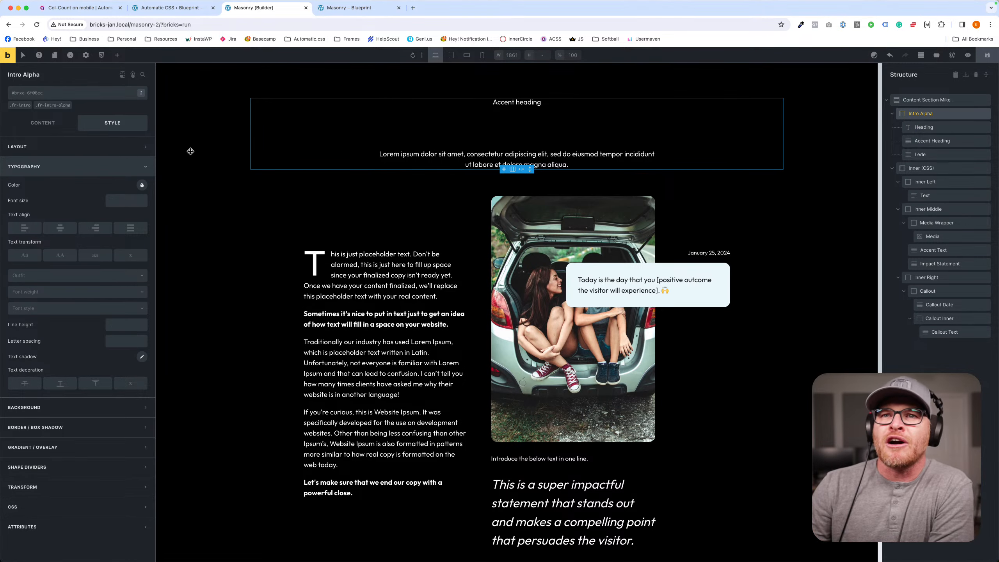
left_click_drag(155, 141, 156, 137)
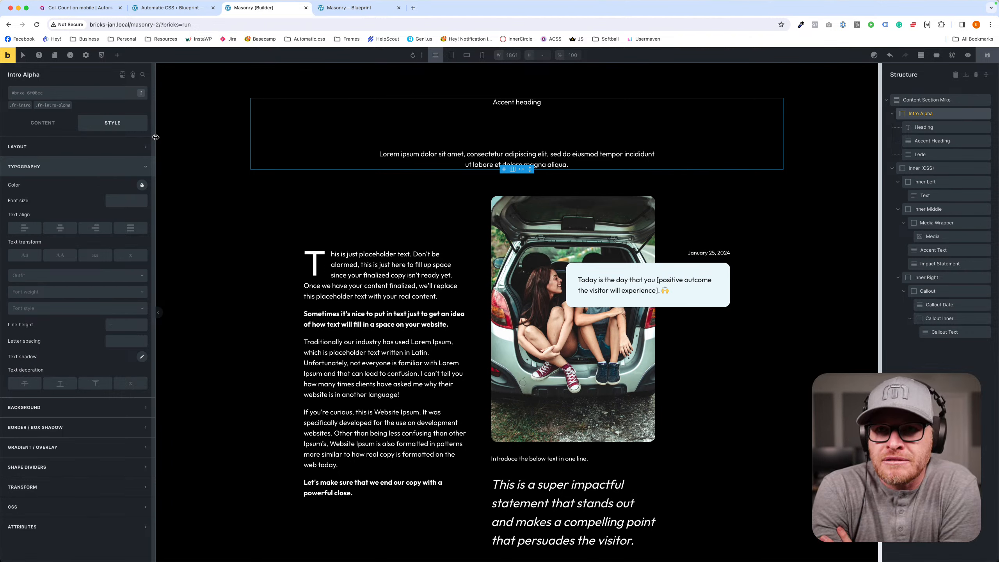
left_click(74, 99)
type("text-")
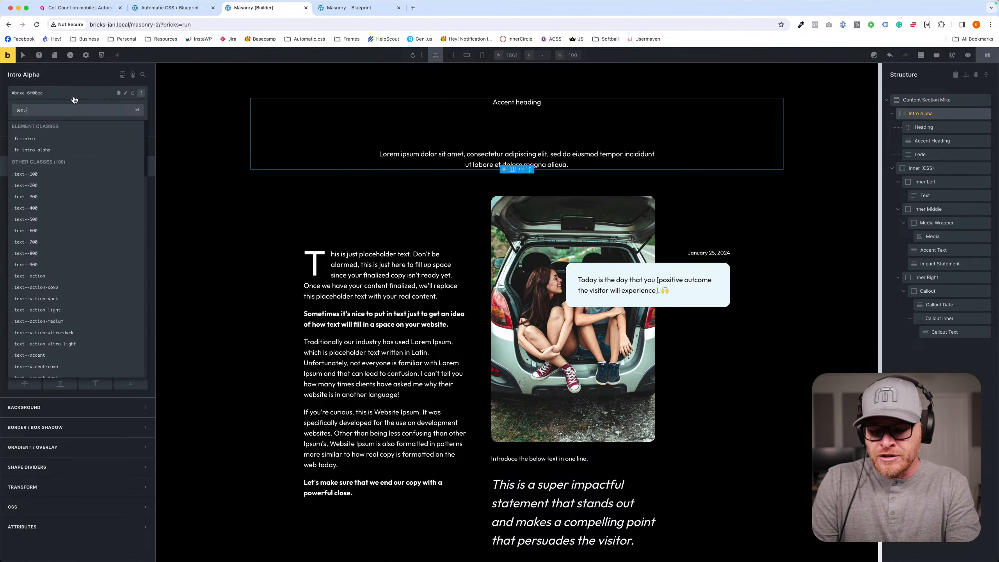
type("-white")
key("Return")
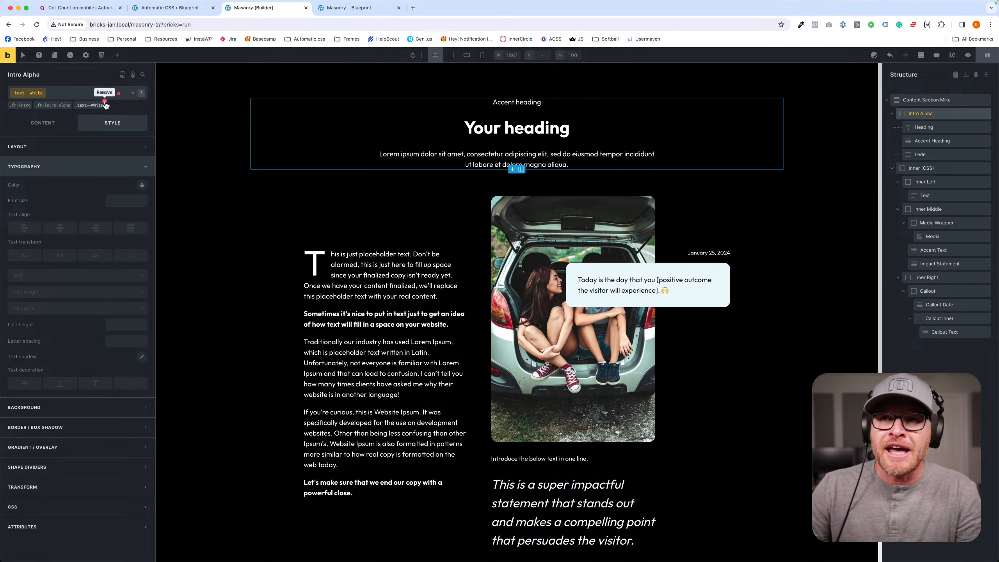
- Remove the text--white utility class from the Intro Alpha element
left_click(105, 101)
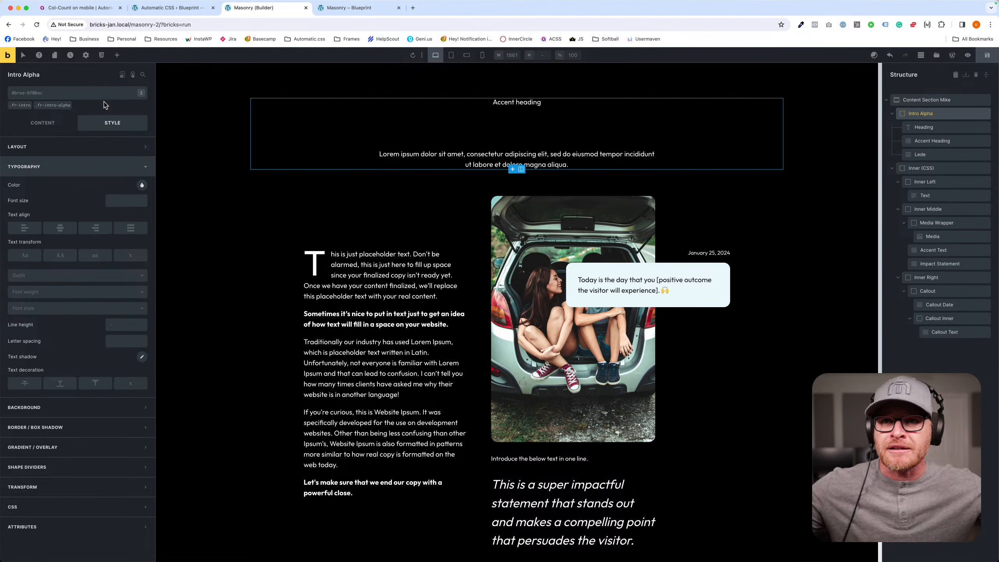
left_click(53, 105)
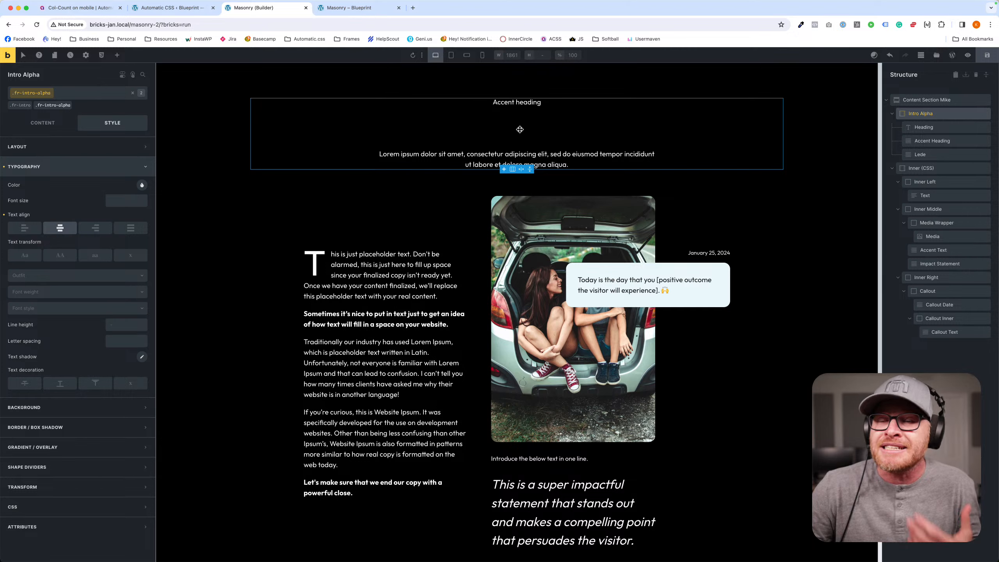
- Try white as the typography color of the Heading's fr-intro-alpha__heading class and clear that typography setting again
left_click(476, 132)
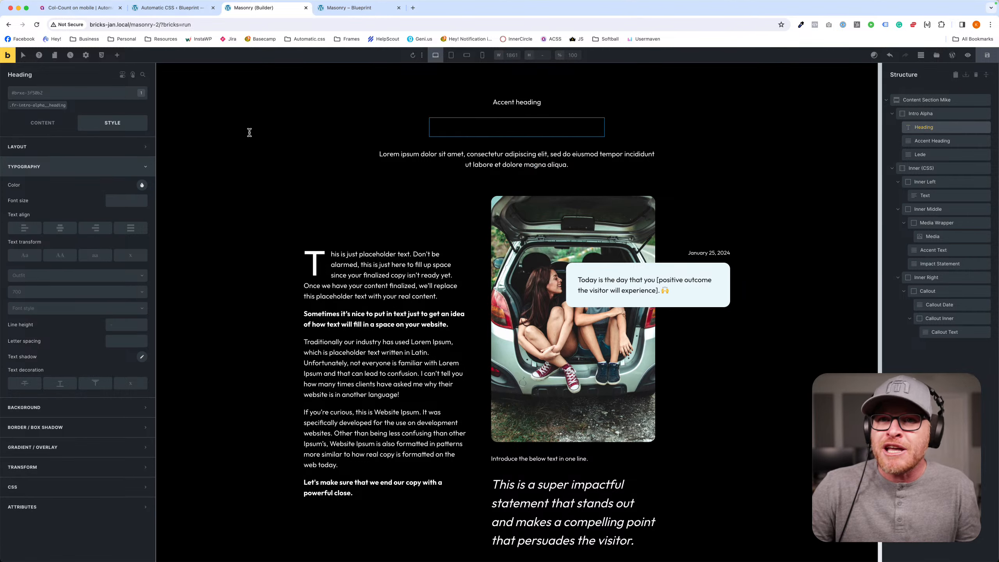
left_click(34, 106)
left_click(142, 184)
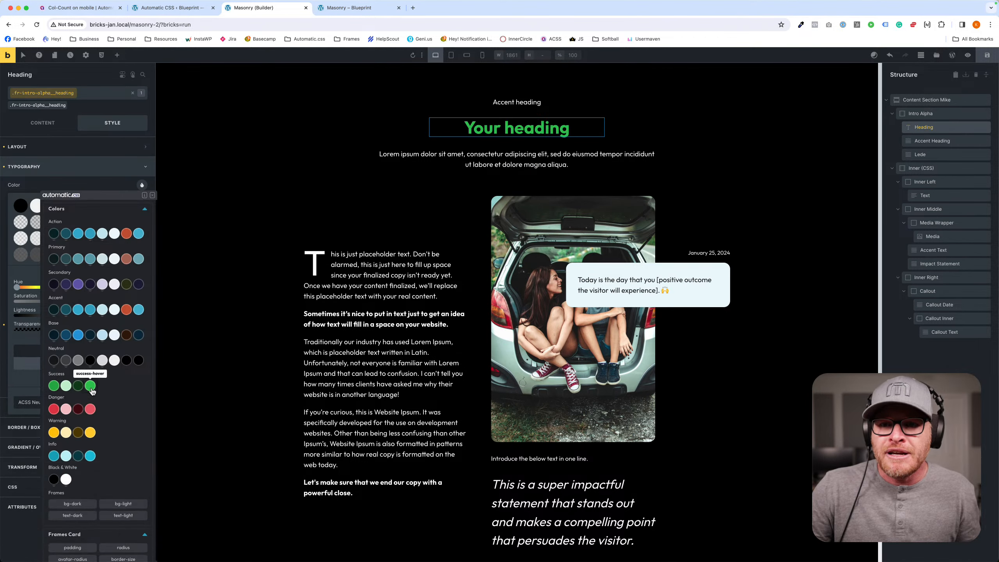
left_click(66, 479)
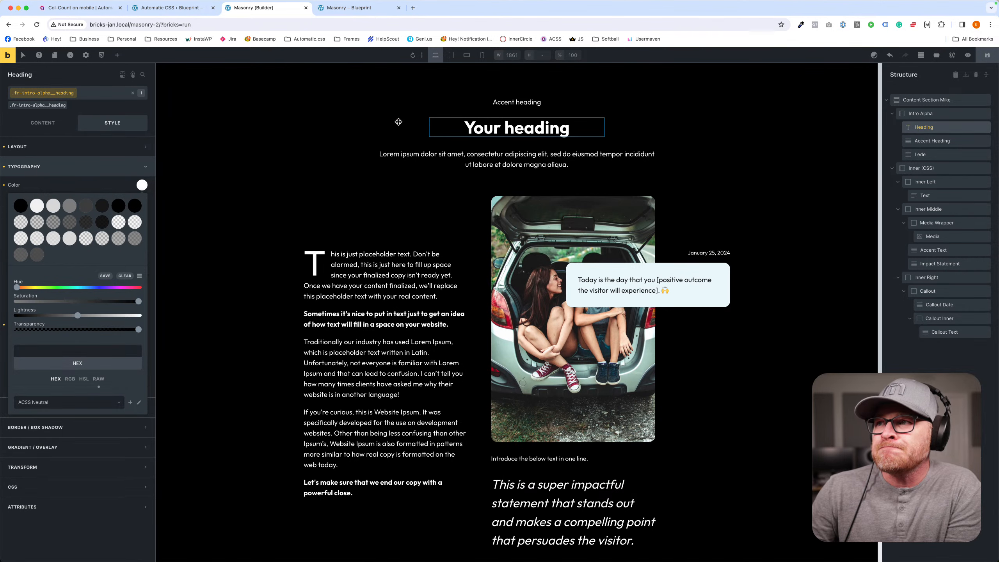
left_click(4, 167)
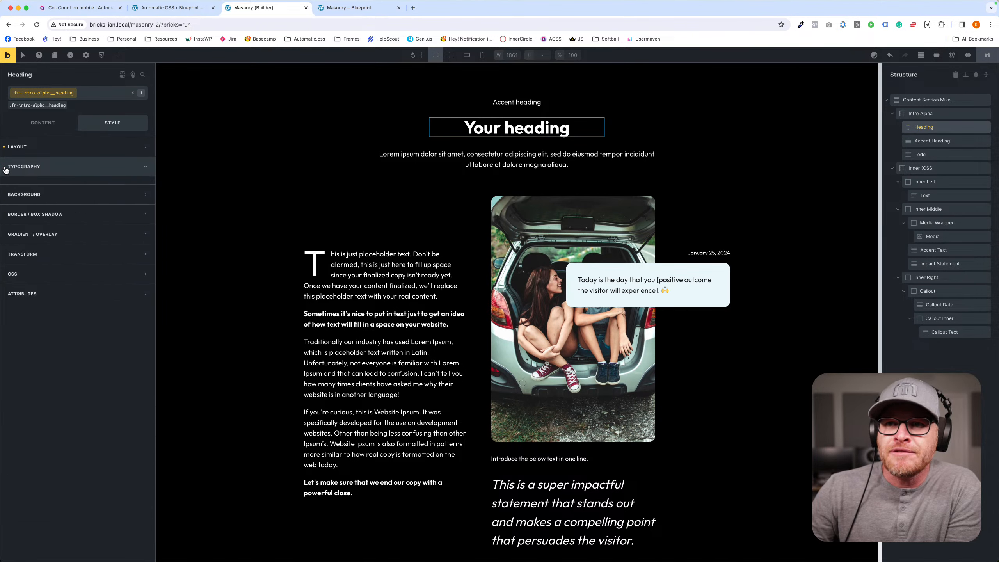
- Add a modifier class named fr-intro-alpha--dark to the Intro Alpha element
left_click(351, 118)
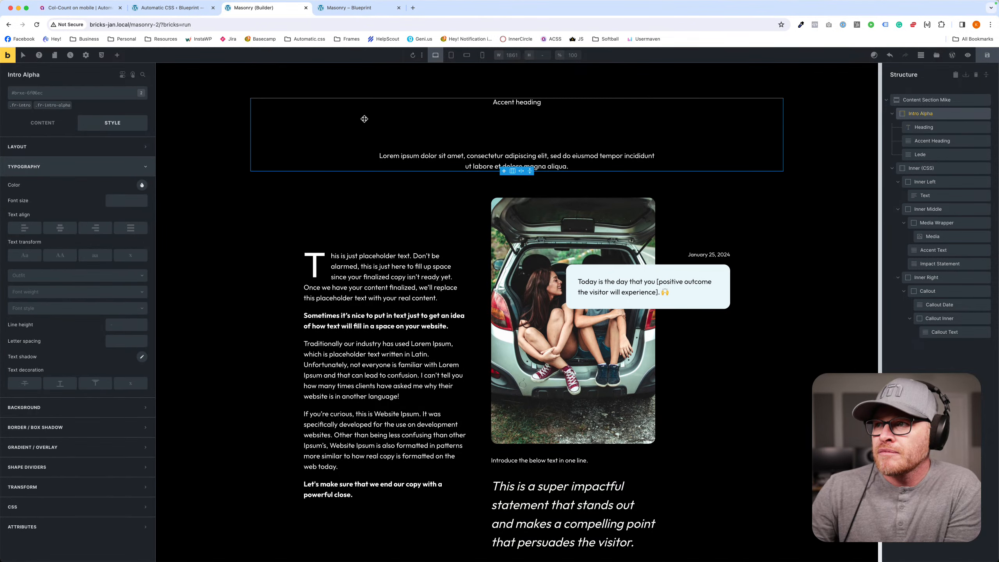
left_click(53, 105)
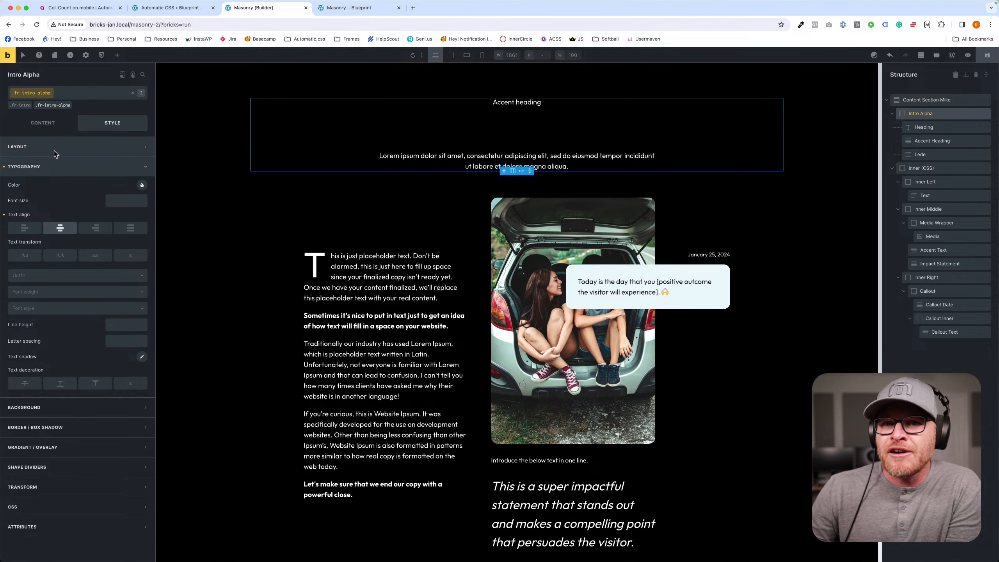
left_click(215, 119)
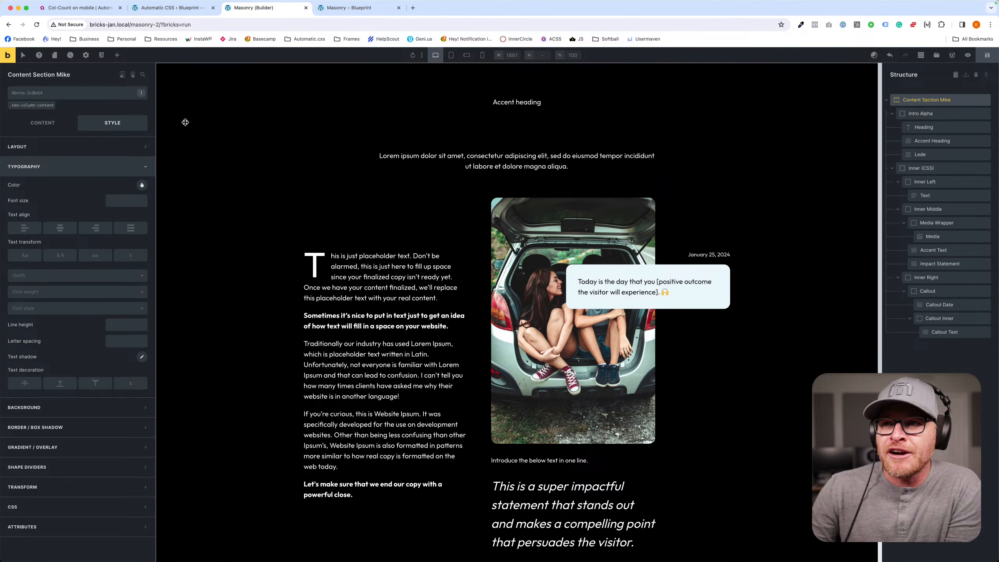
left_click(365, 118)
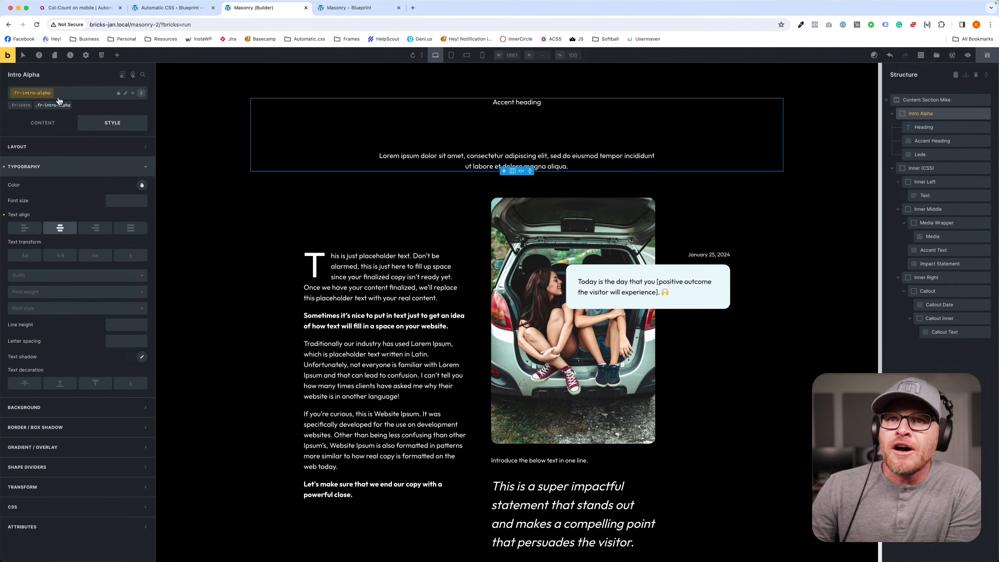
left_click(78, 92)
type("f")
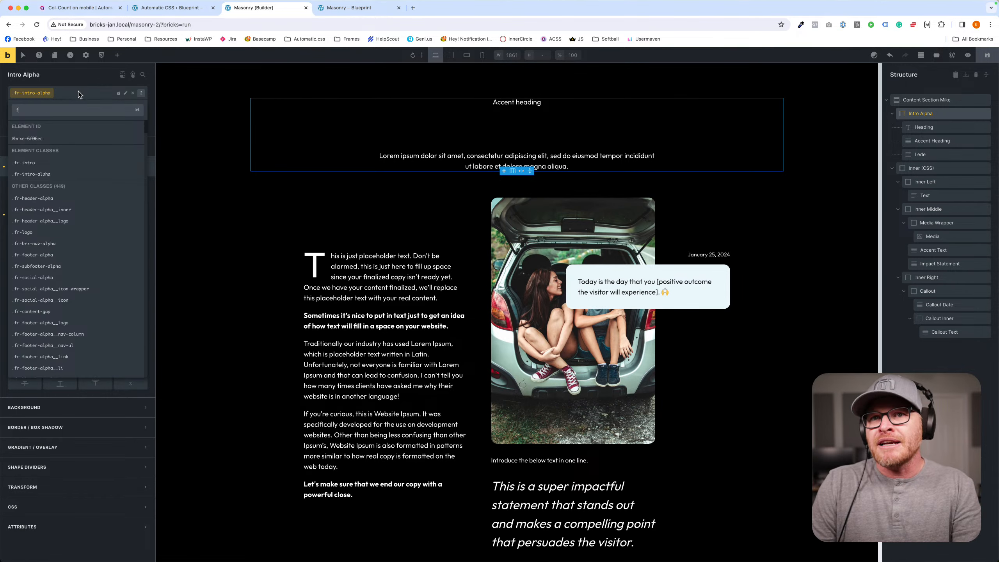
type("r-intro-alpha--dark")
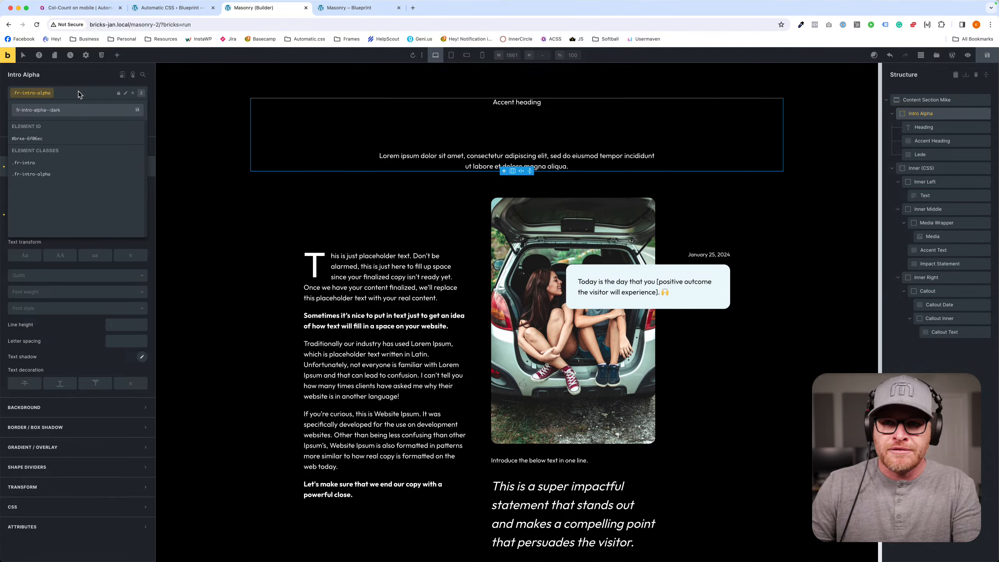
key("Return")
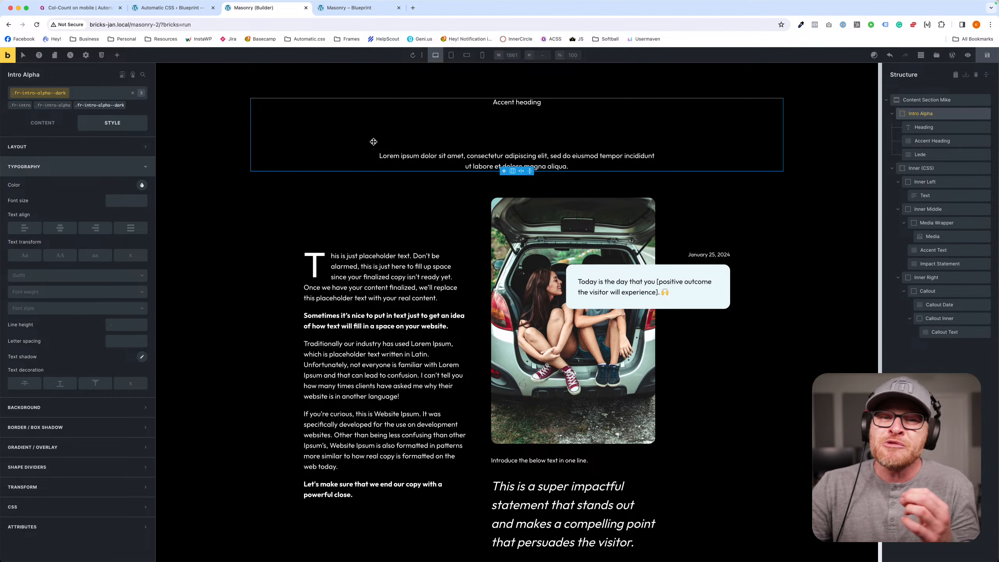
left_click(142, 186)
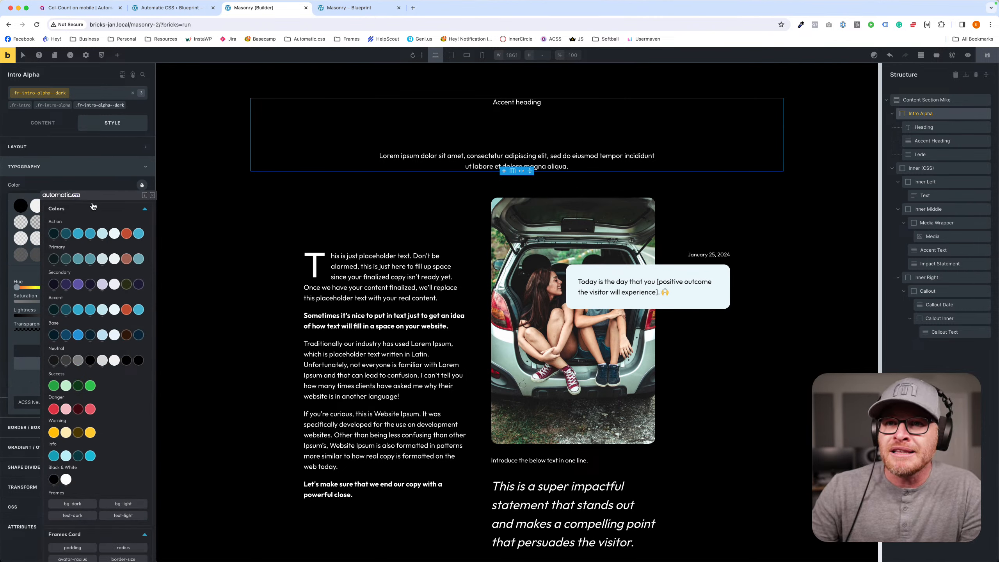
left_click(119, 110)
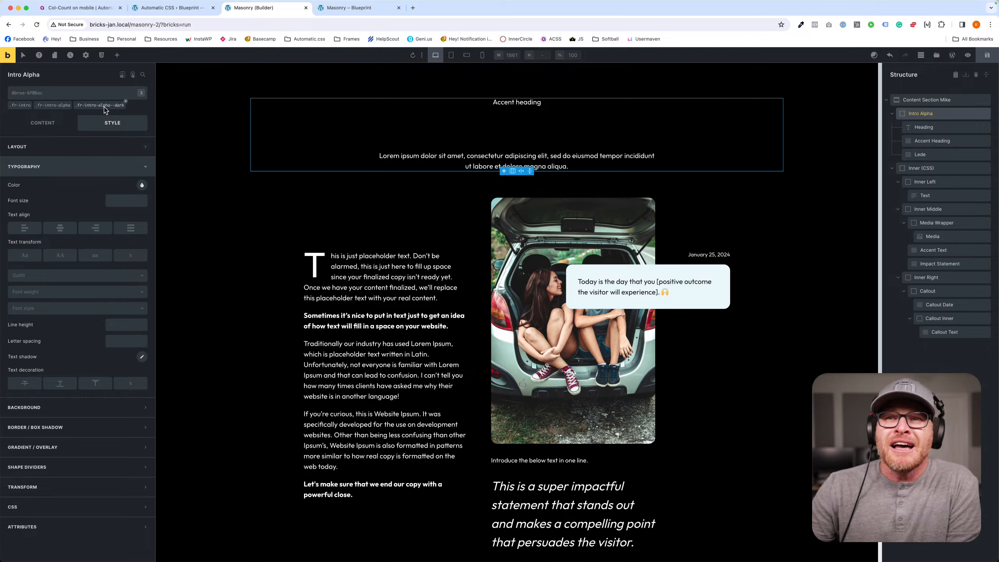
- In the custom CSS of the fr-intro-alpha class, write a rule with the selector %root%--dark %root%__heading
left_click(53, 105)
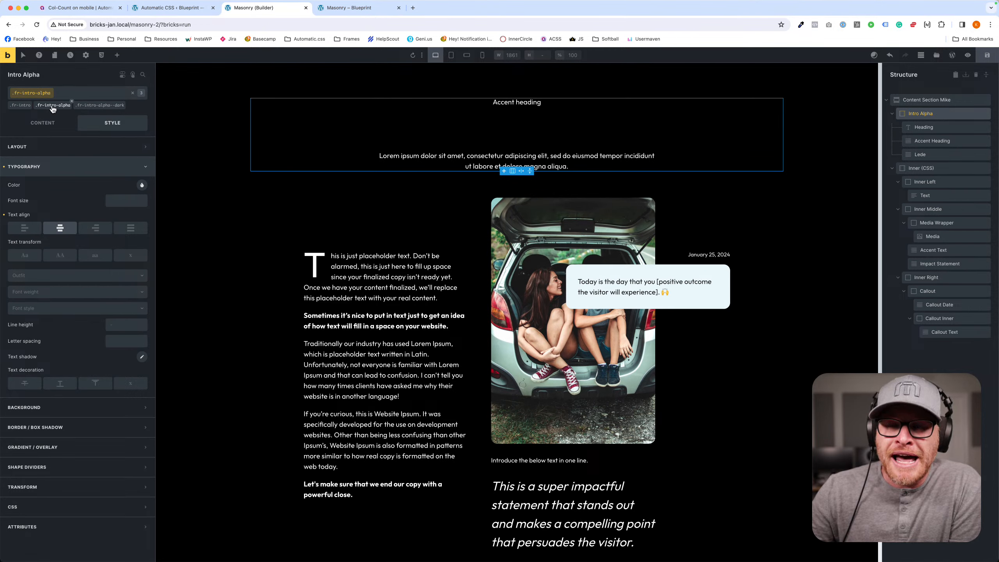
left_click(62, 507)
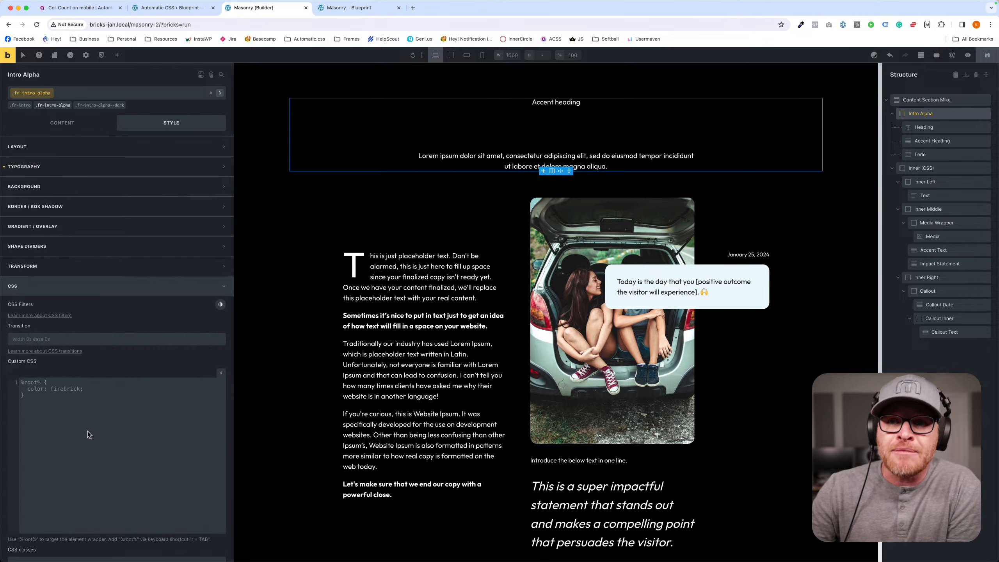
scroll(87, 432, "down", 2)
left_click(100, 375)
type("%root%")
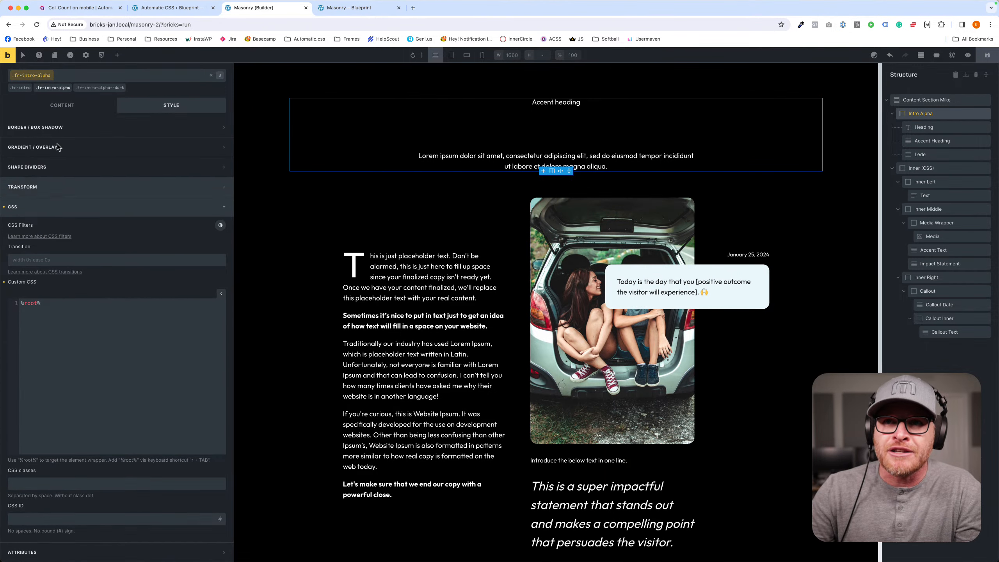
type("--dark")
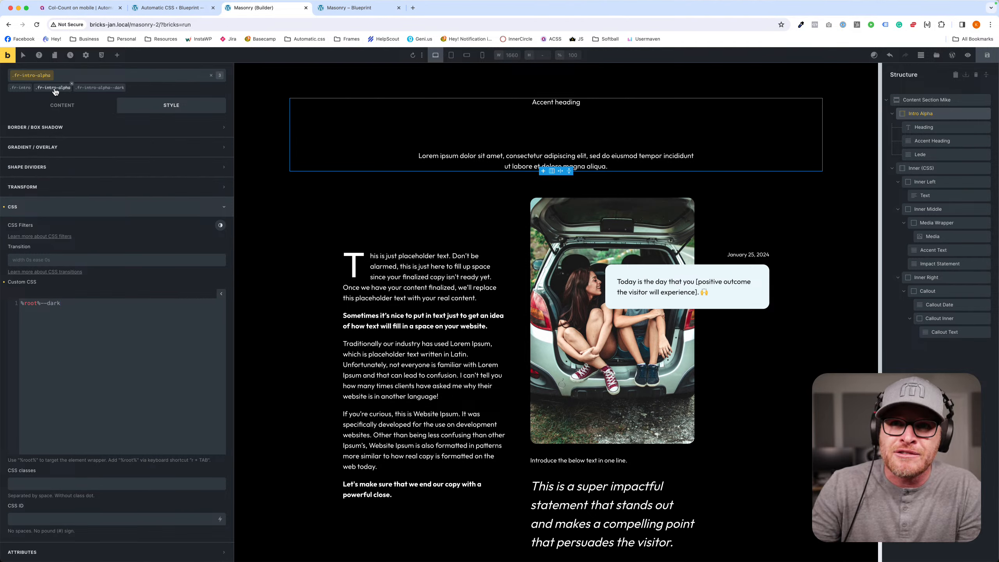
type("{}")
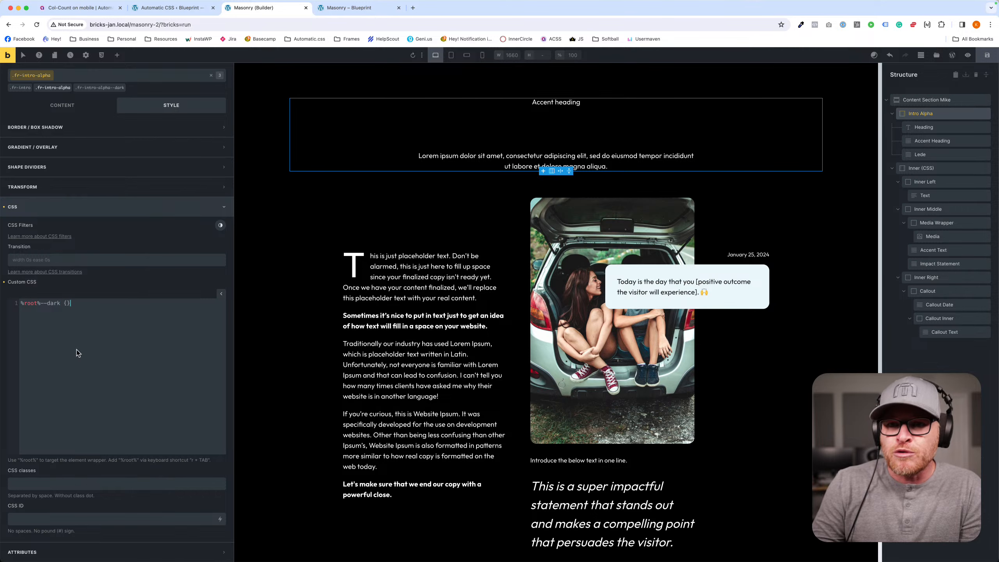
type("__")
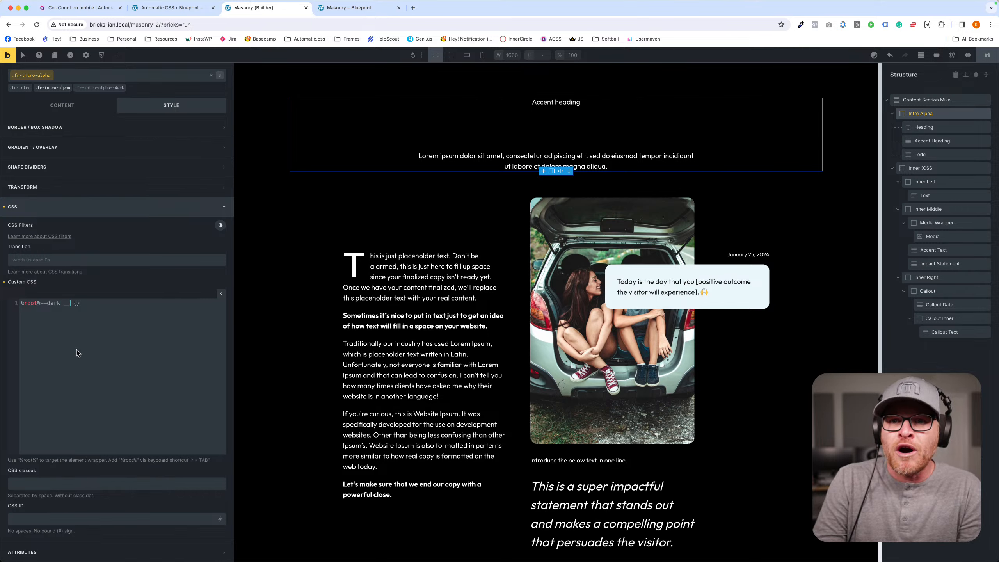
key("BackSpace")
key("BackSpace")
type("%root%")
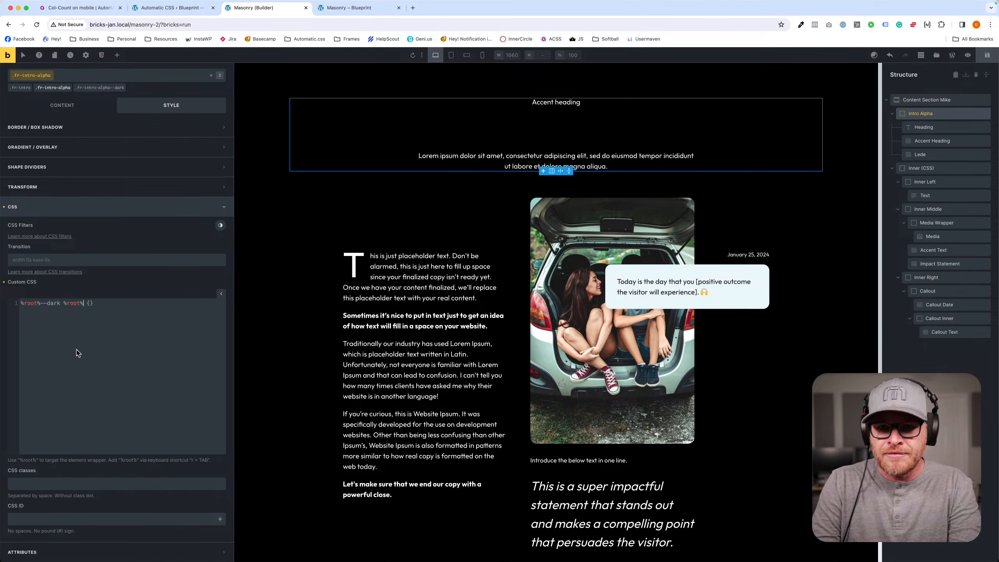
type("__heading")
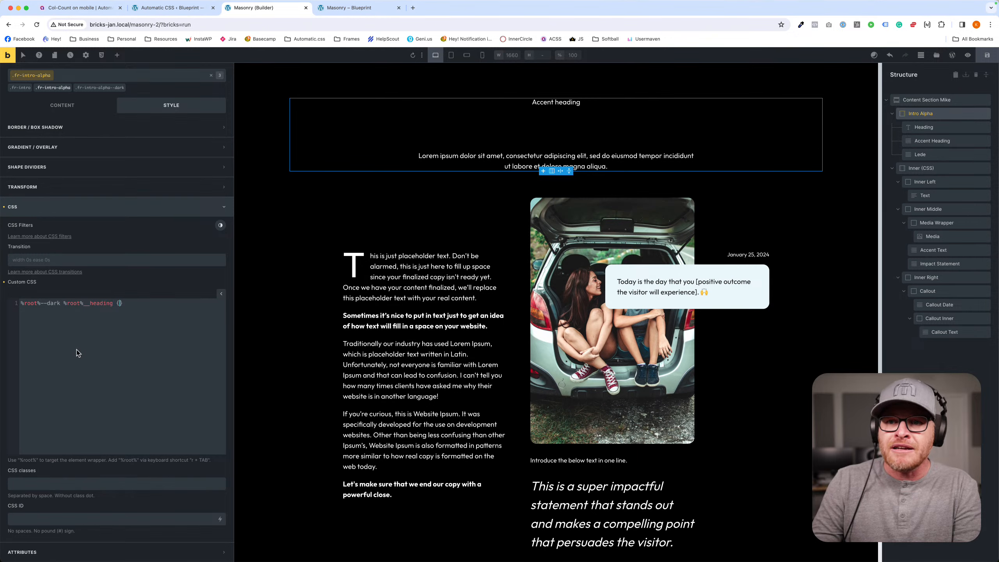
- Test the dark heading rule with the declaration border: 5px solid red;
key("Return")
type("border: 5p")
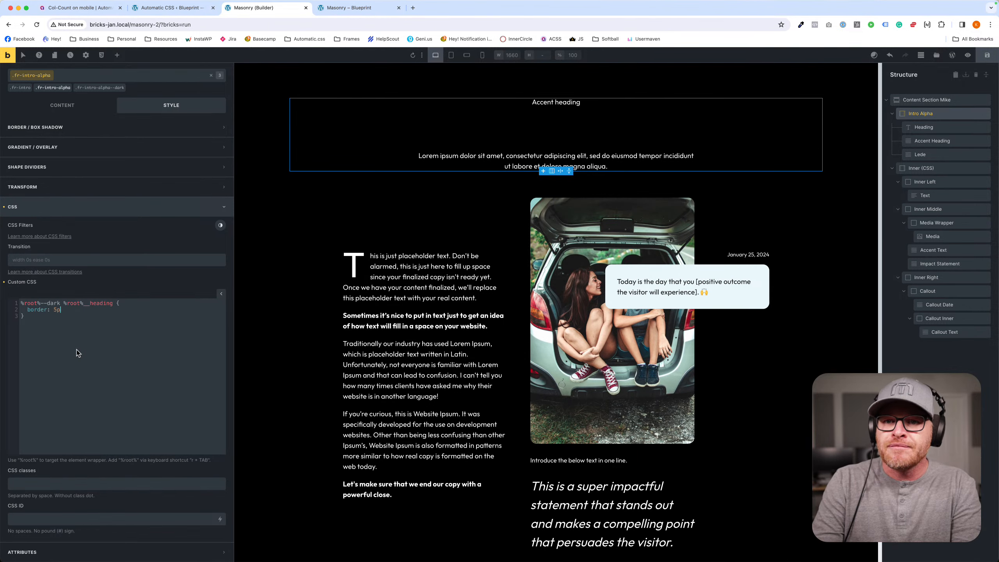
type("x solid red;")
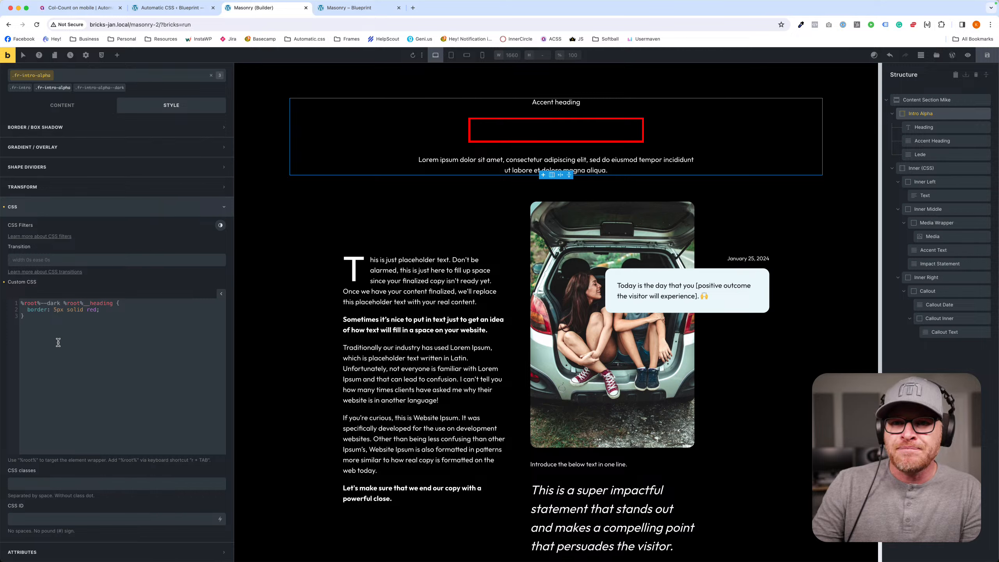
left_click_drag(60, 303, 20, 302)
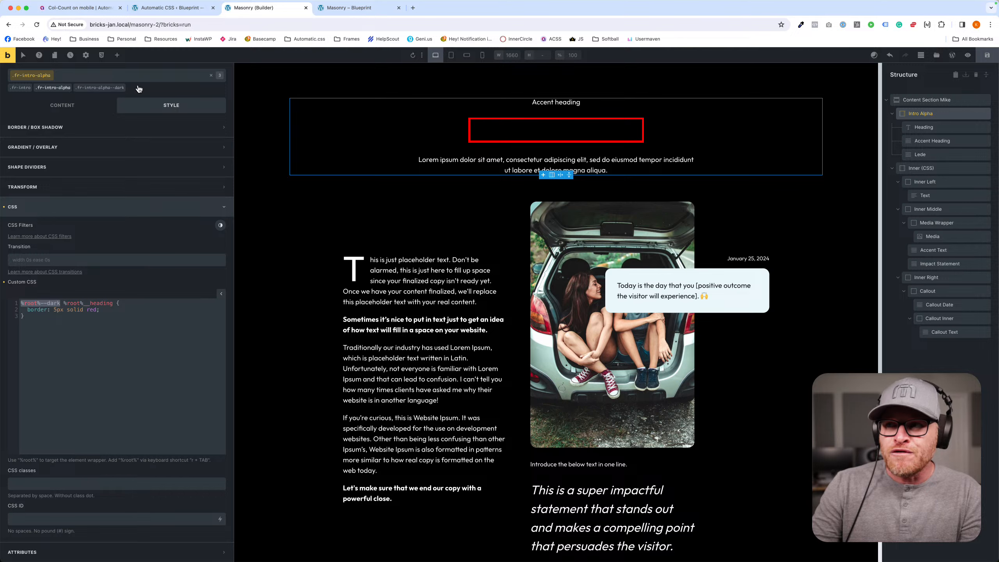
- Replace the test border in the dark heading rule with color: var(--white);
left_click_drag(124, 313, 27, 311)
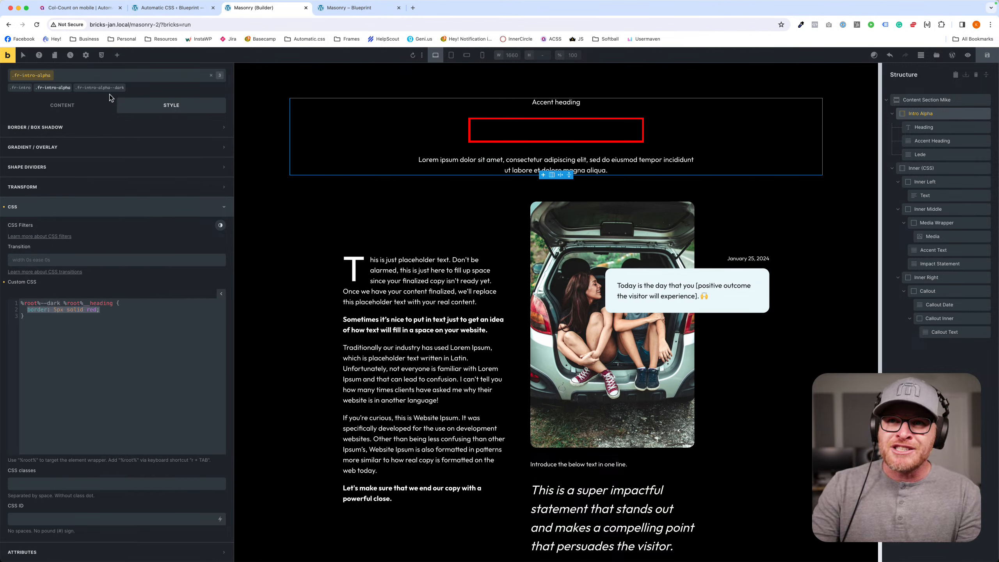
type("color")
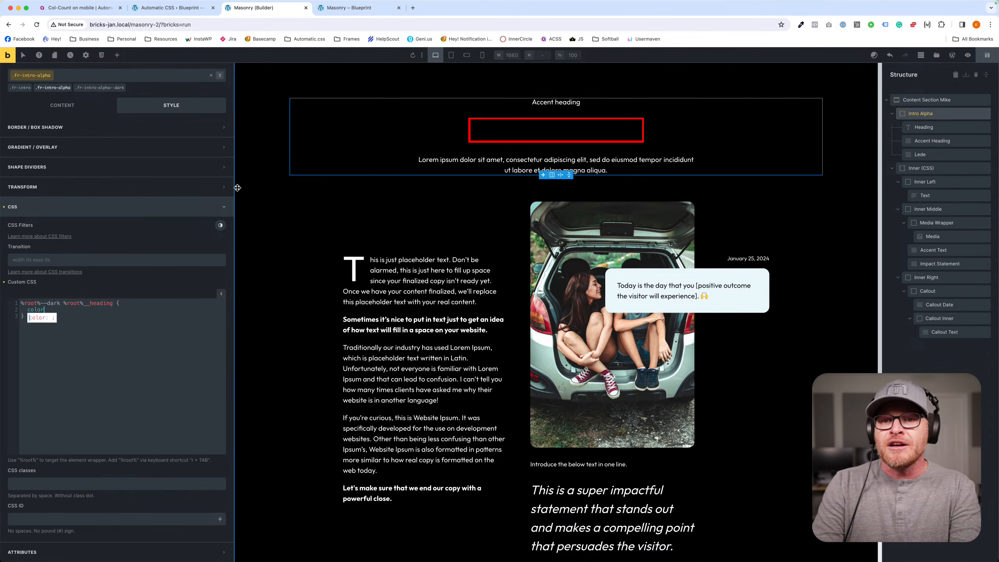
type(": var(")
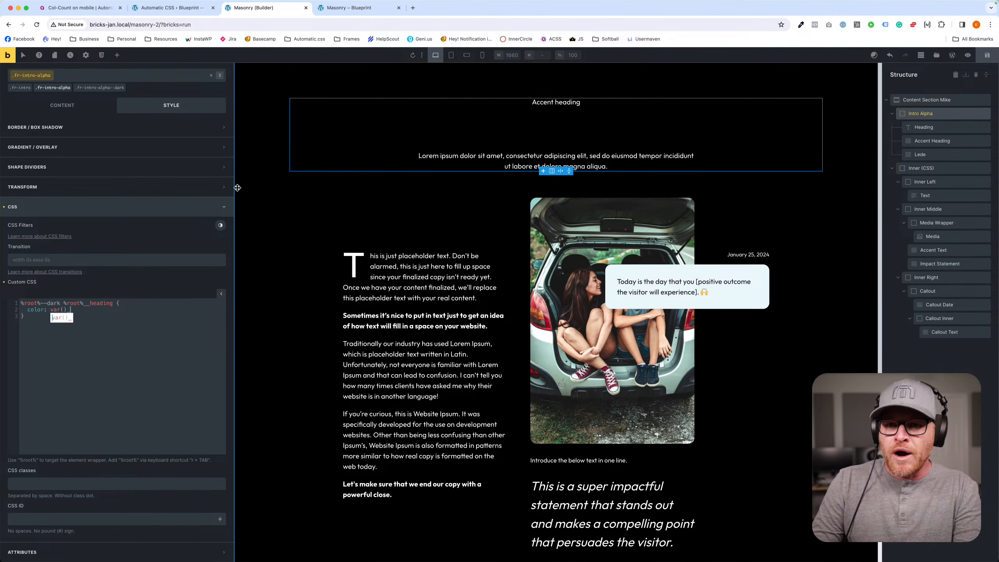
type("--white)")
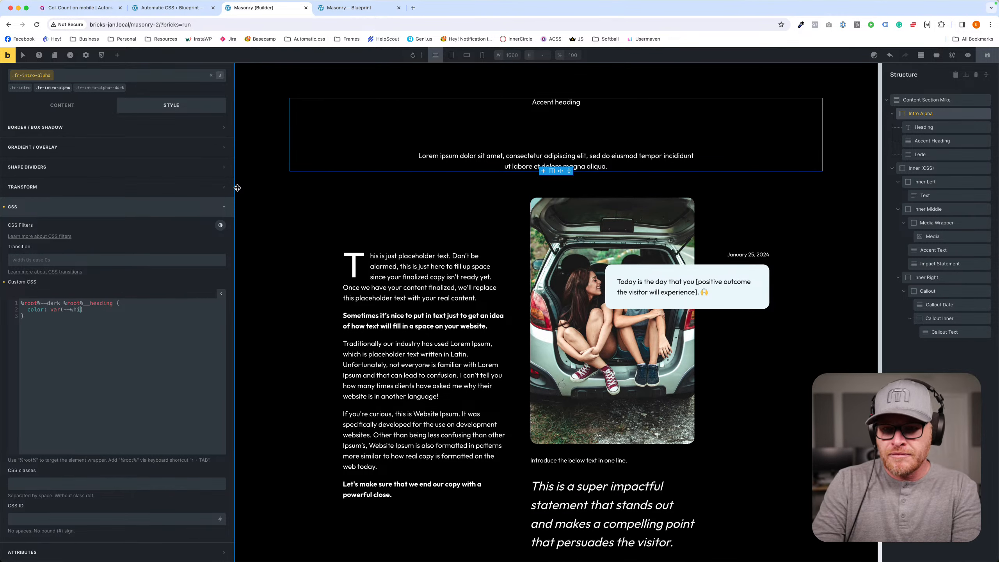
type(";")
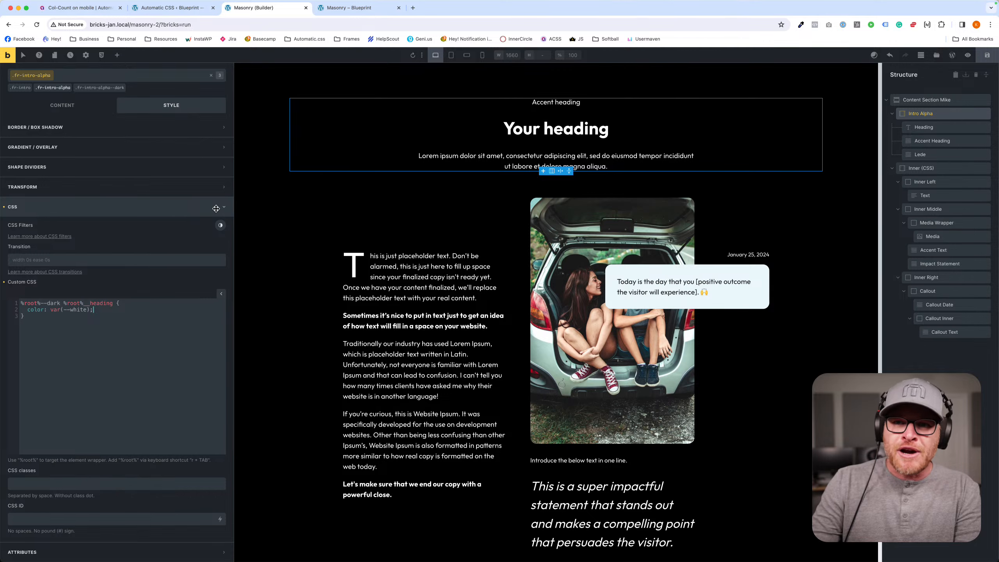
left_click_drag(99, 308, 55, 311)
key("BackSpace")
key("super+equal")
key("super+equal")
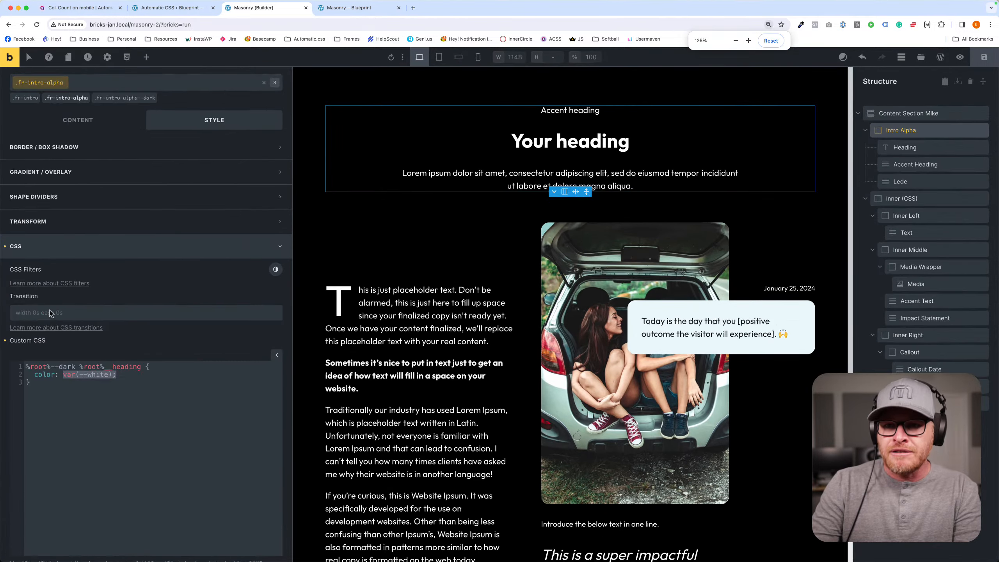
type("var(--white);")
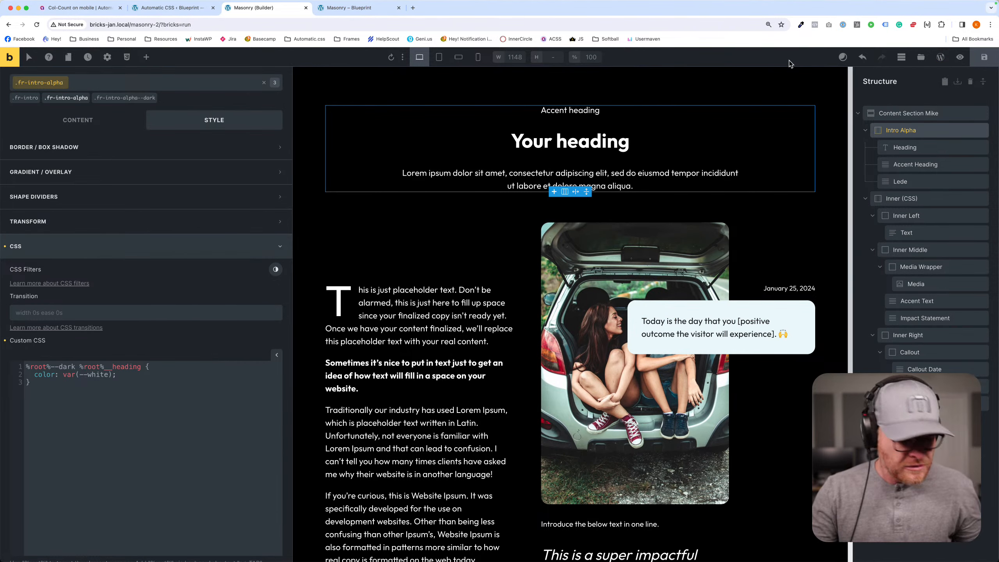
- Collapse Content Section Mike in the structure tree and deselect the Intro Alpha element
scroll(740, 266, "down", 3)
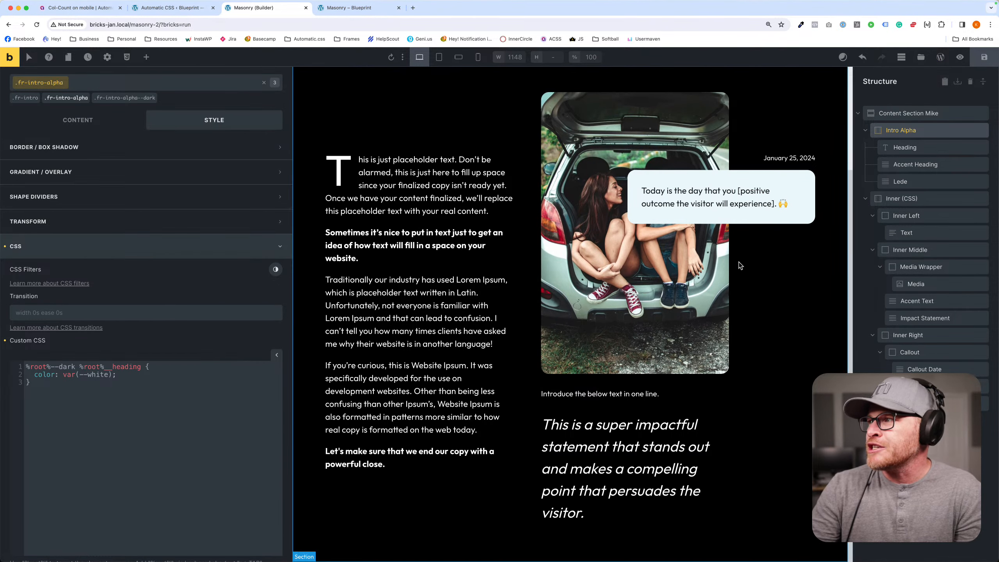
left_click(857, 113)
left_click(865, 163)
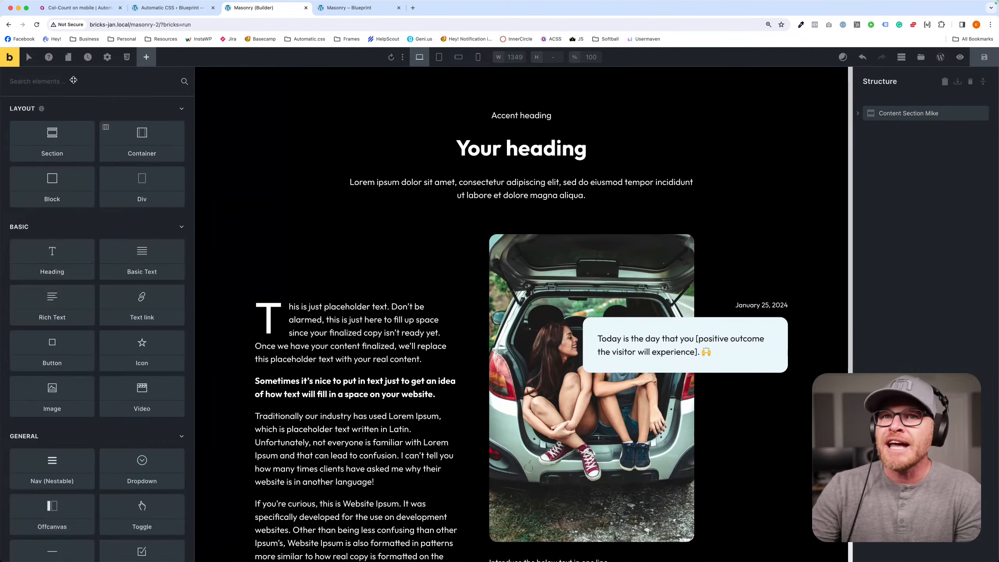
- Add a new section below Content Section Mike and select its container
type("sec")
left_click(52, 126)
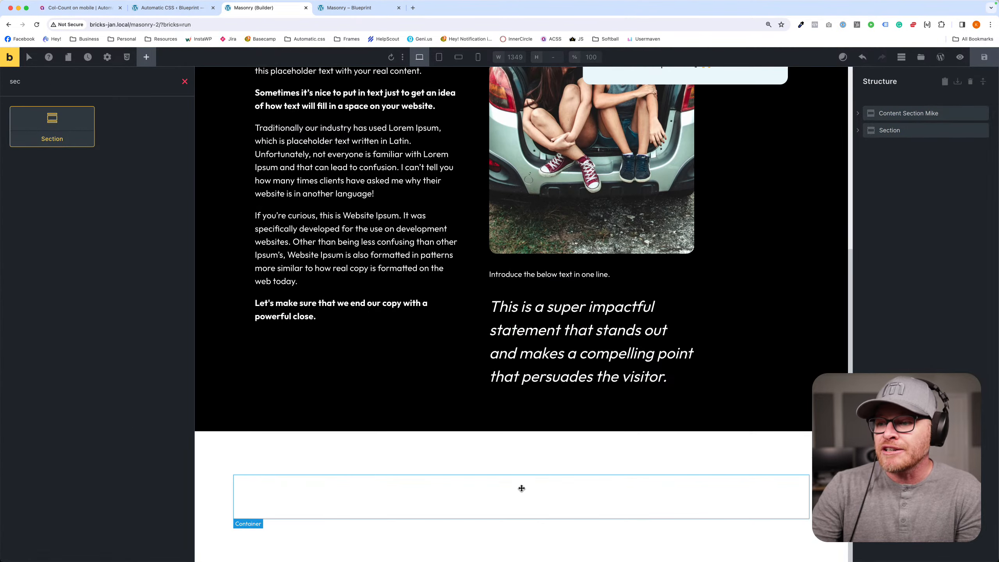
left_click(521, 488)
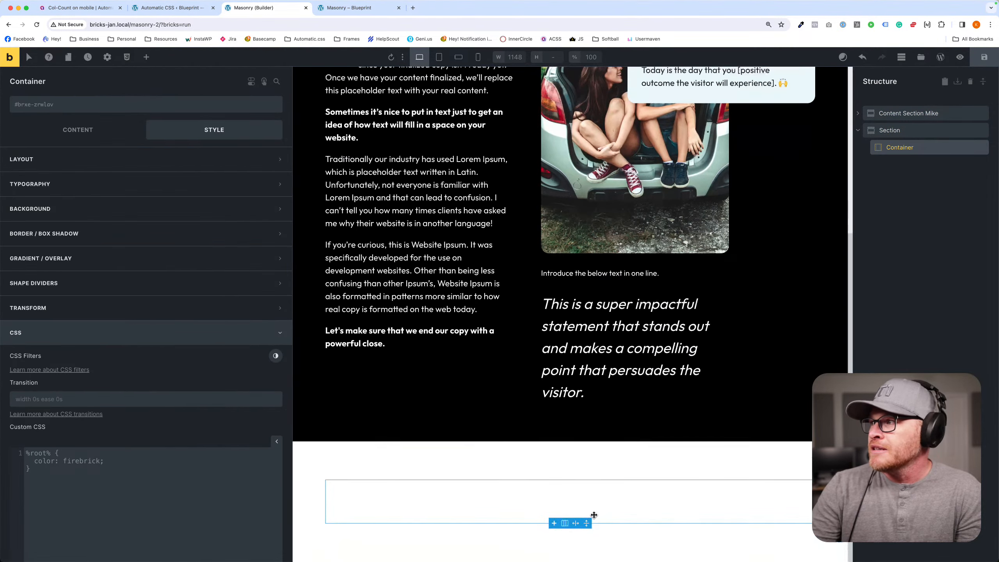
- Duplicate Intro Alpha into the new section's container and remove the fr-intro-alpha--dark class from the copy
left_click(857, 113)
left_click(899, 130)
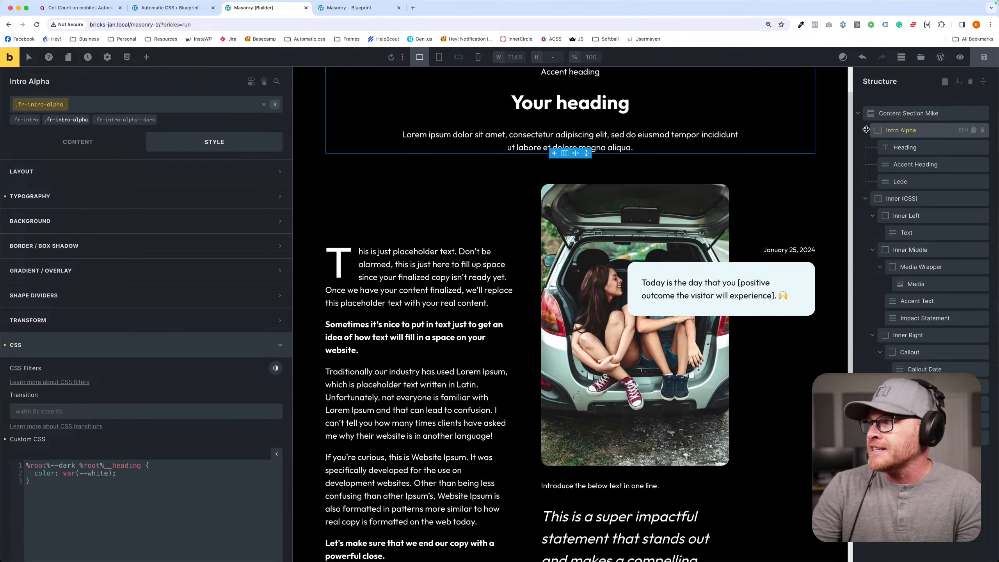
left_click(865, 130)
key("super+d")
left_click_drag(889, 147, 912, 412)
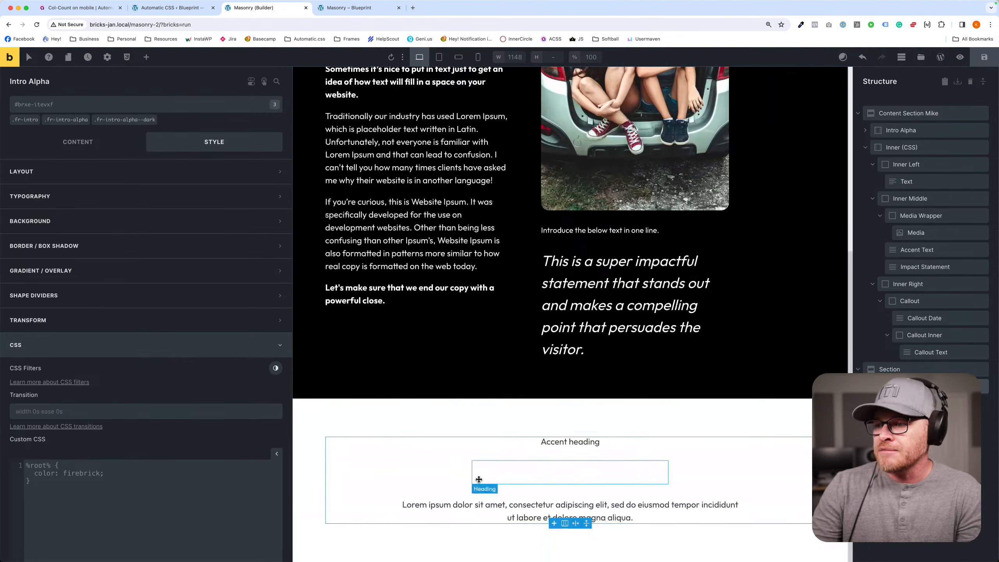
left_click(150, 120)
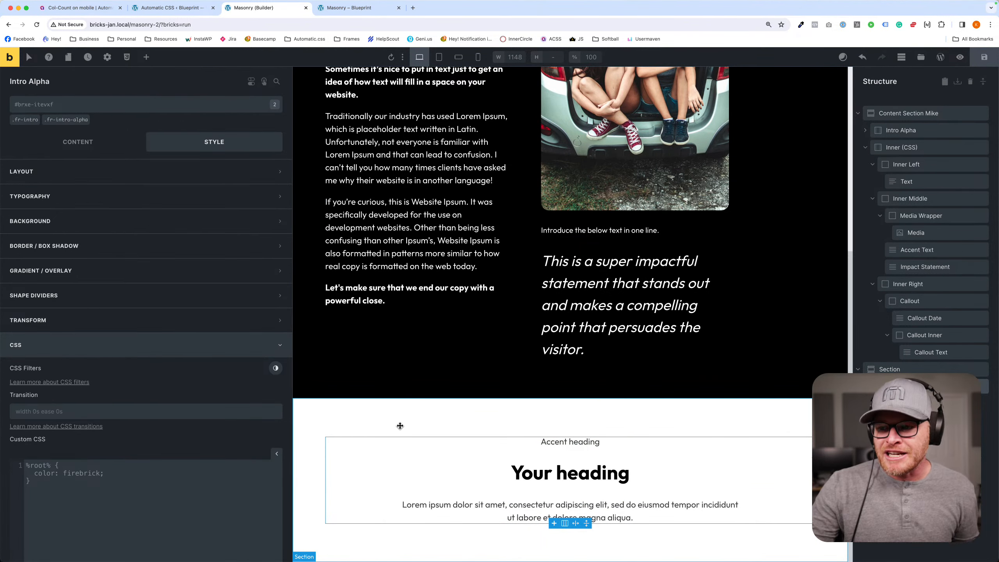
- Review the dark heading rule in the custom CSS of the original Intro Alpha's fr-intro-alpha class
scroll(473, 490, "up", 7)
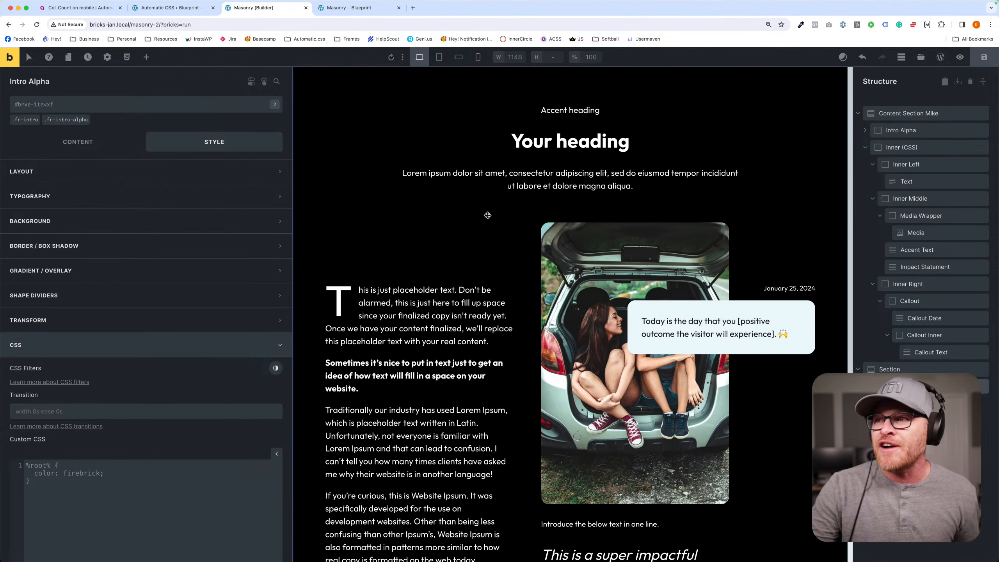
left_click(438, 137)
mouse_move(146, 125)
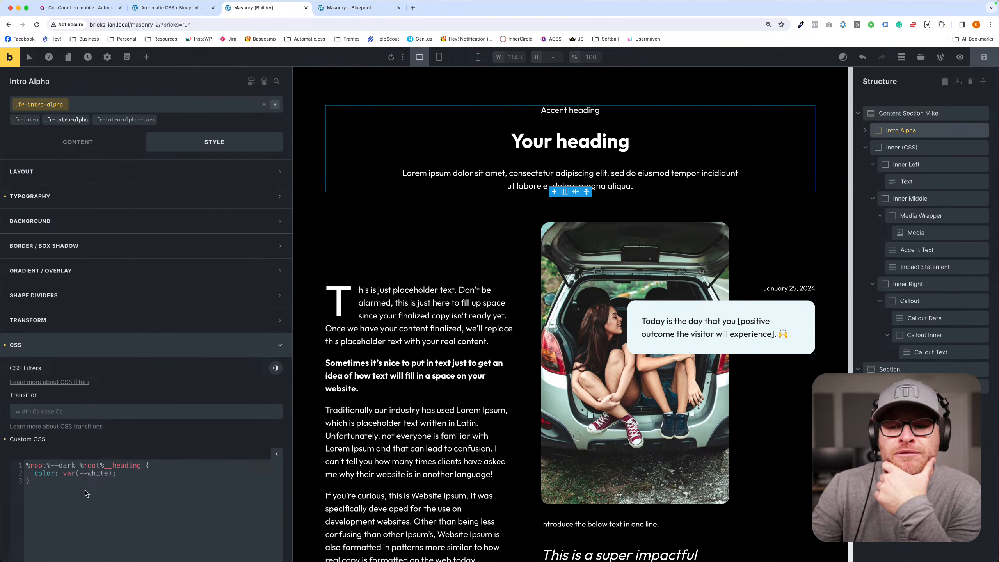
key("super+a")
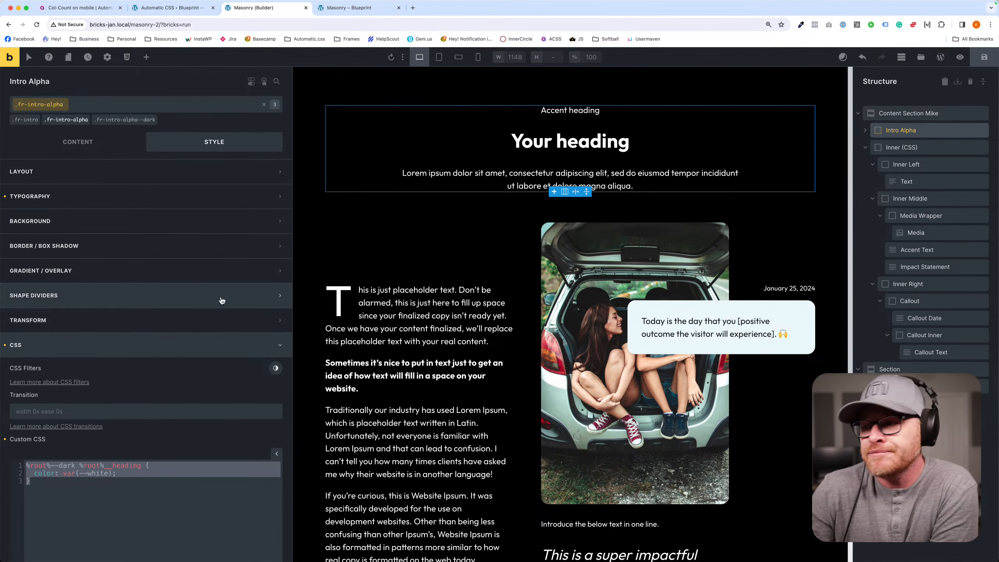
scroll(533, 247, "down", 7)
scroll(498, 222, "up", 7)
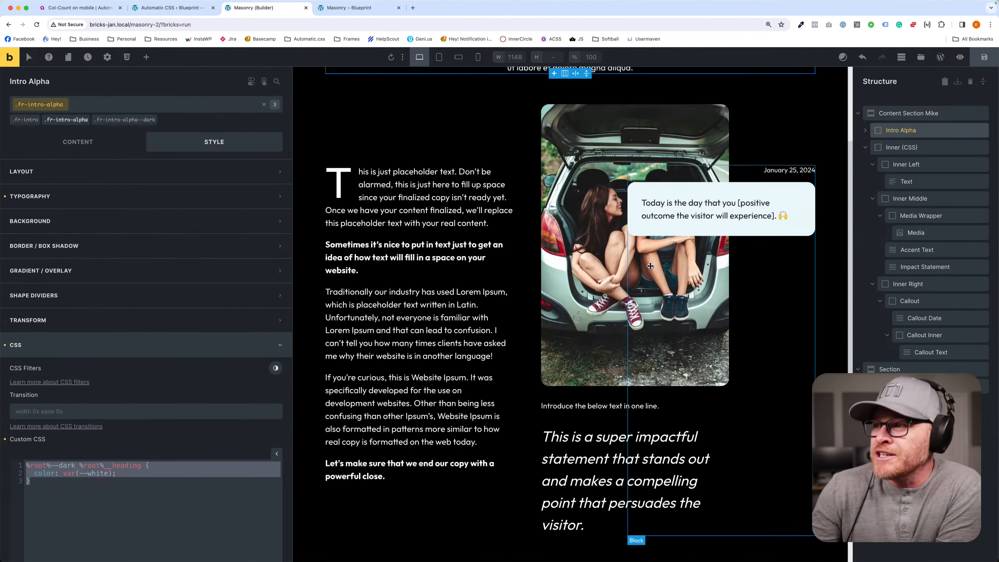
- Select Content Section Mike and look through its list of classes
left_click(310, 227)
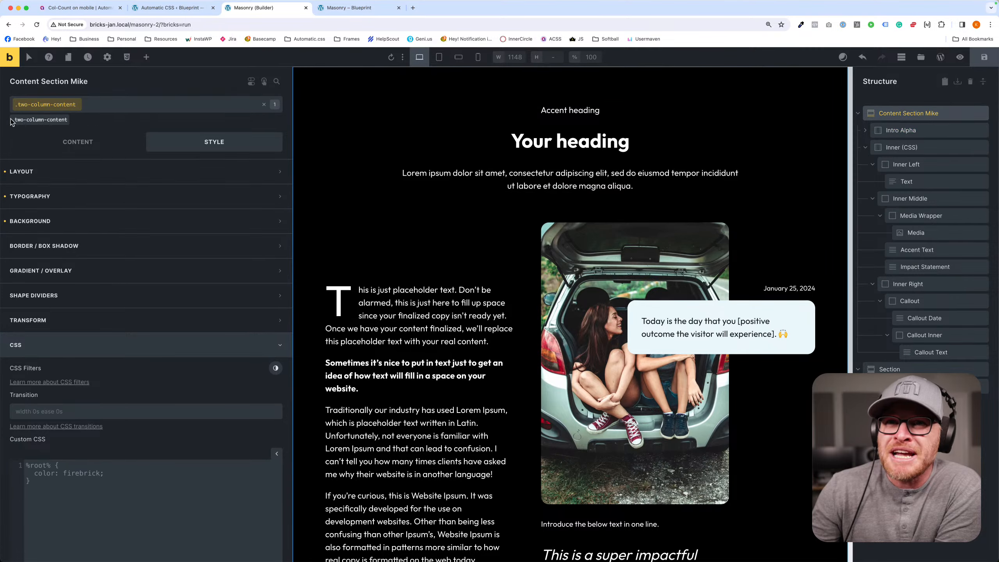
left_click(119, 105)
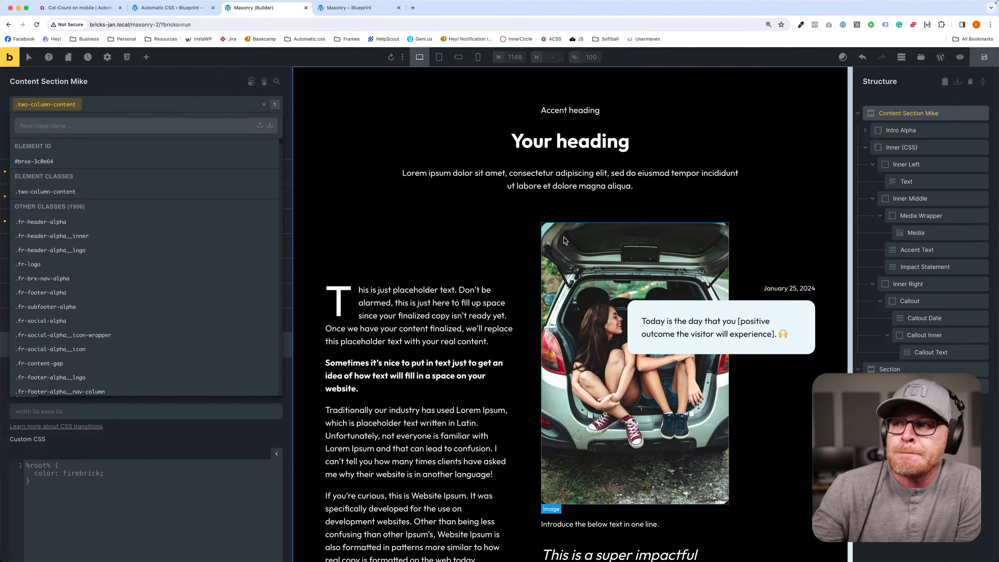
scroll(530, 248, "down", 3)
scroll(530, 247, "up", 3)
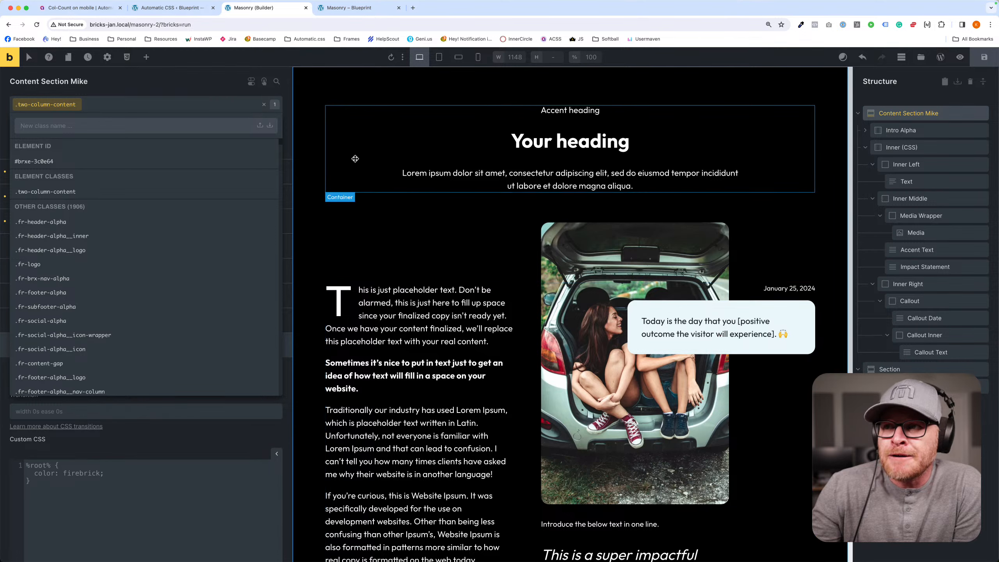
left_click(314, 139)
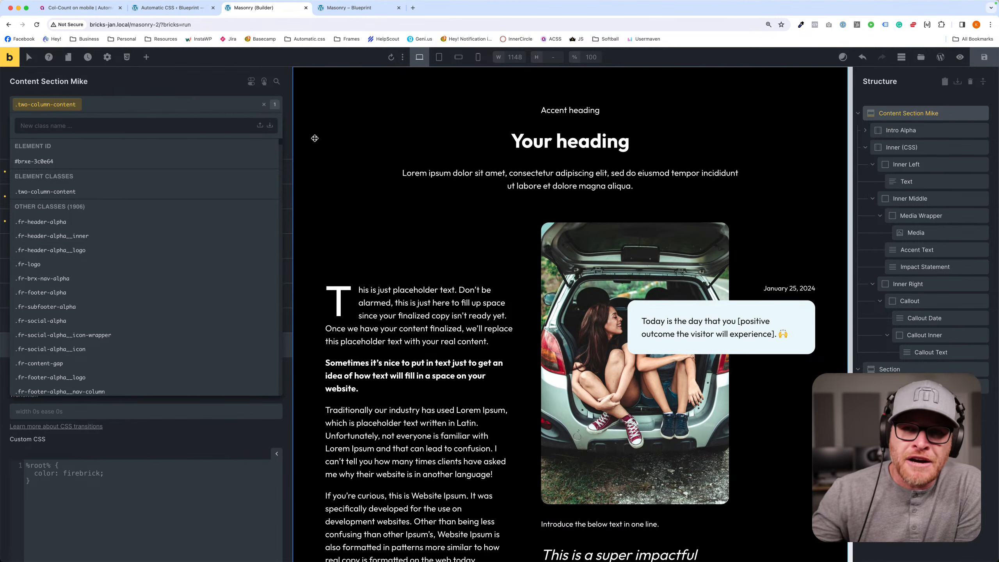
- Replace the fr-intro-alpha--dark class on the original Intro Alpha with the utility class text--white
left_click(386, 128)
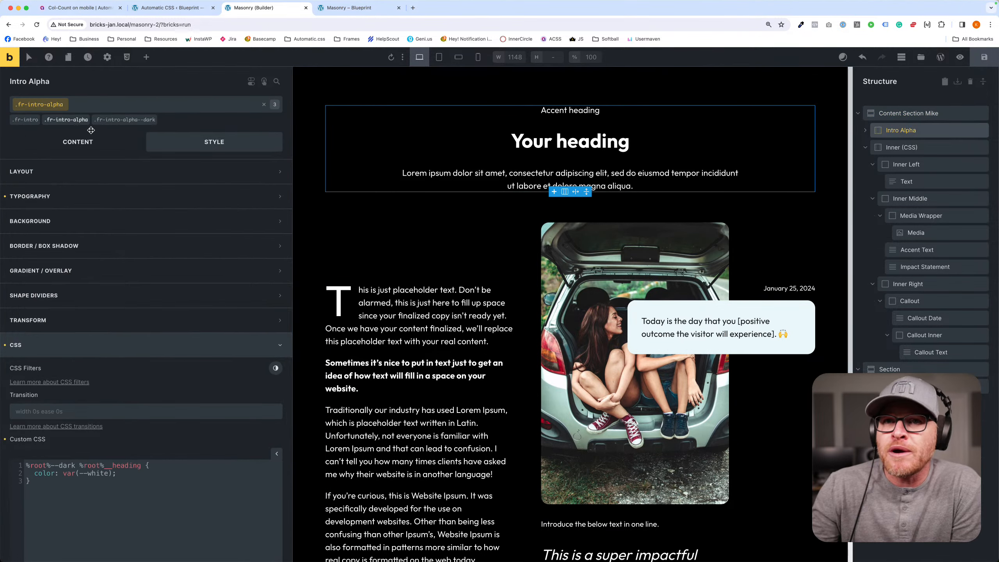
left_click(159, 120)
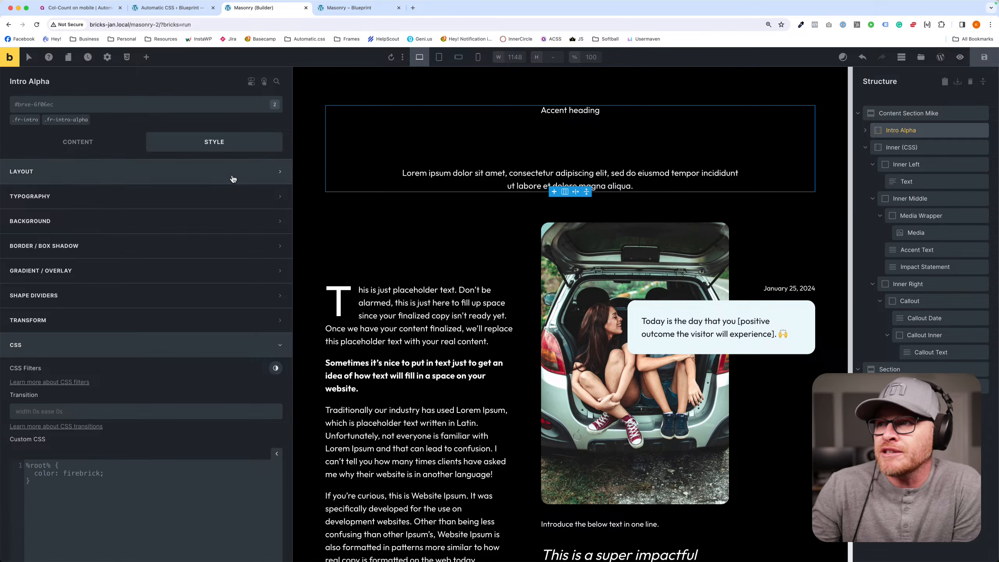
left_click(93, 104)
type("text0-")
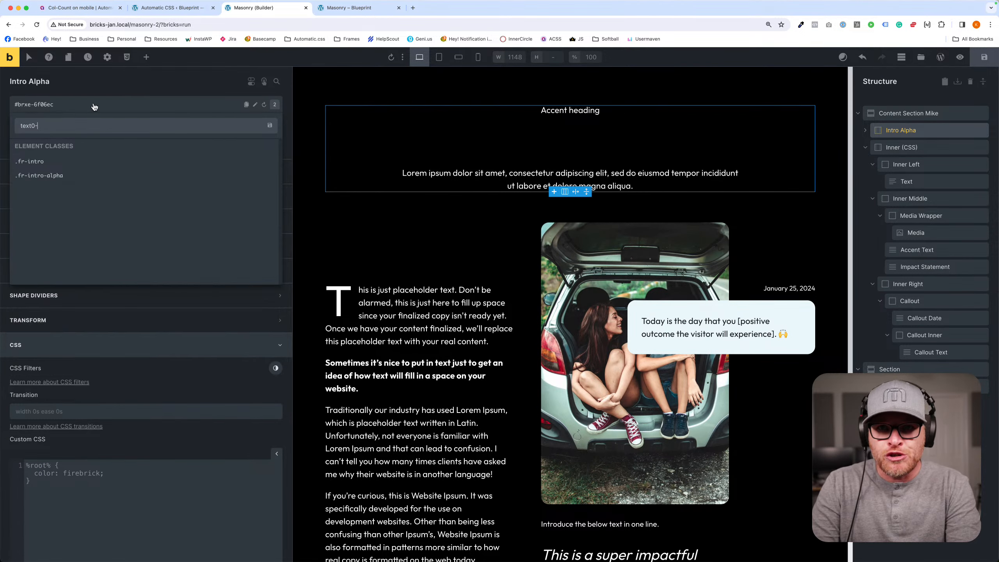
key("BackSpace")
key("BackSpace")
type("--whit")
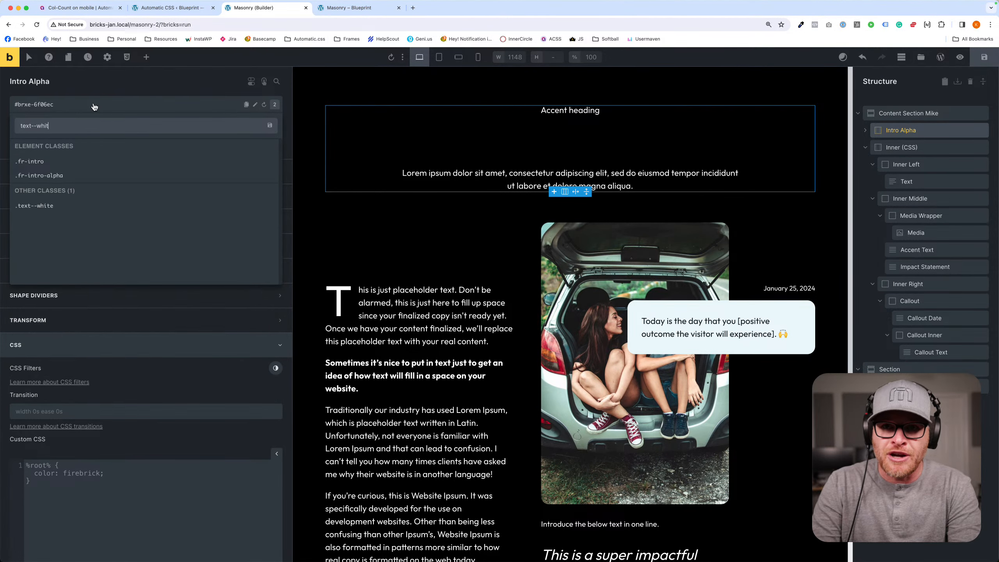
type("e")
key("Return")
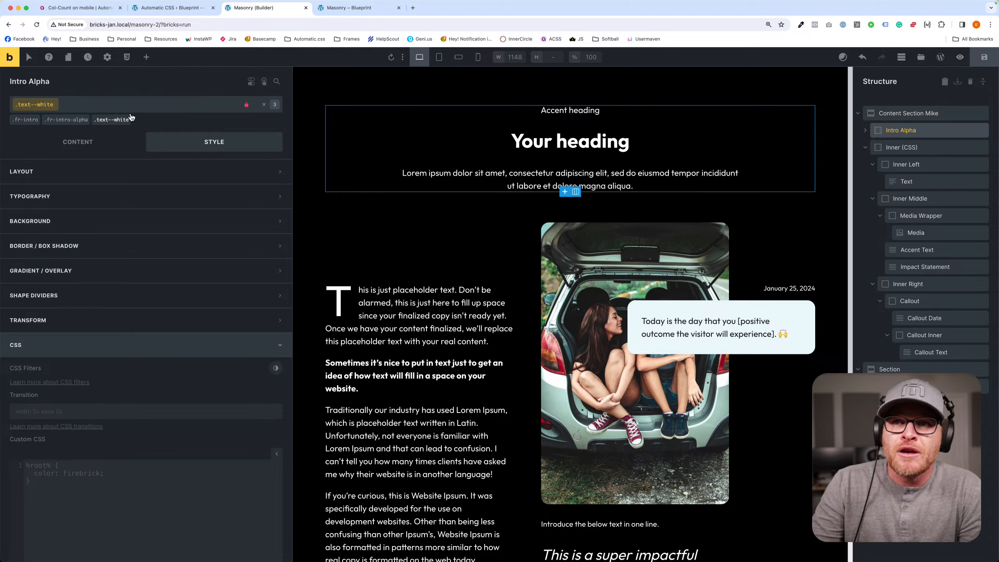
- Remove the text--white class from Intro Alpha and set its typography color to Automatic.css white at ID level
left_click(130, 119)
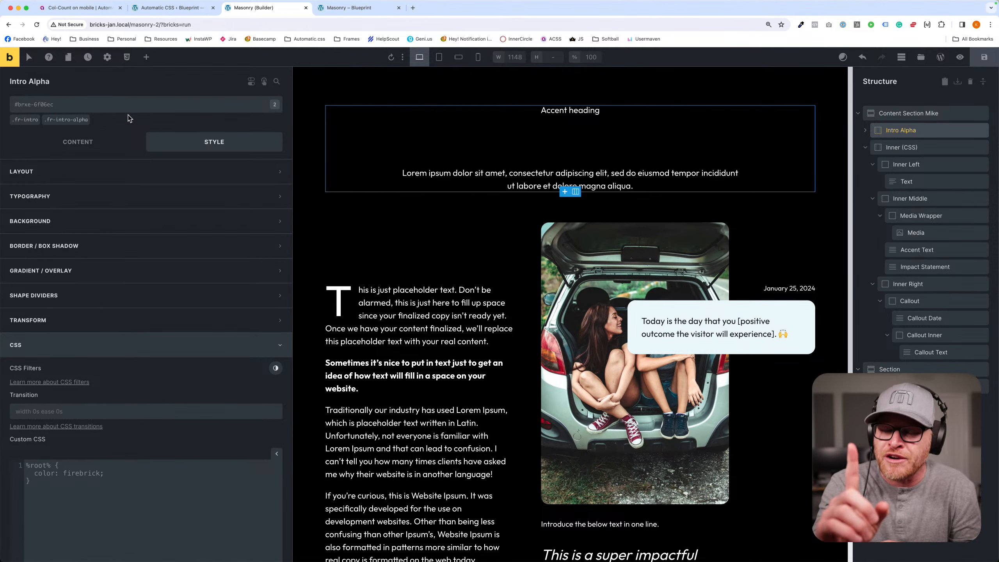
left_click(107, 194)
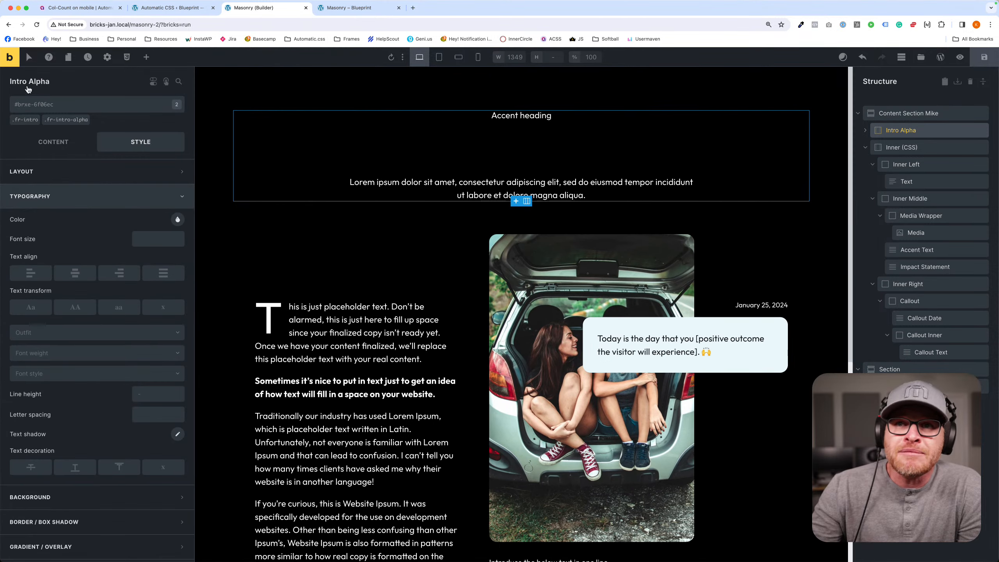
left_click(178, 219)
scroll(149, 457, "down", 2)
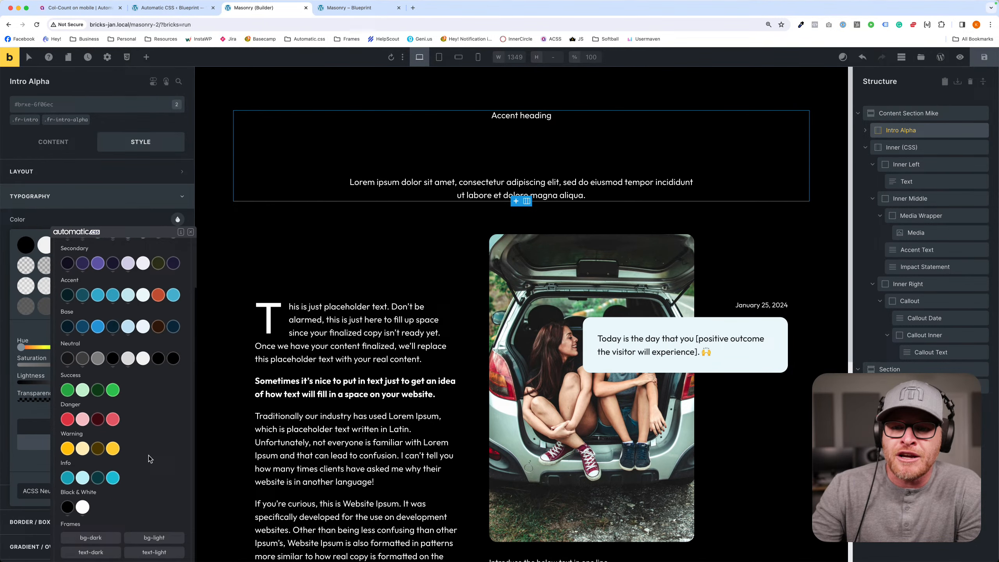
left_click(86, 508)
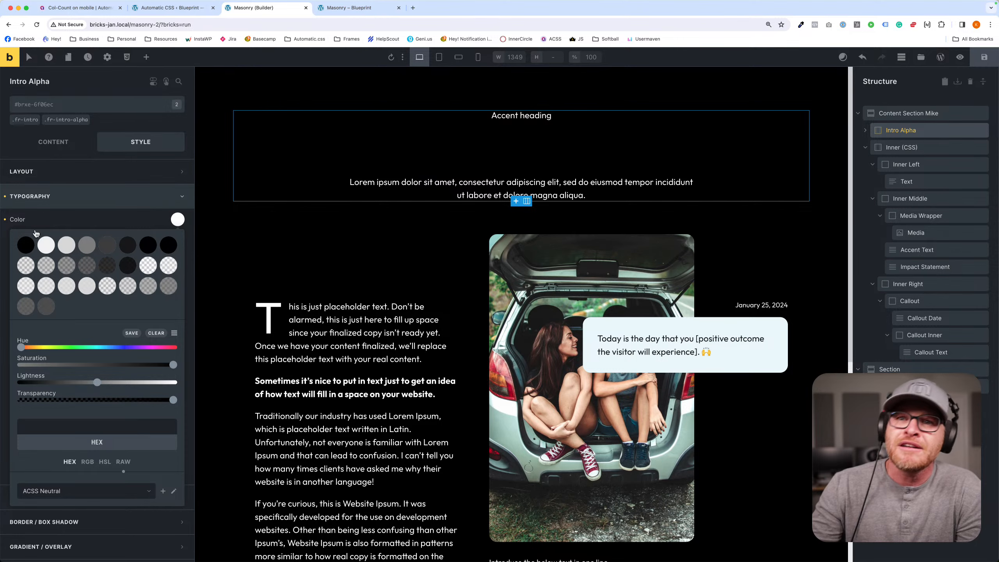
- Set the typography color of the Heading inside Intro Alpha to white at ID level
left_click(513, 155)
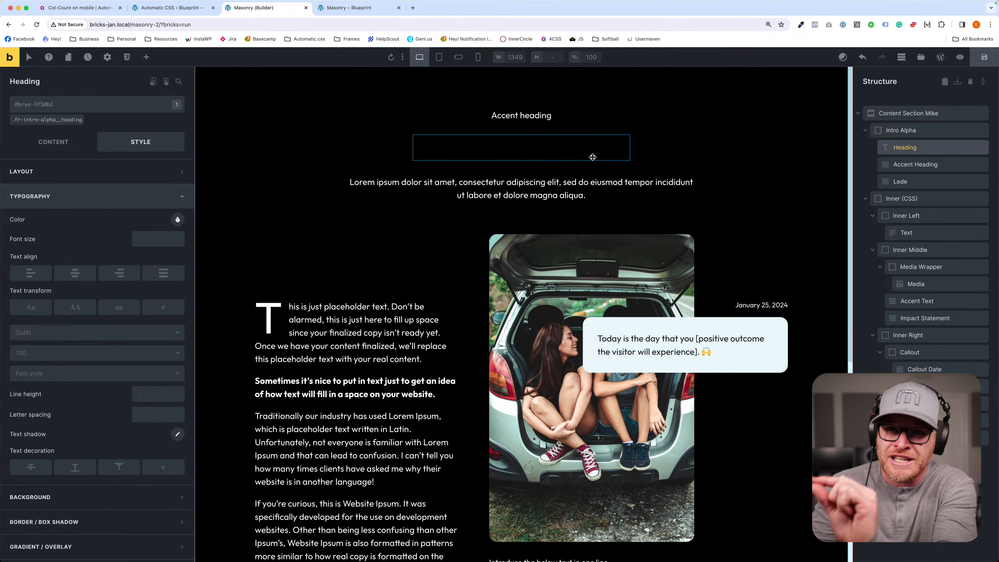
right_click(179, 218)
scroll(112, 492, "down", 3)
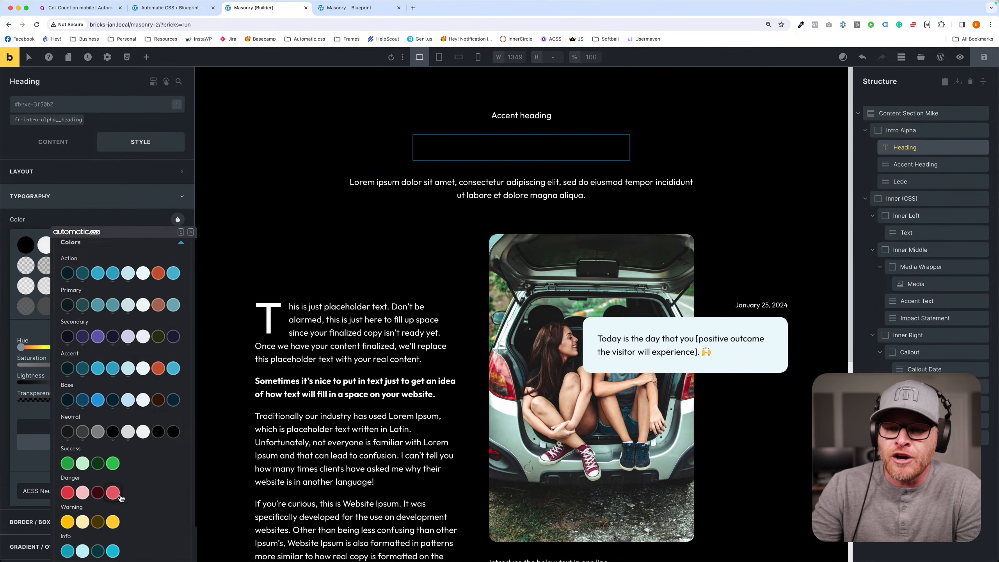
left_click(77, 505)
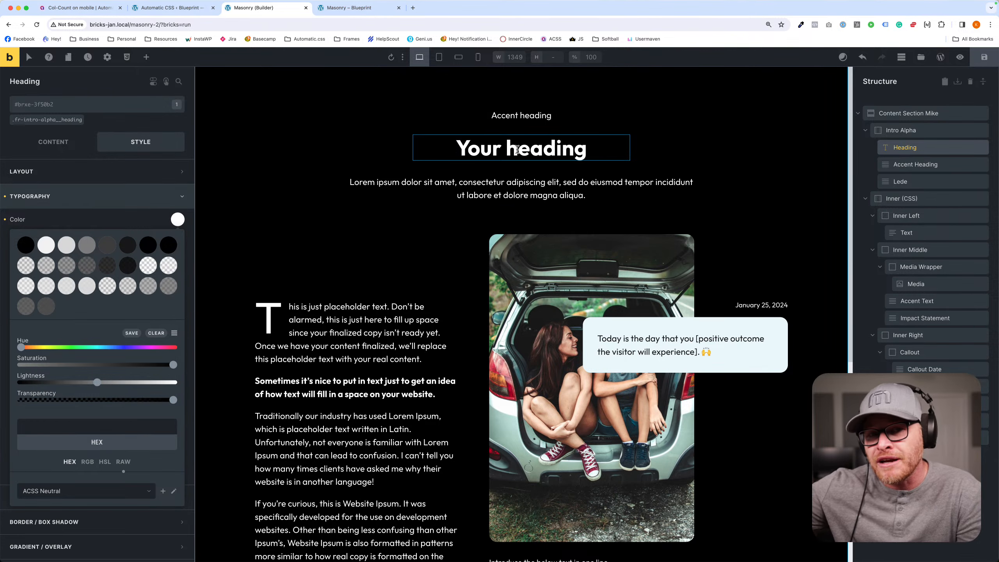
- Try the utility class text--white on the Heading inside Intro Alpha and remove it again
left_click(278, 160)
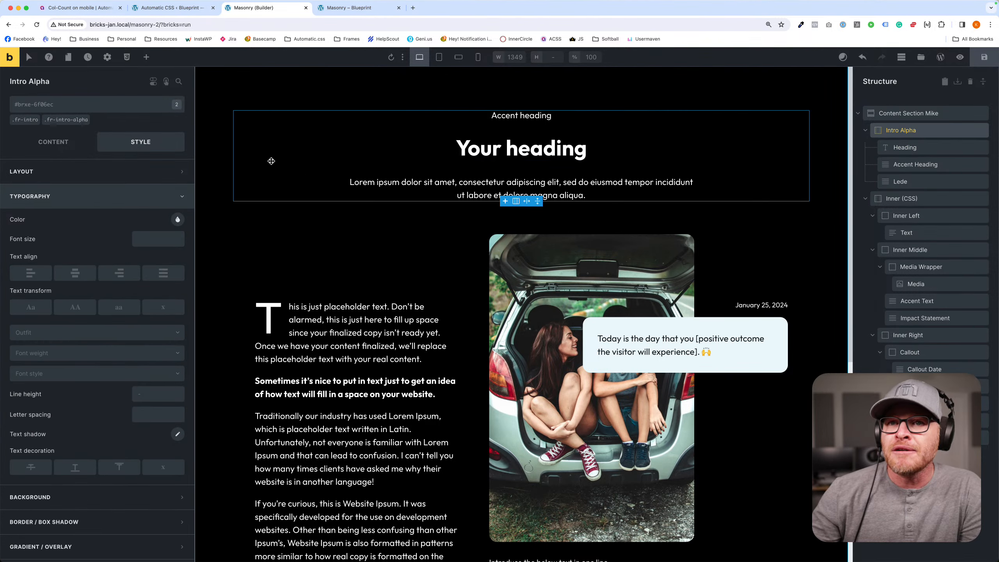
left_click(500, 153)
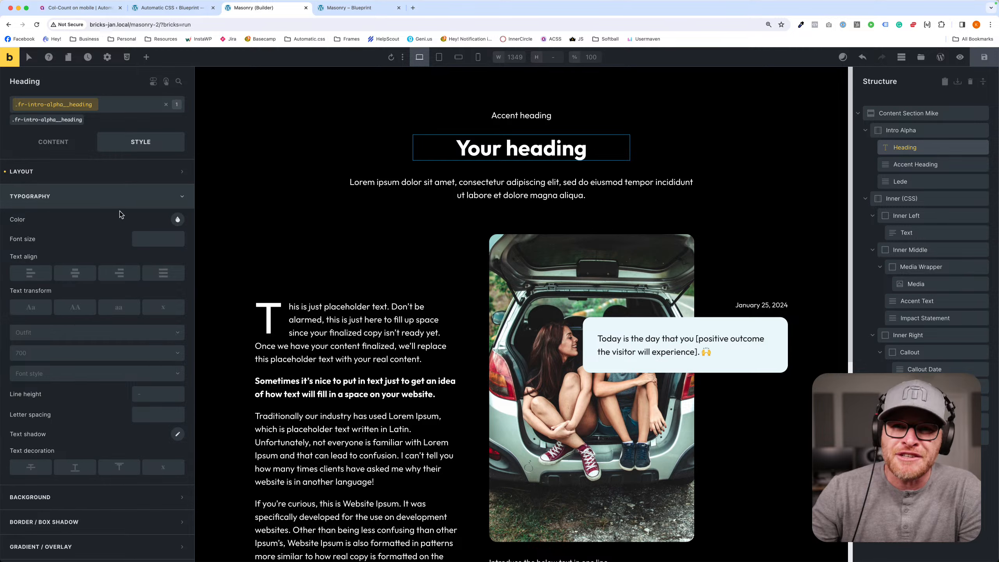
left_click(52, 120)
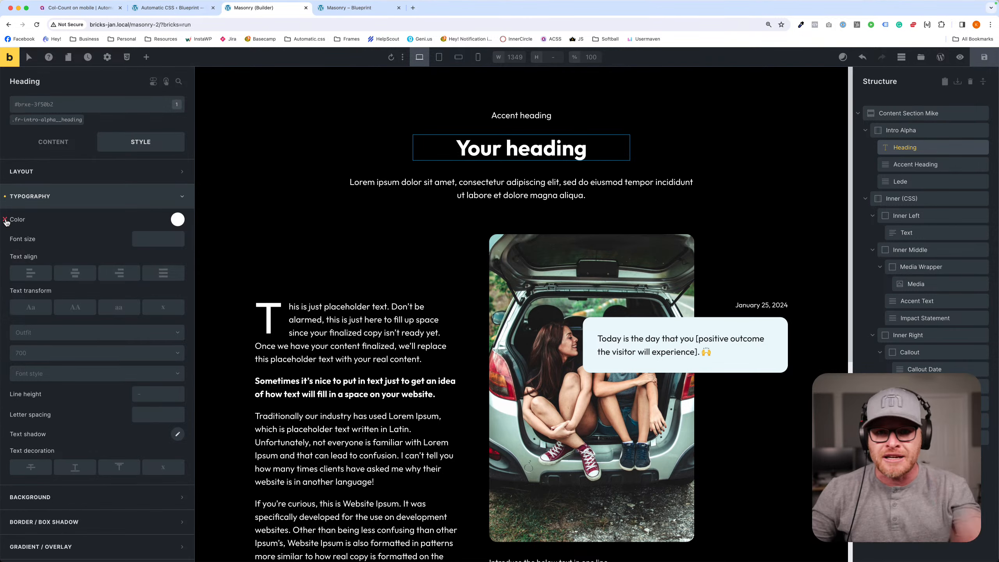
left_click(78, 111)
type("text-")
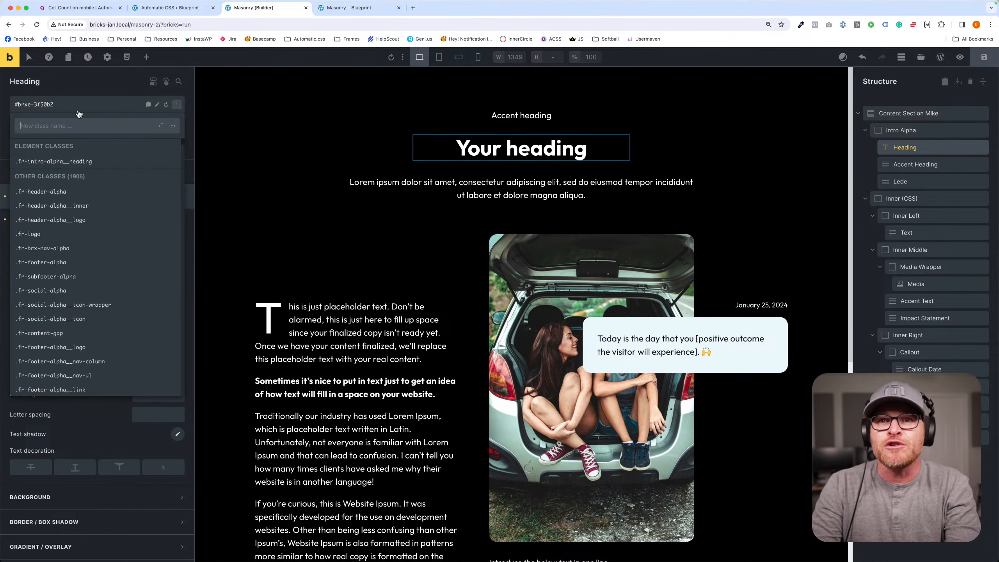
type("-white")
key("Return")
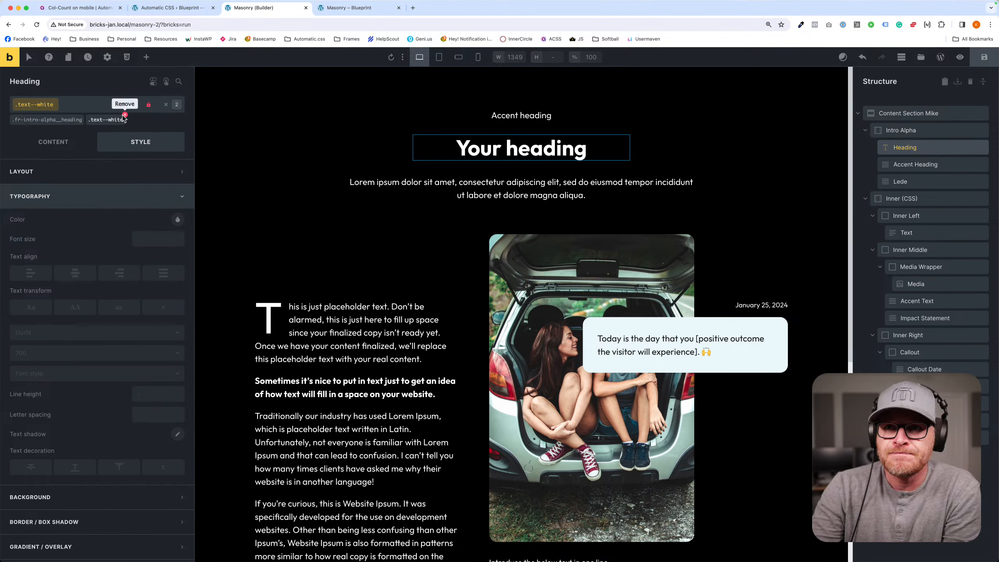
left_click(124, 115)
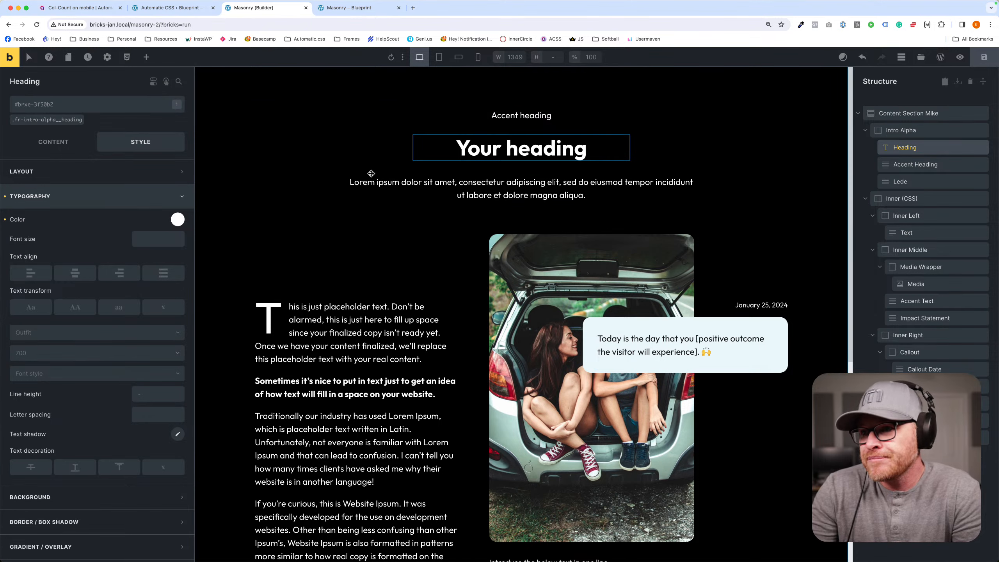
- Delete Content Section Mike and the remaining section from the page structure
left_click(372, 170)
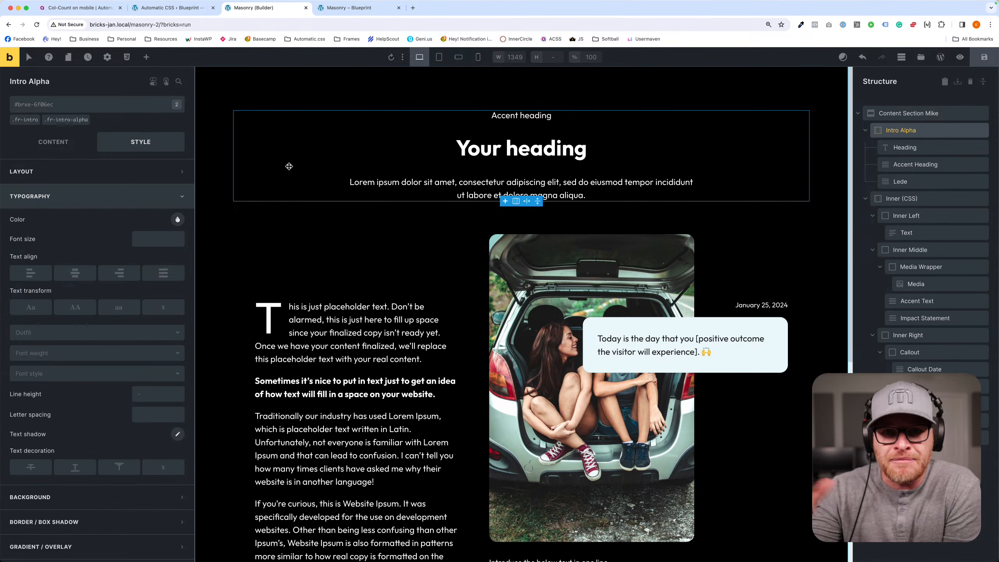
left_click(237, 240)
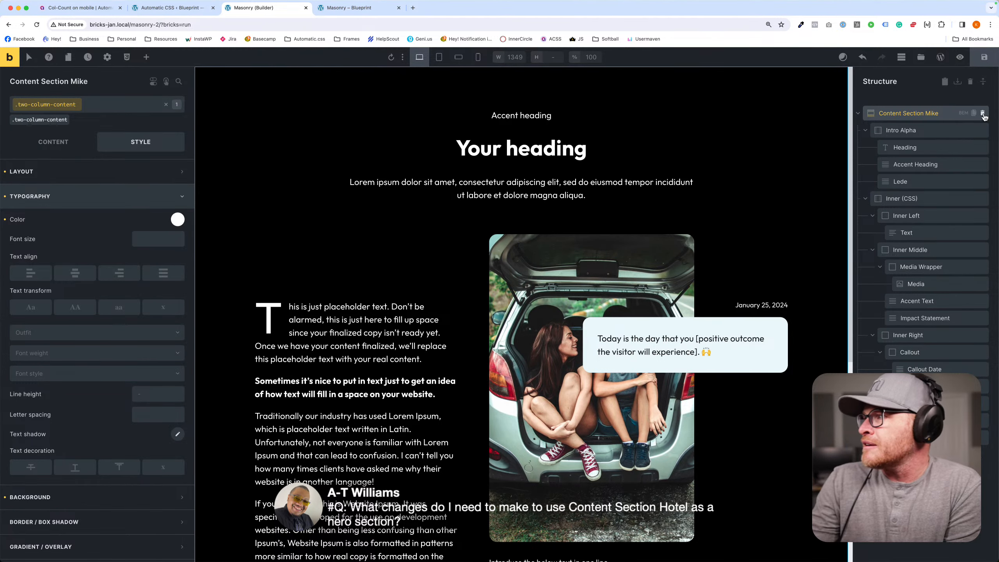
left_click(981, 115)
left_click(920, 57)
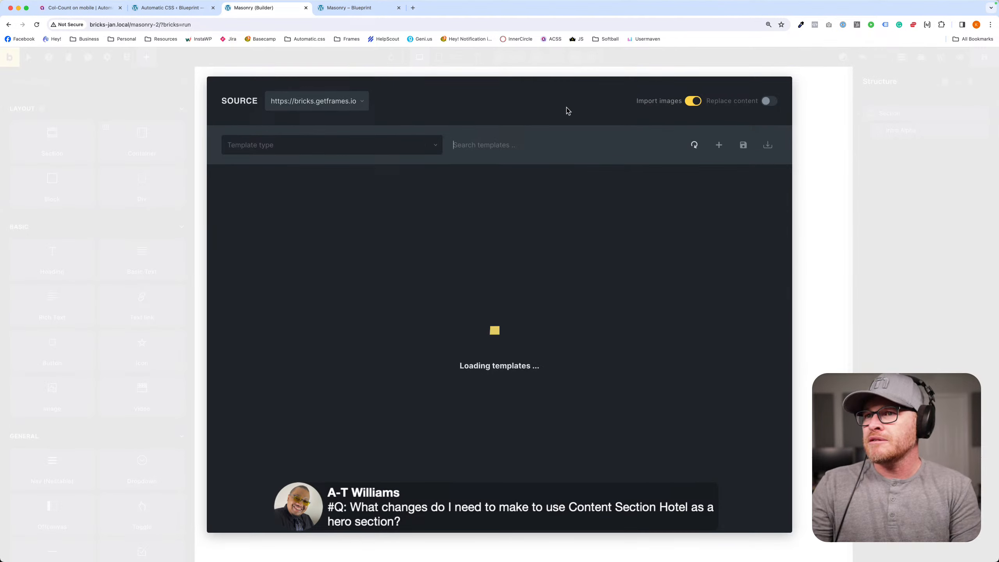
left_click(893, 103)
left_click(981, 112)
- Find the Frames template Content Section Hotel and insert it into the empty page
left_click(920, 57)
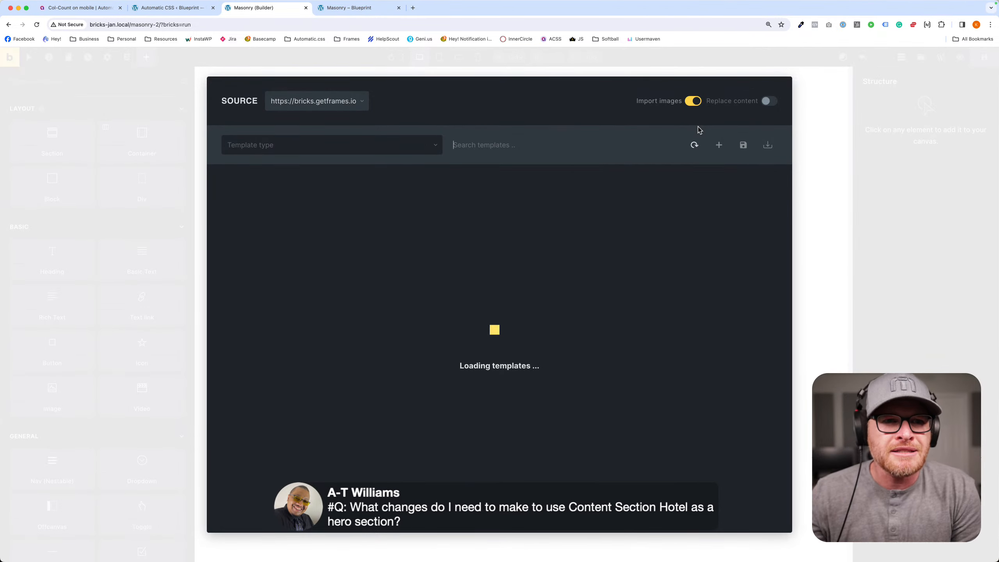
type("content section ho")
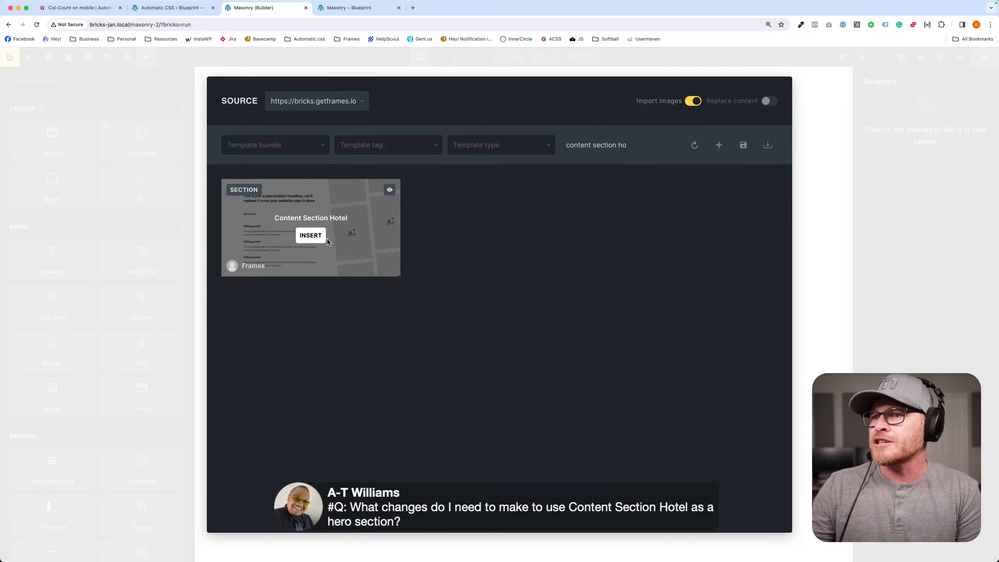
left_click(310, 235)
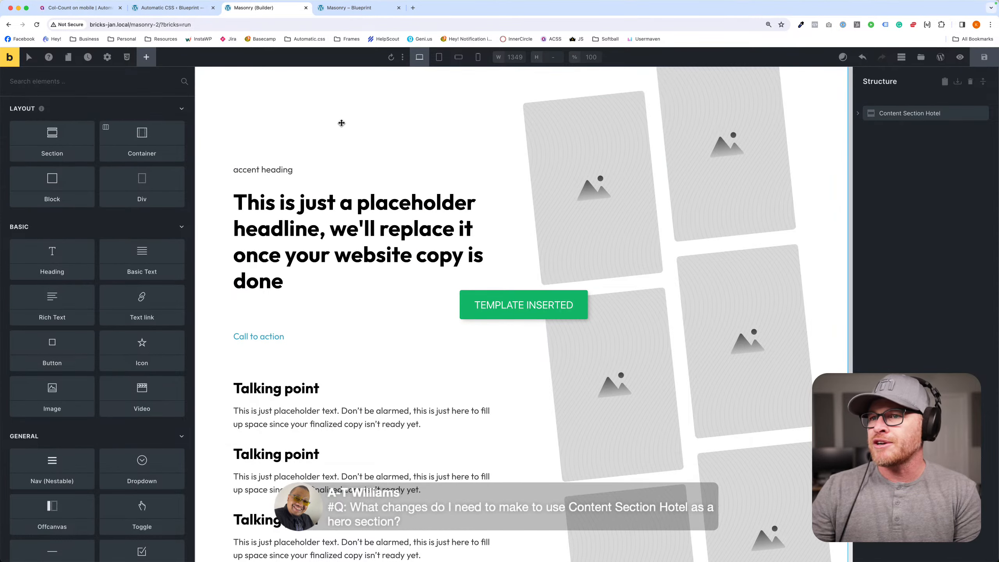
- Change the HTML tag of the section's main heading to h1
left_click(411, 226)
scroll(411, 225, "down", 4)
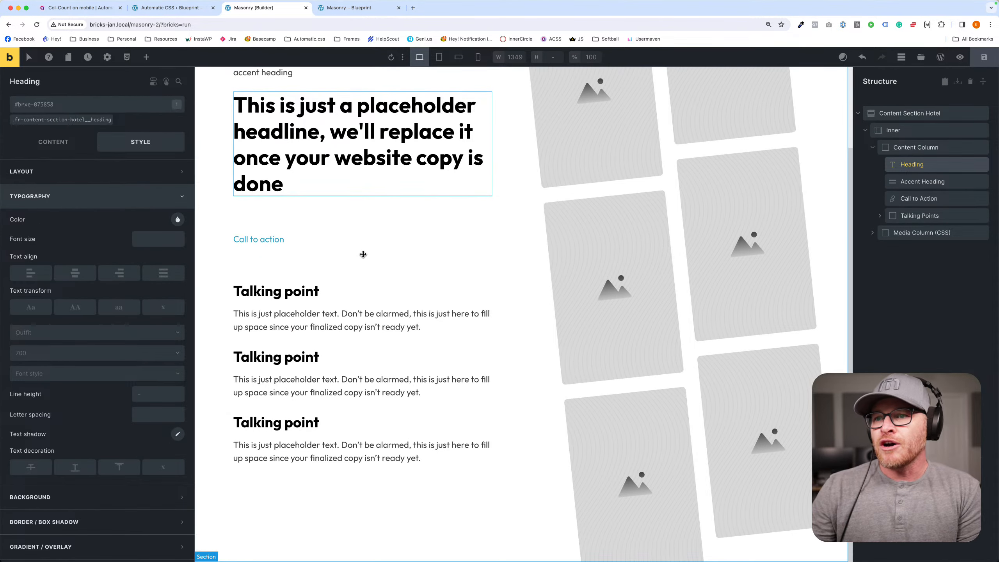
left_click(280, 241)
scroll(496, 265, "up", 4)
left_click(367, 287)
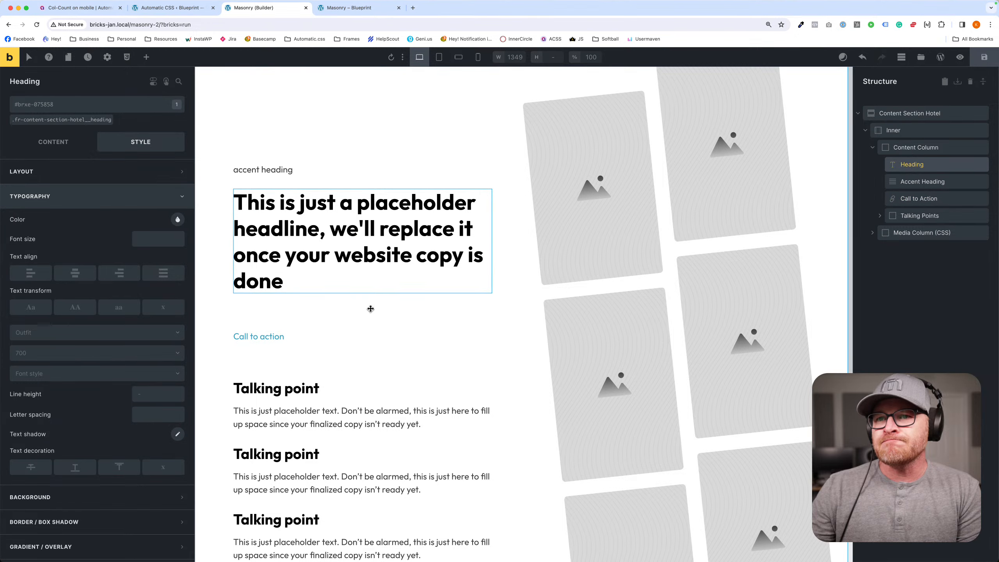
left_click(56, 151)
left_click(117, 192)
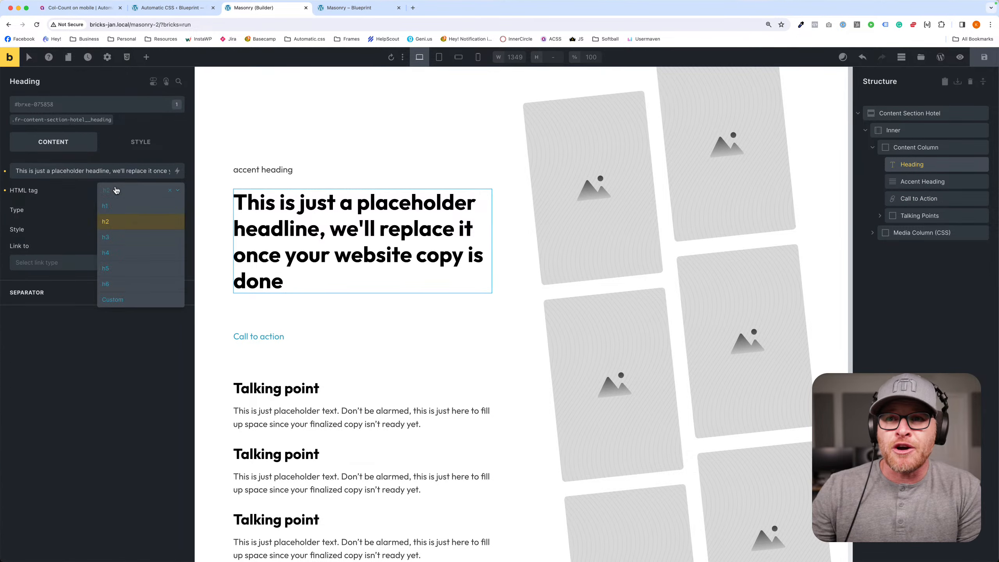
left_click(113, 206)
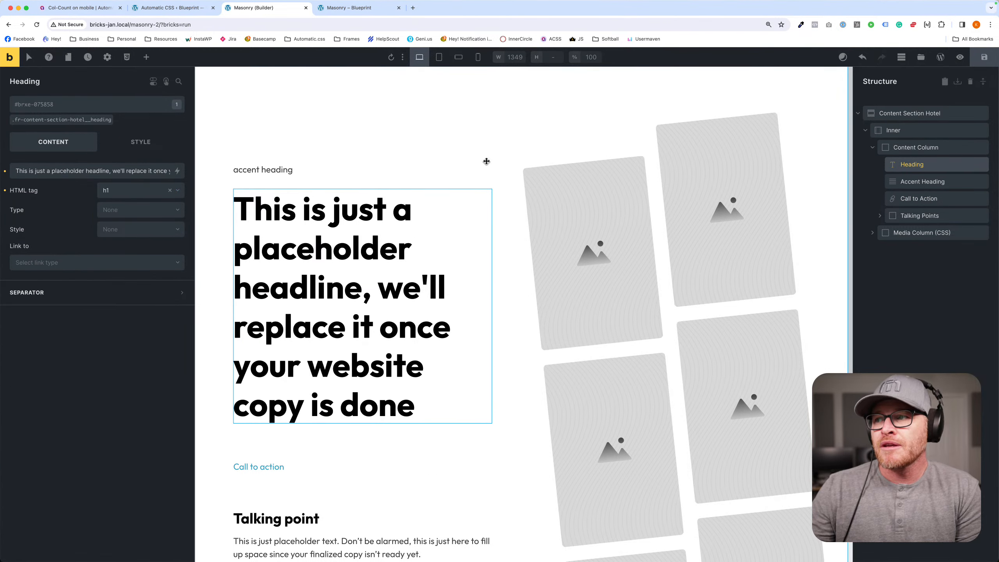
- Duplicate a Media Wrapper in Media Items to extend the slanted image columns beside the taller content
scroll(640, 110, "down", 2)
scroll(662, 239, "down", 4)
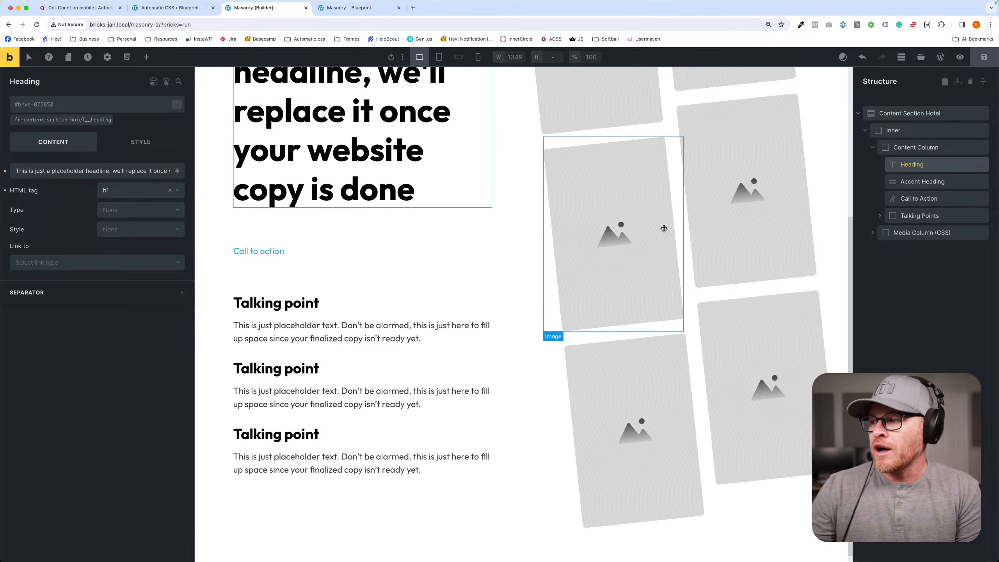
scroll(660, 244, "up", 1)
scroll(721, 255, "up", 5)
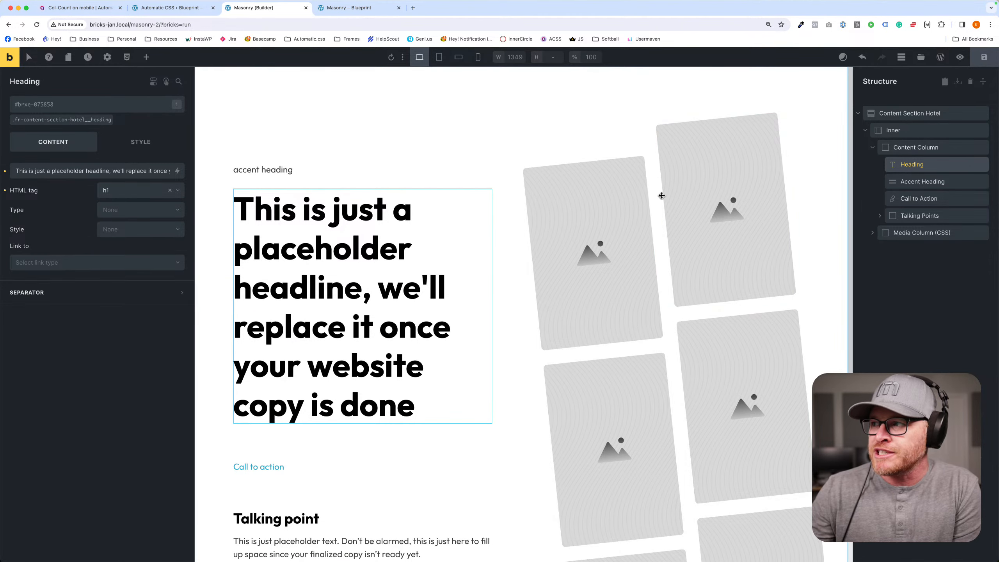
left_click(745, 226)
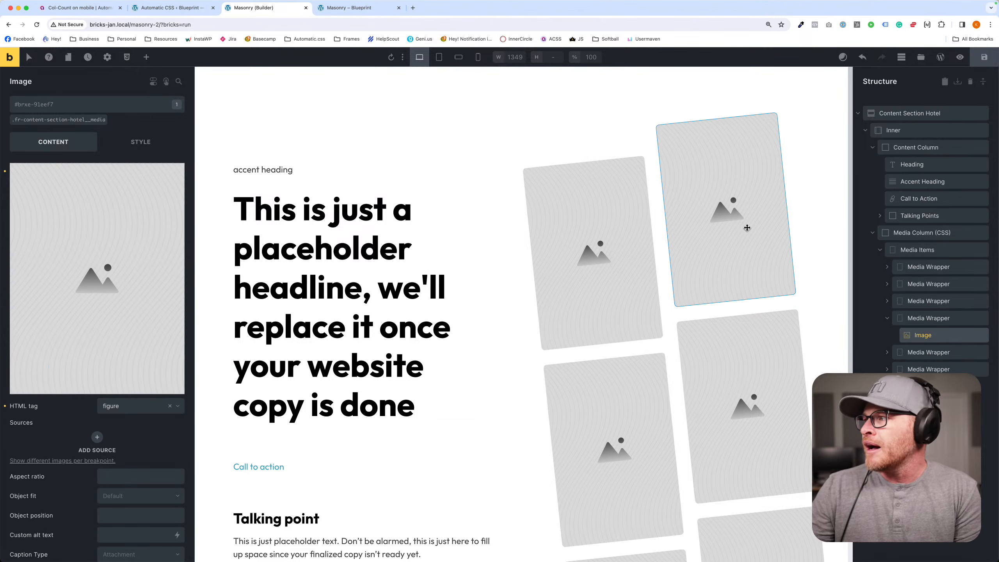
left_click(890, 320)
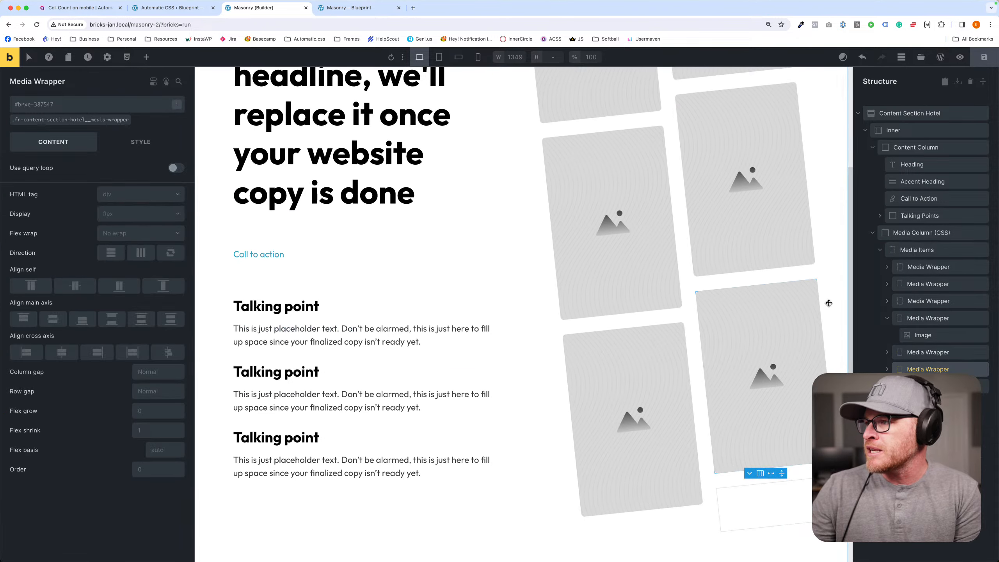
key("super+d")
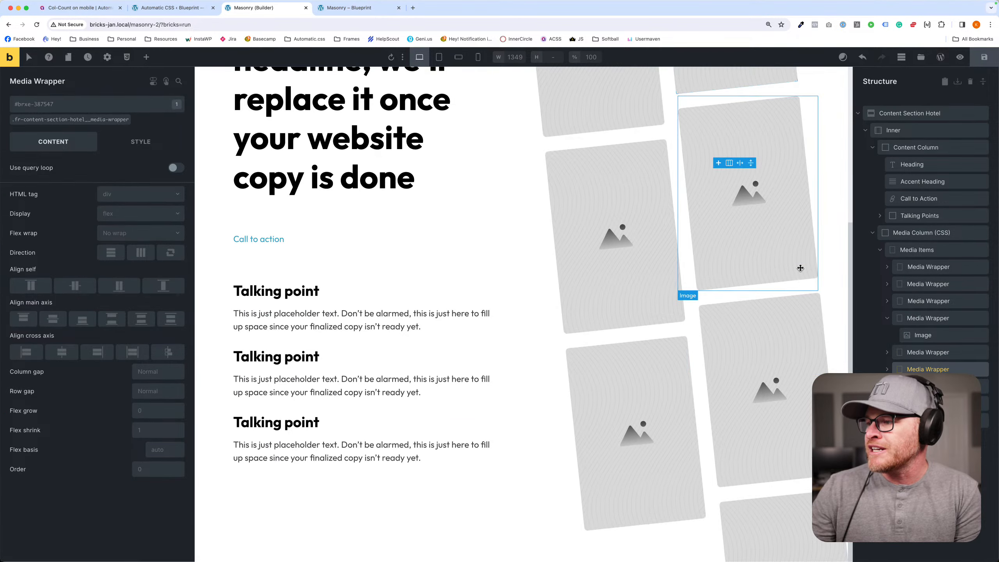
scroll(801, 269, "up", 5)
scroll(645, 299, "down", 5)
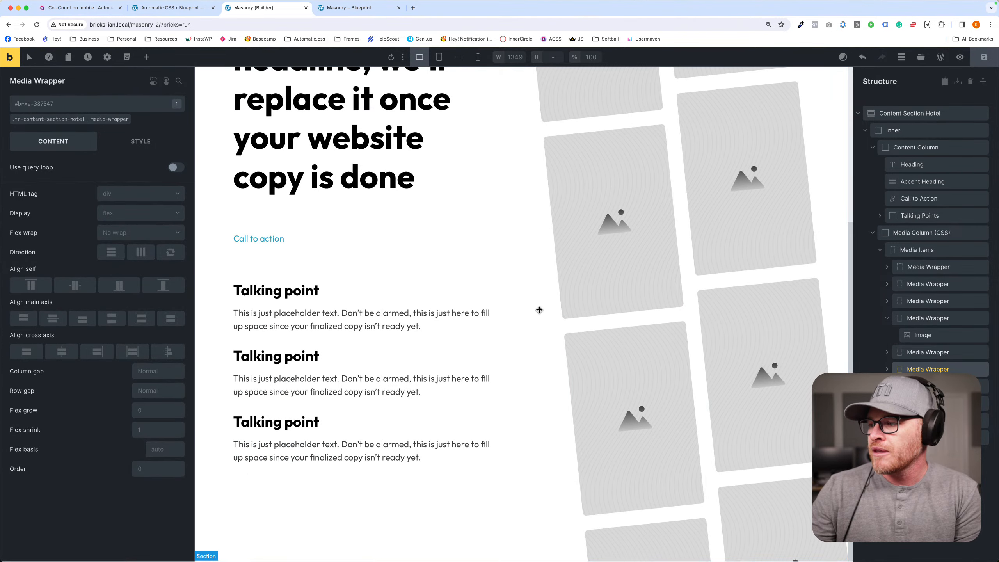
scroll(739, 244, "up", 3)
scroll(740, 244, "up", 2)
- Save the page and open its front-end preview to inspect the hero layout
left_click(984, 57)
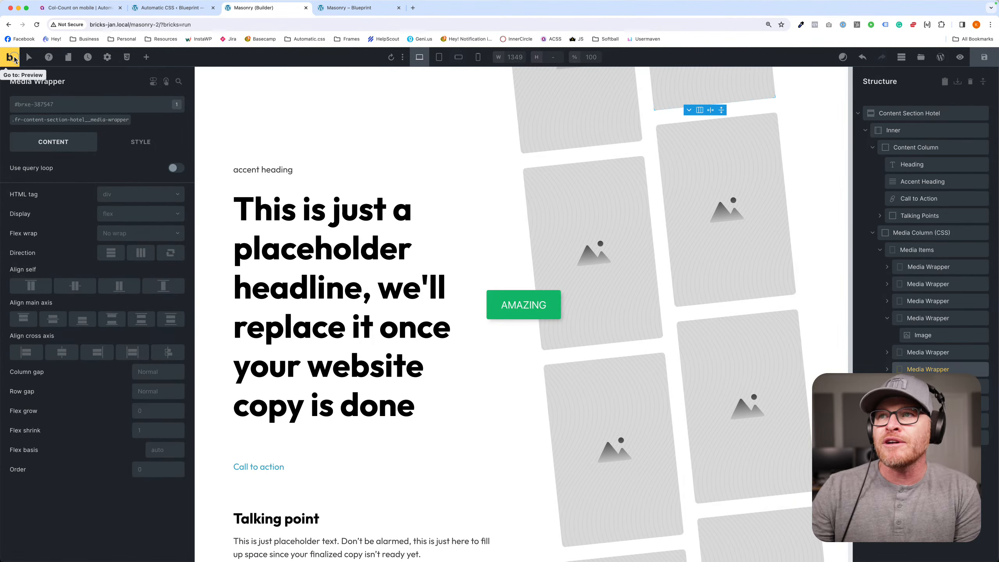
left_click(12, 57, "super")
left_click(411, 9)
scroll(404, 239, "down", 5)
scroll(405, 239, "up", 3)
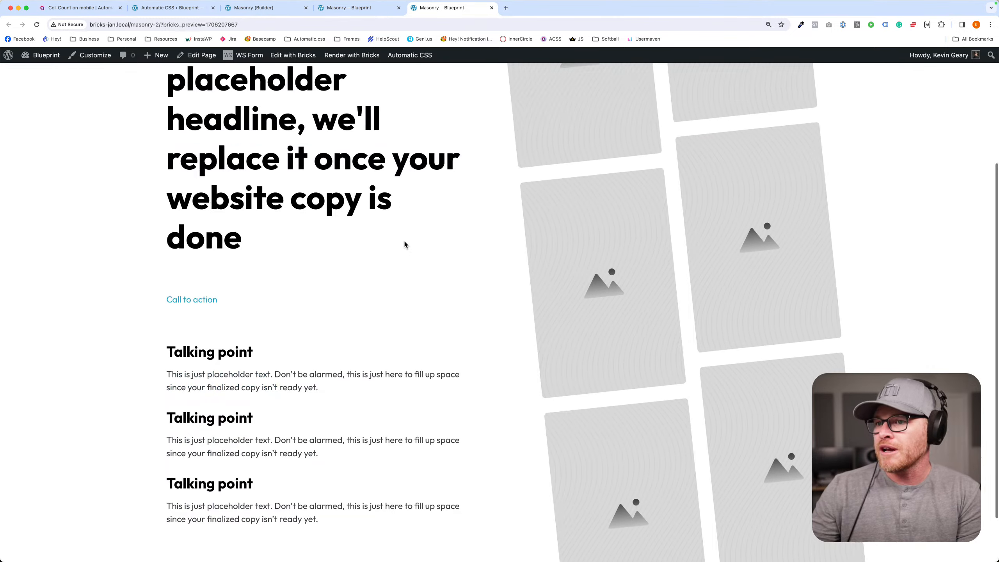
scroll(404, 243, "up", 3)
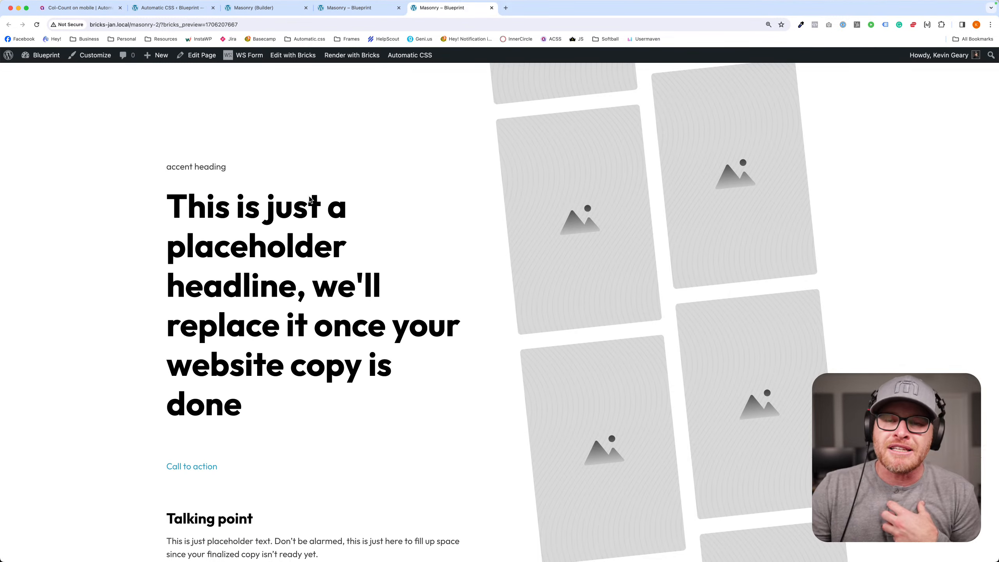
- Replace the h1 text in the builder with "This is the headline"
left_click(346, 8)
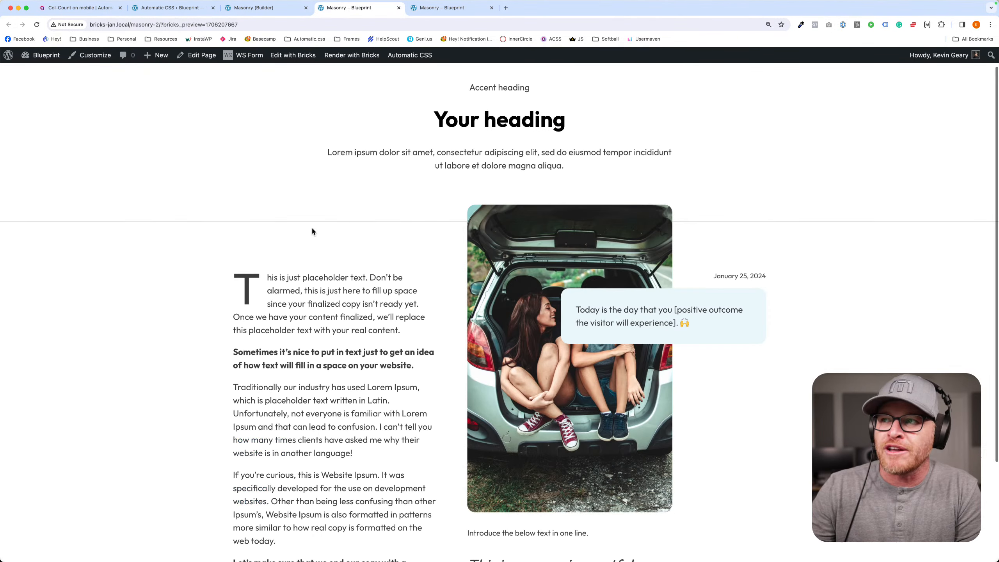
left_click(267, 8)
triple_click(291, 352)
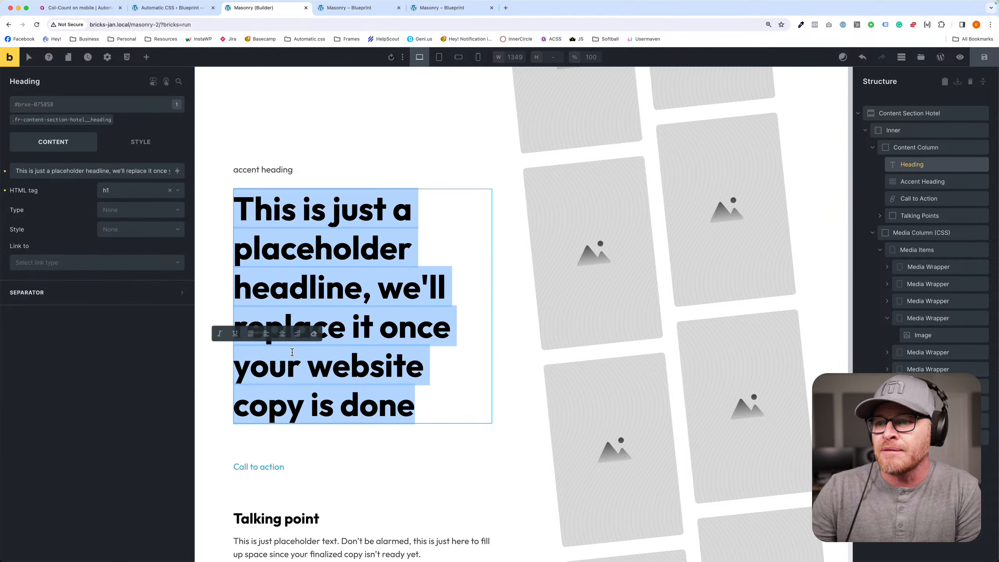
type("This is the")
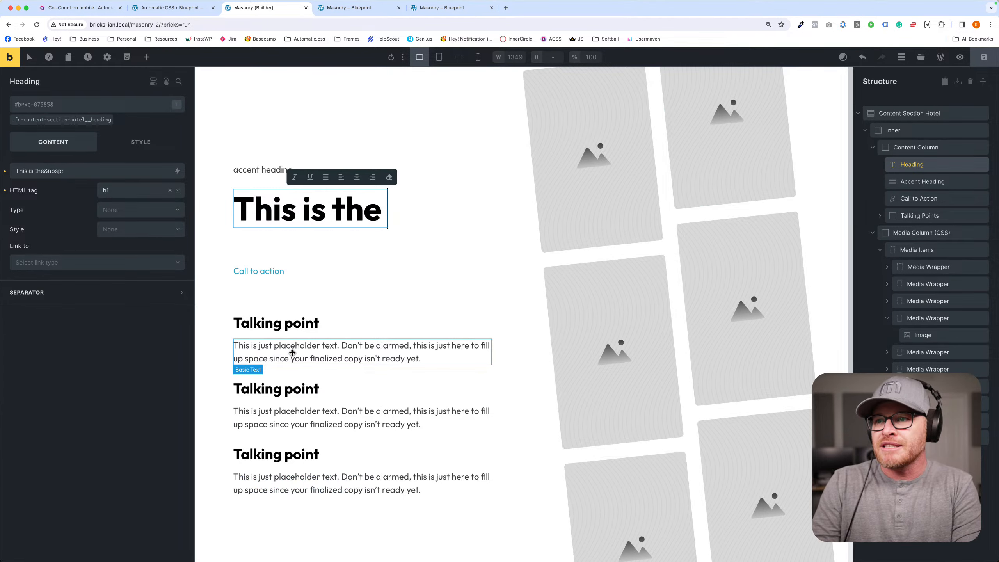
type(" headline")
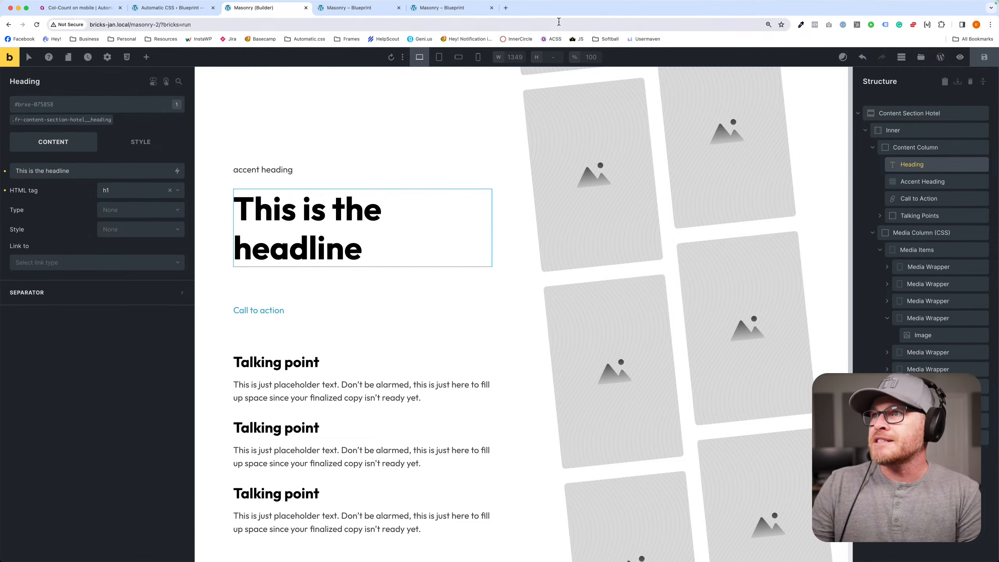
- Close the outdated preview tab and reload the remaining front-end preview to examine the section with the shorter headline
left_click(365, 8)
key("super+r")
left_click(399, 8)
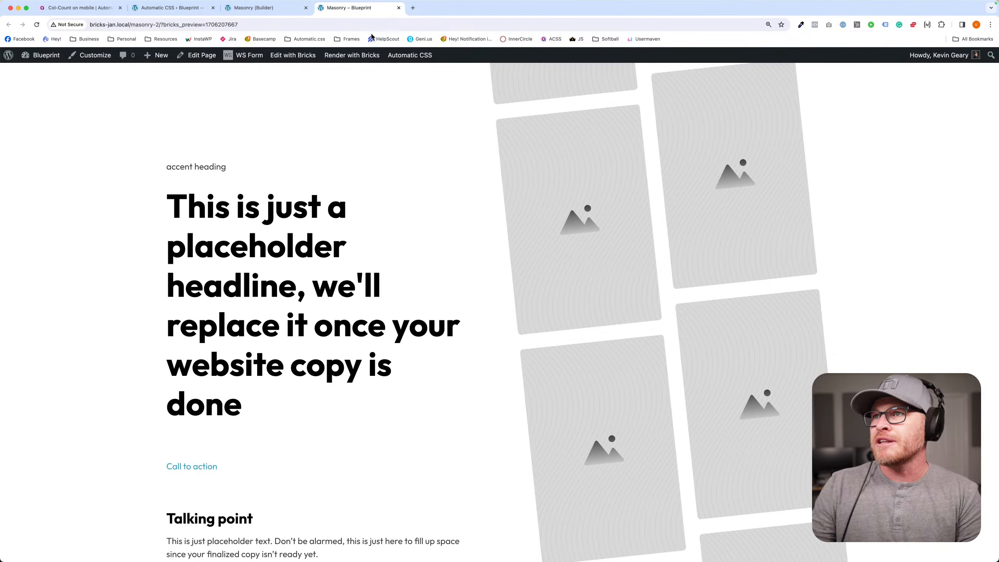
key("super+r")
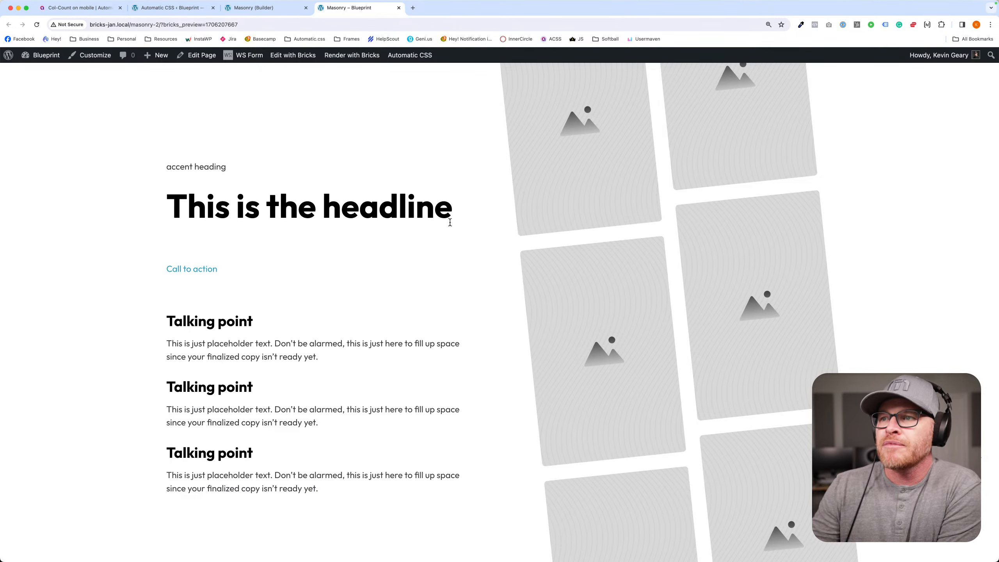
scroll(328, 307, "down", 1)
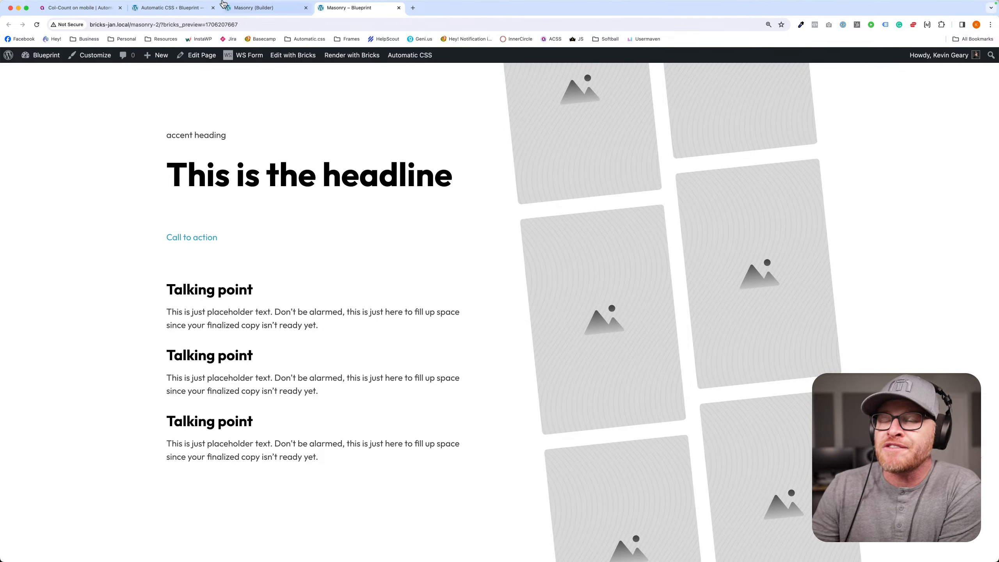
scroll(199, 252, "up", 1)
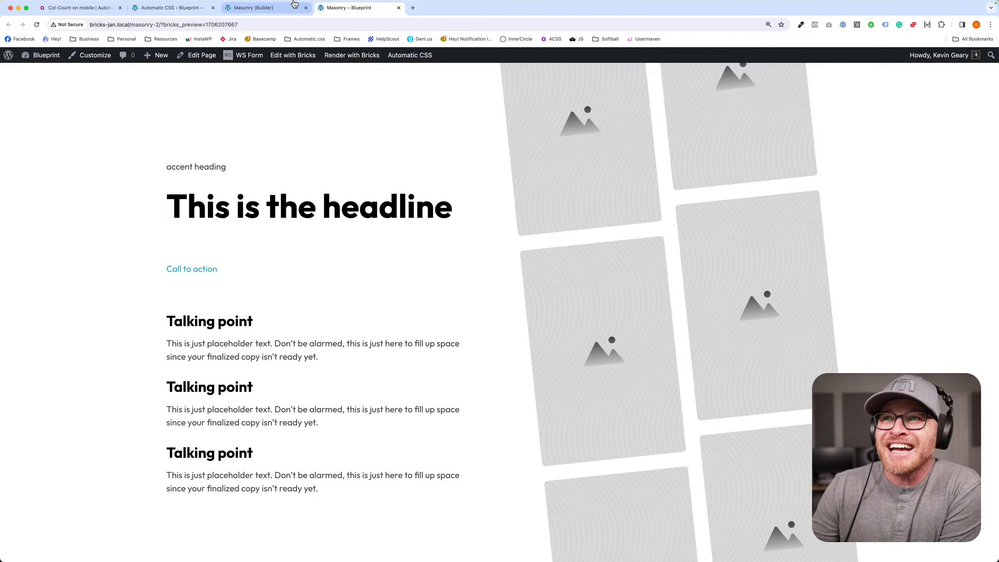
- Delete the Call to Action text link from the Content Column in the builder
left_click(278, 9)
left_click(275, 311)
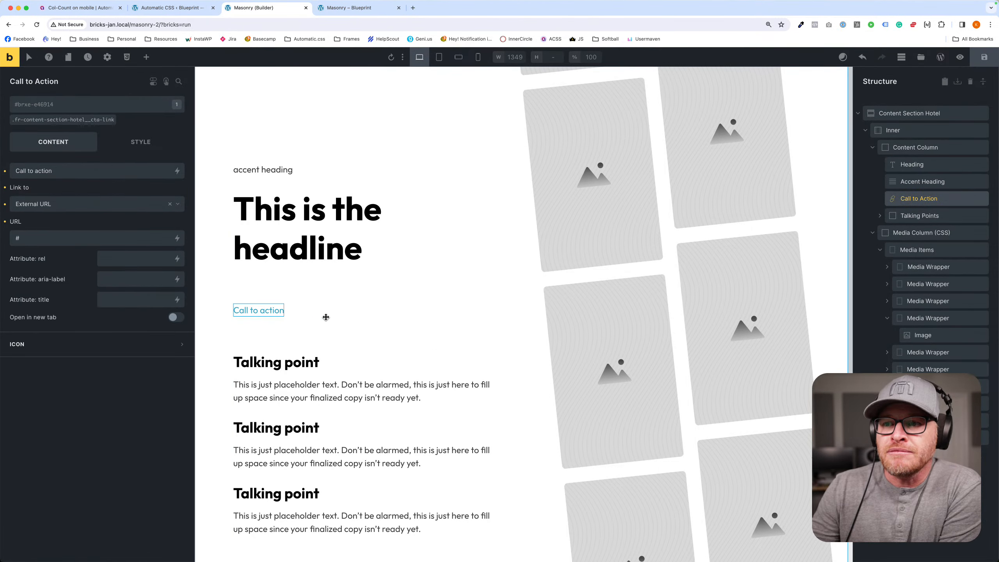
key("Delete")
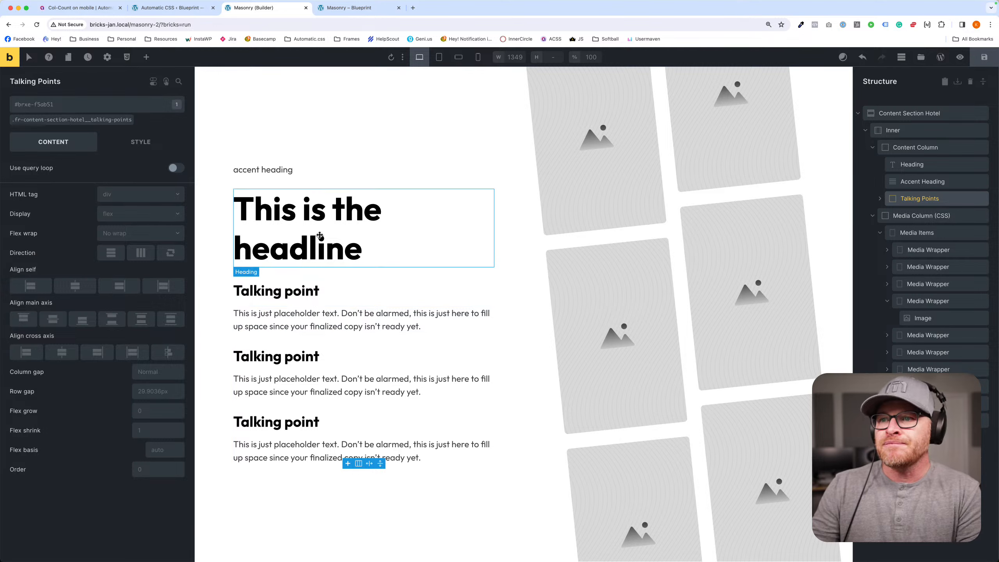
- Add a Button element directly after the Heading in the Content Column
left_click(306, 236)
left_click(146, 57)
type("butt")
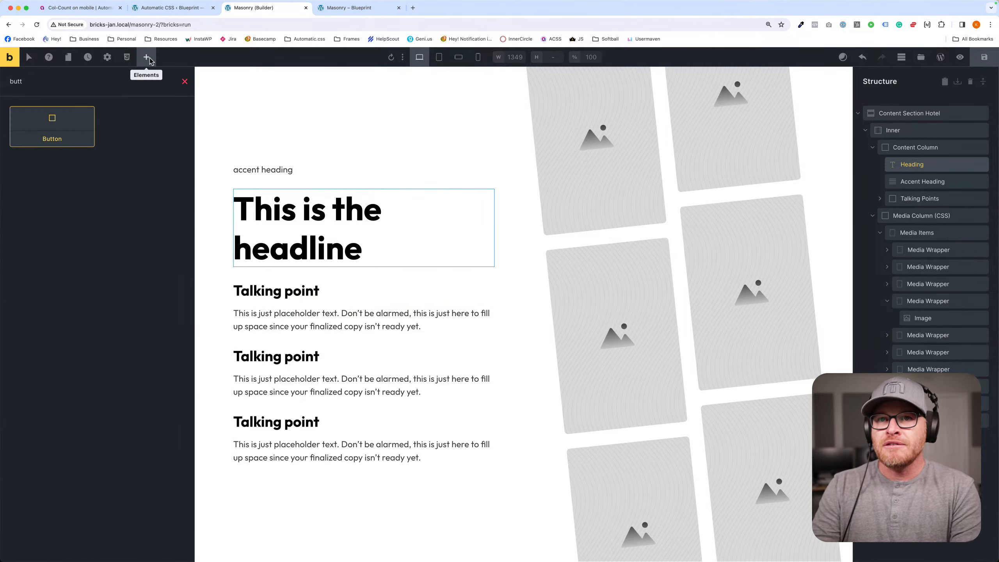
key("Return")
left_click(256, 289)
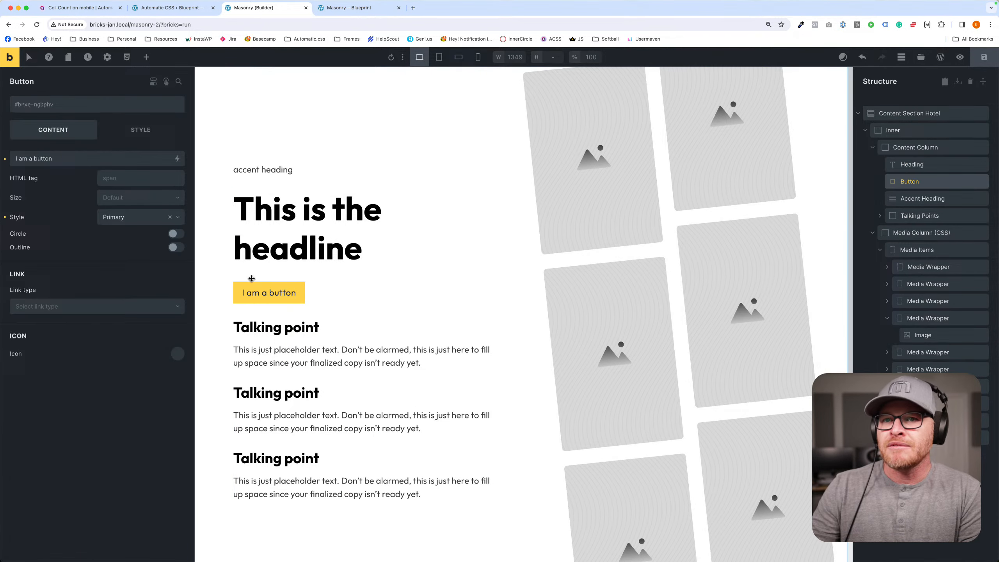
- Apply the btn--action class to the new button
left_click(72, 105)
type("btn--action")
key("Return")
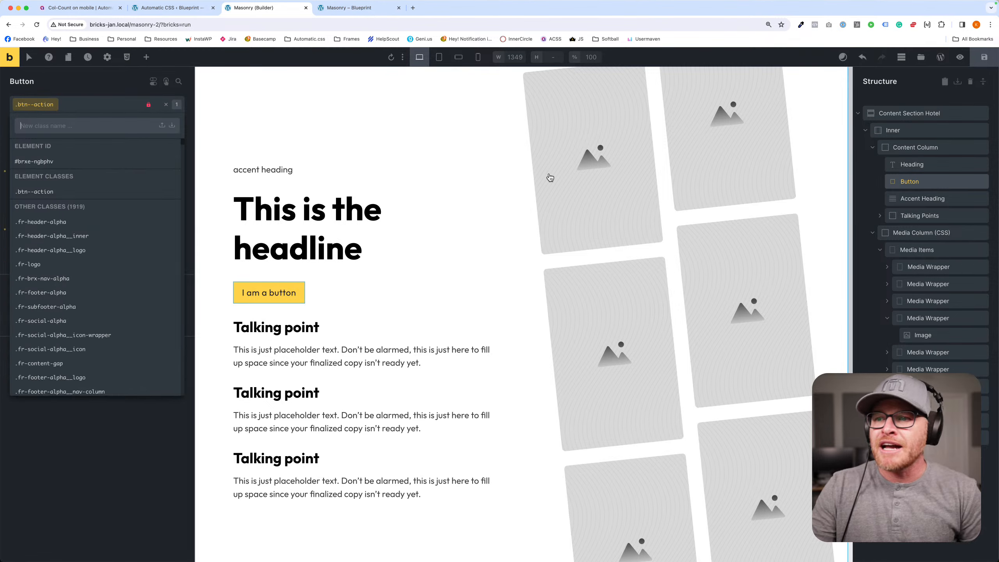
- Save the page and check the styled button in the front-end preview
left_click(984, 57)
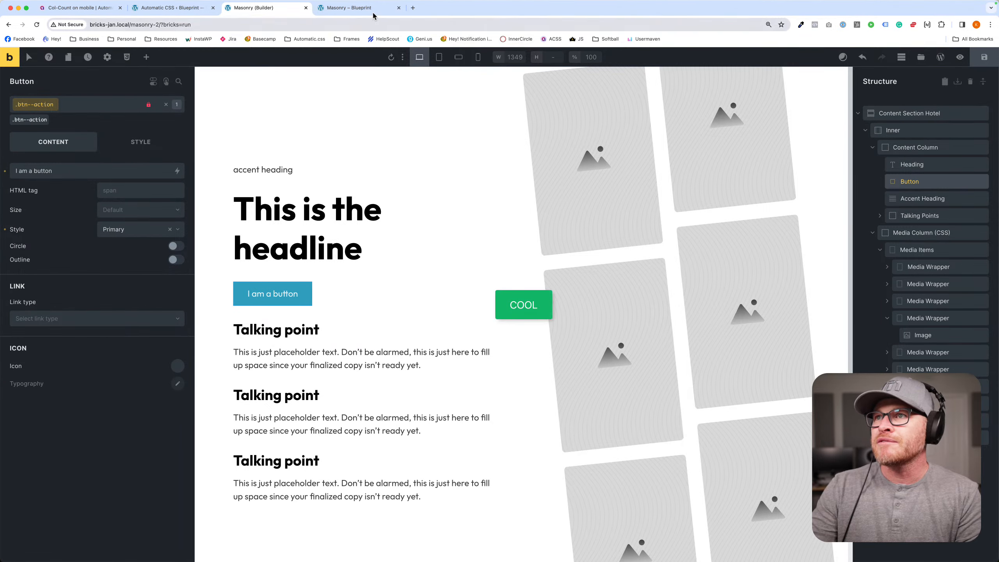
left_click(354, 8)
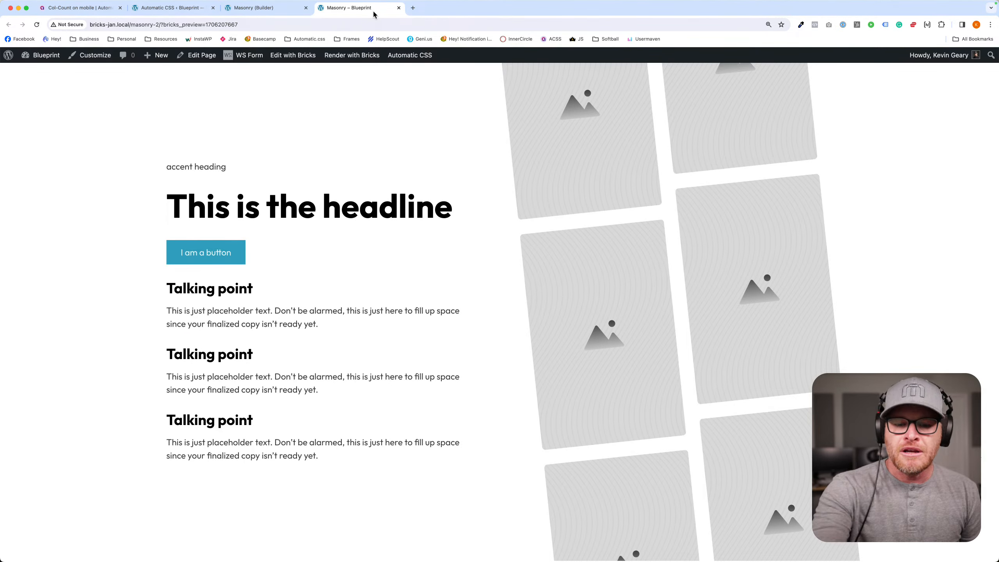
left_click(275, 8)
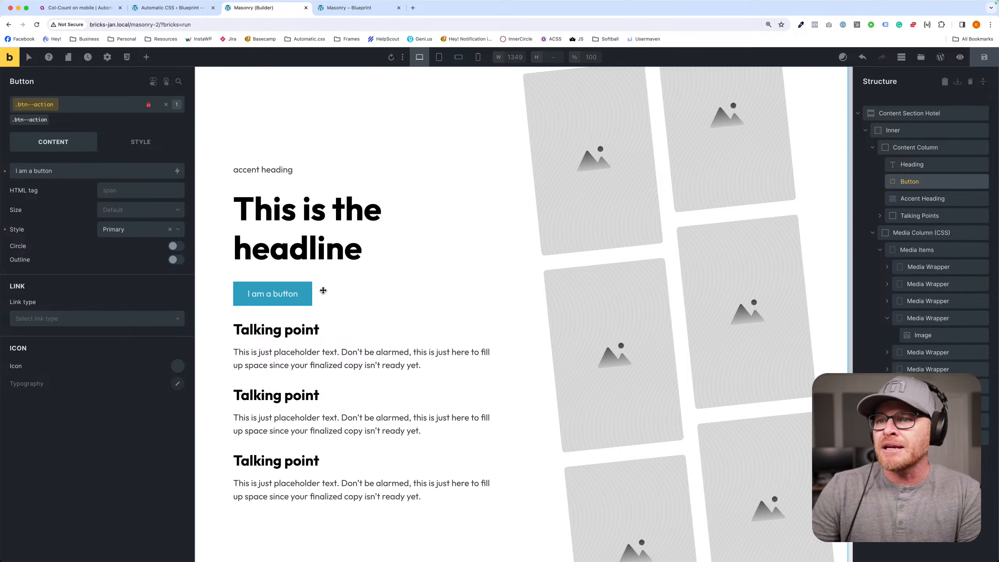
- Move the Talking Points block between the Heading and the Button, and save the page
left_click(330, 332)
left_click(296, 383)
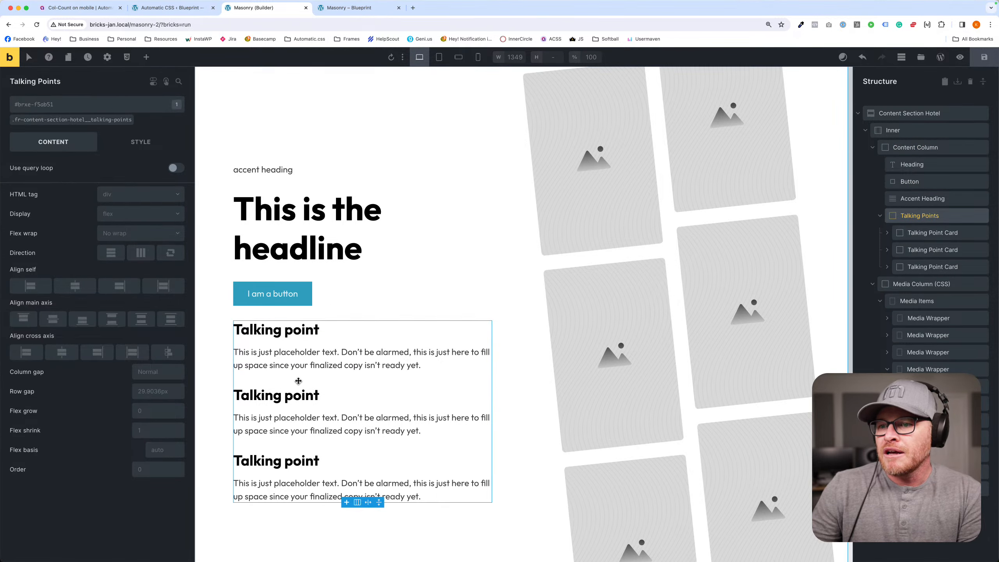
left_click_drag(296, 383, 306, 280)
scroll(418, 303, "down", 2)
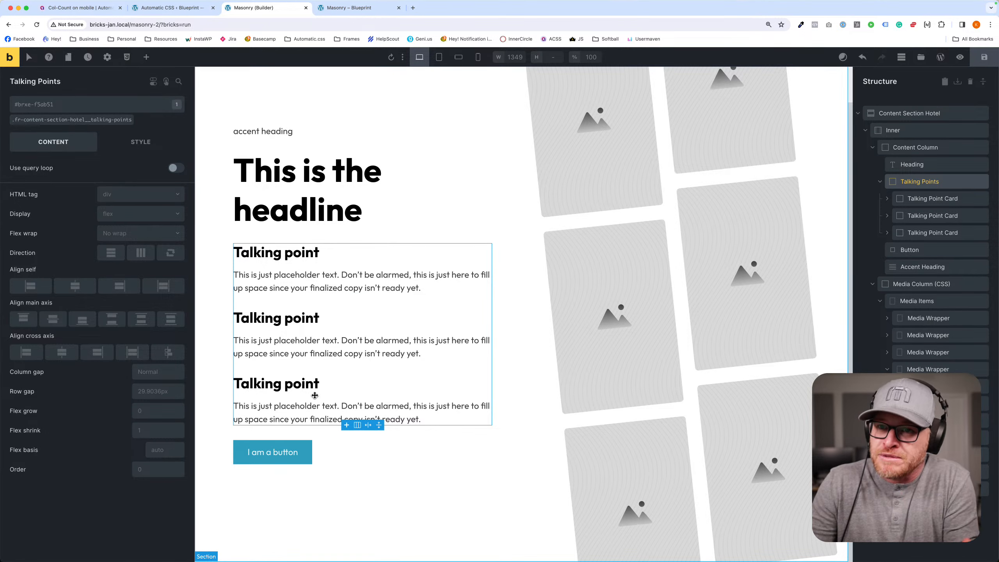
left_click(982, 56)
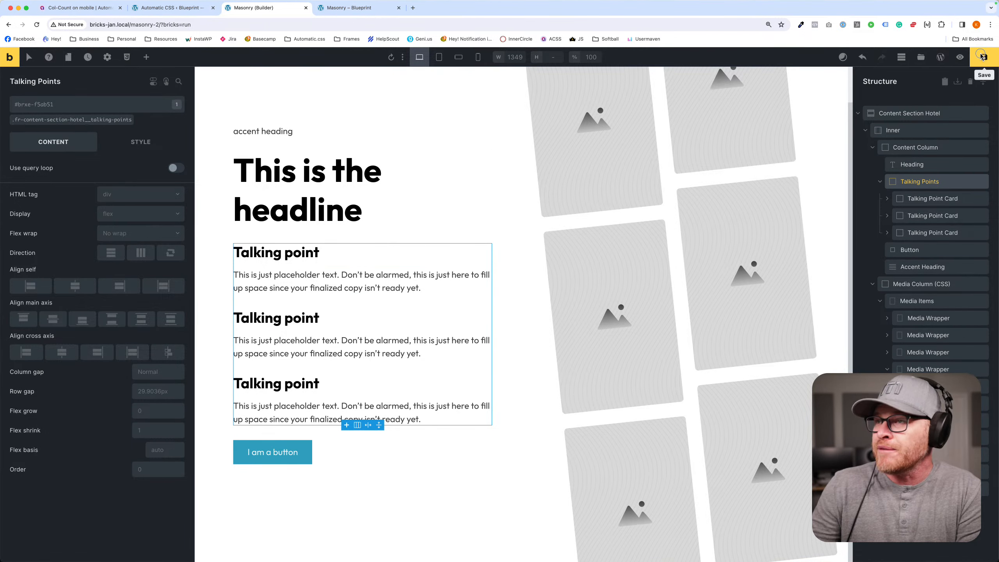
- Check the rearranged section with talking points above the button in the front-end preview
left_click(352, 7)
mouse_move(354, 50)
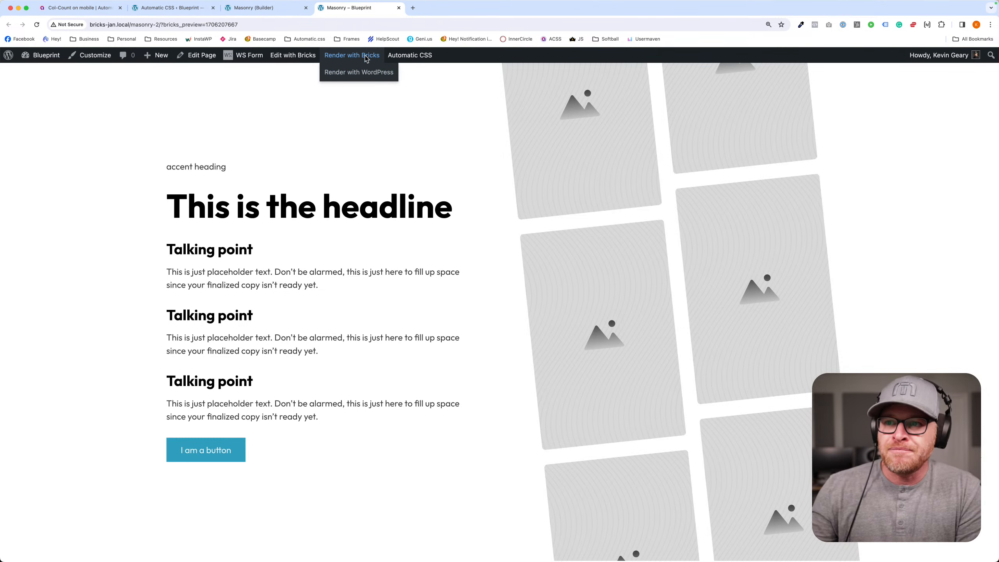
scroll(476, 257, "down", 1)
scroll(474, 258, "up", 1)
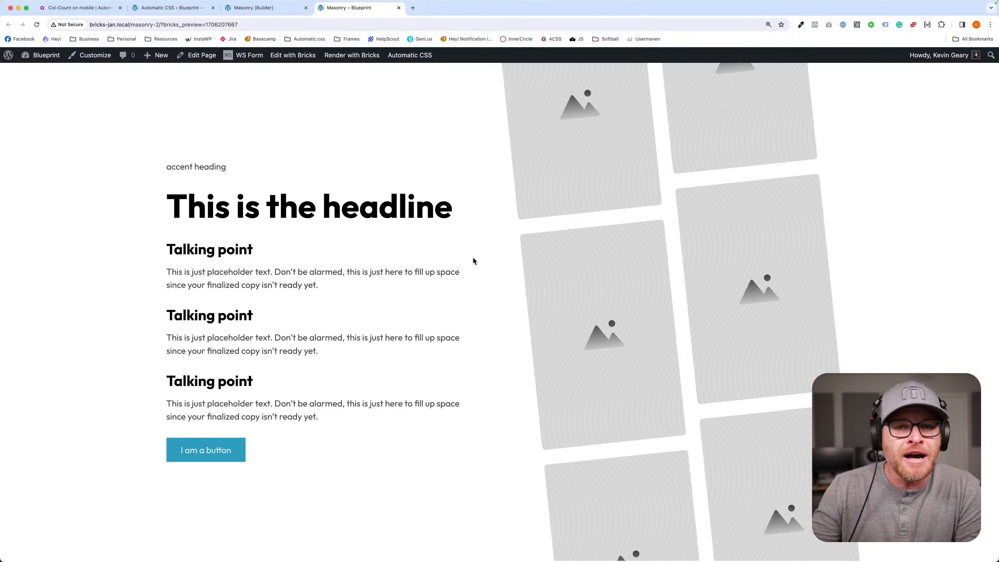
- Delete the duplicate Media Wrappers from Media Items in the builder, keeping only one, and expand it in the structure
left_click(256, 7)
left_click(547, 196)
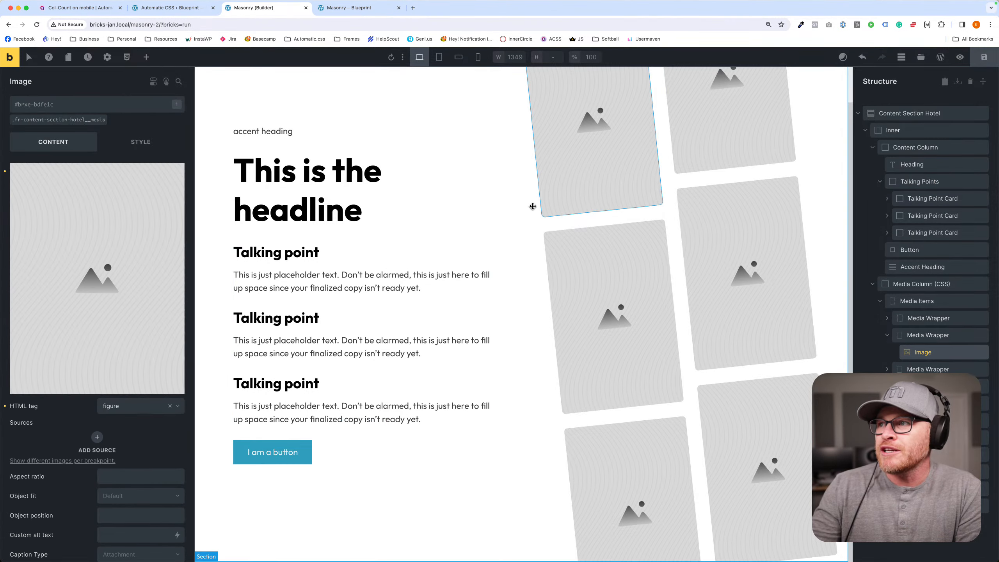
left_click(984, 337)
left_click(983, 336)
left_click(983, 337)
left_click(983, 337)
left_click(983, 336)
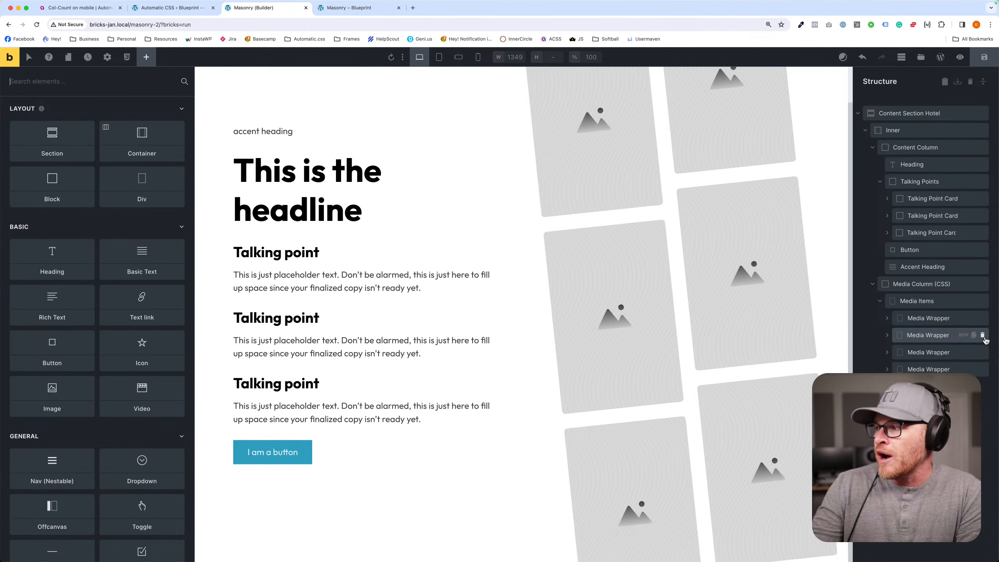
left_click(984, 337)
left_click(983, 337)
left_click(983, 335)
left_click(983, 335)
left_click(928, 318)
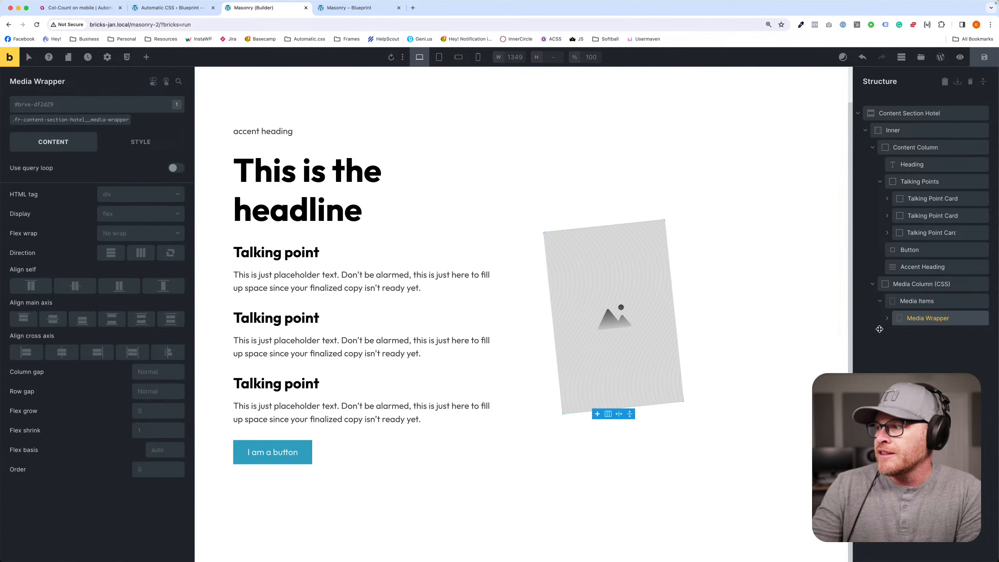
left_click(886, 319)
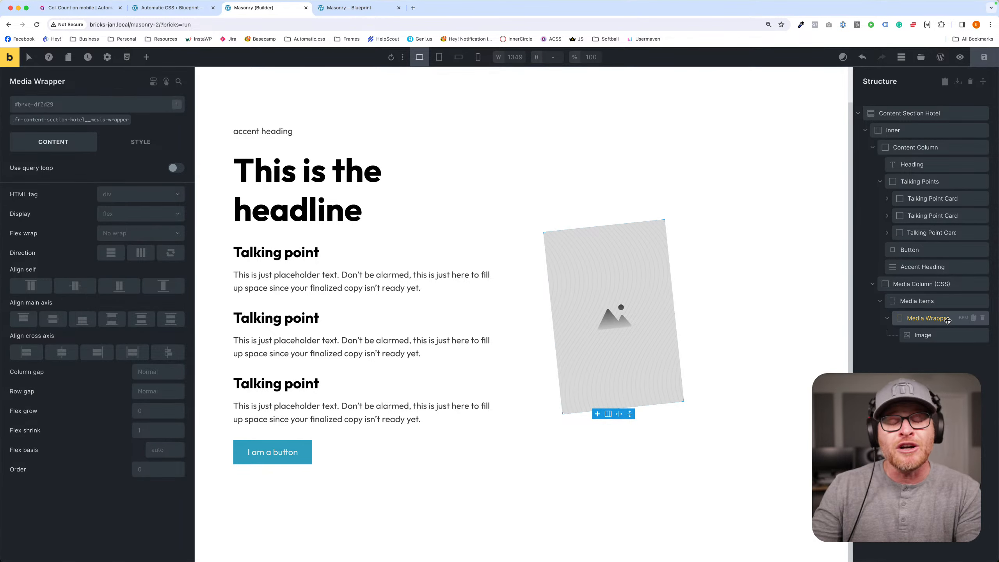
- Enable the query loop on the remaining Media Wrapper with Posts as its query type
left_click(175, 169)
left_click(177, 184)
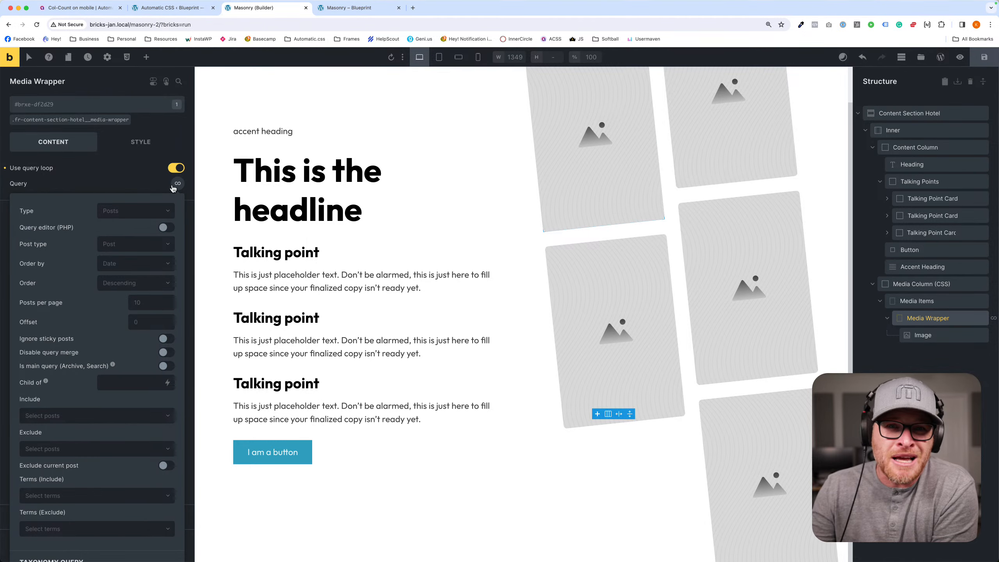
left_click(139, 213)
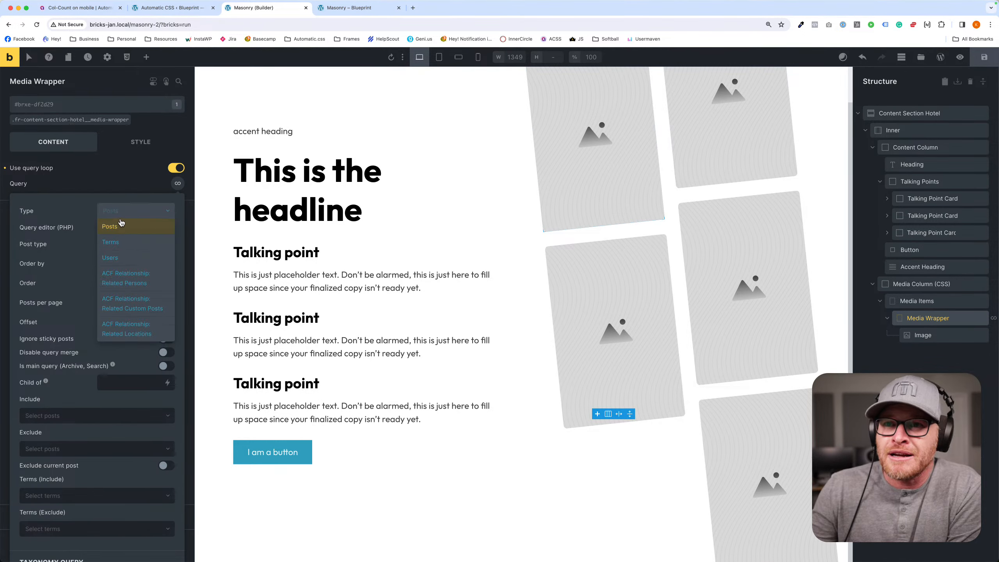
left_click(110, 226)
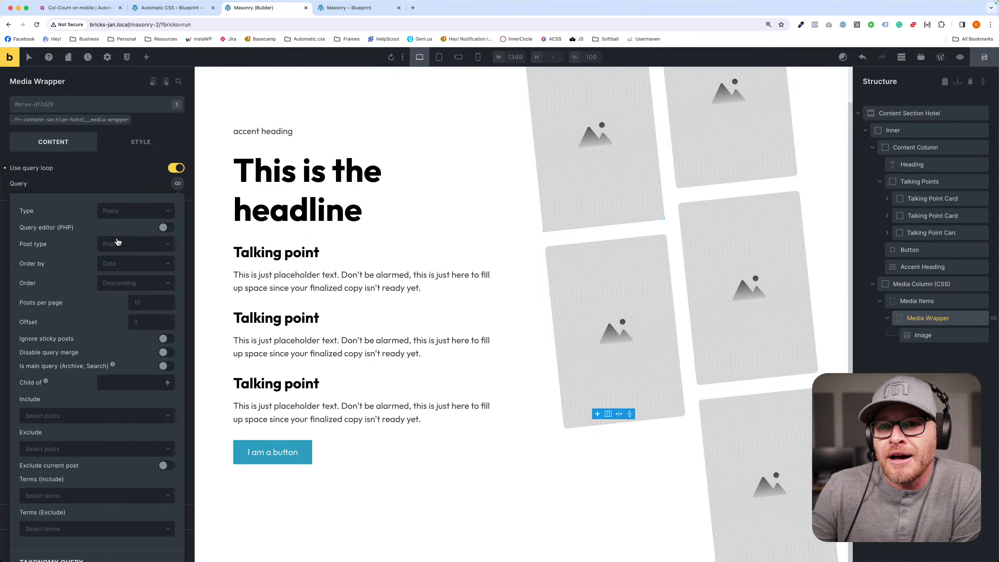
left_click(123, 215)
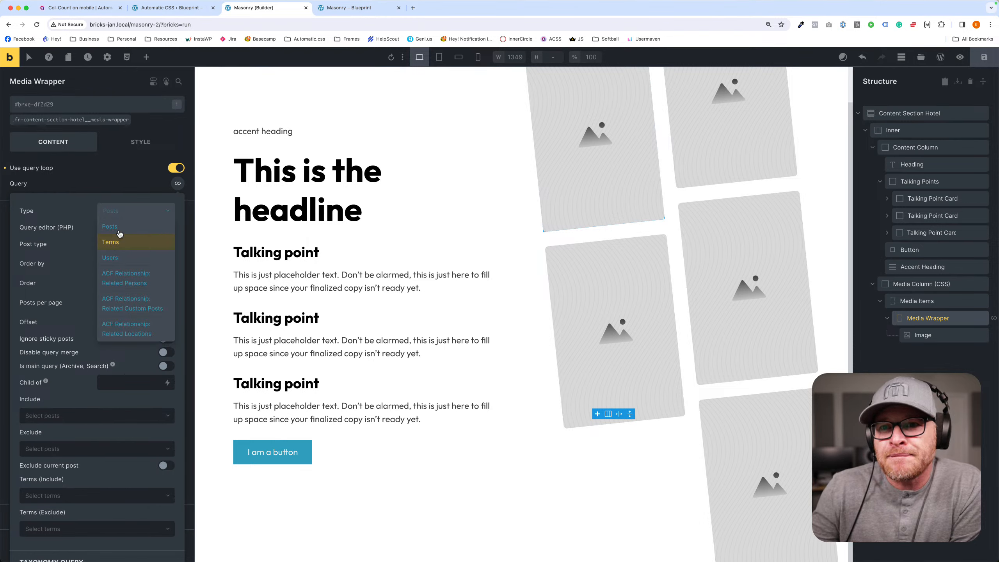
left_click(112, 211)
left_click(140, 244)
left_click(120, 227)
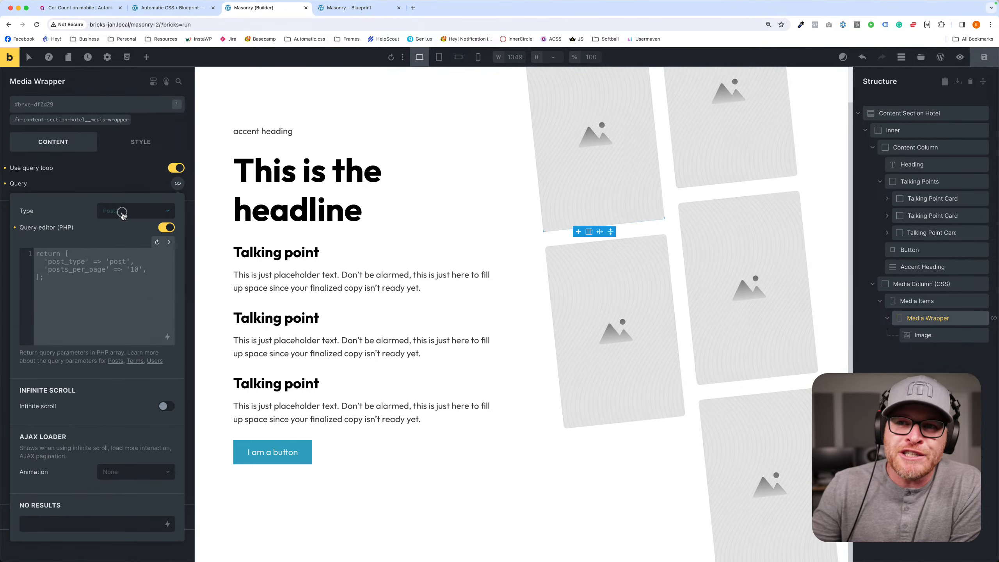
left_click(122, 214)
left_click(101, 227)
left_click(166, 227)
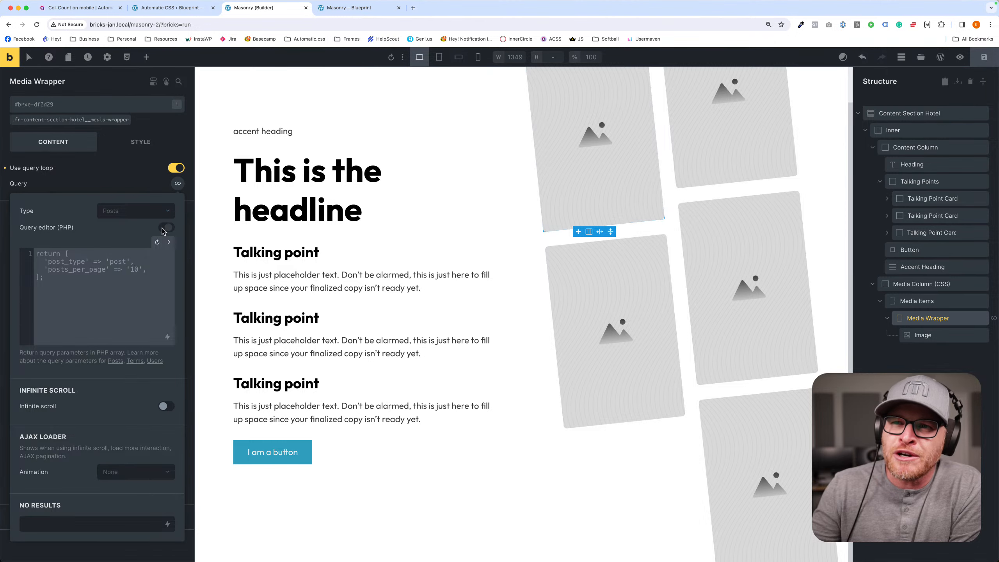
- Set the query's post type to Media and include only the Placeholders (Folder) term
left_click(126, 244)
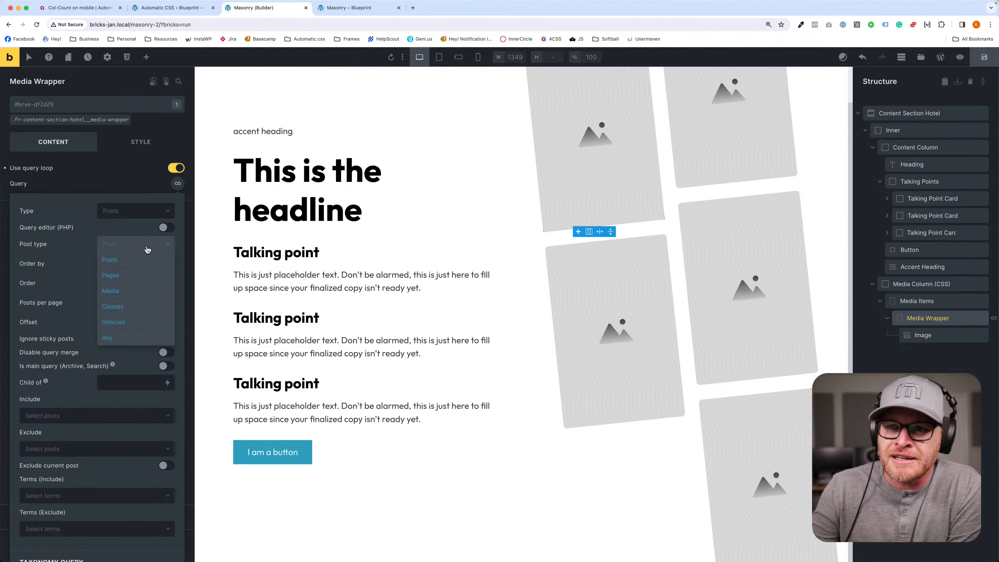
left_click(136, 290)
scroll(137, 289, "down", 3)
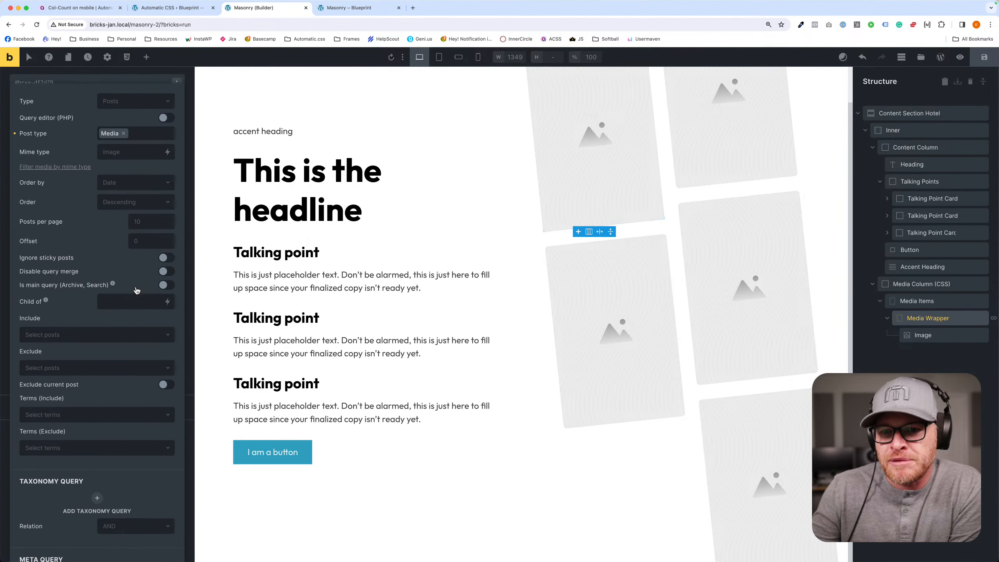
left_click(100, 387)
scroll(103, 396, "down", 1)
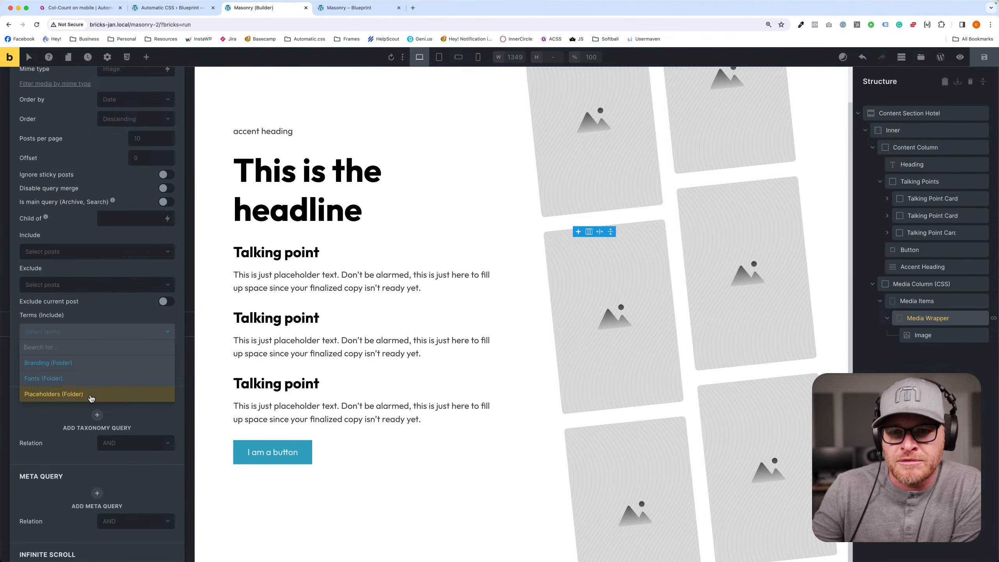
left_click(90, 395)
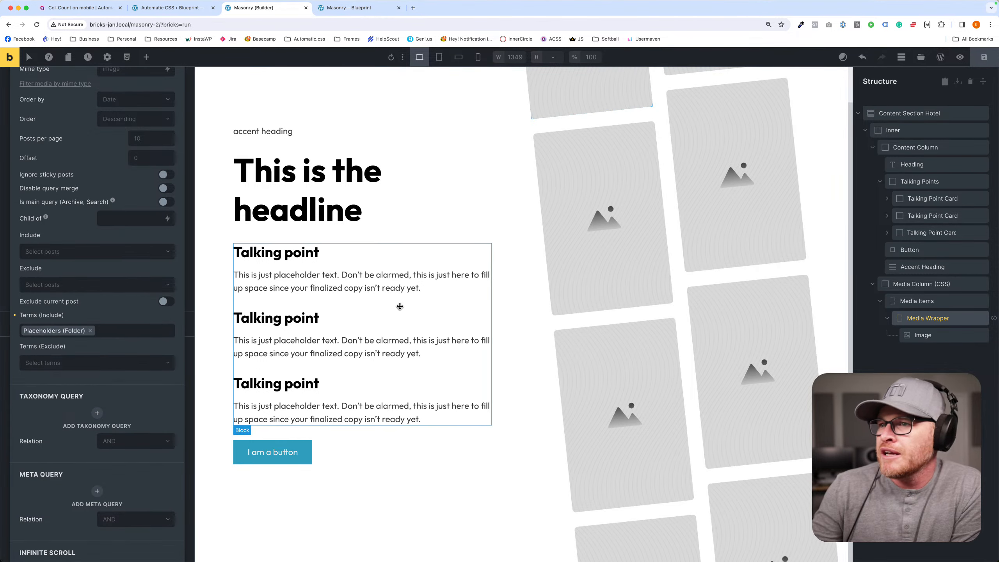
- Replace the looped Image's placeholder with the dynamic data tag post_id and save the page
left_click(925, 335)
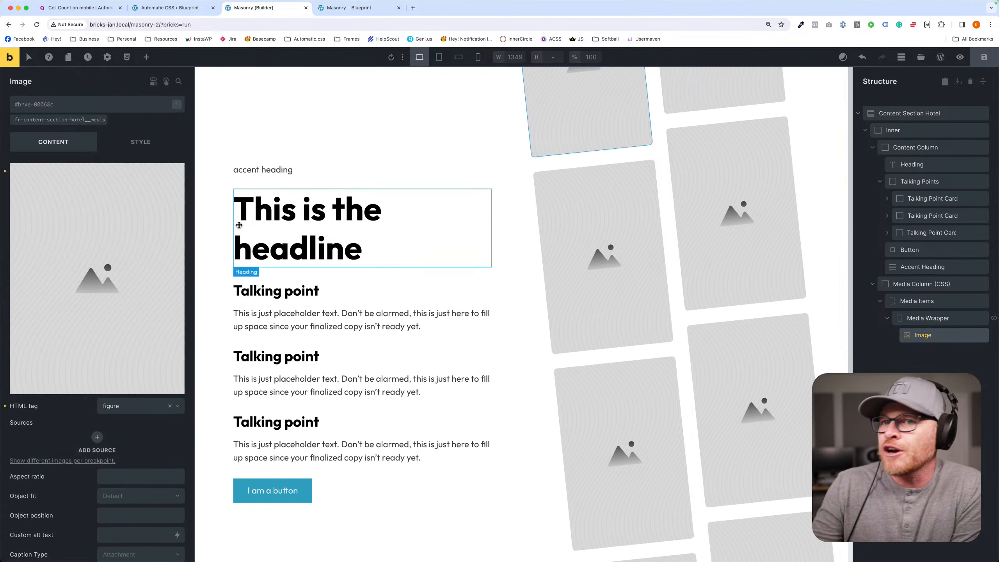
left_click(173, 175)
left_click(179, 211)
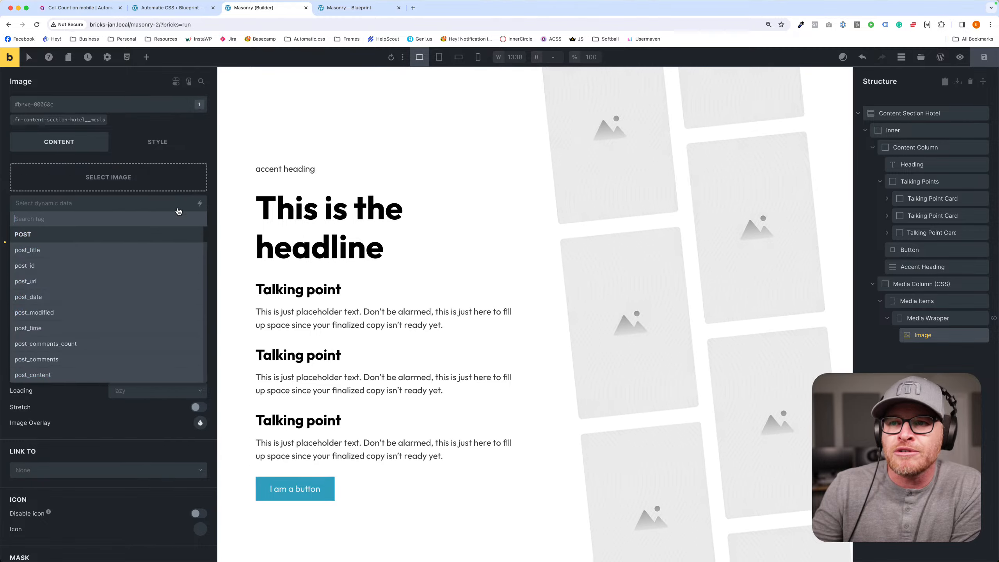
left_click(51, 271)
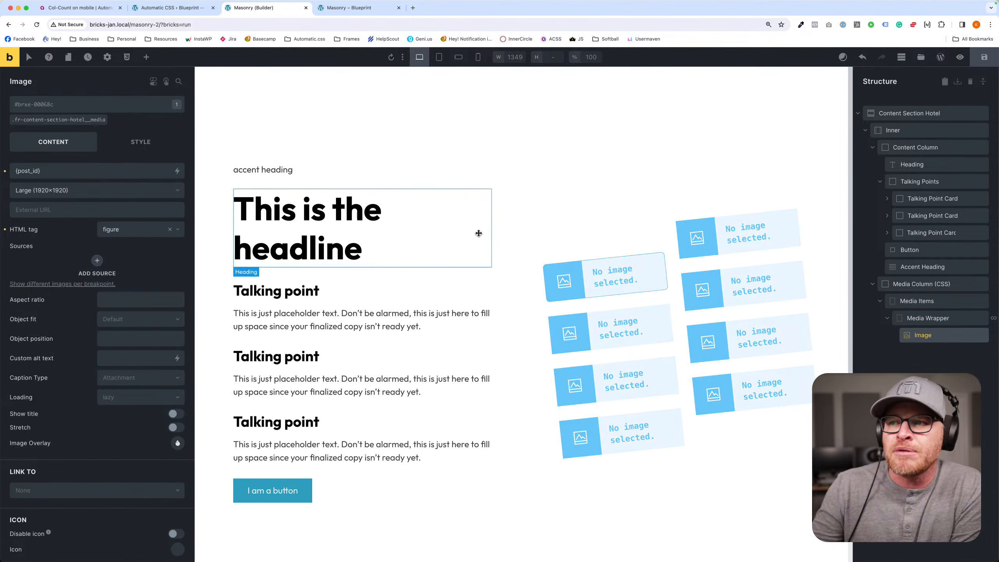
left_click(978, 59)
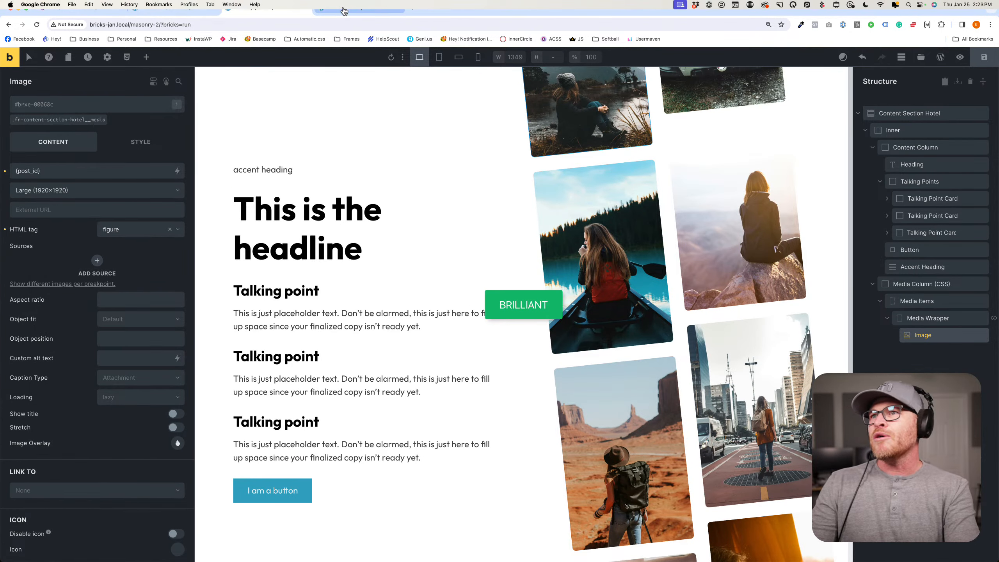
- Check the dynamically loaded photos in the front-end preview of the hero section
left_click(345, 9)
scroll(508, 247, "down", 1)
scroll(507, 247, "up", 1)
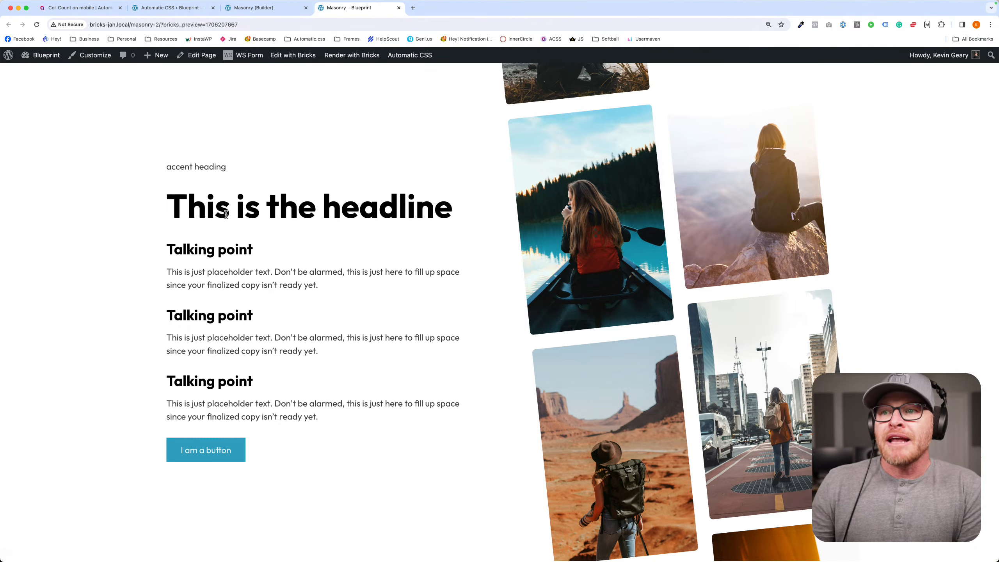
- Try the h2 tag on the headline Heading in the builder and set it back to h1
left_click(271, 8)
left_click(299, 223)
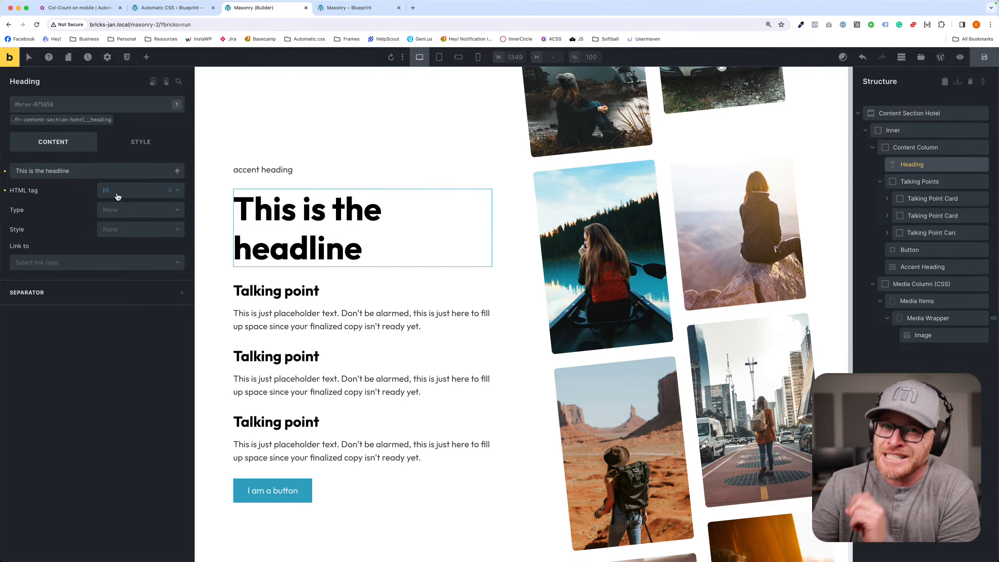
left_click(114, 197)
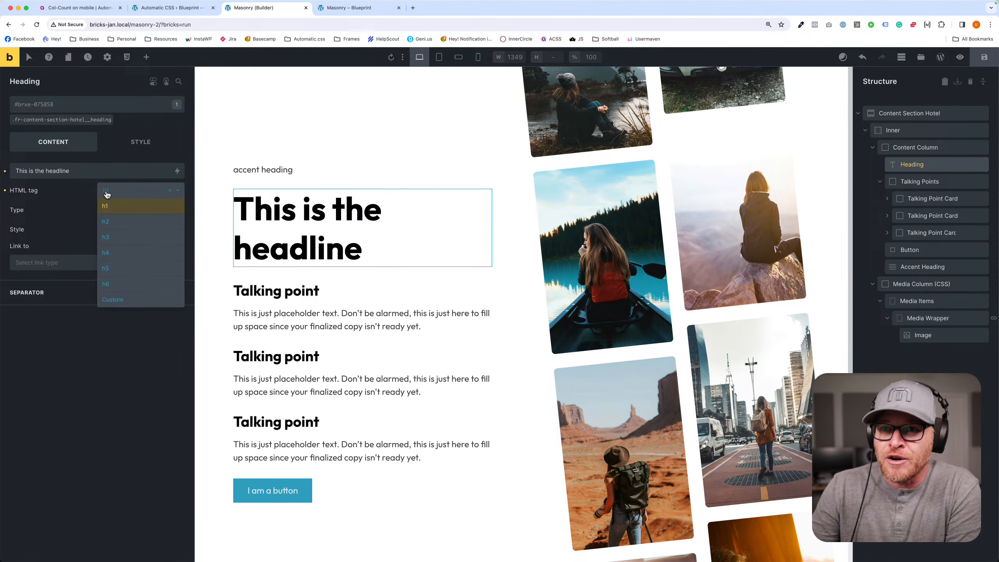
left_click(105, 220)
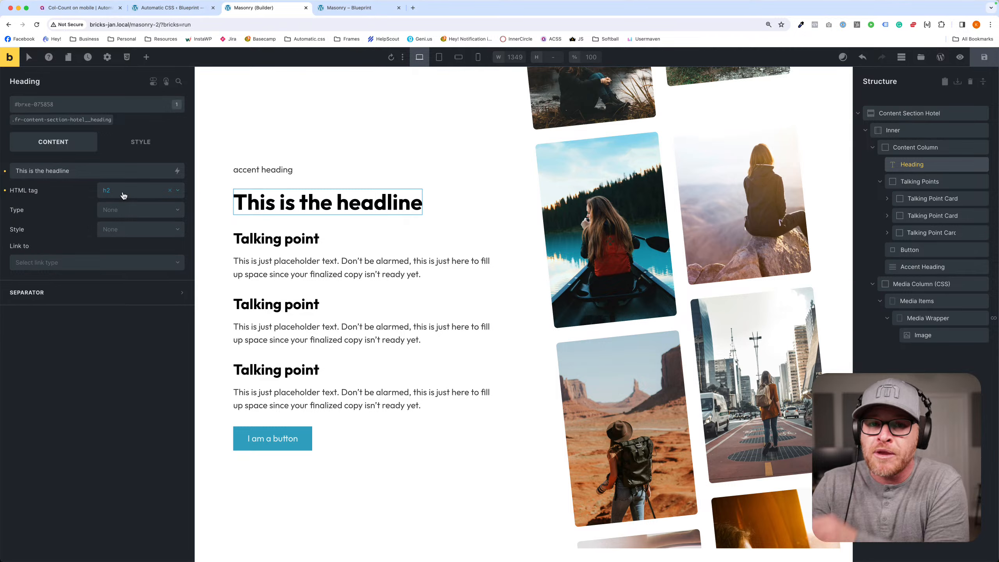
left_click(123, 192)
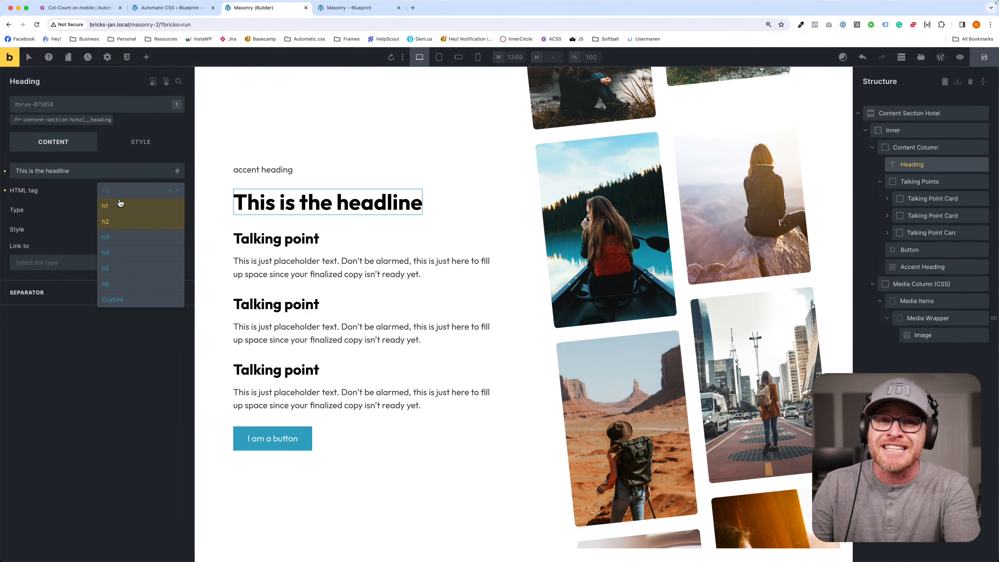
left_click(118, 206)
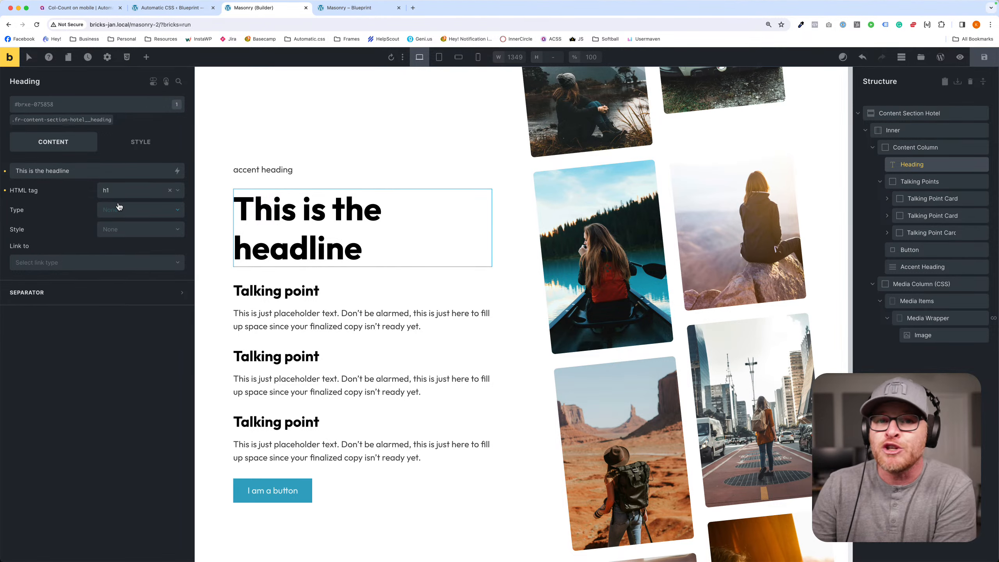
- Select the whole Content Section Hotel section and save the page
key("super+s")
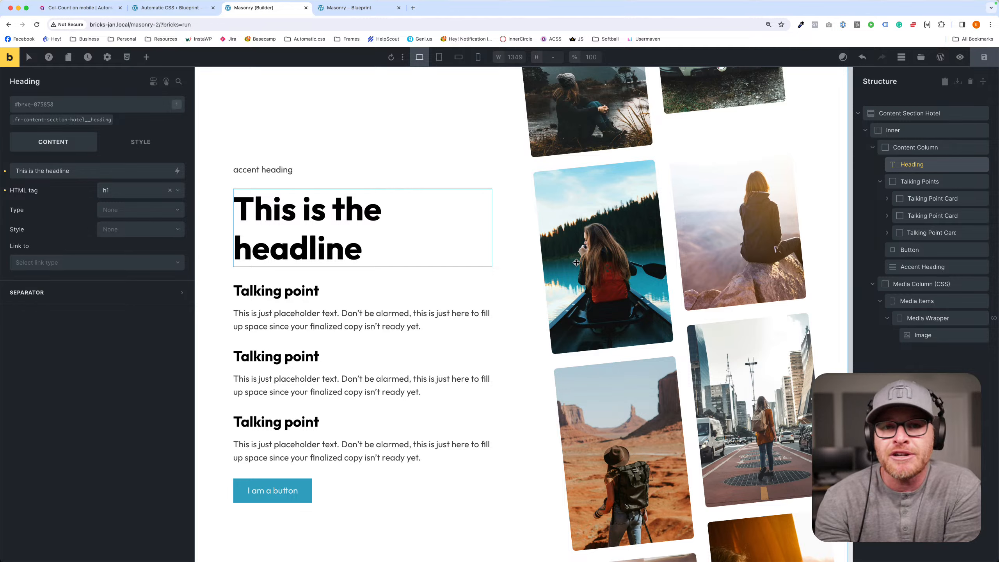
key("super+s")
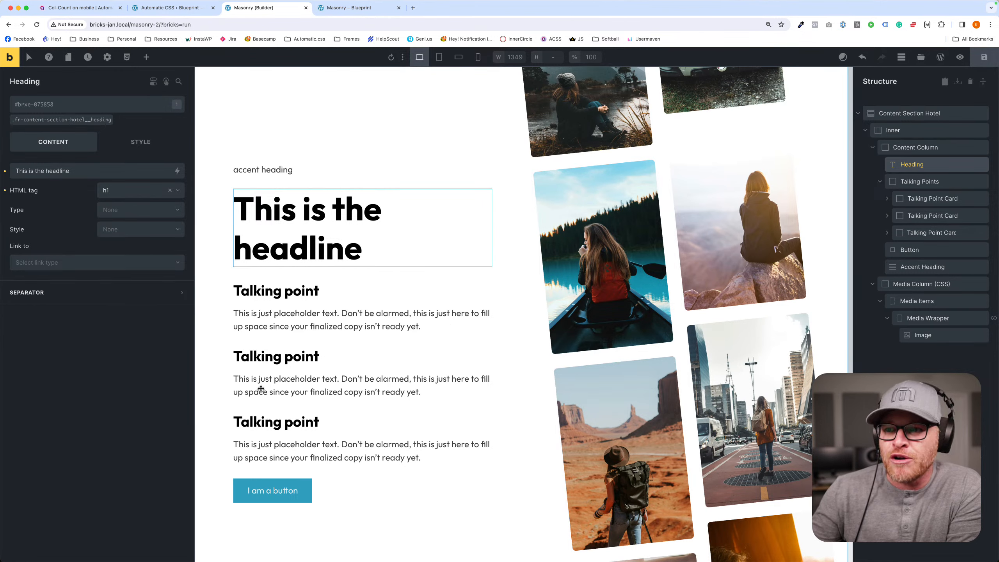
left_click(214, 132)
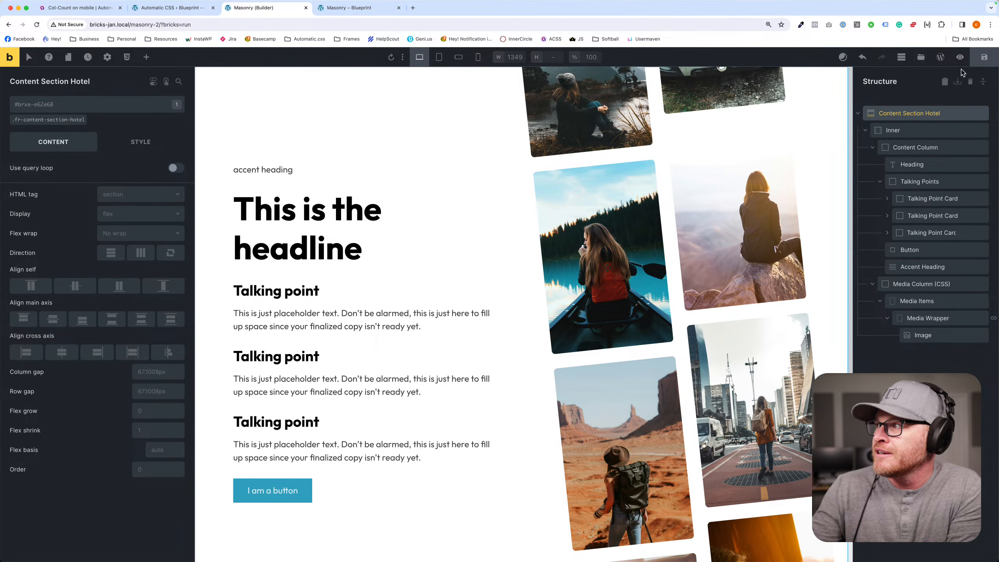
left_click(983, 57)
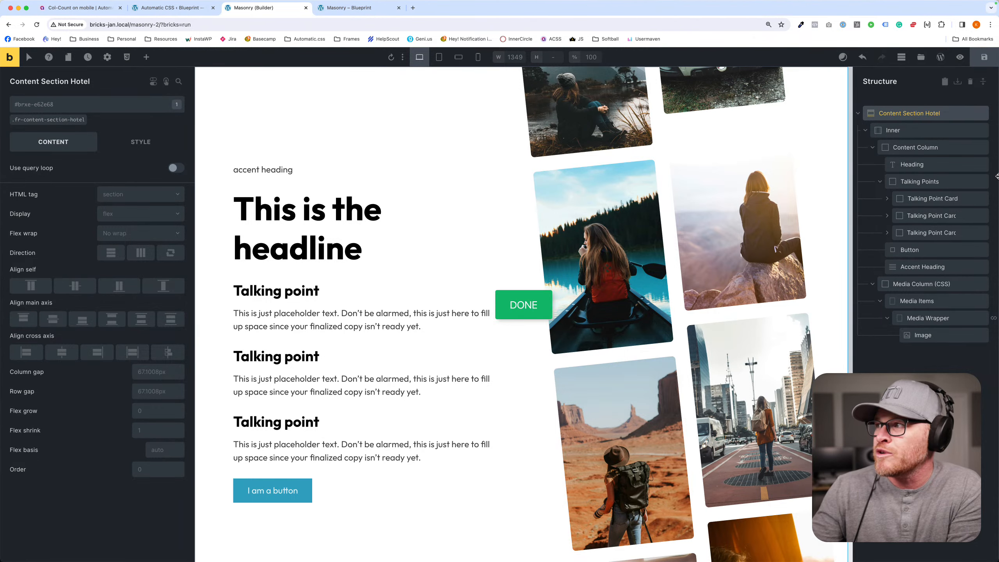
- Try deleting the Content Section Hotel section, undo the deletion and save the page
left_click(986, 113)
left_click(992, 58)
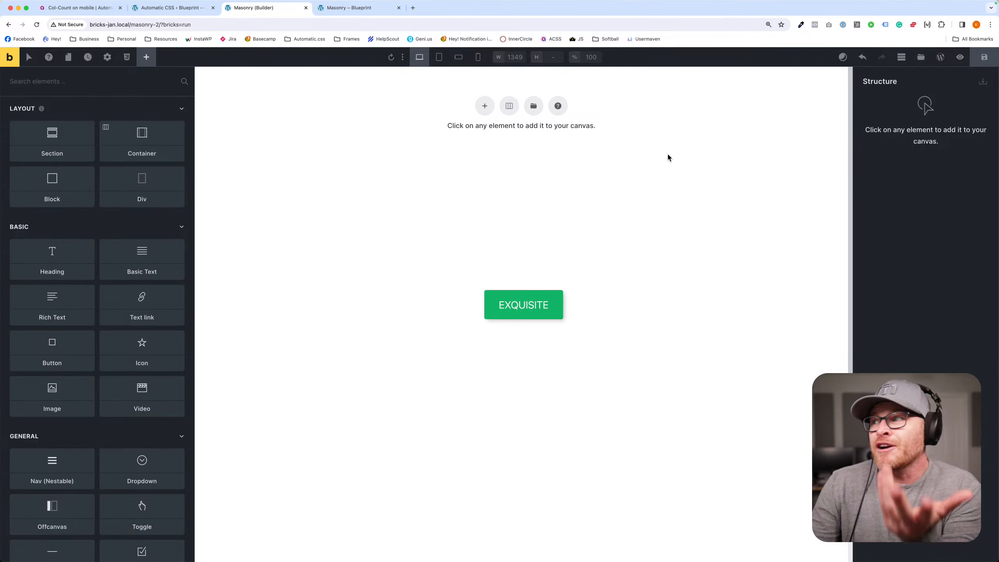
key("super+z")
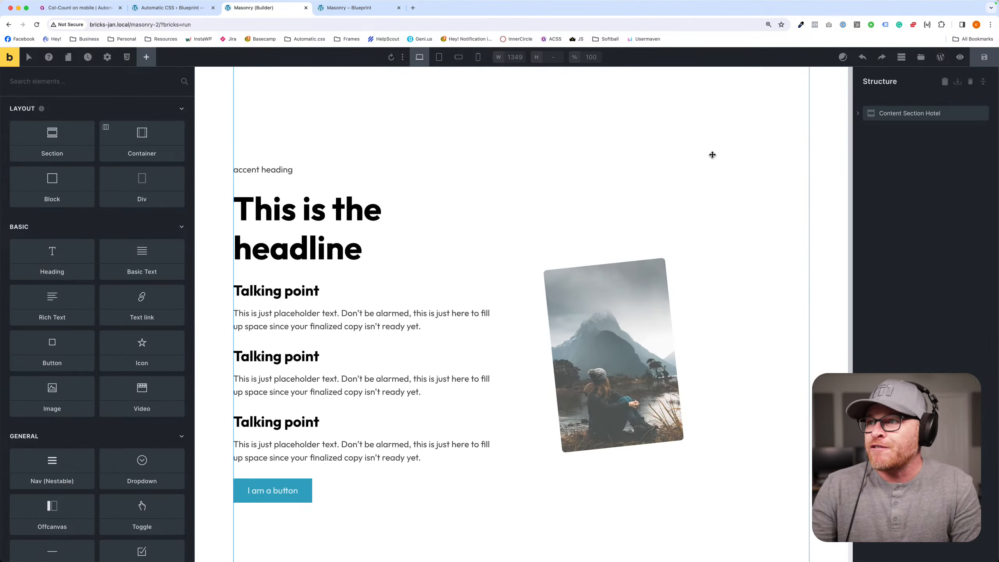
key("super+s")
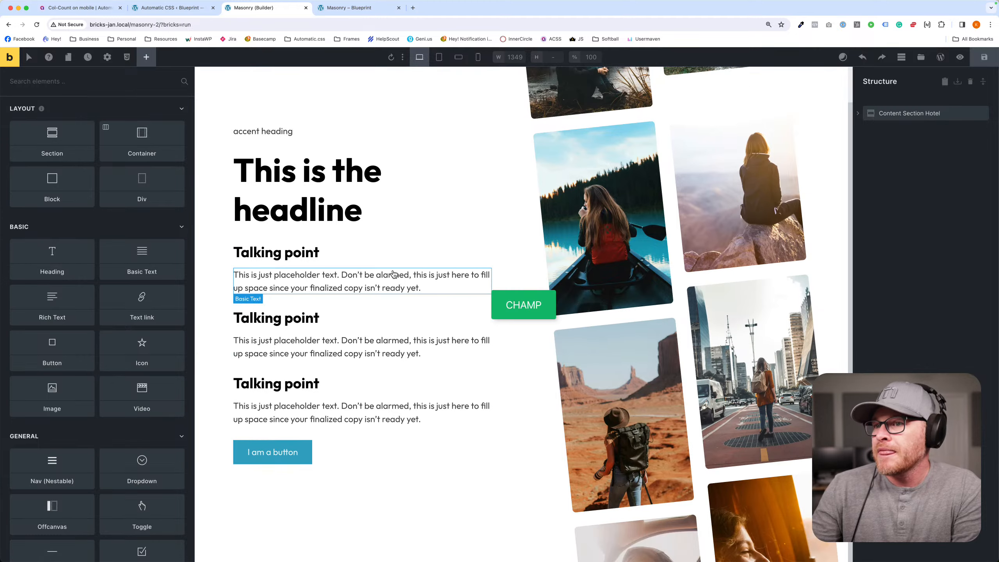
scroll(458, 458, "down", 2)
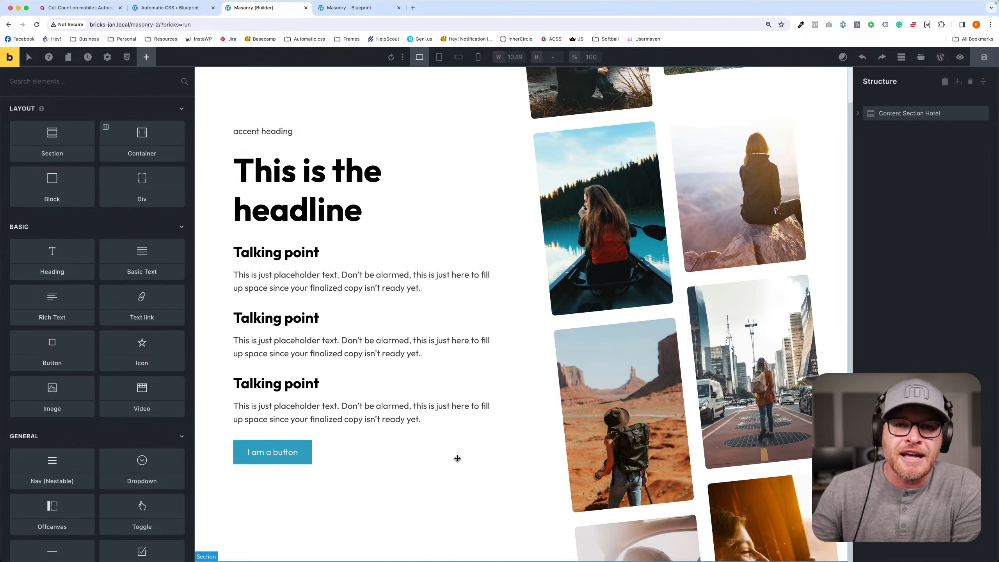
scroll(457, 458, "up", 2)
scroll(457, 460, "down", 2)
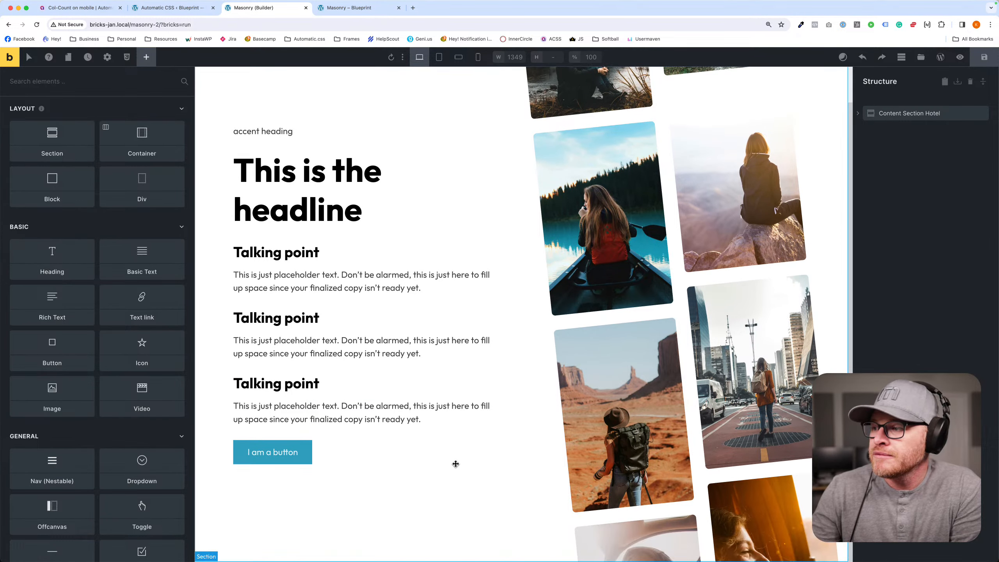
- Delete the Content Section Hotel section and save the emptied page
scroll(455, 464, "up", 2)
scroll(455, 464, "down", 2)
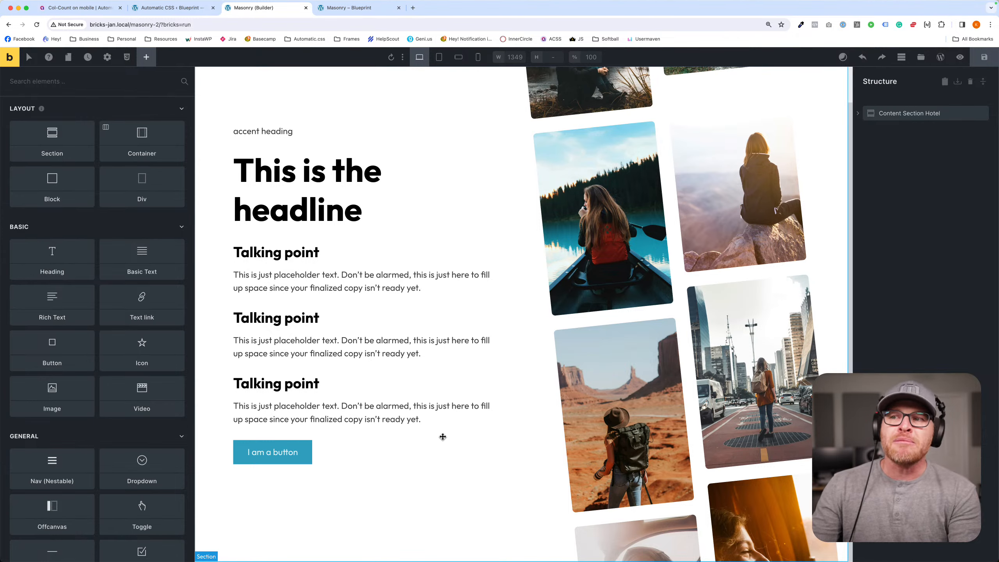
scroll(442, 436, "up", 2)
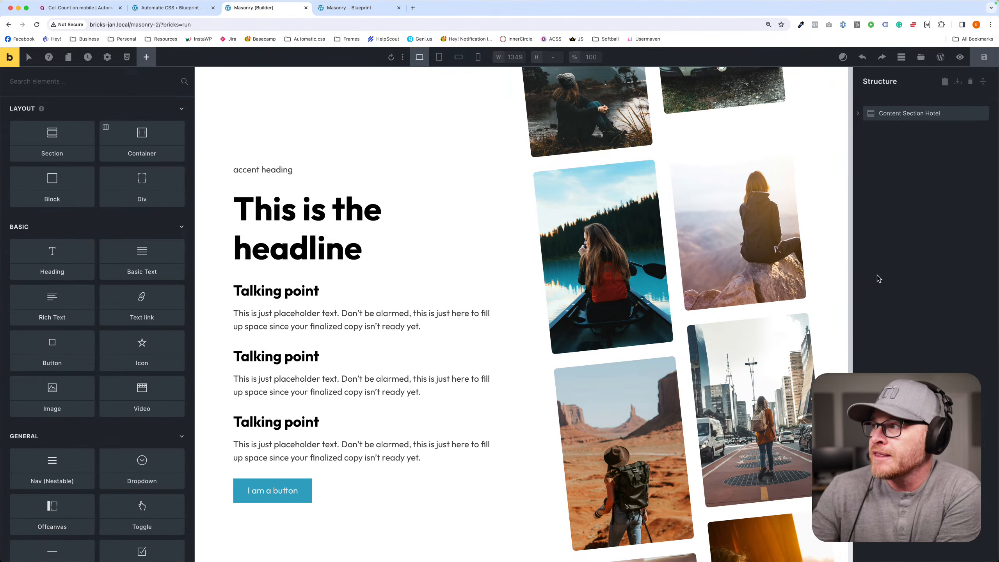
mouse_move(979, 118)
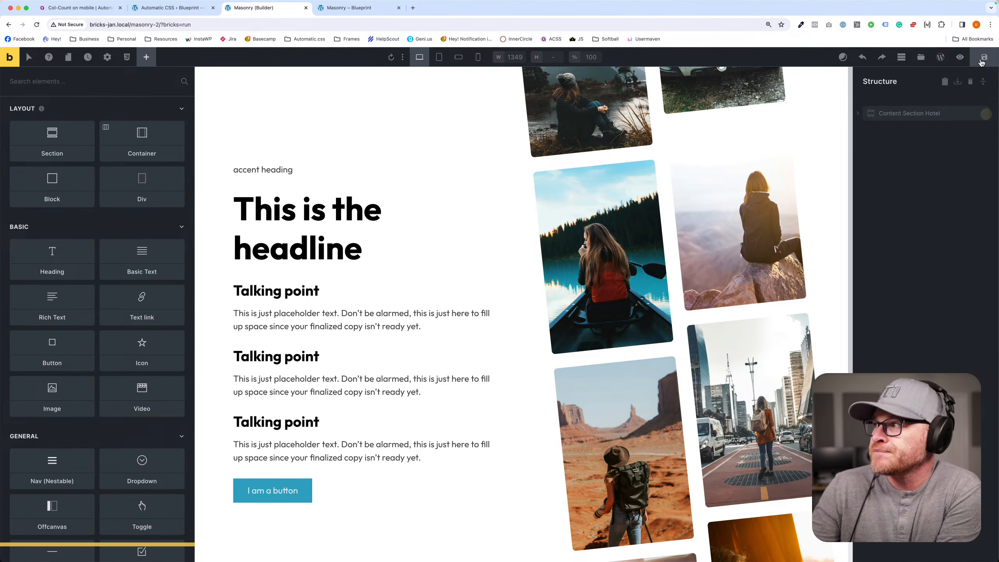
left_click(982, 113)
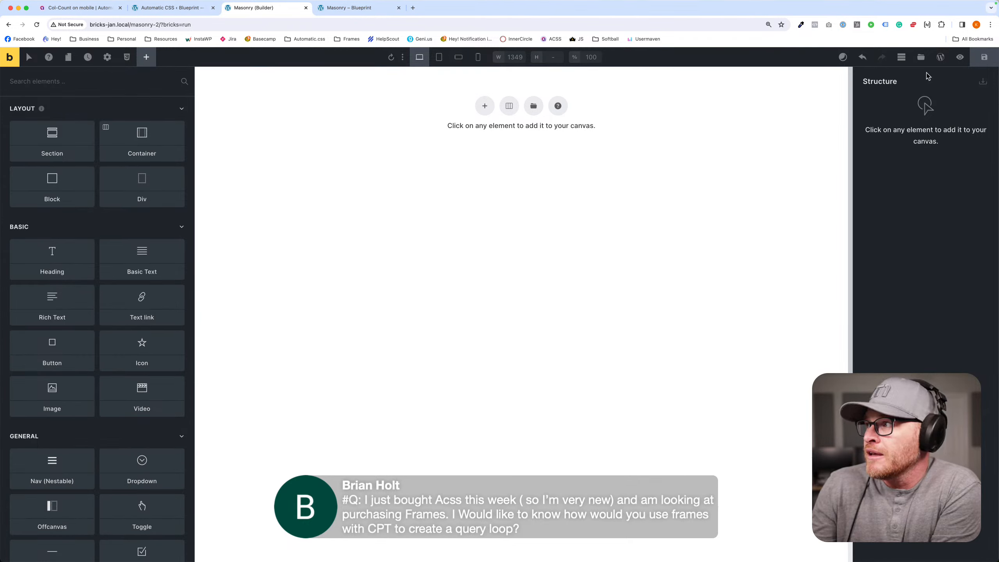
- Open the WordPress dashboard in a new tab and view the list of all Vehicles posts
left_click(940, 57)
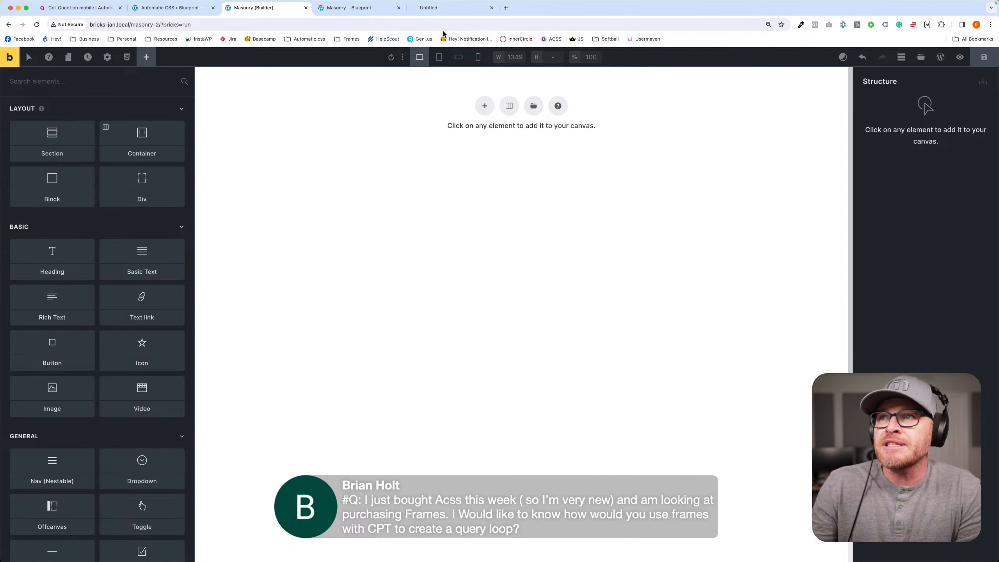
left_click(15, 62)
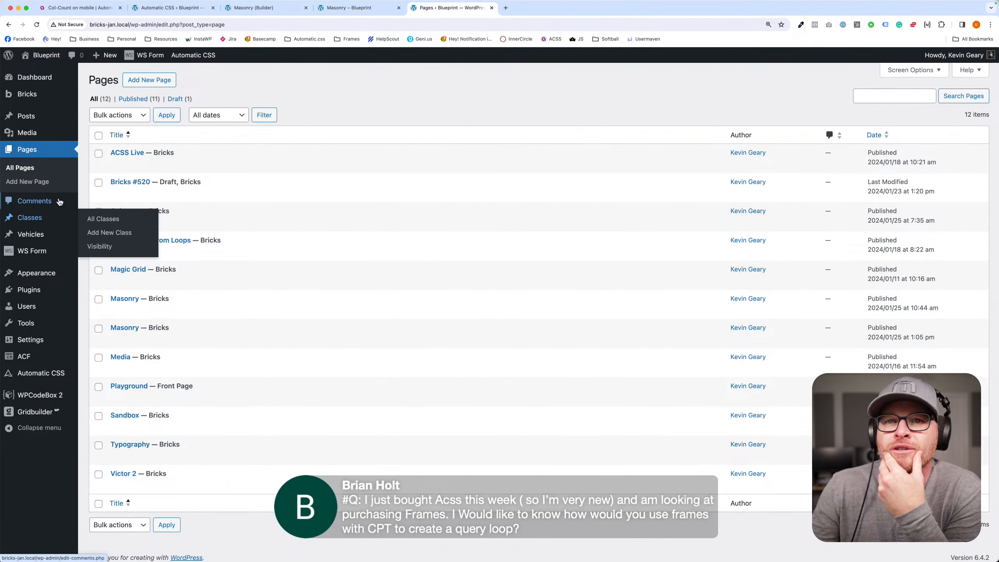
mouse_move(54, 216)
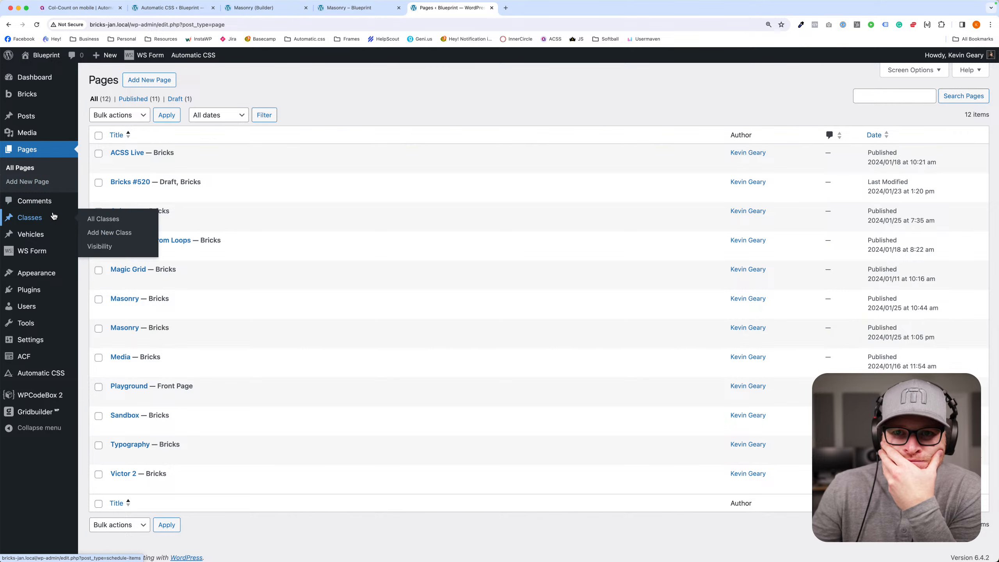
mouse_move(51, 238)
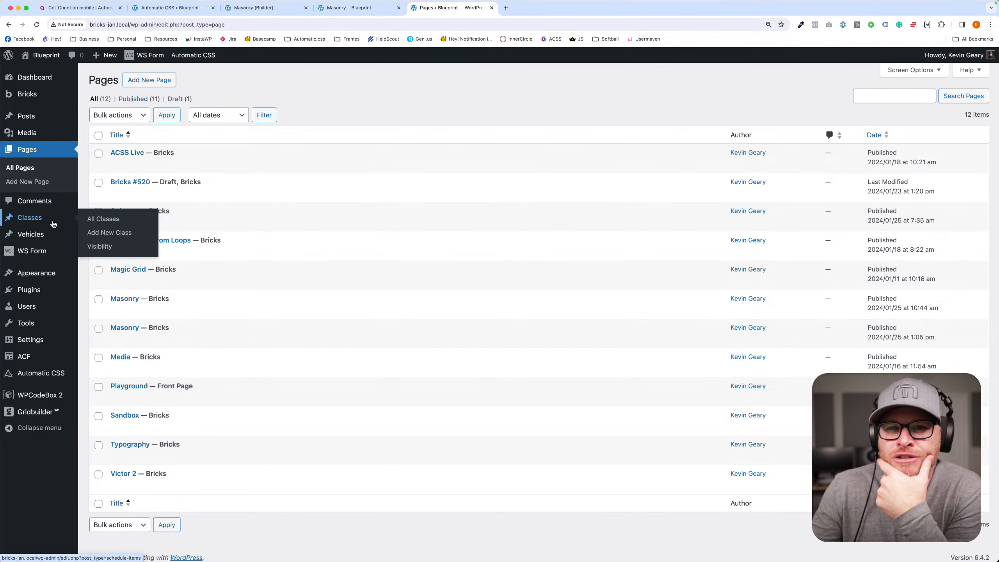
left_click(104, 236)
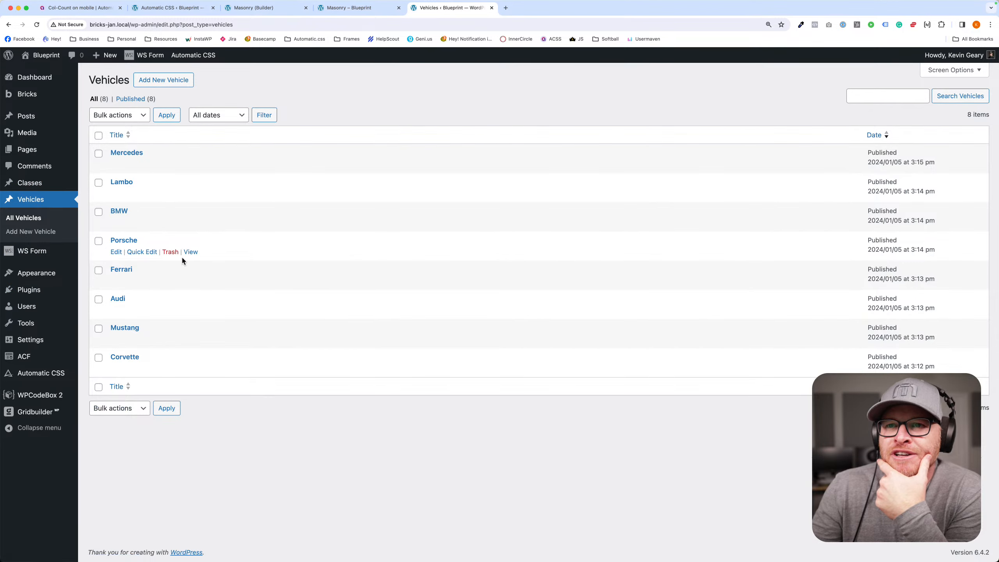
- Return to the Masonry builder tab and search the Frames template library for "feature"
left_click(366, 12)
left_click(231, 12)
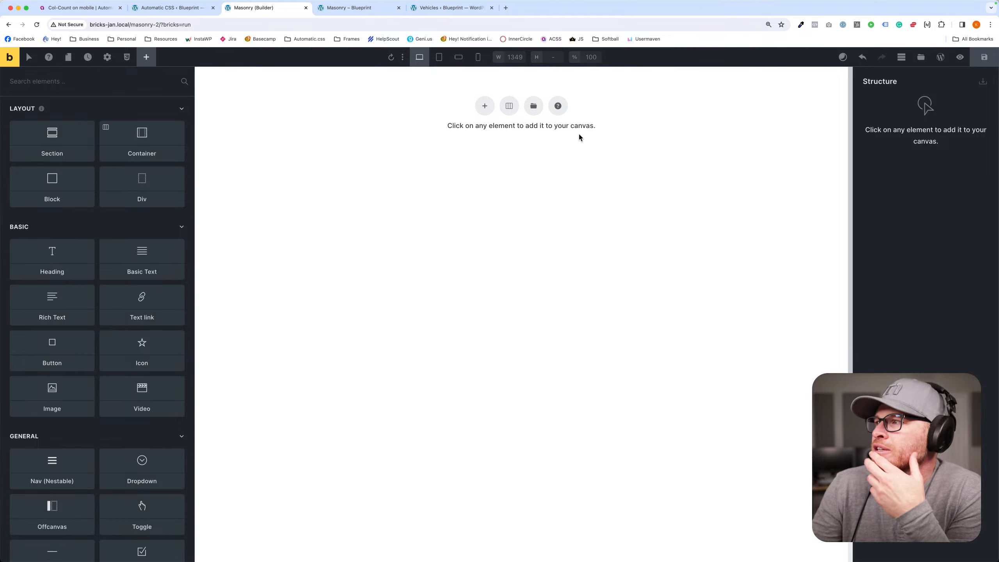
left_click(920, 57)
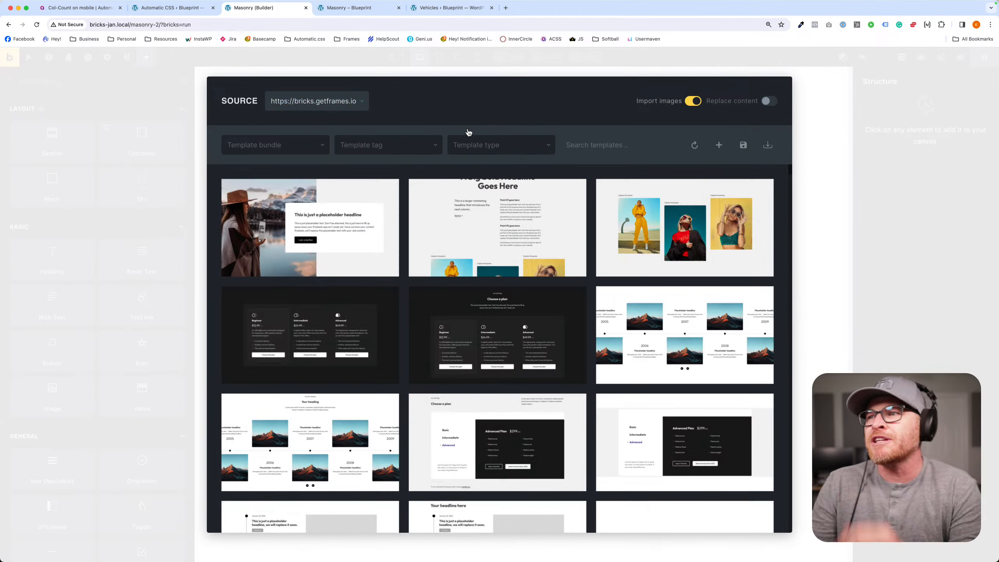
type("feature")
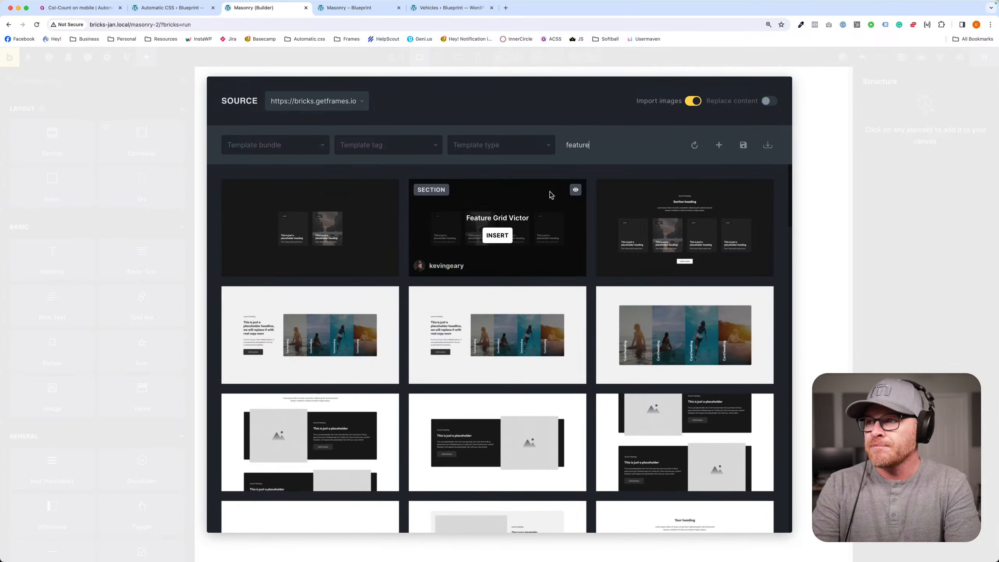
- Look through the feature templates and insert the Feature Section Victor template into the empty page
scroll(568, 319, "down", 6)
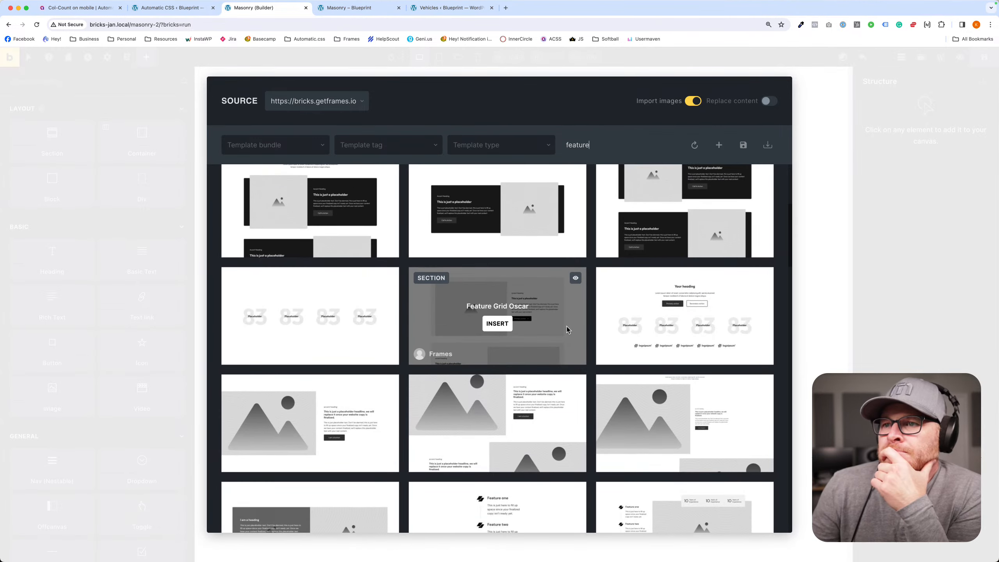
scroll(558, 329, "down", 8)
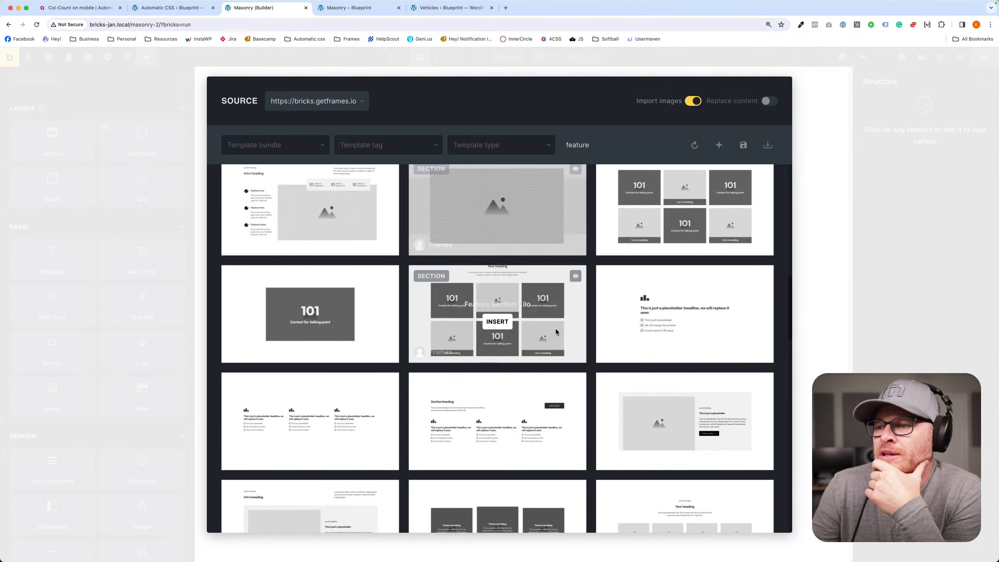
scroll(555, 330, "down", 5)
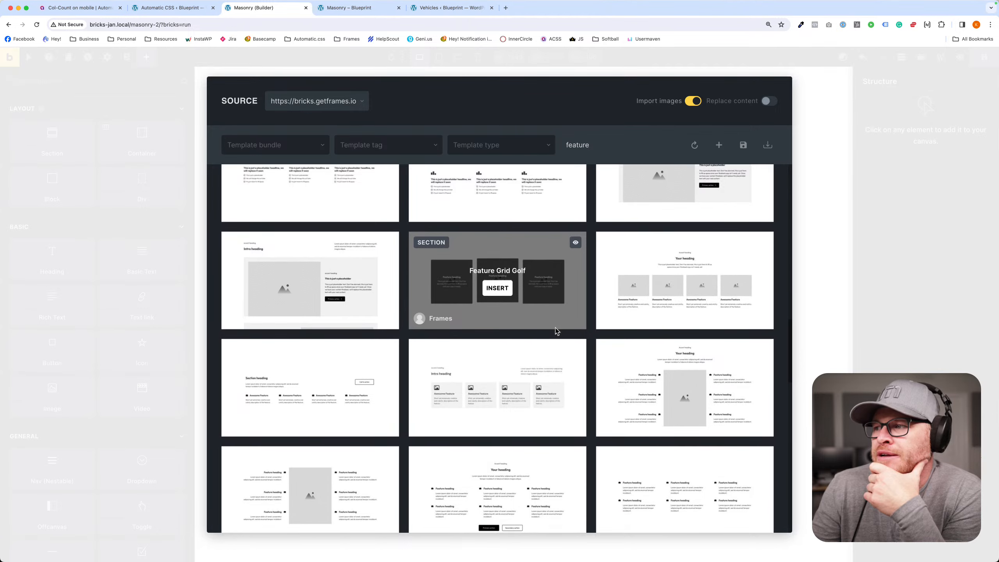
scroll(555, 328, "down", 1)
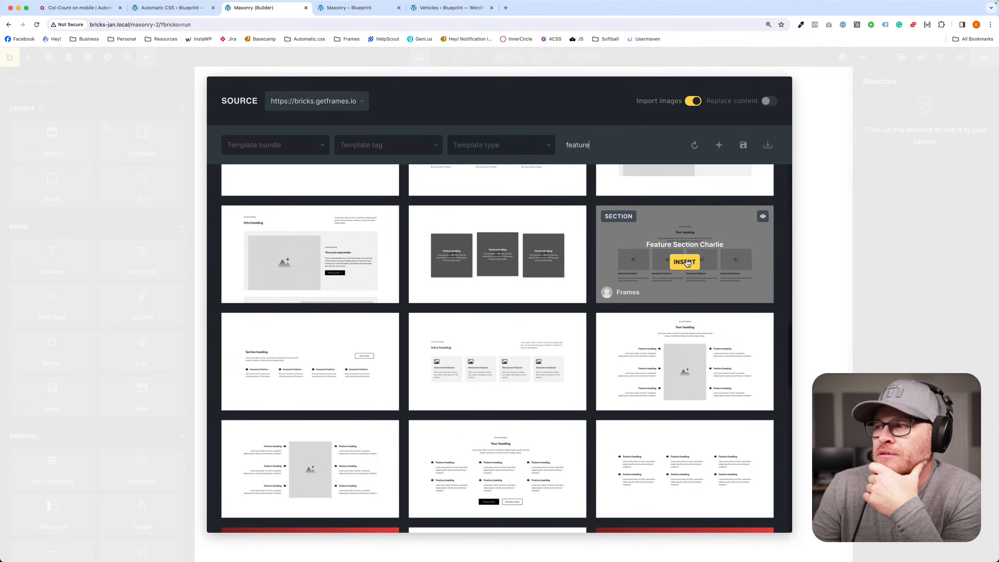
scroll(679, 267, "down", 5)
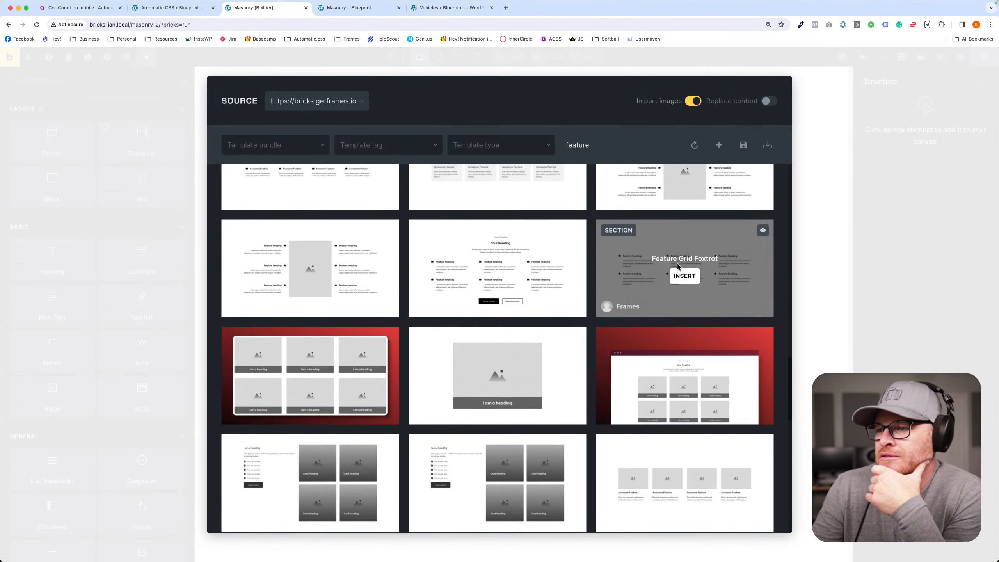
scroll(678, 276, "down", 3)
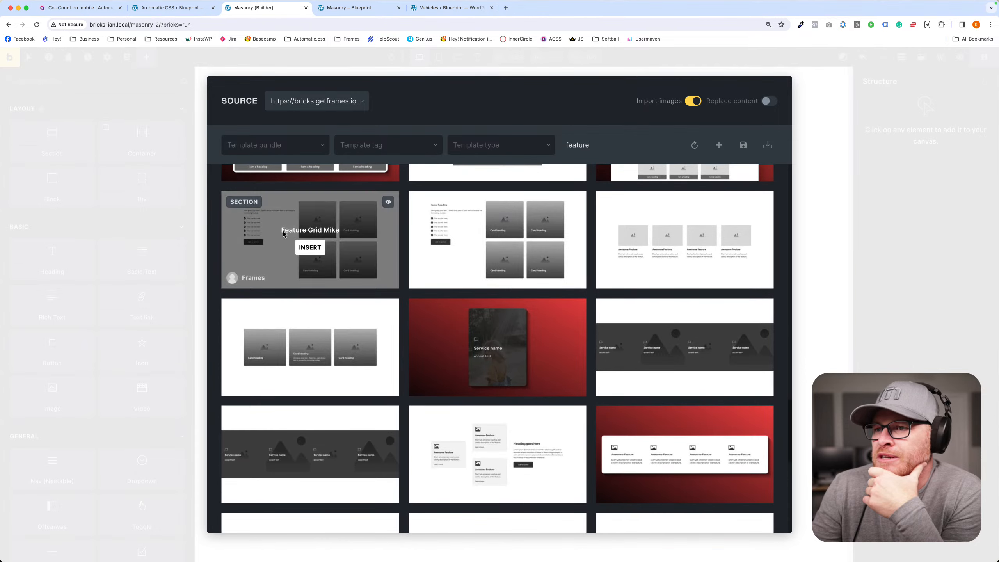
scroll(339, 331, "down", 1)
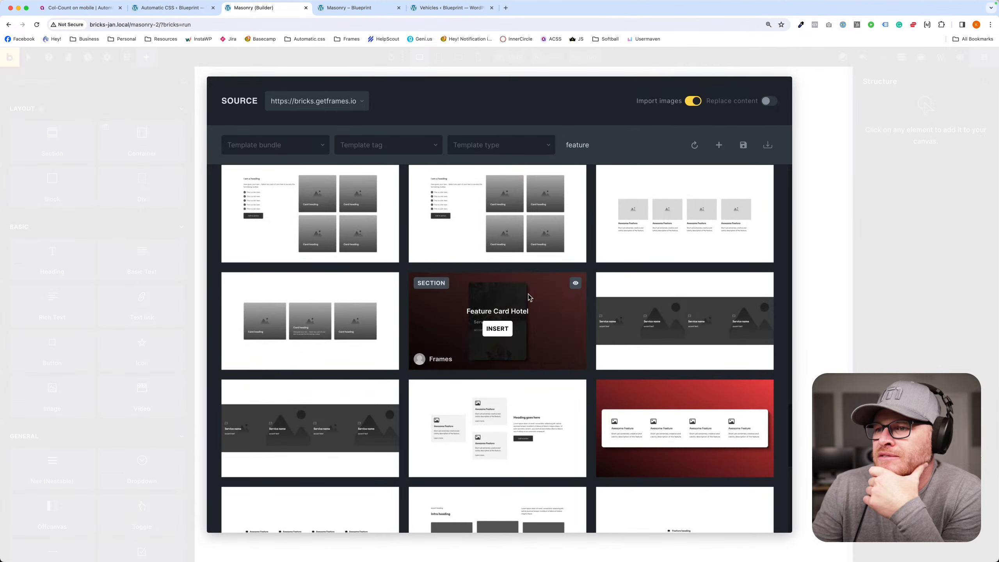
scroll(495, 315, "down", 2)
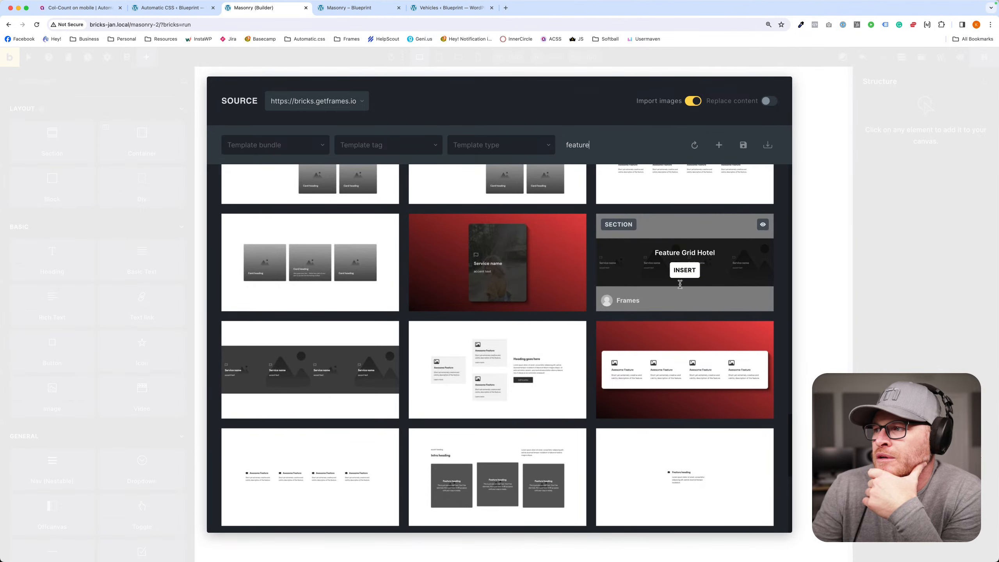
scroll(504, 350, "down", 4)
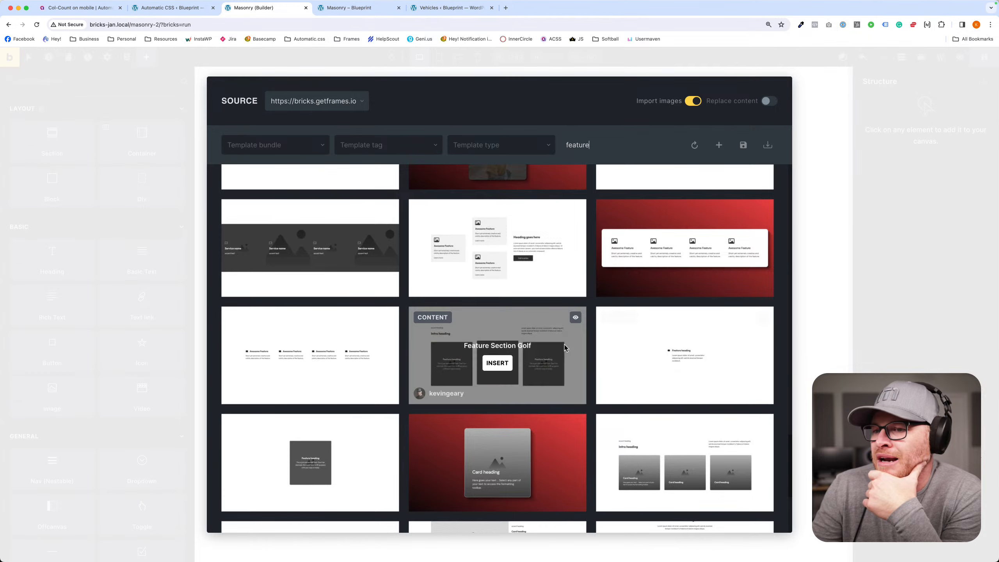
scroll(497, 346, "down", 4)
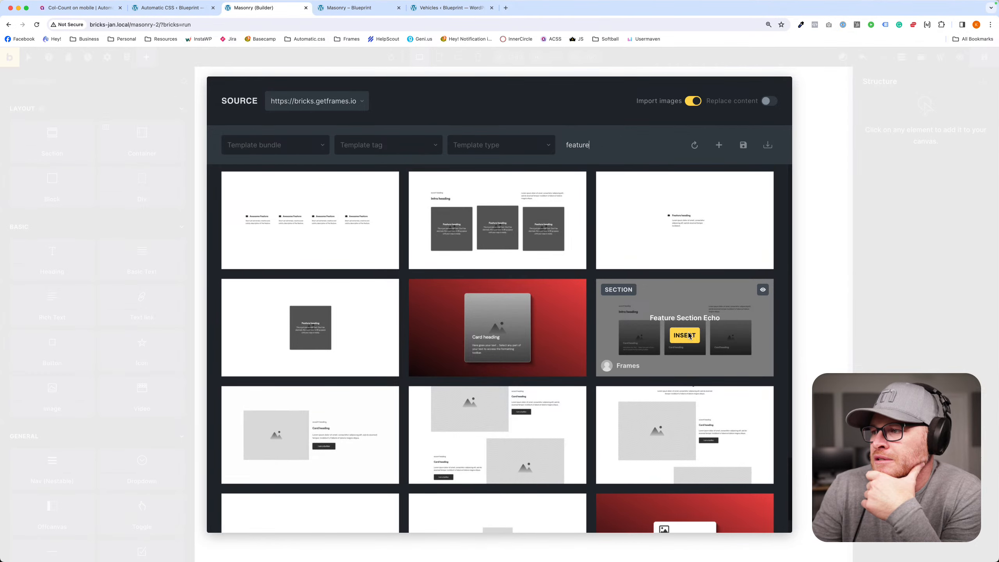
scroll(689, 335, "down", 2)
scroll(677, 343, "up", 12)
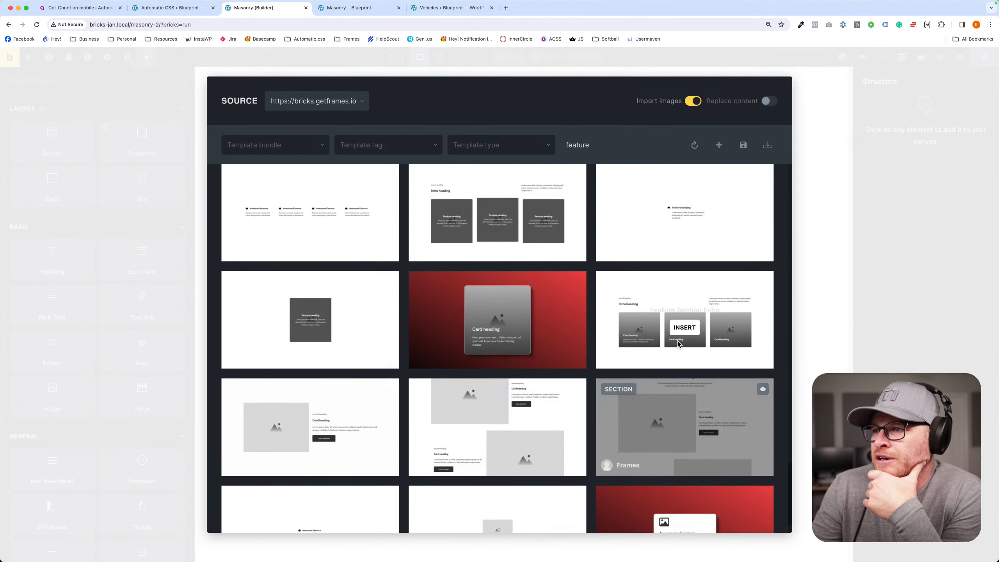
scroll(678, 343, "up", 10)
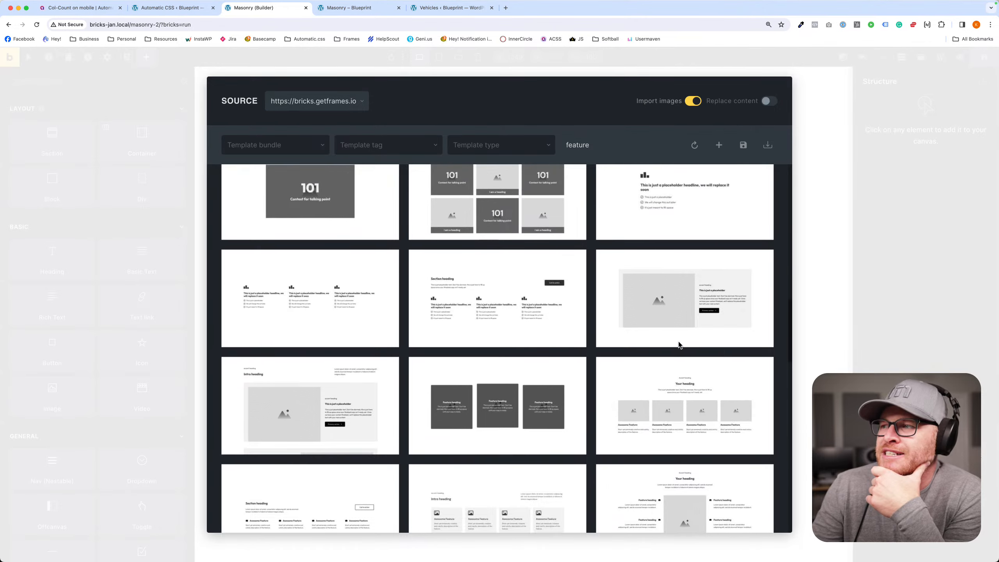
scroll(678, 342, "up", 8)
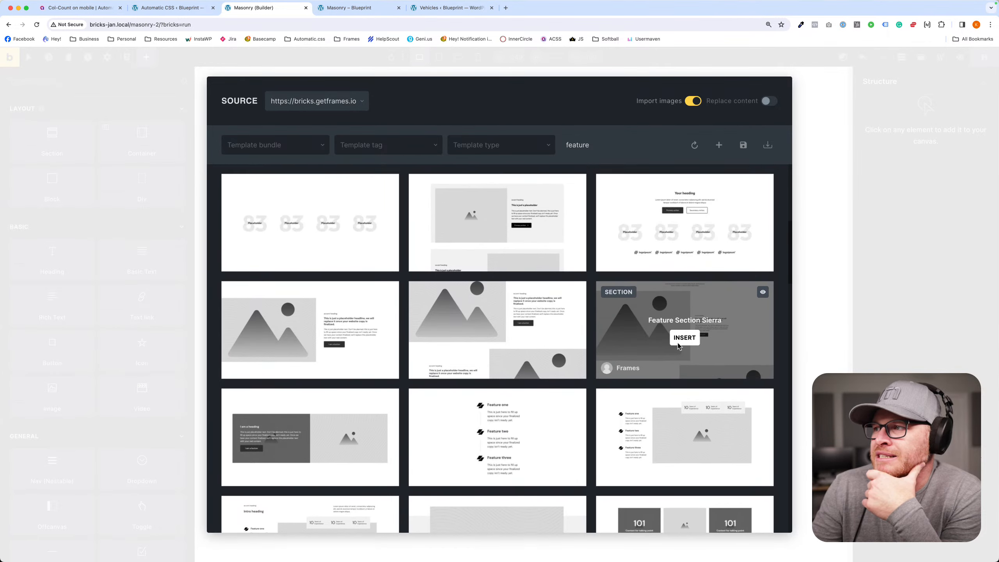
scroll(677, 346, "down", 5)
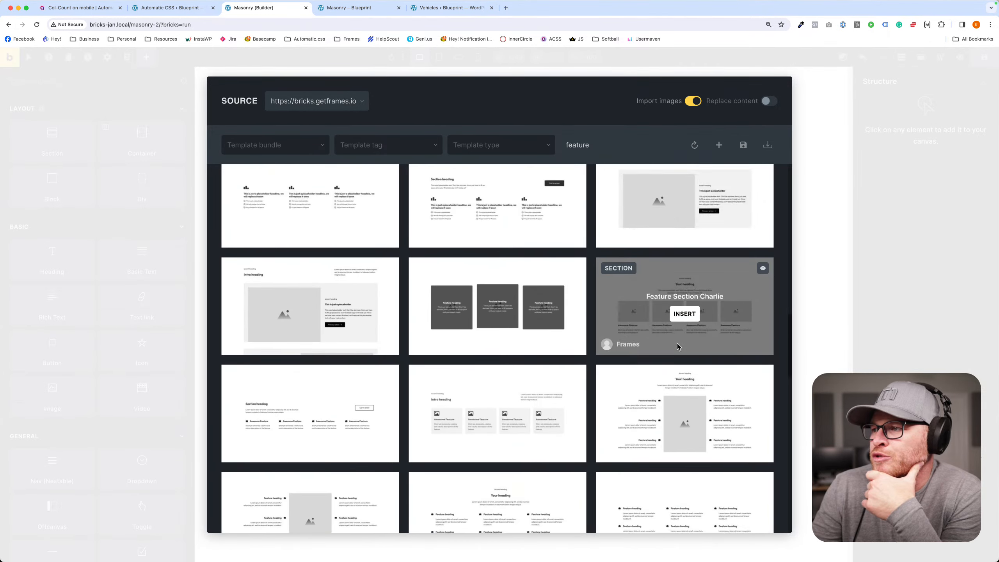
scroll(677, 346, "up", 3)
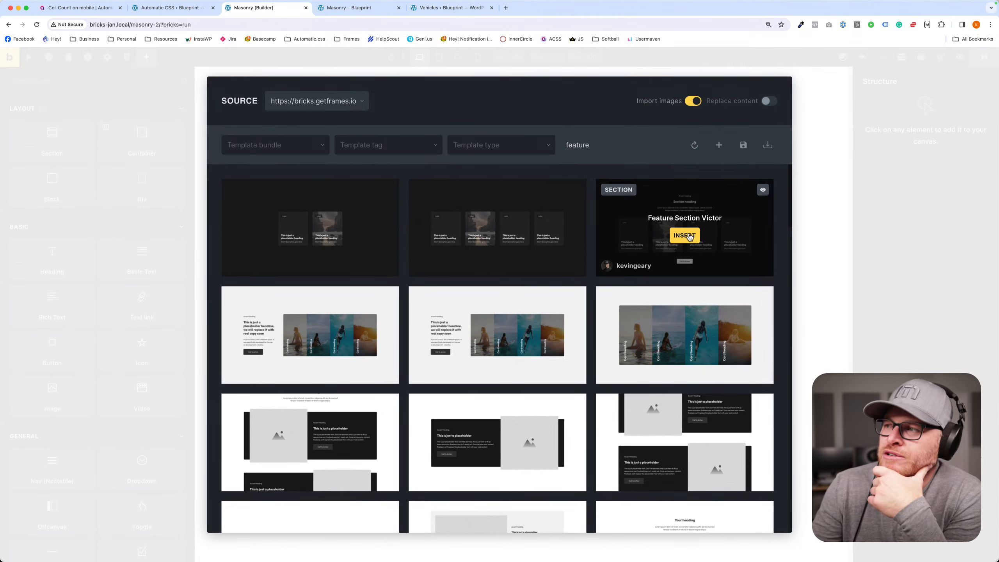
left_click(689, 237)
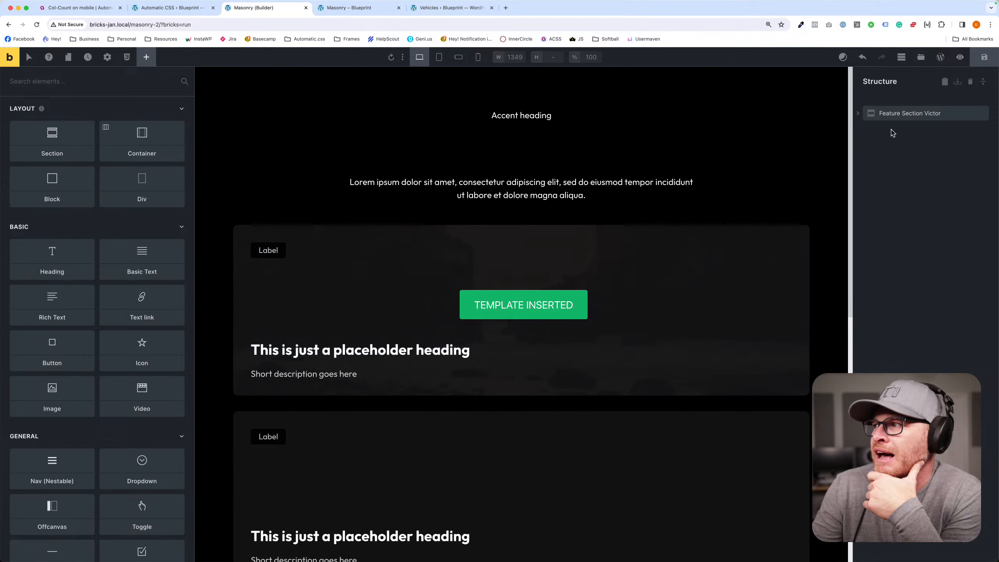
- Select Feature Grid Victor inside the new section and clear the gap on its .fr-feature-grid-victor class
left_click(886, 114)
left_click(911, 147)
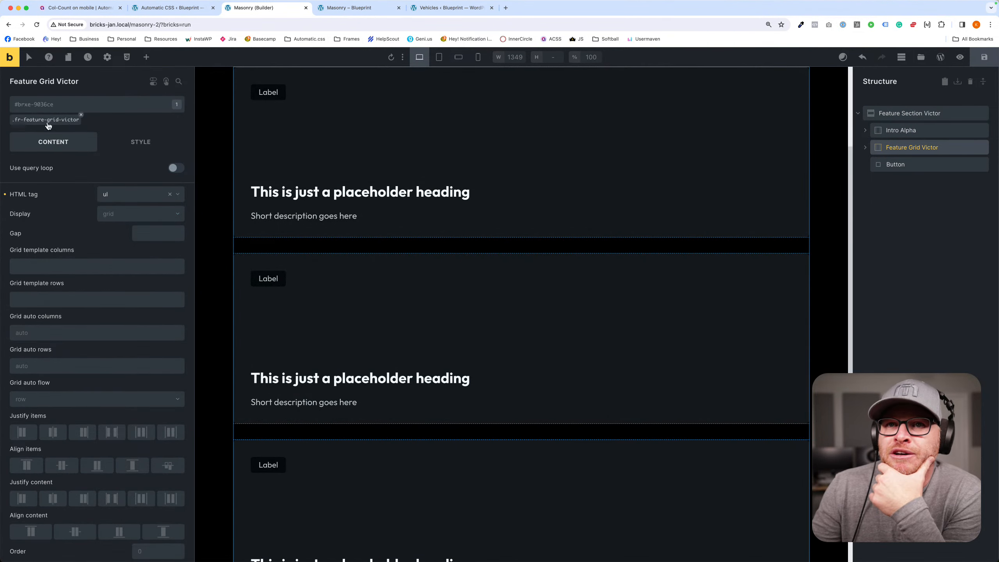
left_click(47, 120)
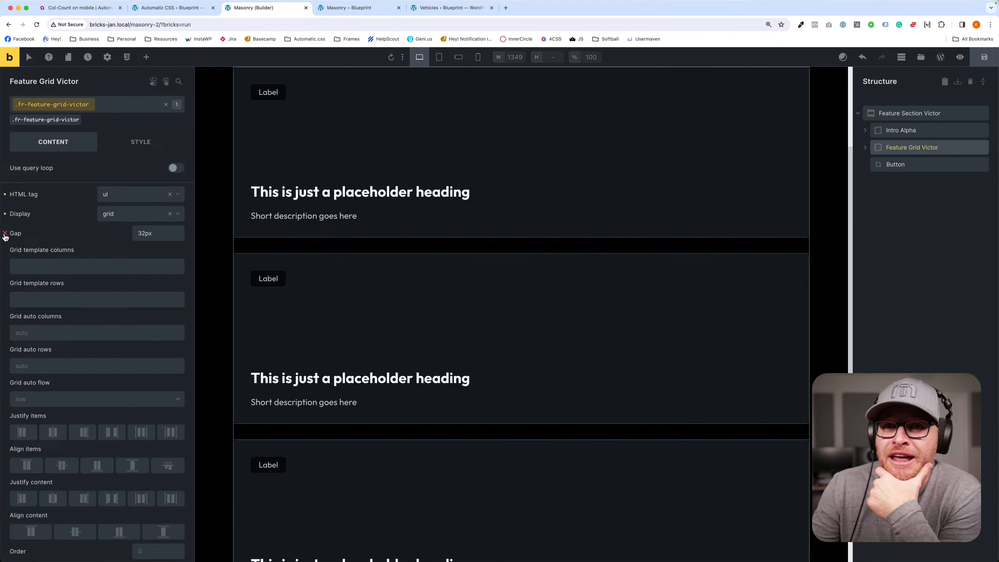
left_click(5, 233)
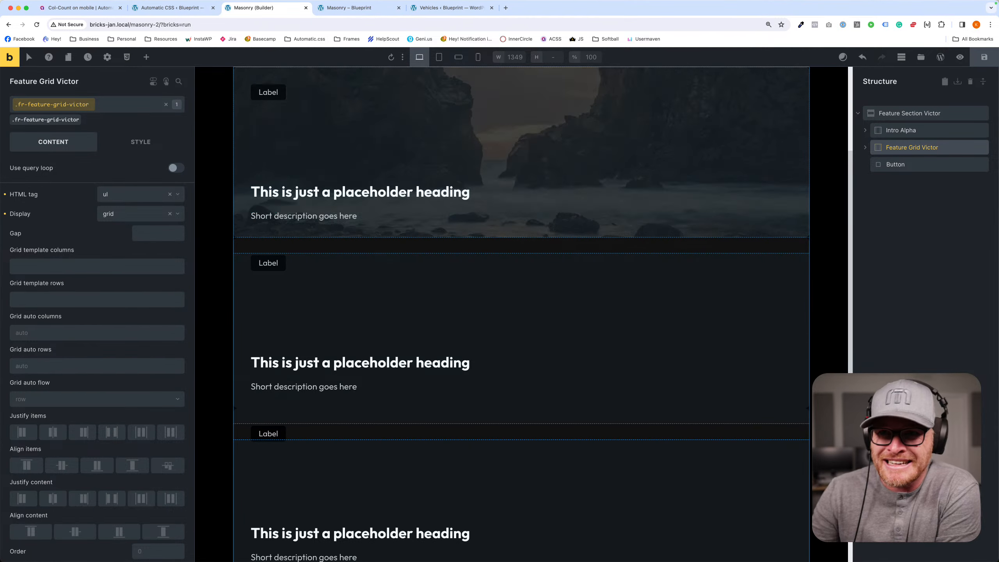
- Select Feature Grid Victor and set the gap on its .fr-feature-grid-victor class to var(--grid-gap)
left_click(154, 233)
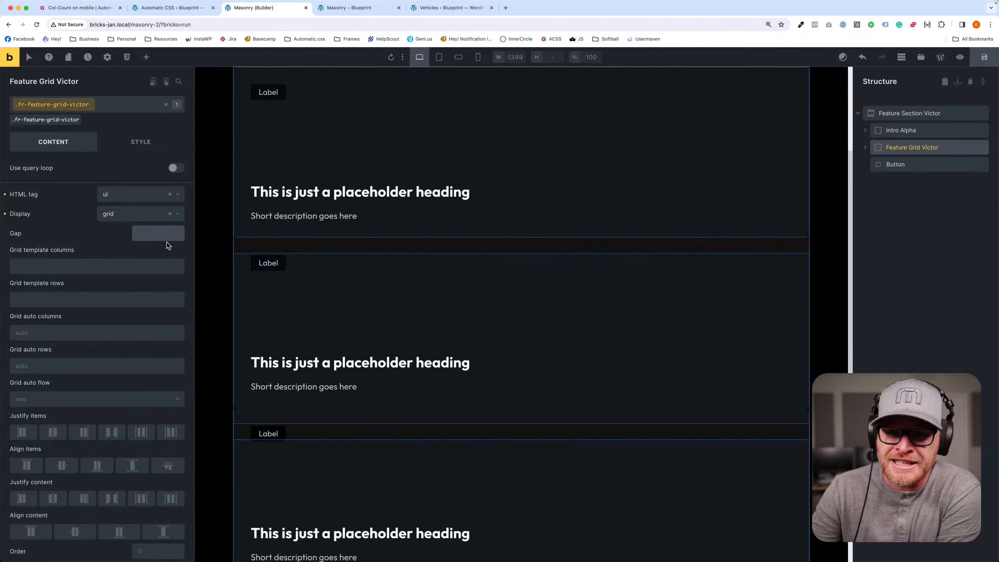
left_click(351, 243)
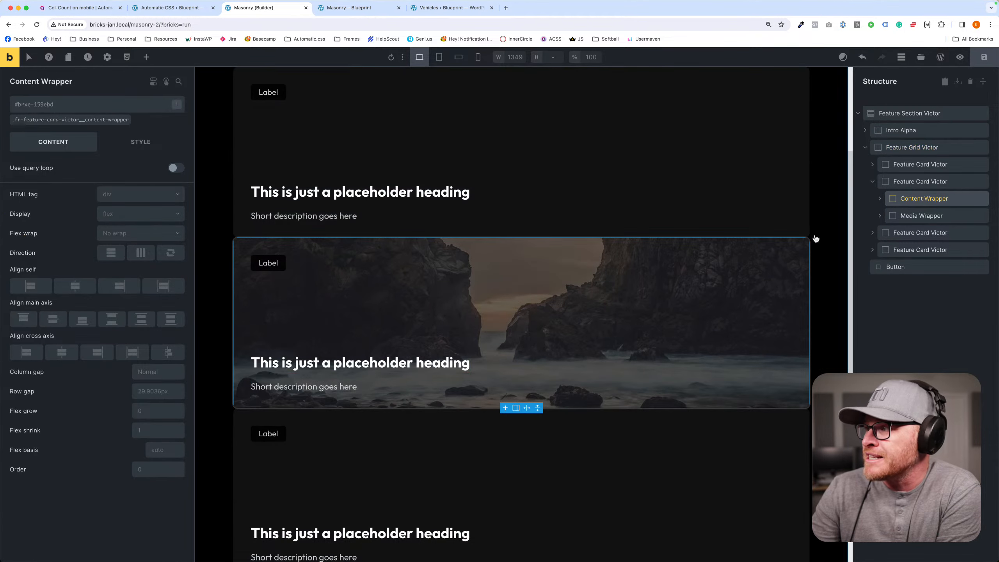
left_click(908, 147)
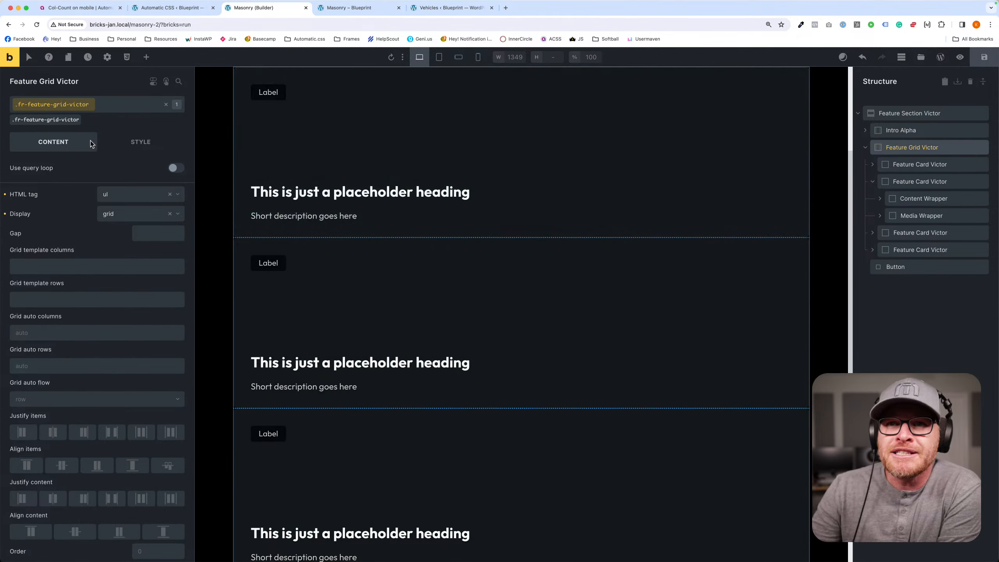
left_click(149, 237)
type("--grid")
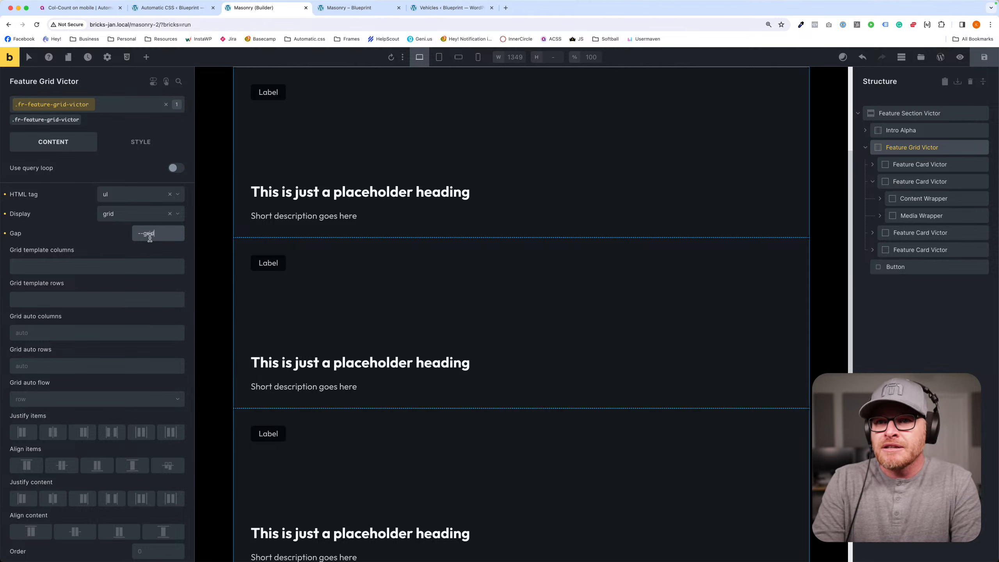
type("-gap")
key("Return")
- Set the feature grid's template columns to var(--grid-4) and check the layout at the tablet portrait breakpoint
left_click(137, 270)
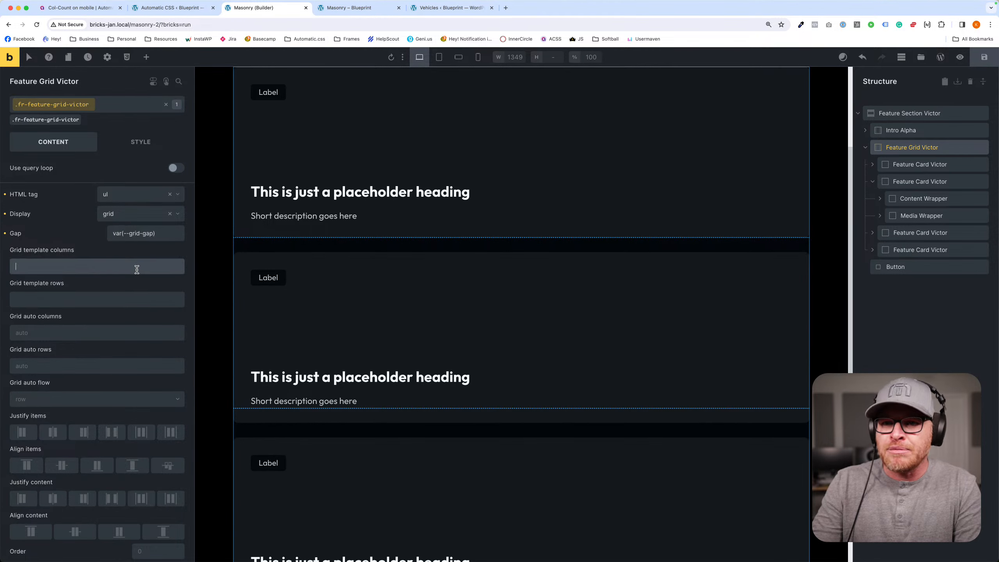
type("--grid-4")
key("Return")
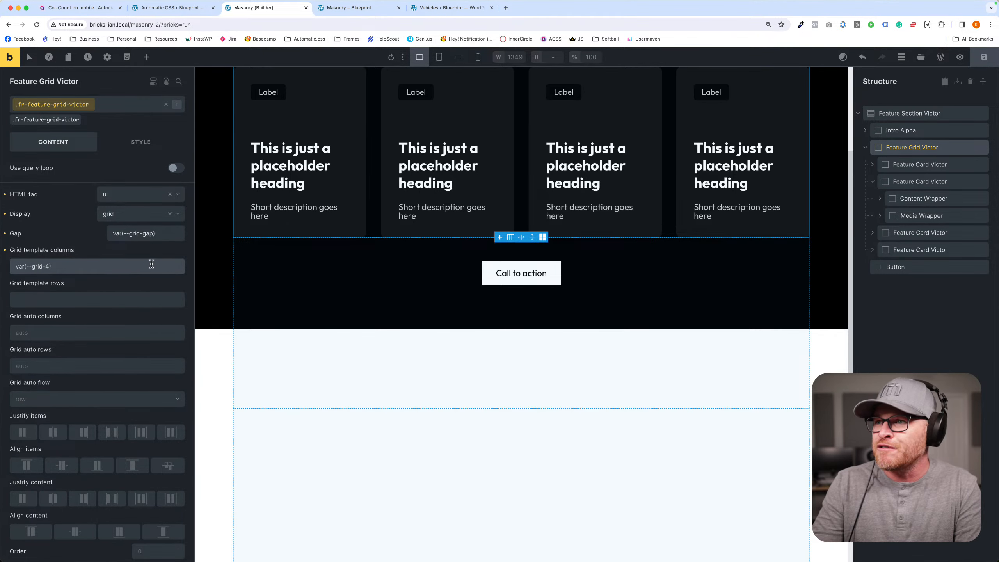
scroll(465, 309, "up", 2)
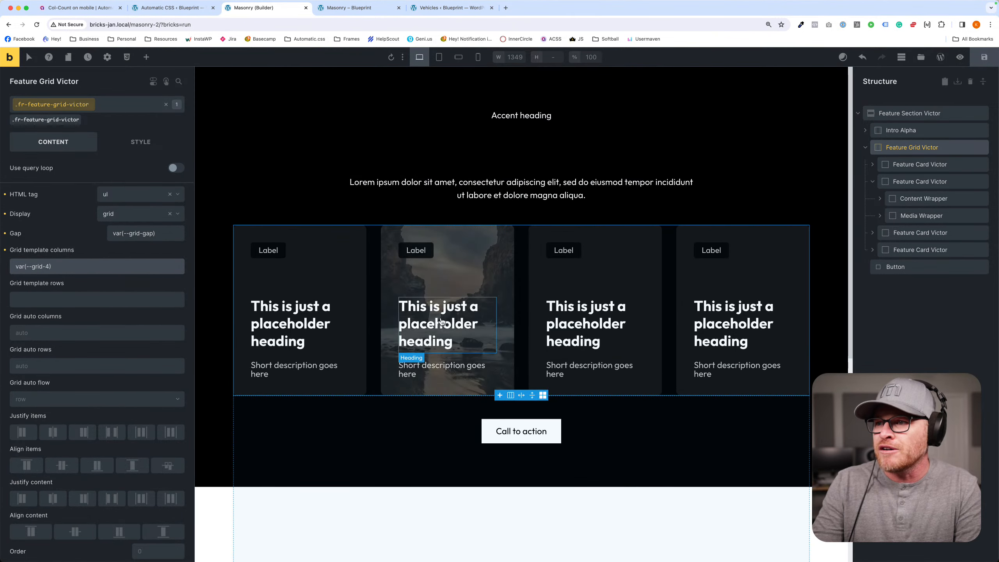
left_click(438, 57)
left_click(419, 57)
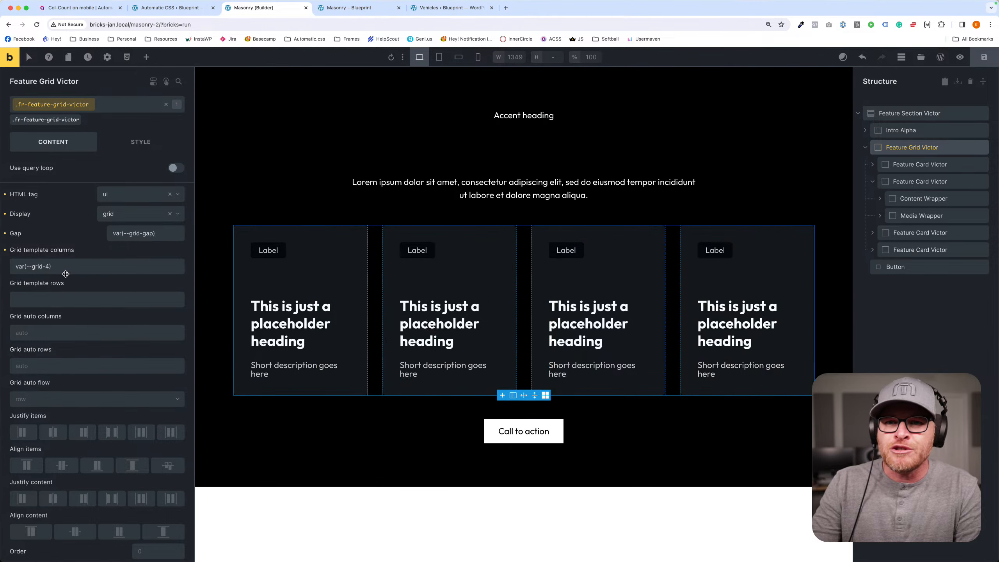
- Change the feature grid's template columns to var(--grid-auto-4), save, and check the layout at the tablet and mobile breakpoints
left_click(48, 268)
key("BackSpace")
type("-")
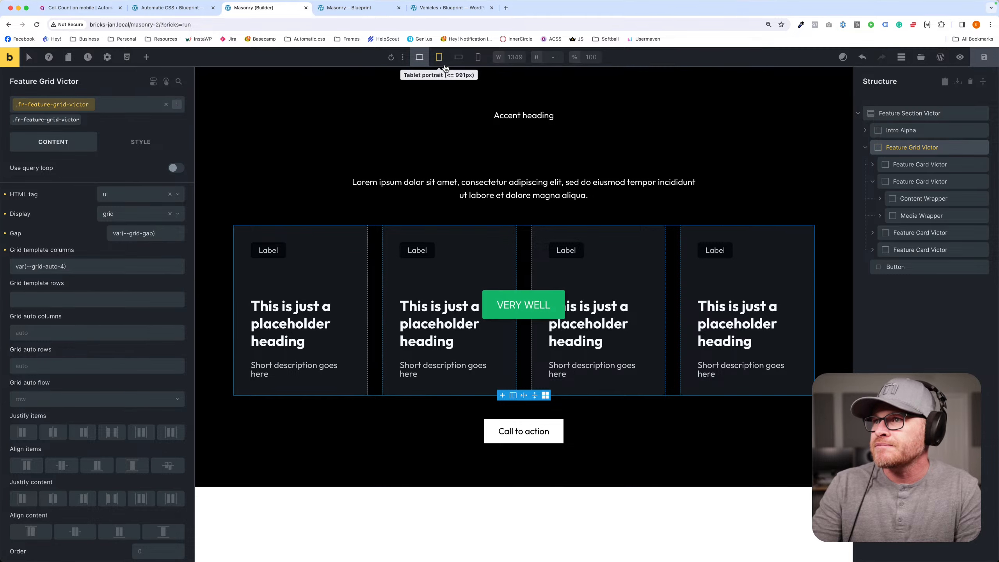
left_click(438, 57)
left_click(478, 56)
left_click(427, 63)
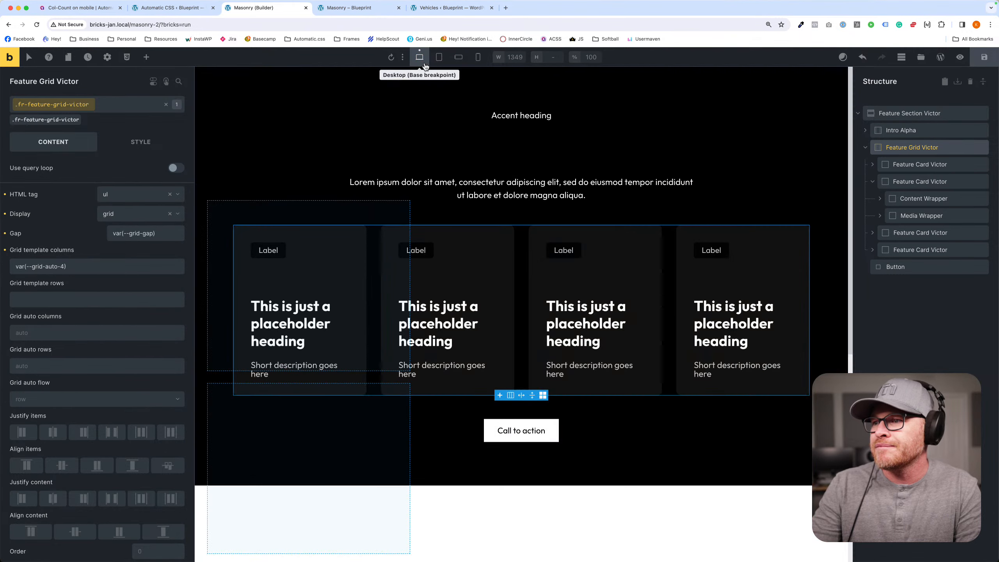
- Set the section heading's text color to white on its .fr-intro-alpha__heading class and save the page
left_click(614, 158)
left_click(59, 120)
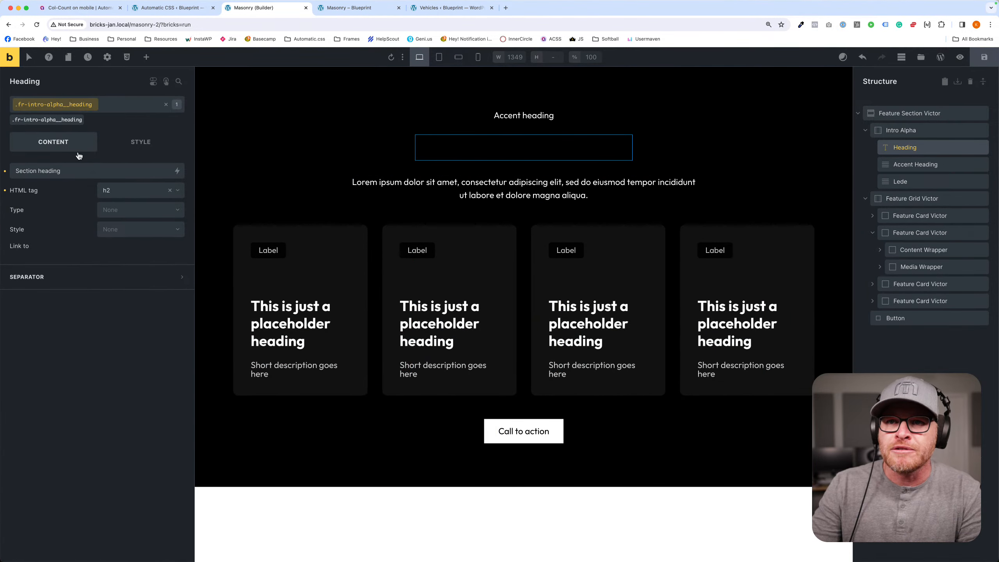
left_click(140, 146)
left_click(178, 221)
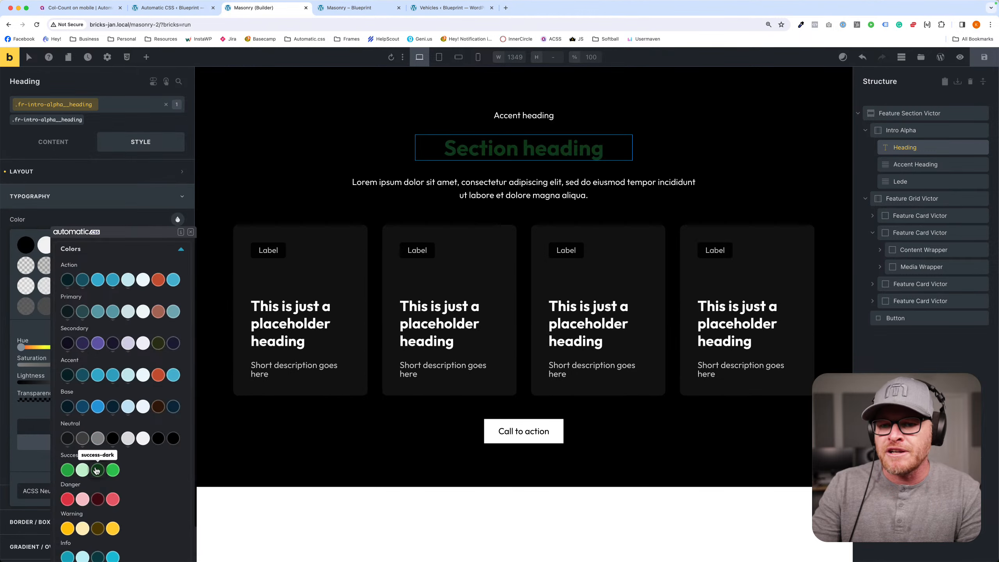
left_click(53, 440)
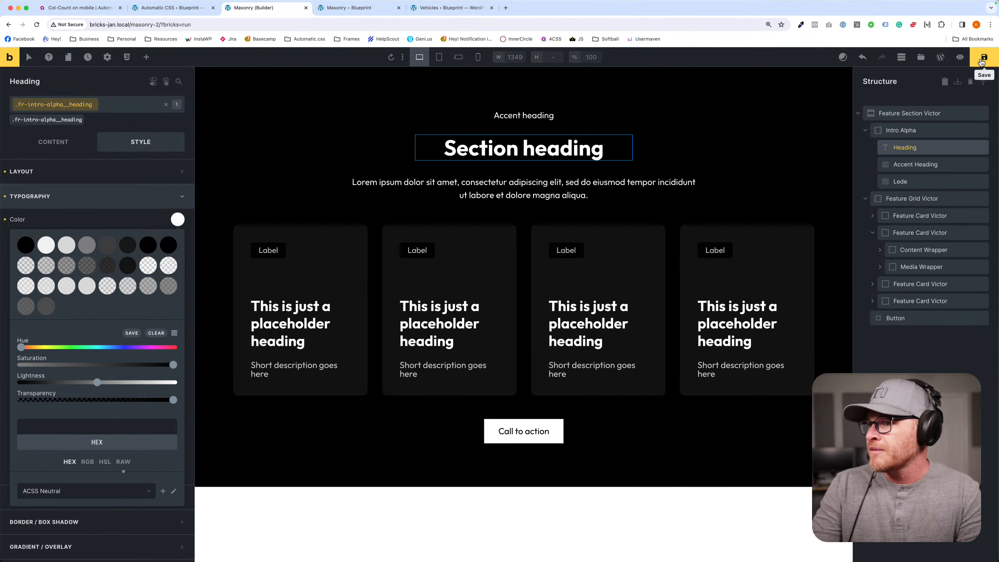
- Delete the extra Feature Card Victor elements, keeping only the first card in the feature grid
left_click(248, 313)
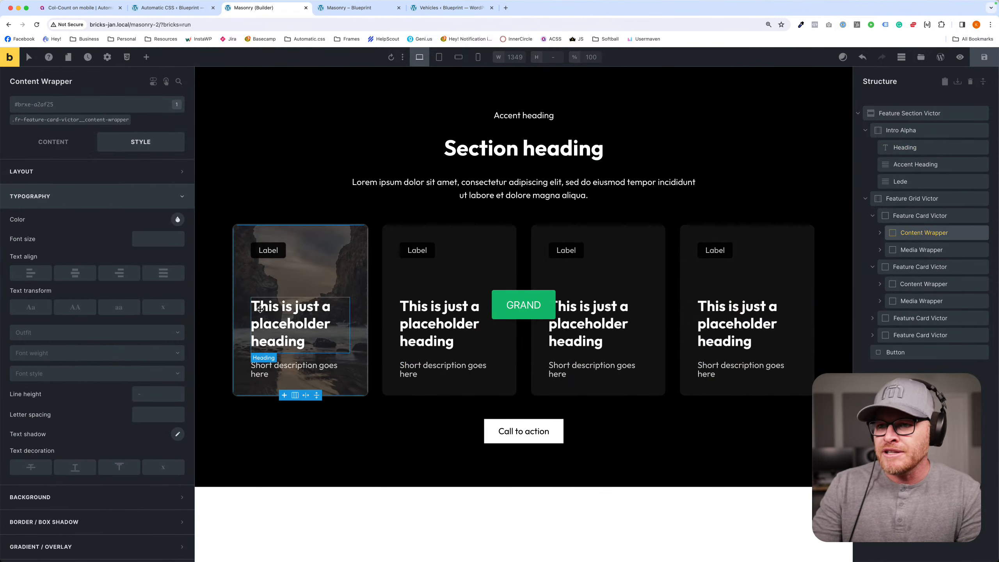
left_click(252, 315)
left_click(53, 142)
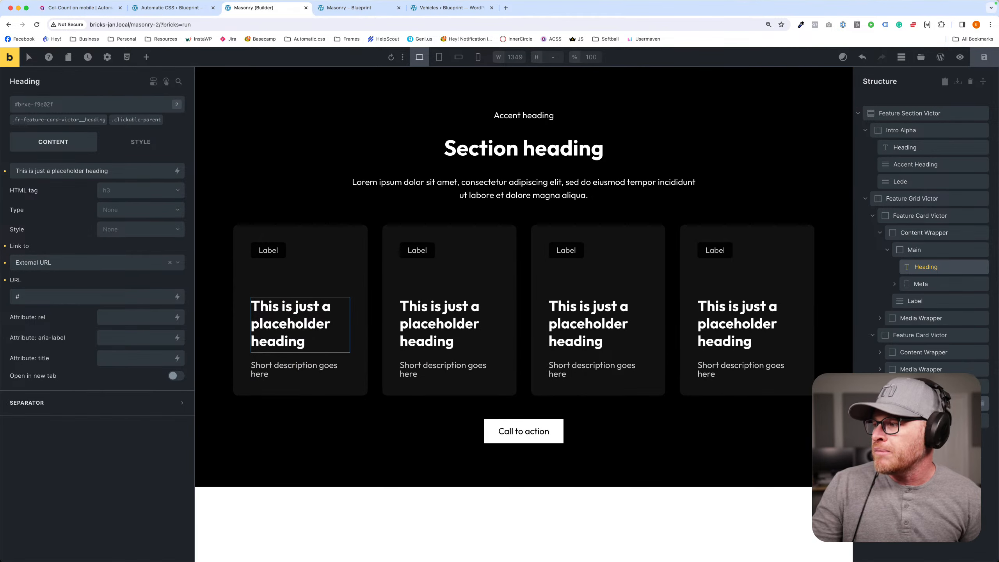
left_click(982, 386)
left_click(983, 387)
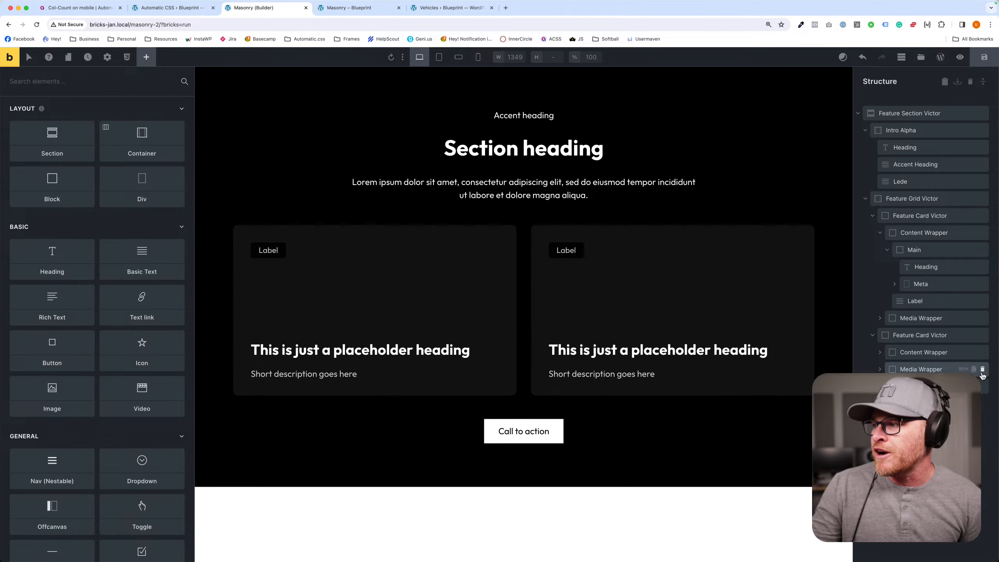
left_click(982, 335)
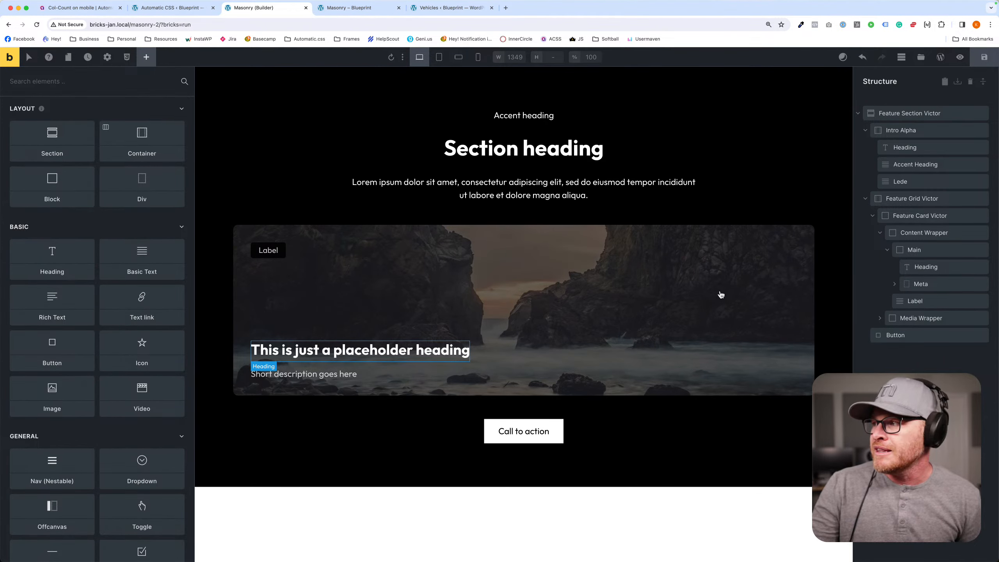
- Enable the query loop on the remaining Feature Card Victor, set its post type to Vehicles and review the other query options
left_click(903, 216)
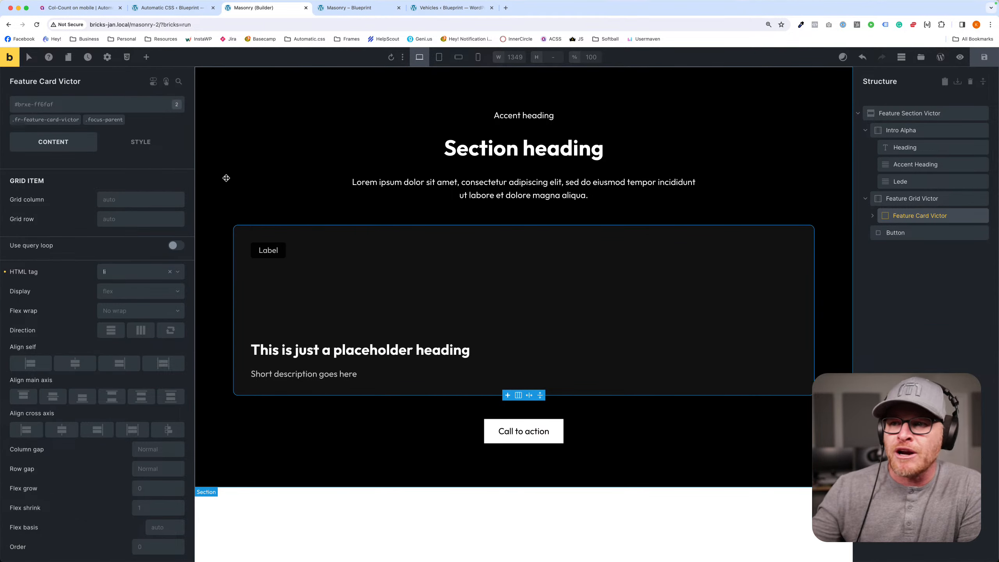
left_click(176, 245)
left_click(178, 261)
left_click(139, 328)
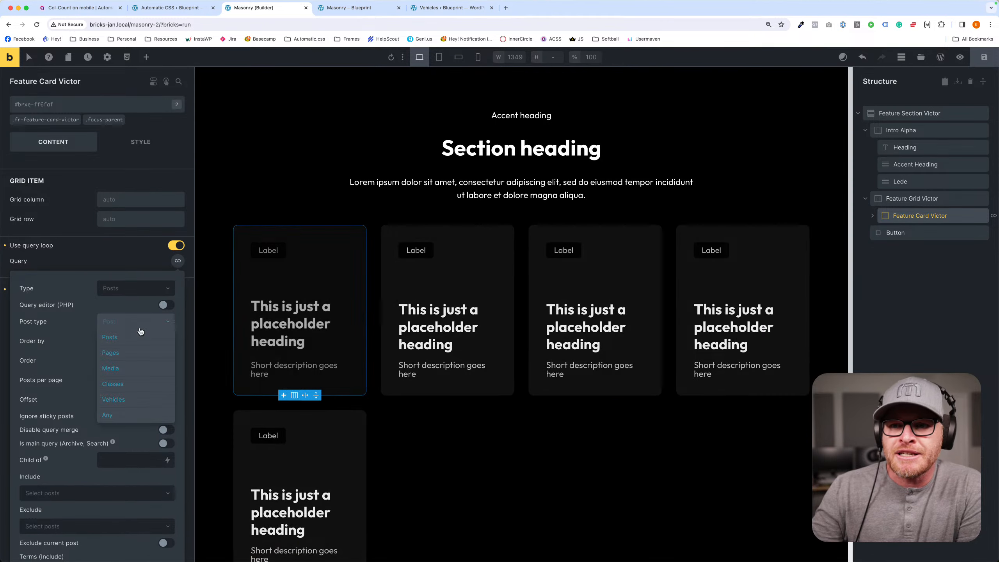
left_click(133, 398)
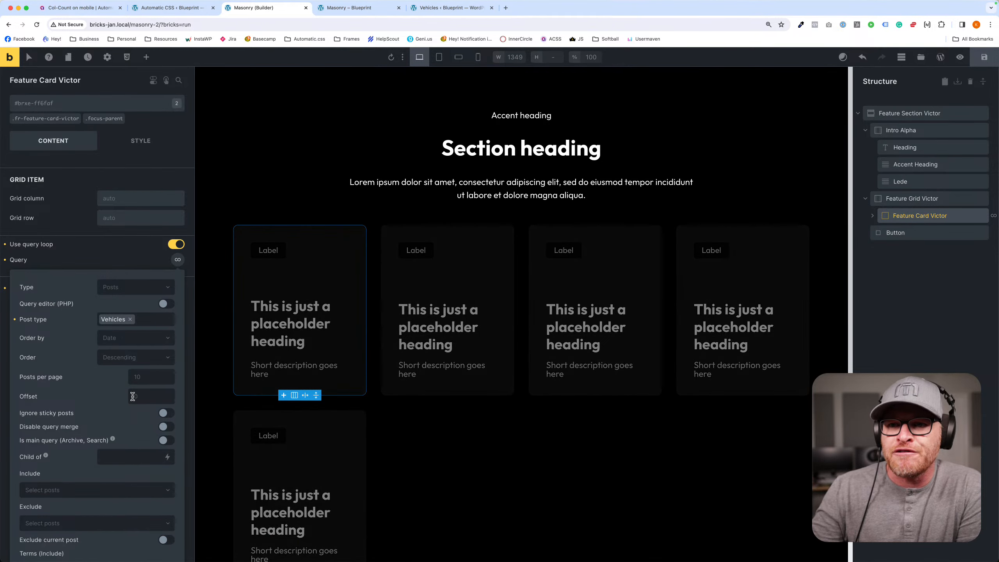
scroll(491, 393, "down", 3)
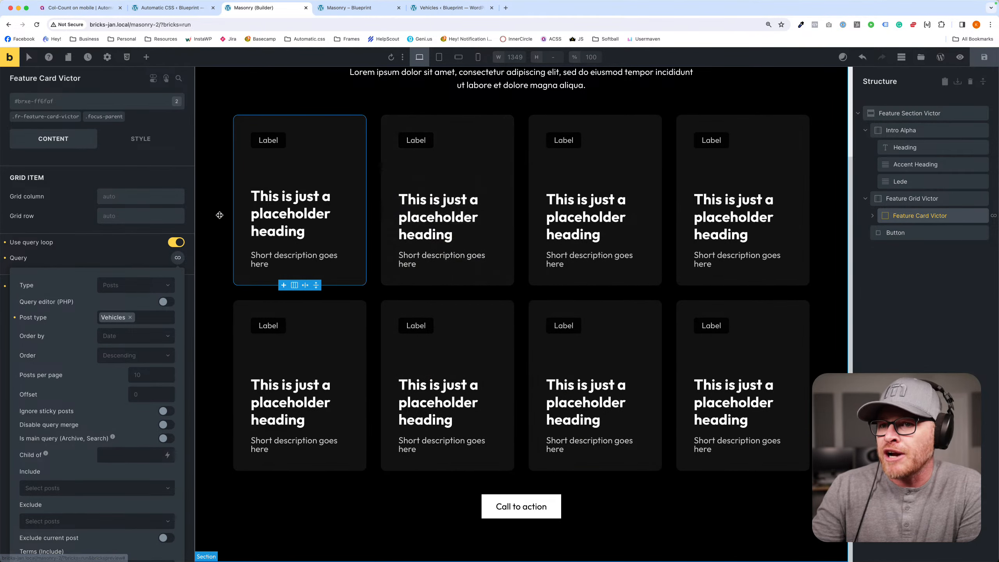
scroll(124, 410, "down", 5)
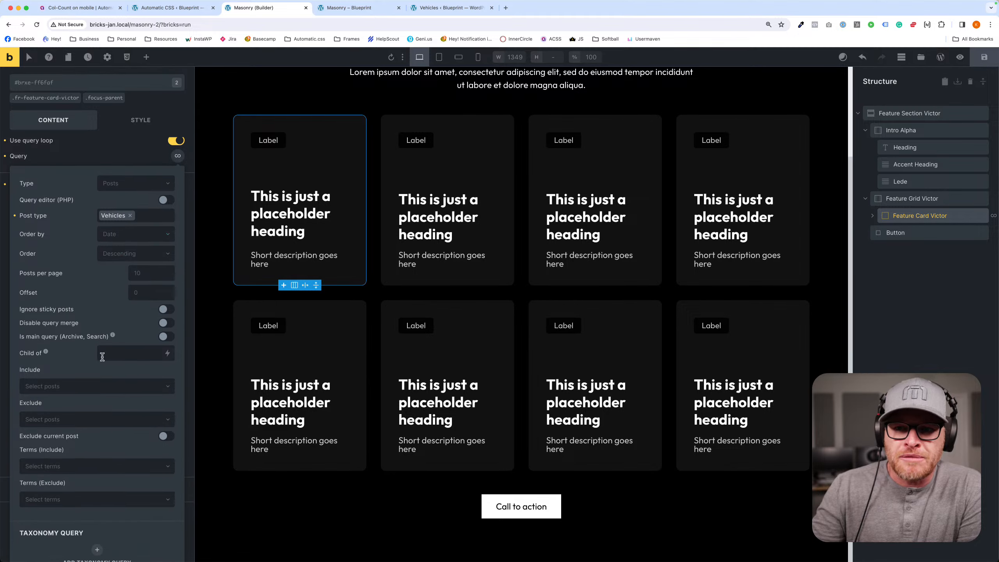
left_click(114, 247)
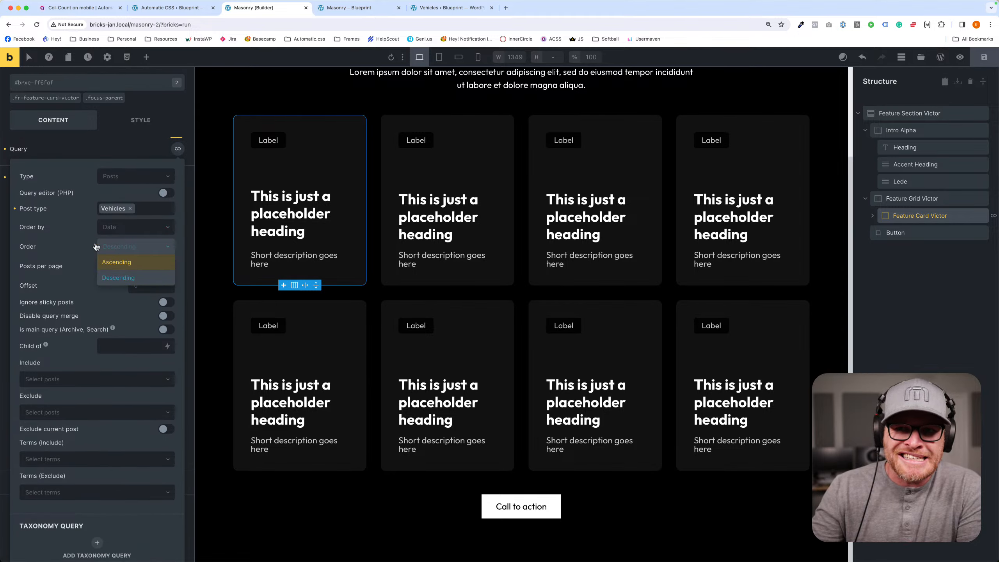
left_click(95, 148)
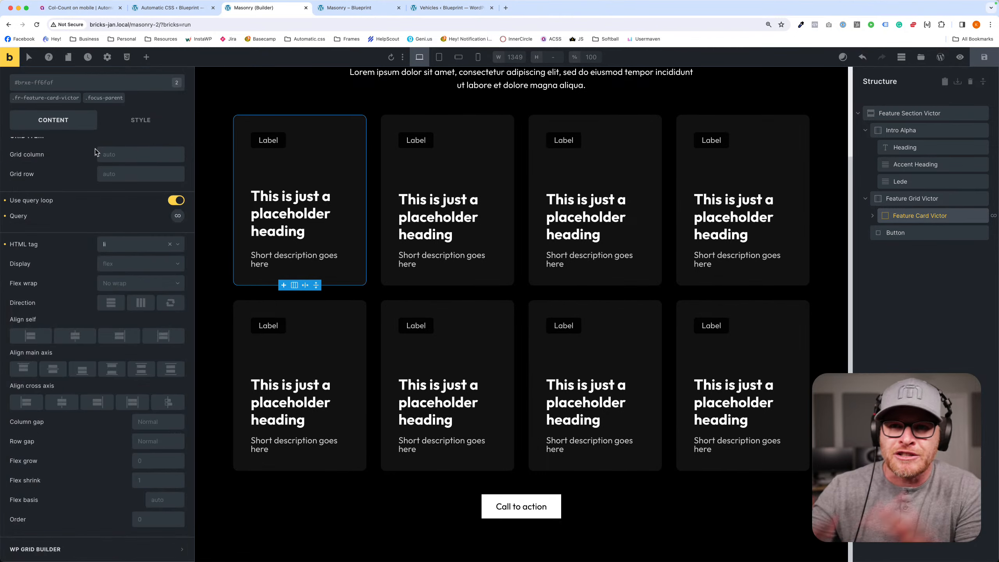
- Replace the card heading's placeholder text with the dynamic {post_title} tag
left_click(287, 212)
triple_click(118, 171)
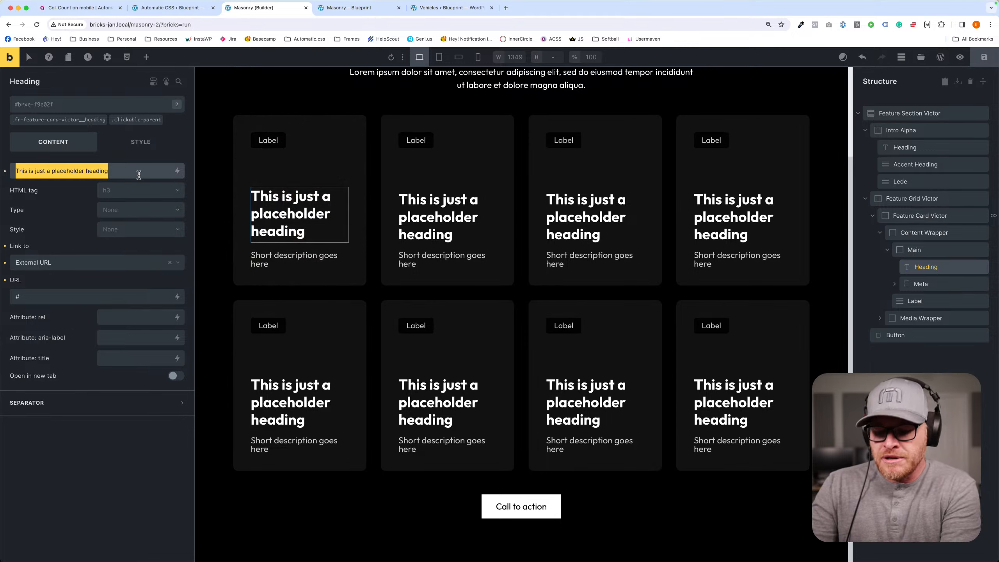
key("BackSpace")
left_click(177, 170)
left_click(63, 218)
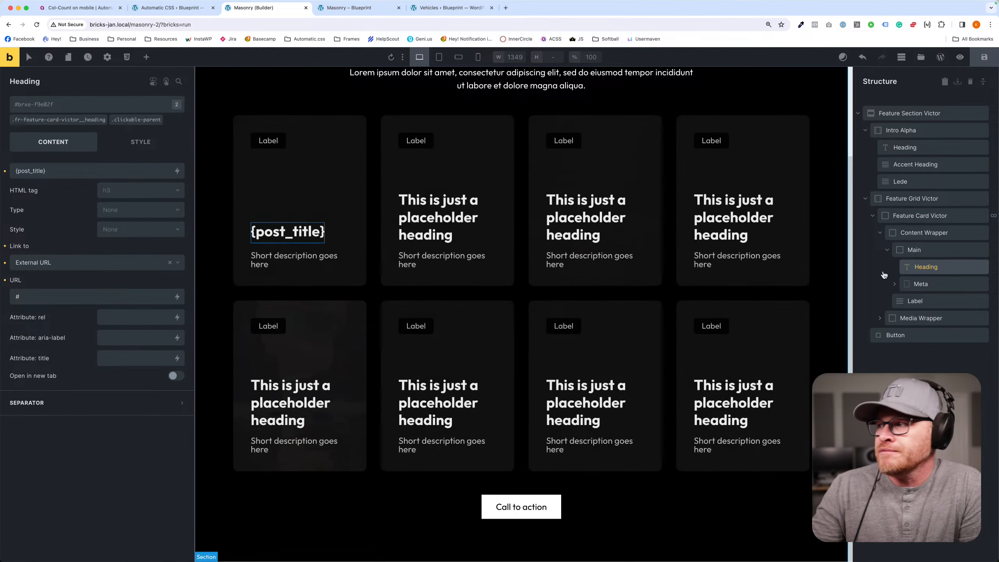
- Replace the placeholder image of the card's Media element with the dynamic {featured_image} tag
left_click(887, 320)
left_click(915, 334)
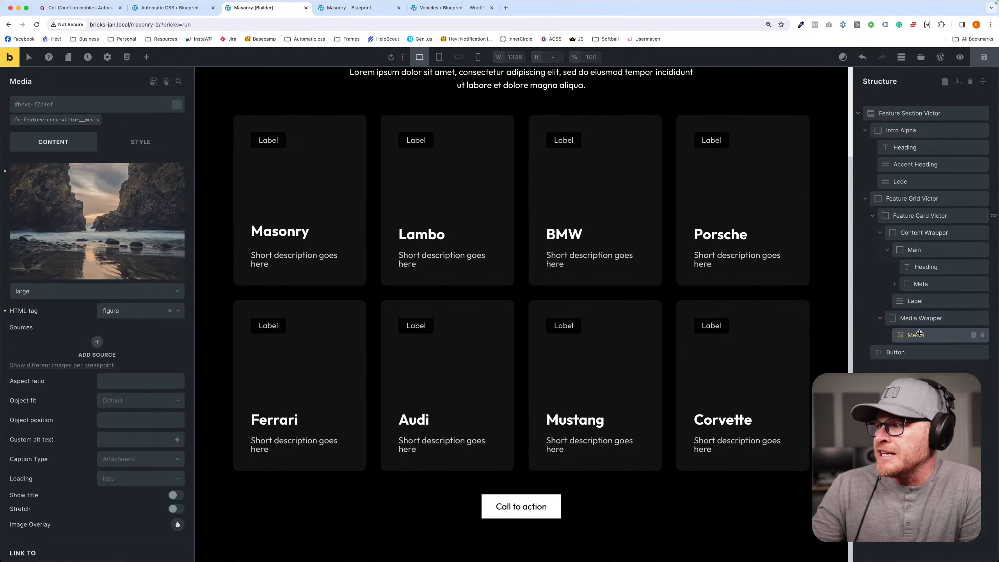
left_click(178, 170)
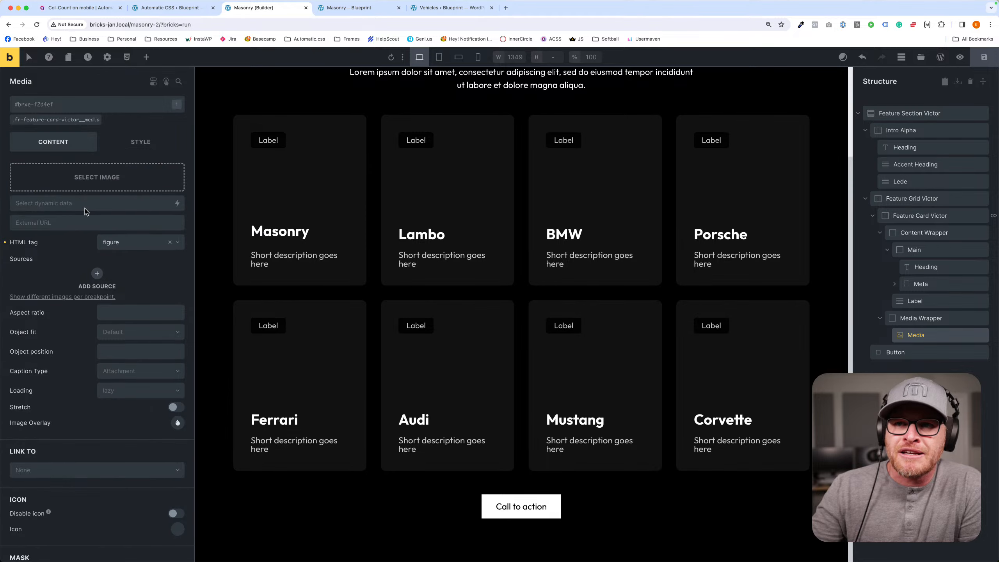
left_click(177, 203)
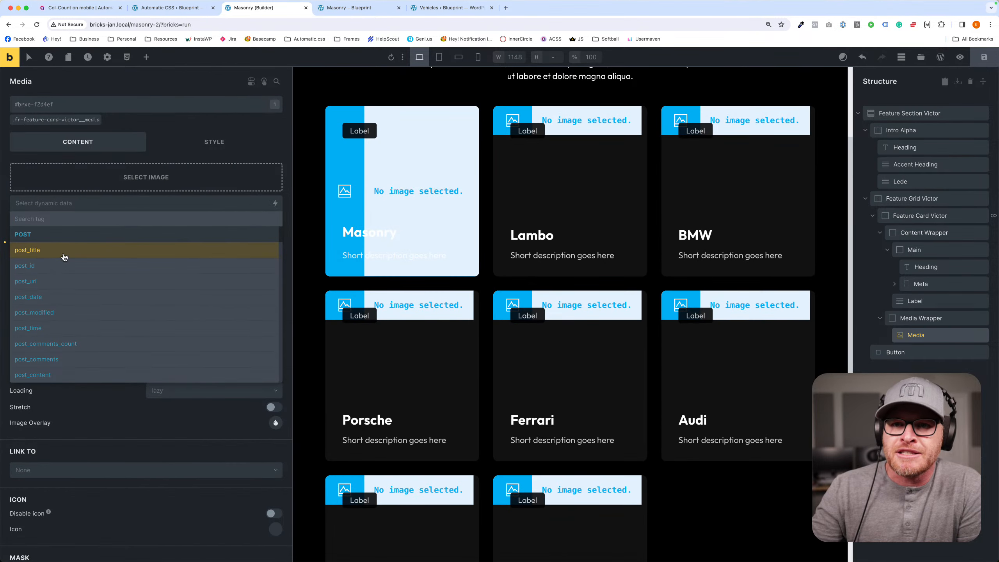
type("feat")
left_click(76, 250)
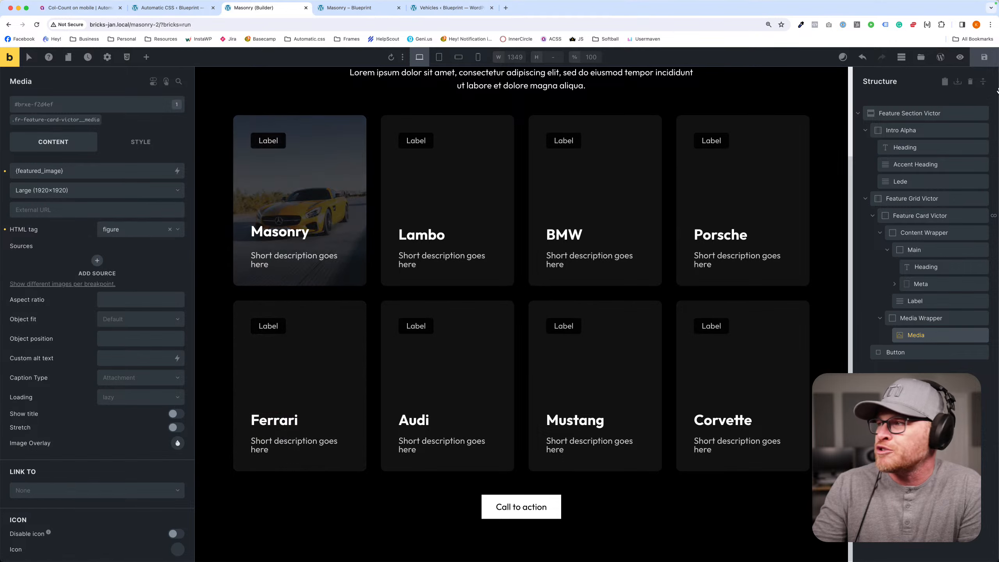
- Reload the Masonry page on the front end and examine the vehicle cards
left_click(385, 7)
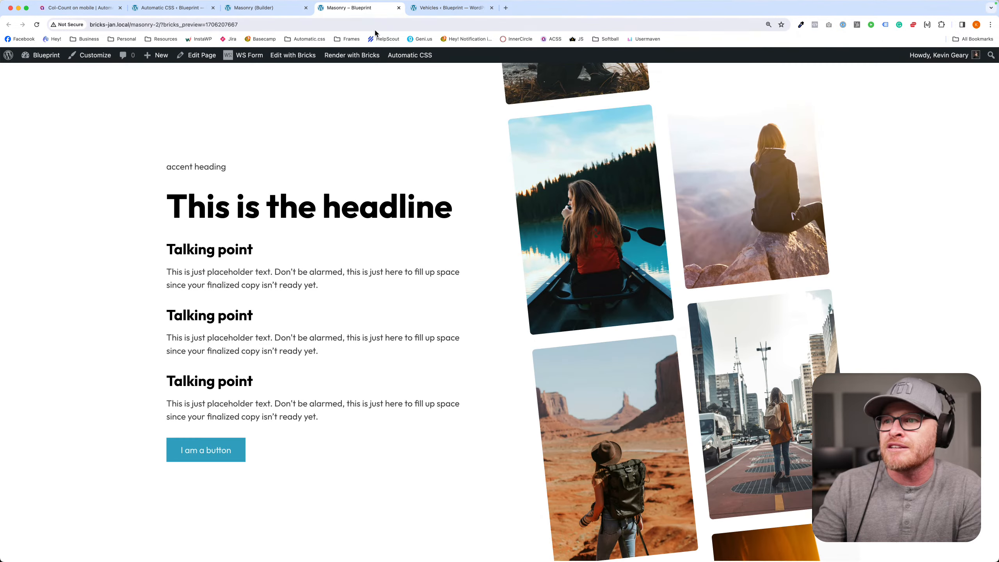
key("super+r")
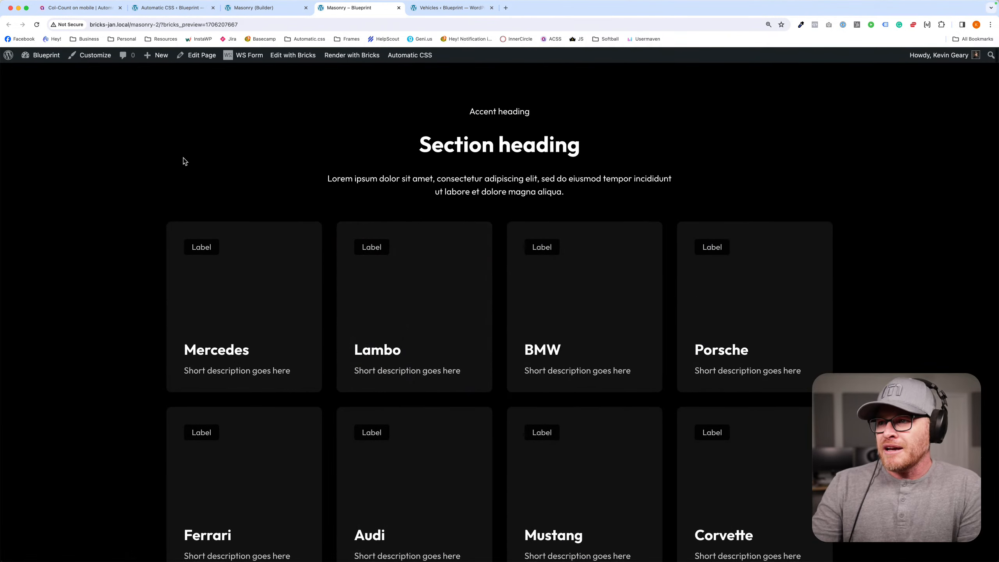
scroll(184, 158, "down", 3)
scroll(183, 158, "up", 3)
scroll(183, 158, "down", 3)
scroll(184, 158, "up", 3)
- Return to the Masonry builder tab and change the section heading text to "Our Vehicles"
left_click(260, 8)
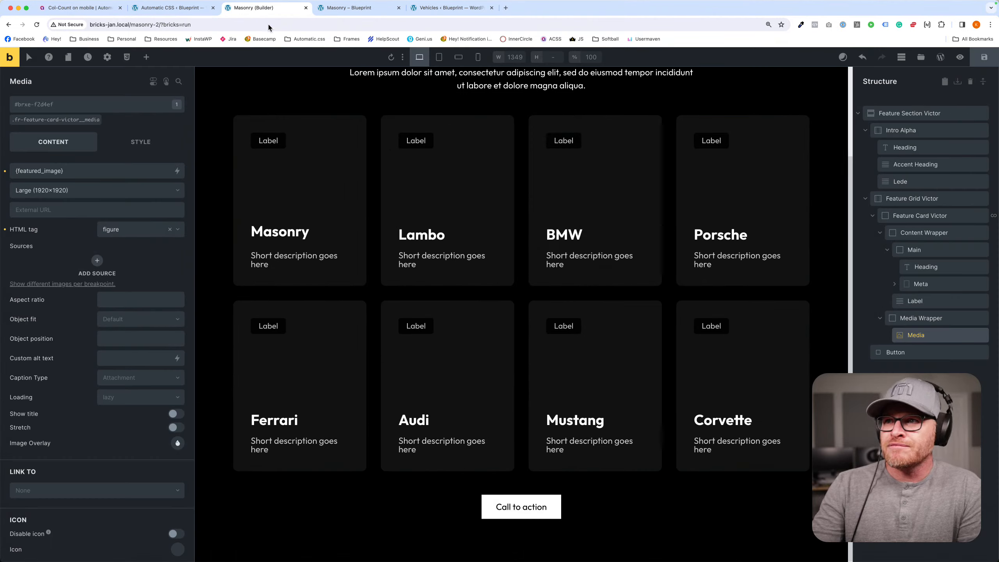
scroll(299, 166, "up", 3)
double_click(519, 155)
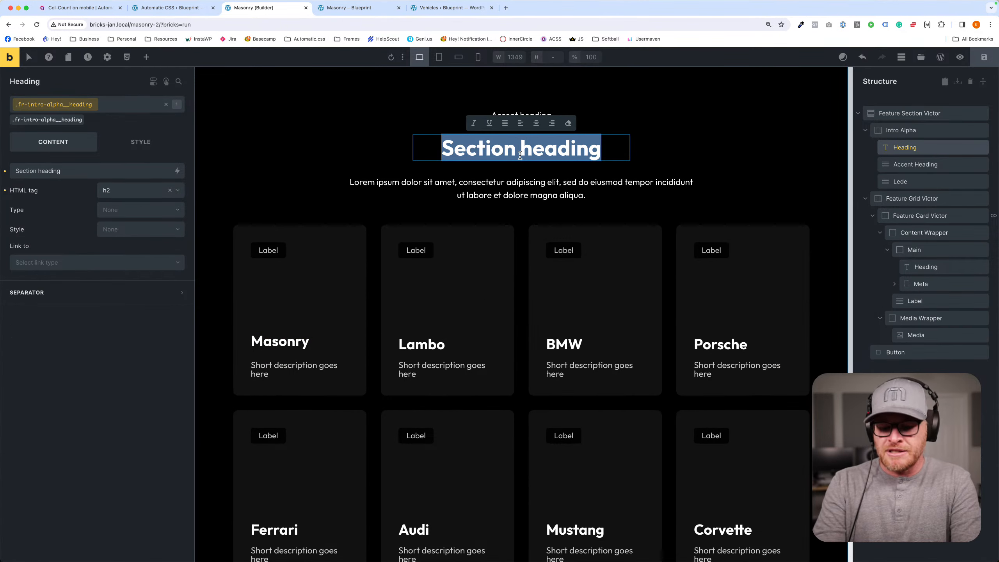
type("Our Vehicles")
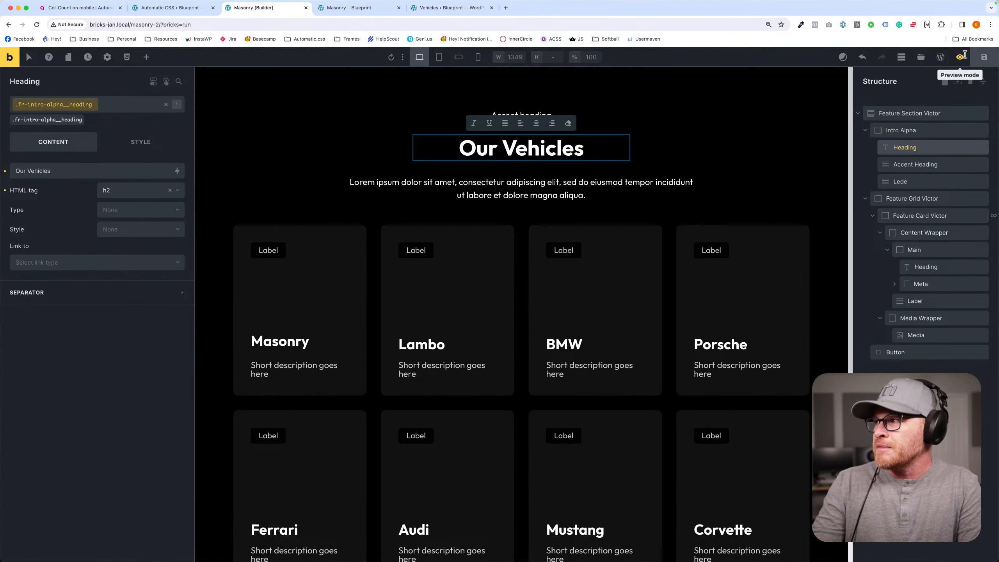
- Save the page, reload the Masonry page on the front end and review the updated section heading and vehicle cards
left_click(984, 57)
left_click(352, 9)
key("super+r")
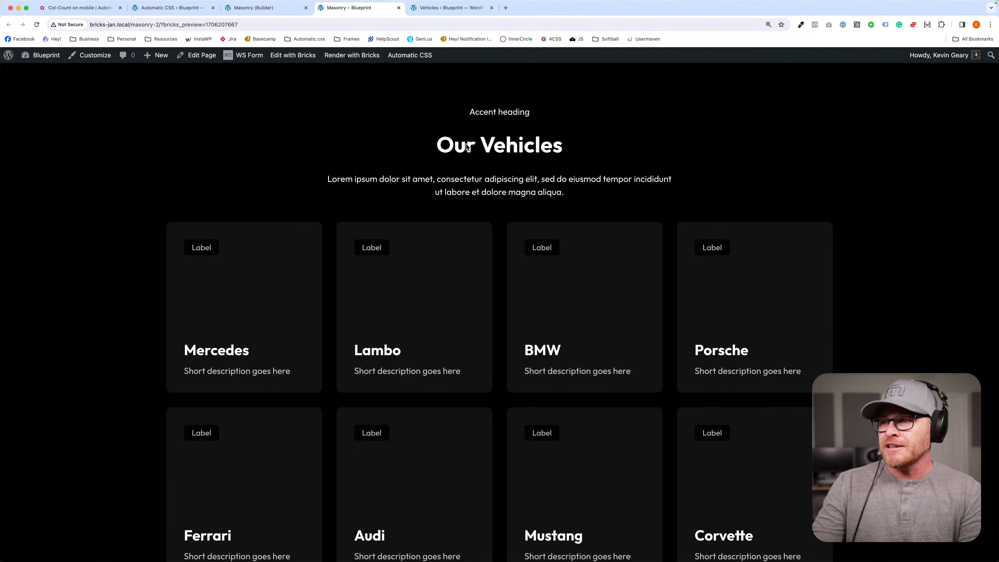
scroll(125, 169, "down", 3)
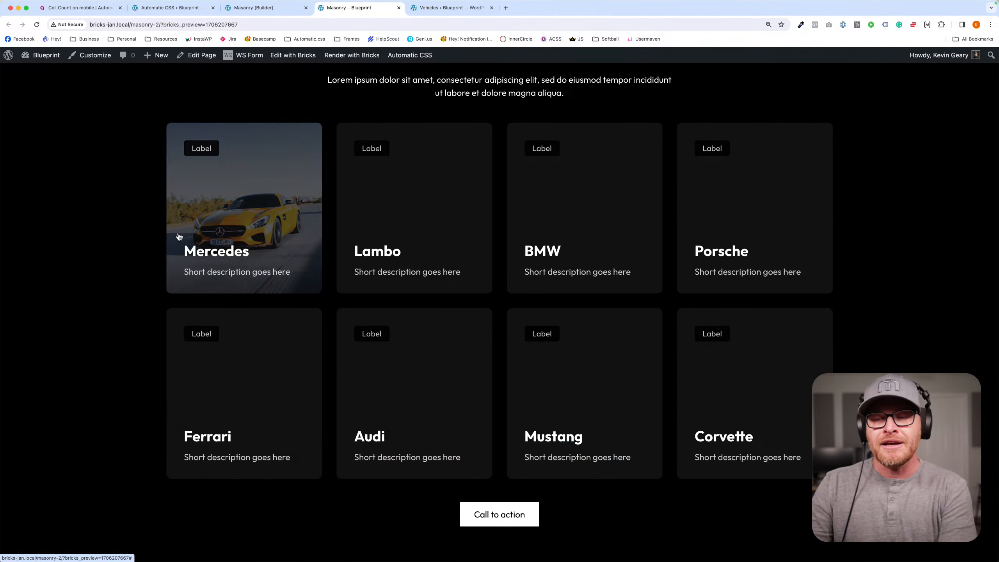
left_click(250, 8)
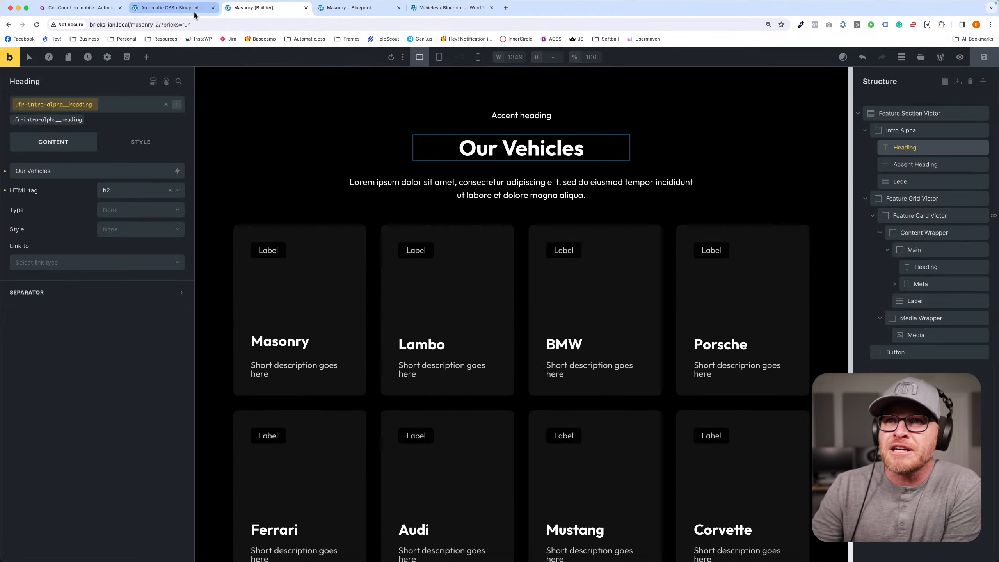
- Open the Mercedes vehicle post in the WordPress admin and examine its Vehicle Description field
left_click(212, 9)
mouse_move(49, 195)
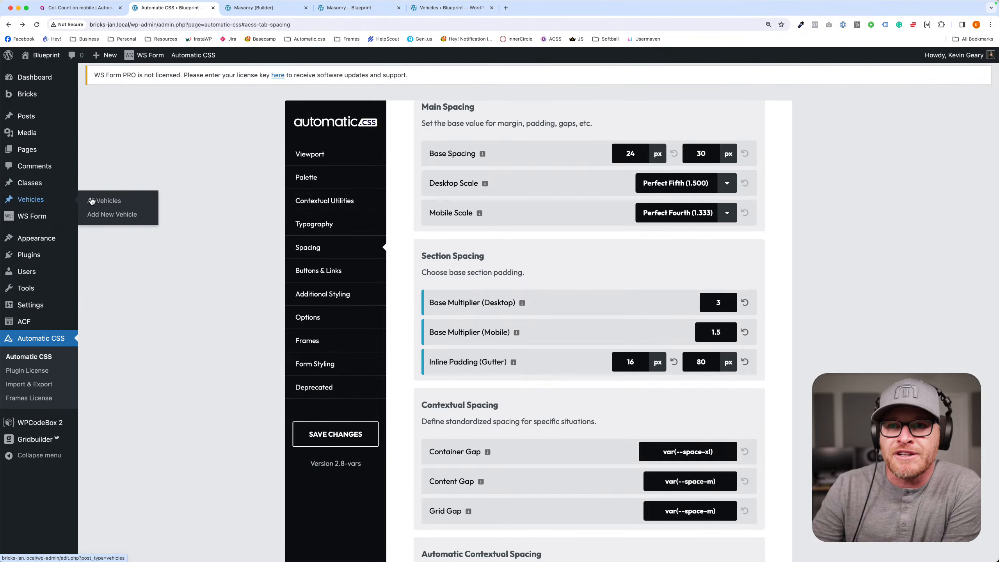
left_click(98, 198)
left_click(136, 154)
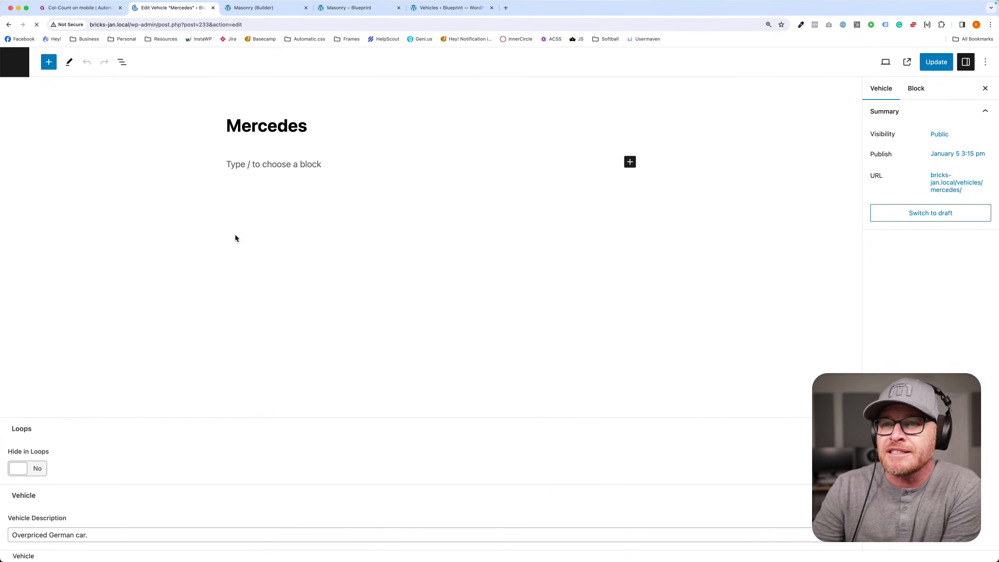
triple_click(114, 537)
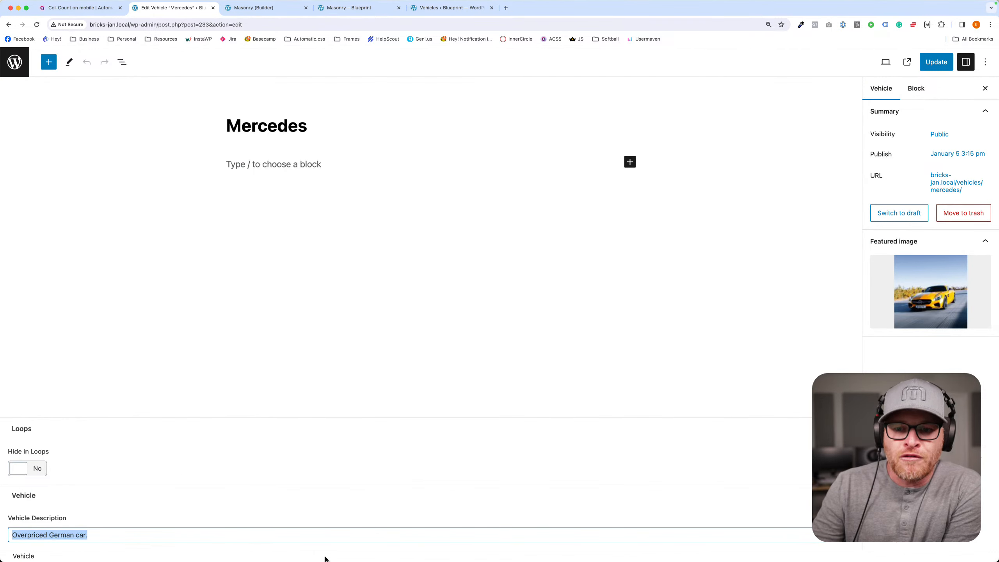
left_click(350, 7)
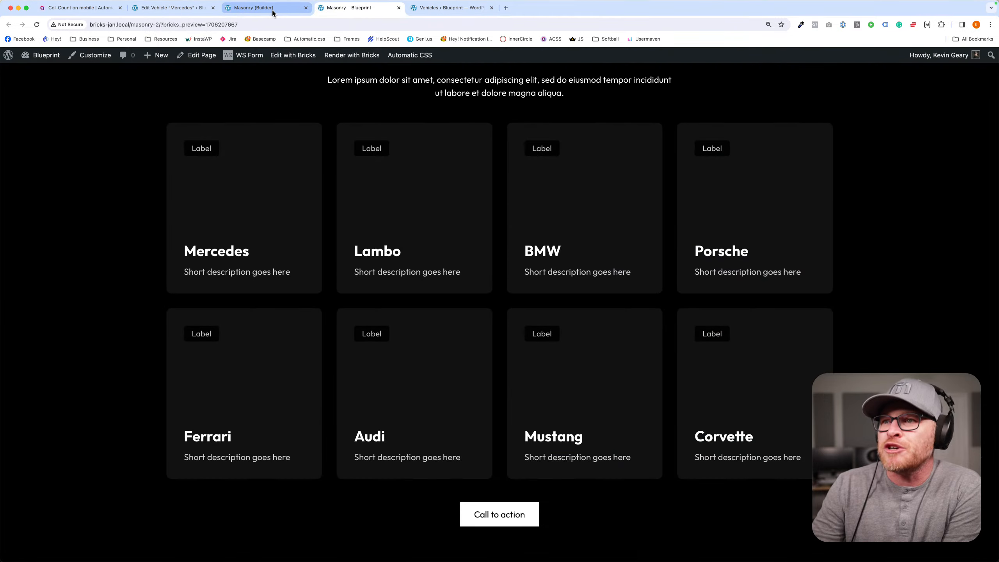
- Return to the Masonry builder and inspect the dynamic tag used in the vehicle card's Heading element
left_click(260, 8)
left_click(268, 356)
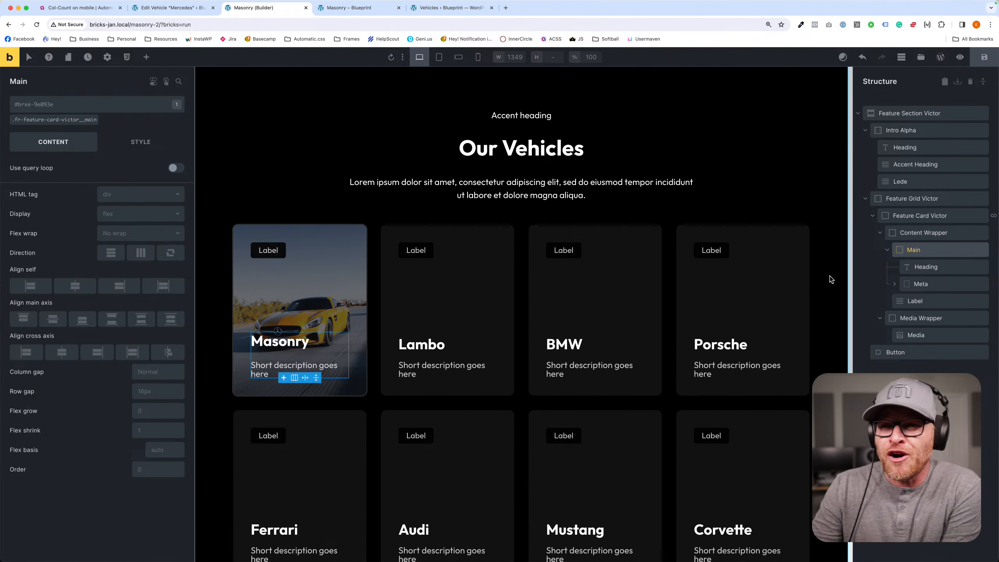
left_click(925, 266)
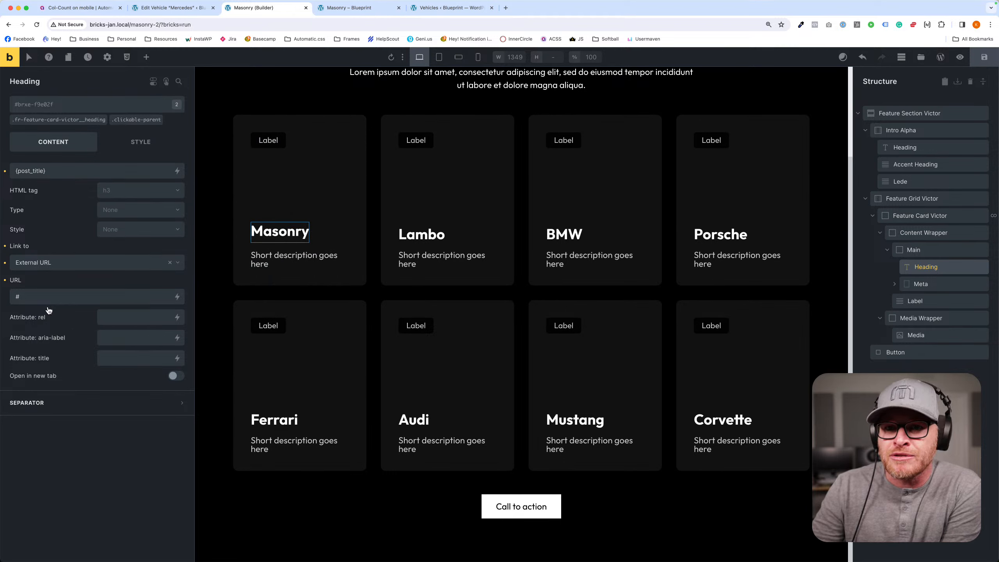
triple_click(90, 170)
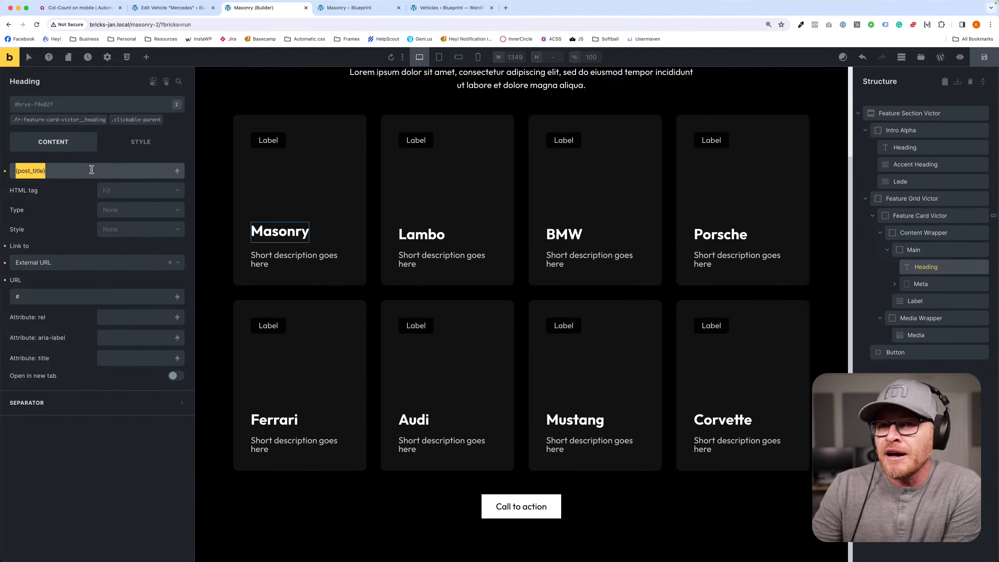
- Replace the card Description's placeholder text with the dynamic {acf_vehicle_description} tag and check the cards on the front end
left_click(286, 260)
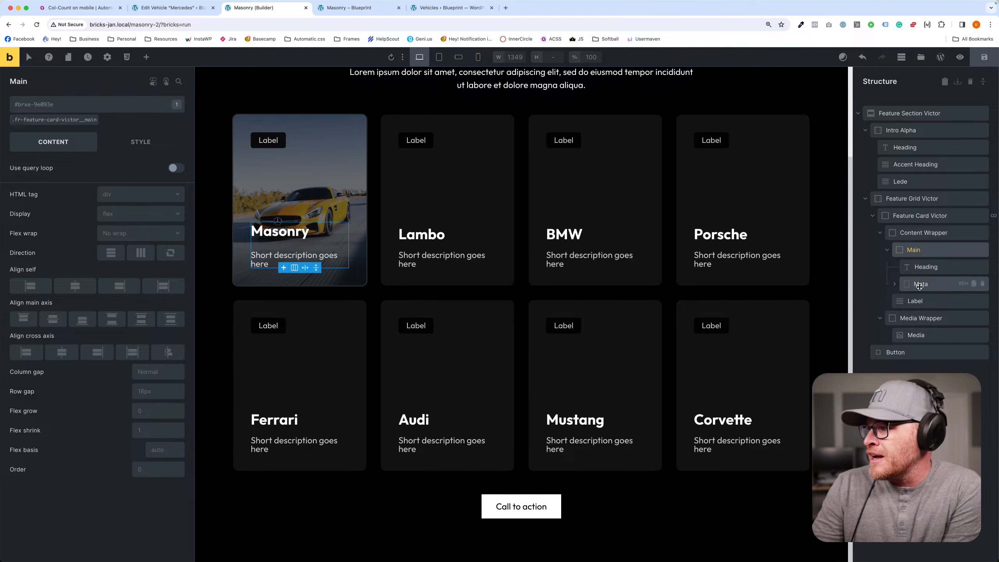
left_click(897, 286)
left_click(937, 300)
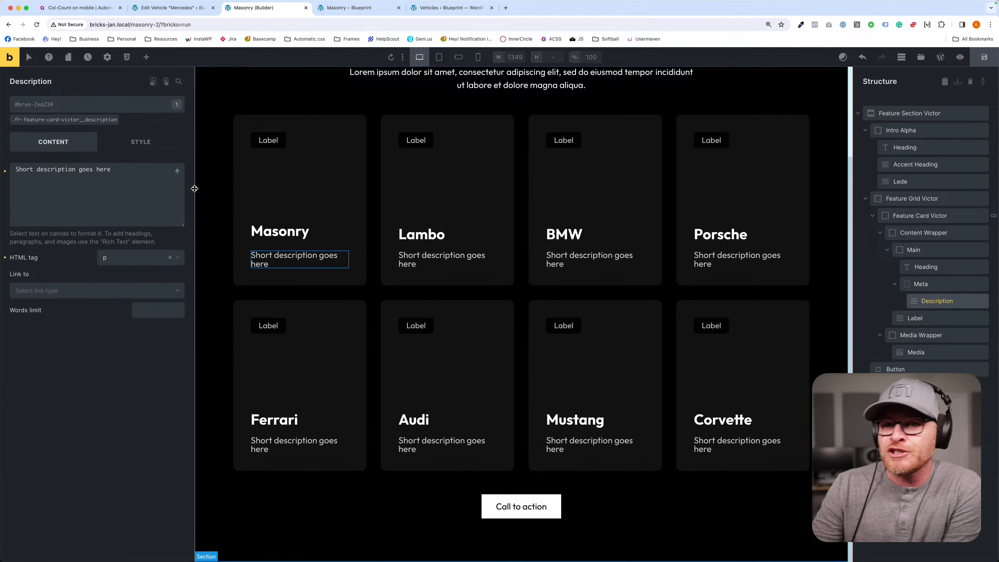
triple_click(136, 184)
key("BackSpace")
left_click(177, 170)
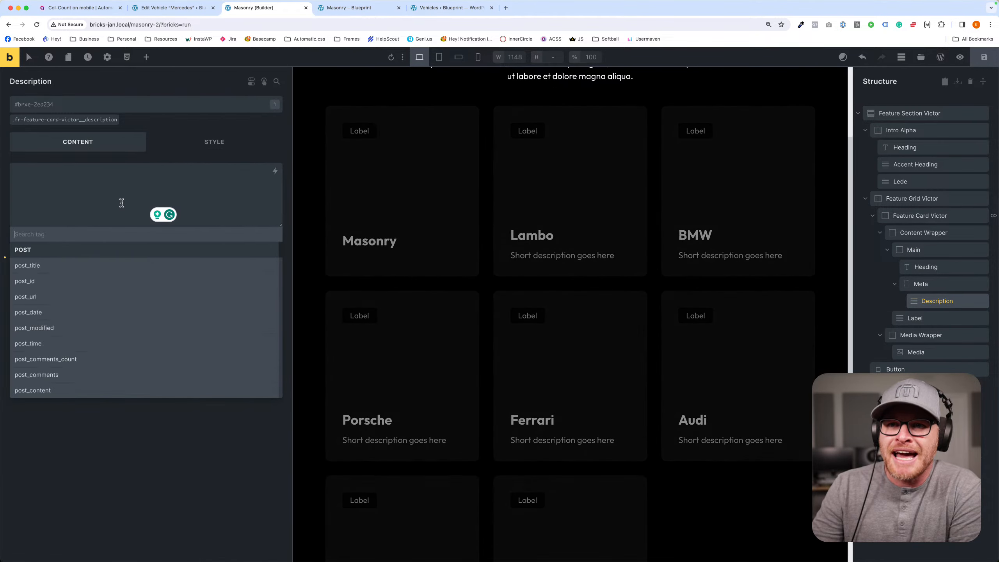
type("descr")
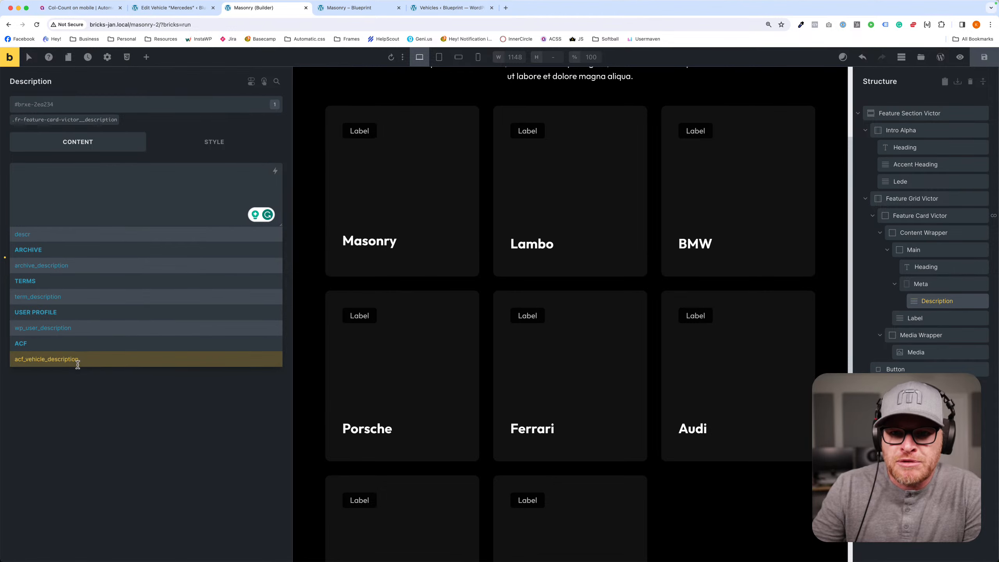
left_click(42, 358)
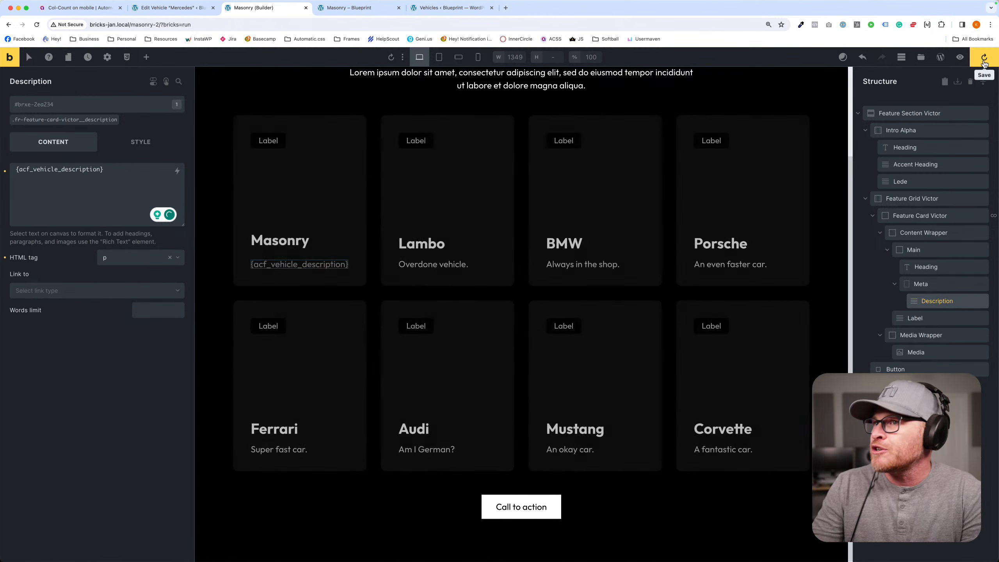
left_click(346, 8)
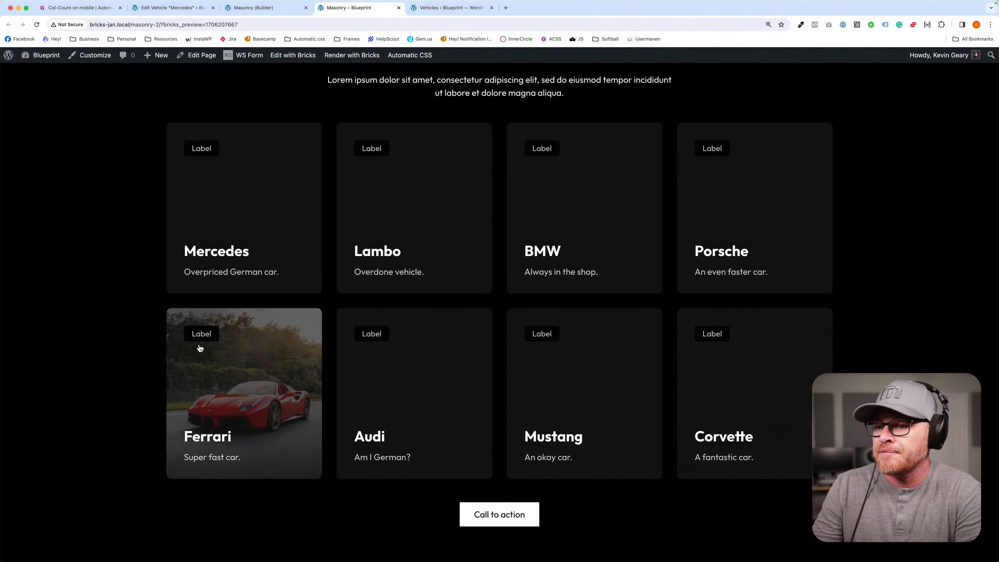
scroll(433, 181, "up", 3)
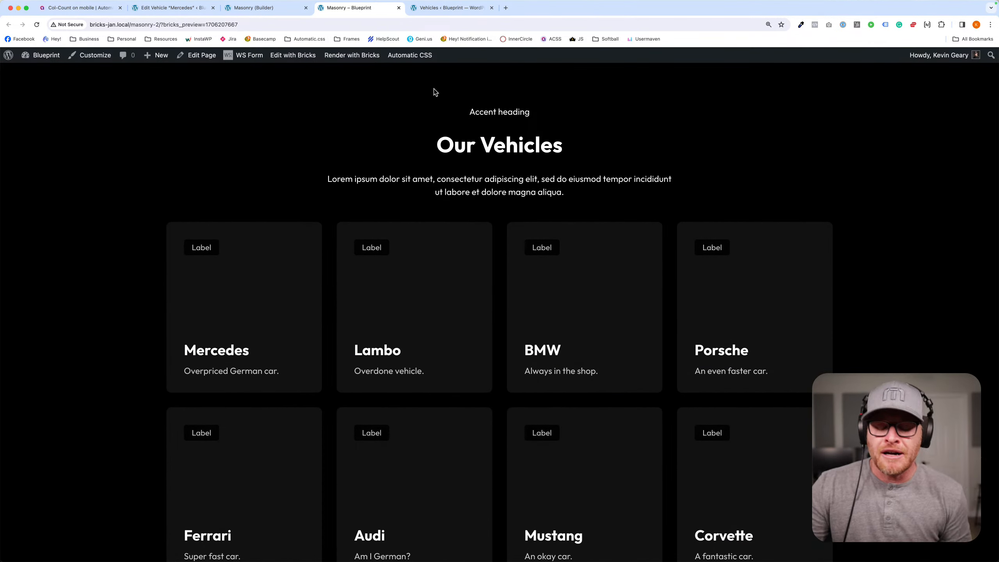
- Open the getframes.io Frames library in a new tab, search for "victor" and open the Feature Section Victor page
key("super+t")
type("getframes.io/dashboard")
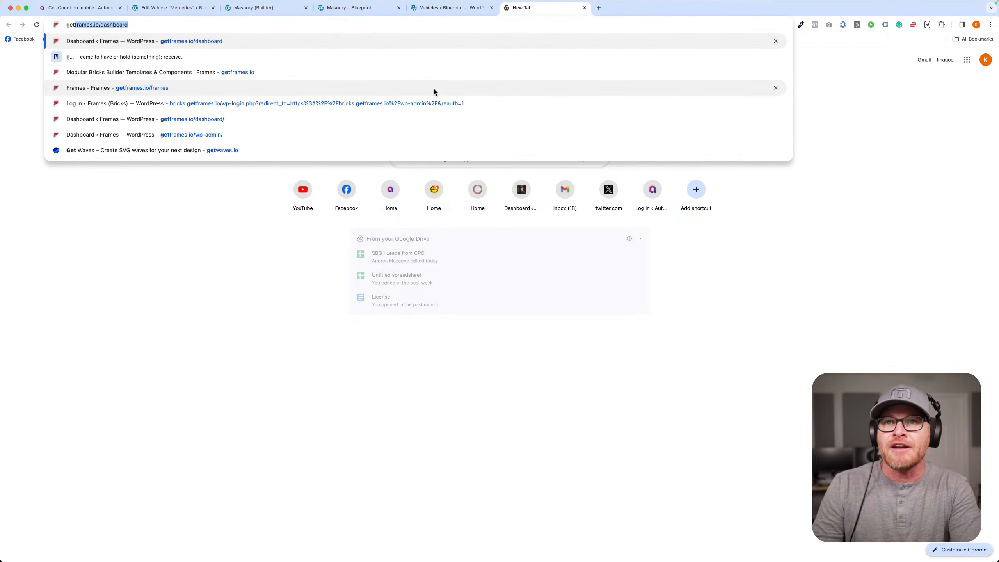
key("BackSpace")
key("BackSpace")
key("BackSpace")
key("BackSpace")
key("BackSpace")
key("BackSpace")
key("BackSpace")
key("BackSpace")
key("BackSpace")
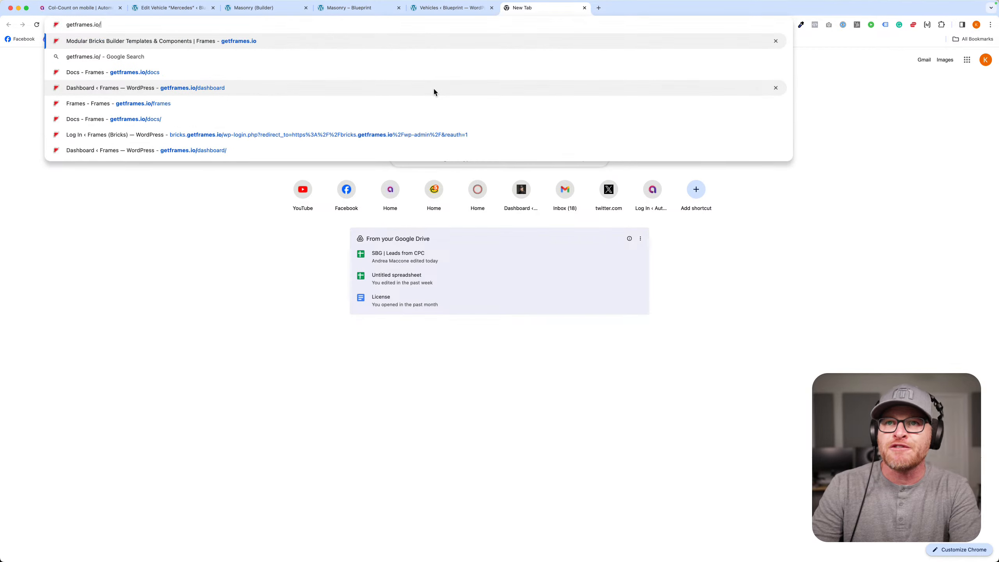
type("fra")
key("Return")
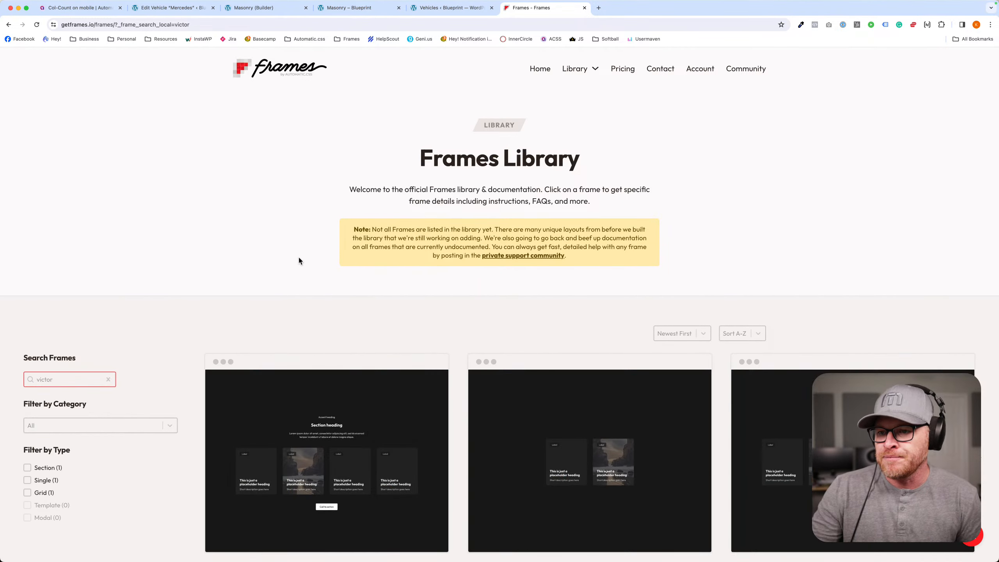
scroll(299, 260, "down", 4)
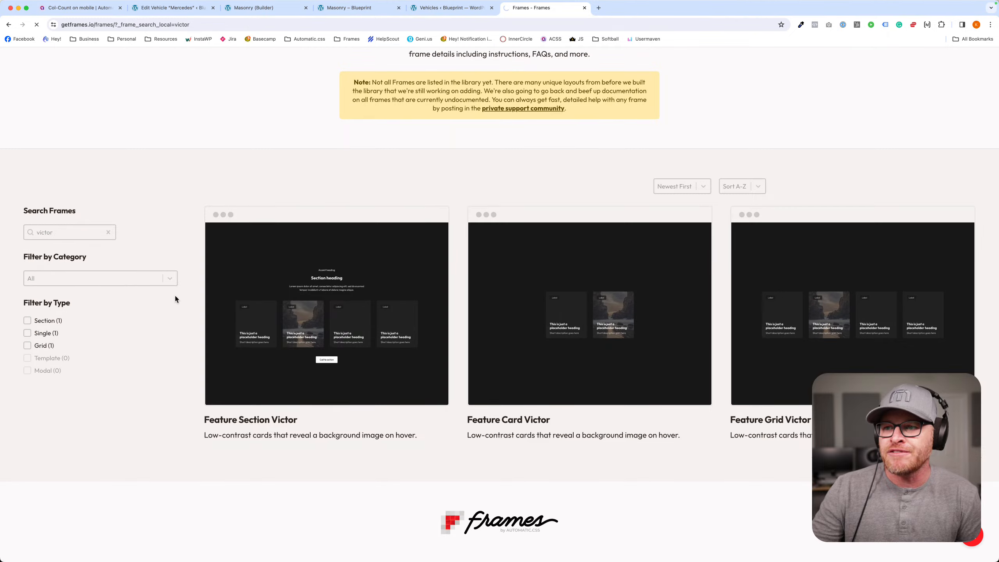
left_click(300, 301)
- Examine the Feature Section Victor documentation, including its overview, query loop compatibility, variables, accessibility notes and related frames
scroll(266, 210, "down", 15)
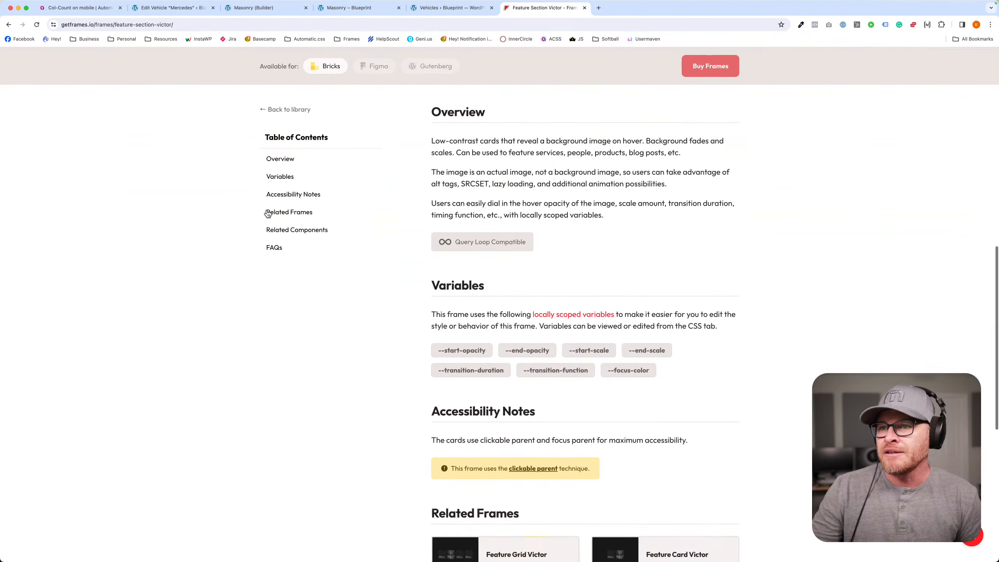
left_click_drag(529, 232, 455, 230)
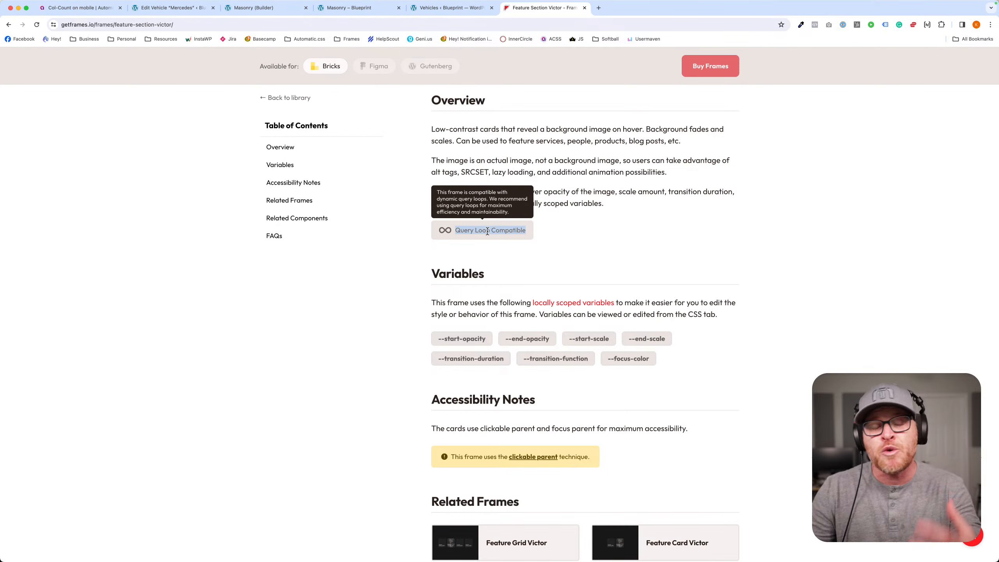
left_click(470, 227)
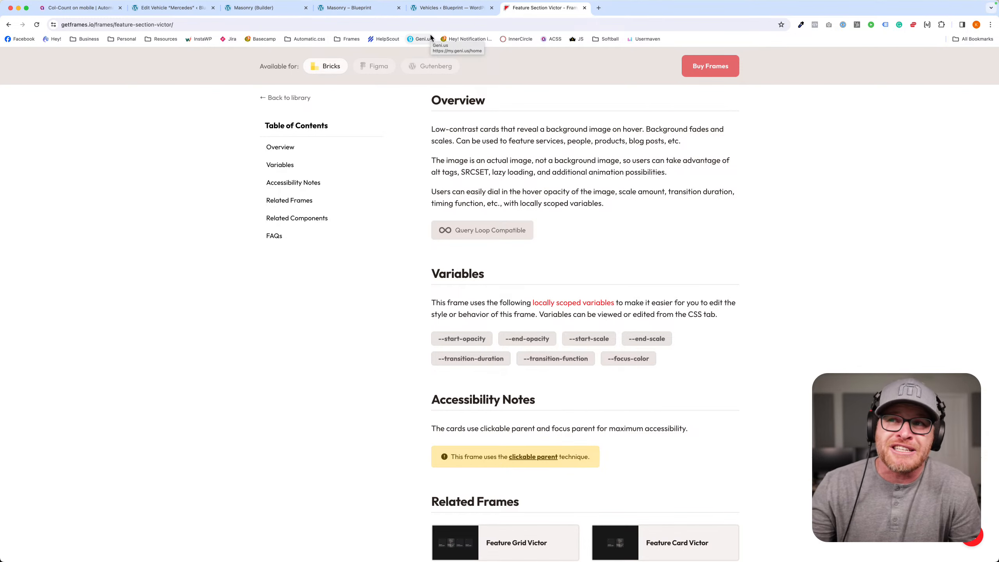
mouse_move(489, 237)
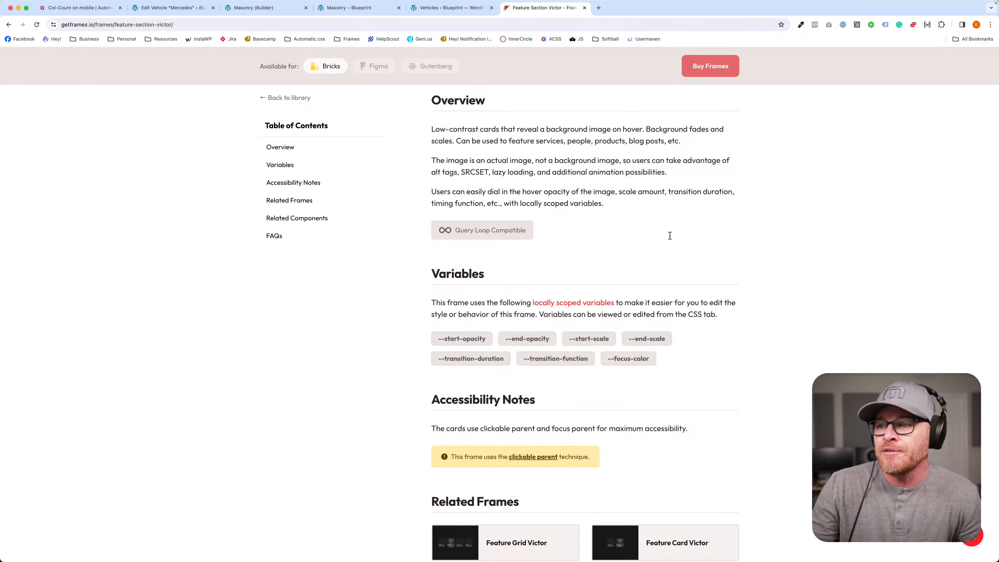
scroll(668, 234, "down", 3)
scroll(604, 229, "down", 3)
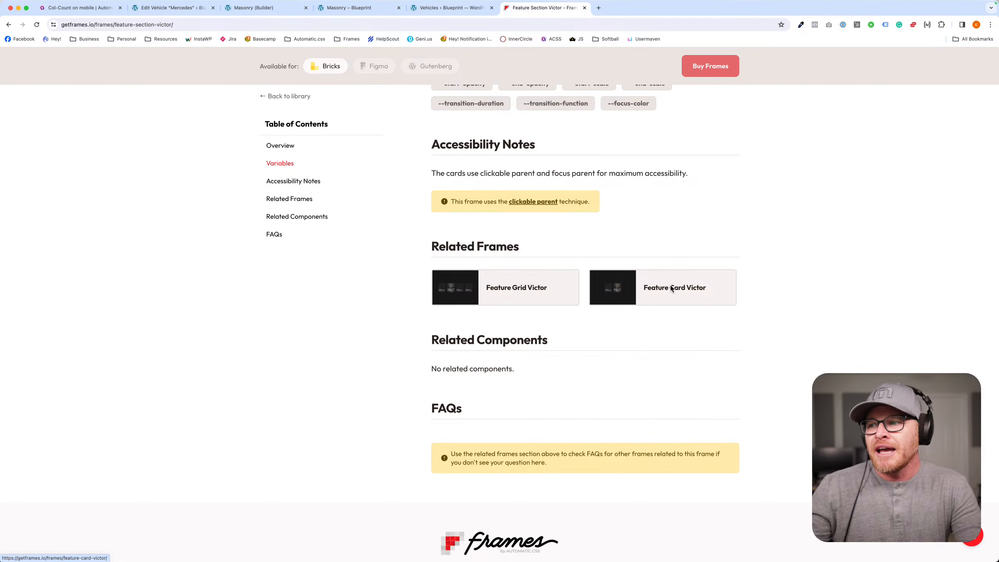
scroll(661, 288, "up", 10)
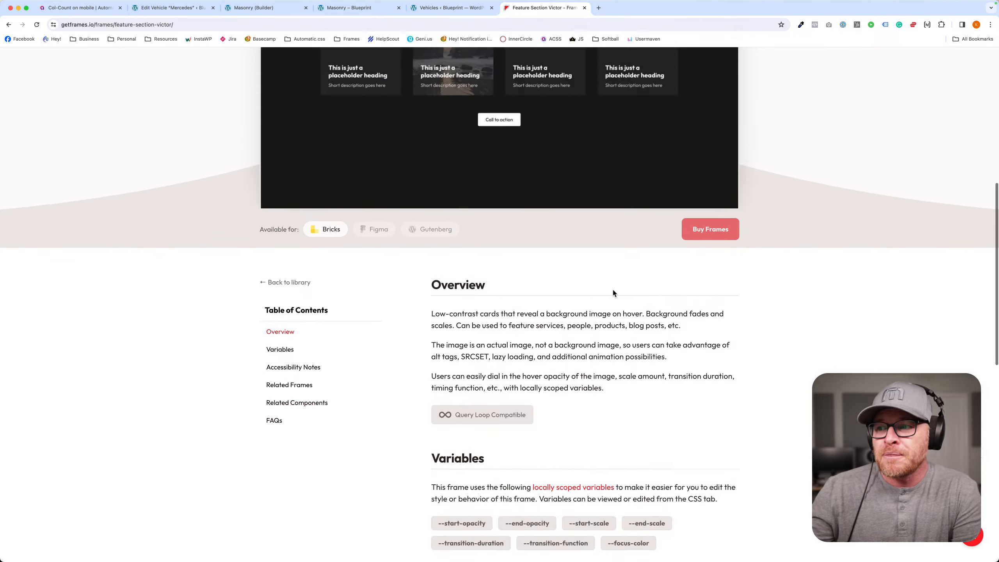
scroll(613, 290, "down", 3)
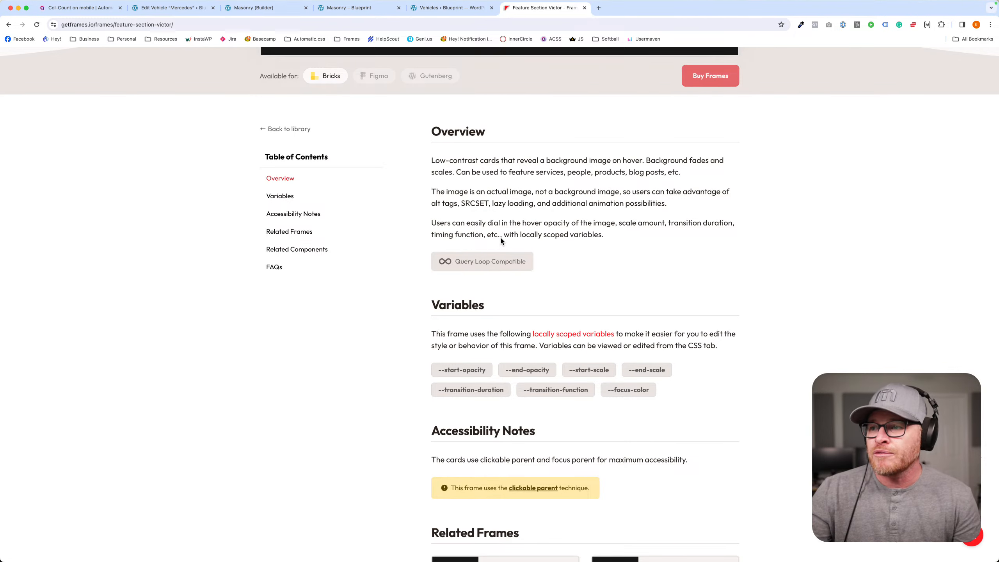
scroll(500, 245, "down", 3)
scroll(502, 238, "down", 10)
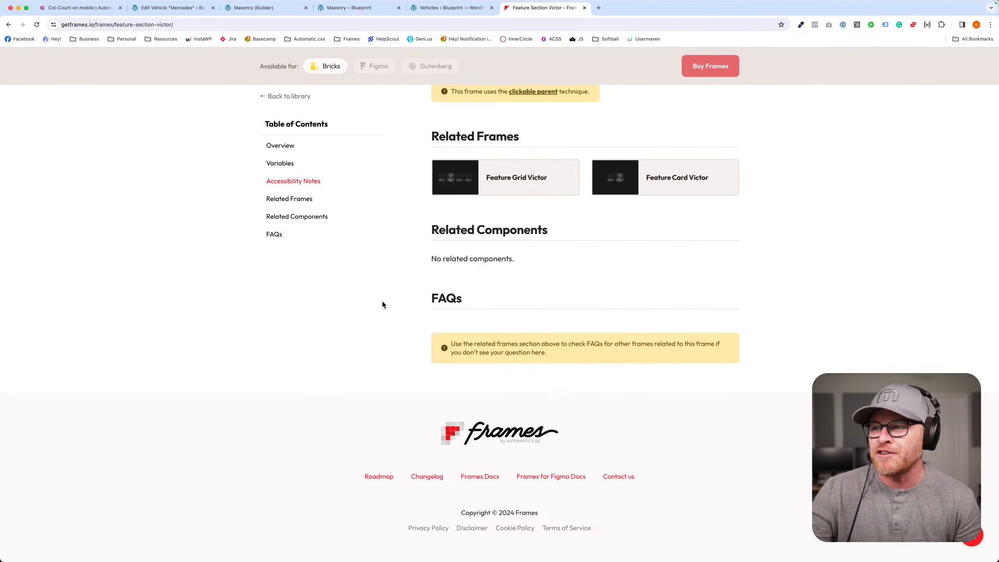
scroll(386, 275, "up", 15)
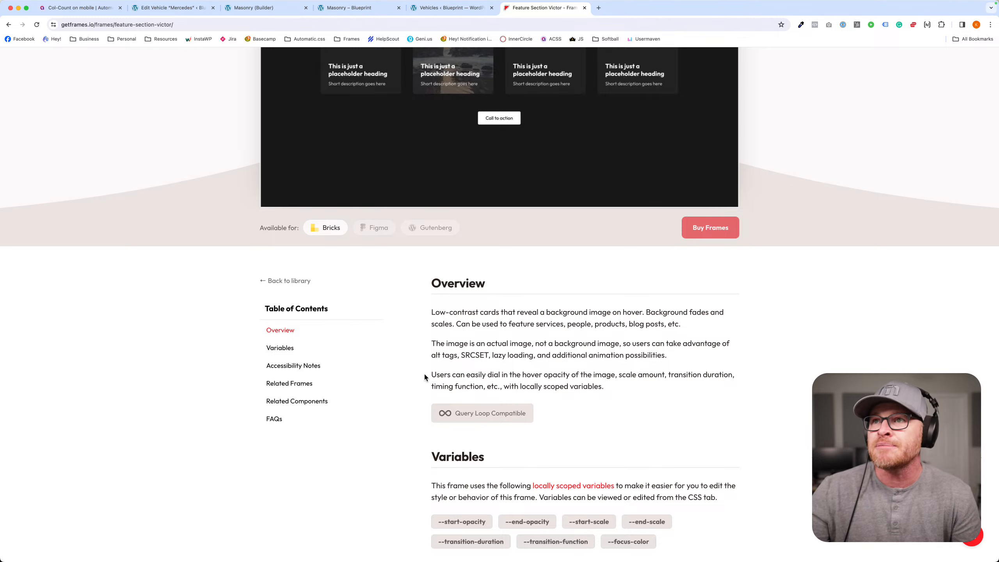
scroll(414, 306, "up", 10)
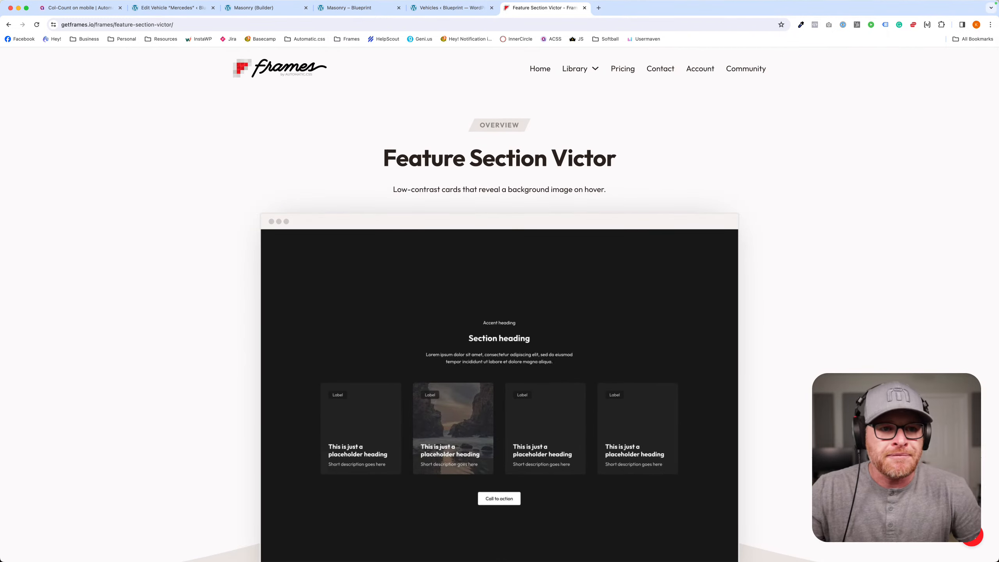
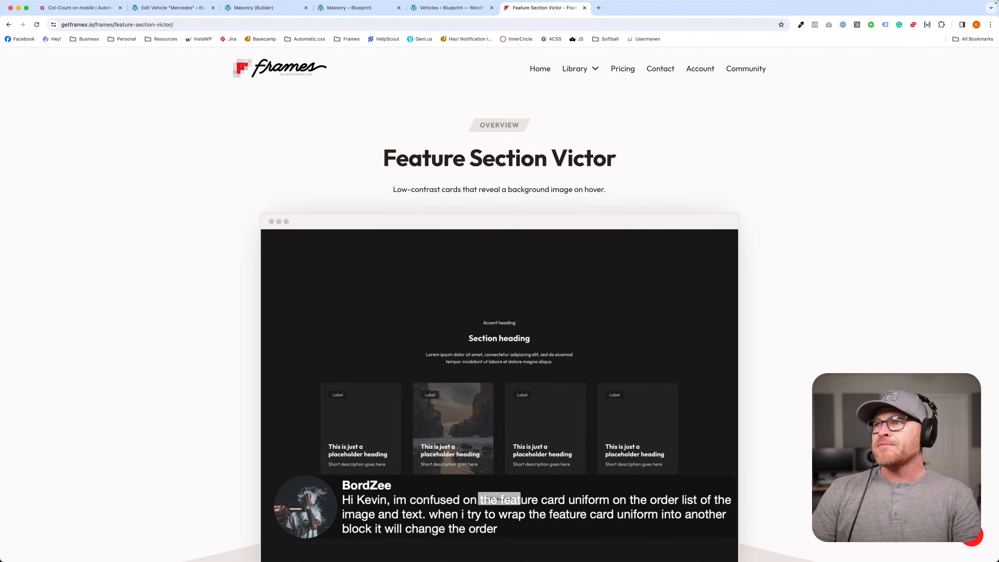
- Return to the Masonry builder and delete the Feature Section Victor from the page structure
left_click(442, 9)
left_click(372, 8)
left_click(297, 10)
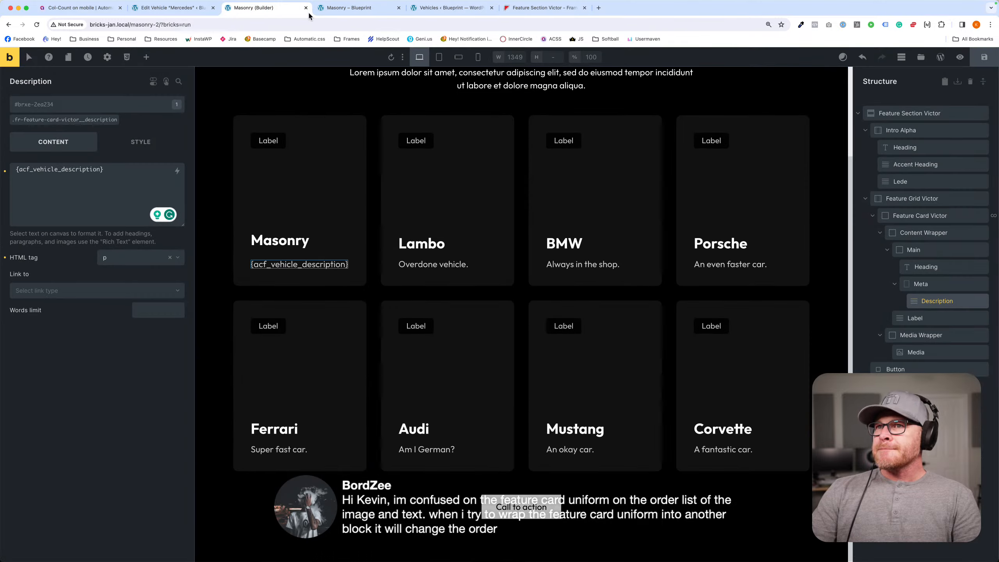
left_click(984, 114)
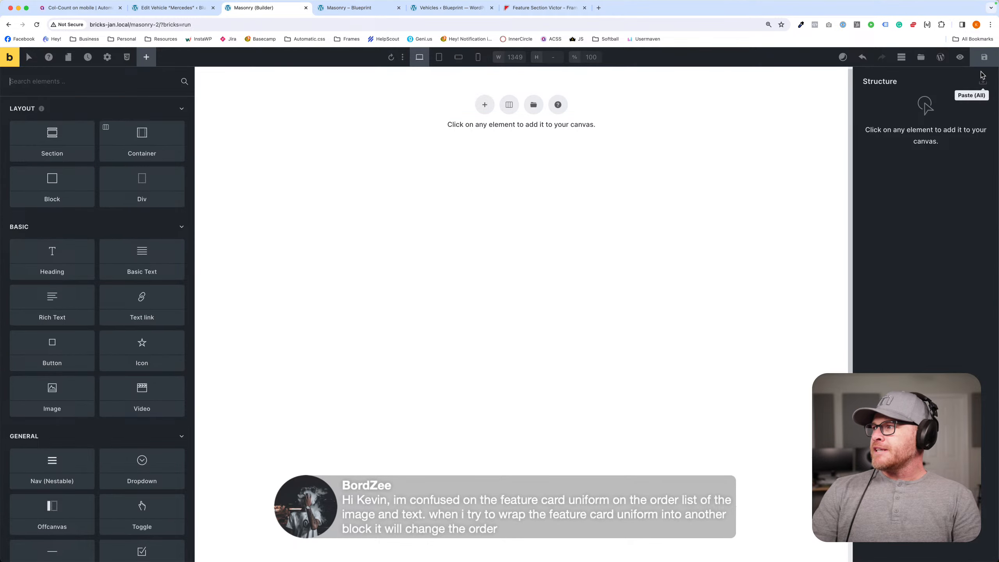
- Search the remote Frames templates for "feature section" and insert Feature Section Uniform
left_click(917, 60)
type("fea")
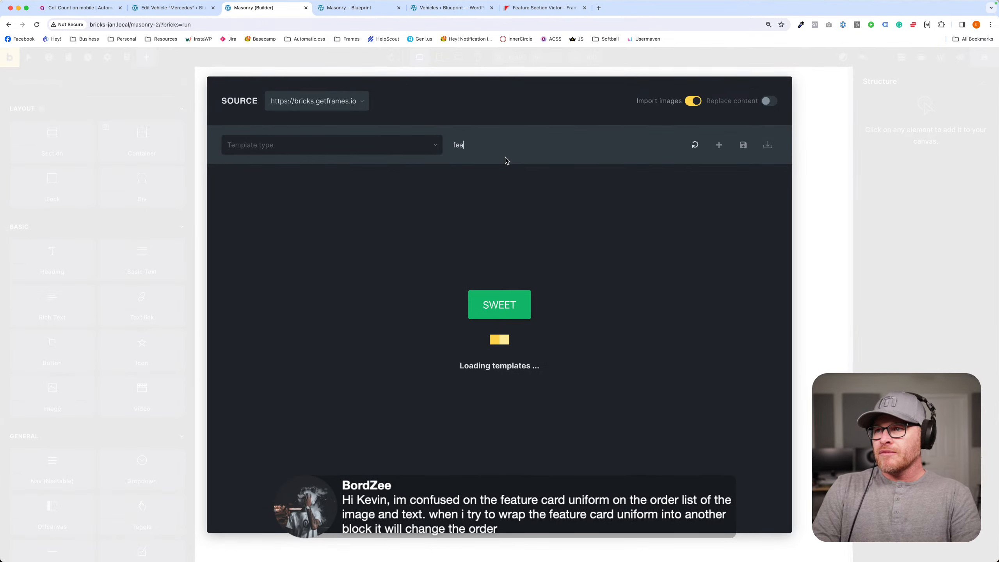
type("ture card unifo")
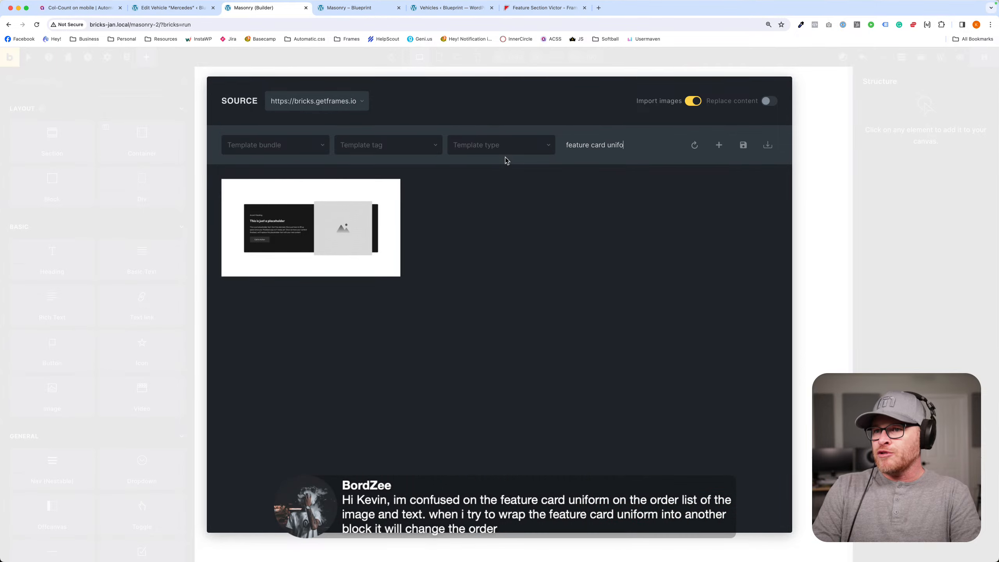
key("super+a")
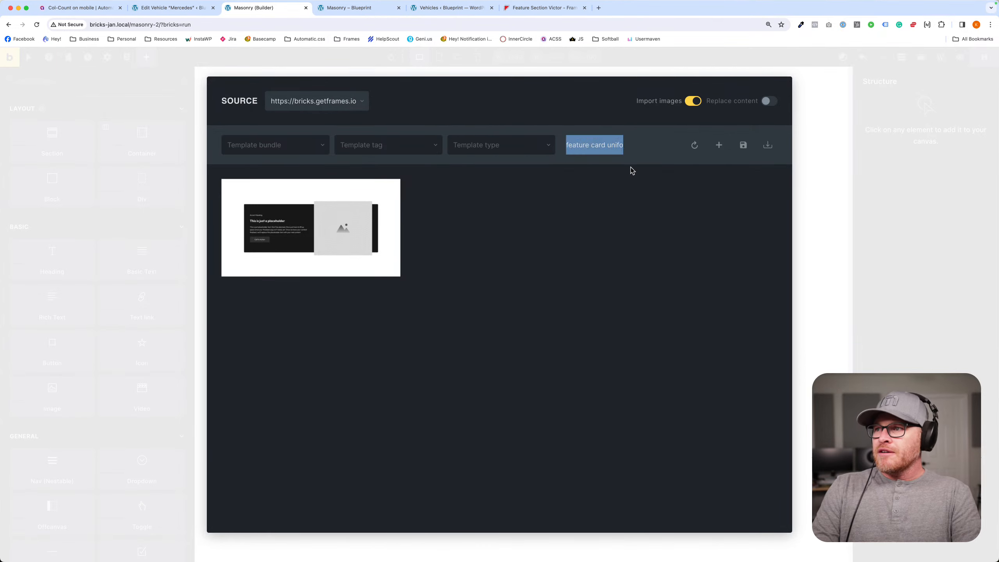
type("feature section")
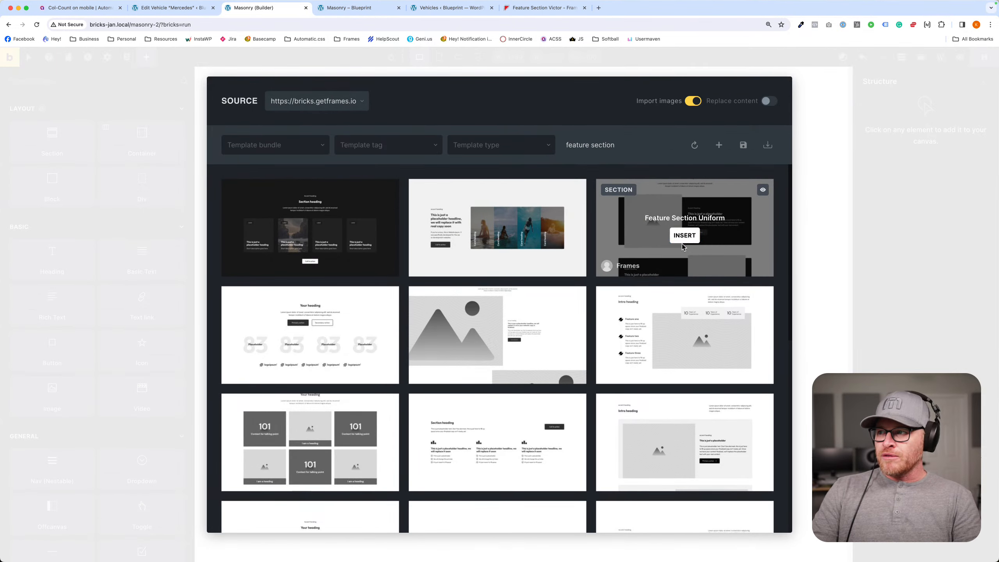
left_click(683, 240)
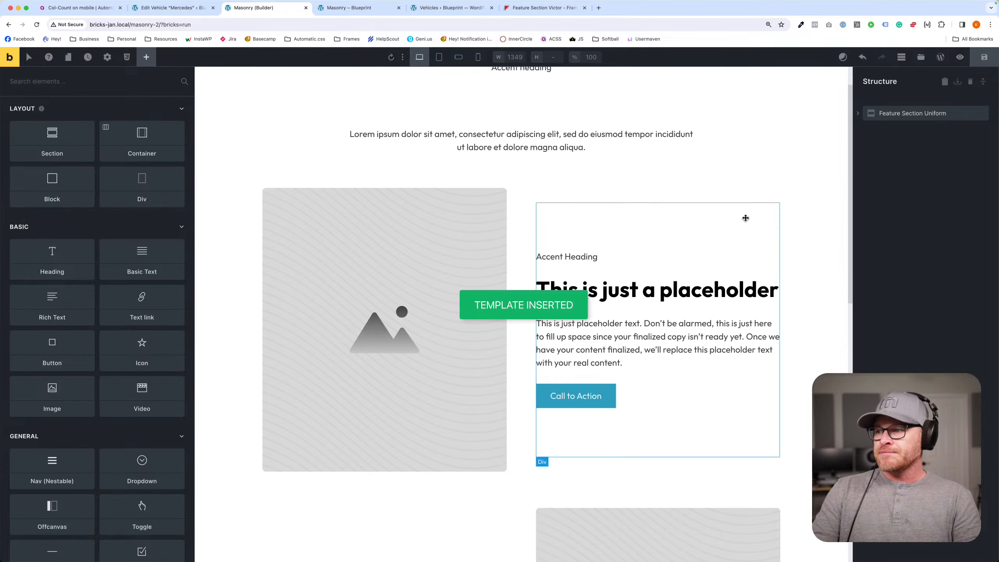
- On the first card's .fr-feature-card-uniform class, try neutral-light as the text color, then clear the color setting
scroll(745, 218, "down", 15)
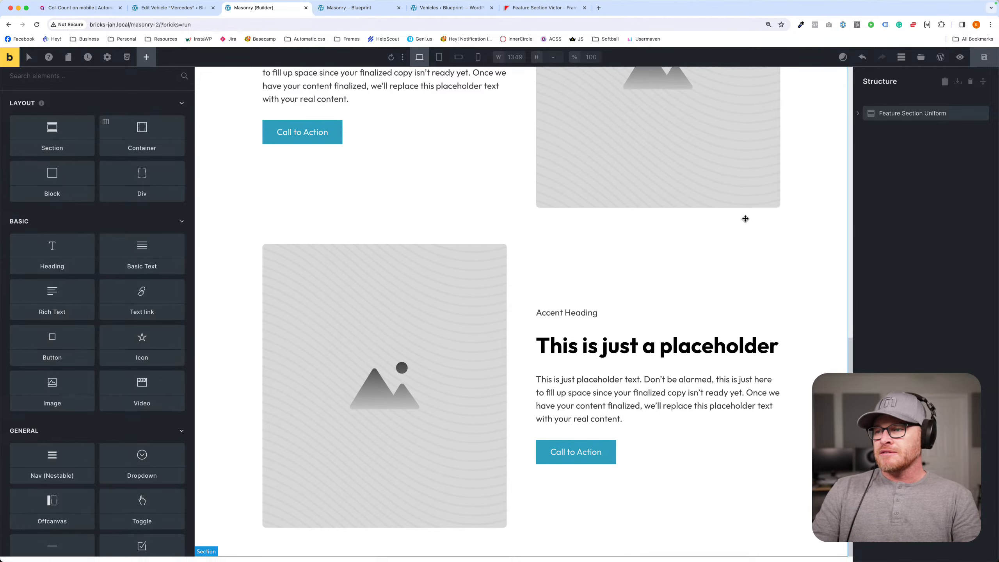
scroll(745, 219, "up", 10)
left_click(546, 266)
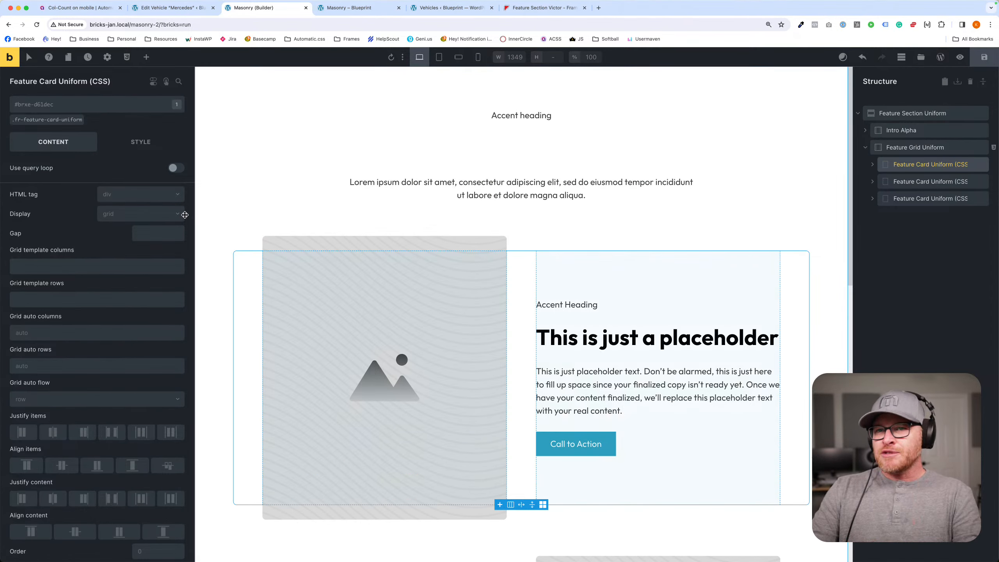
left_click(57, 119)
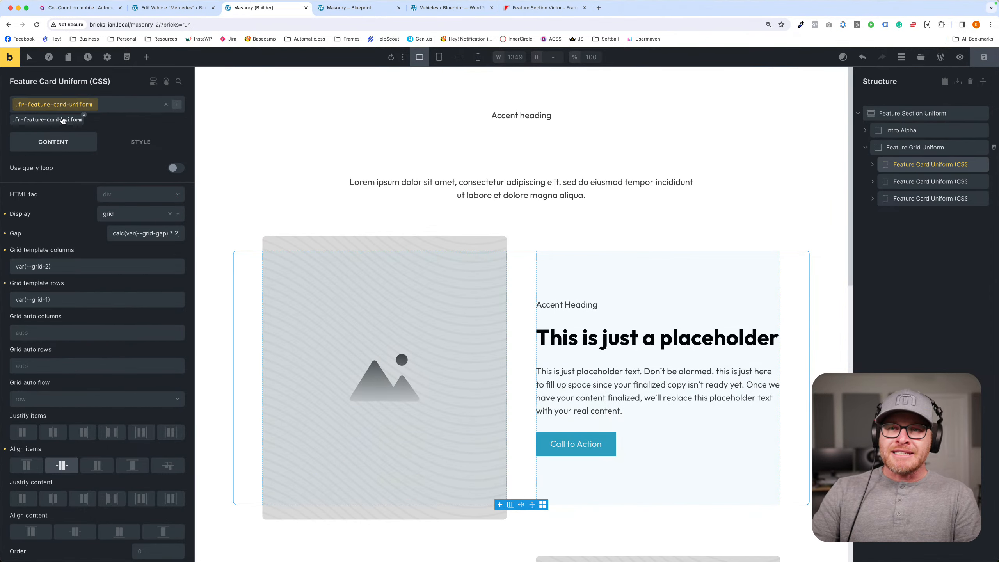
left_click(134, 138)
left_click(177, 219)
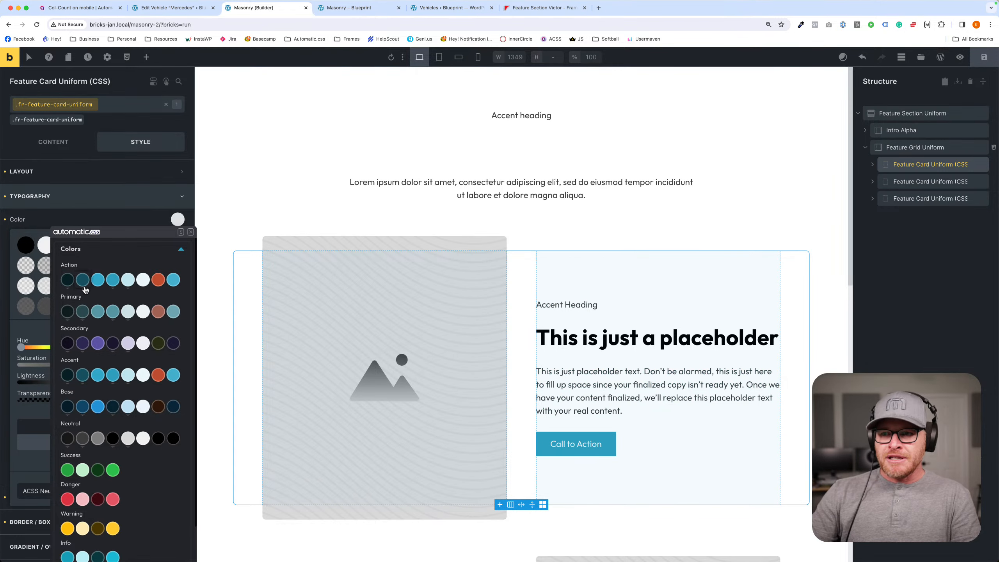
left_click(128, 438)
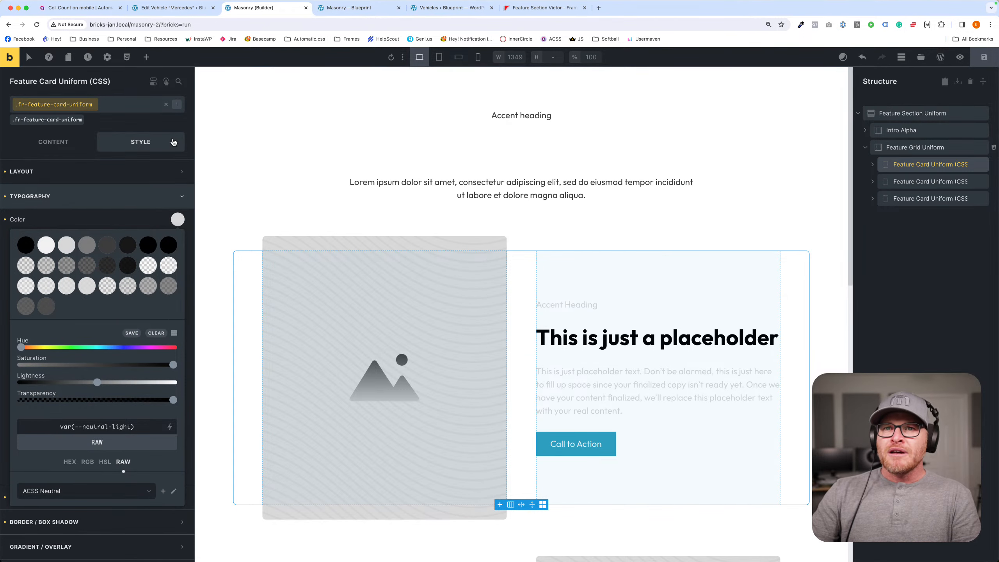
left_click(6, 196)
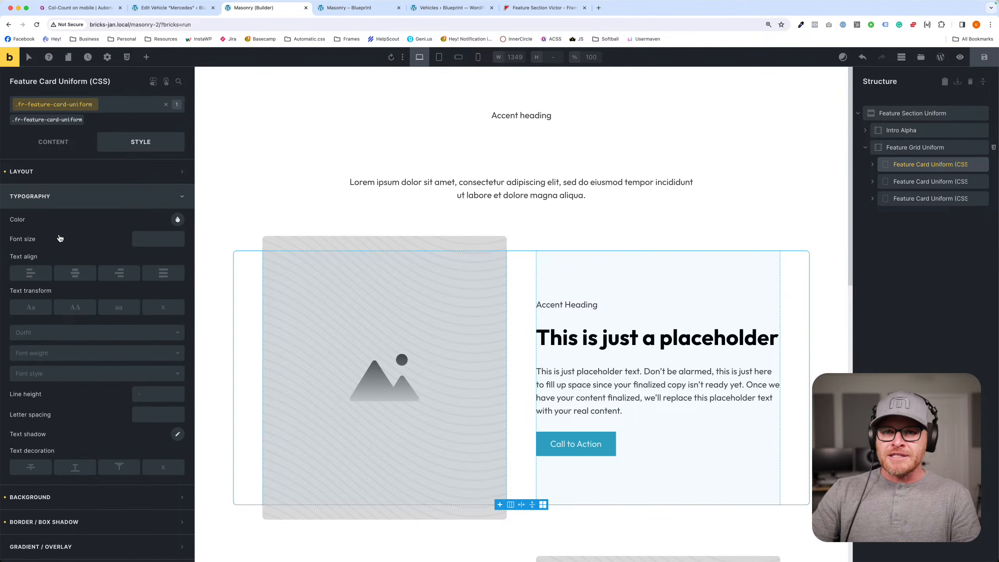
- Set the .fr-feature-card-uniform class's background color to neutral-ultra-light and save the page
left_click(79, 196)
left_click(81, 221)
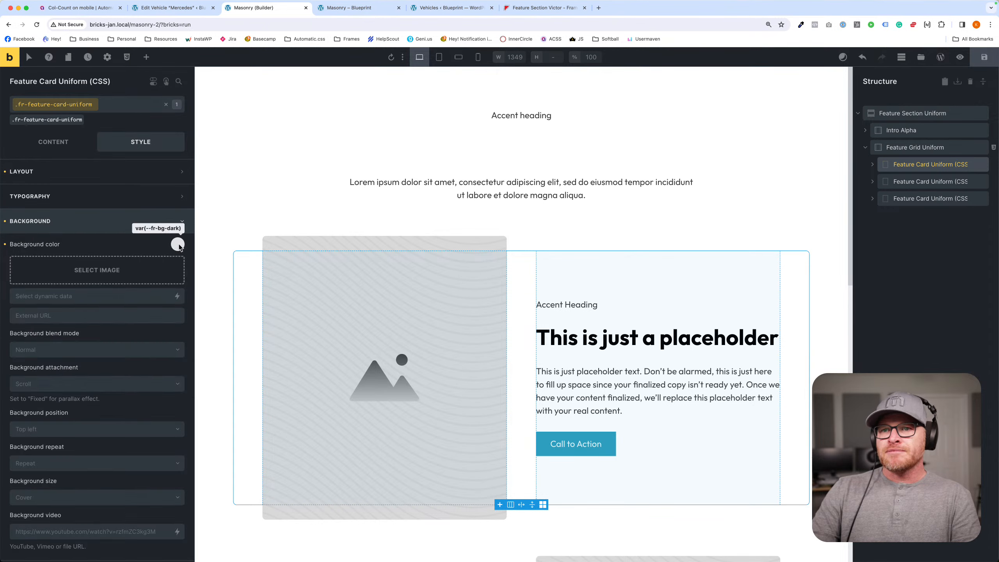
left_click(176, 243)
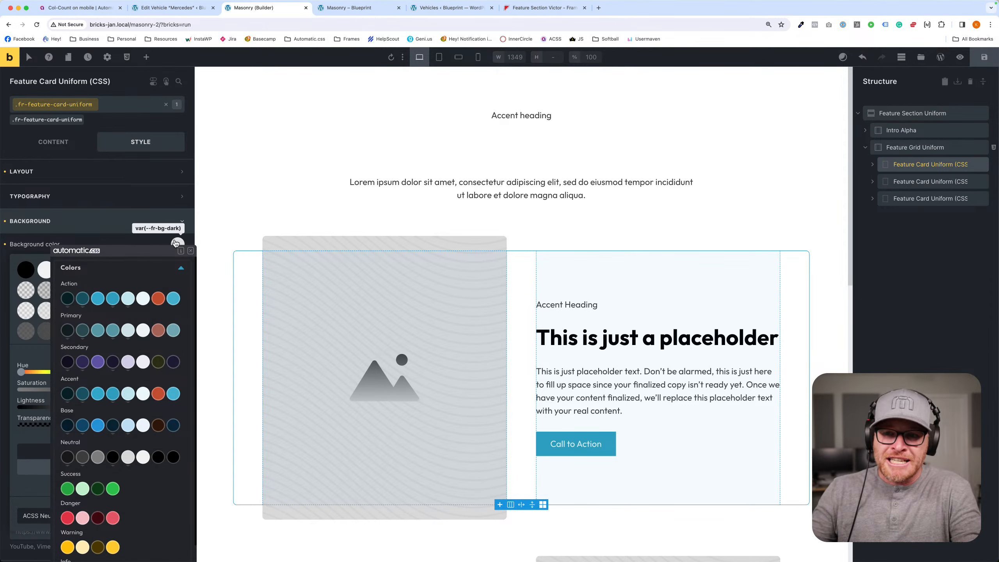
left_click(143, 459)
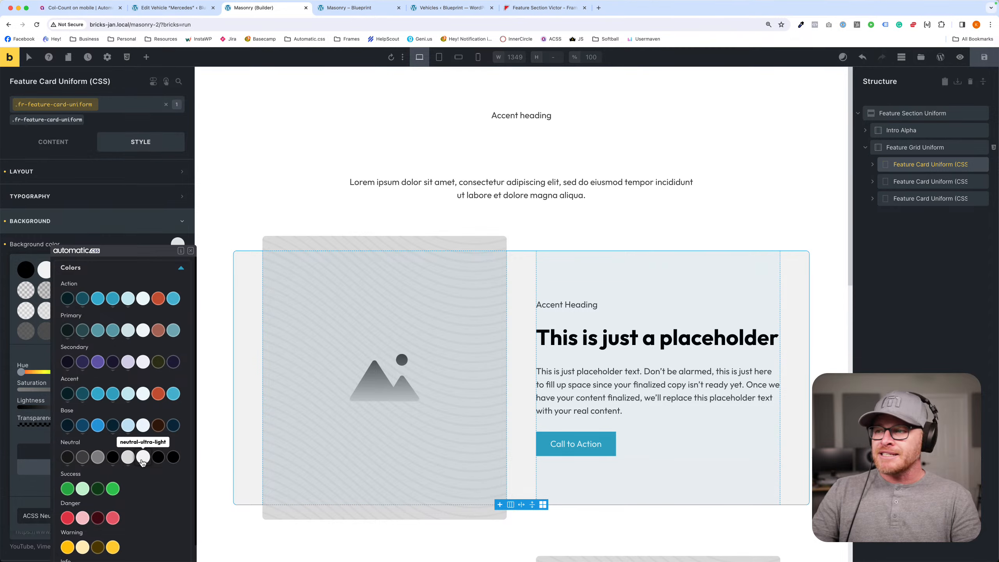
key("ctrl+s")
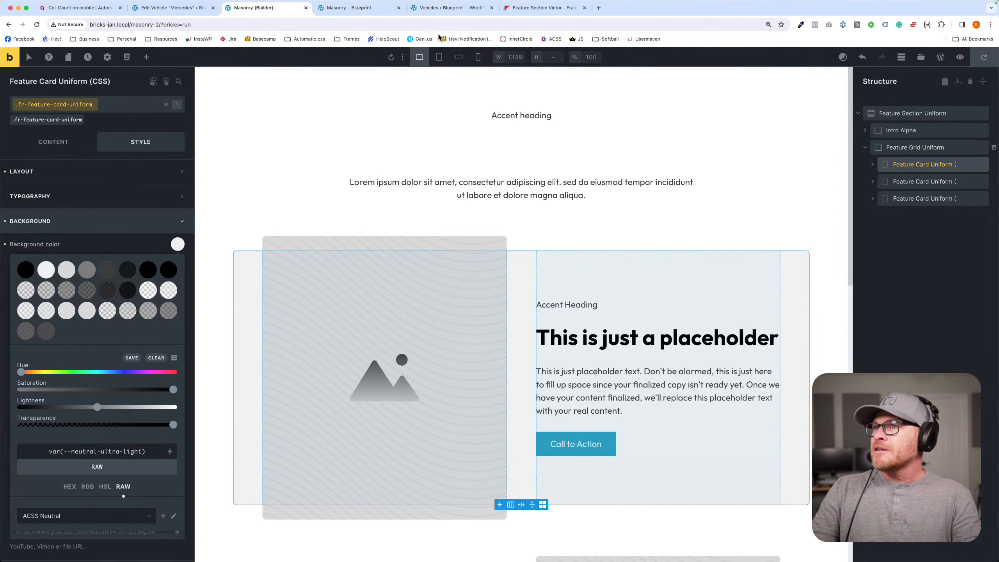
- Check the alternating image and text layout of the feature cards on the Masonry front-end page
left_click(341, 9)
scroll(448, 159, "down", 10)
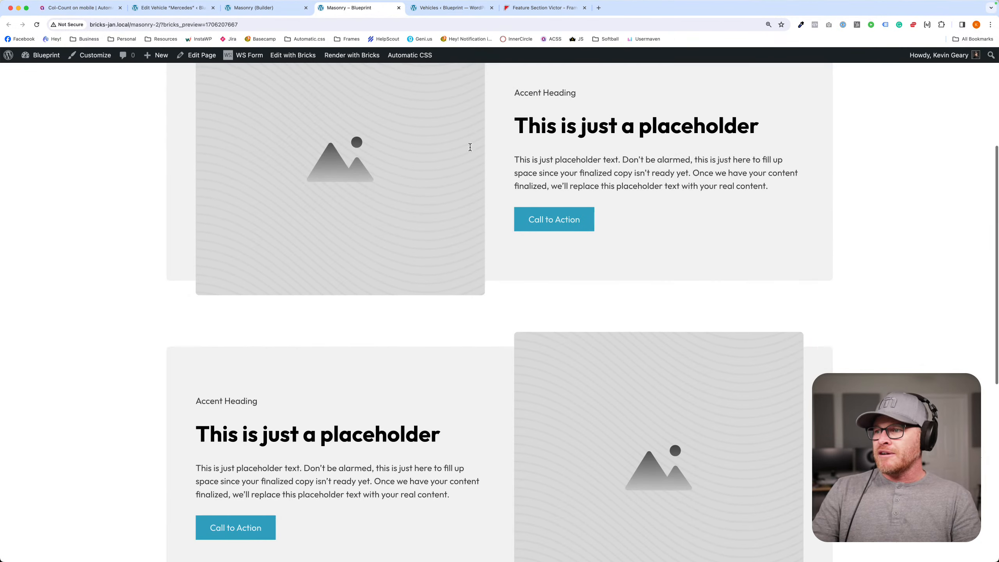
scroll(469, 151, "down", 10)
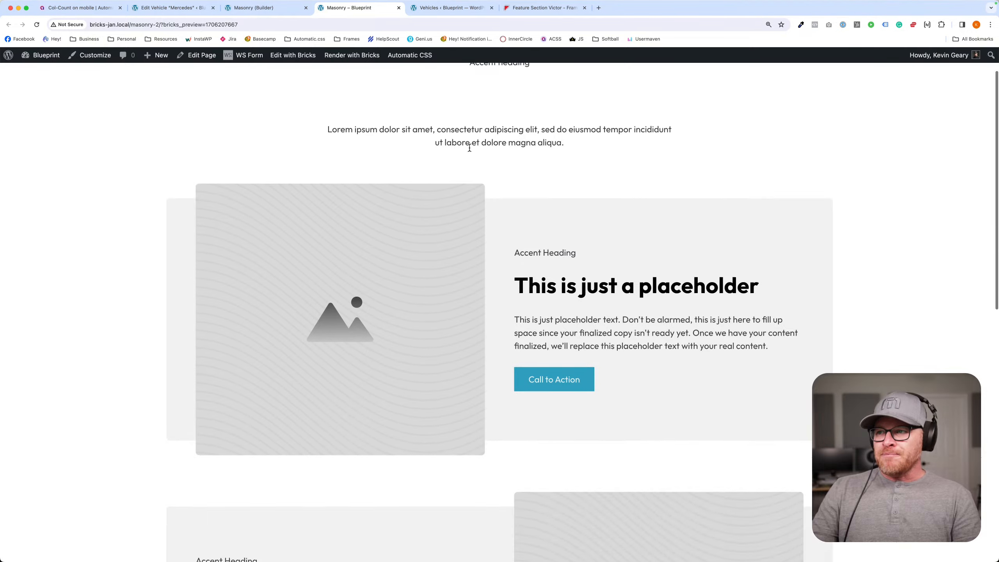
scroll(469, 151, "up", 2)
scroll(469, 151, "down", 1)
- Back in the builder, clear the text color from the .fr-intro-alpha__heading class on the intro heading and save
left_click(254, 7)
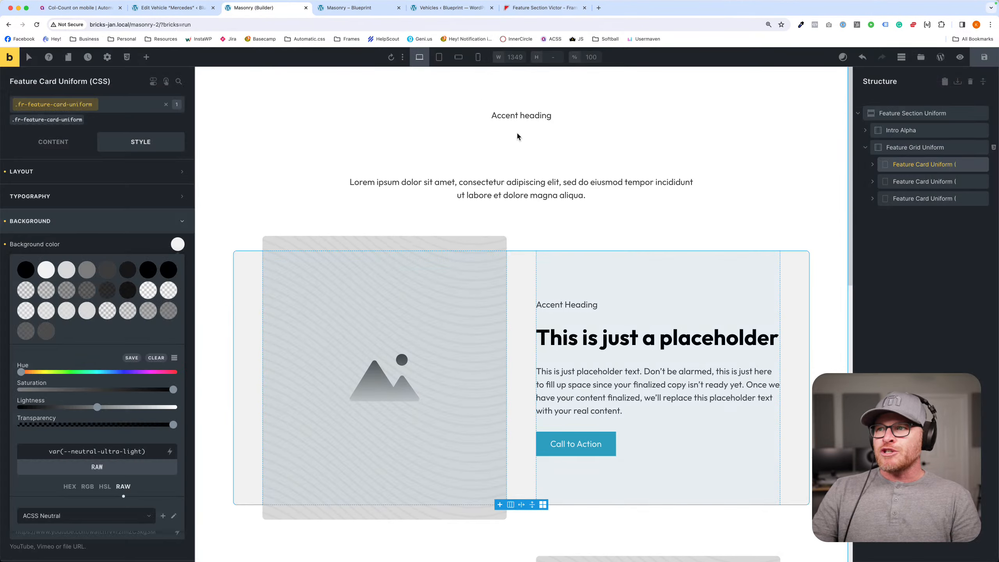
left_click(47, 120)
left_click(165, 195)
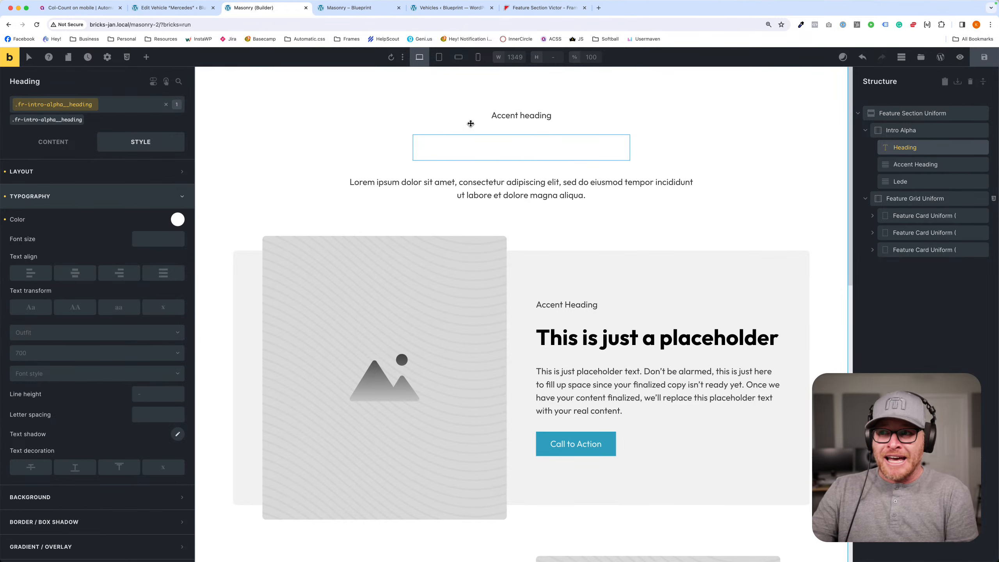
left_click(5, 220)
left_click(457, 91)
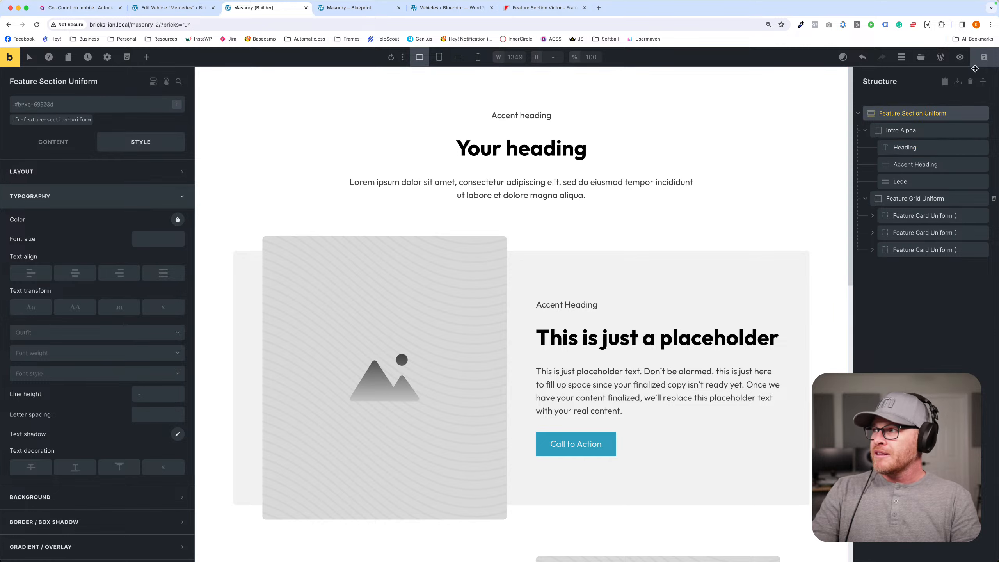
left_click(985, 57)
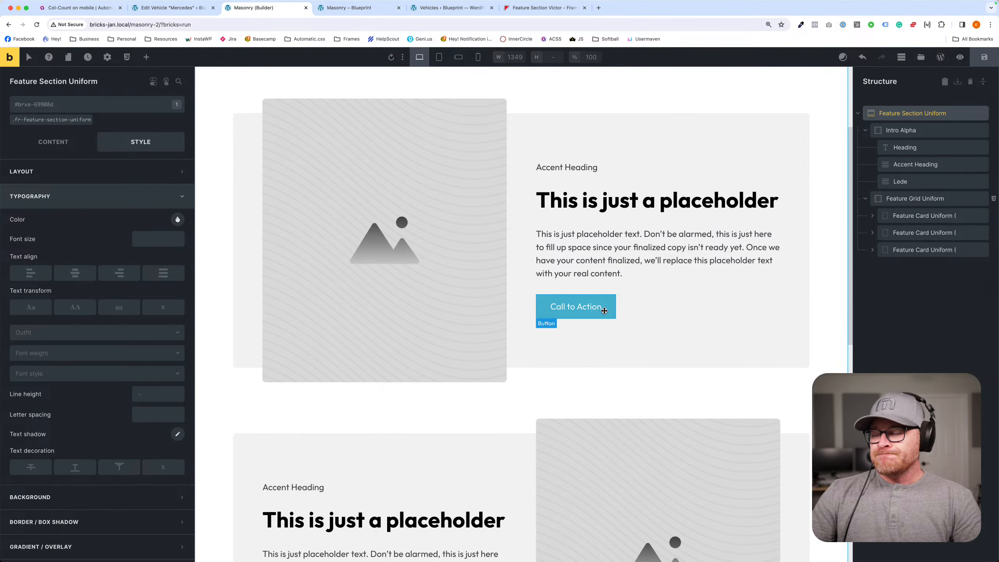
left_click(912, 199)
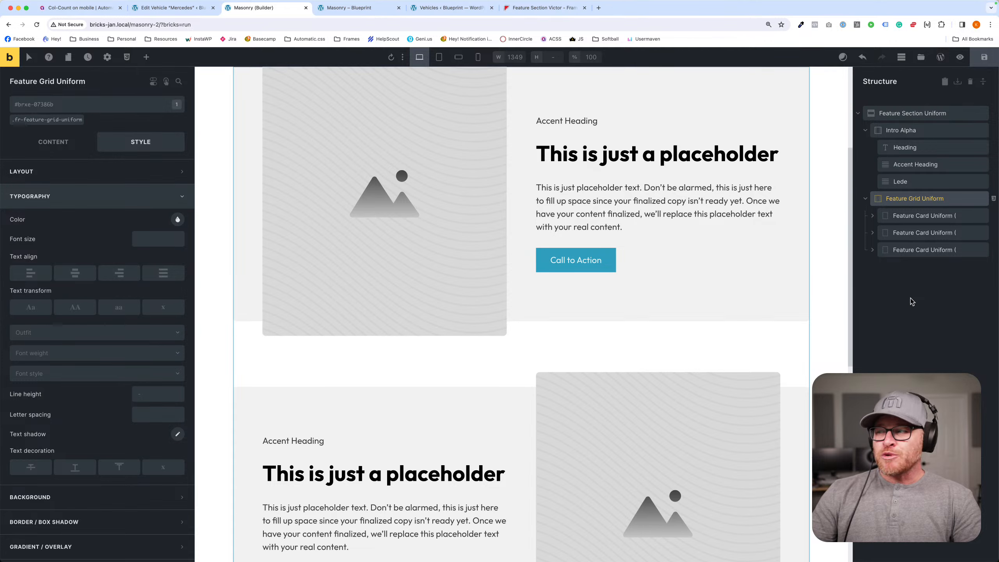
left_click(865, 198)
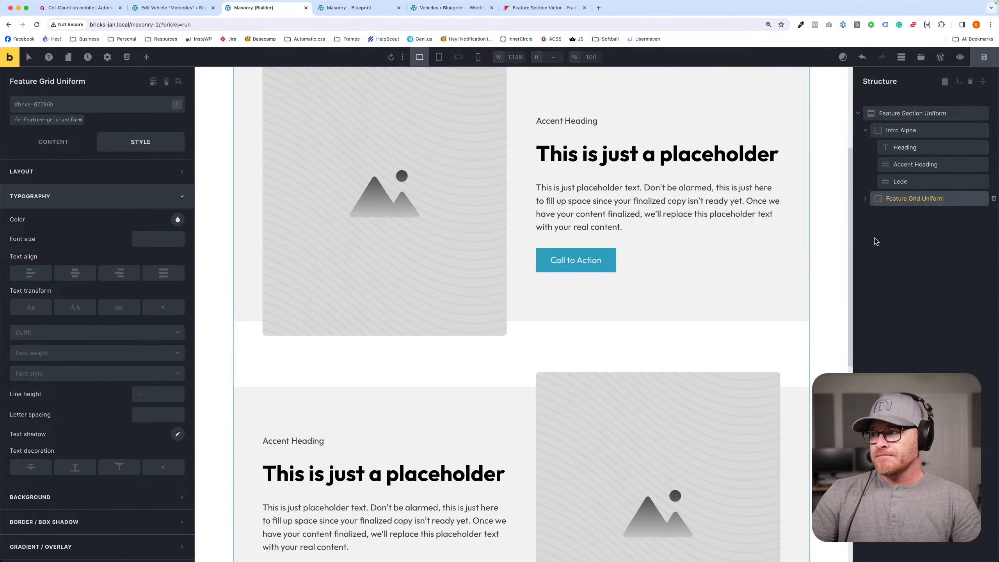
left_click(900, 113)
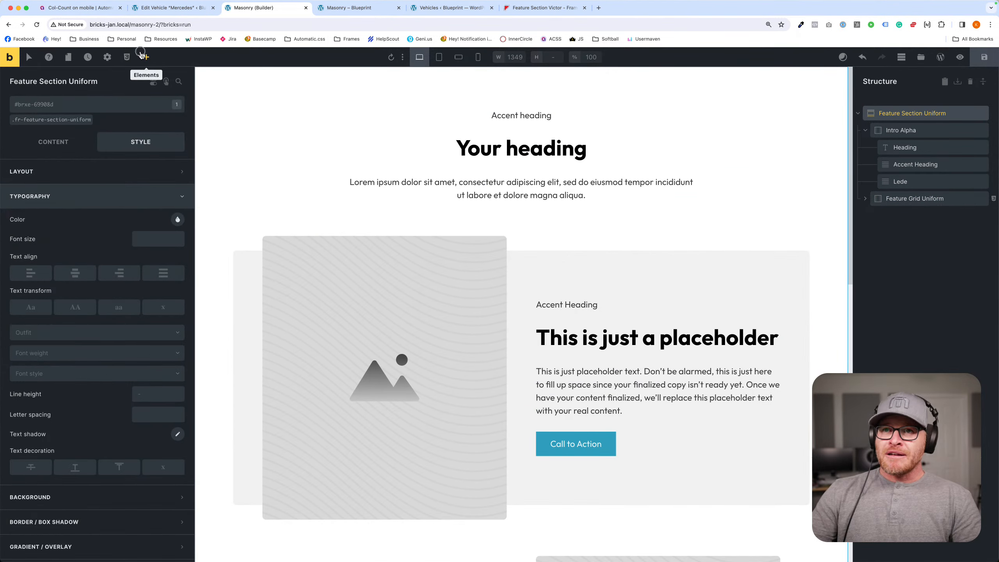
left_click(146, 57)
type("sec")
left_click(88, 114)
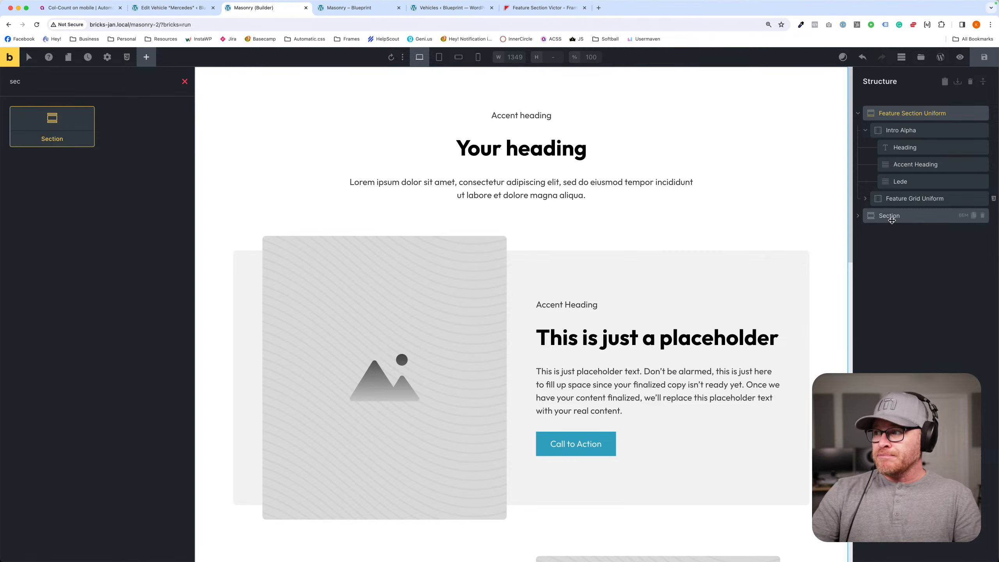
left_click(982, 216)
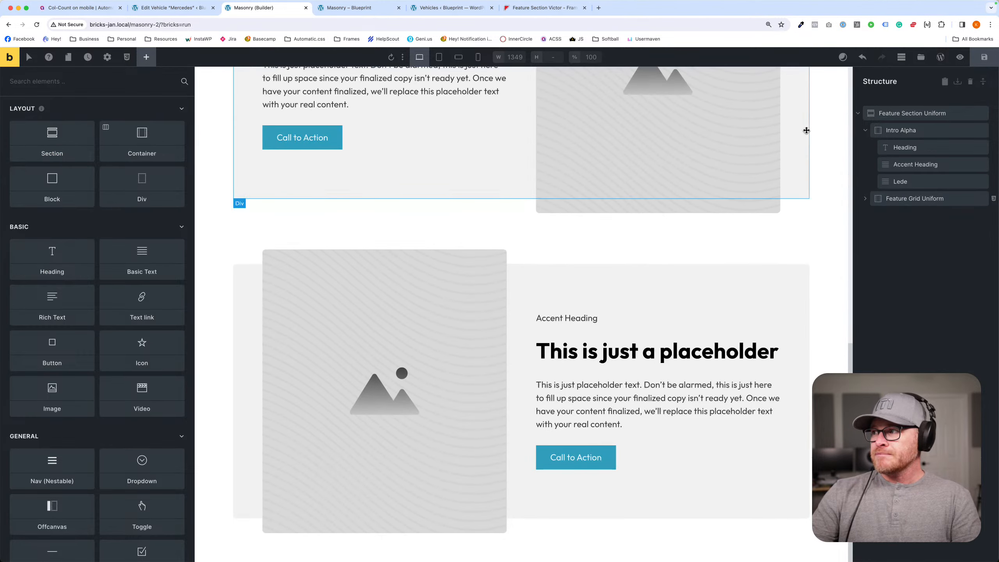
- Add a Container element inside Feature Section Uniform, below Feature Grid Uniform
left_click(884, 114)
left_click(146, 57)
type("conta")
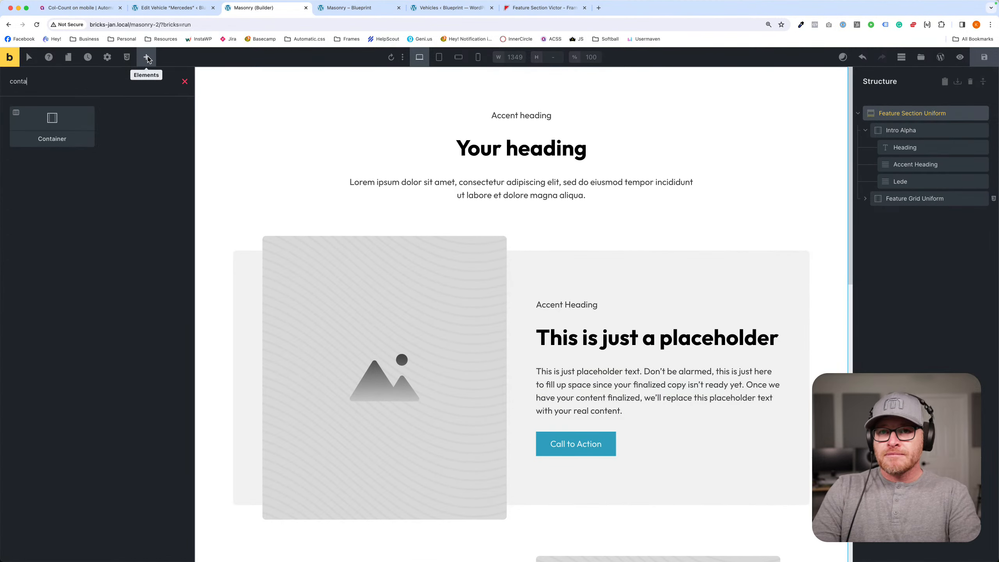
left_click(12, 128)
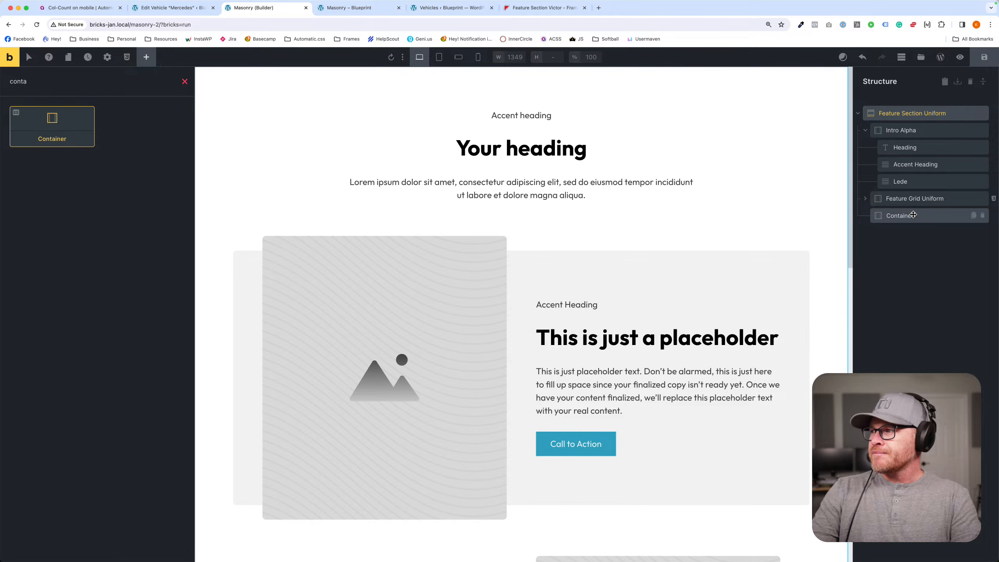
- Move the first Feature Card Uniform out of Feature Grid Uniform into the new Container and review the cards on the canvas
left_click(866, 201)
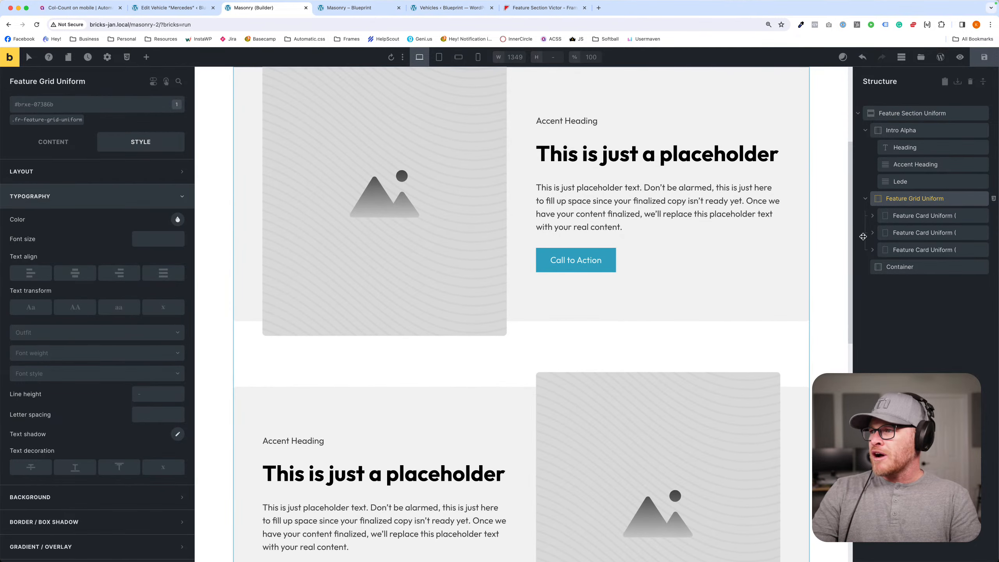
left_click(904, 216)
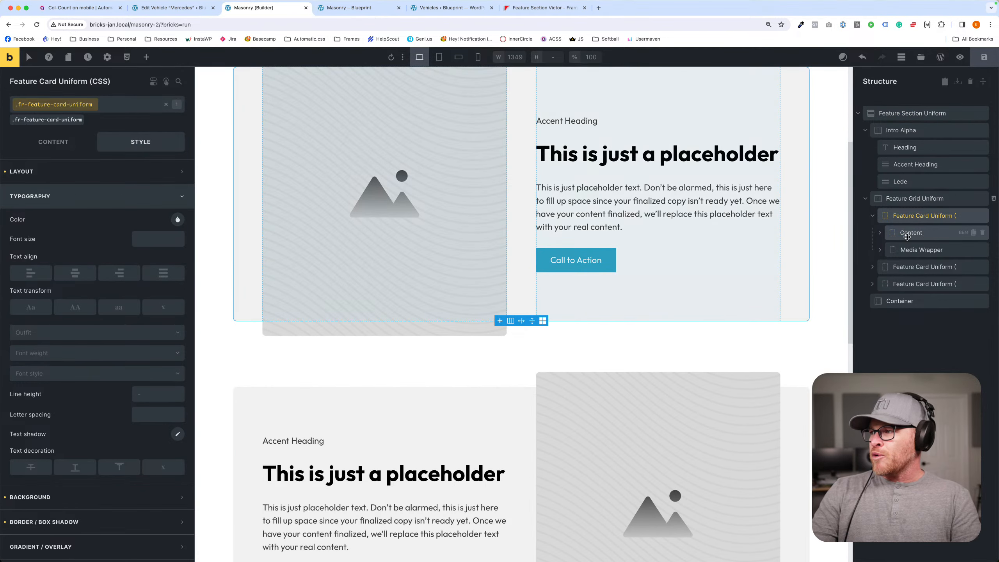
left_click(872, 217)
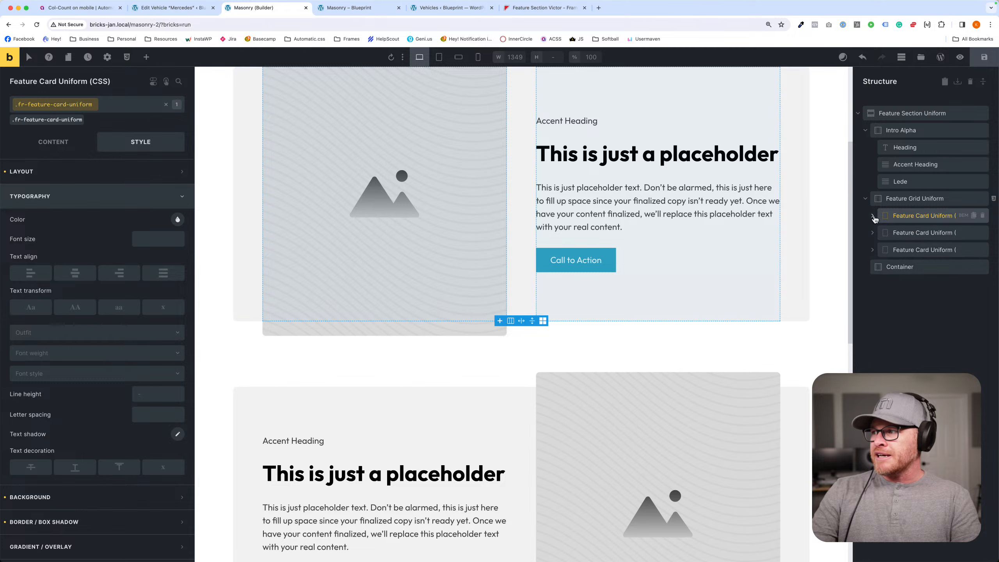
left_click_drag(891, 219, 909, 275)
scroll(570, 289, "down", 10)
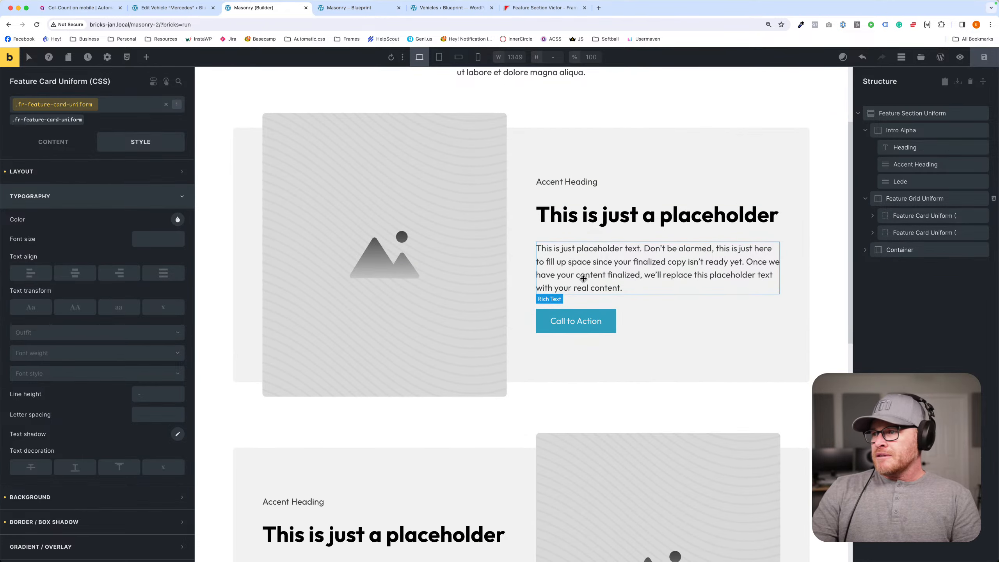
scroll(583, 279, "up", 10)
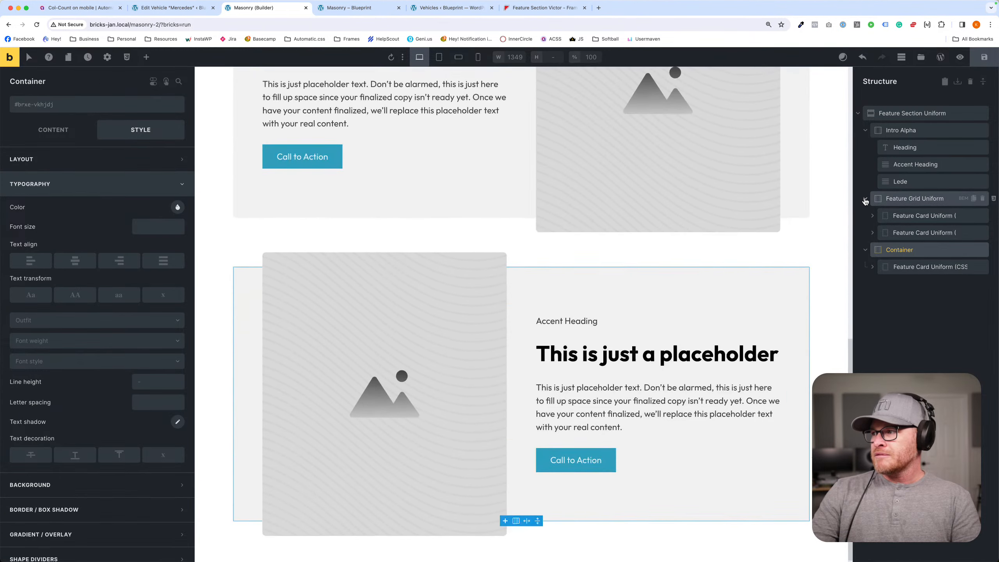
- Delete the card inside the Container and move the first Feature Card Uniform from Feature Grid Uniform into it instead
scroll(756, 308, "down", 1)
scroll(754, 306, "up", 10)
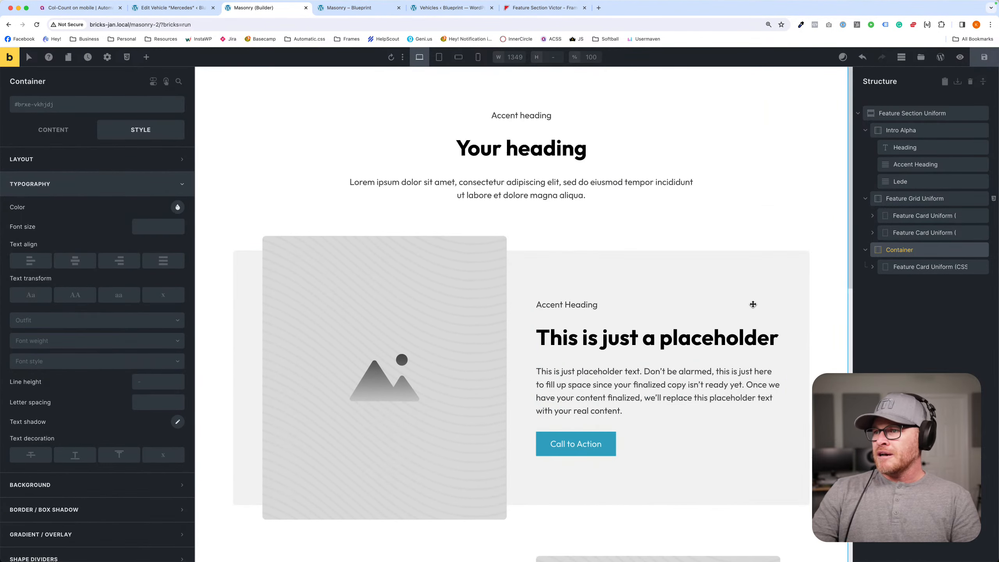
scroll(751, 301, "down", 10)
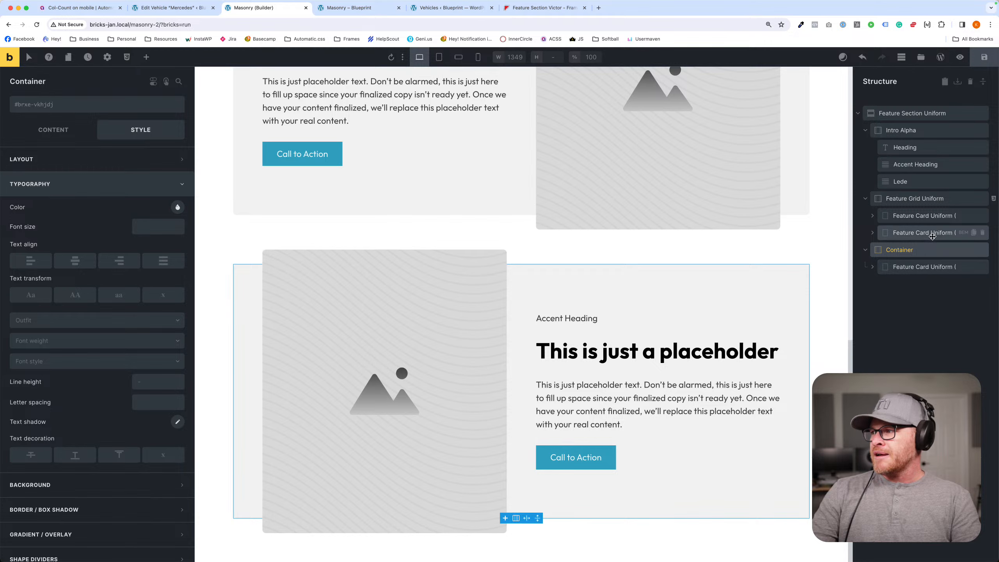
left_click(928, 267)
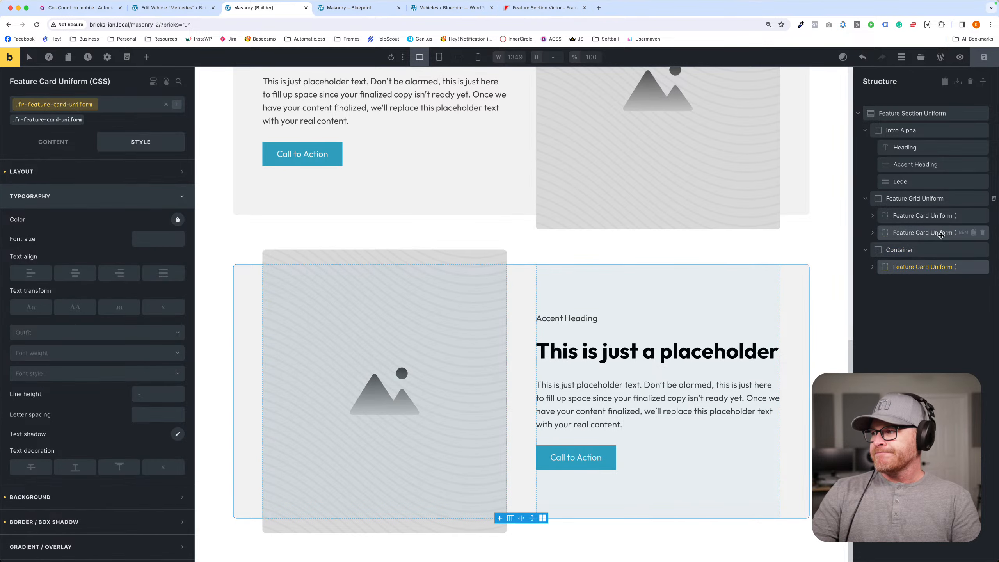
left_click(982, 267)
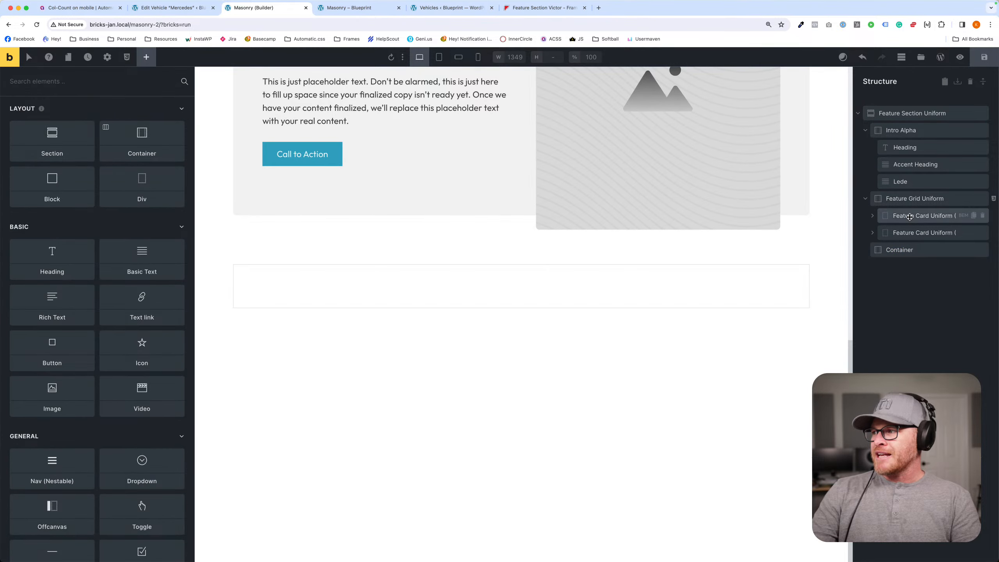
left_click_drag(909, 217, 930, 254)
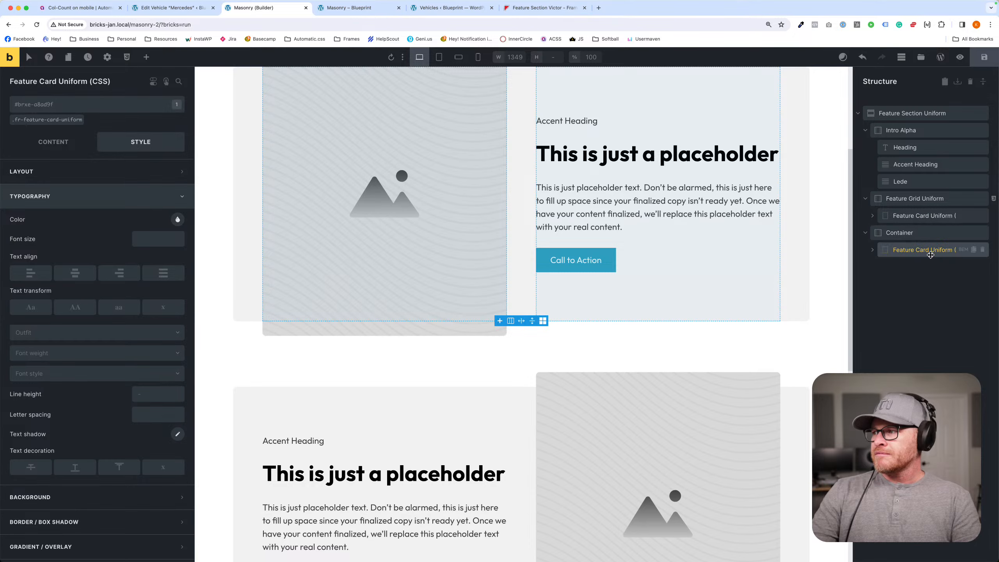
- Delete Feature Grid Uniform and check the class assignments of the Container and its remaining Feature Card Uniform
left_click(981, 199)
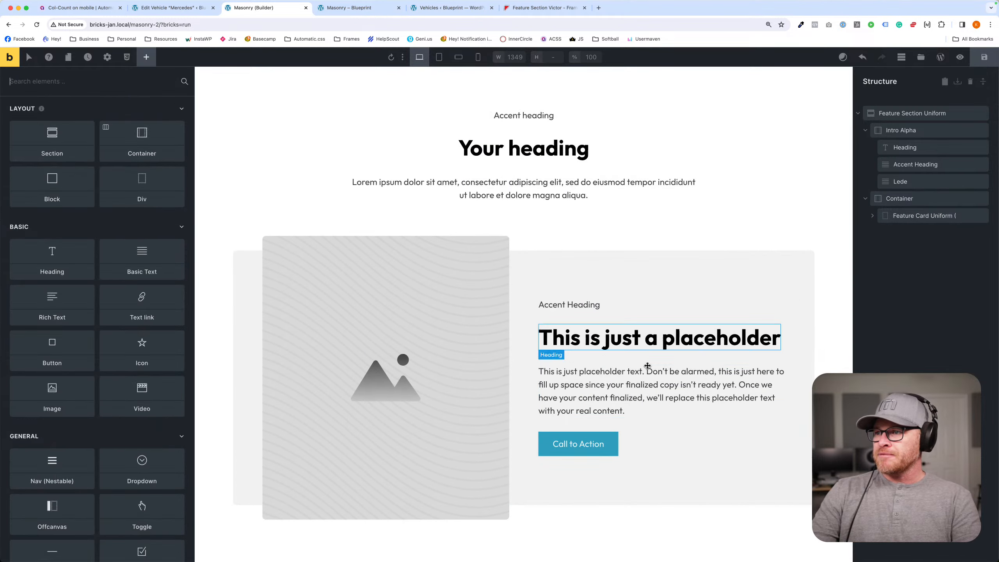
left_click(947, 216)
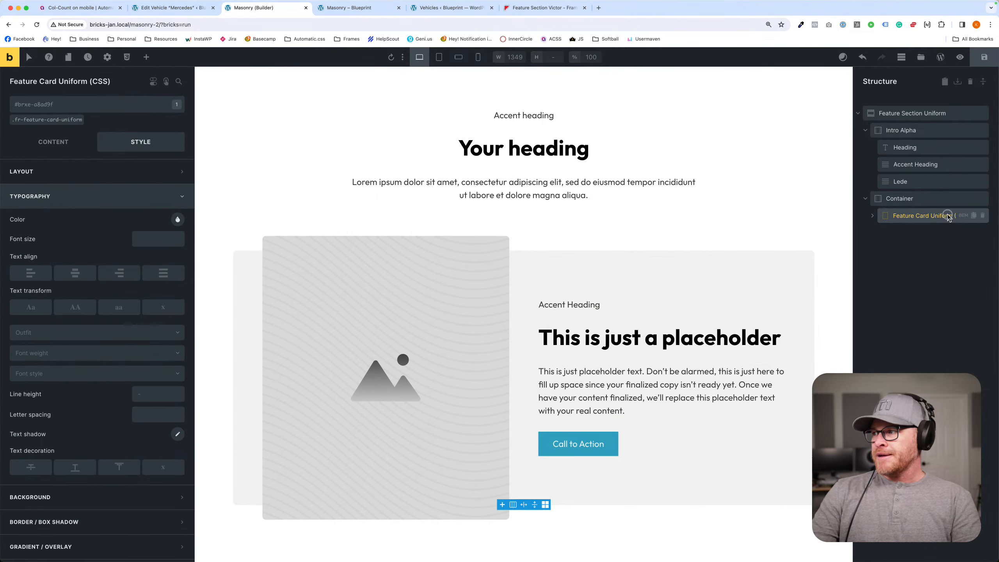
left_click(904, 199)
left_click(908, 216)
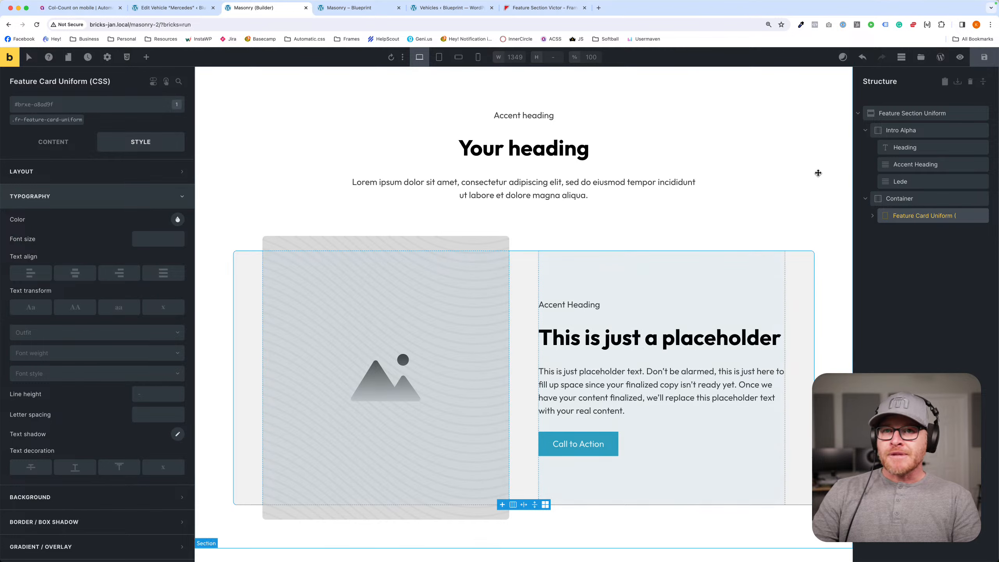
left_click(47, 120)
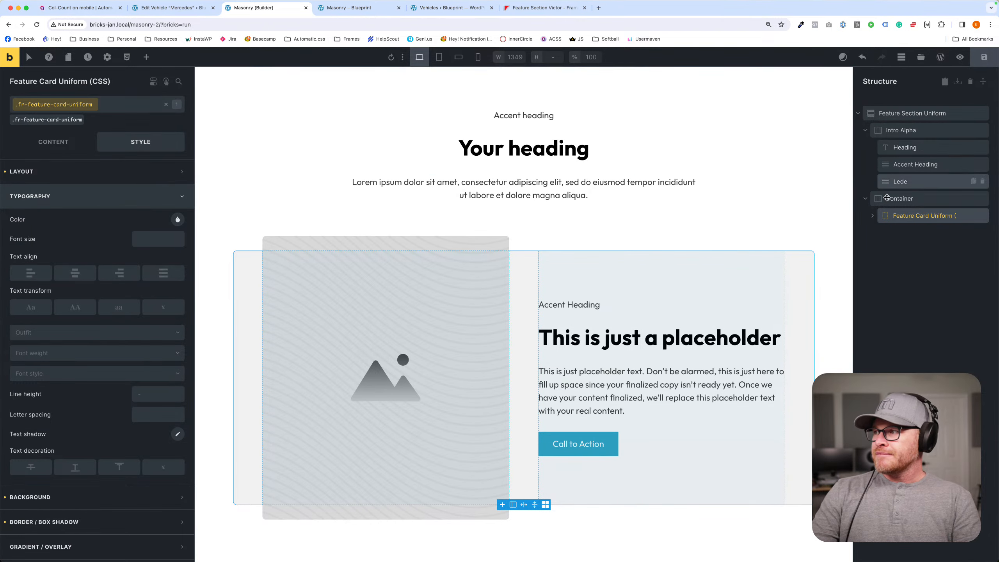
left_click(920, 200)
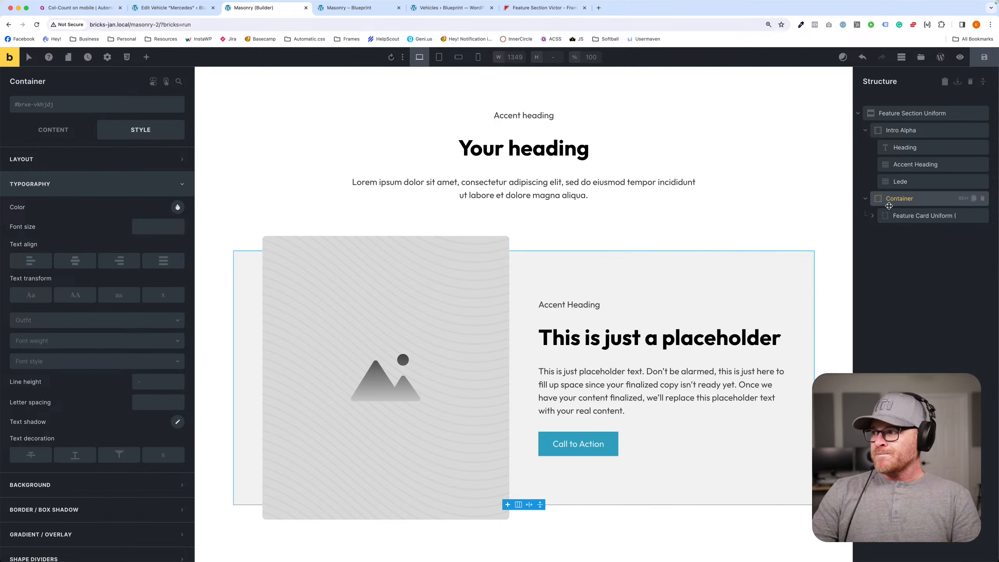
- Check the remaining card's Content and Media Wrapper order in the structure and open the page's front-end preview
left_click_drag(904, 216, 891, 139)
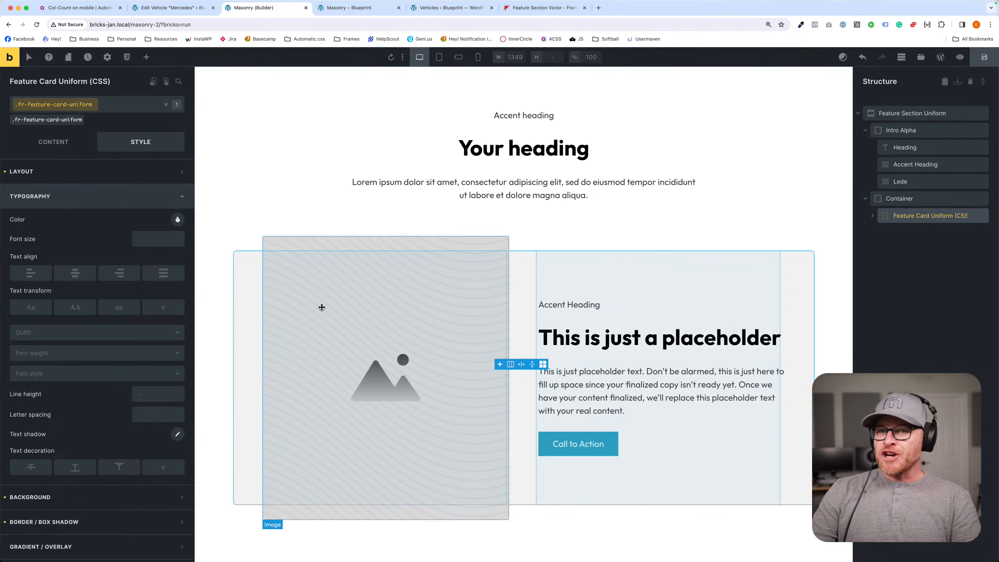
left_click(872, 216)
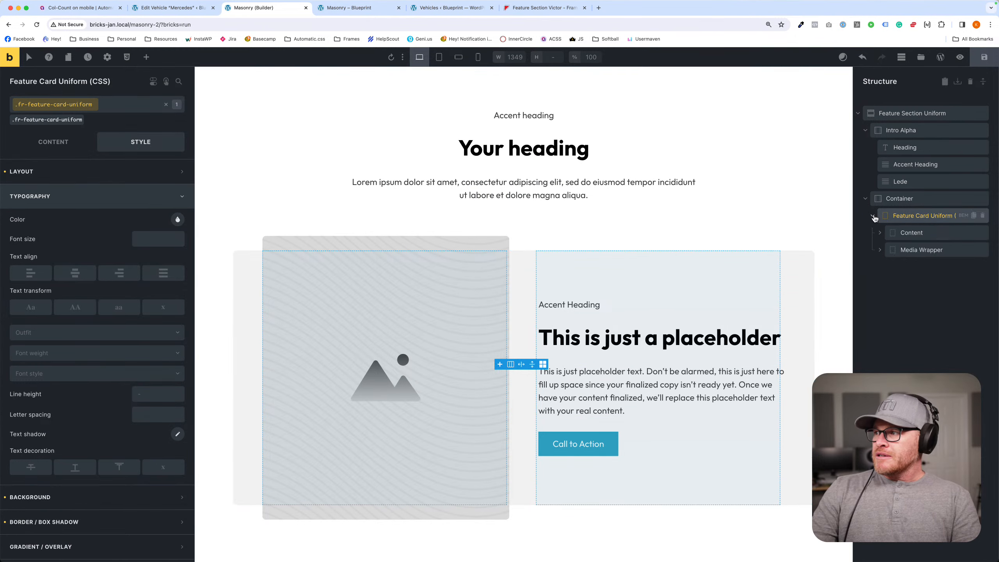
left_click(912, 233)
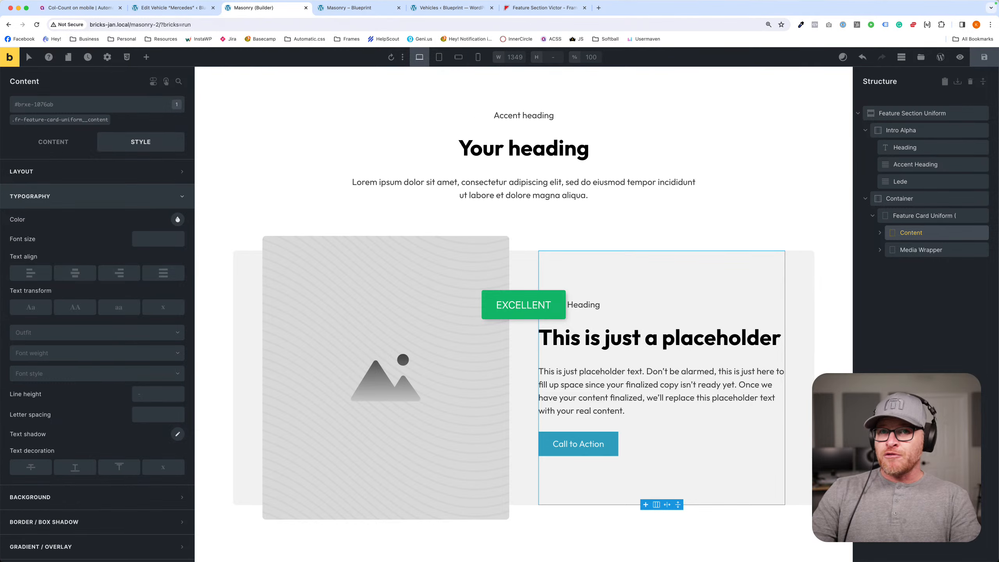
left_click(19, 66)
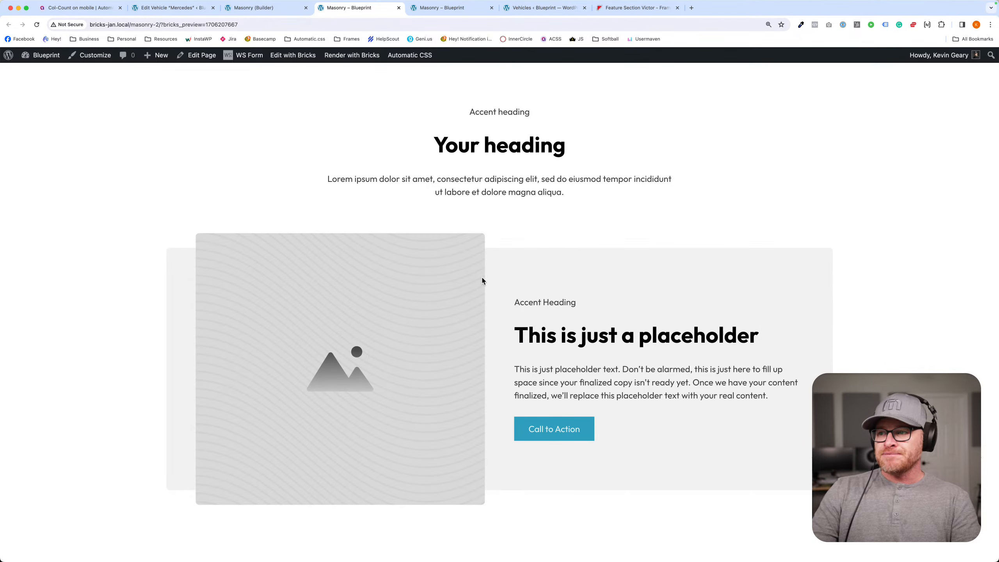
- Inspect the front-end card's HTML, examining the source order of its content div, heading, accent heading and media wrapper
right_click(512, 258)
left_click(529, 398)
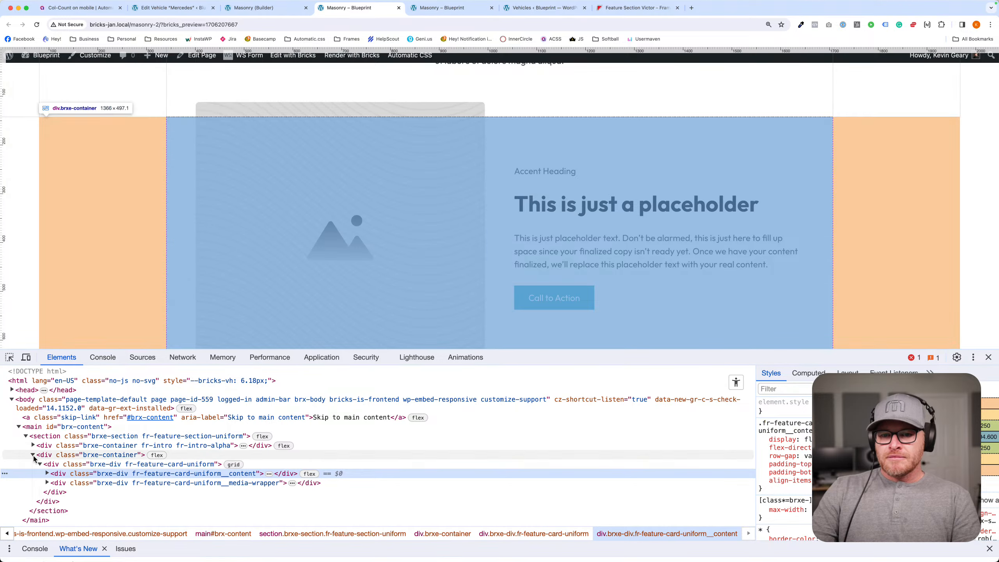
left_click(40, 464)
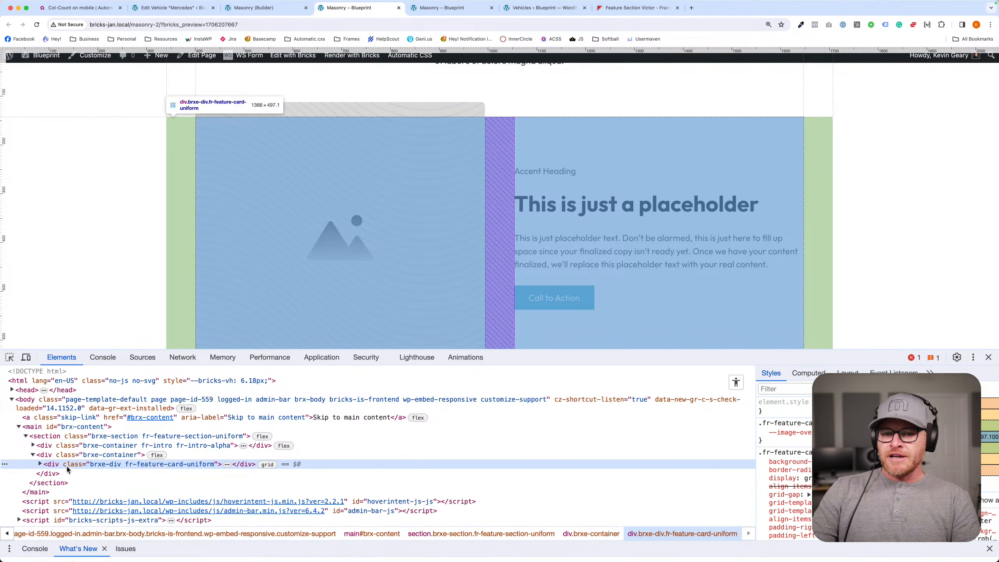
left_click(41, 465)
left_click(231, 474)
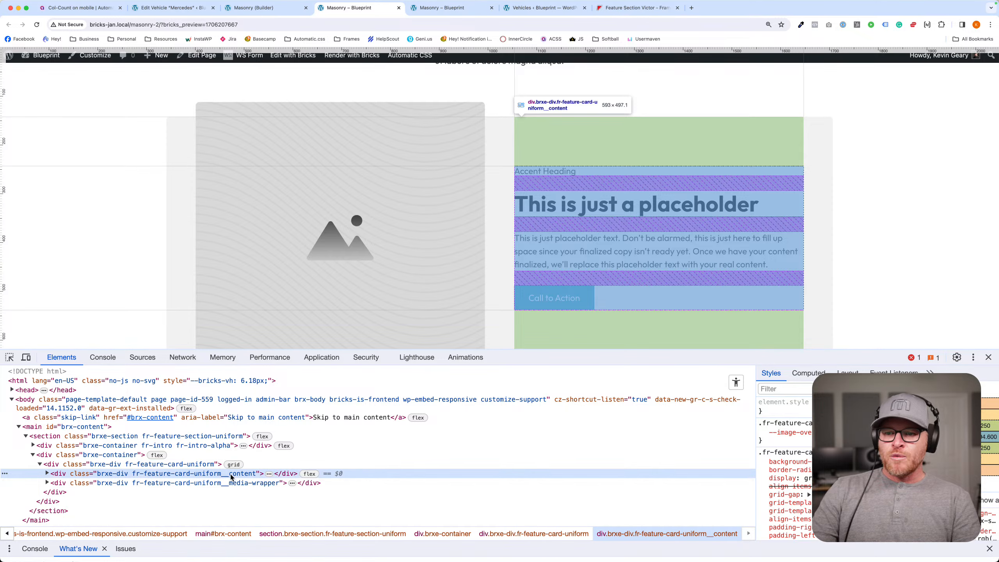
left_click(47, 473)
left_click(100, 485)
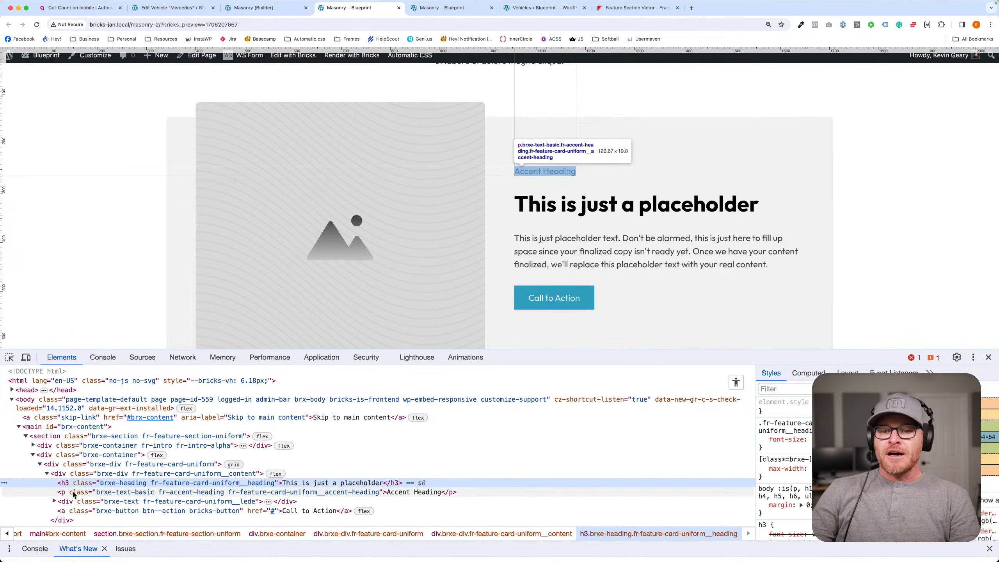
scroll(107, 489, "down", 2)
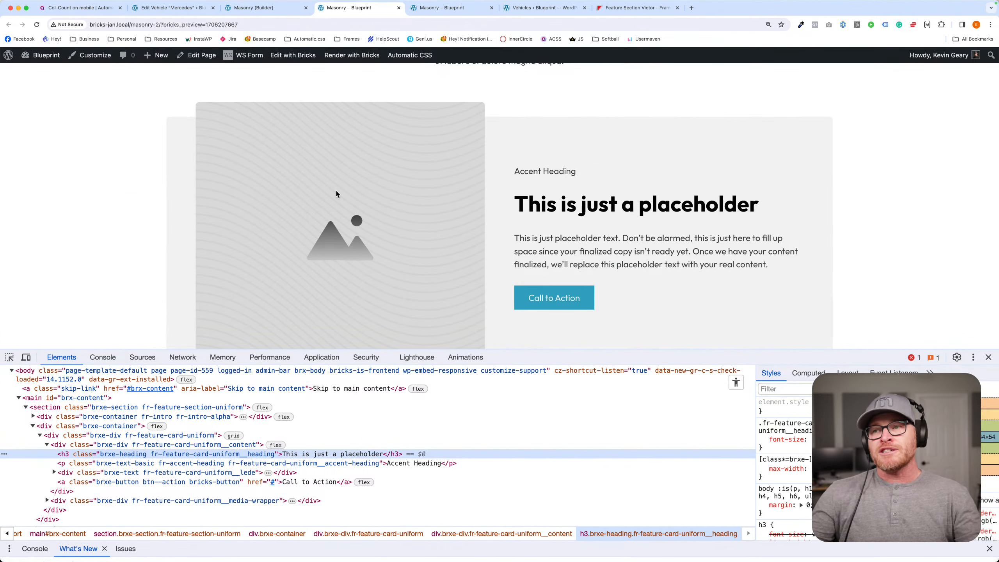
left_click(988, 357)
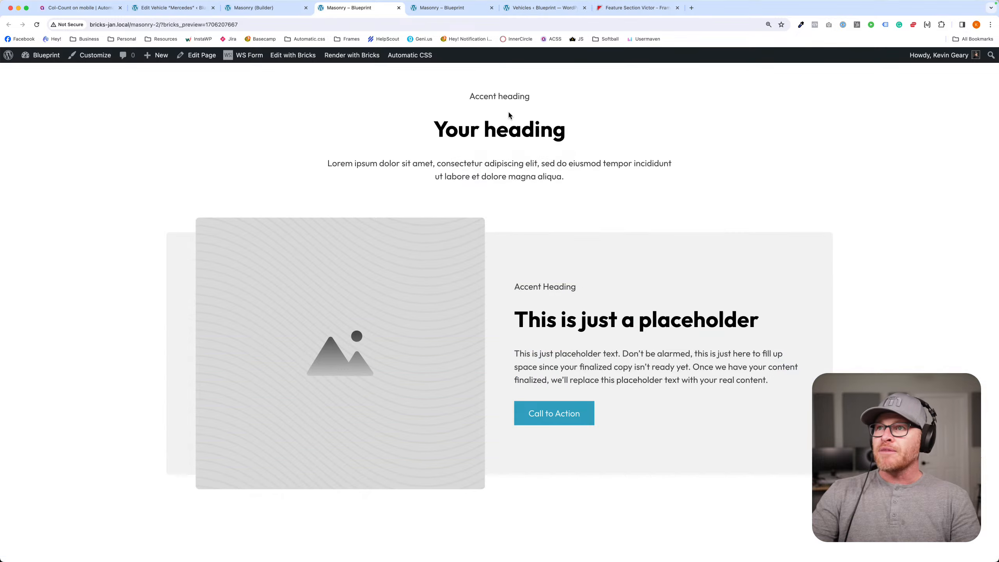
- Back in the builder, delete Feature Section Uniform and insert a fresh copy from the getframes.io templates, searching for "feature section un"
left_click(280, 8)
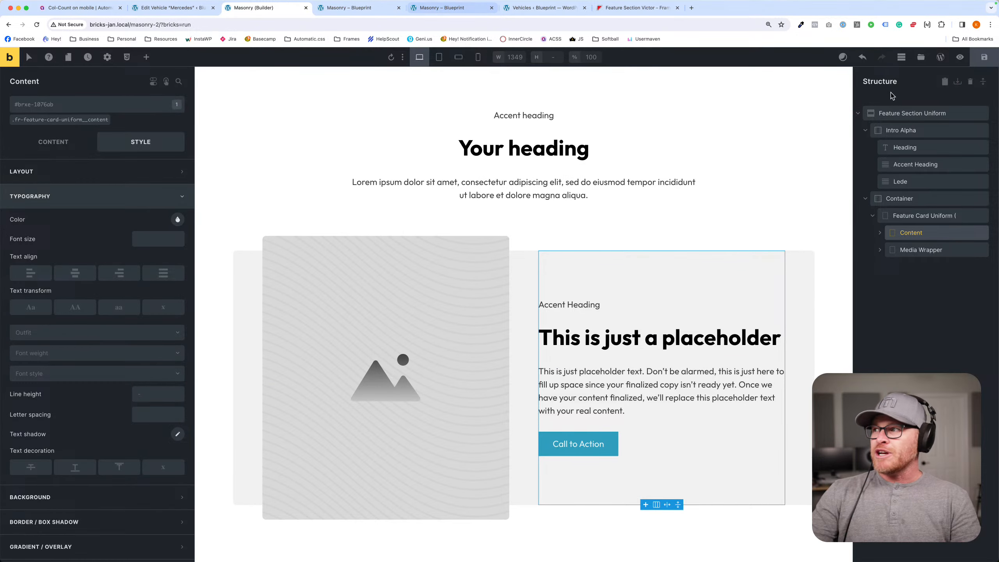
left_click(982, 114)
left_click(920, 57)
type("feature uin")
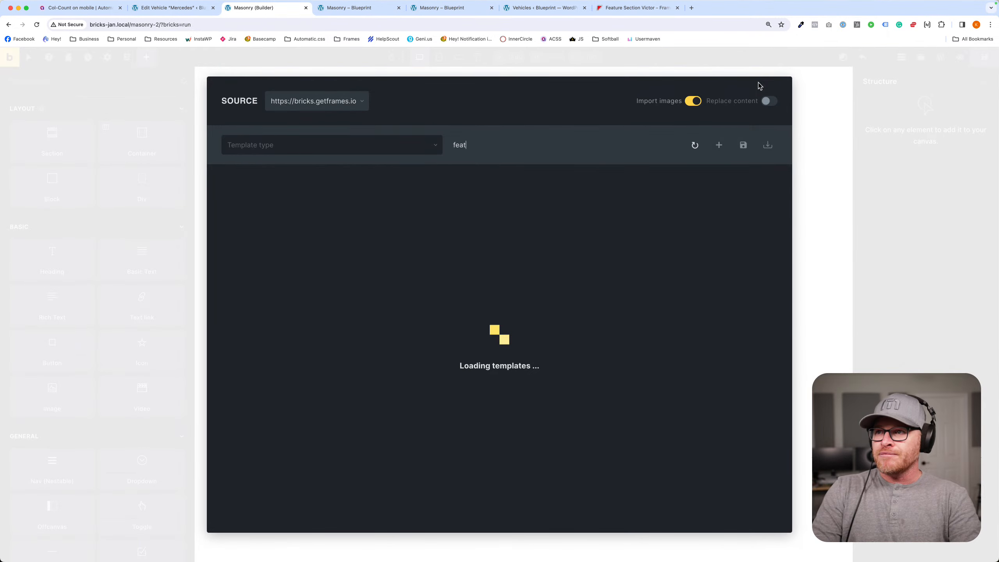
key("BackSpace")
key("BackSpace")
type("nifo")
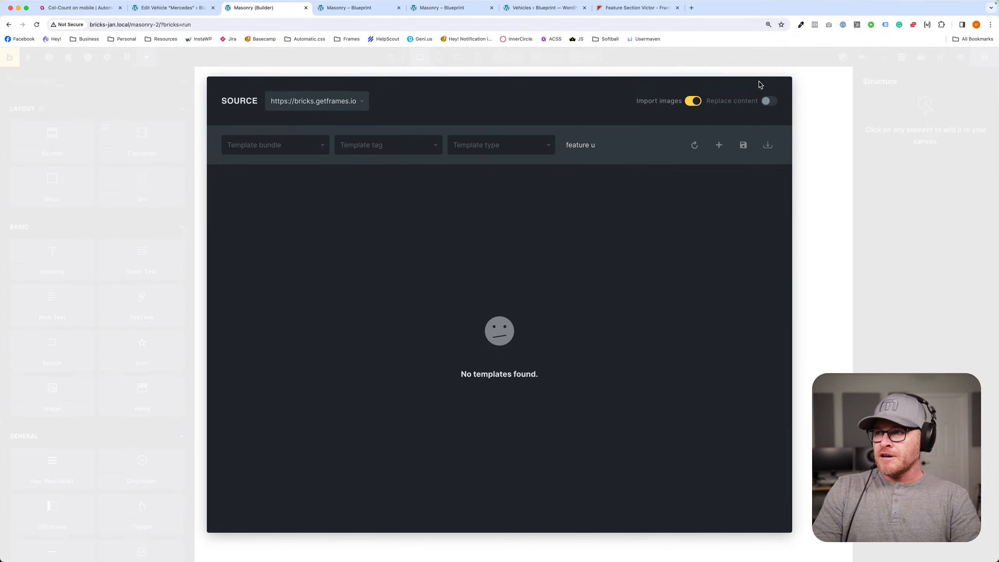
key("BackSpace")
type("section un")
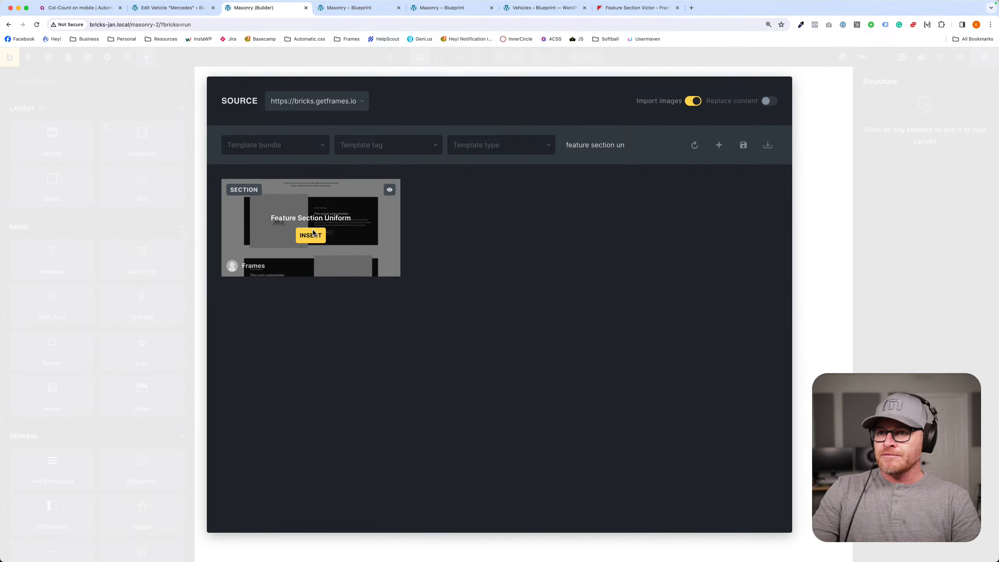
left_click(315, 232)
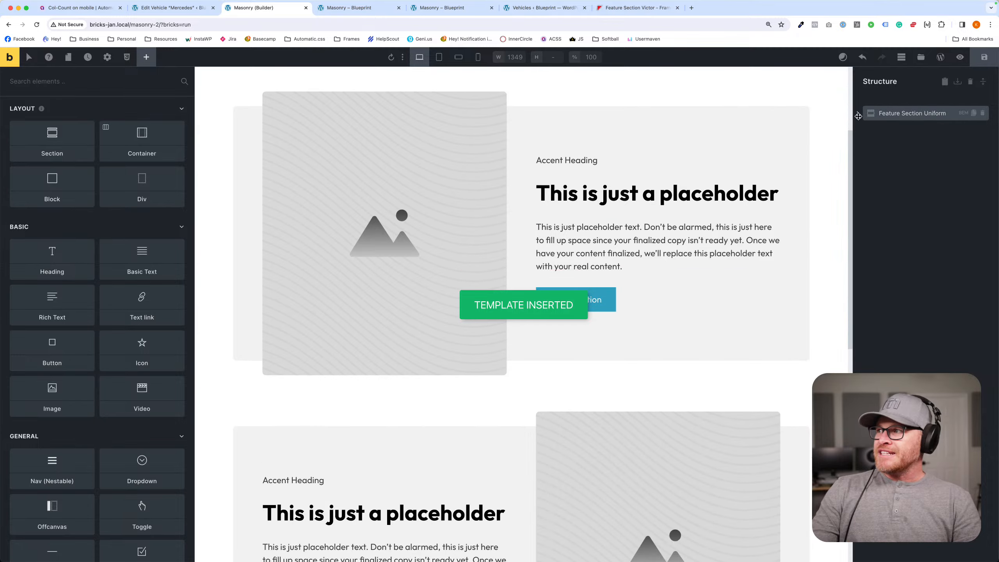
- Duplicate the third Feature Card Uniform repeatedly inside Feature Grid Uniform to make a long list of cards
left_click(858, 114)
left_click(914, 147)
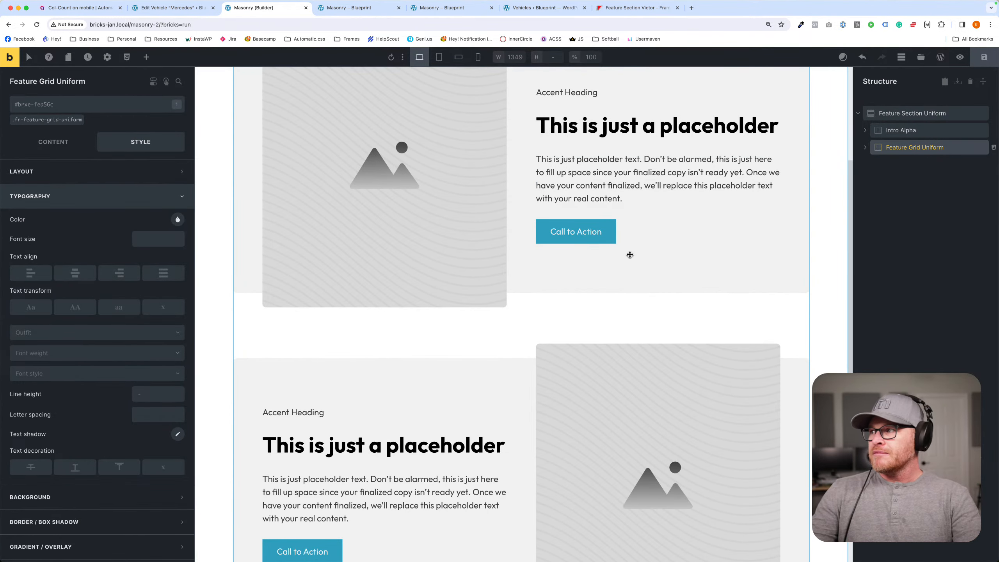
left_click_drag(863, 150, 869, 155)
left_click(930, 199)
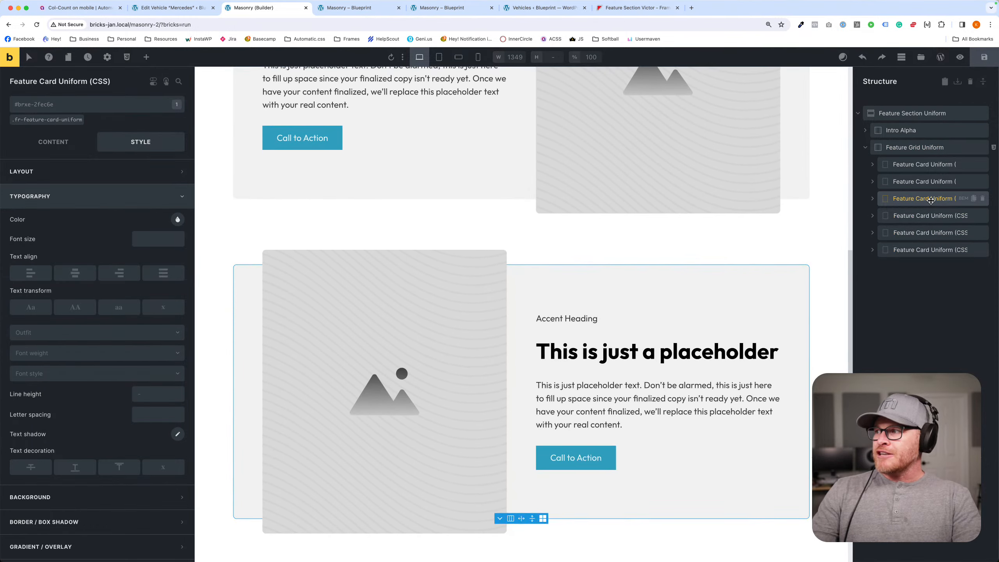
key("super+d")
key("super+d")
key("super+d")
key("super+d")
key("super+d")
key("super+d")
key("super+d")
- Review the duplicated feature cards down the canvas, examining how their image and text sides alternate
scroll(635, 204, "up", 10)
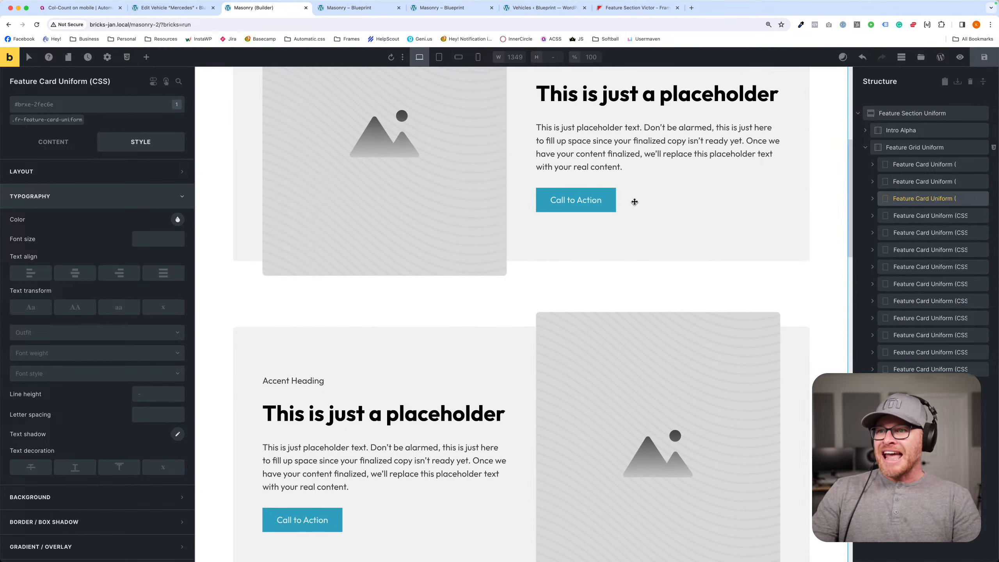
scroll(634, 201, "up", 6)
scroll(635, 202, "down", 20)
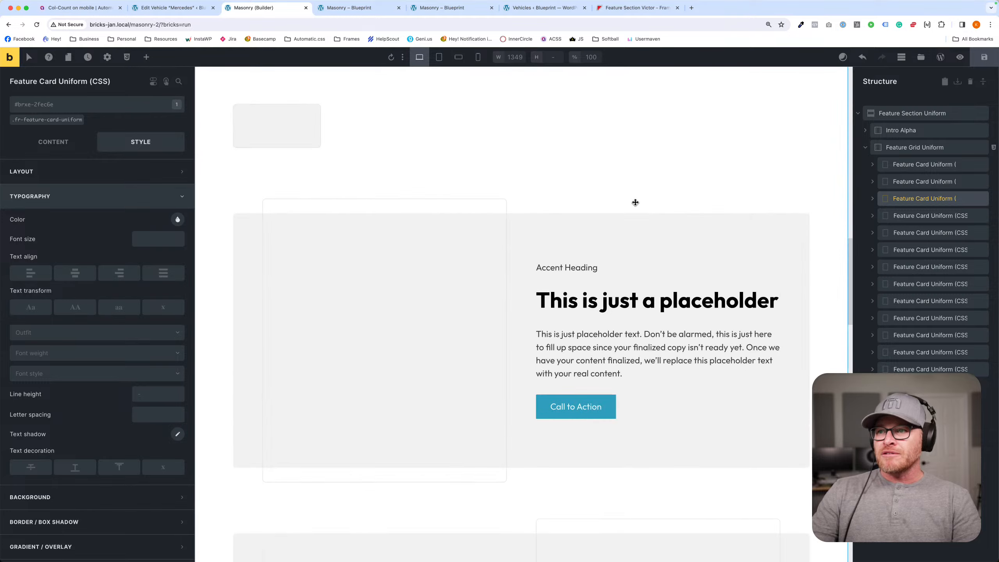
scroll(636, 202, "down", 20)
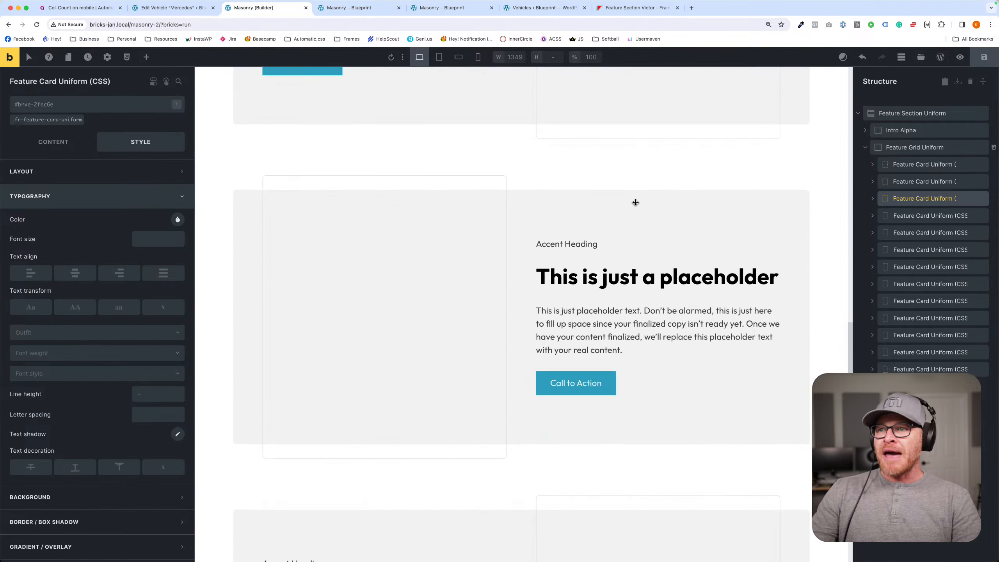
scroll(636, 202, "down", 20)
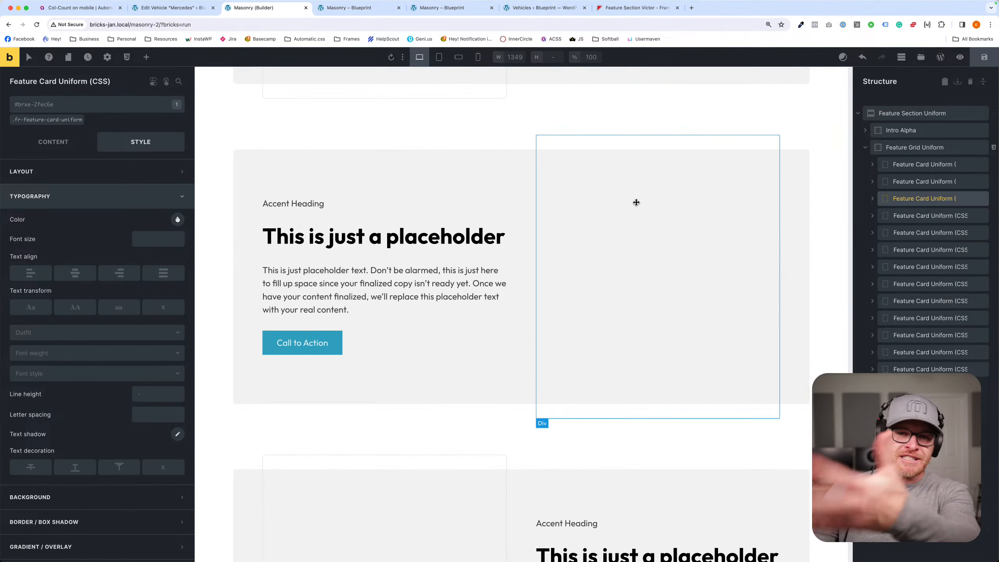
scroll(636, 203, "down", 20)
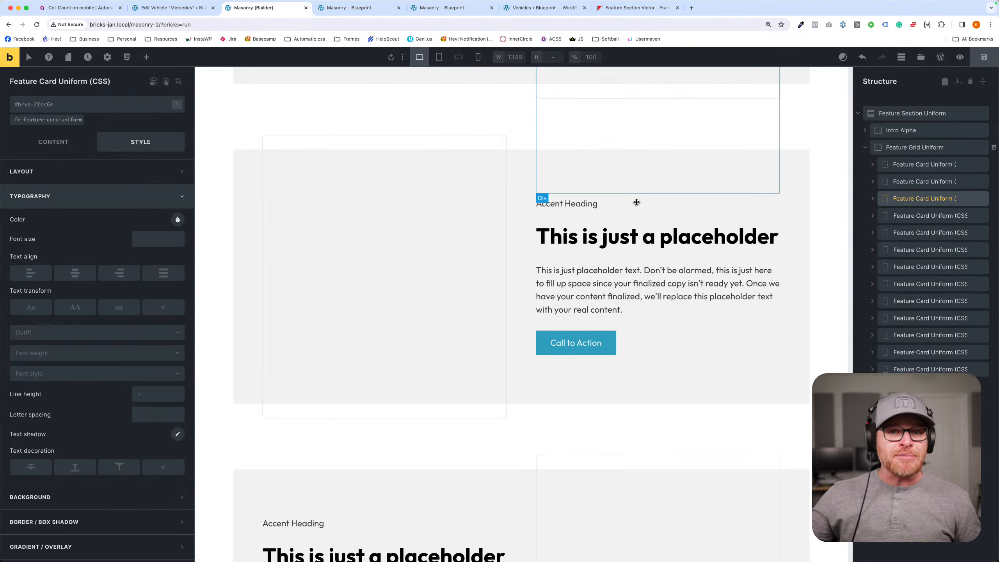
scroll(591, 206, "down", 10)
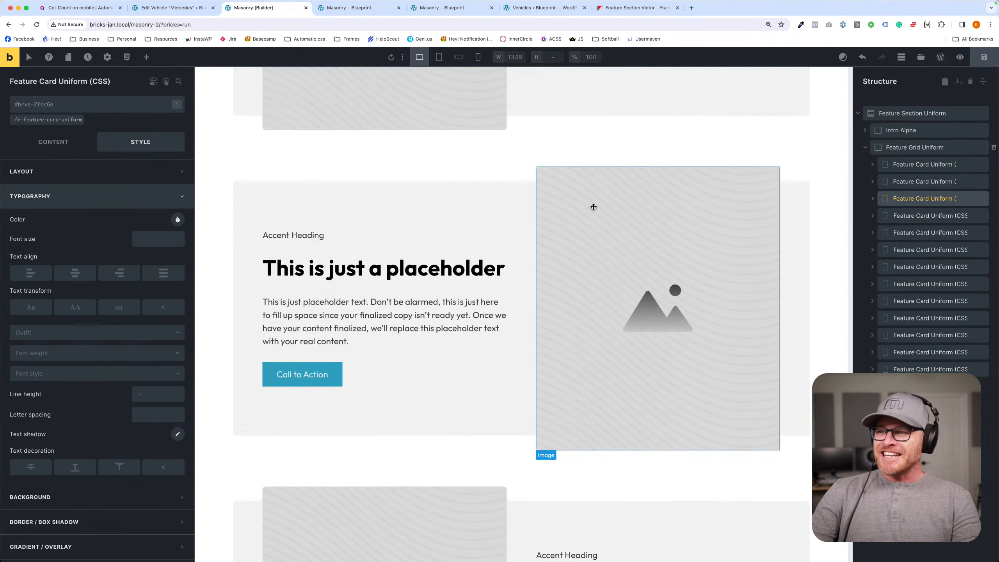
scroll(594, 206, "down", 15)
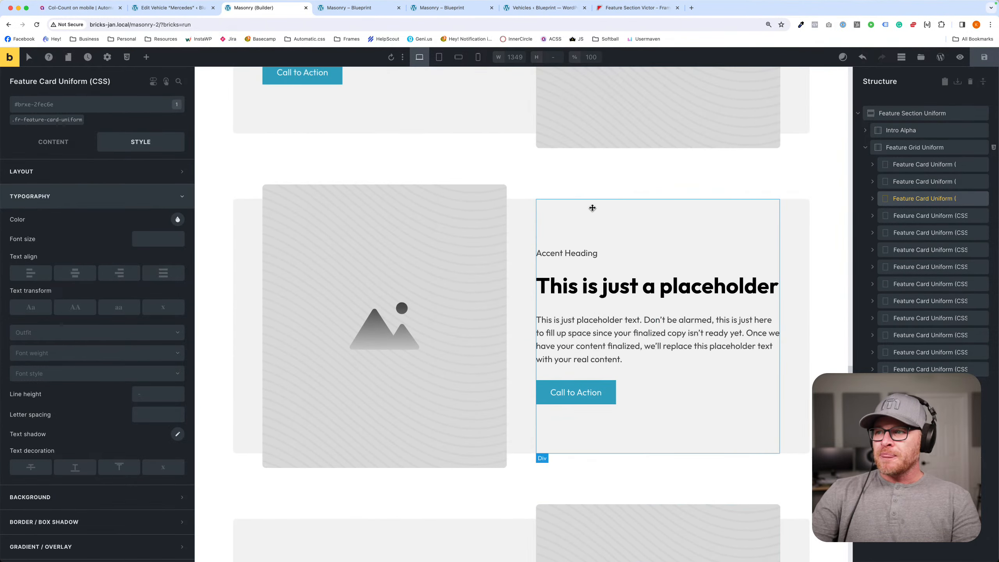
- Replace the heading text of a duplicated feature card midway down the grid with "Here"
double_click(621, 286)
triple_click(620, 286)
type("Here")
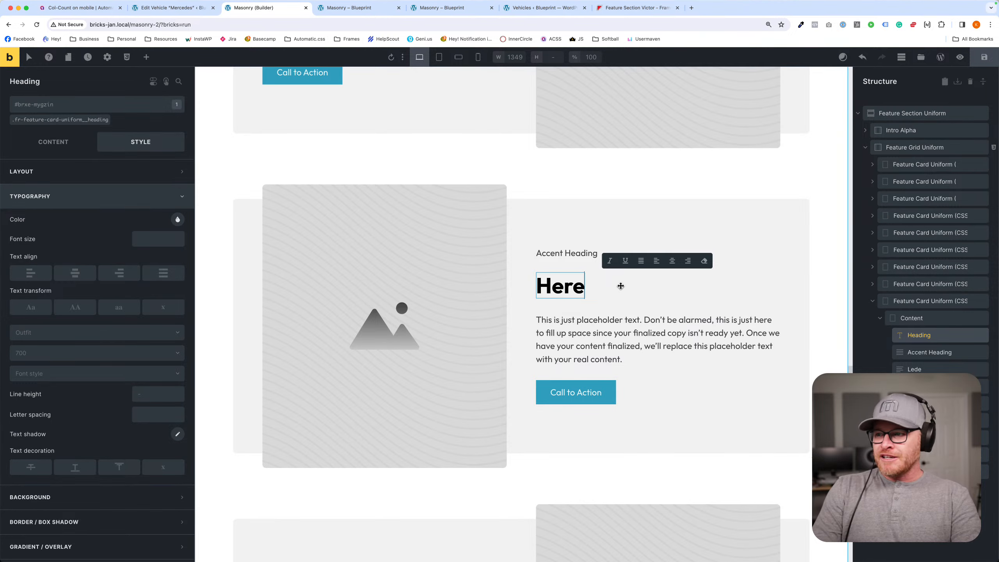
type("'s a unique one.")
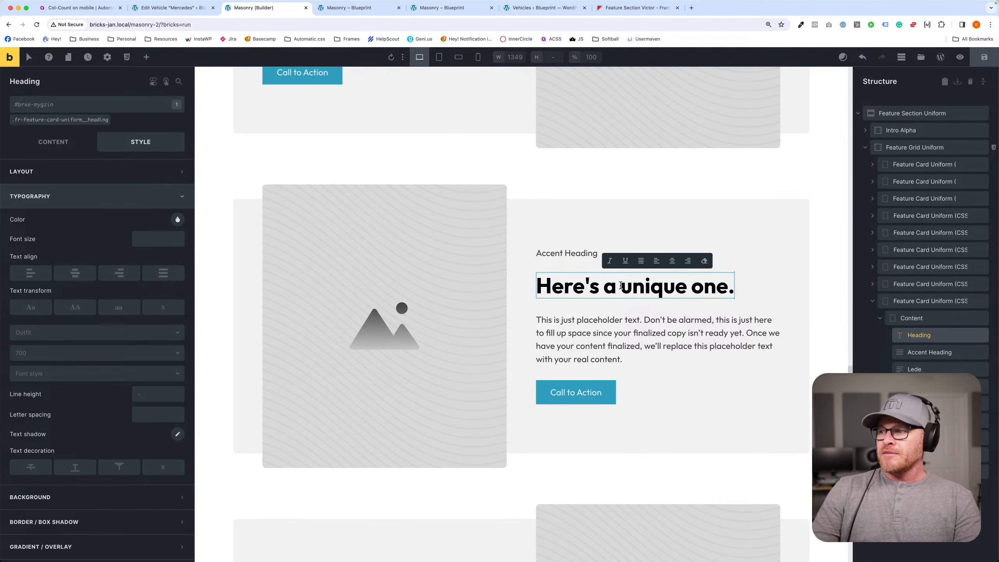
- Complete the duplicated card's heading as "Here's a unique one." and rename its card element to "unique"
left_click(898, 302)
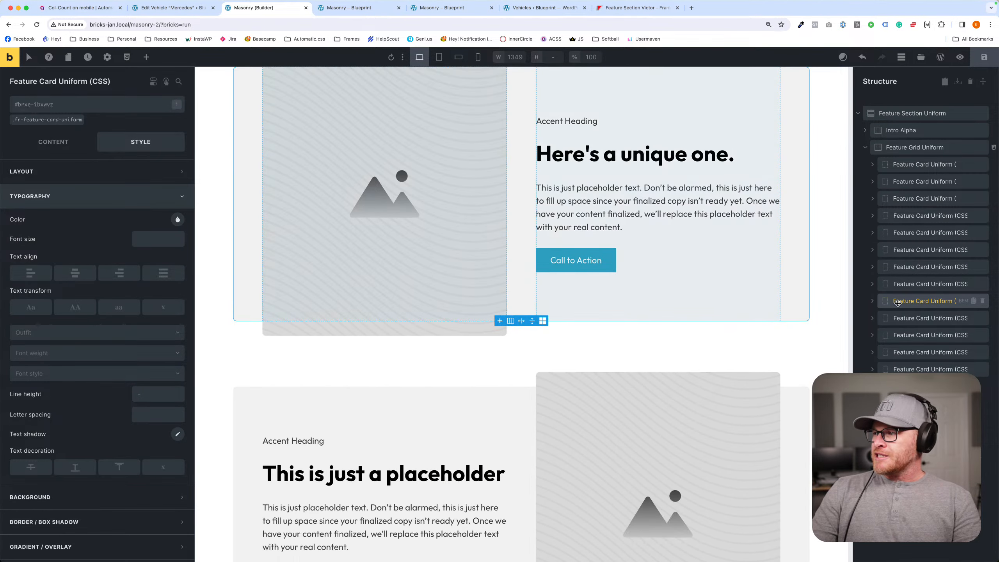
double_click(899, 301)
type("unique")
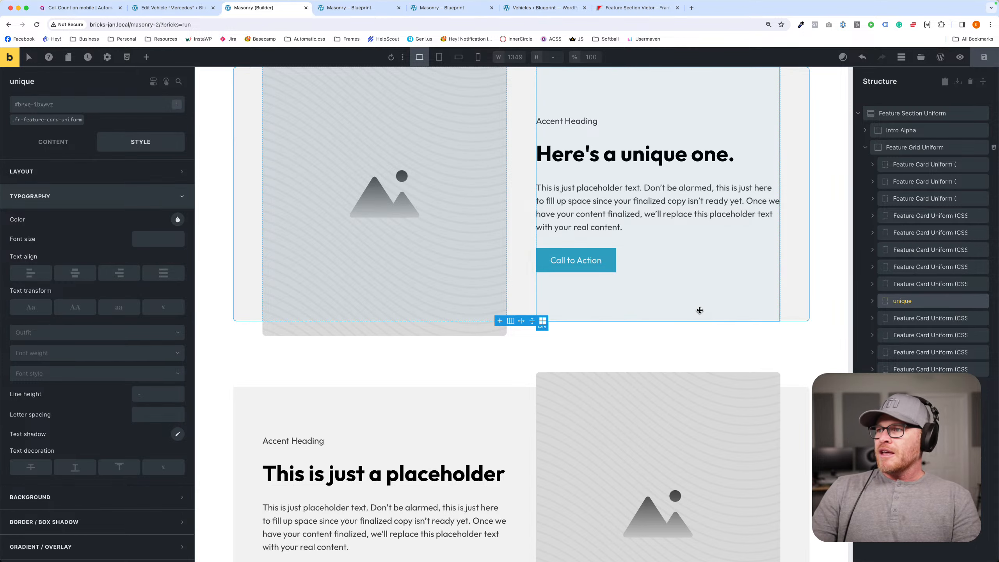
- Move the "unique" card to the second position in Feature Grid Uniform and locate it on the canvas
scroll(698, 311, "up", 5)
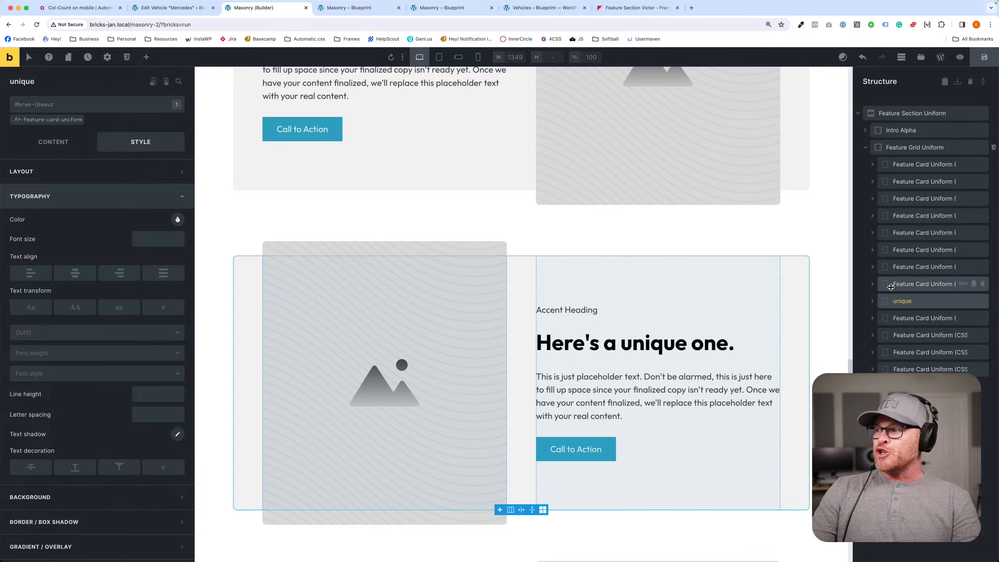
left_click_drag(890, 301, 891, 178)
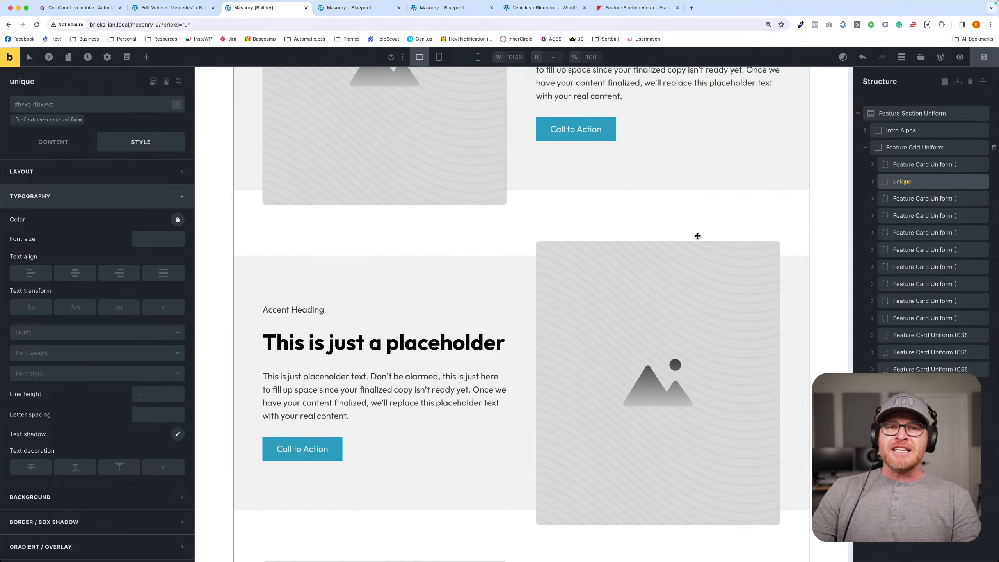
scroll(697, 235, "down", 10)
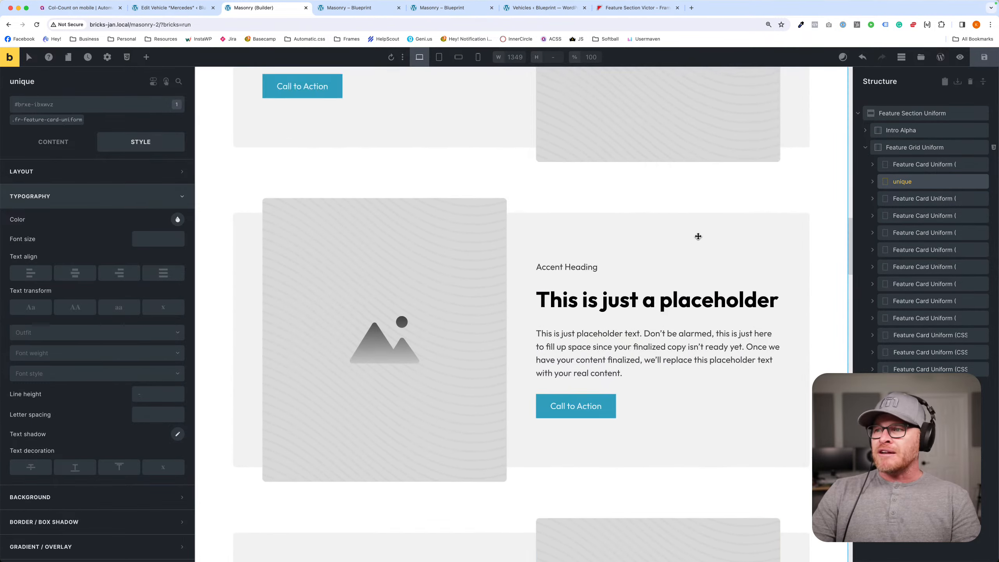
scroll(698, 236, "up", 10)
scroll(698, 236, "down", 6)
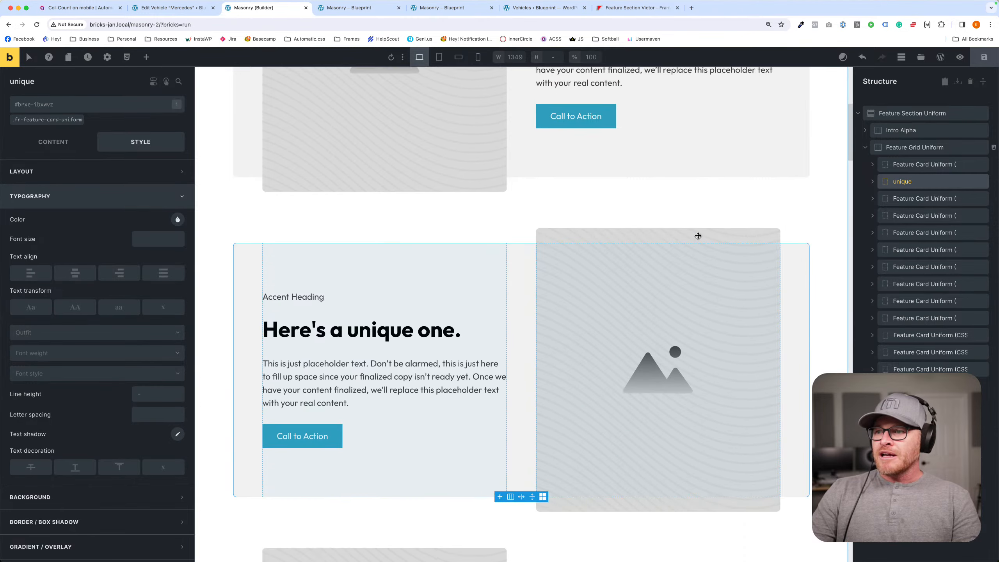
- Review the cards below the "unique" card, examining how their image and text sides alternate after the reorder
scroll(698, 236, "down", 5)
left_click(533, 312)
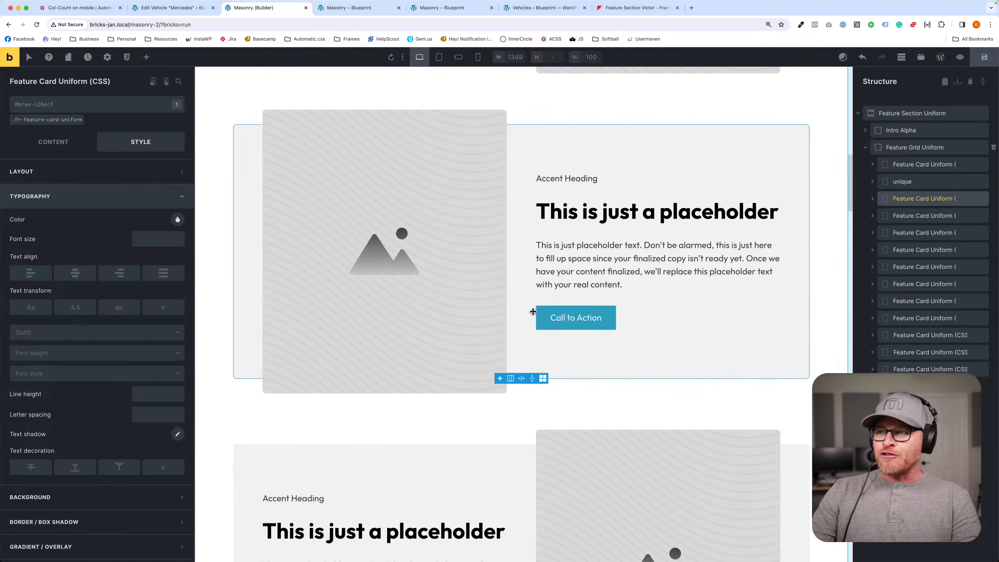
scroll(533, 311, "down", 8)
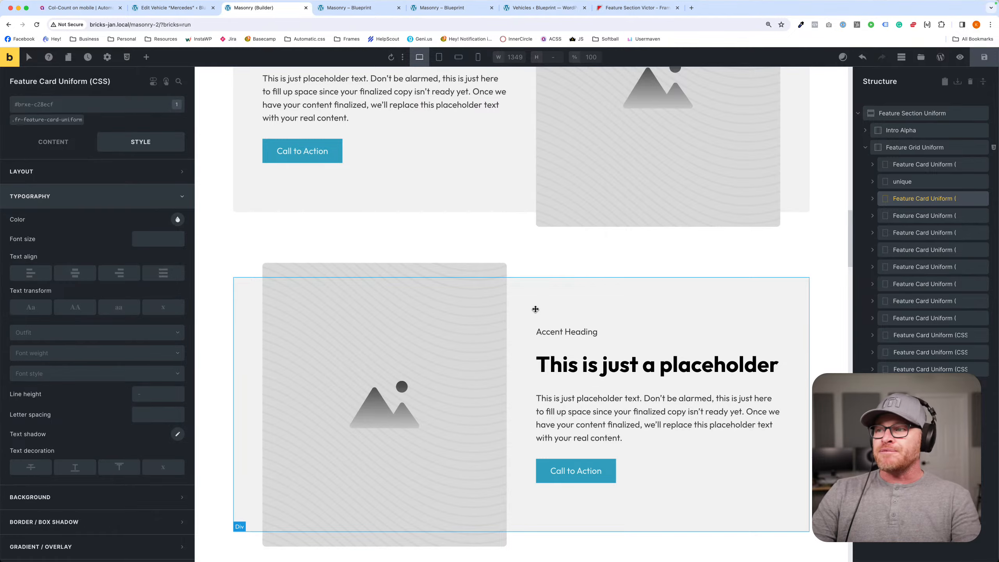
scroll(536, 309, "up", 15)
scroll(536, 309, "down", 15)
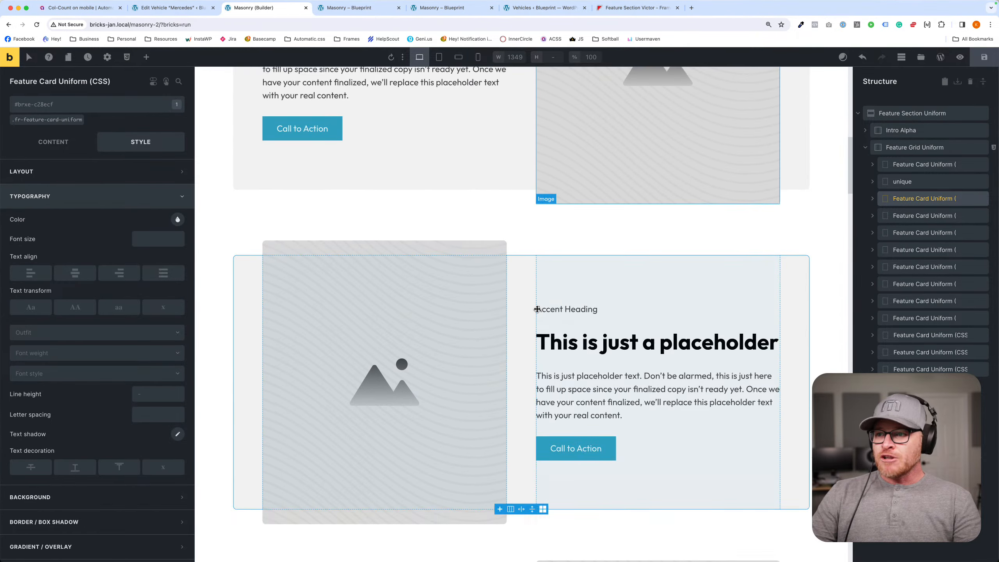
scroll(537, 309, "down", 7)
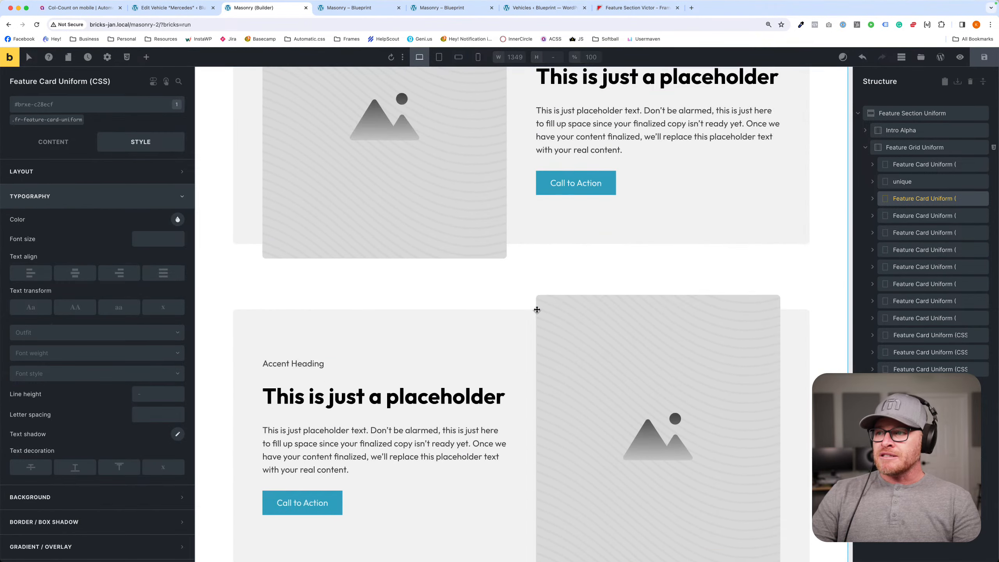
scroll(537, 309, "down", 10)
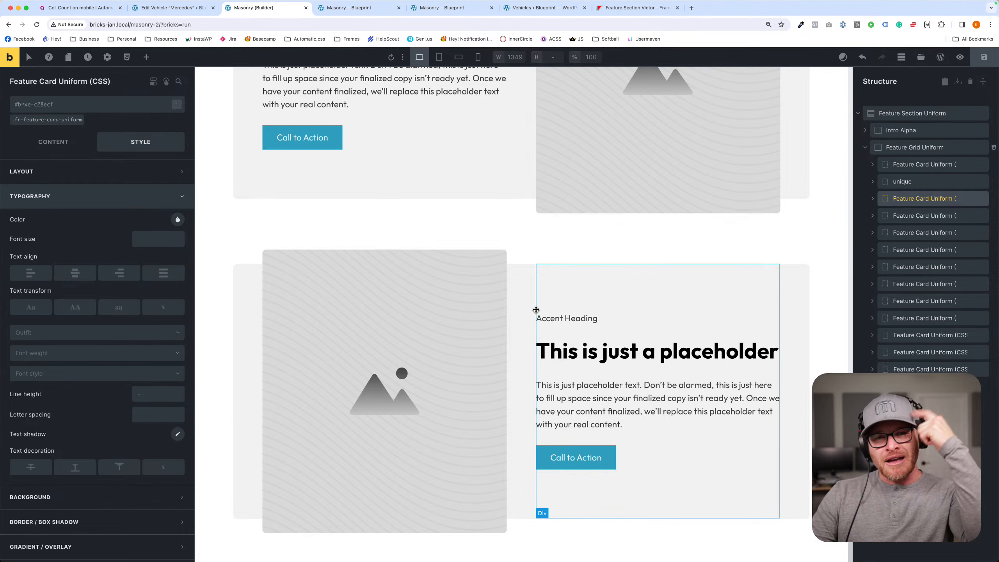
left_click(566, 219)
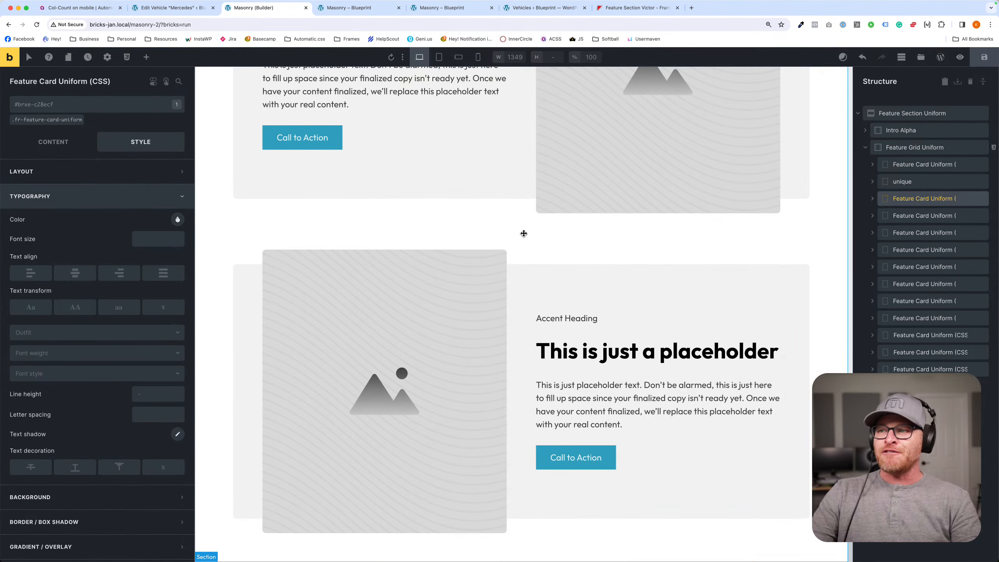
scroll(527, 248, "down", 7)
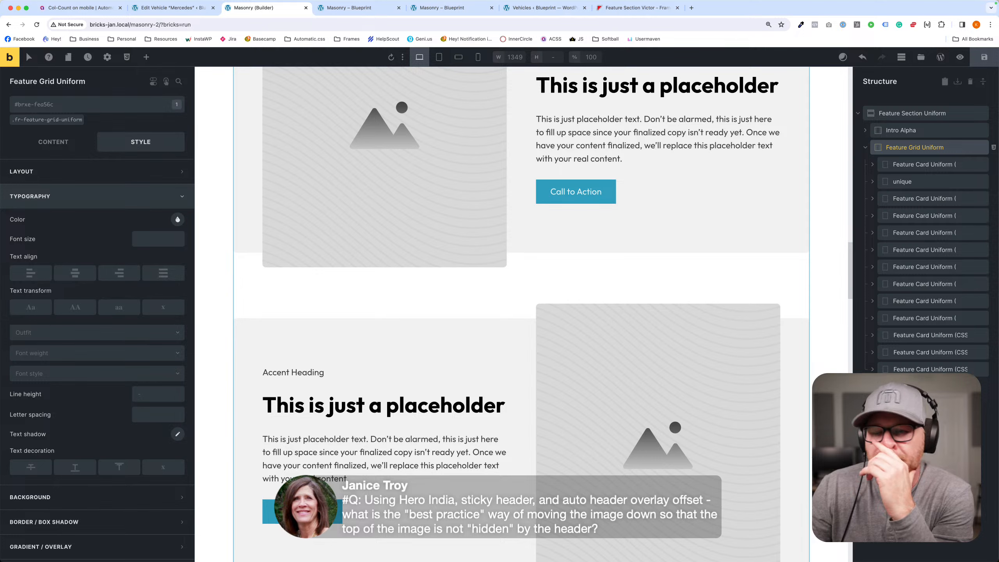
- Delete Feature Section Uniform and insert the Hero India section from the getframes.io templates, searching for "hero india"
left_click(982, 115)
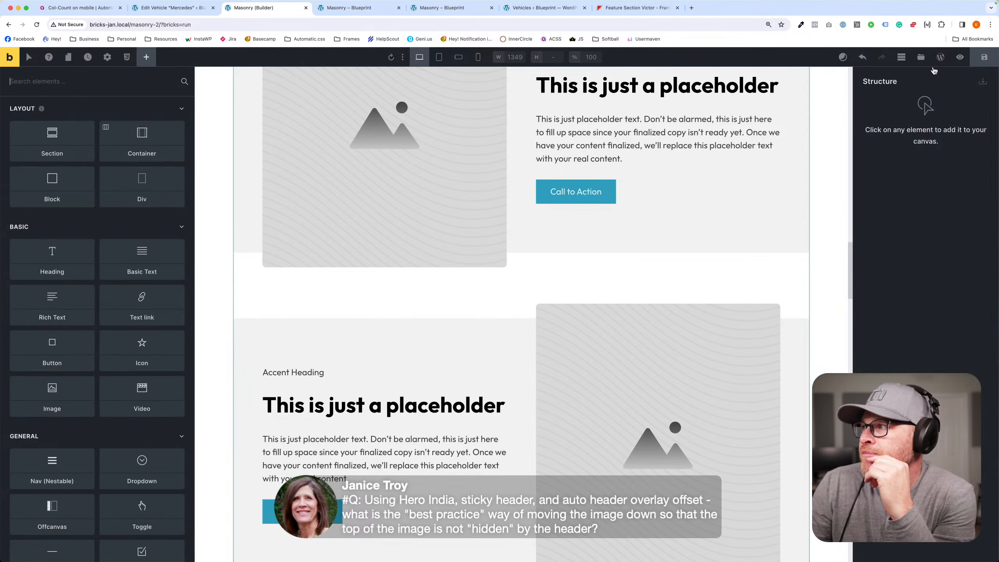
left_click(920, 58)
left_click(520, 145)
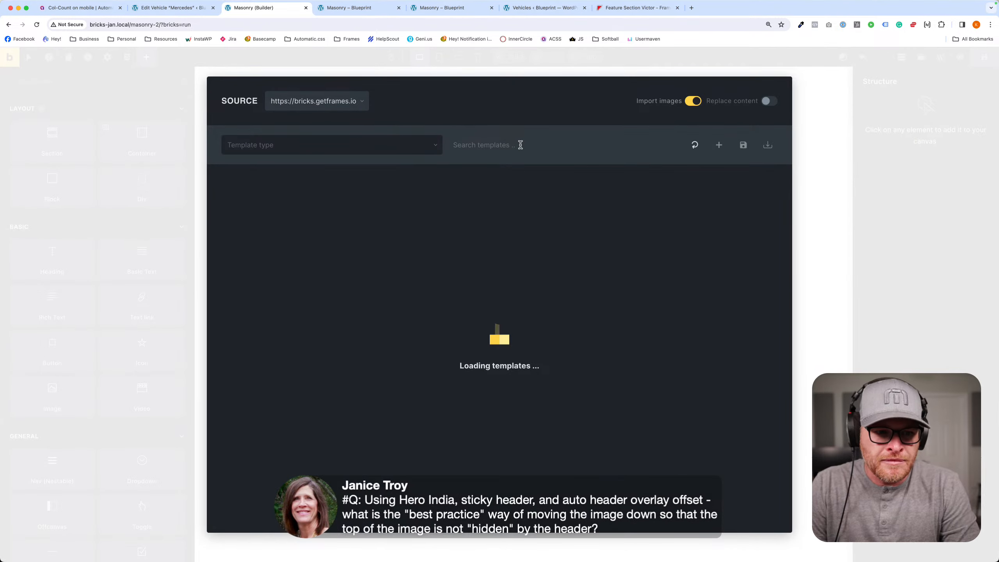
type("hero india")
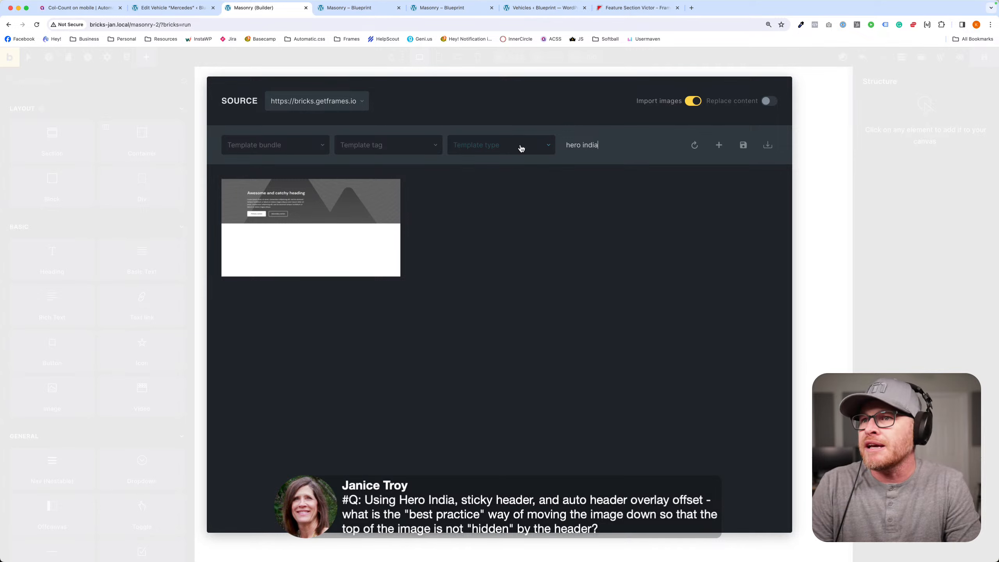
left_click(311, 235)
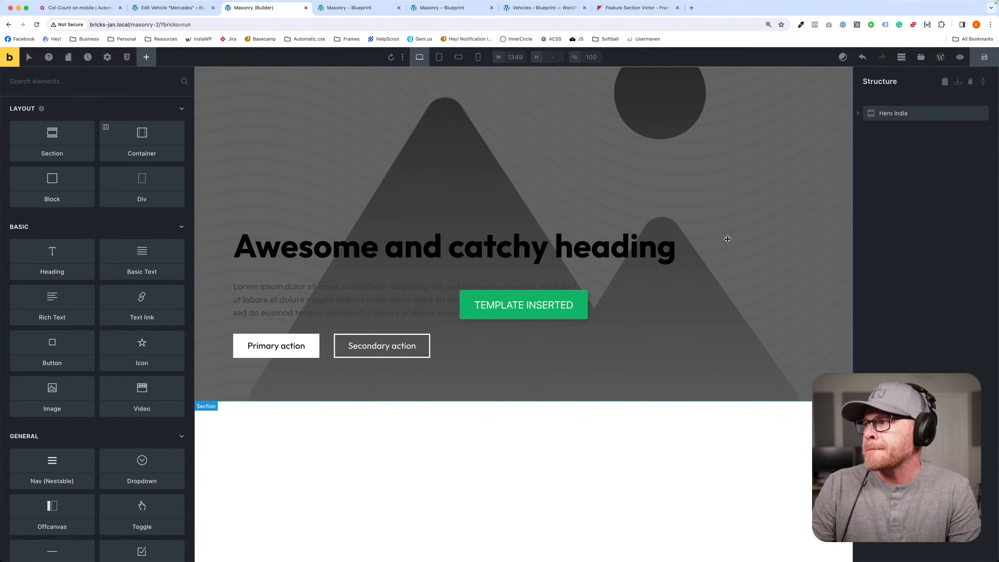
- Set the typography color of the hero heading's .fr-hero-india__heading class to white from the Automatic.css color variables
left_click(664, 296)
left_click(349, 240)
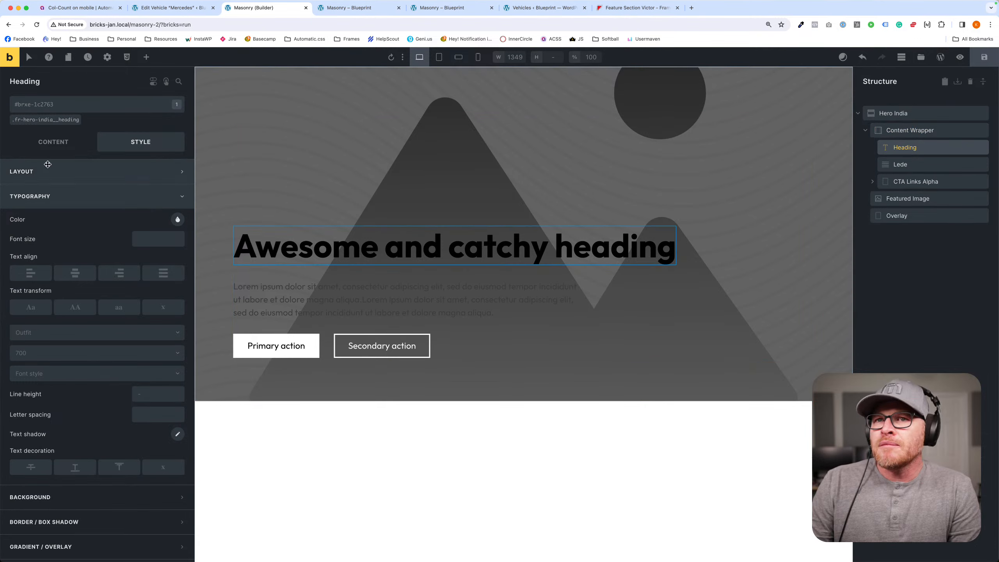
left_click(57, 122)
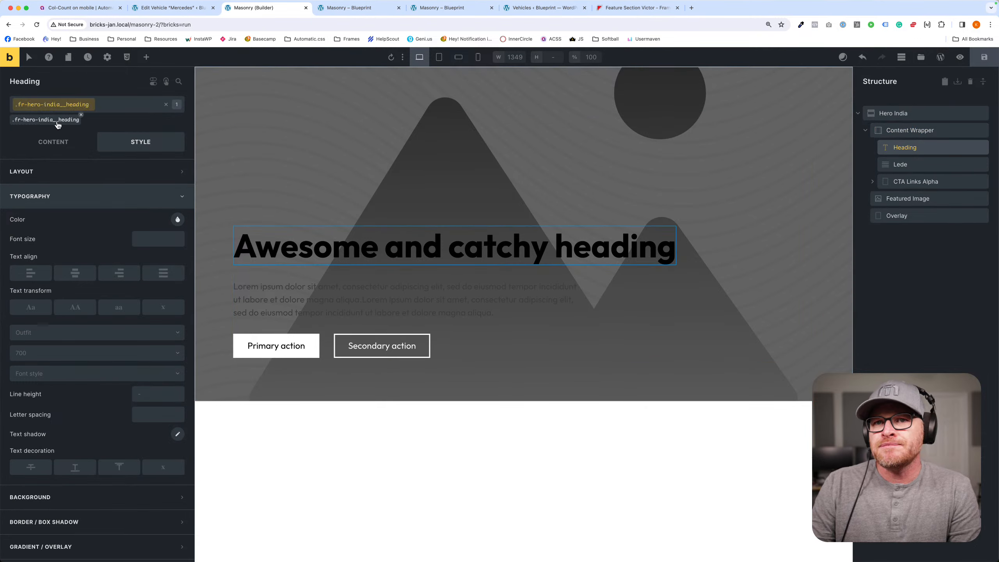
right_click(179, 223)
scroll(157, 488, "down", 3)
left_click(84, 458)
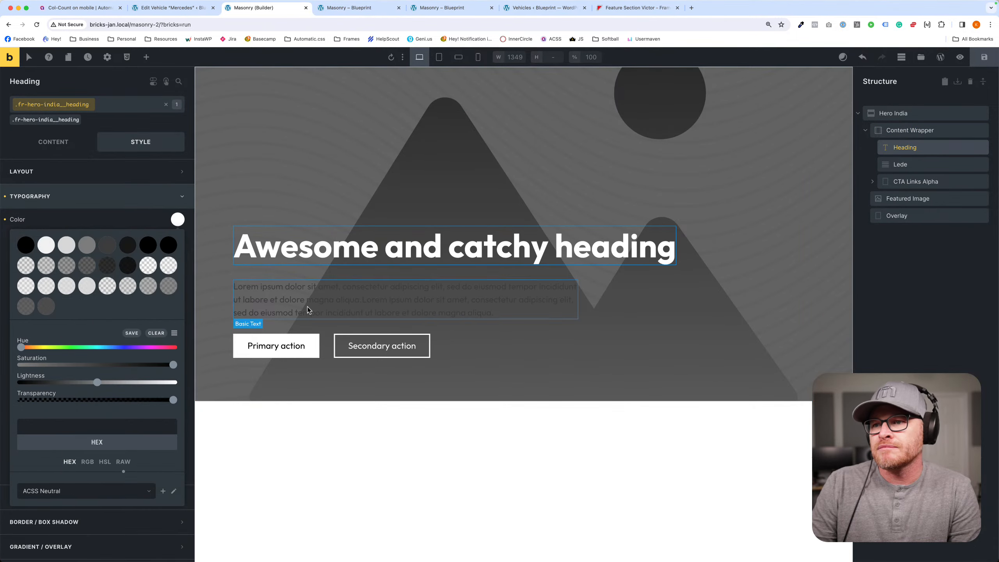
- Set the typography color of the hero text's .fr-hero-india__lede class to white from the Automatic.css color variables
left_click(308, 310)
left_click(42, 120)
right_click(178, 220)
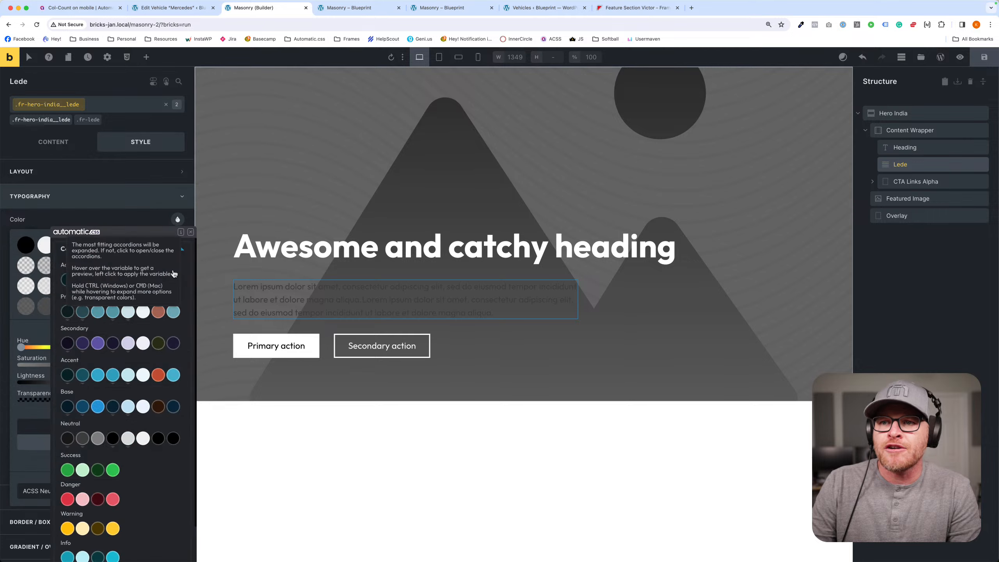
scroll(117, 432, "down", 3)
left_click(80, 536)
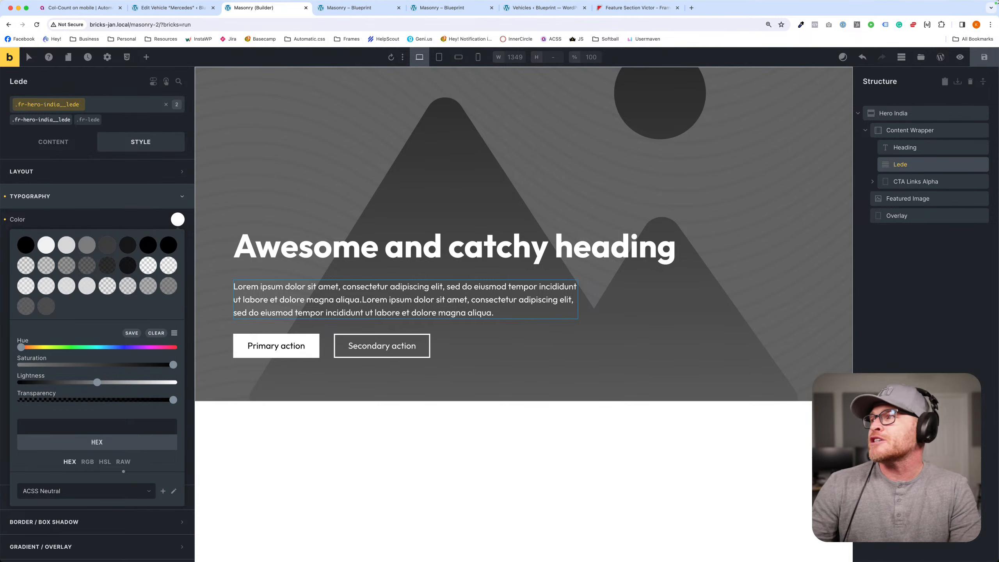
- Open the Masonry page's WordPress editor from the builder and go to the Bricks Templates list
left_click(942, 59, "super")
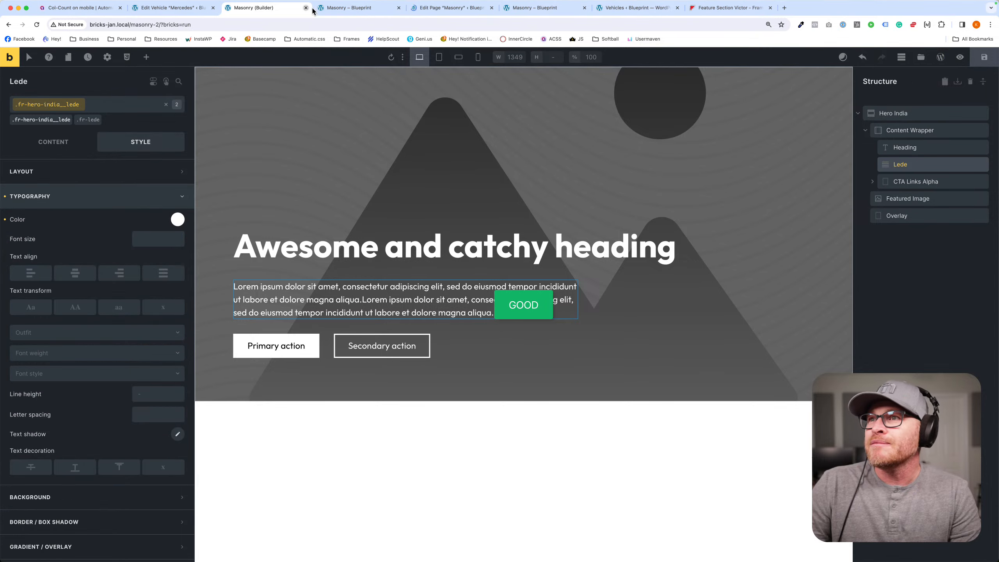
left_click_drag(453, 9, 308, 10)
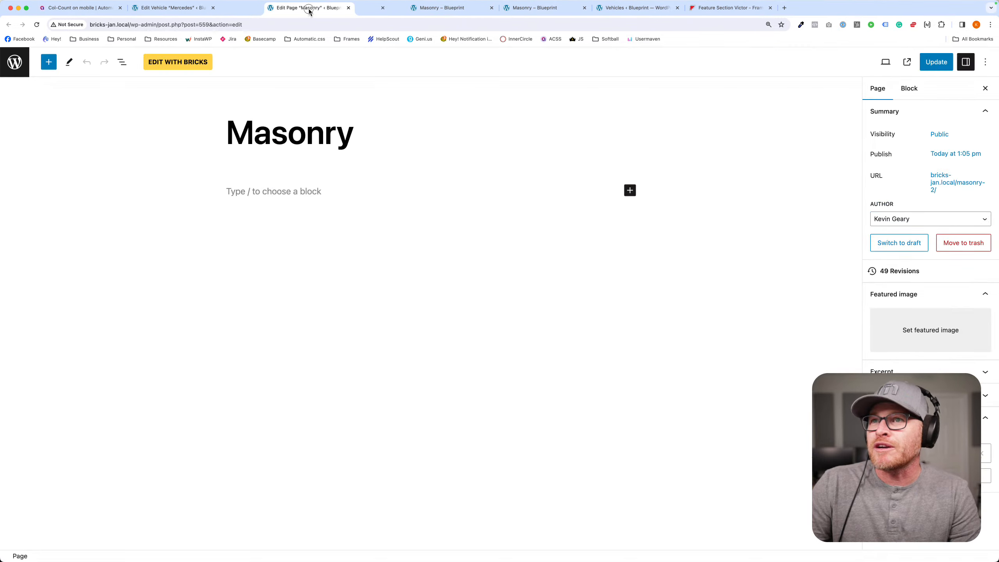
left_click(14, 61)
left_click(81, 105)
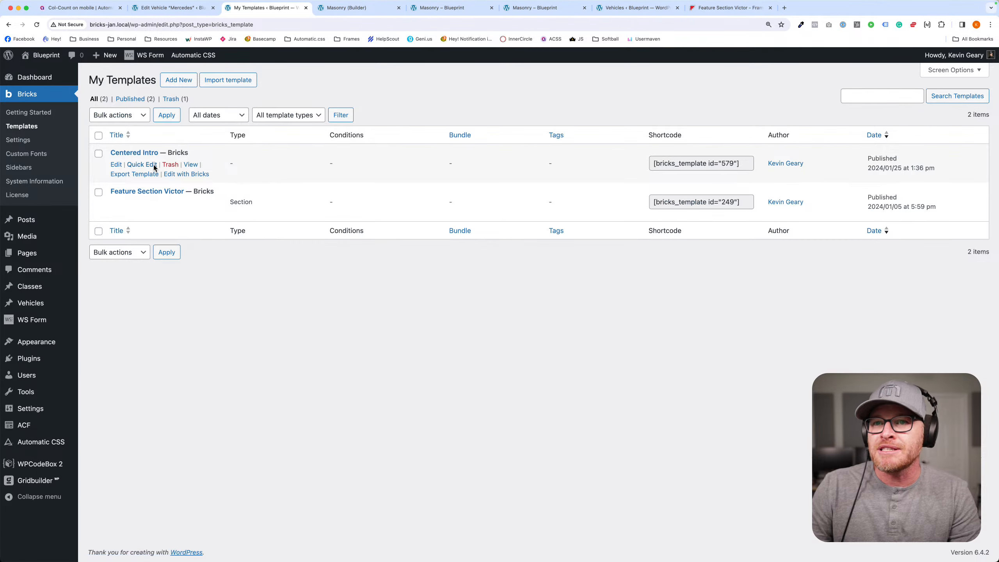
- Create and publish a new Bricks template titled "Header" and open it in the builder
left_click(179, 80)
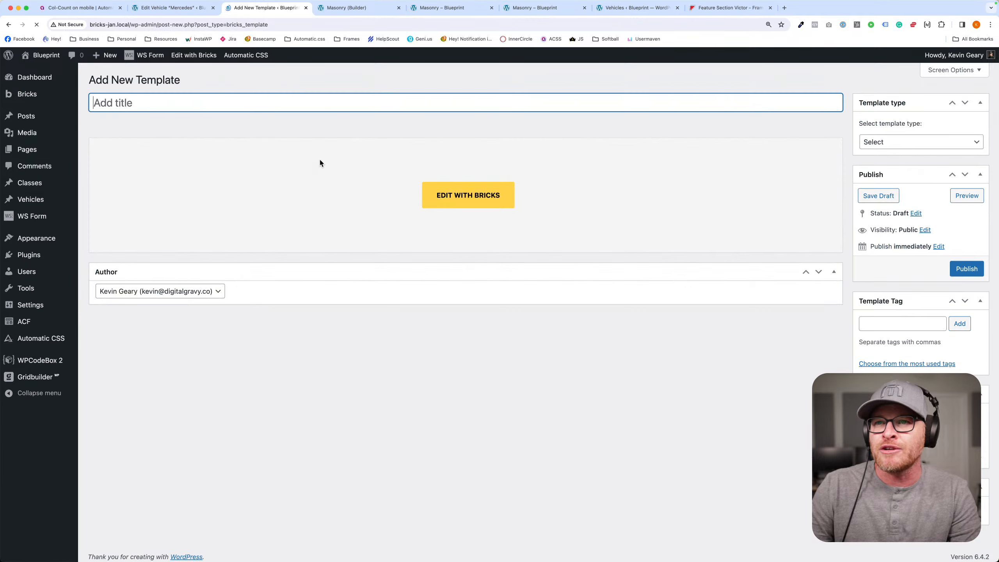
type("Header")
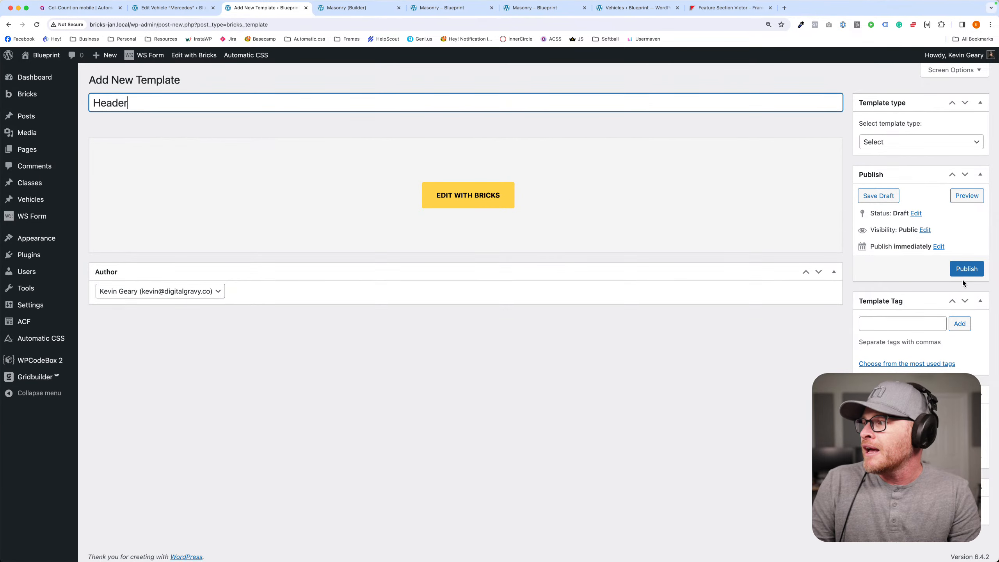
left_click(966, 269)
left_click(465, 224)
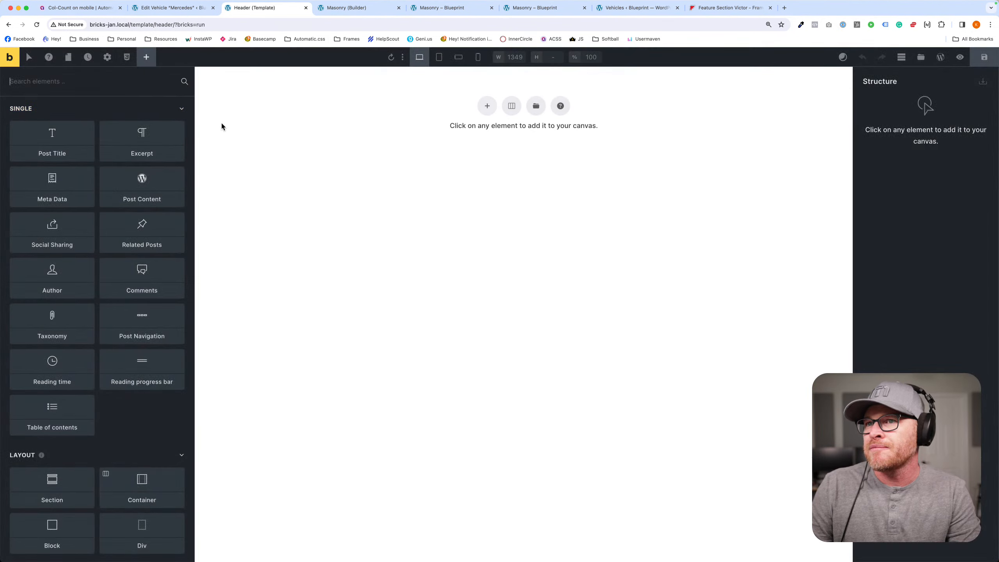
- Insert the Header Alpha section from the getframes.io templates, searching for "header", and save the template
left_click(920, 57)
type("header")
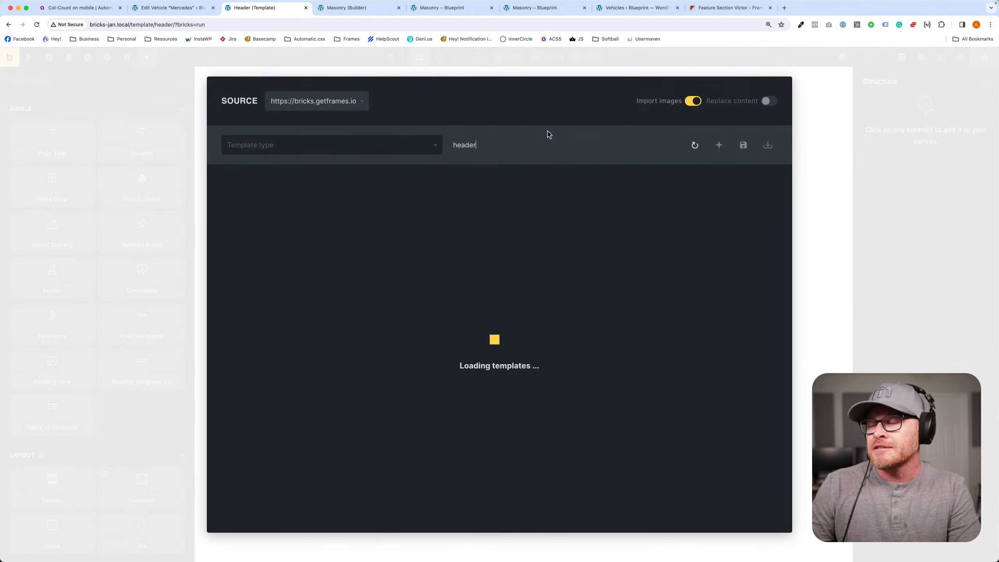
mouse_move(277, 453)
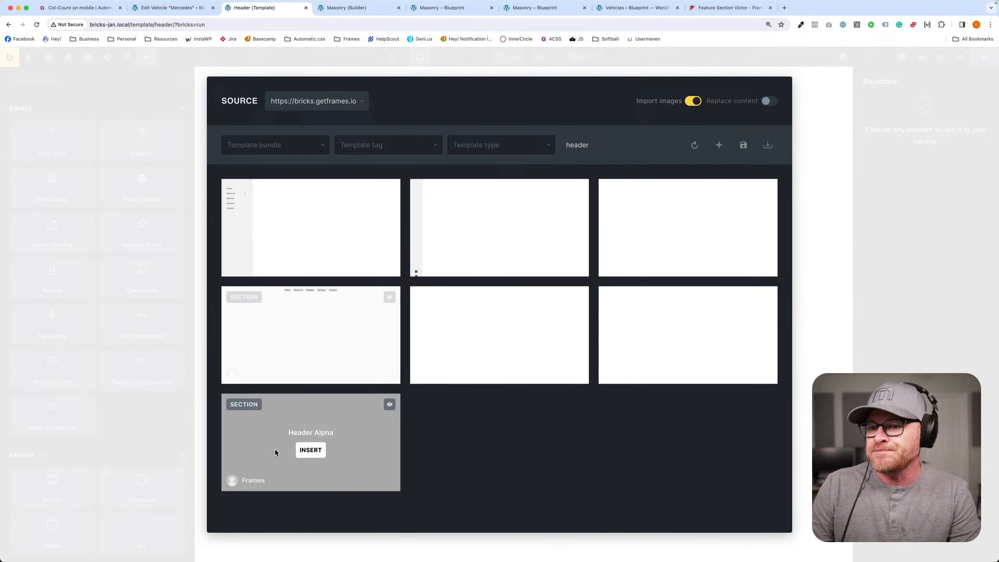
left_click(310, 451)
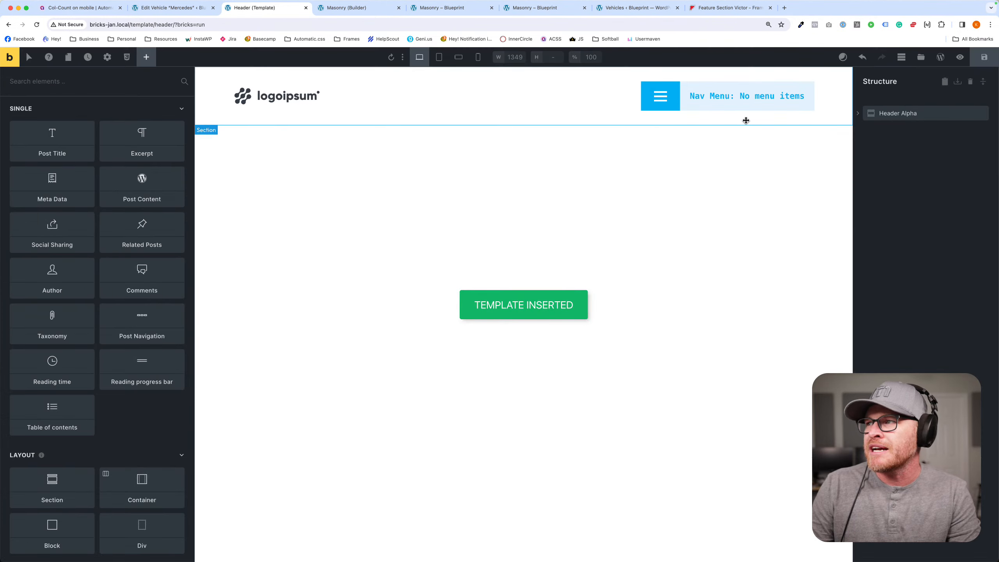
left_click(984, 57)
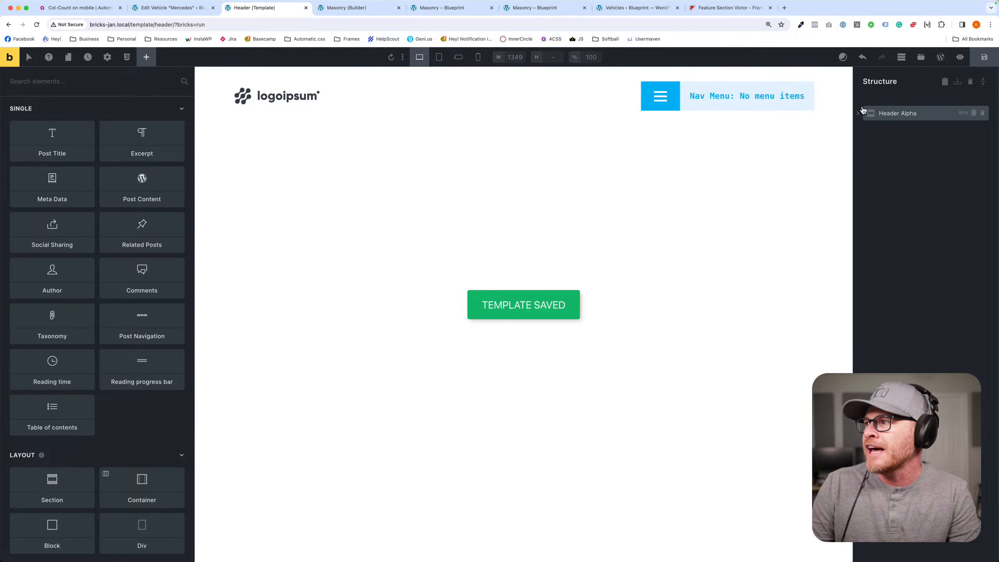
- Add an "Entire website" condition to the Header template in its template settings and save the template
left_click(107, 57)
left_click(59, 157)
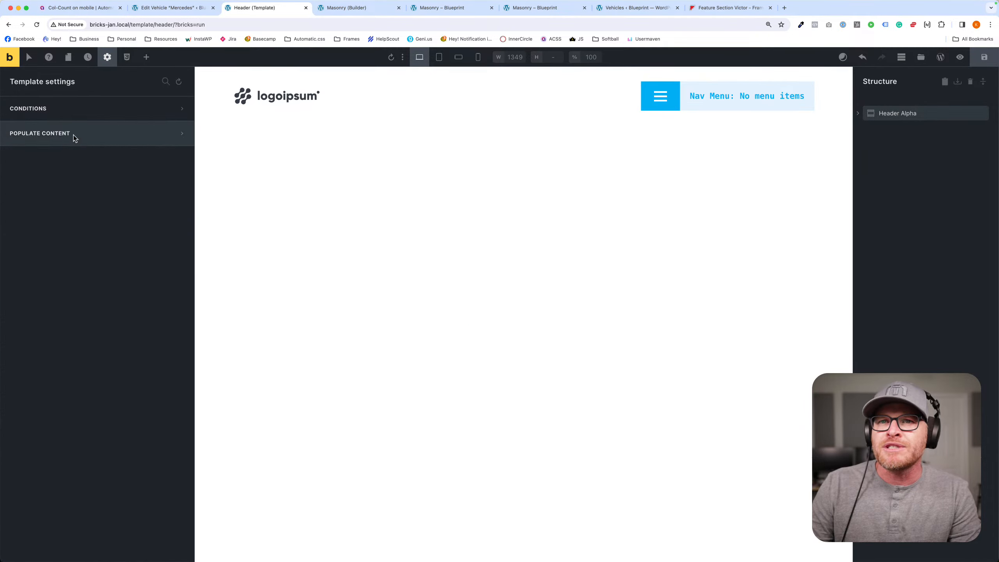
left_click(58, 109)
left_click(59, 110)
left_click(59, 111)
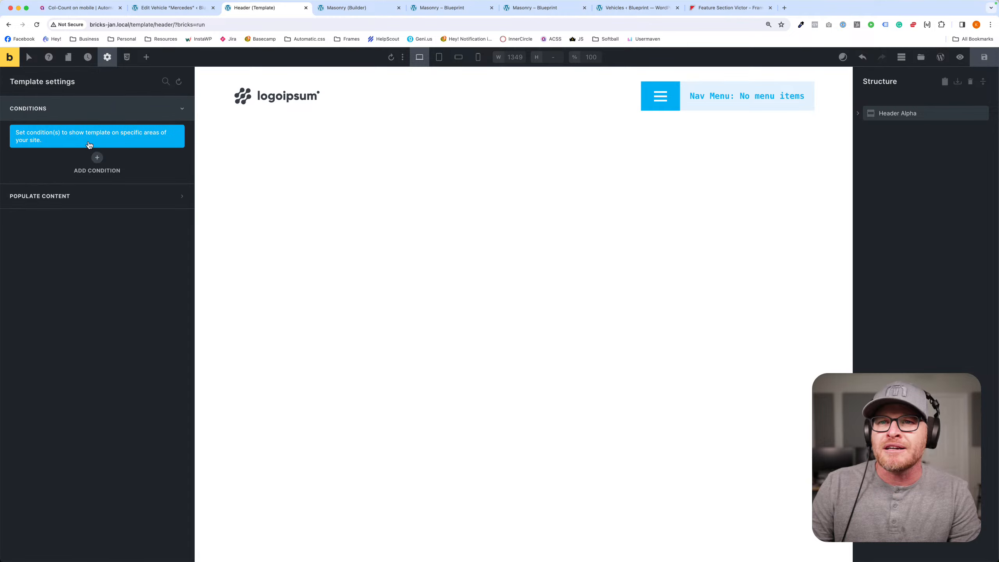
left_click(97, 157)
left_click(96, 186)
left_click(85, 200)
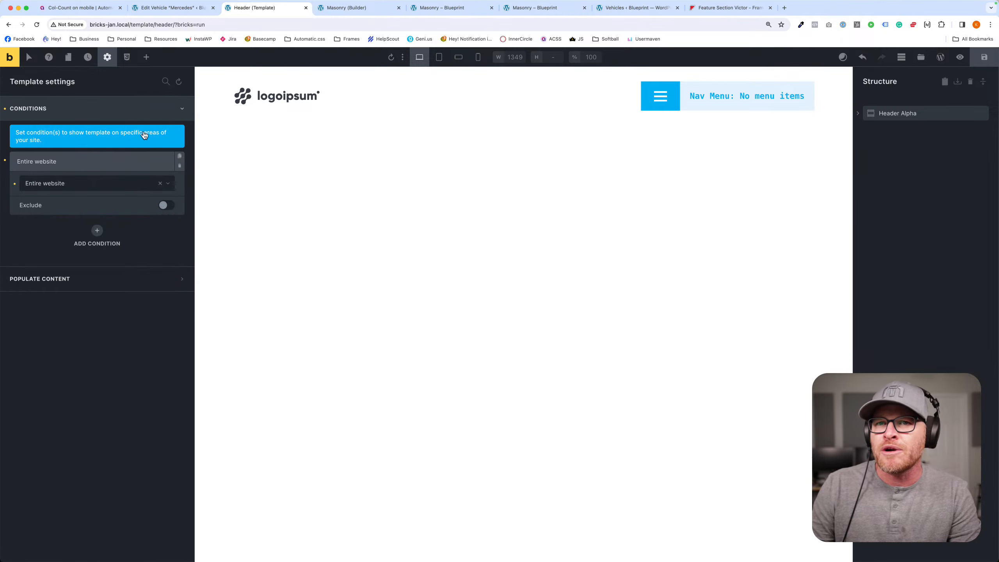
left_click(102, 108)
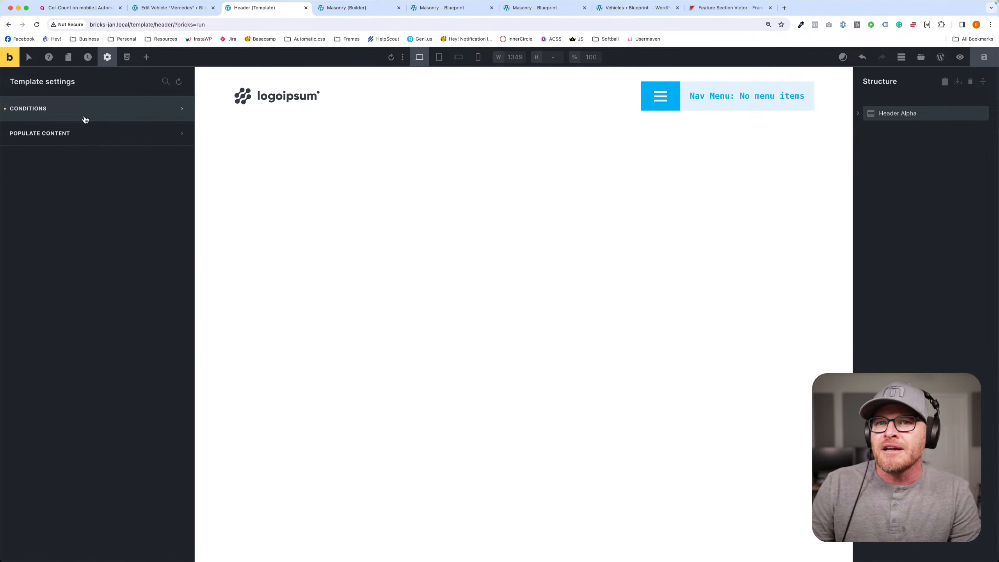
left_click(981, 64)
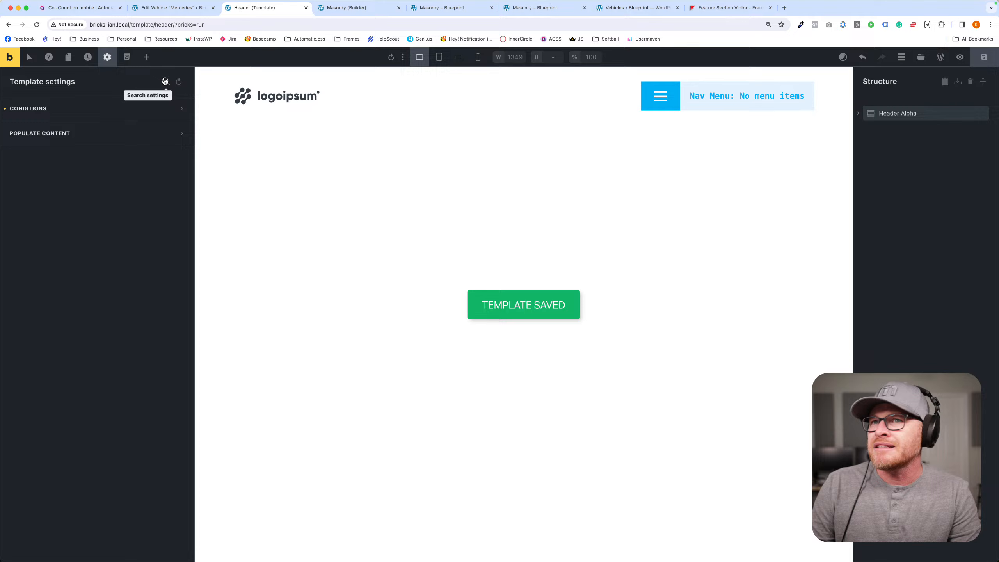
- Change the template type to Header in the WordPress editor, update the template and reopen it in the Bricks builder
left_click(108, 57)
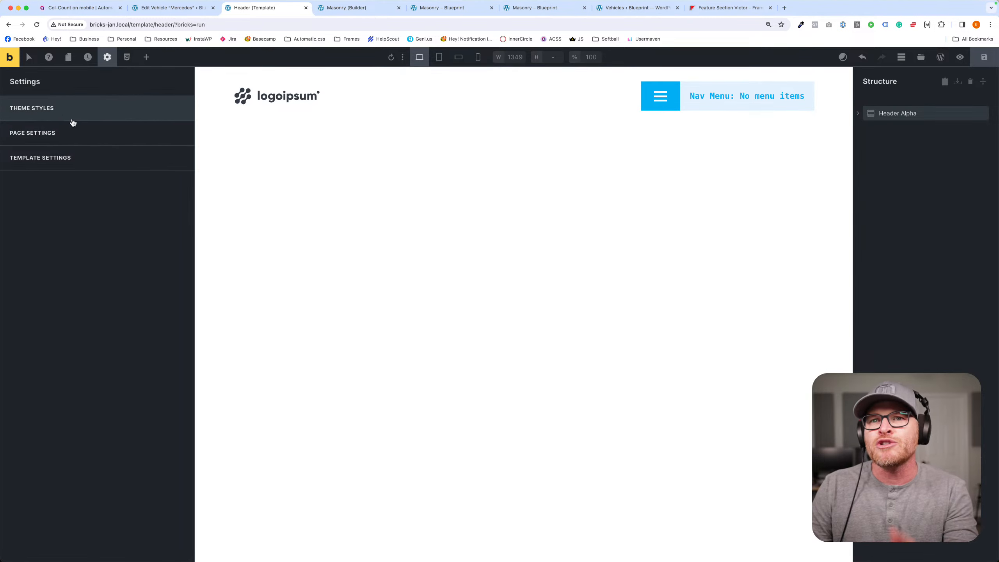
left_click(940, 57)
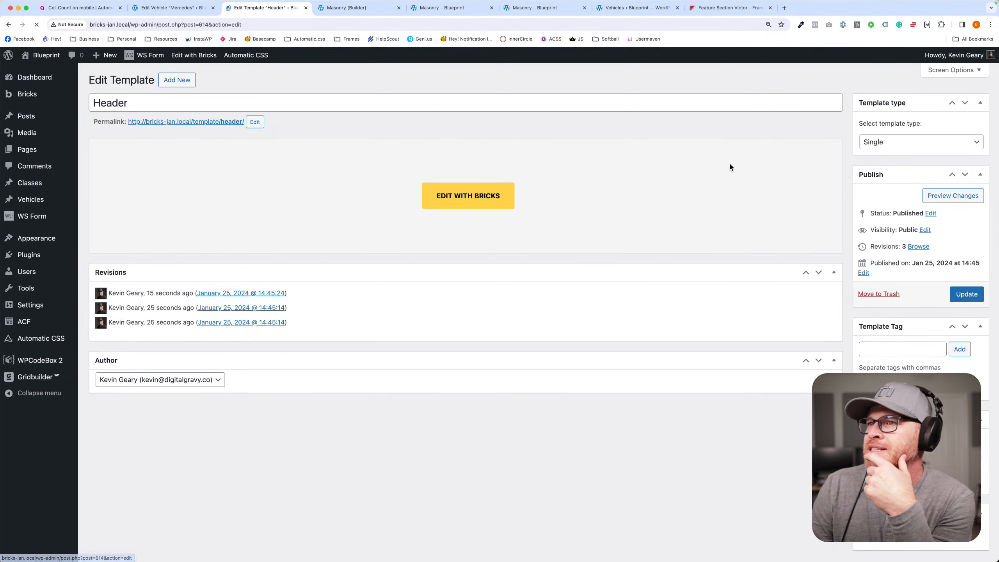
left_click(901, 140)
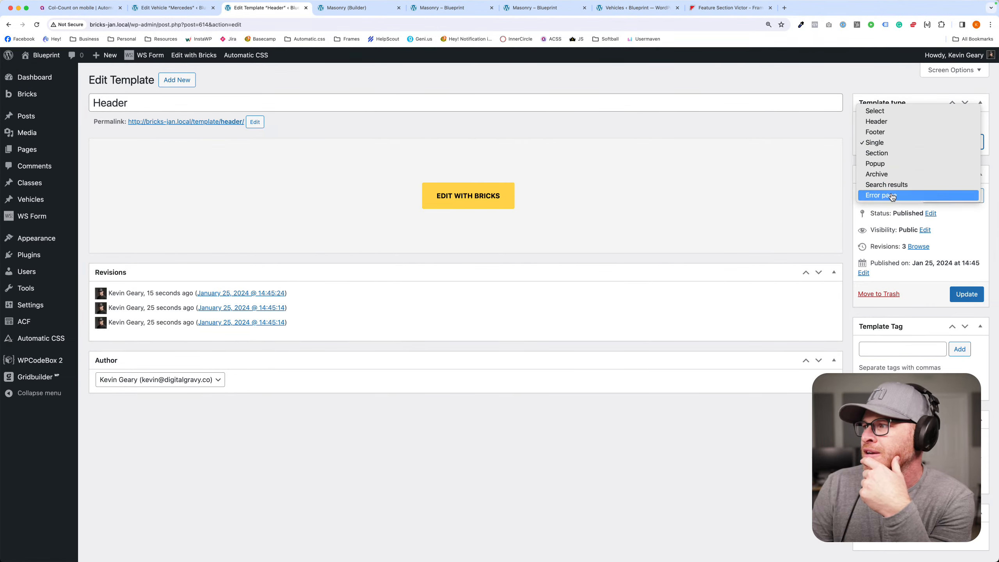
left_click(900, 122)
left_click(975, 294)
left_click(474, 229)
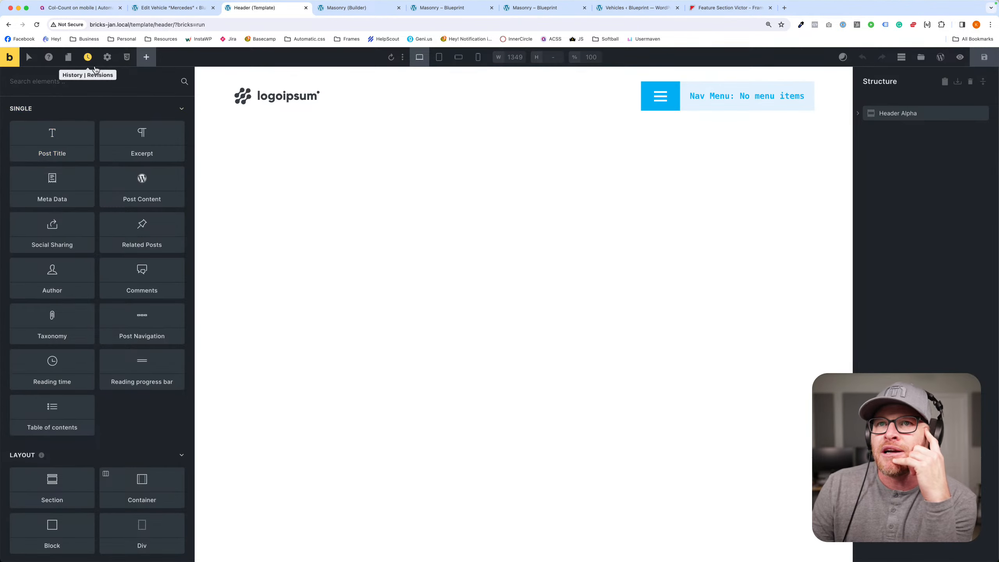
- Enable Sticky header in the header template settings, leave Sticky on scroll off, and save the template
left_click(107, 57)
left_click(55, 161)
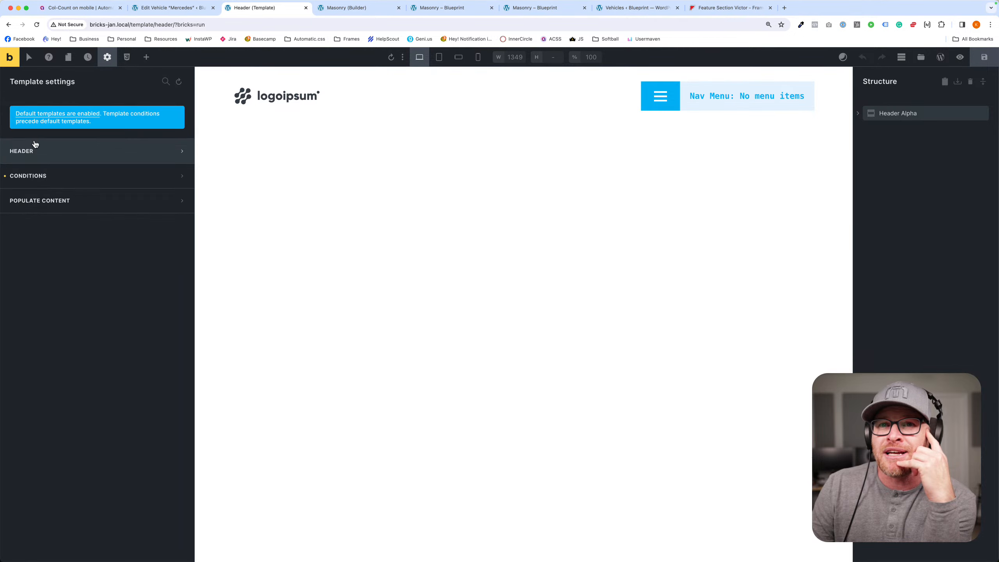
left_click(62, 156)
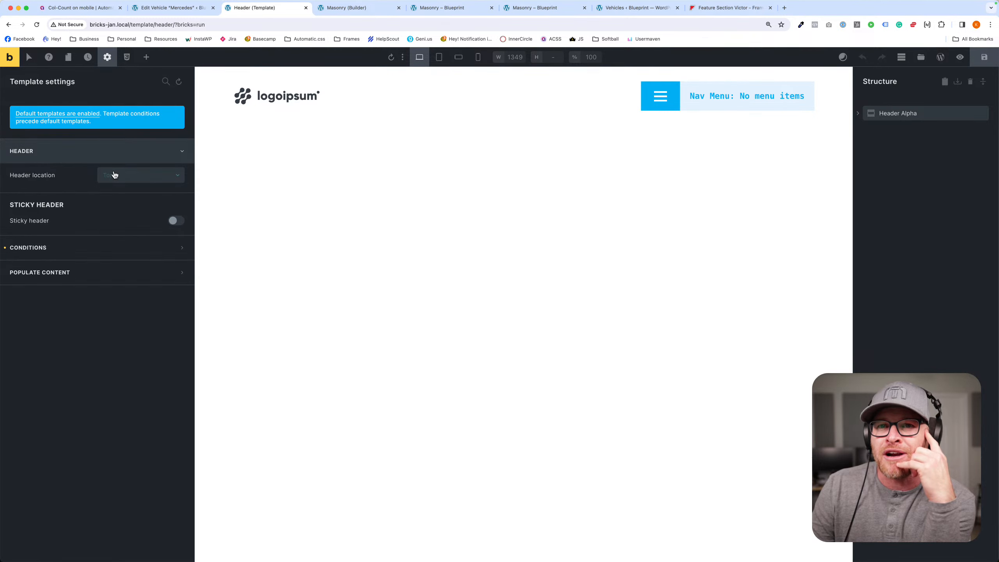
left_click(176, 221)
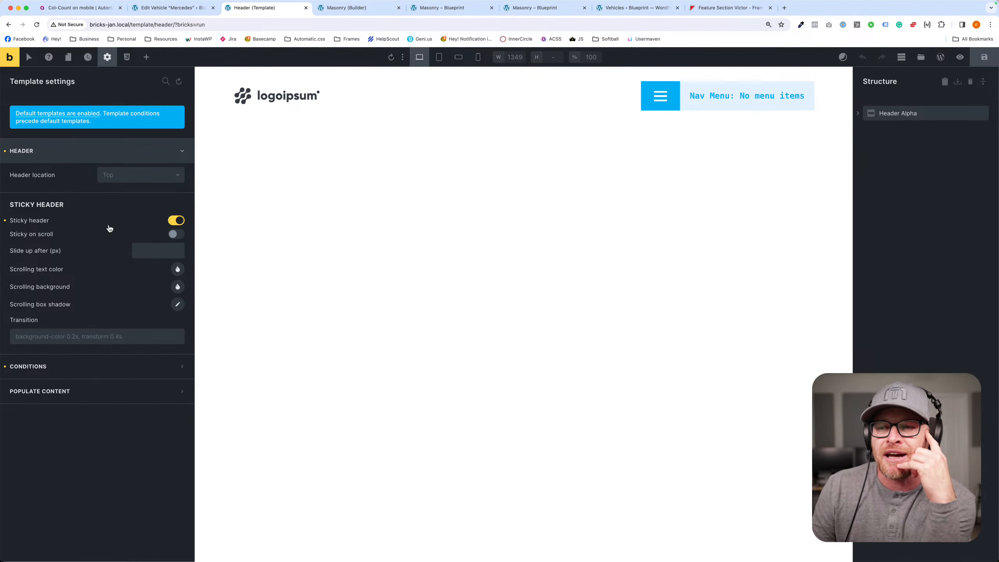
scroll(516, 247, "down", 1)
scroll(516, 246, "up", 1)
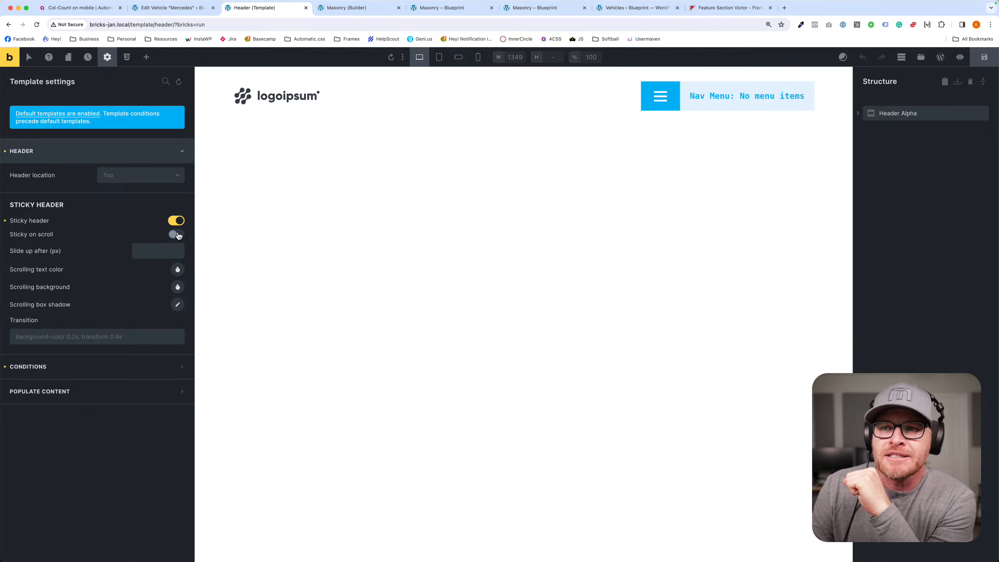
left_click(178, 235)
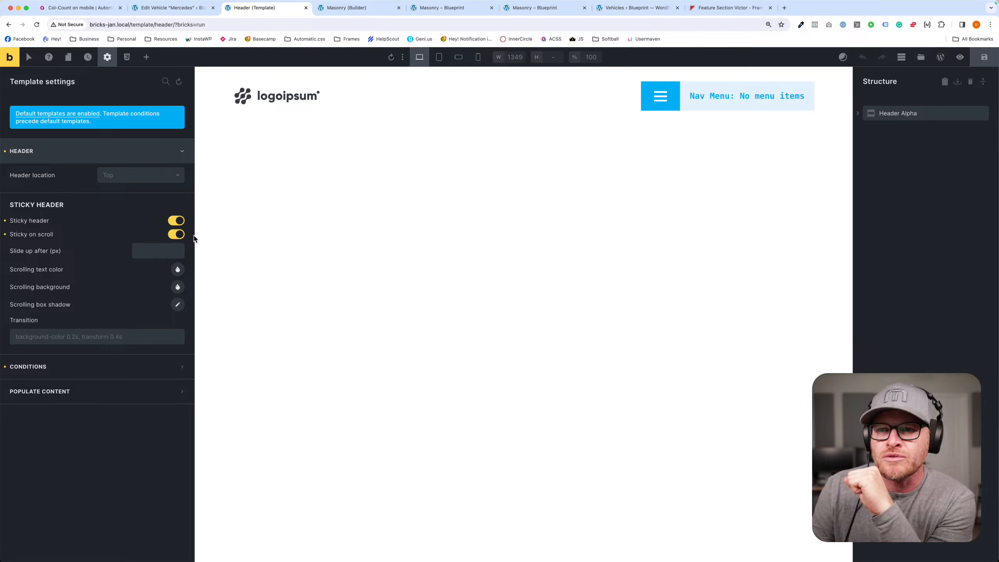
left_click(177, 234)
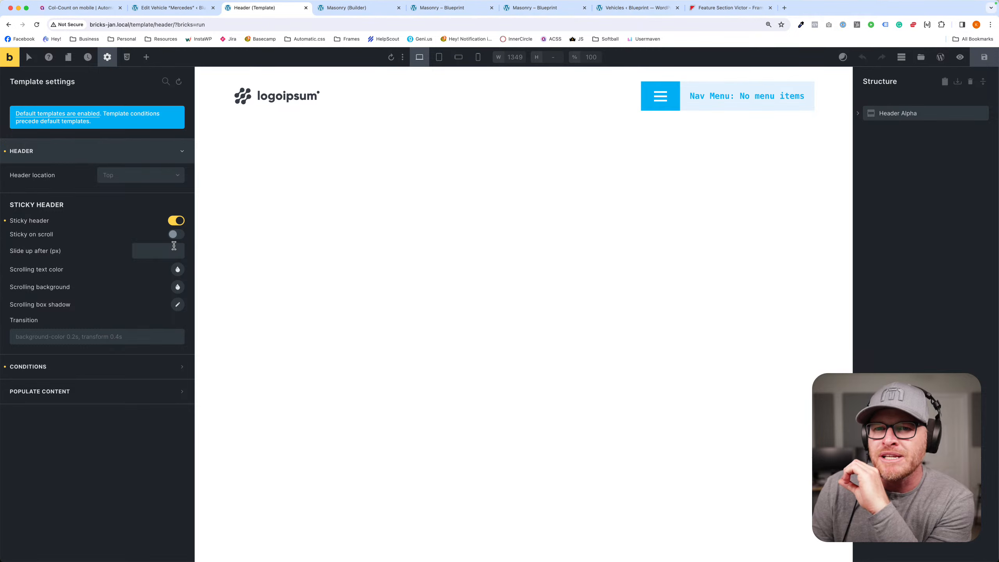
left_click(984, 56)
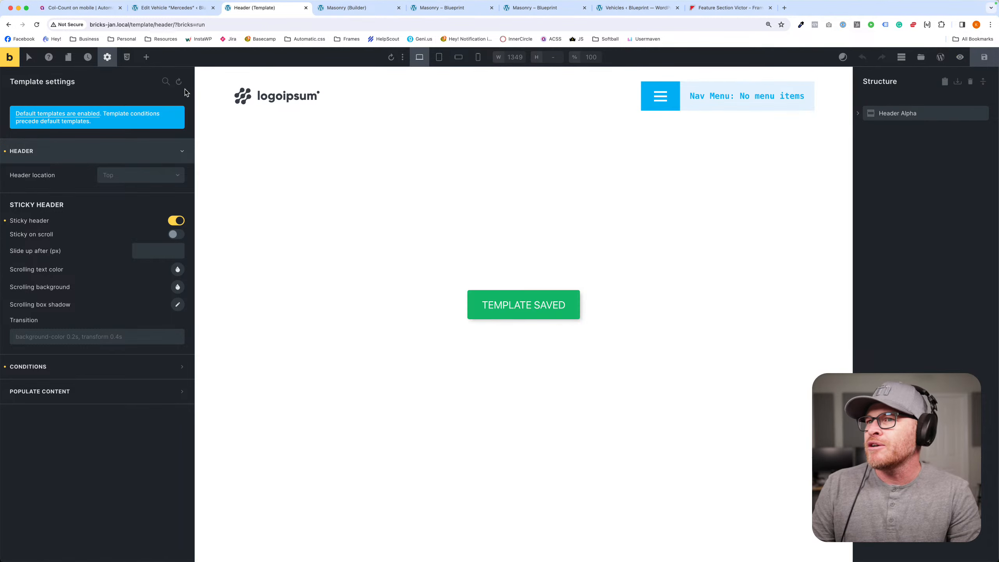
- Preview the header template on the front end and check how the header sits over the hero on the Masonry page
left_click(10, 58, "super")
left_click(375, 9)
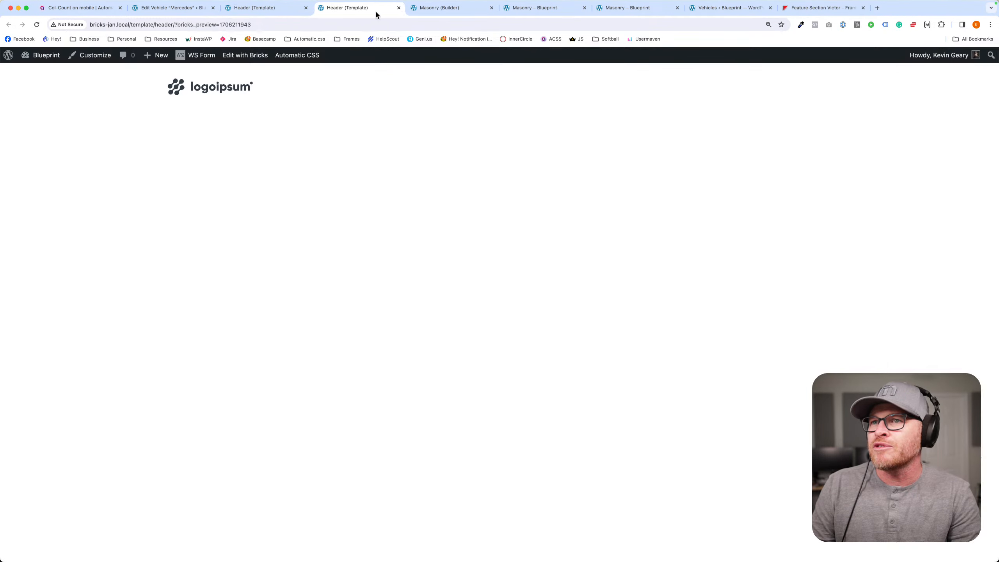
left_click(542, 8)
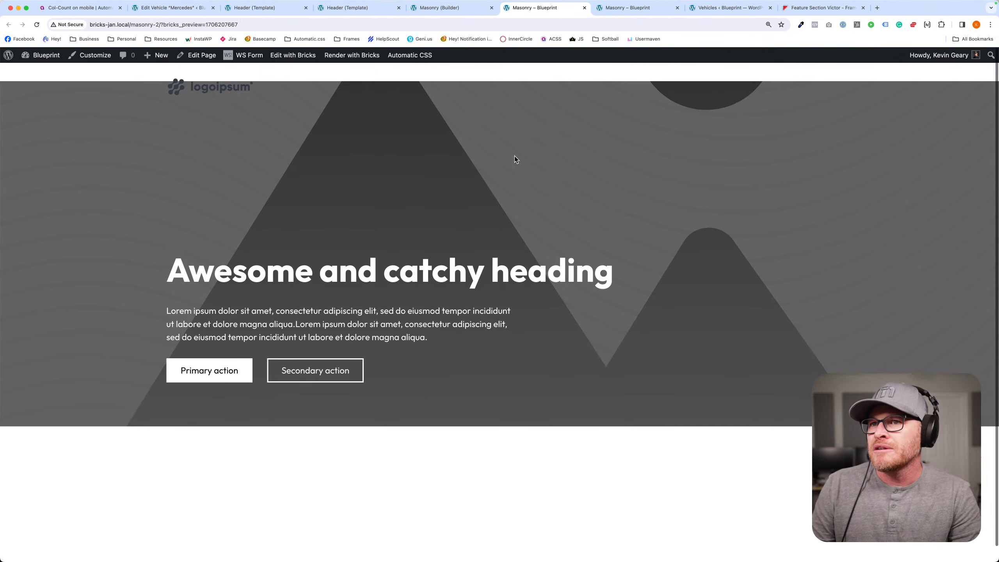
left_click(439, 7)
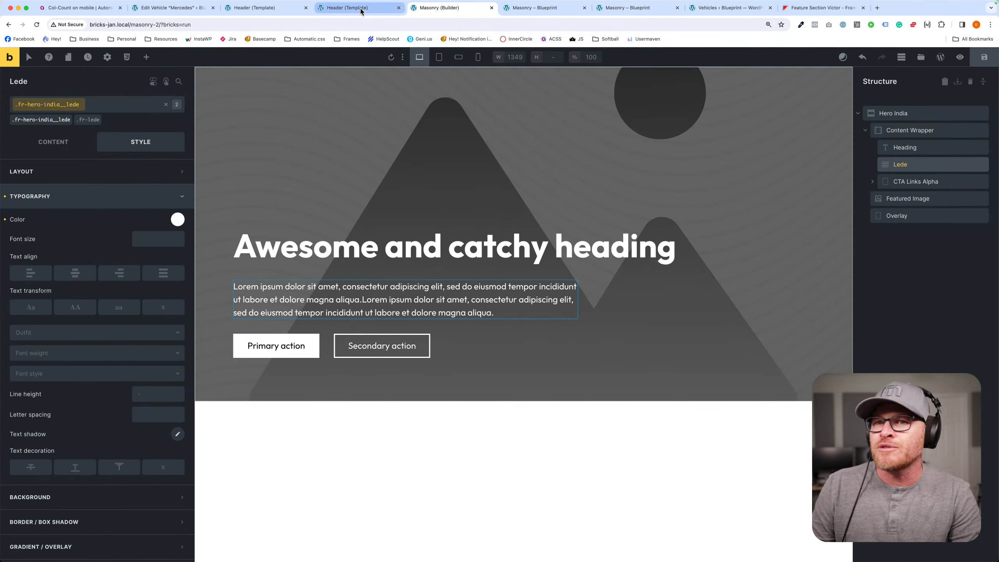
left_click(358, 8)
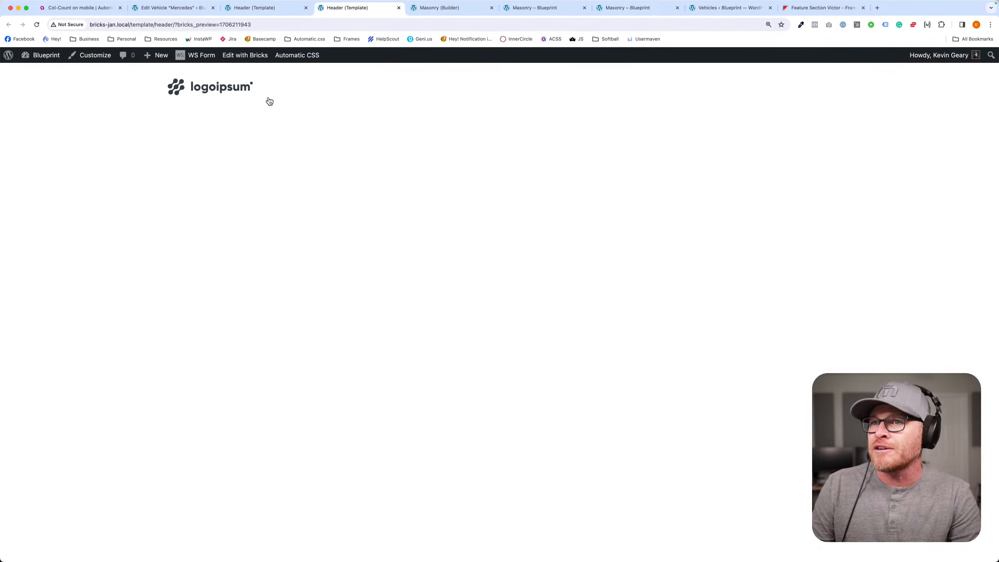
- Set the background color of Header Alpha's .fr-header-alpha class to var(--white) and save the template
left_click(259, 8)
left_click(200, 84)
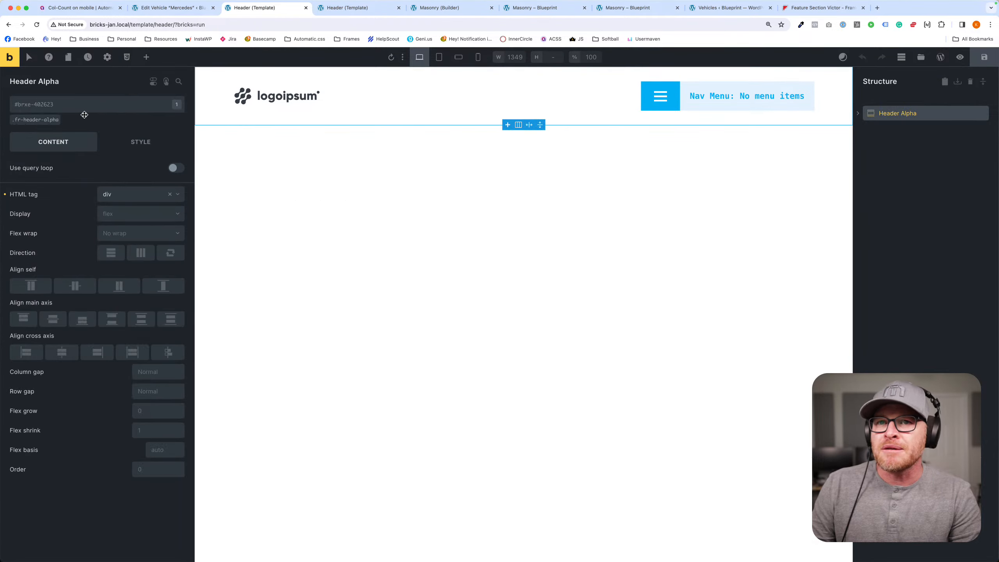
left_click(140, 143)
left_click(69, 220)
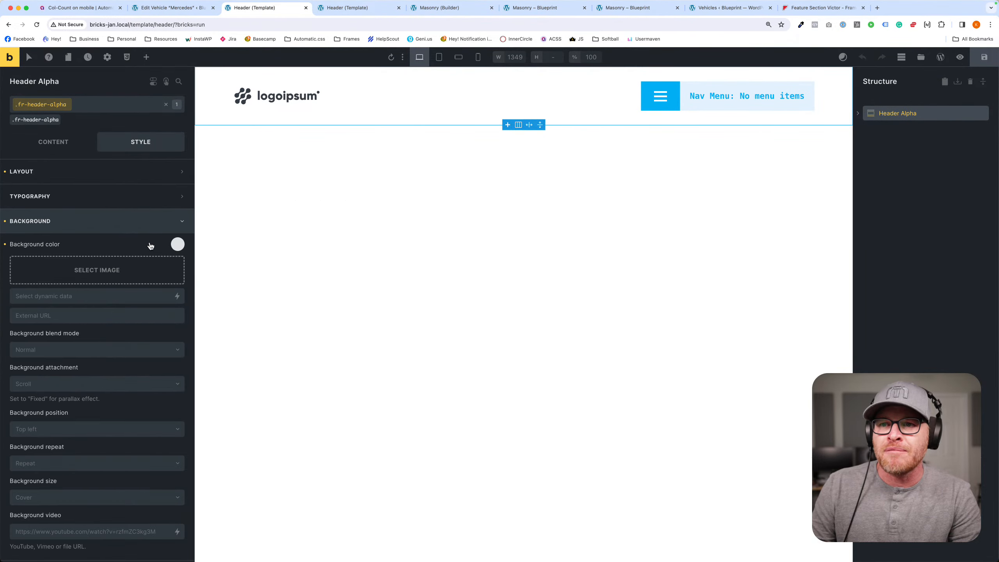
left_click(178, 242)
scroll(143, 352, "down", 5)
left_click(83, 494)
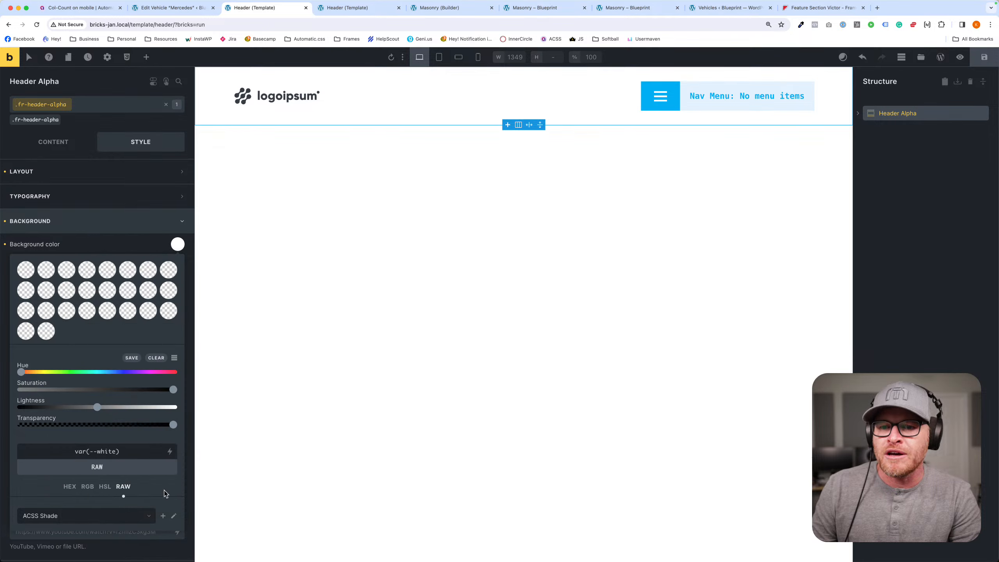
left_click(984, 57)
- View the Masonry page's front end to check the header's white background above the hero
left_click(375, 10)
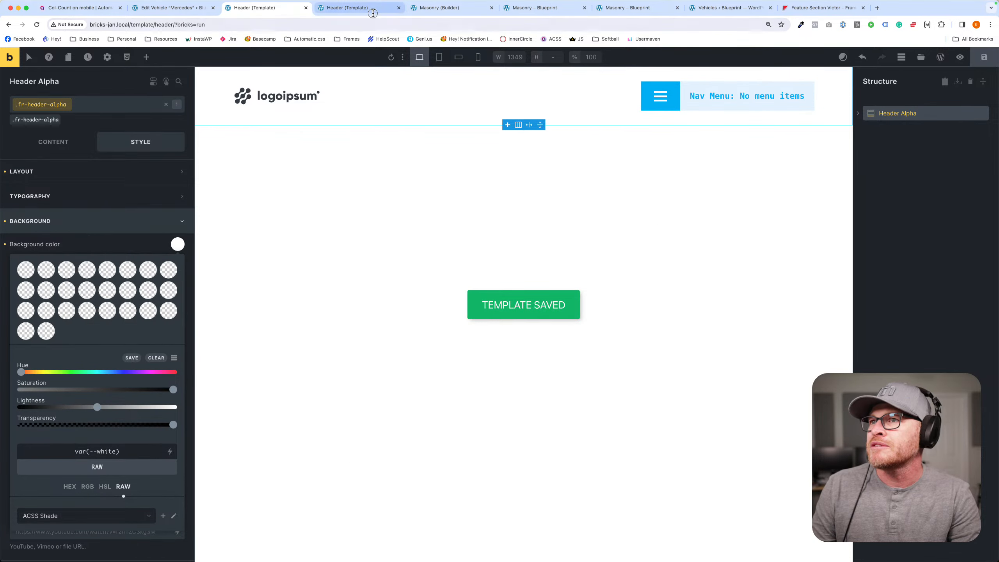
left_click(439, 14)
left_click(534, 8)
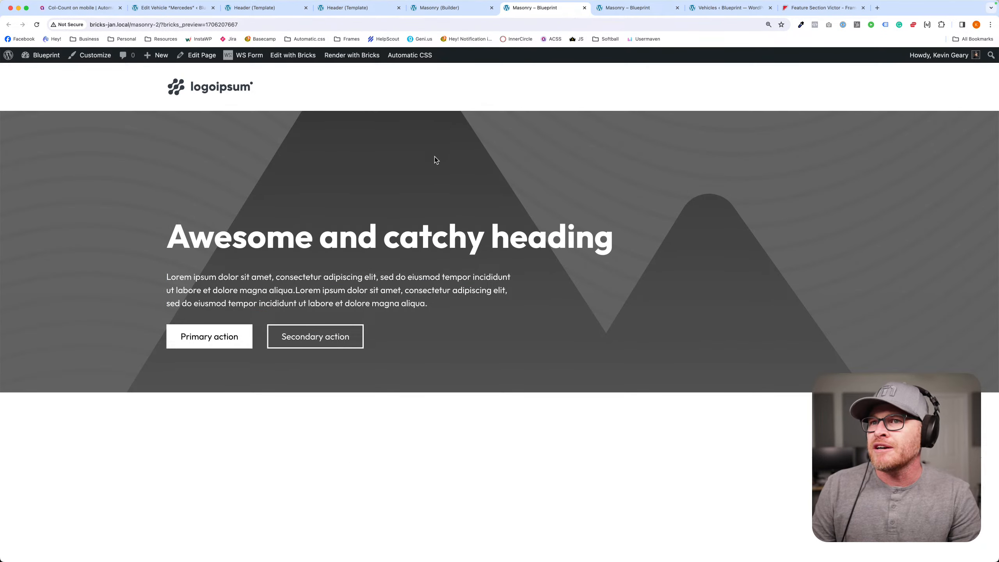
- Add ten empty sections below Hero India on the Masonry page in the builder and save the page
left_click(438, 8)
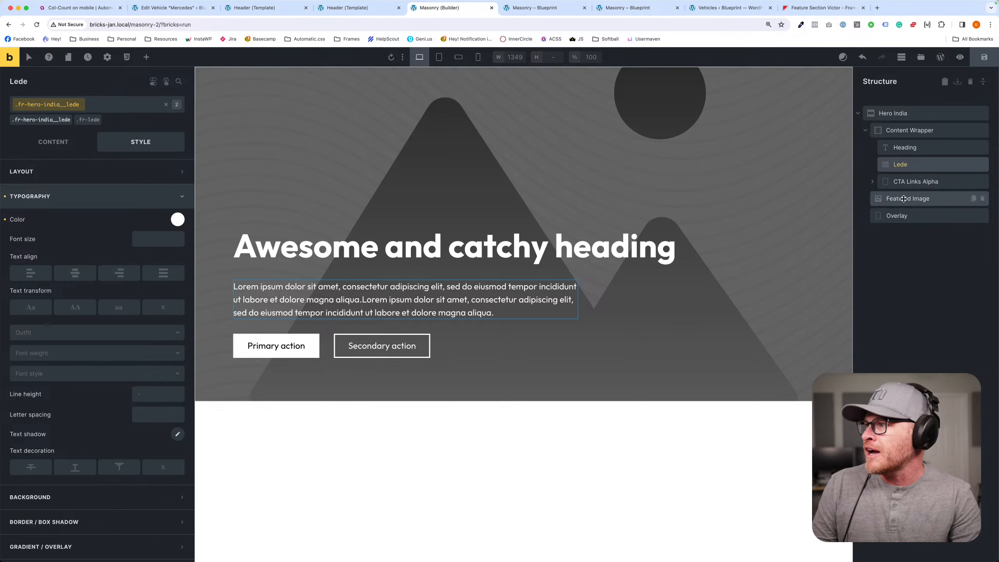
left_click(857, 114)
left_click(889, 182)
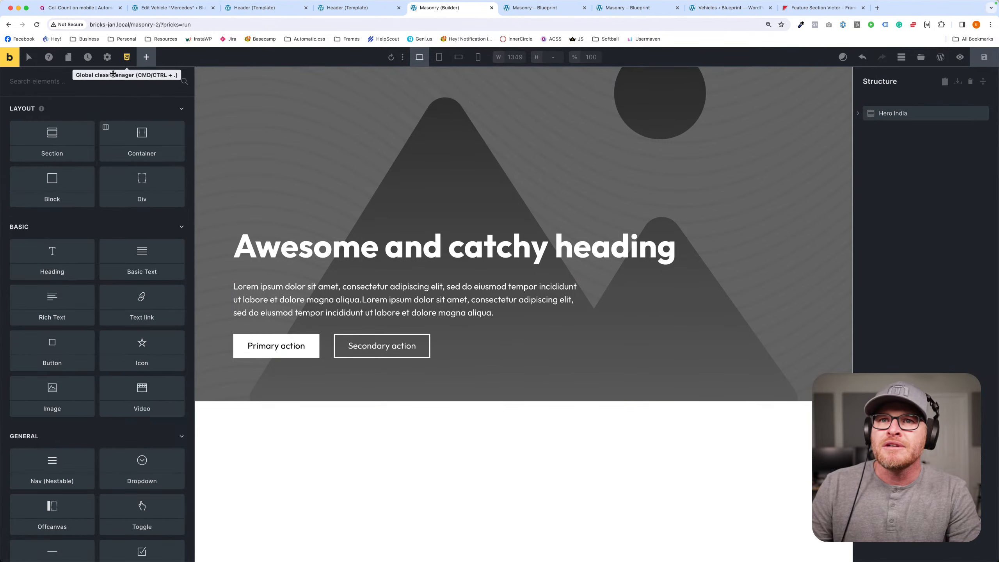
double_click(62, 141)
double_click(62, 141)
double_click(62, 141)
double_click(62, 140)
double_click(62, 140)
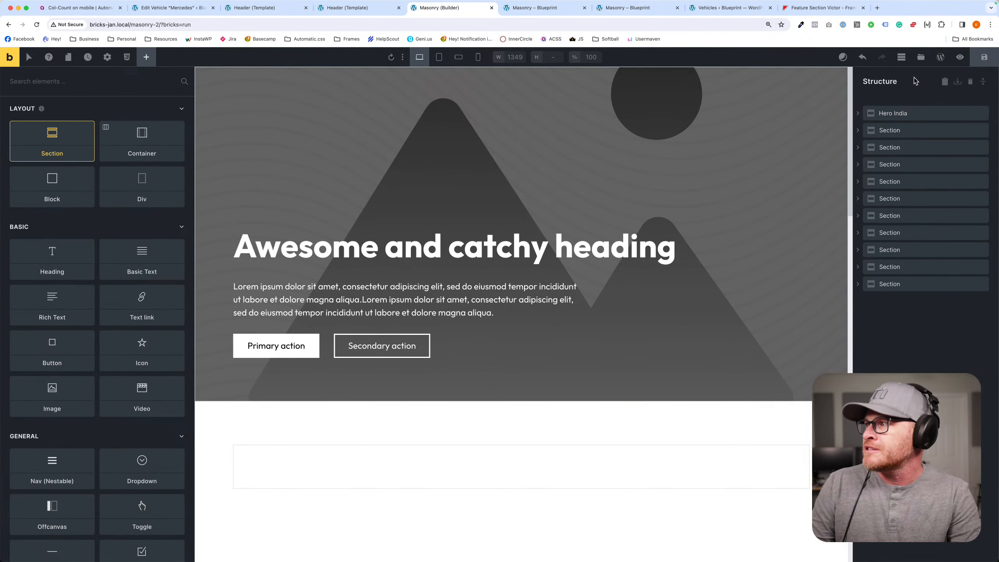
left_click(979, 64)
- Reload the Masonry page's front end and examine the sticky header's behavior while scrolling through the page
left_click(533, 11)
key("super+r")
scroll(269, 171, "down", 10)
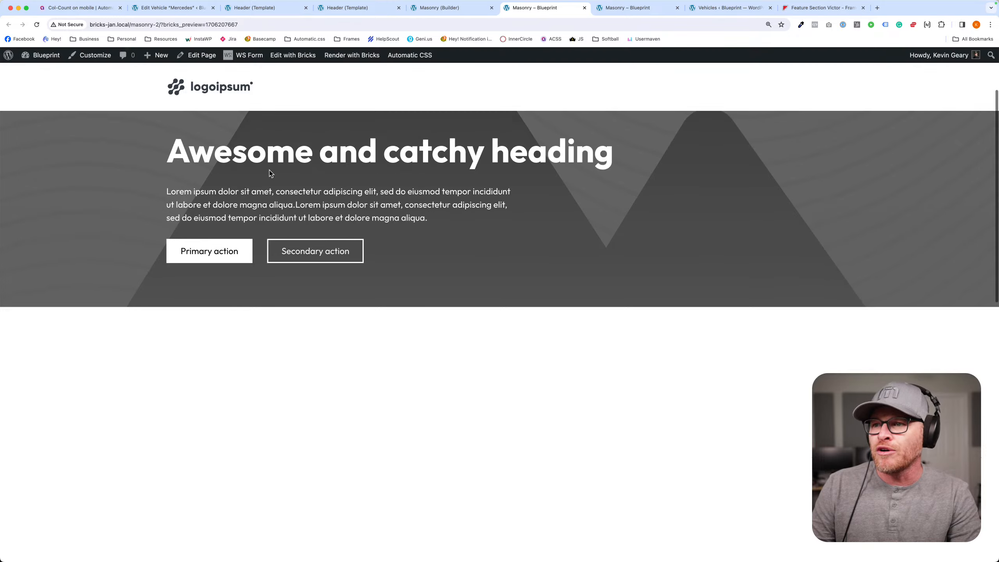
scroll(269, 174, "up", 10)
scroll(269, 174, "down", 2)
scroll(269, 174, "up", 4)
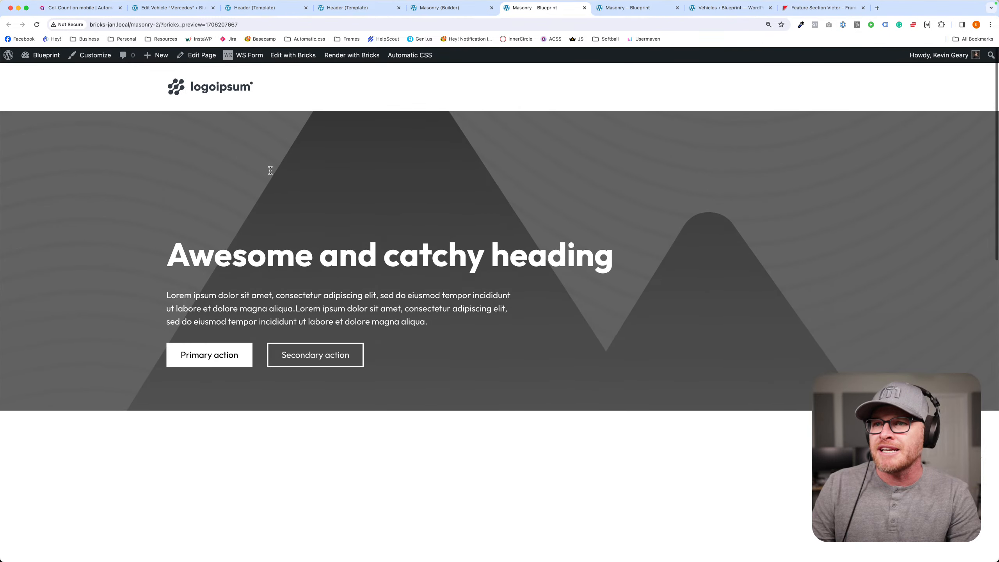
scroll(270, 173, "down", 3)
scroll(270, 174, "up", 3)
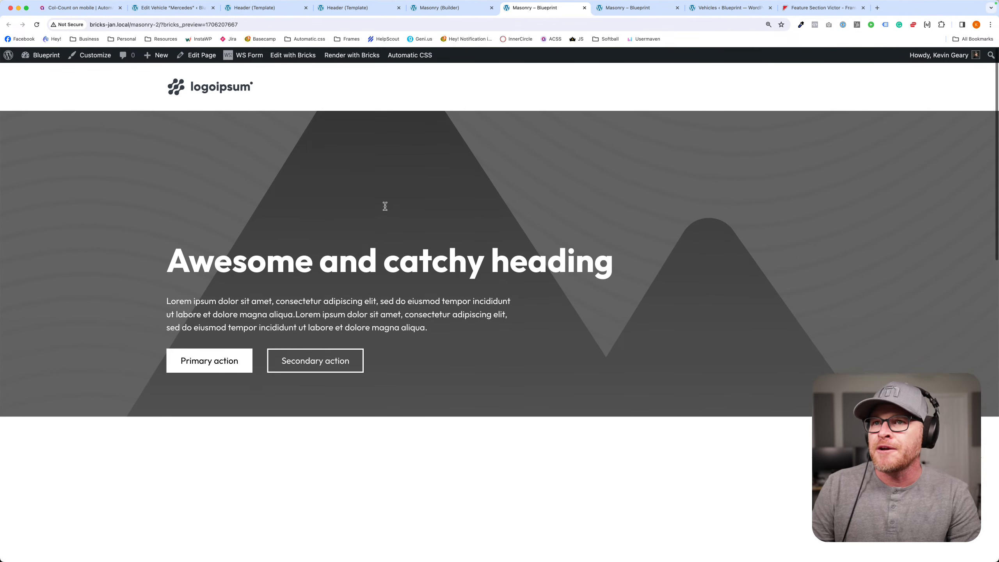
- Open the Automatic CSS settings in the WordPress dashboard and look through the Typography options
left_click(433, 14)
left_click(330, 14)
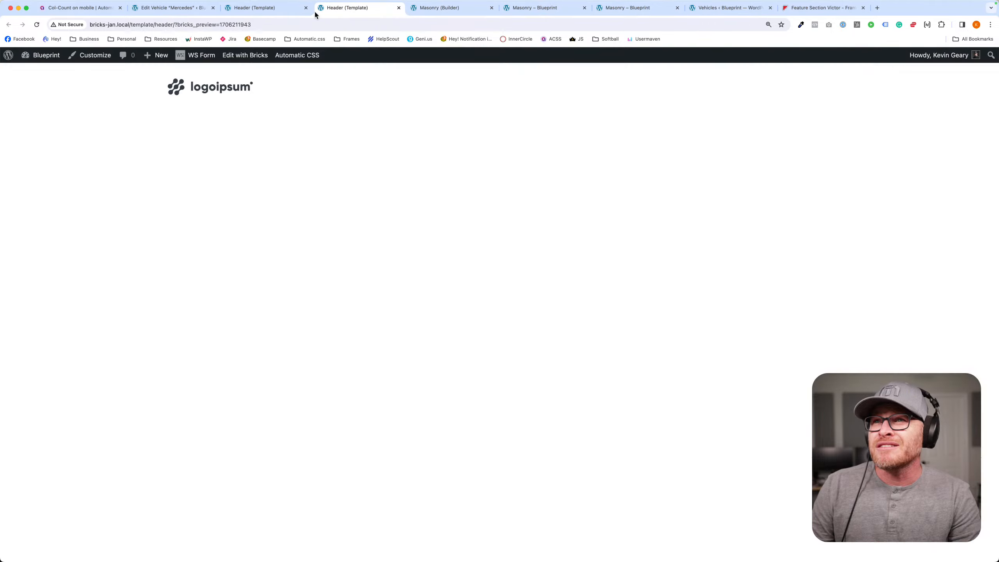
left_click(263, 15)
left_click(195, 15)
left_click(13, 59)
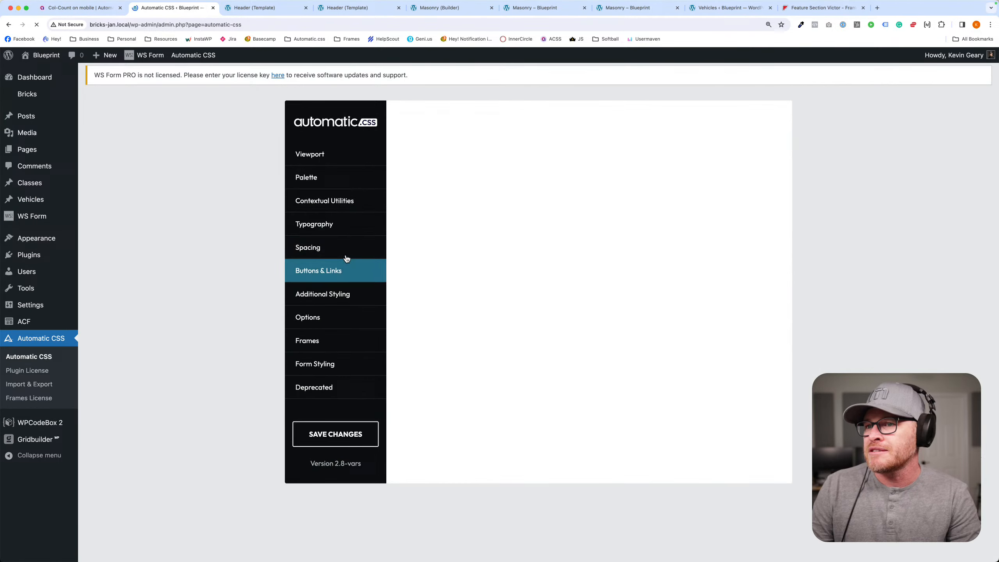
left_click(314, 224)
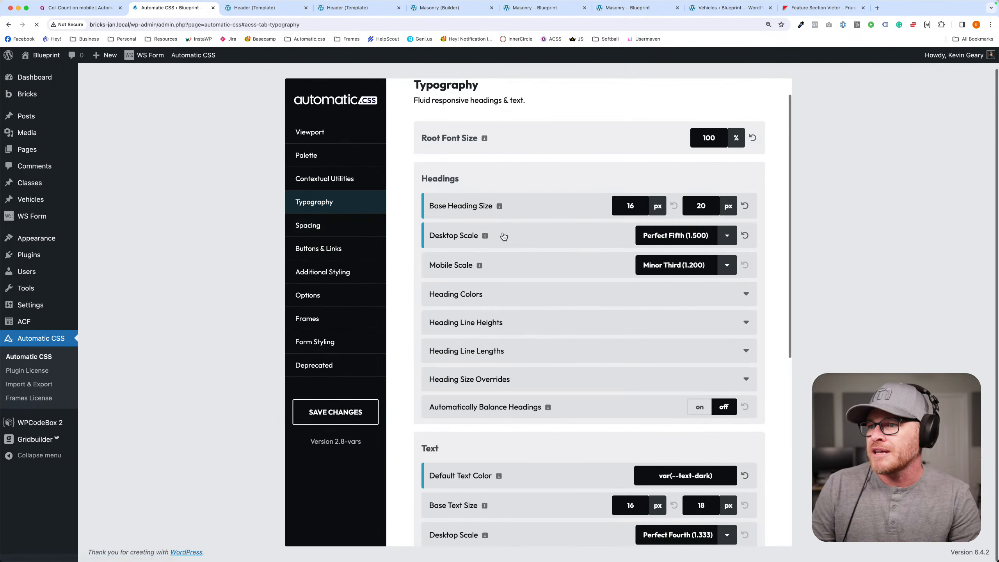
scroll(502, 236, "down", 3)
scroll(503, 236, "down", 5)
left_click(334, 203)
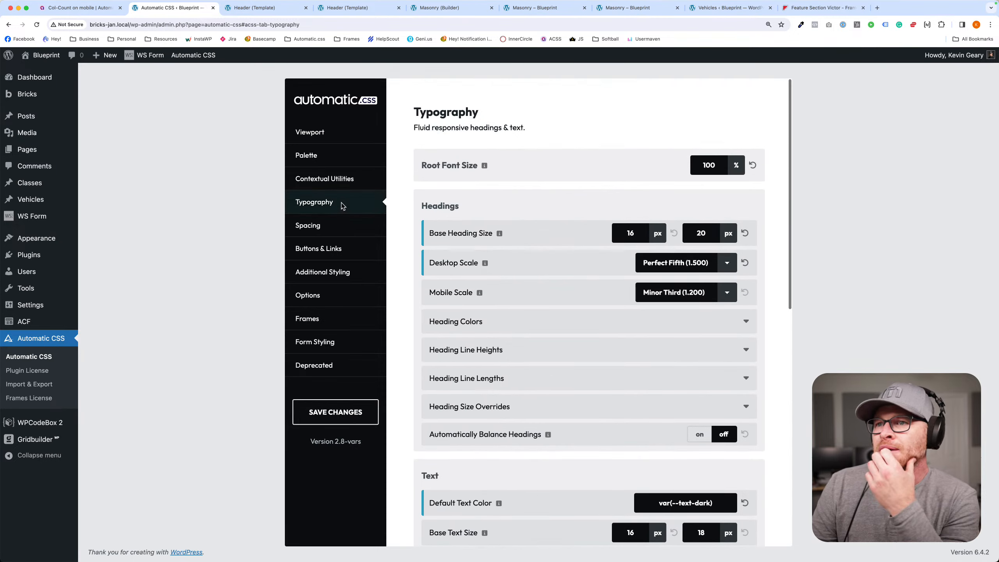
- Turn on Offset Page Content Automatically in the Header Styling group of the Additional Styling settings and save the changes
left_click(332, 298)
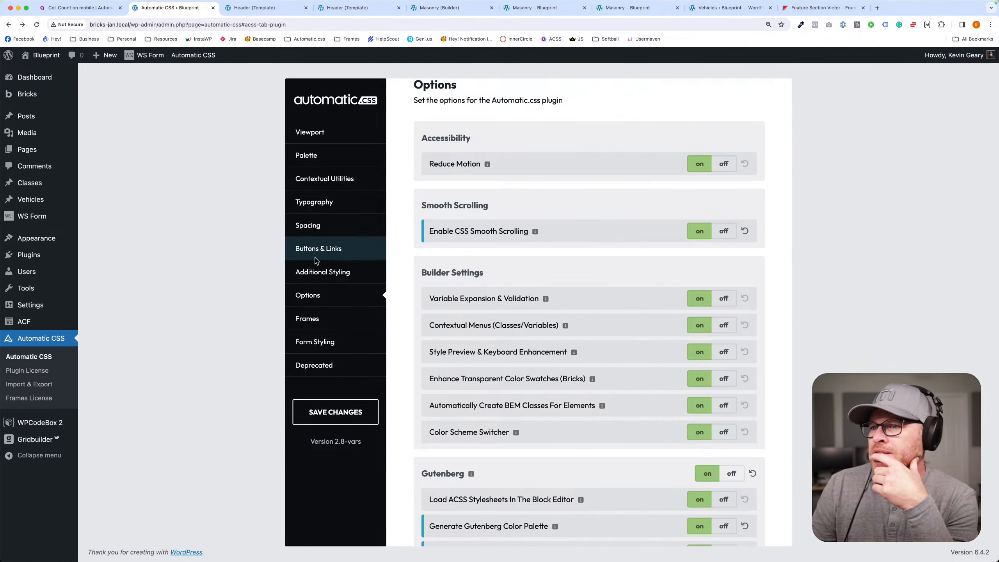
left_click(338, 279)
scroll(585, 333, "down", 5)
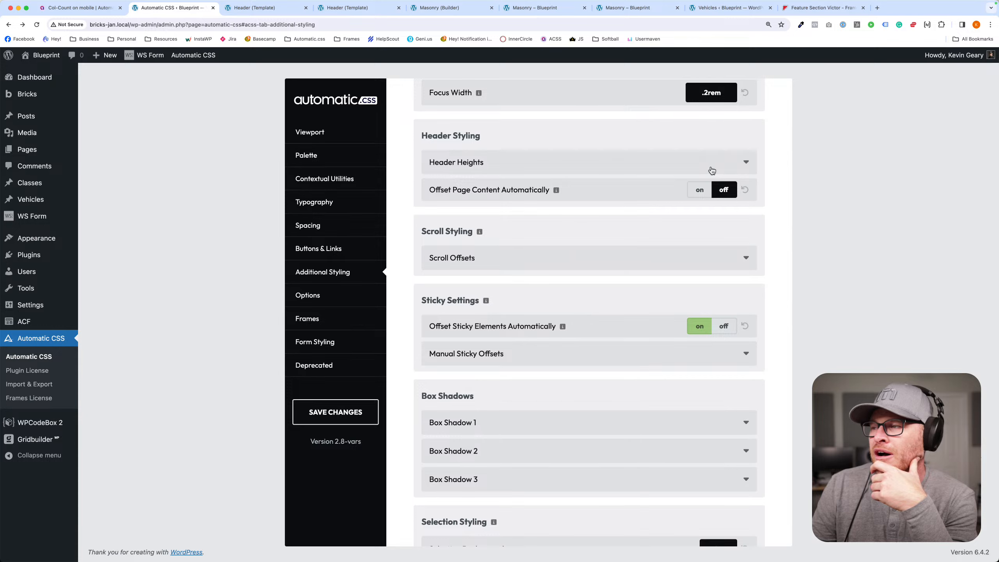
left_click(701, 190)
left_click(342, 411)
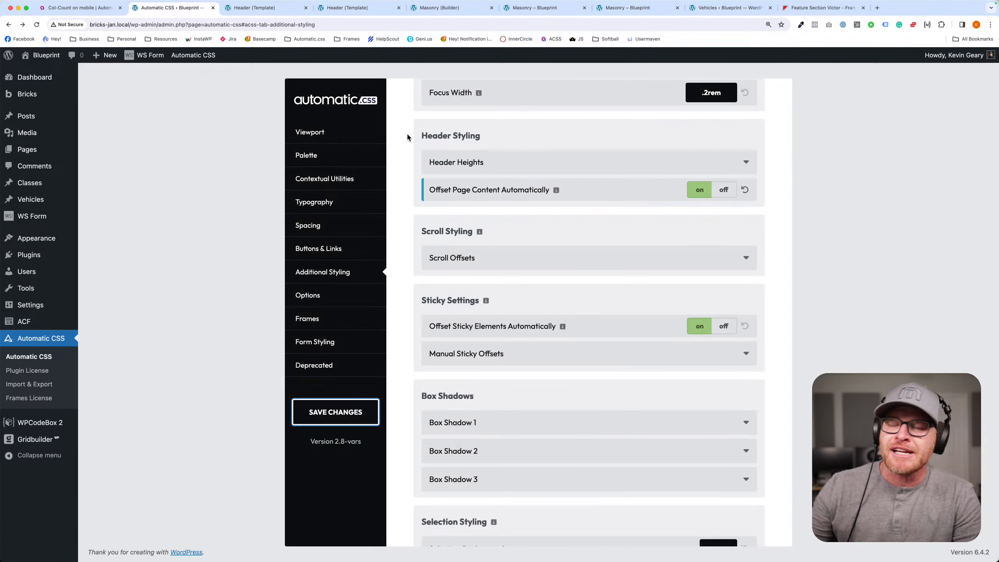
- Look through the Scroll Offsets settings and expand the Header Heights fields under Header Styling
left_click(619, 357)
scroll(670, 332, "down", 3)
left_click(660, 170)
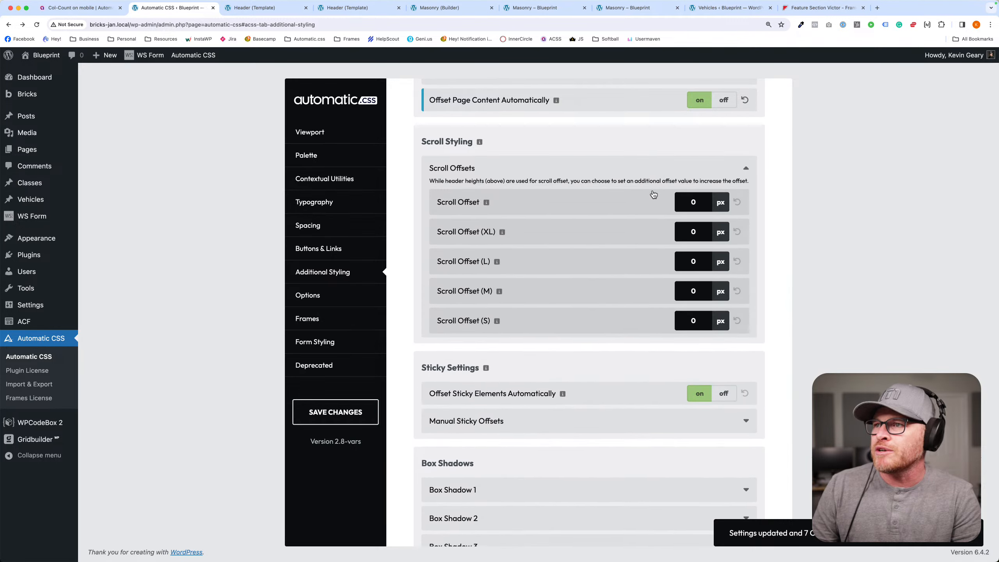
scroll(651, 193, "up", 5)
left_click(580, 182)
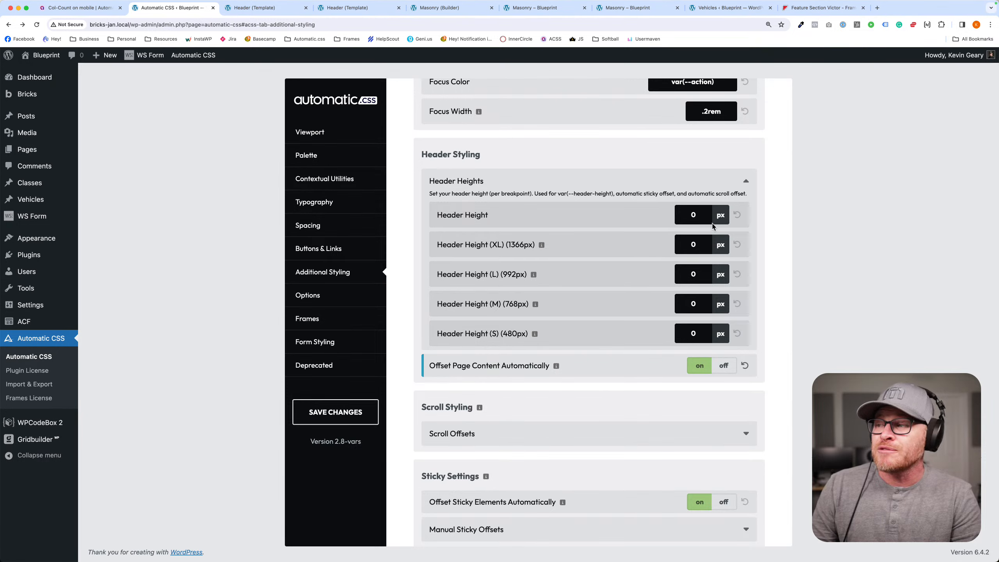
- Inspect the header element on the Masonry page's front end to read its height, and return to the Automatic CSS settings
left_click(534, 7)
right_click(284, 101)
left_click(313, 185)
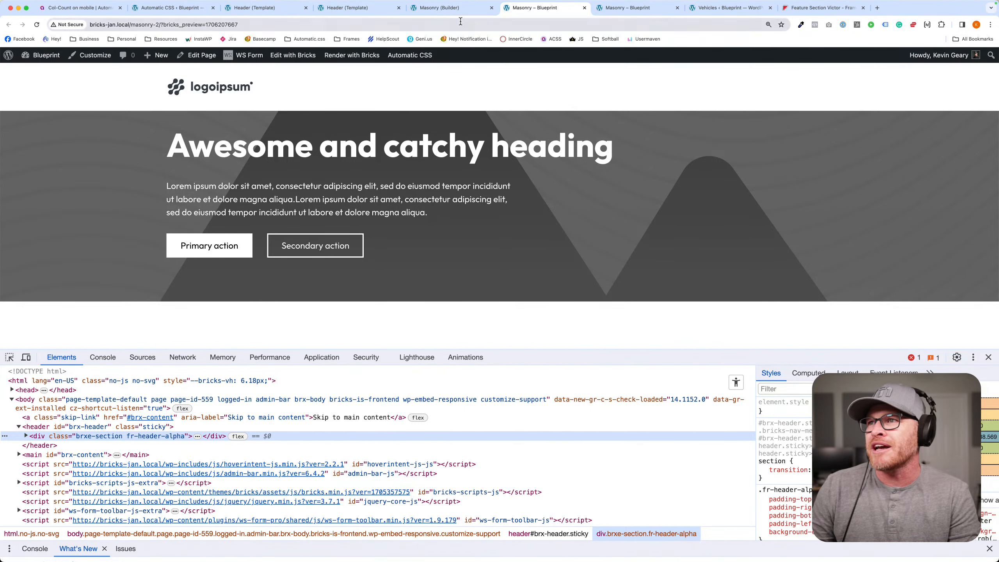
left_click(439, 8)
key("ctrl+shift+Tab")
key("ctrl+shift+Tab")
key("ctrl+shift+Tab")
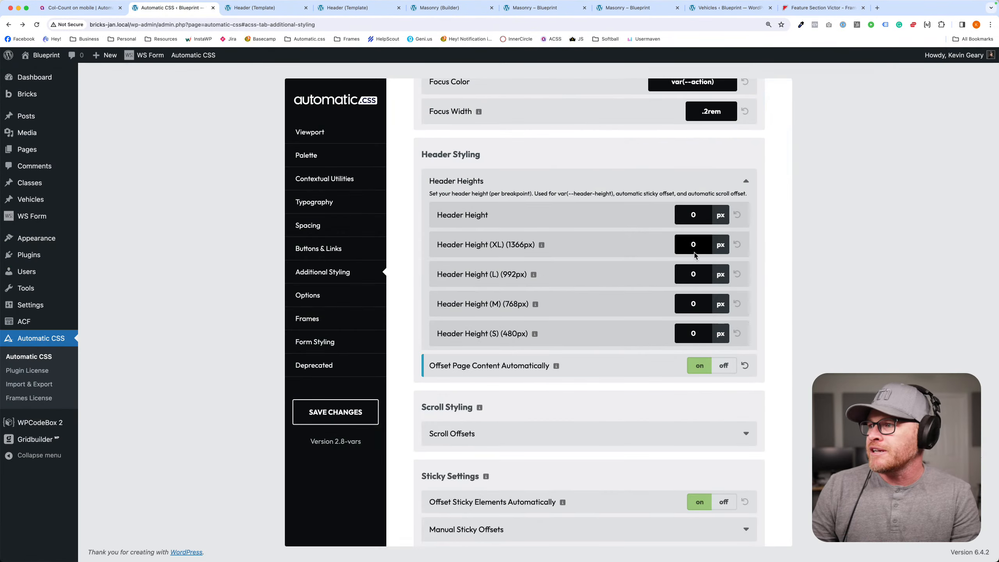
- Set the header height to 99 px for the default, XL, L, M and S breakpoints and save the changes
left_click(693, 214)
type("99")
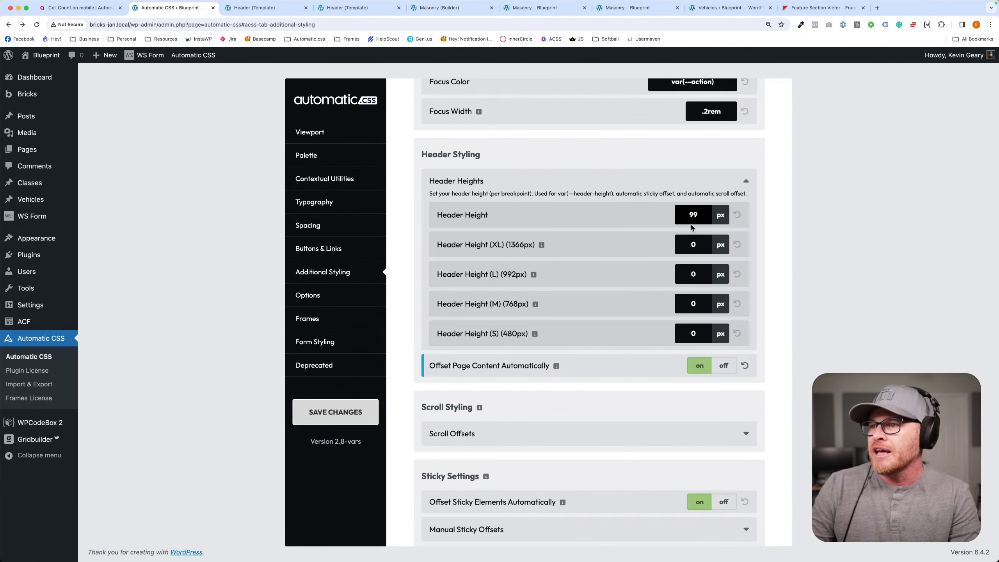
left_click(681, 244)
type("99")
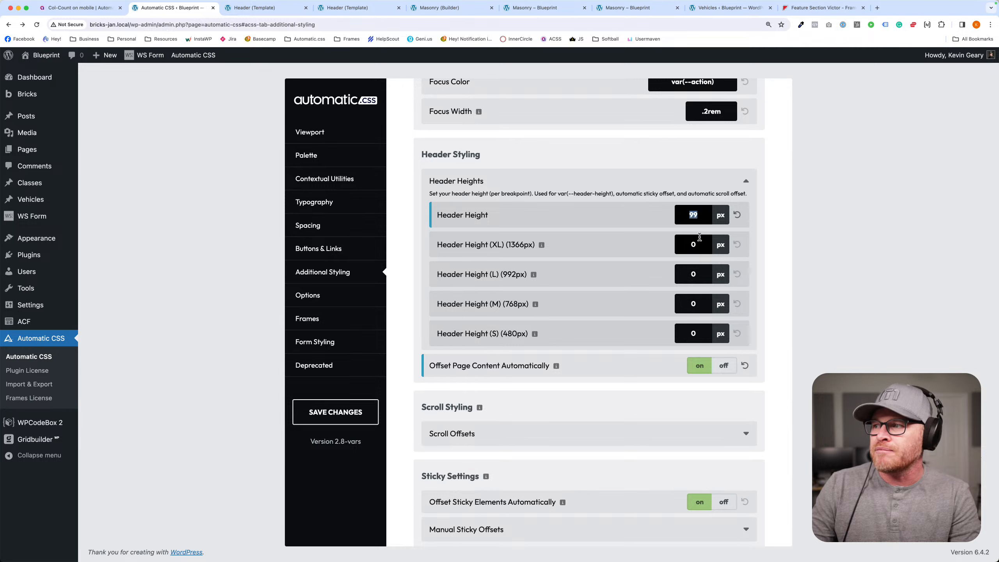
left_click(700, 273)
type("99")
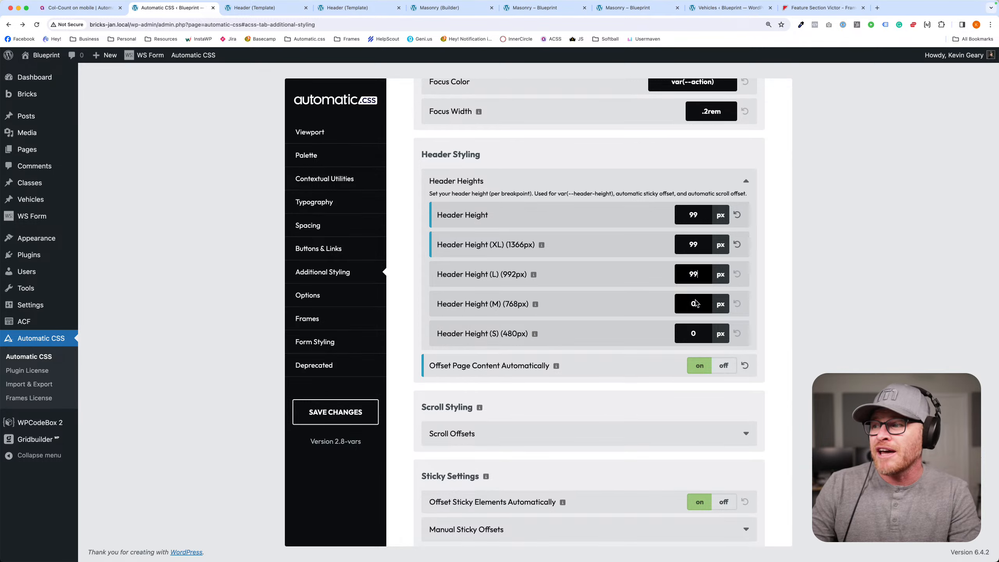
left_click(694, 303)
type("99")
left_click(696, 332)
type("99")
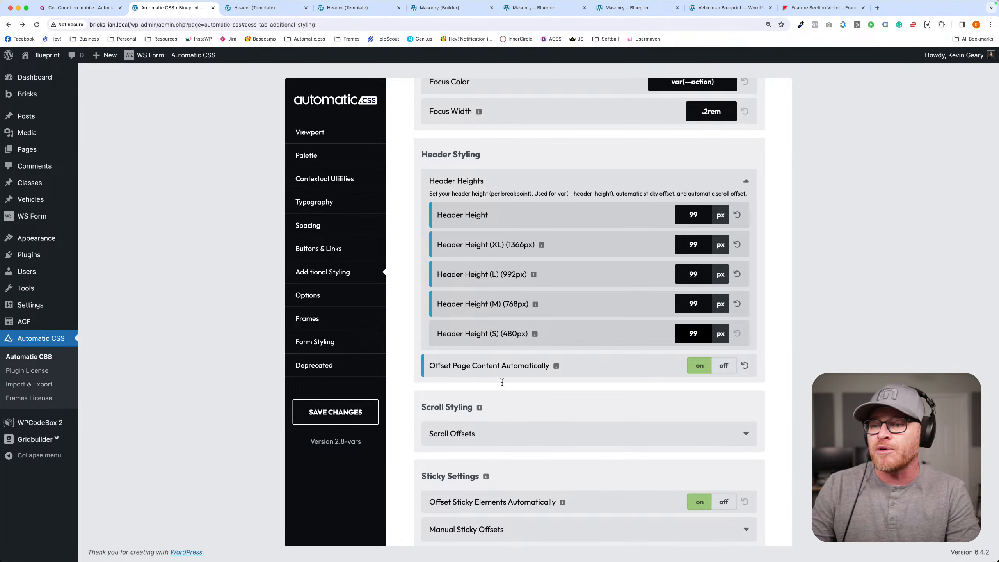
left_click(362, 418)
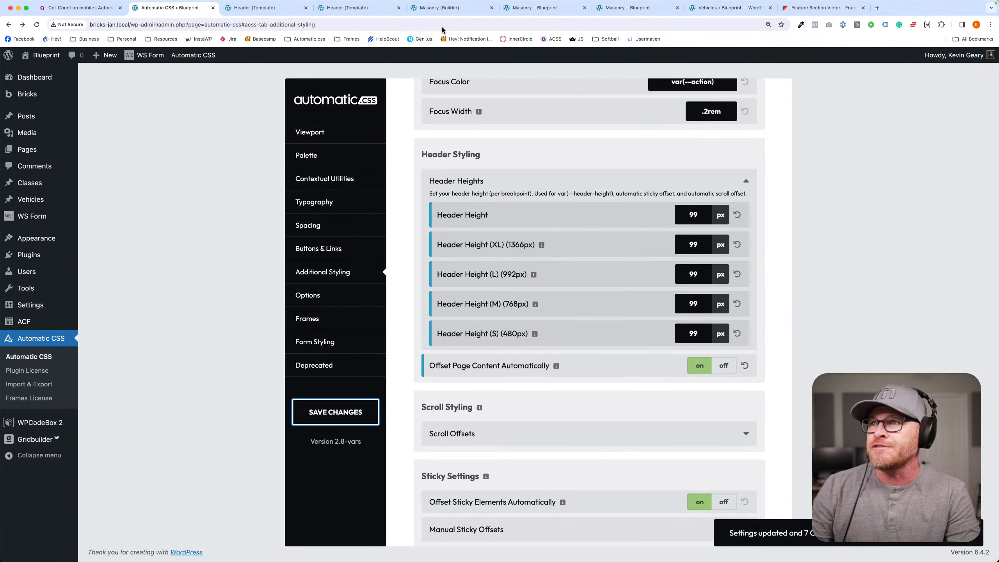
- View the Masonry page's front end to check the header's content offset, and close the developer tools
left_click(456, 8)
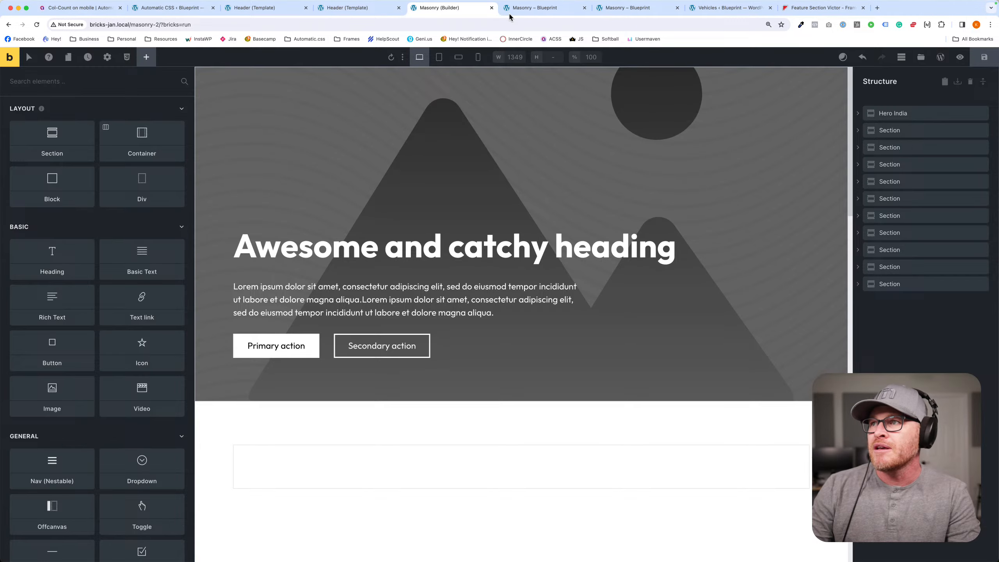
left_click(539, 8)
left_click(627, 8)
left_click(557, 12)
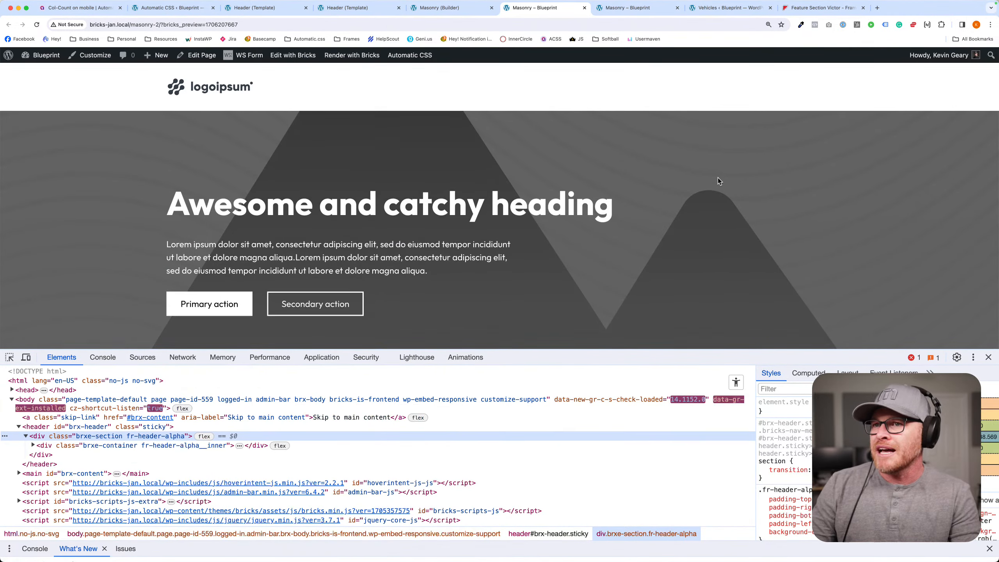
left_click(988, 357)
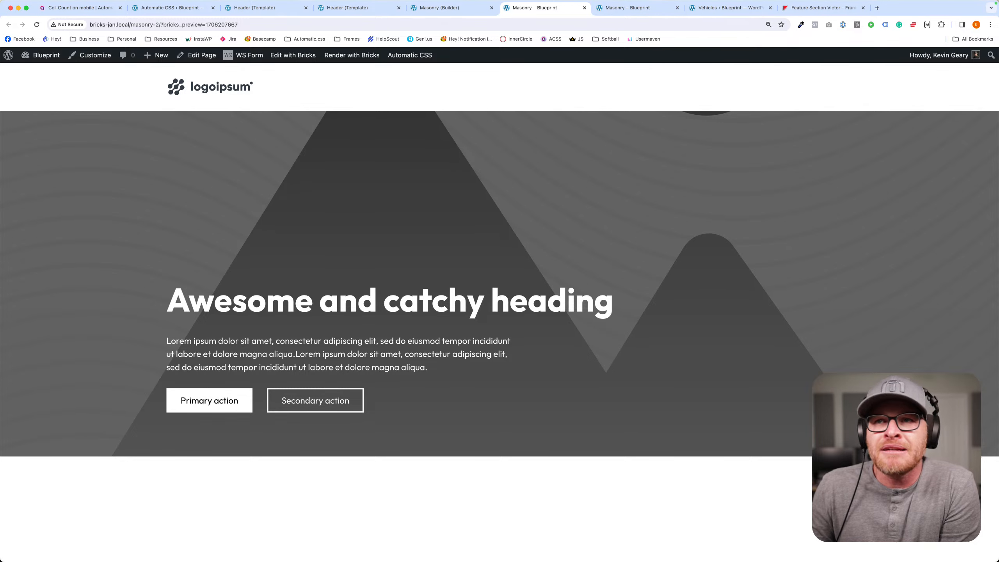
- Set Hero India's Featured Image to the woman-in-canoe photo from the Placeholders media folder and save the Masonry page
left_click(437, 7)
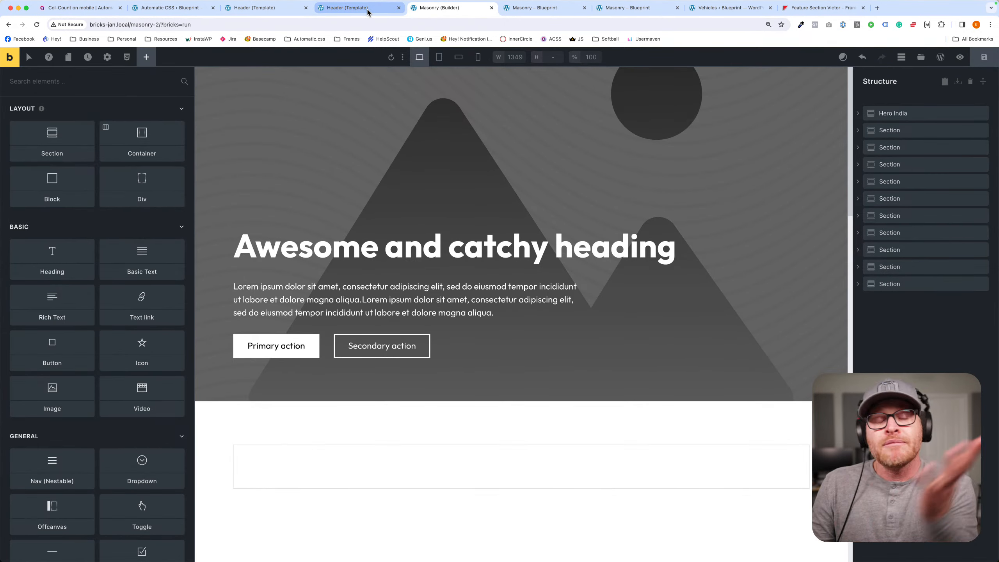
left_click(620, 88)
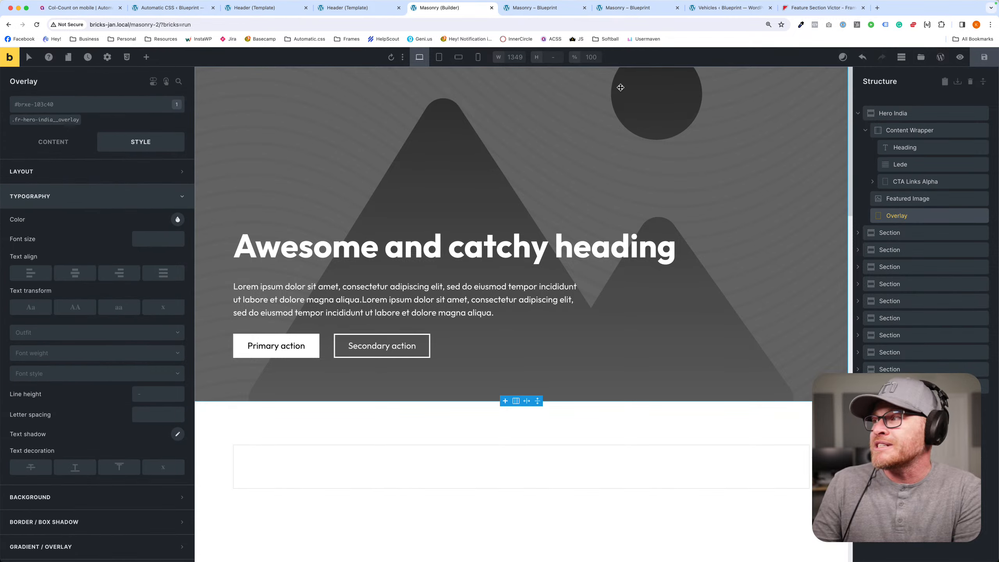
left_click(864, 195)
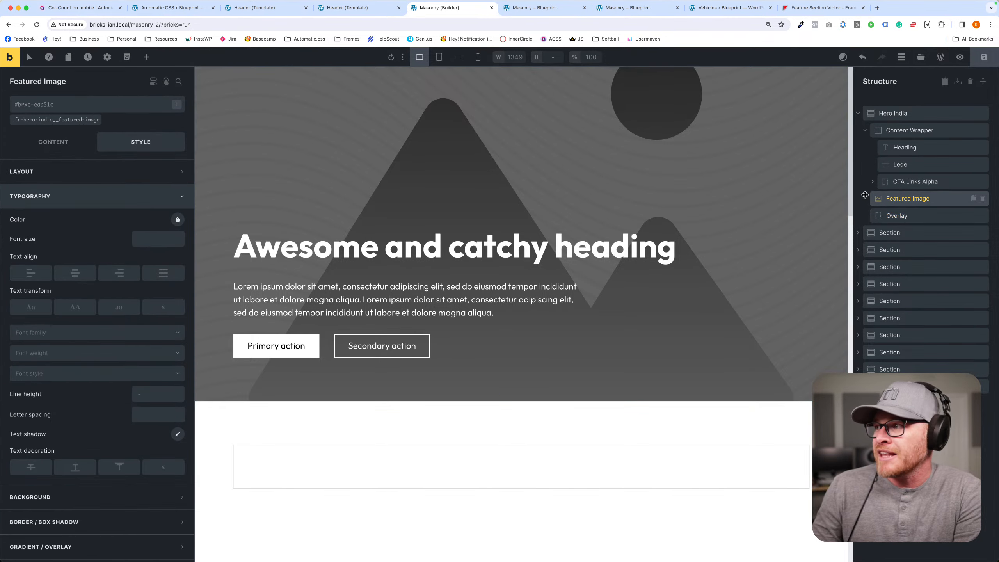
left_click(53, 142)
left_click(111, 216)
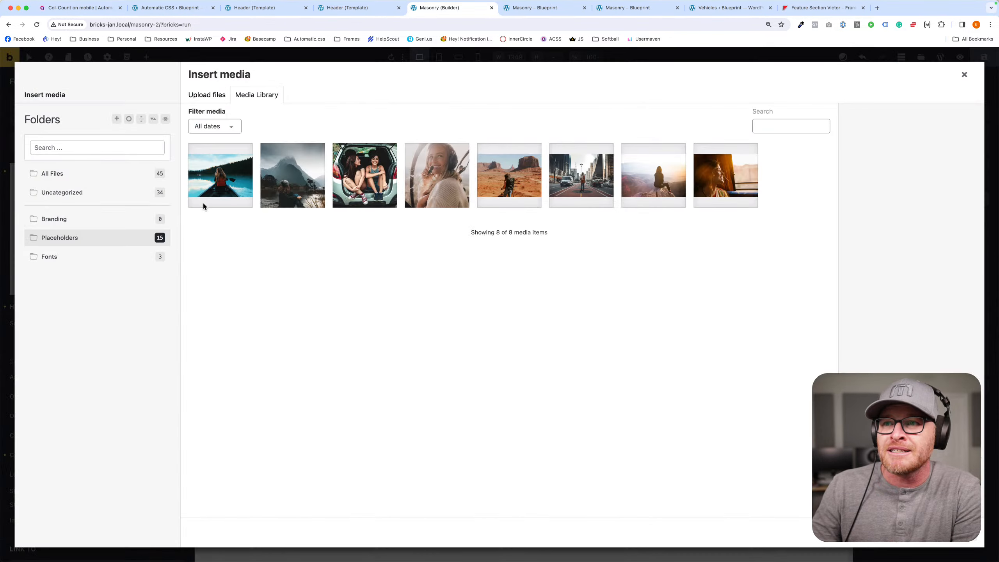
left_click(204, 205)
left_click(963, 543)
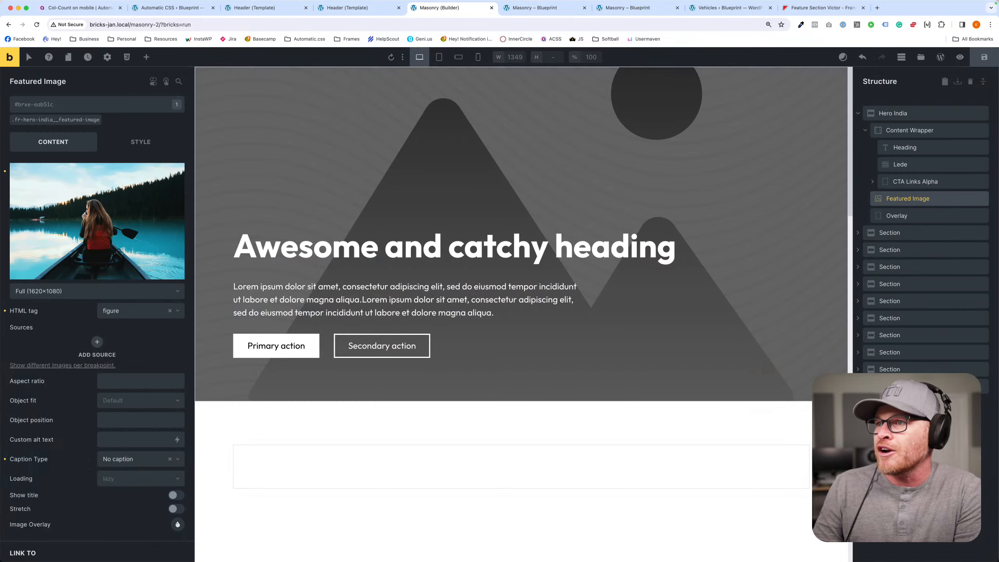
- View the Masonry page's front end and scroll through it to check the canoe photo hero beneath the sticky header
left_click(534, 7)
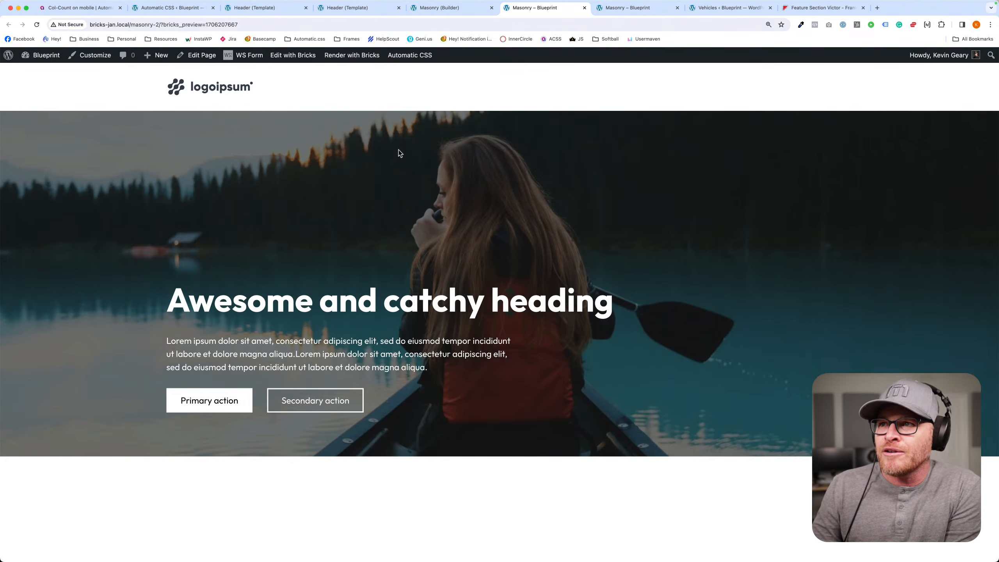
scroll(313, 253, "down", 1)
scroll(313, 253, "up", 1)
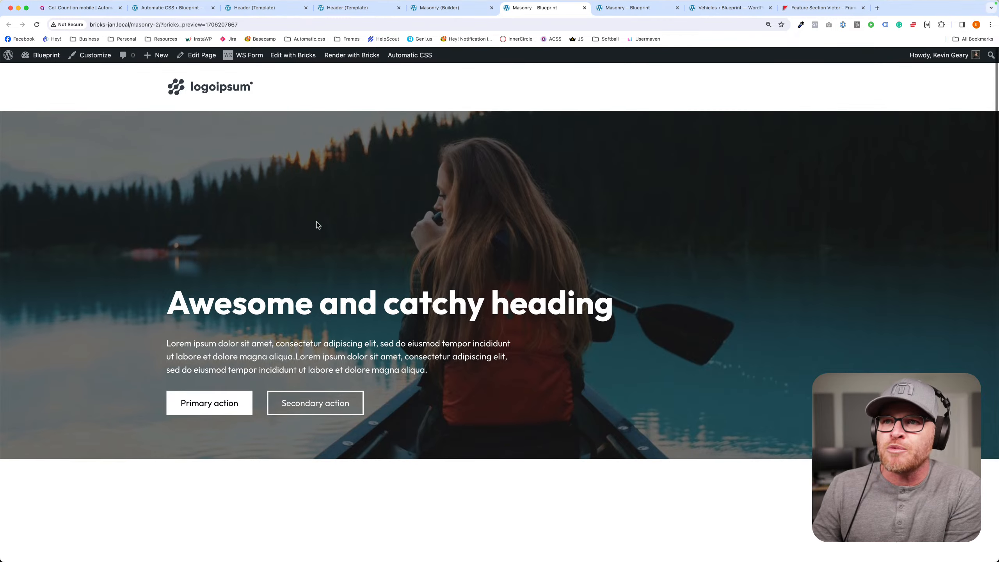
- Turn off Offset Page Content Automatically in the Automatic CSS header settings and save the changes
left_click(440, 7)
left_click(254, 7)
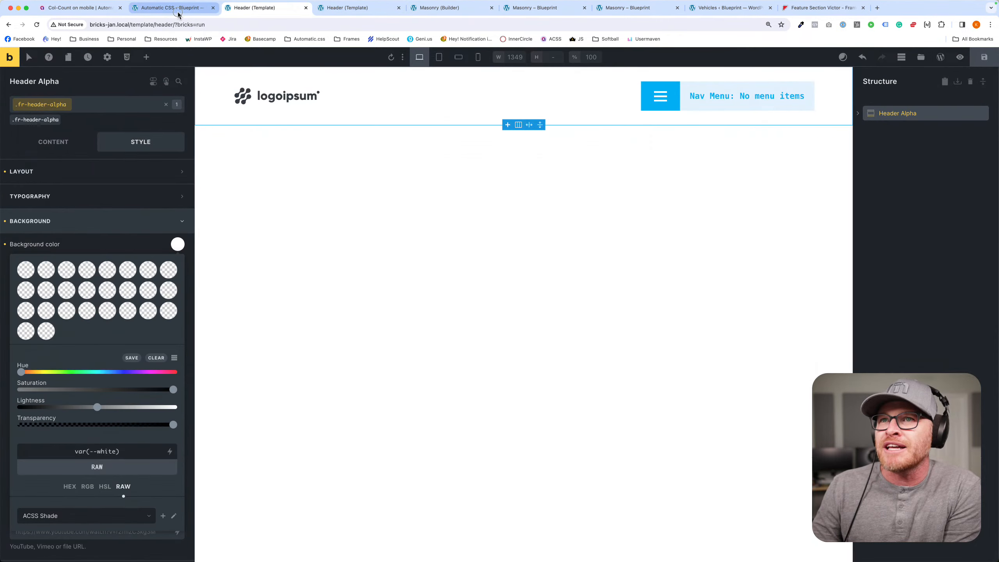
left_click(178, 8)
scroll(669, 177, "up", 3)
scroll(661, 181, "down", 3)
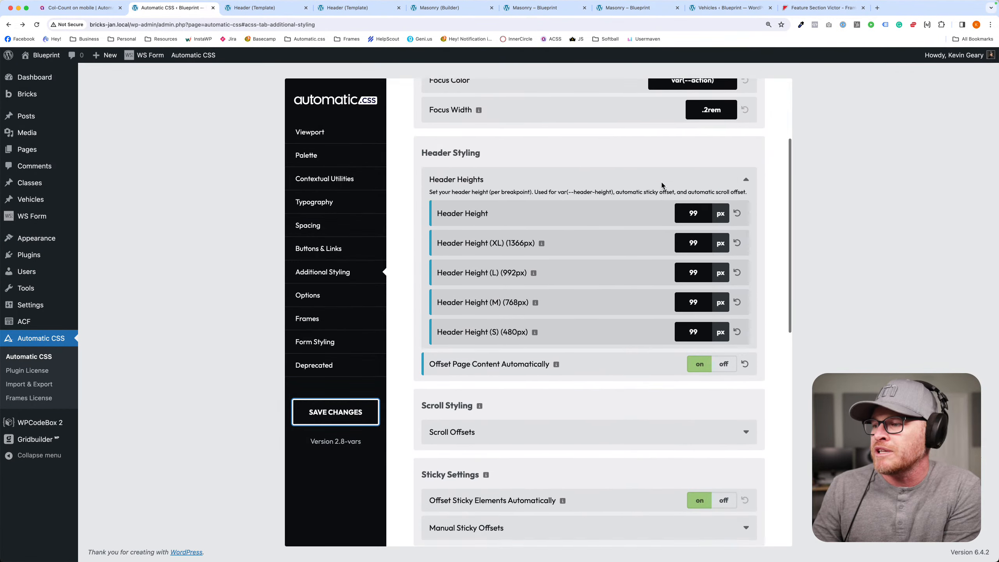
scroll(661, 185, "down", 1)
left_click(723, 358)
key("super+s")
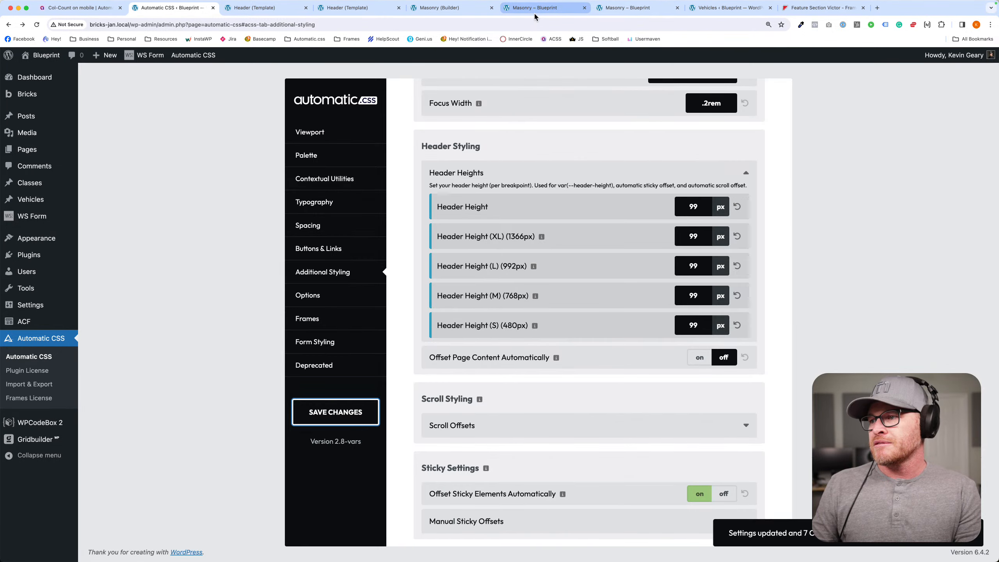
- Compare the Masonry page's hero with and without the automatic content offset by switching between its two front-end tabs
left_click(535, 15)
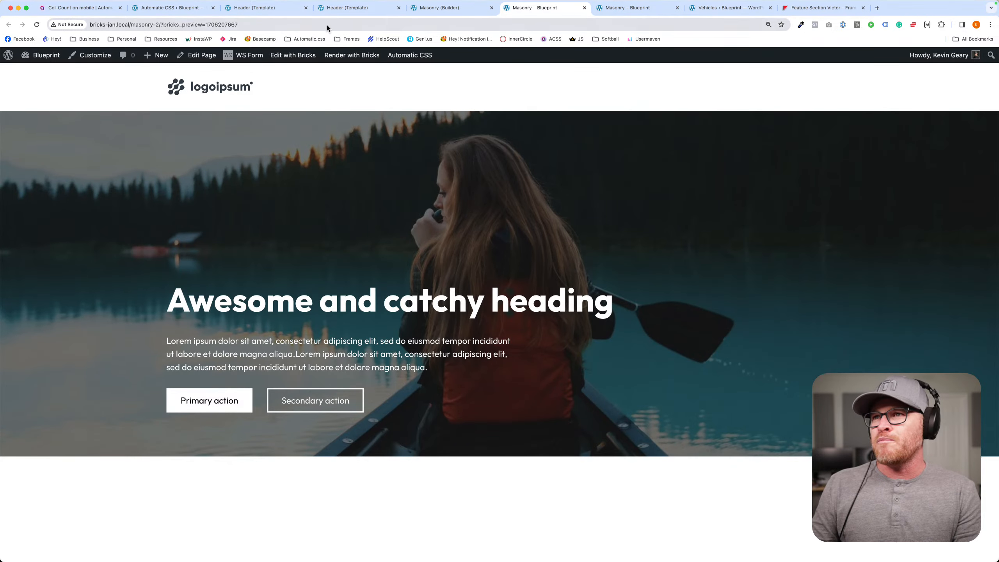
left_click(645, 11)
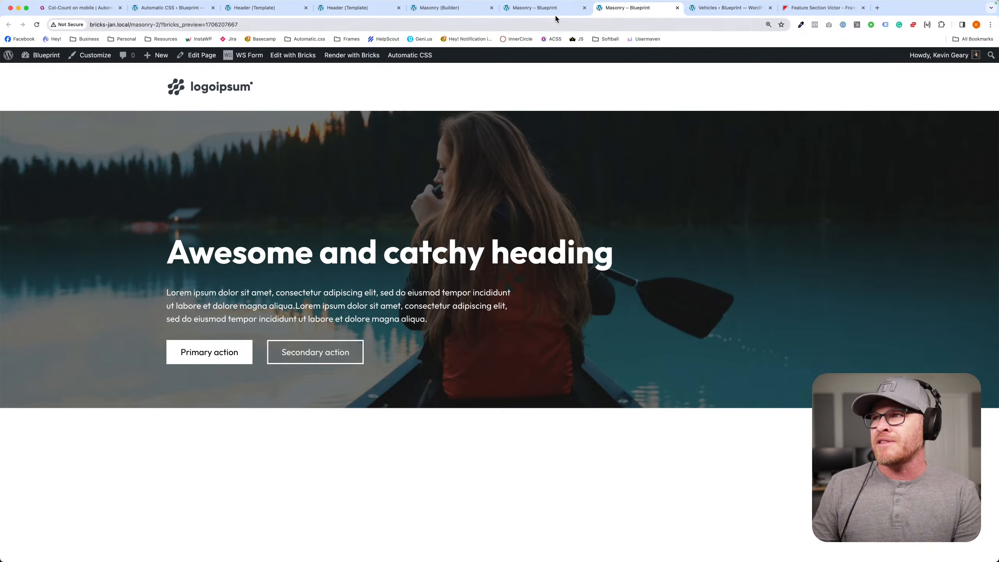
left_click(555, 10)
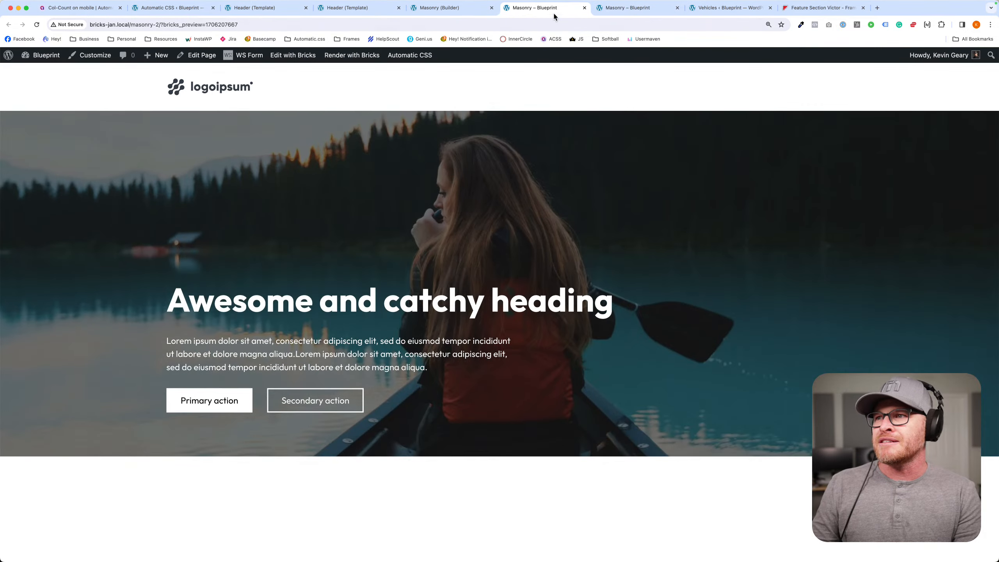
left_click(644, 12)
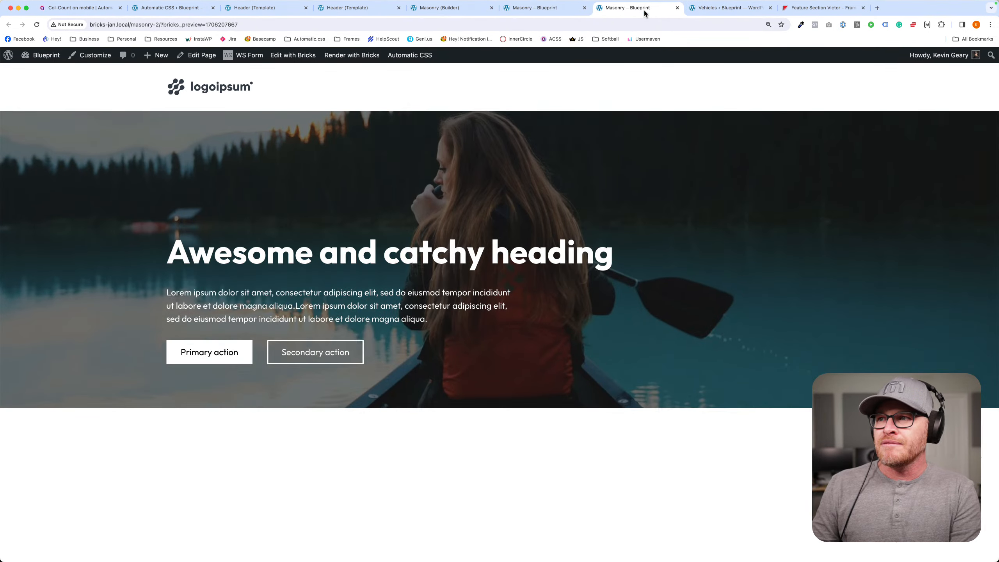
left_click(551, 14)
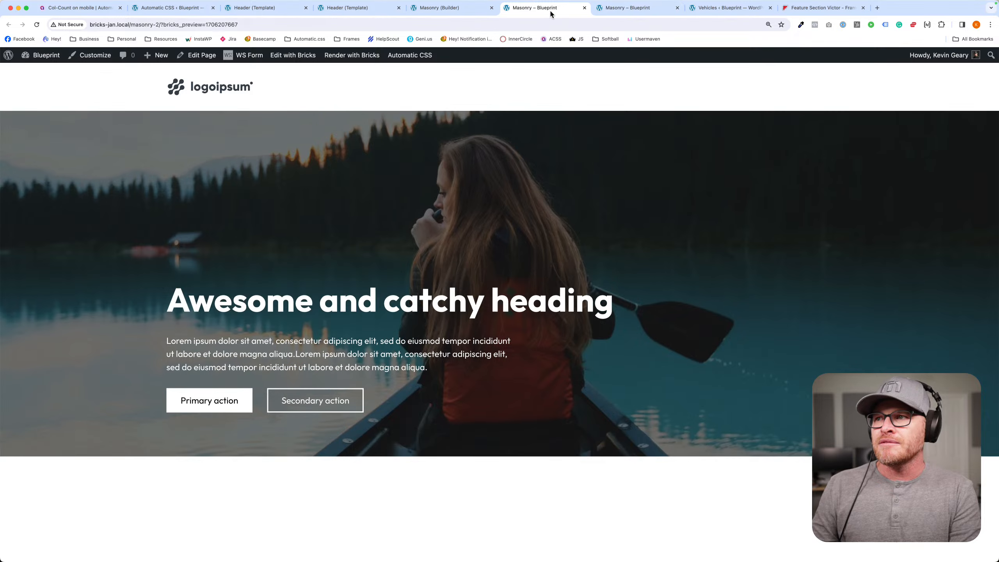
left_click(626, 15)
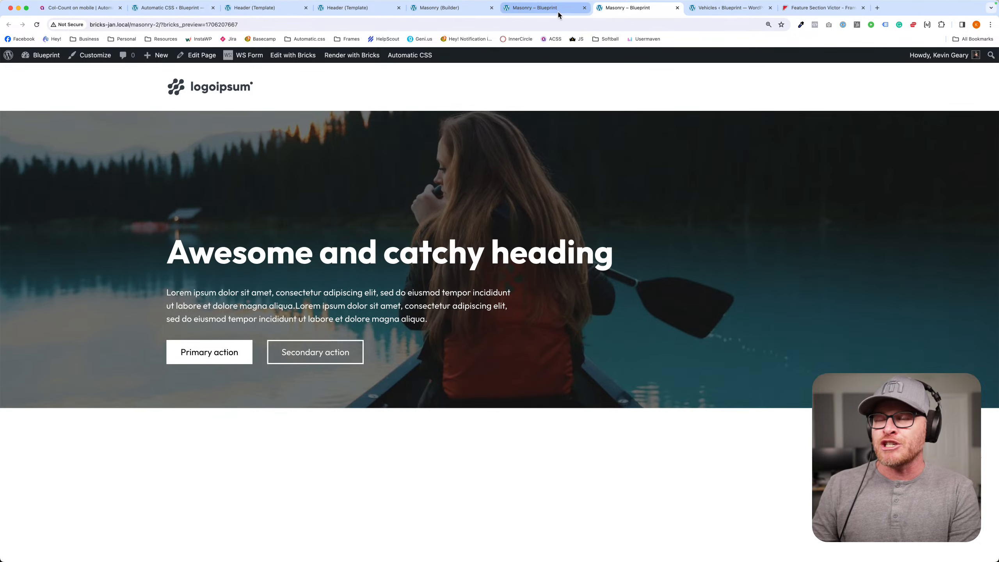
left_click(558, 14)
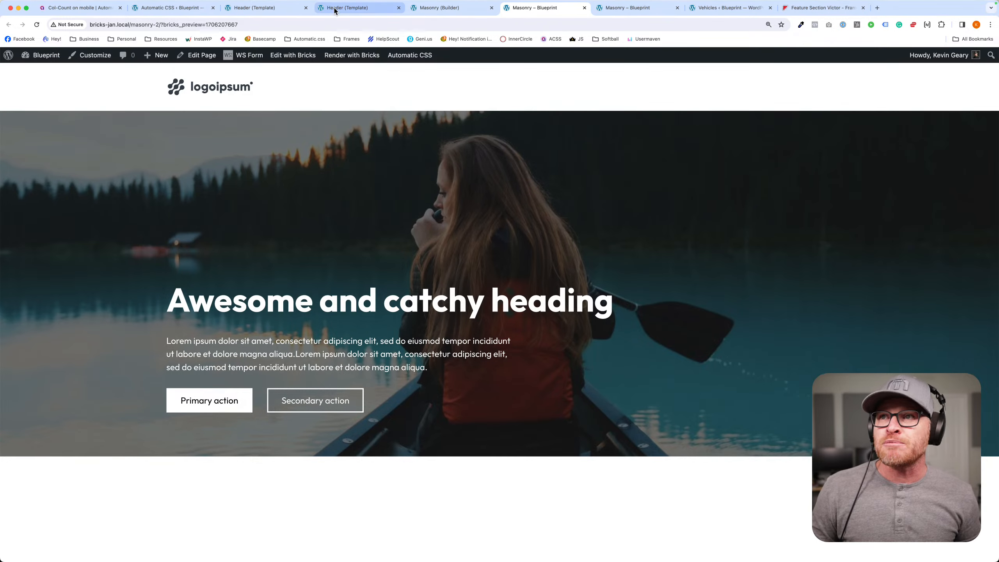
- Turn on Offset Page Content Automatically in the Automatic CSS header settings and save the changes
left_click(298, 12)
left_click(173, 8)
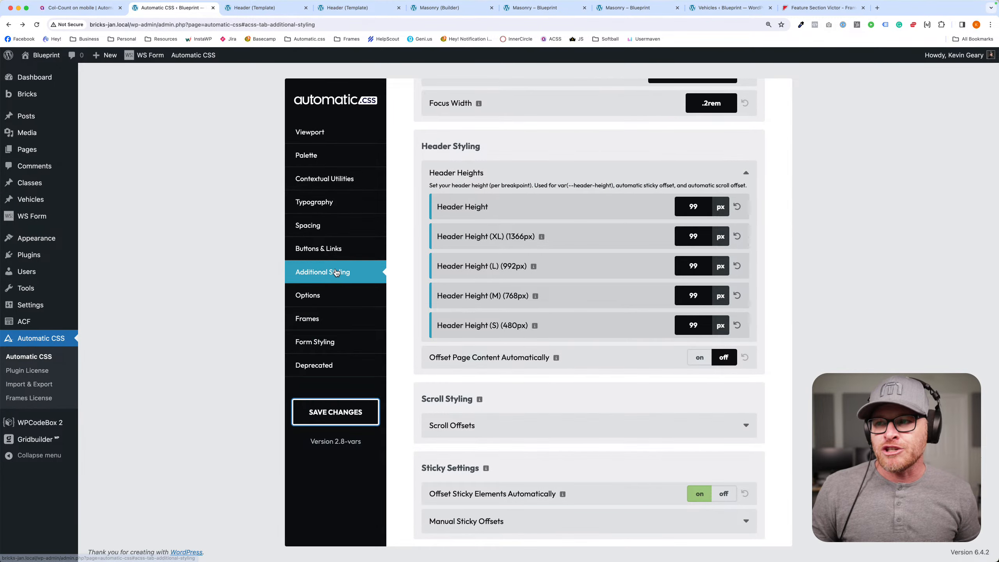
left_click(698, 359)
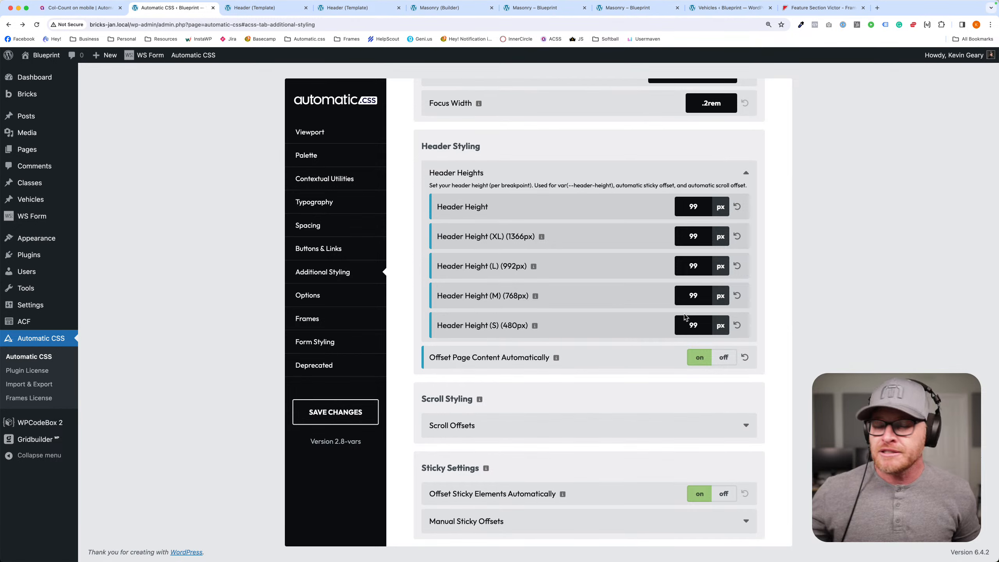
left_click(743, 174)
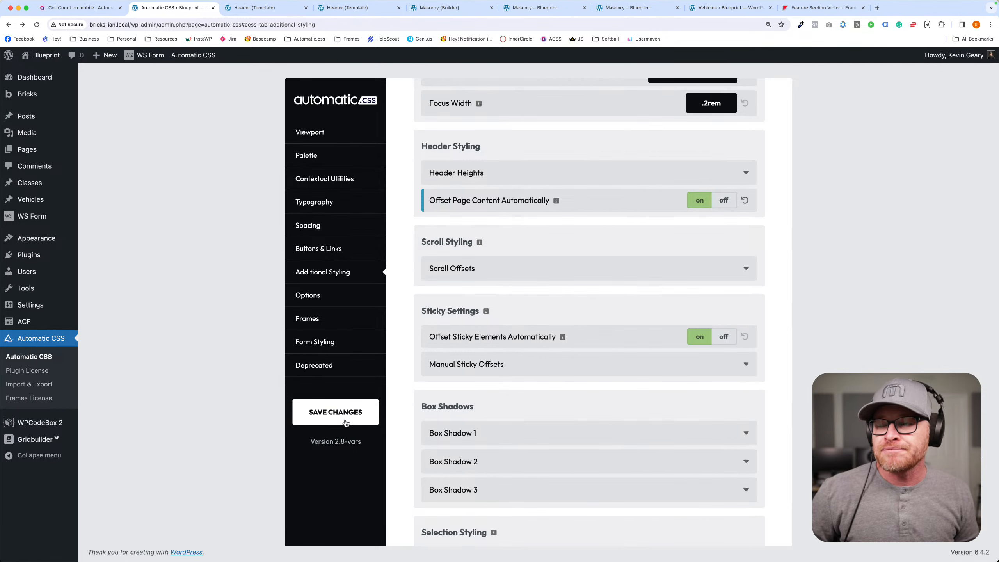
left_click(336, 413)
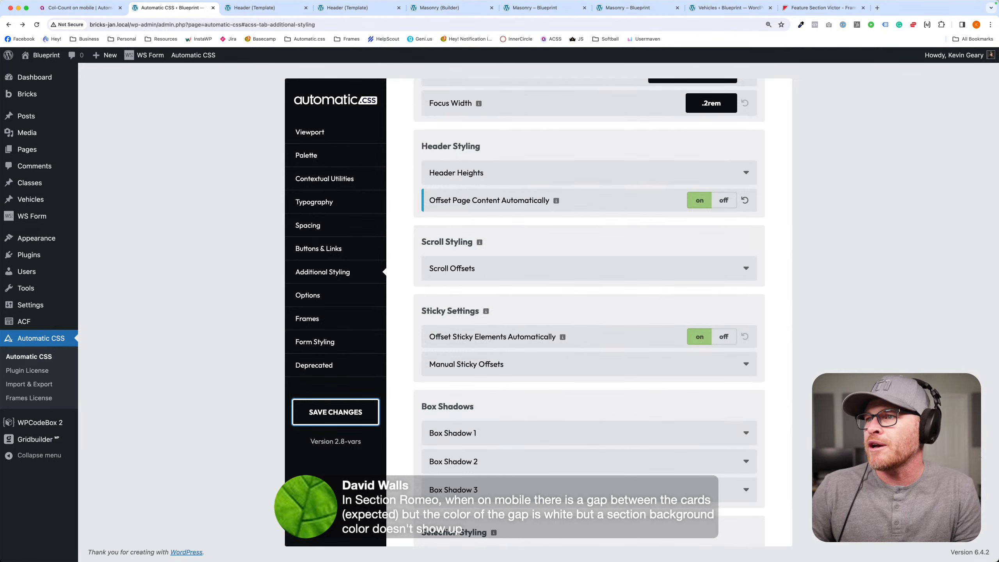
- Close the leftover Header template, front-end, Vehicles and Frames tabs, and delete Hero India from the Masonry page
left_click(256, 8)
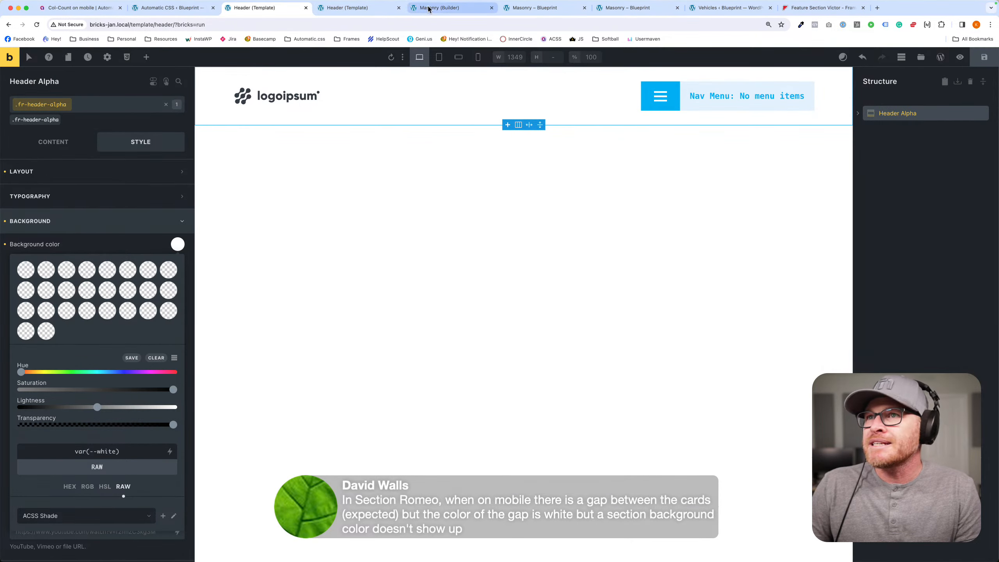
left_click(306, 8)
left_click(306, 7)
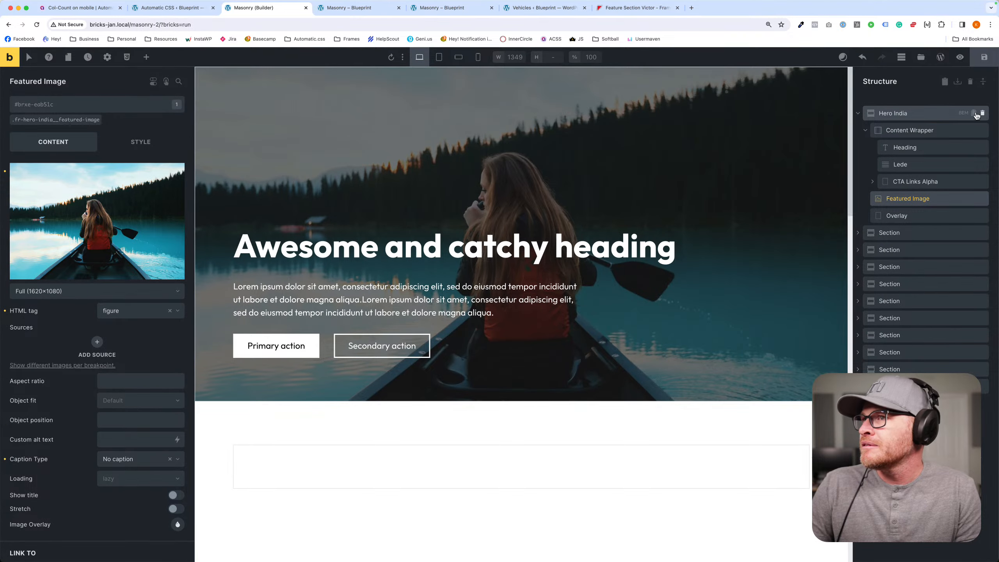
left_click(983, 113)
left_click(398, 8)
left_click(399, 8)
left_click(398, 7)
left_click(398, 8)
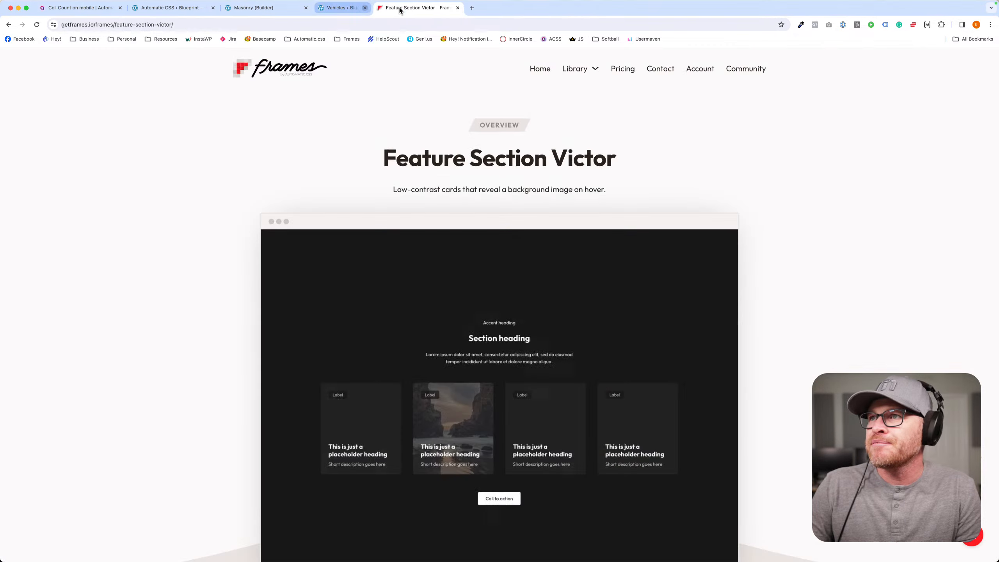
left_click(399, 9)
- Delete all the remaining empty sections from the Masonry page
left_click(371, 86)
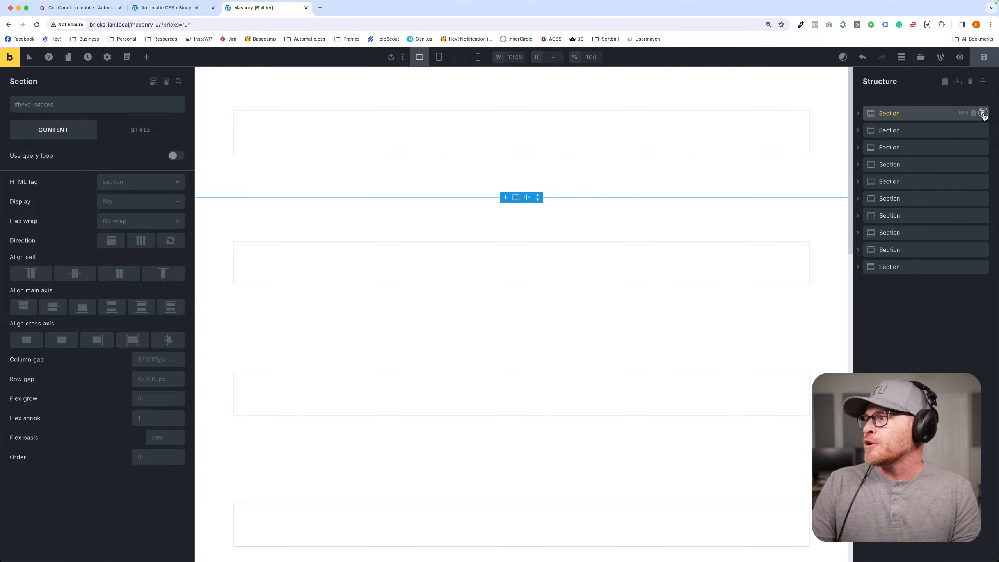
left_click(982, 113)
left_click(982, 113)
left_click(982, 113)
left_click(982, 113)
left_click(983, 113)
left_click(982, 113)
left_click(982, 113)
- Search the Frames template library for romeo and insert Feature Section Romeo into the empty Masonry page
left_click(919, 58)
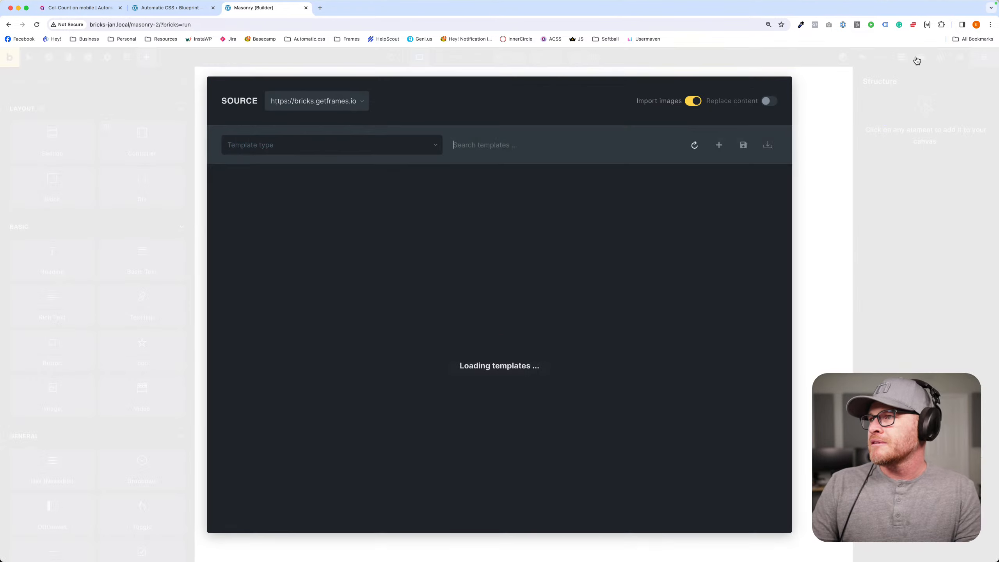
type("section")
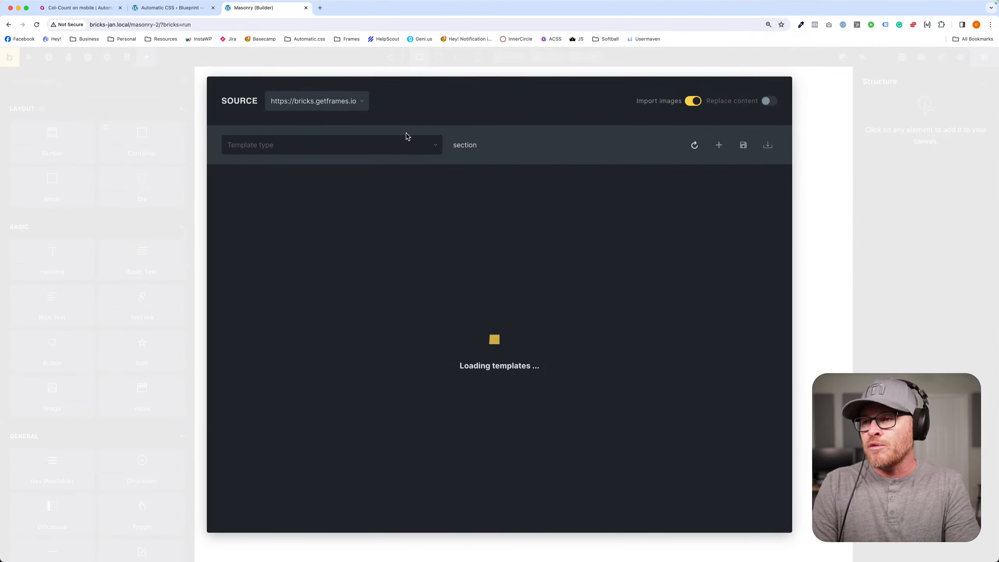
key("BackSpace")
key("BackSpace")
key("BackSpace")
key("BackSpace")
key("BackSpace")
key("BackSpace")
key("BackSpace")
type("romeo")
mouse_move(345, 333)
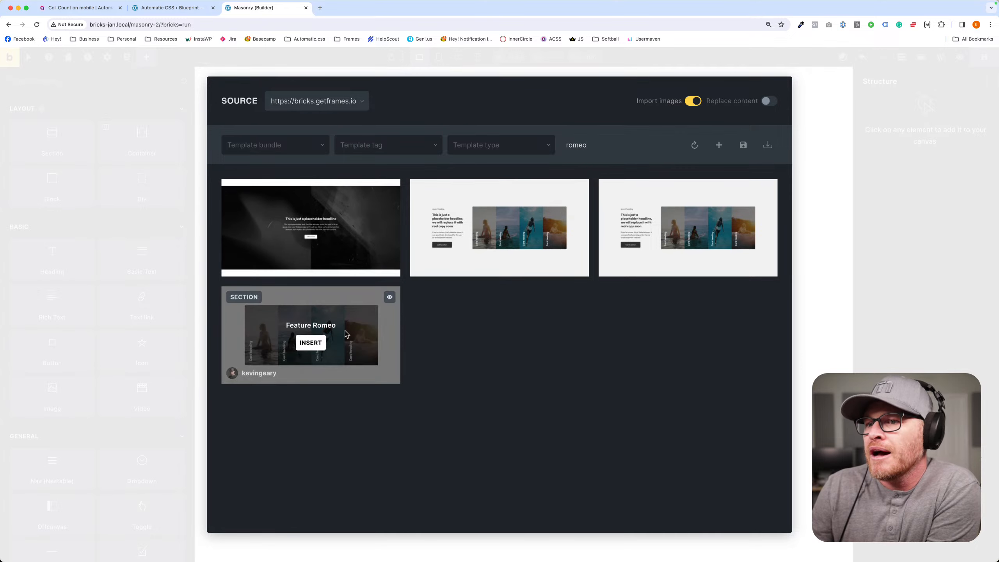
mouse_move(668, 232)
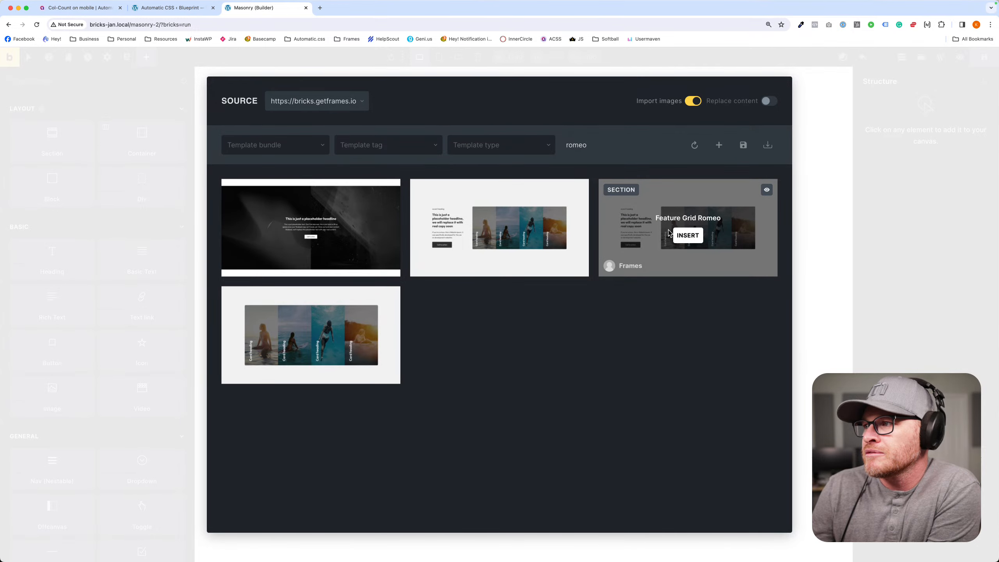
mouse_move(335, 252)
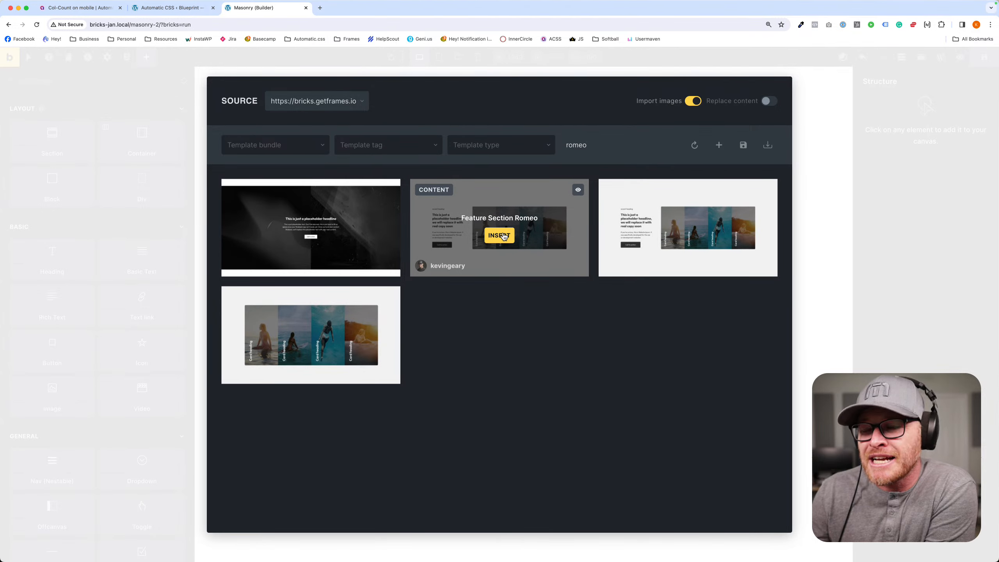
left_click(504, 236)
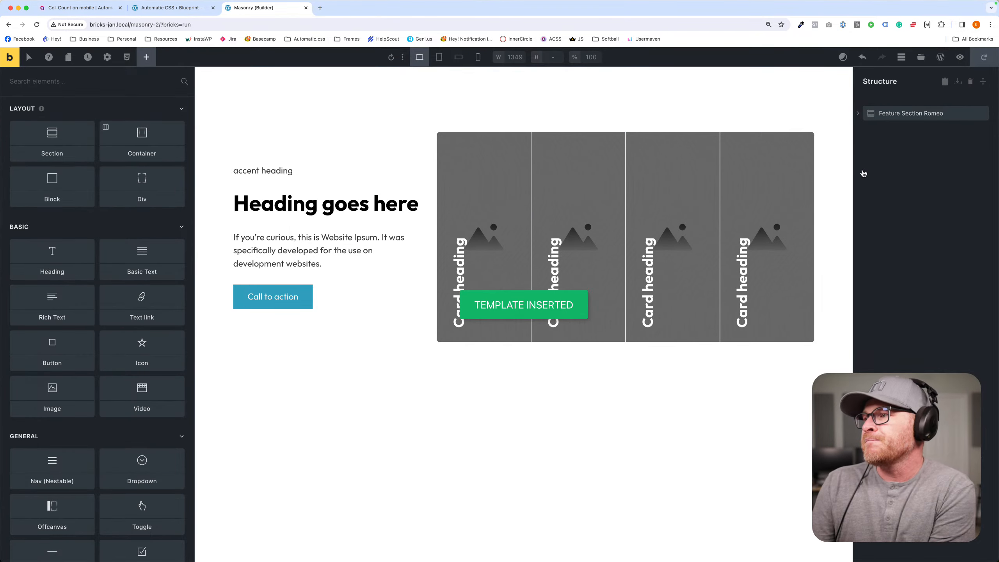
- Delete the last three Feature Card Romeo elements from Feature Romeo, keeping only the first card
left_click(493, 169)
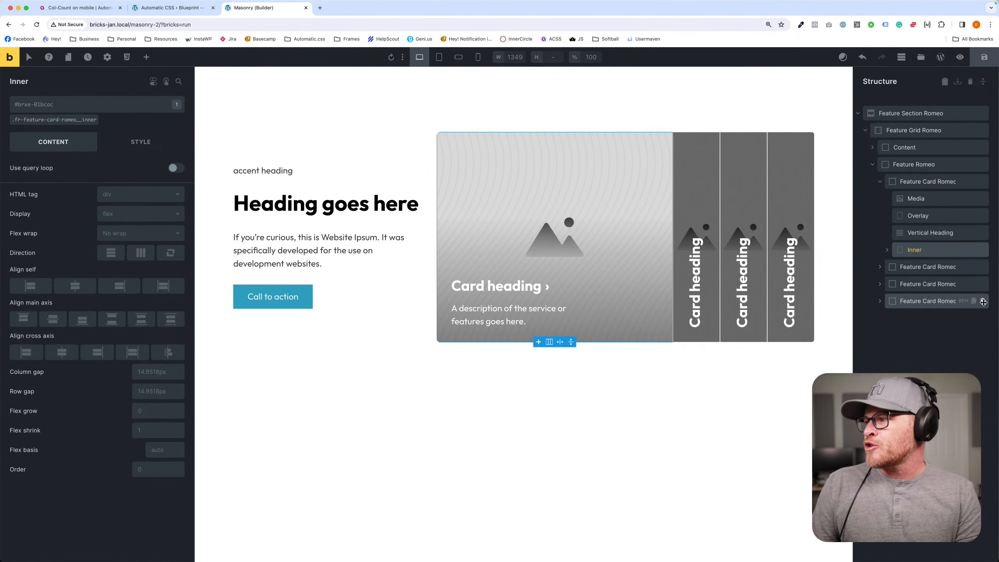
left_click(982, 301)
left_click(983, 284)
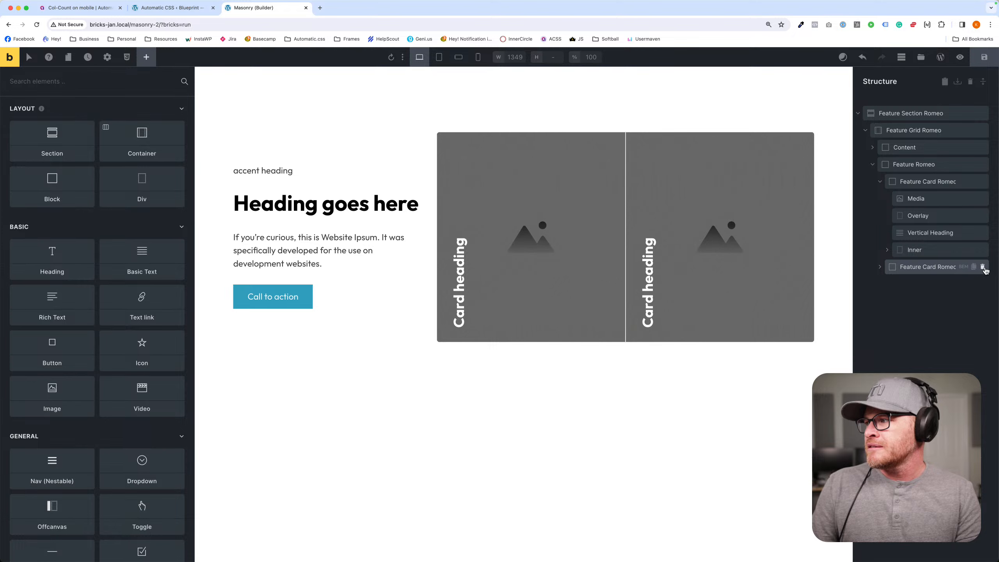
left_click(983, 268)
- Enable a query loop on the remaining Feature Card Romeo with its post type set to Vehicles
left_click(928, 182)
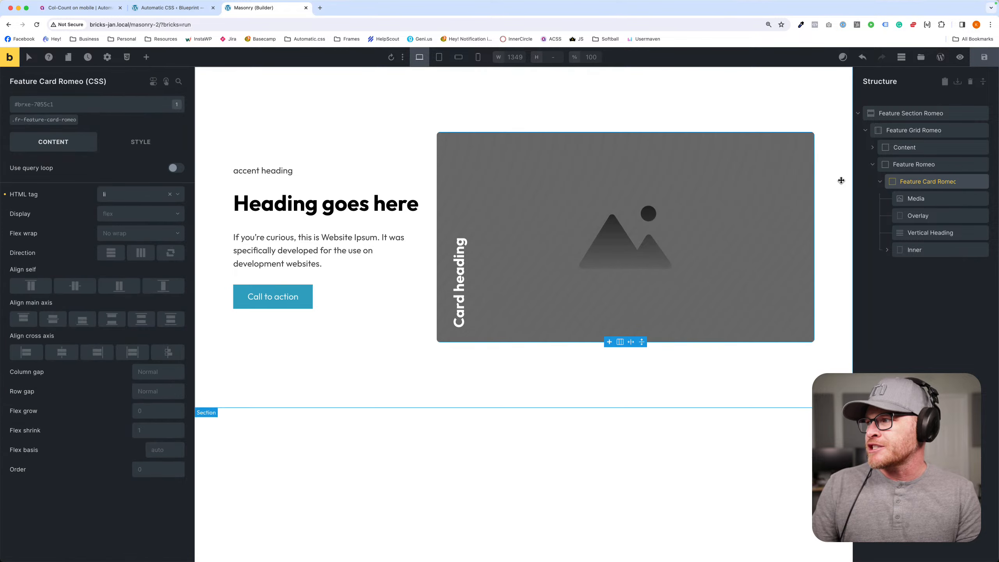
left_click(176, 168)
left_click(177, 184)
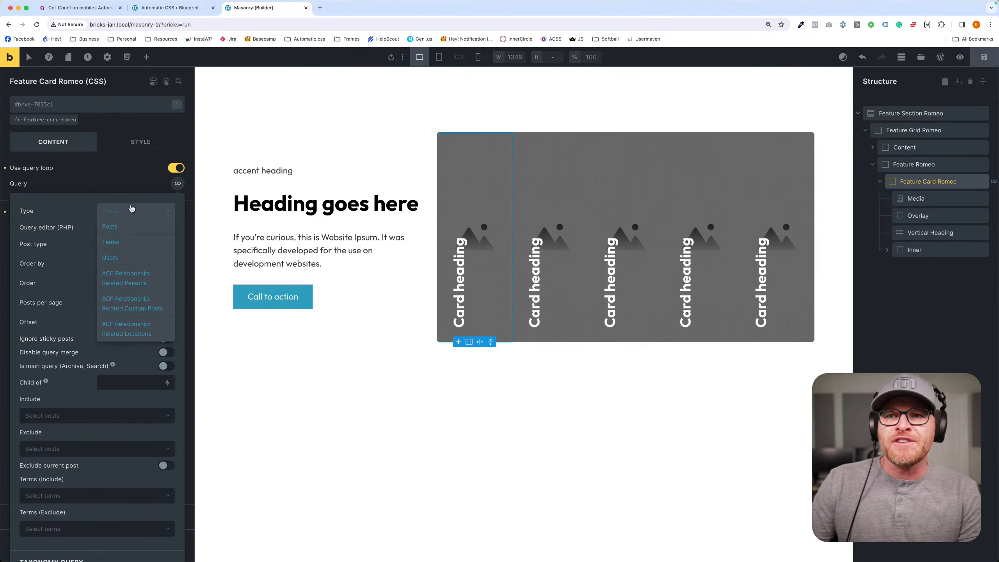
left_click(130, 243)
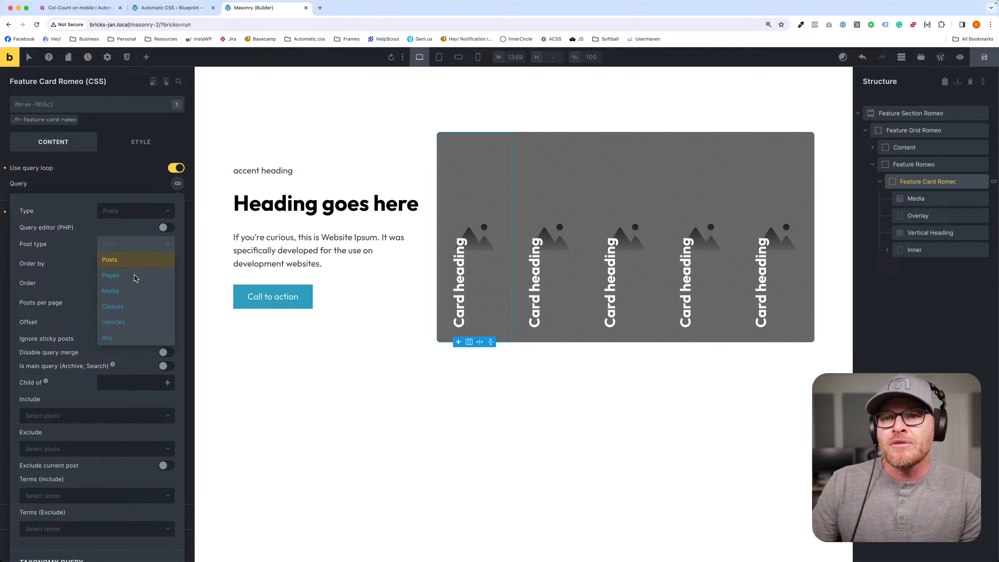
left_click(134, 322)
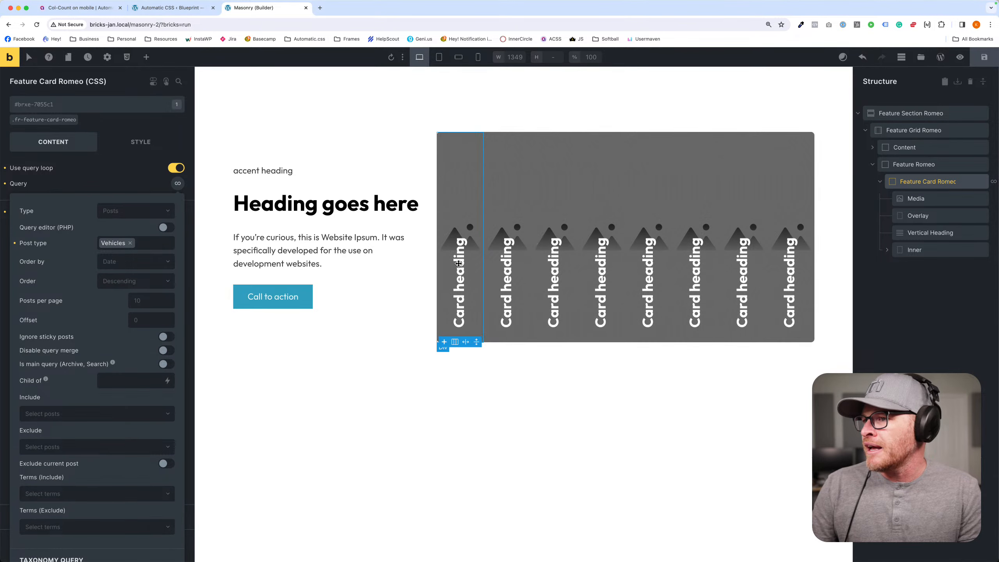
- Replace the card's Vertical Heading text with the dynamic post title
left_click(887, 249)
left_click(915, 233)
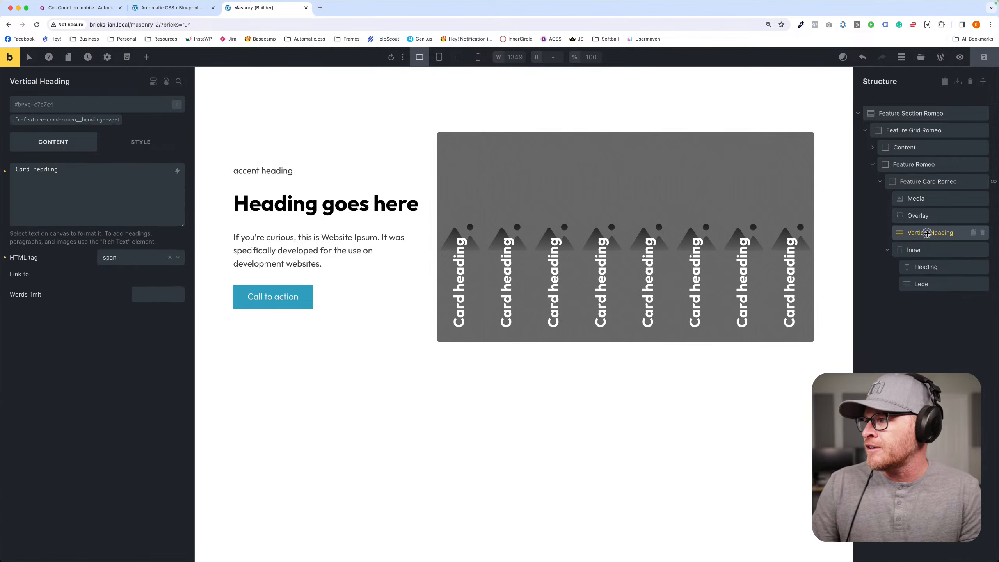
triple_click(103, 181)
key("BackSpace")
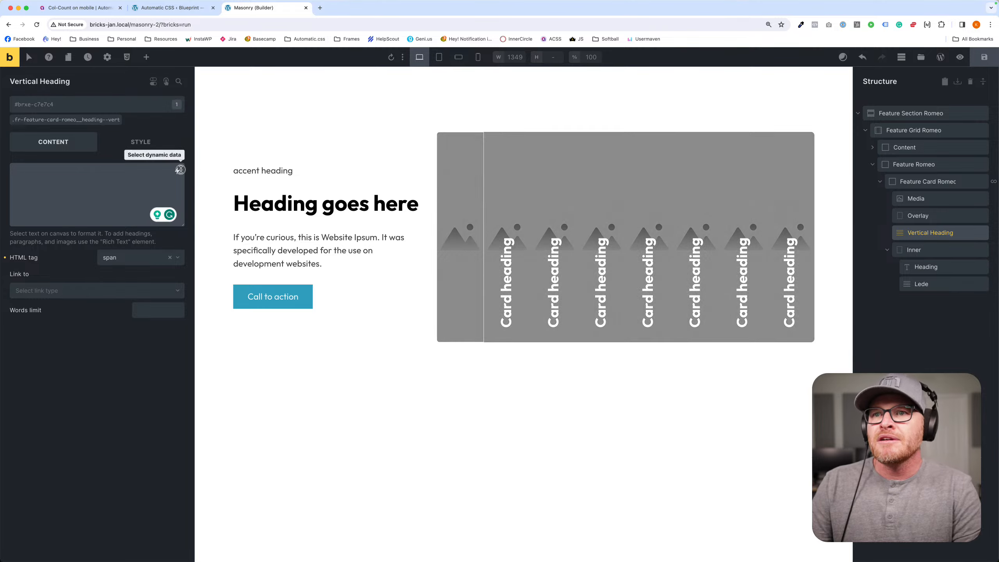
left_click(177, 171)
left_click(73, 260)
- Replace the text of the Heading inside the card's Inner block with {post_title}
left_click(922, 283)
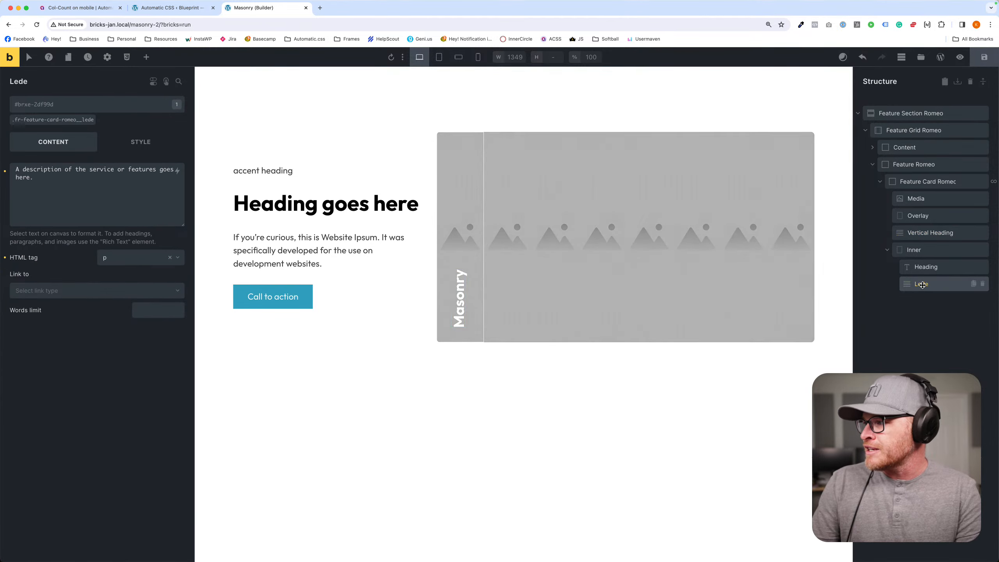
left_click(908, 268)
triple_click(105, 171)
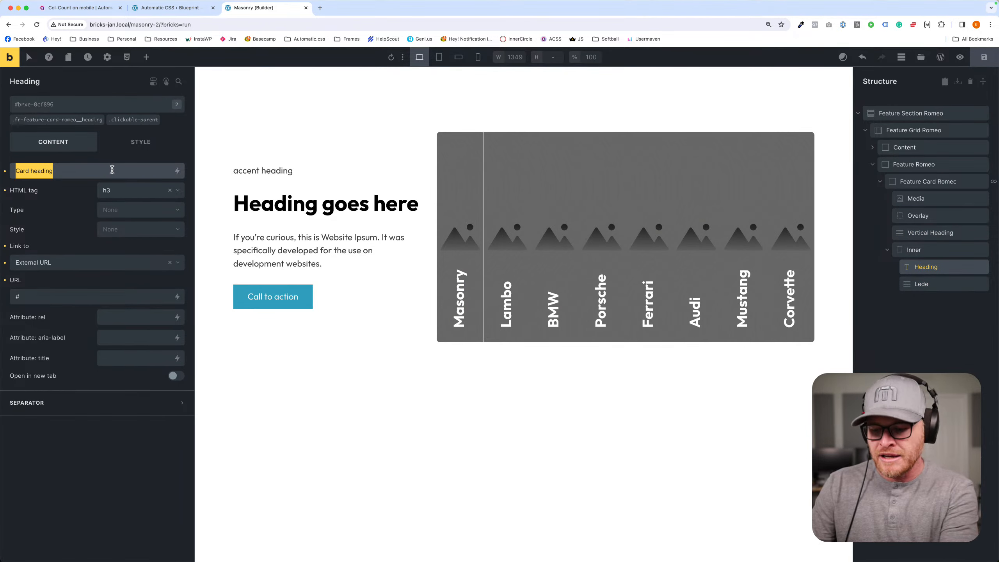
key("BackSpace")
left_click(177, 170)
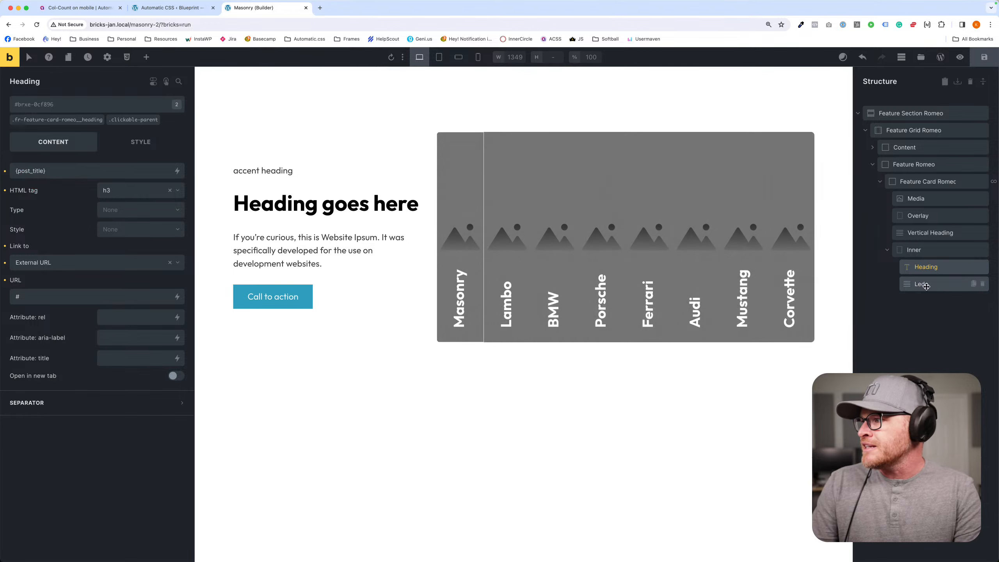
- Replace the card's Media placeholder with {featured_image}, save, and check the vehicle cards on the front end
left_click(930, 232)
left_click(901, 199)
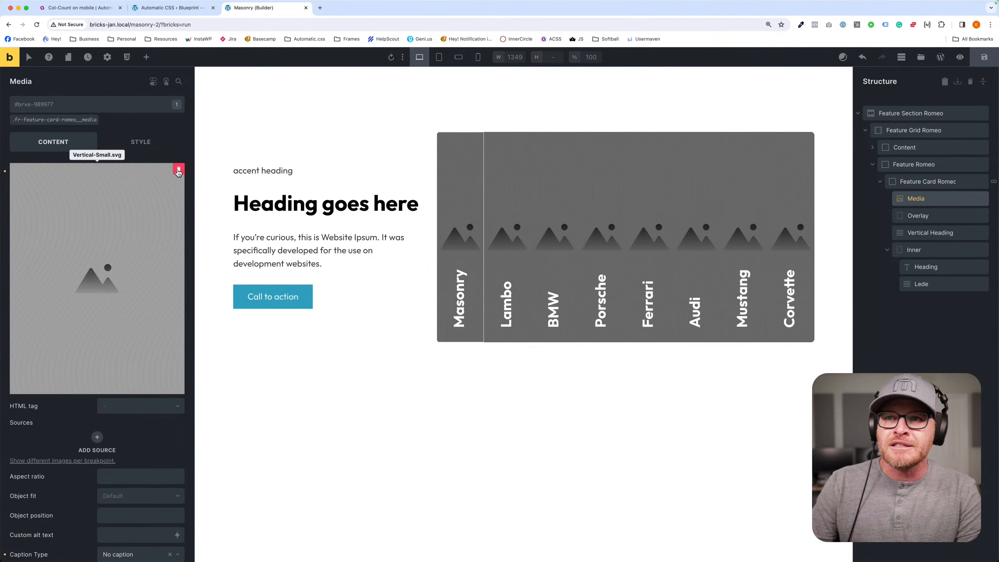
left_click(176, 170)
left_click(177, 203)
left_click(120, 223)
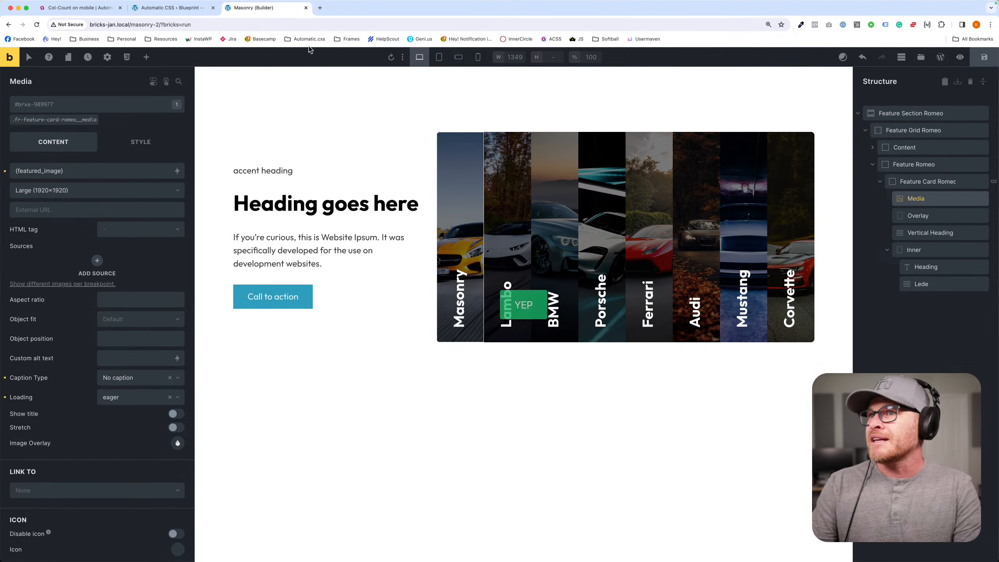
left_click(355, 12)
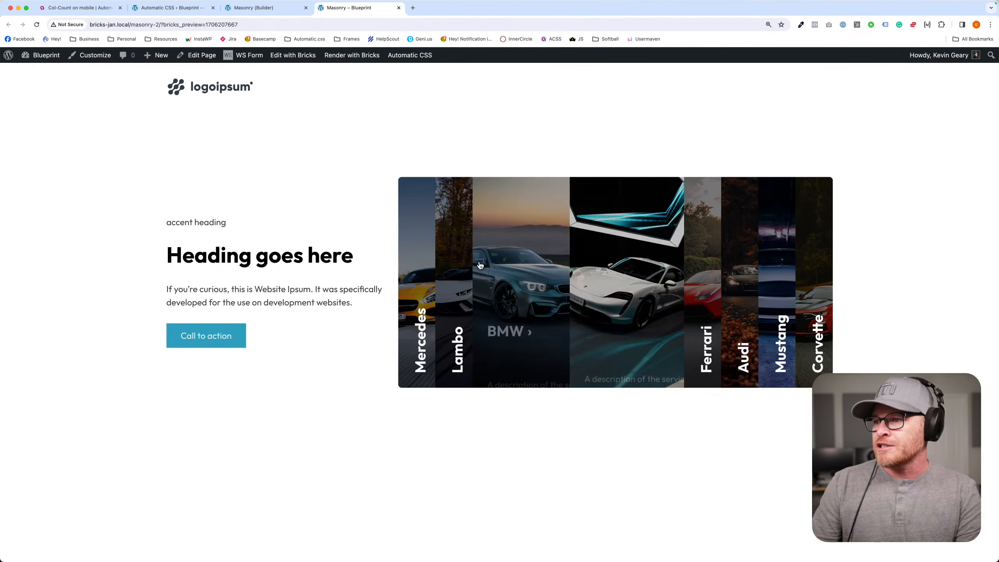
- Replace the card's Lede text with {acf_vehicle_description} and check the card descriptions on the front end
left_click(243, 8)
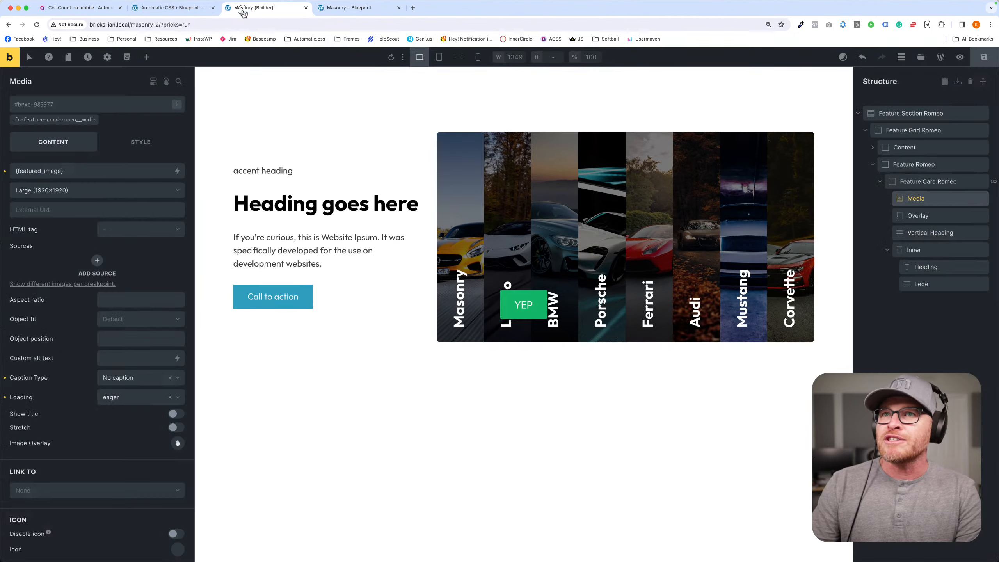
left_click(915, 267)
left_click(921, 284)
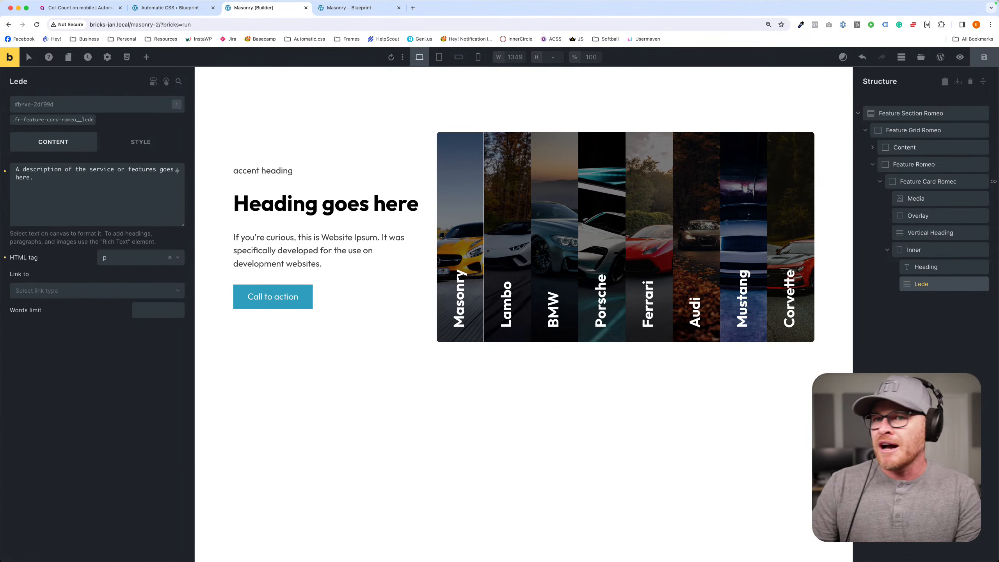
left_click(129, 192)
key("ctrl+a")
key("BackSpace")
left_click(177, 170)
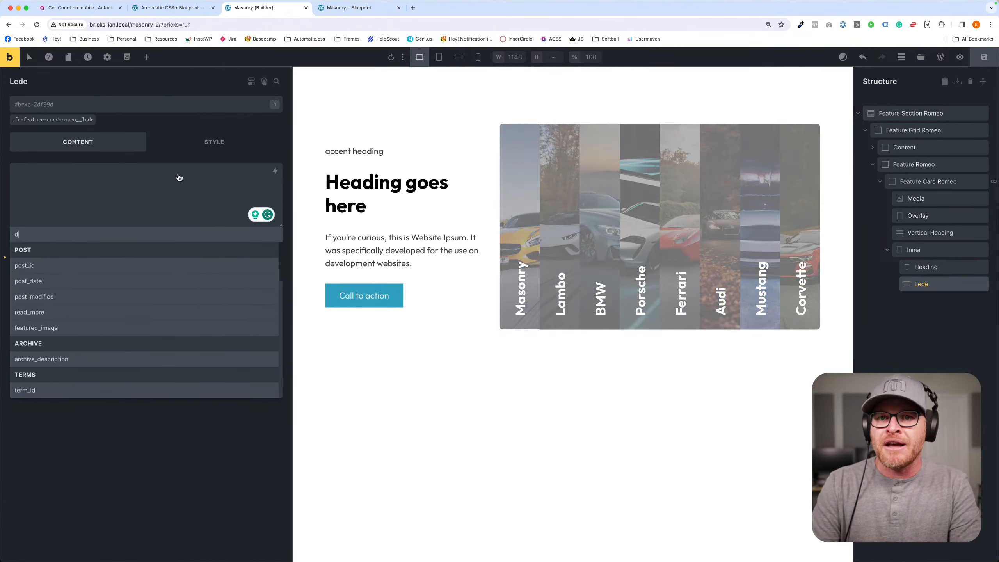
type("desc")
left_click(122, 358)
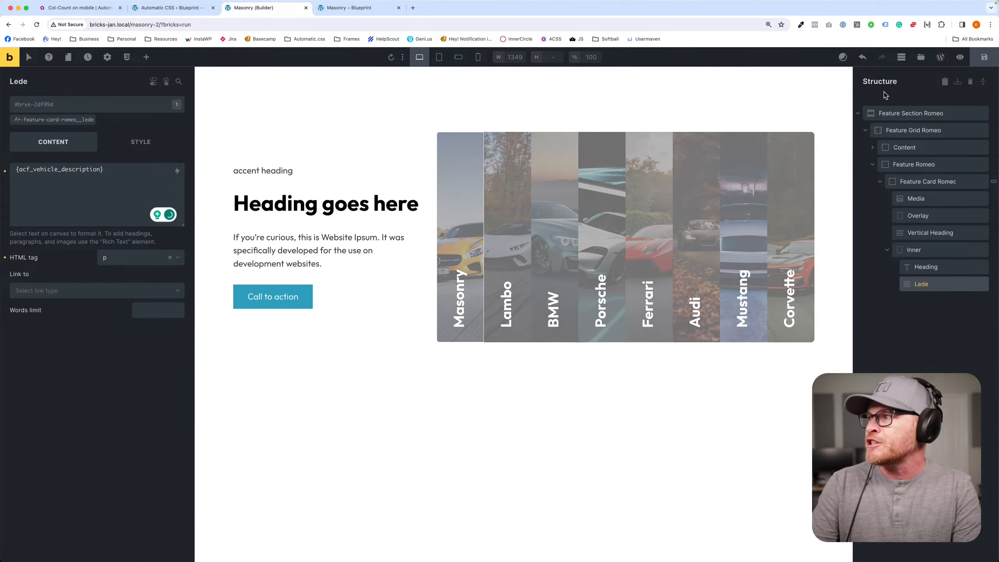
left_click(364, 9)
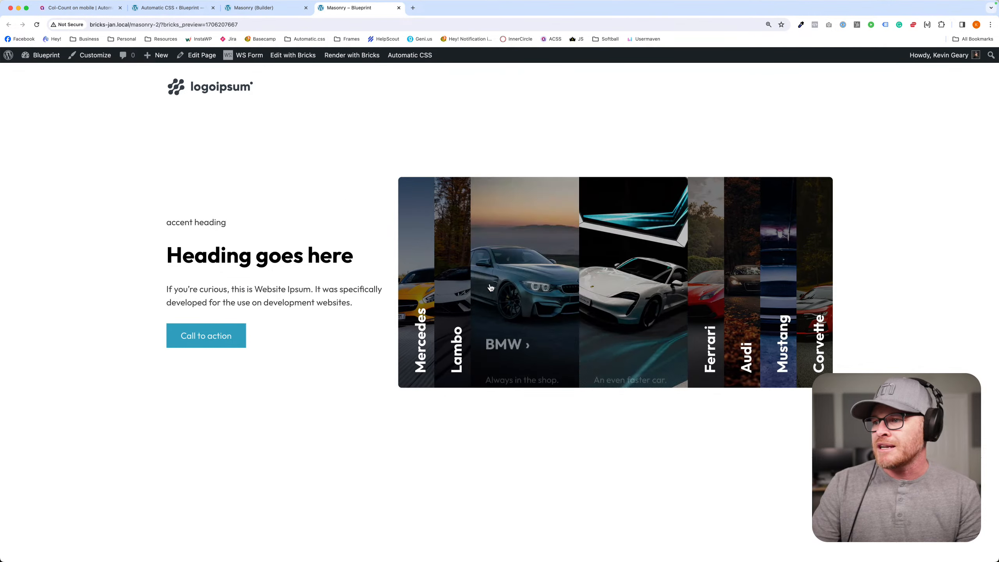
- Limit the Feature Card Romeo query loop to 4 posts per page, save, and open the front-end page
left_click(267, 9)
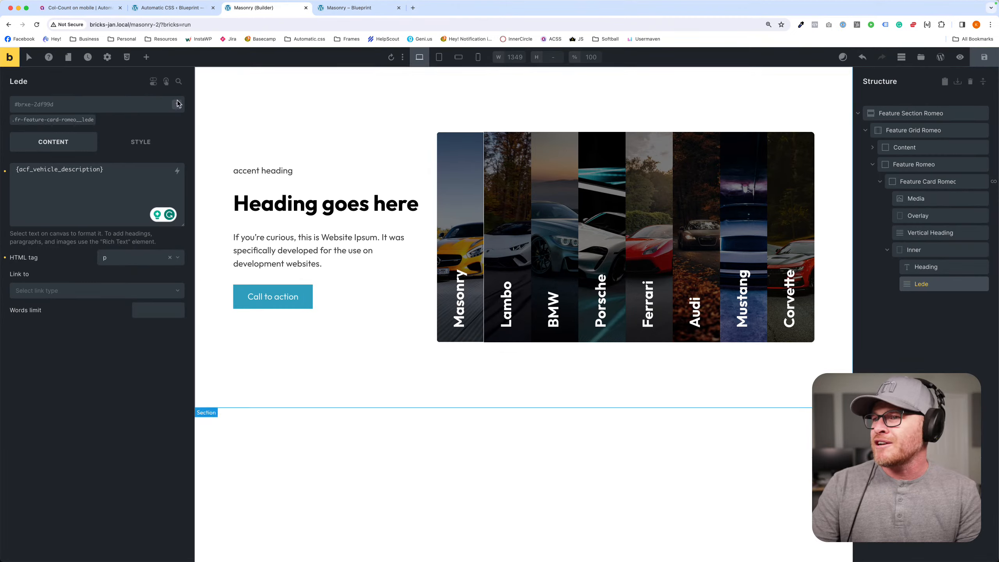
left_click(928, 182)
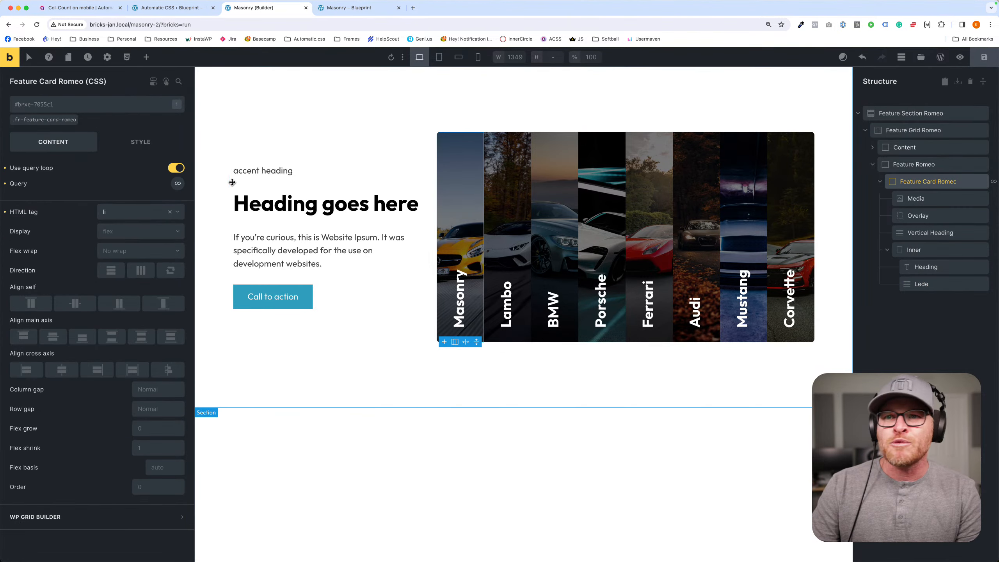
left_click(178, 183)
left_click(143, 303)
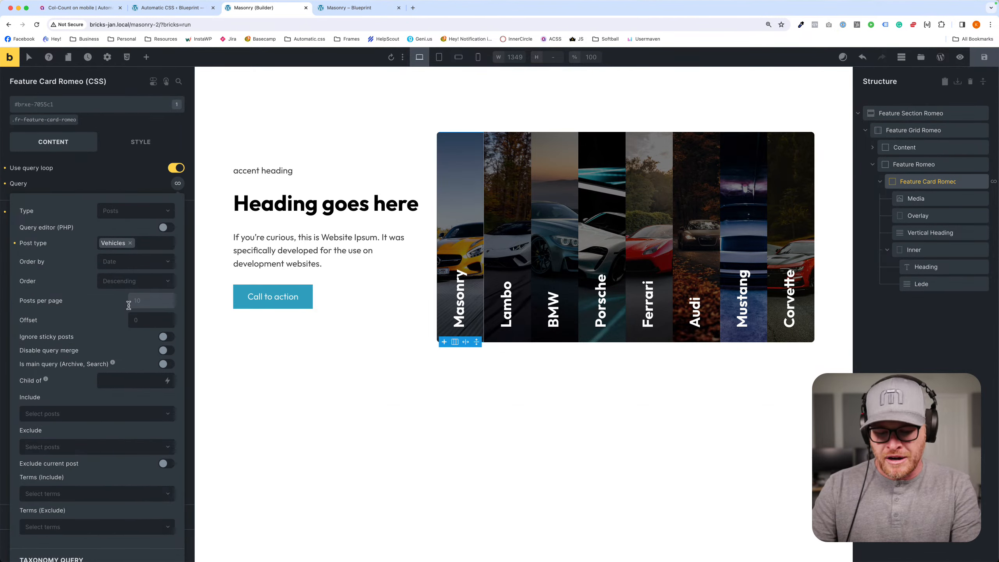
type("4")
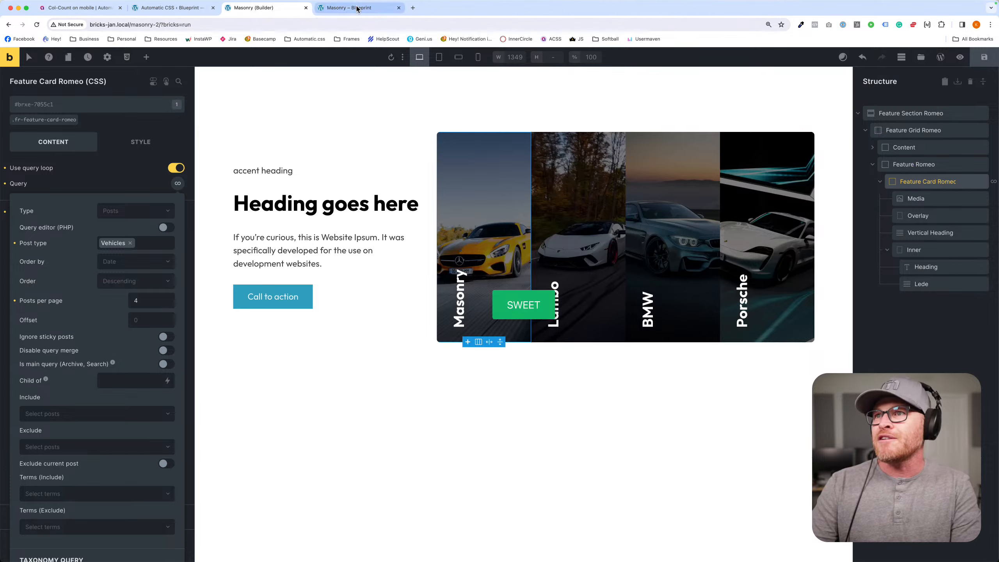
left_click(356, 9)
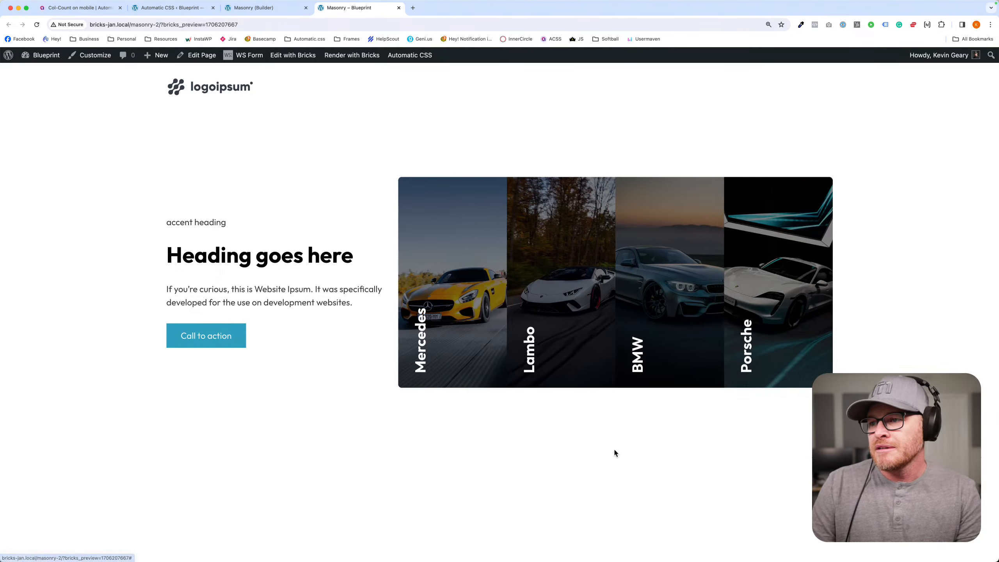
- Examine how the vehicle cards expand and collapse as keyboard focus moves forward and backward through them on the front end
key("Tab")
key("Tab")
key("Tab")
key("Tab")
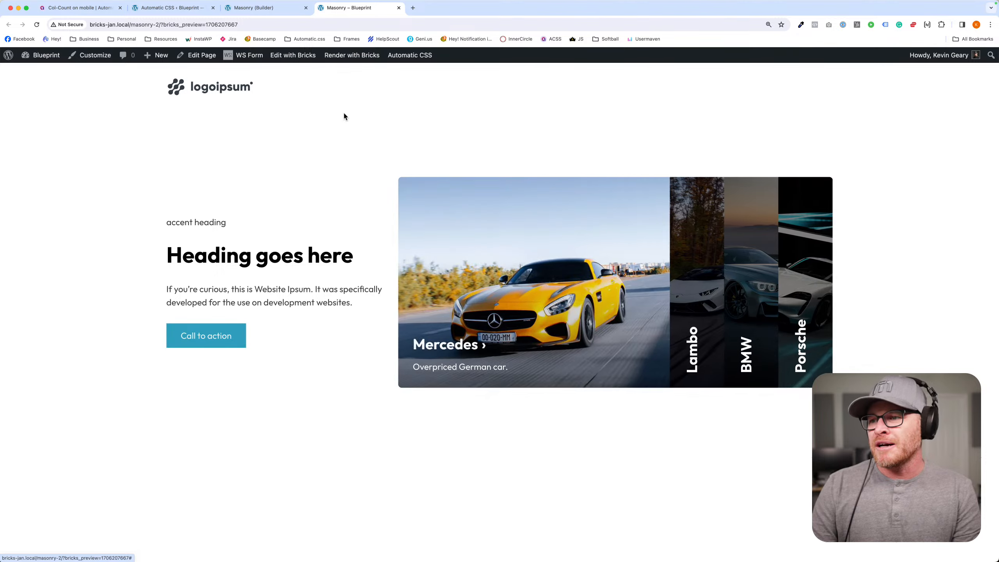
key("Tab")
key("shift+Tab")
key("shift+Tab")
key("shift+Tab")
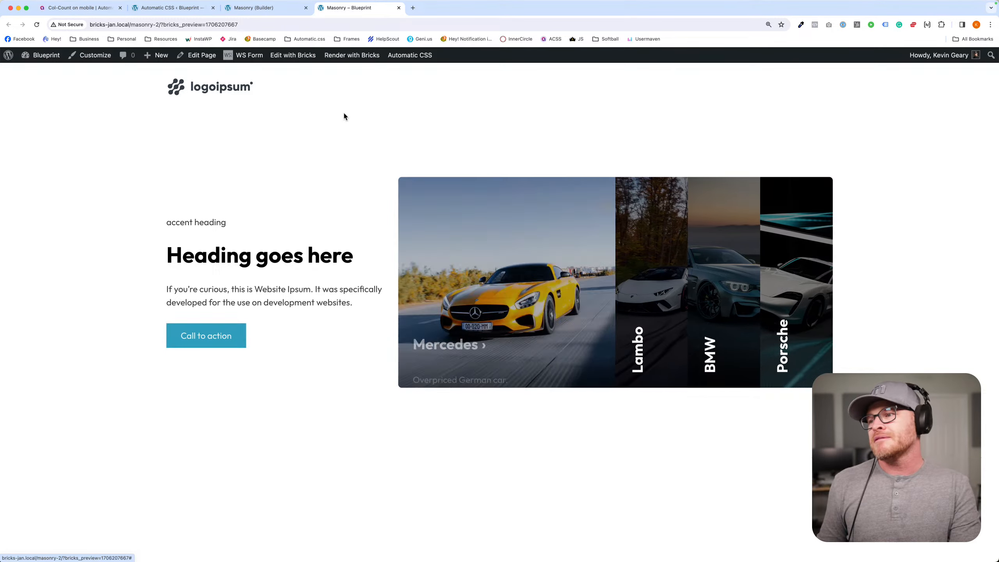
key("Tab")
key("Tab")
key("shift+Tab")
key("shift+Tab")
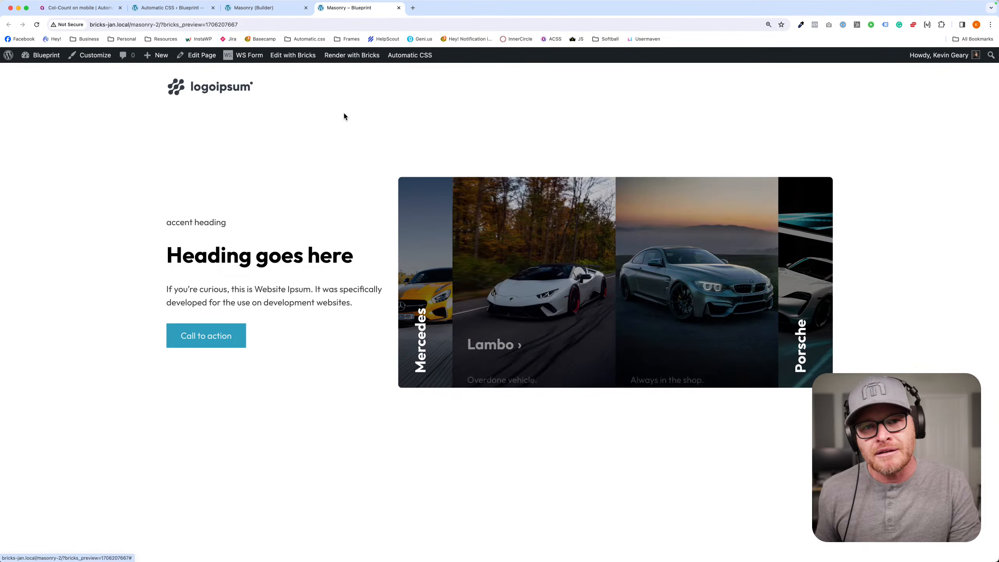
key("Tab")
key("Tab")
key("Tab")
key("Tab")
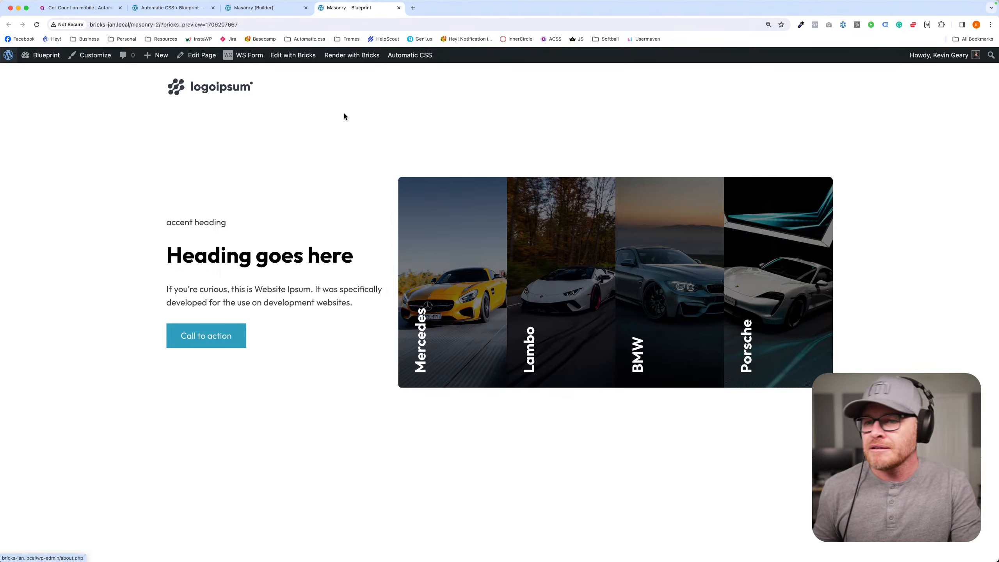
left_click(344, 114)
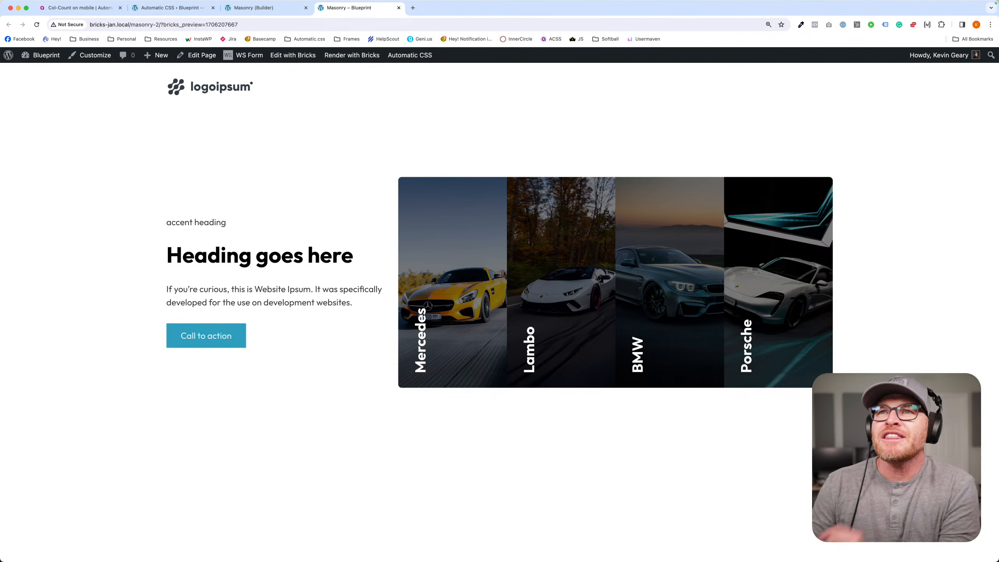
- Review the contextual gap and automatic contextual spacing settings in the Automatic.css dashboard
left_click(179, 7)
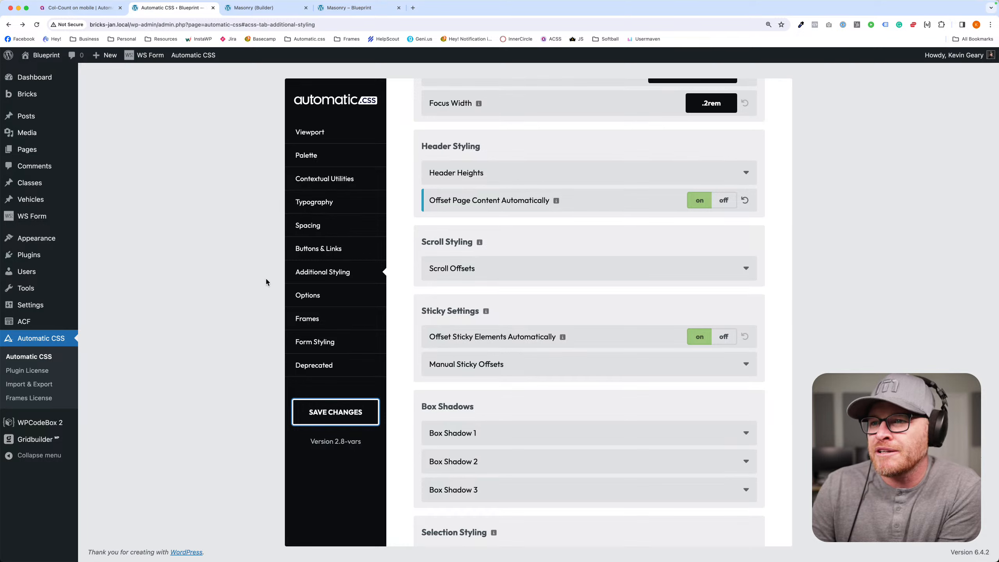
left_click(330, 225)
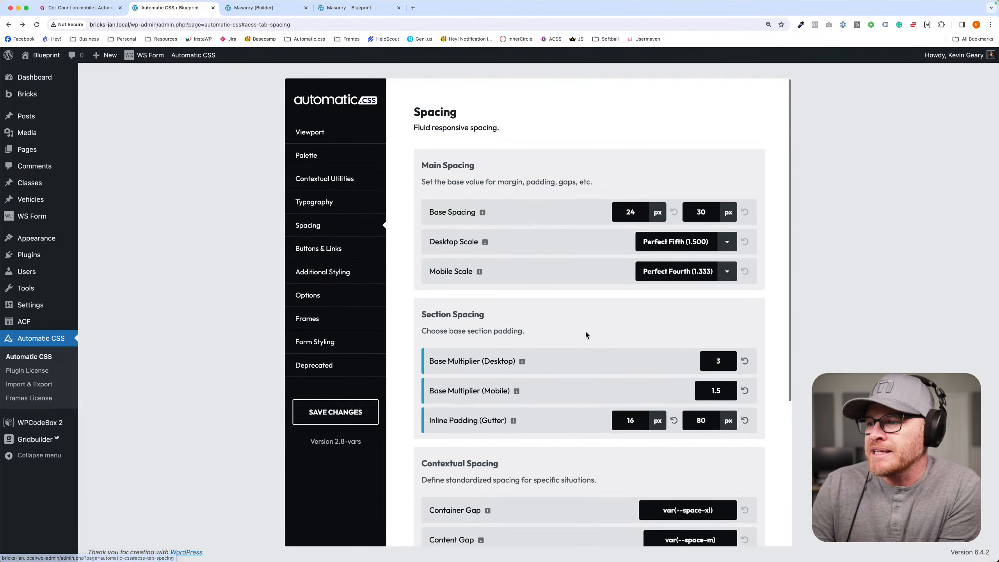
scroll(585, 332, "down", 5)
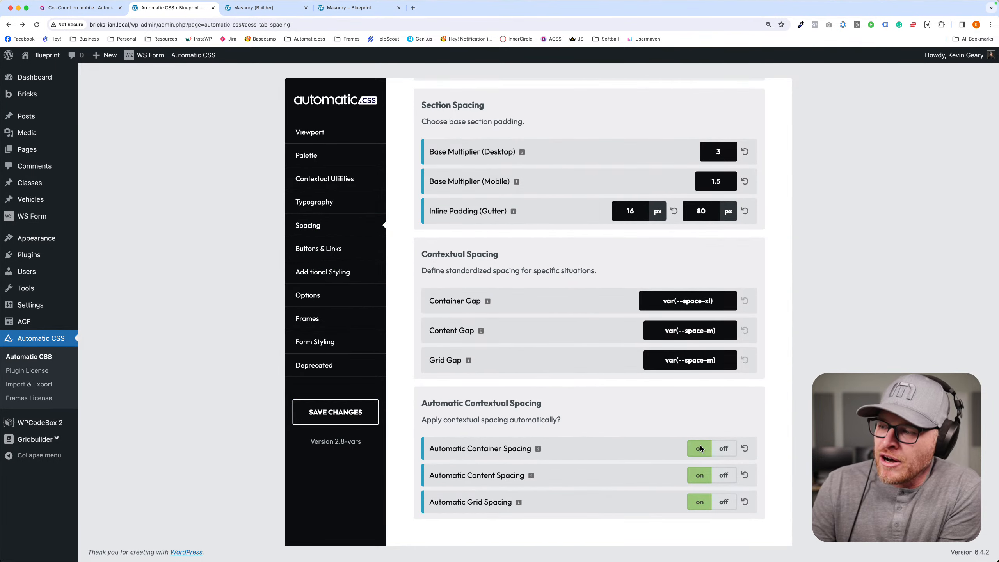
- In the builder, try var(--grid-gap) as column and row gap on the .fr-feature-card-romeo class, and clear both values
left_click(254, 8)
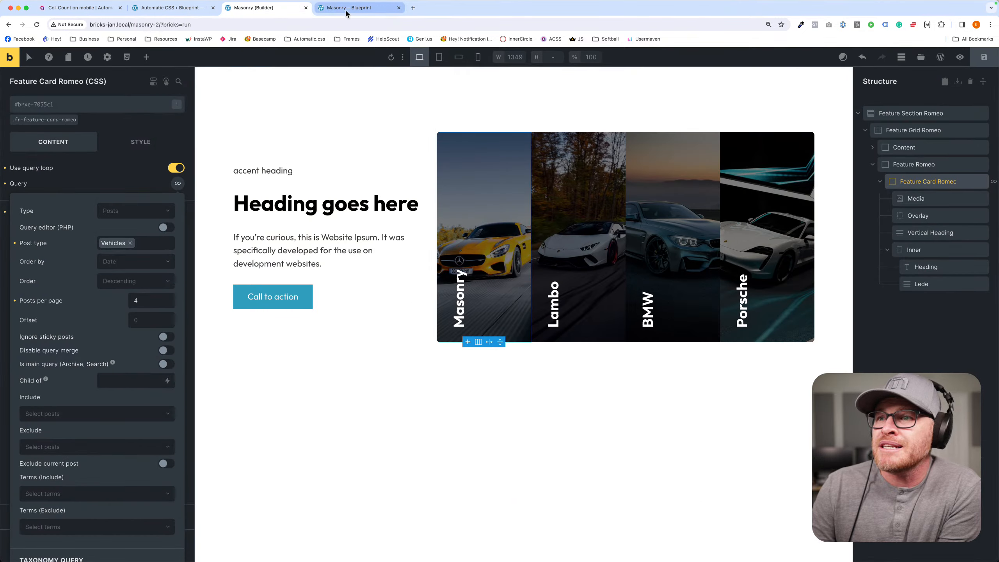
left_click(920, 182)
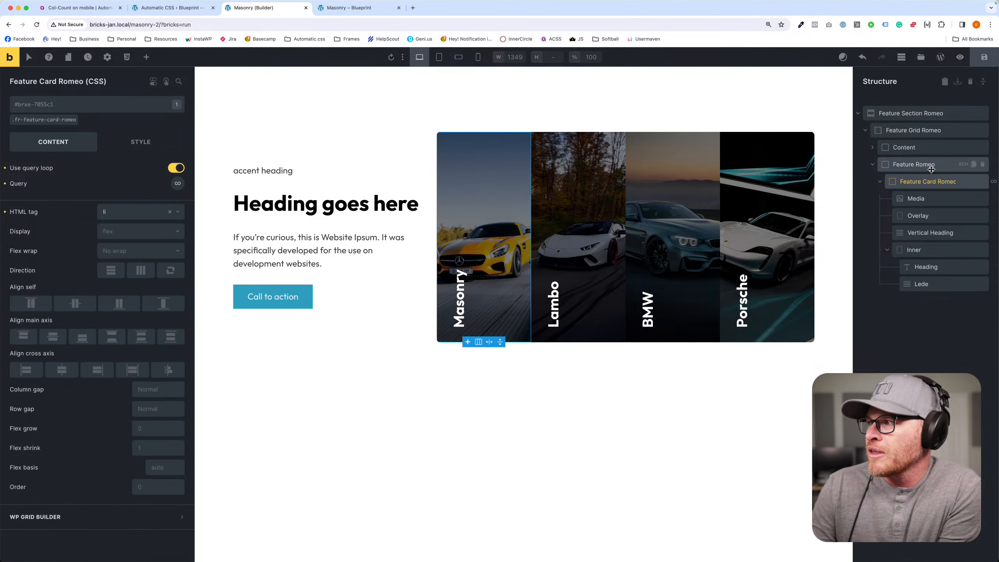
left_click(911, 165)
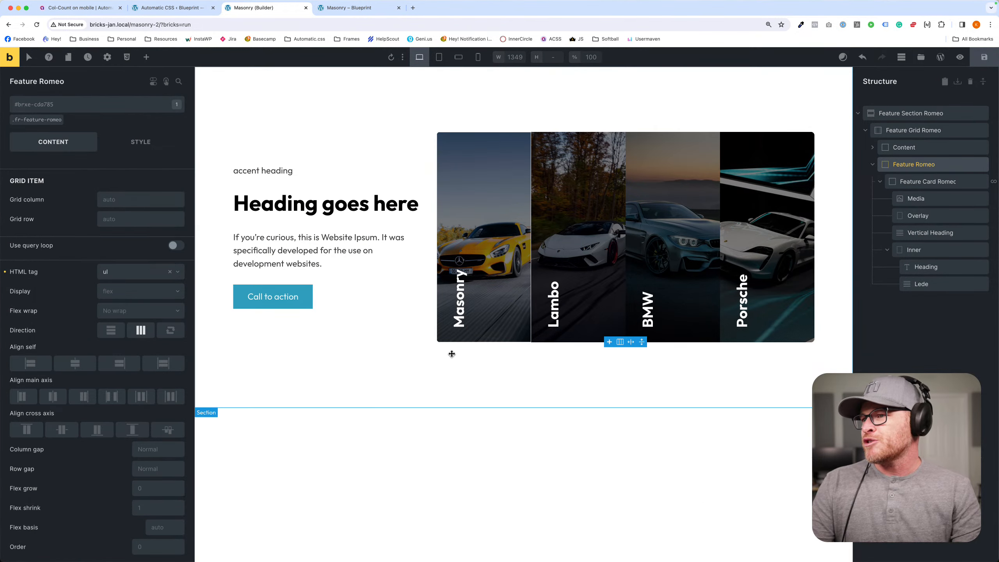
left_click(879, 182)
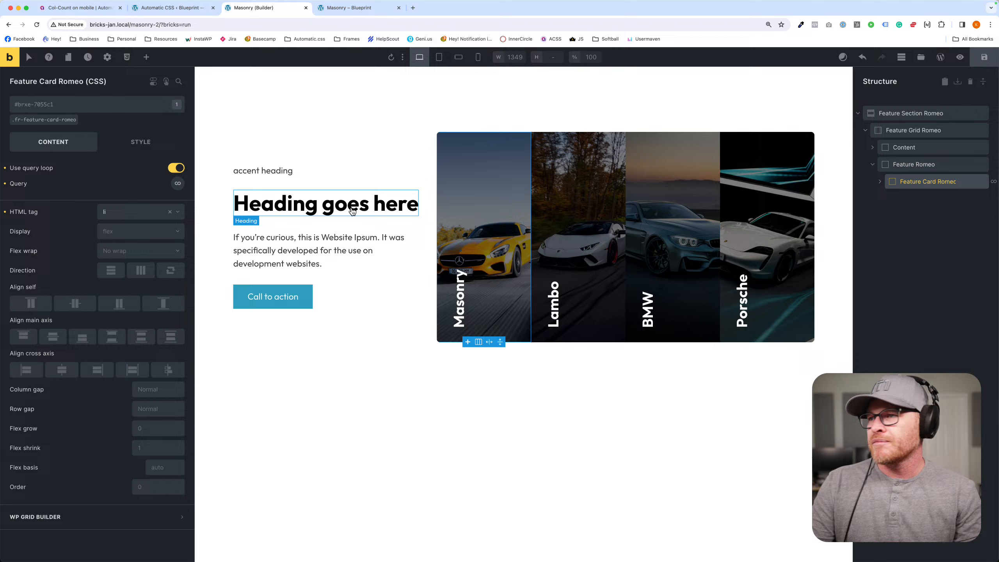
left_click(27, 120)
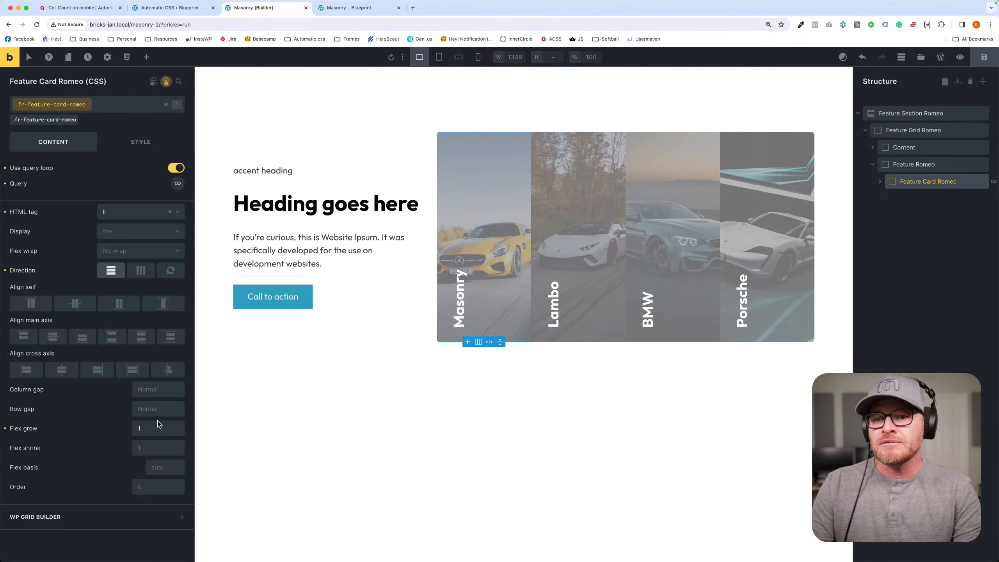
left_click(161, 389)
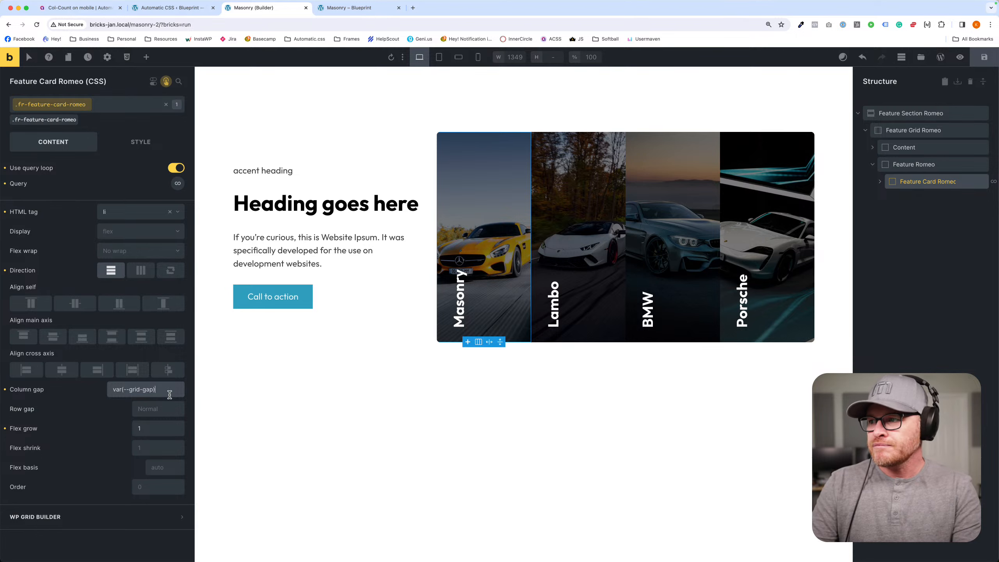
key("super+a")
key("super+c")
left_click(174, 409)
key("super+v")
key("super+a")
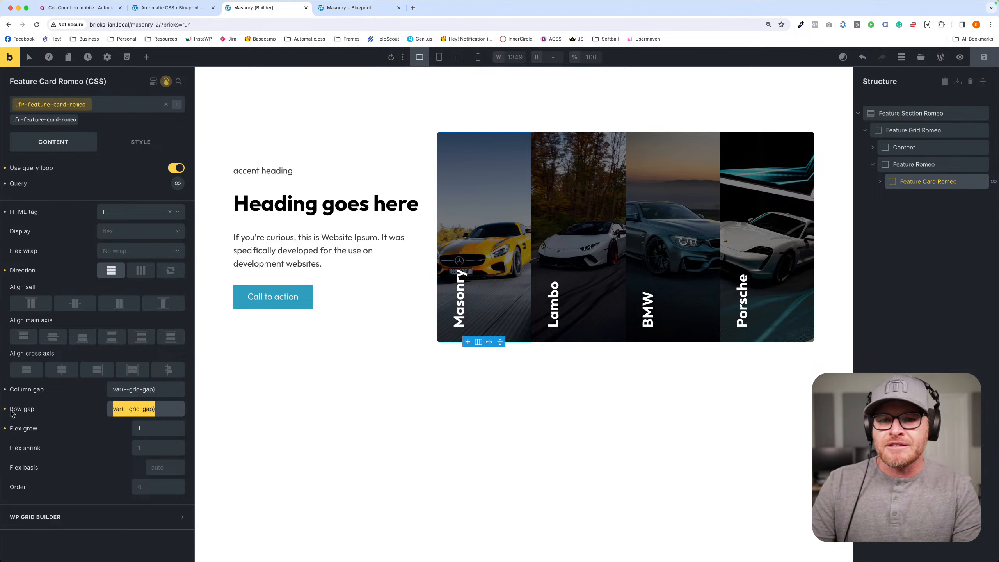
left_click(5, 409)
left_click(5, 390)
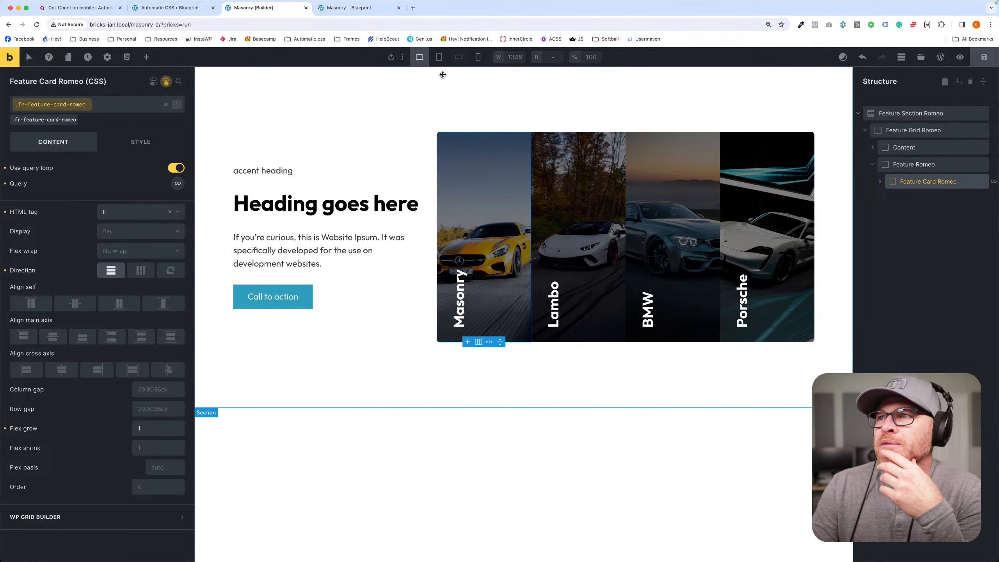
- Preview the feature section at the tablet and mobile landscape breakpoints and inspect the gaps between the stacked cards
left_click(442, 60)
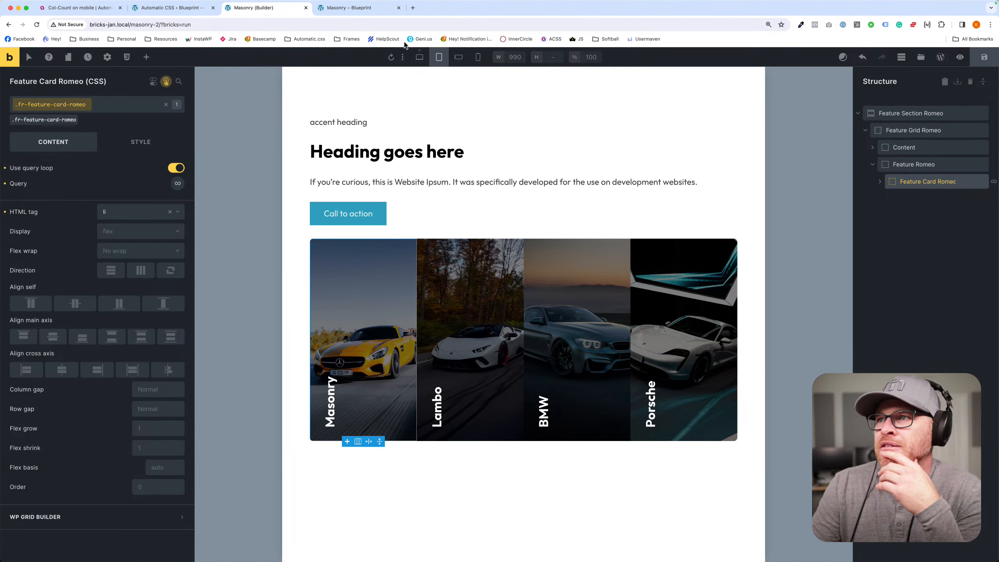
left_click(457, 58)
scroll(446, 211, "down", 5)
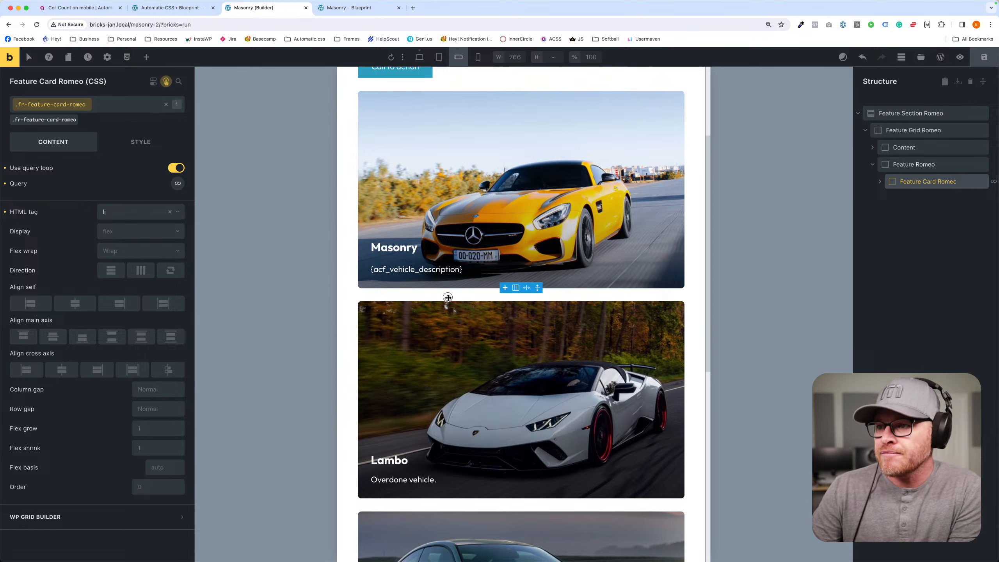
- Examine the layout and row gap settings of the .fr-feature-romeo class at the mobile landscape breakpoint
left_click(449, 294)
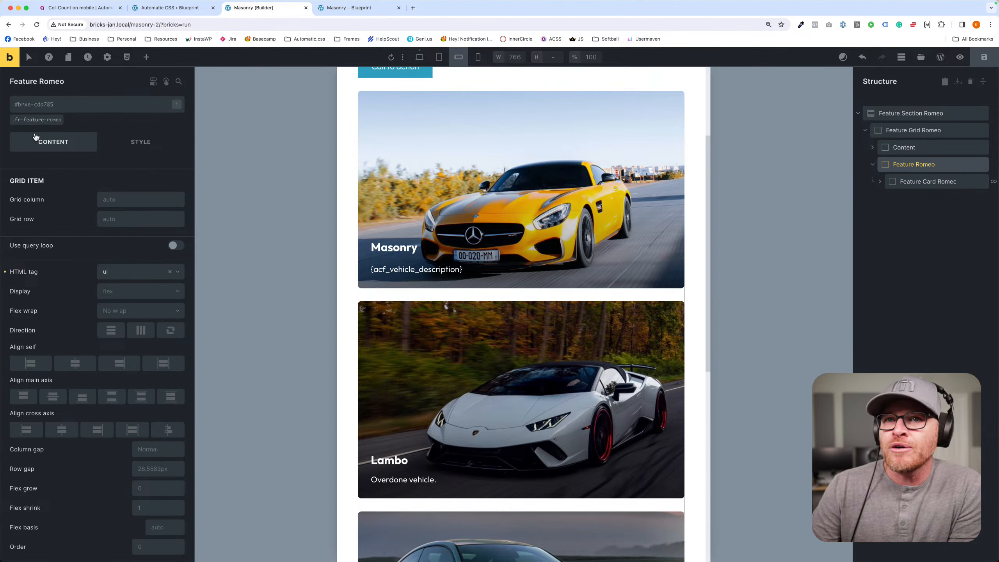
left_click(21, 113)
left_click(45, 105)
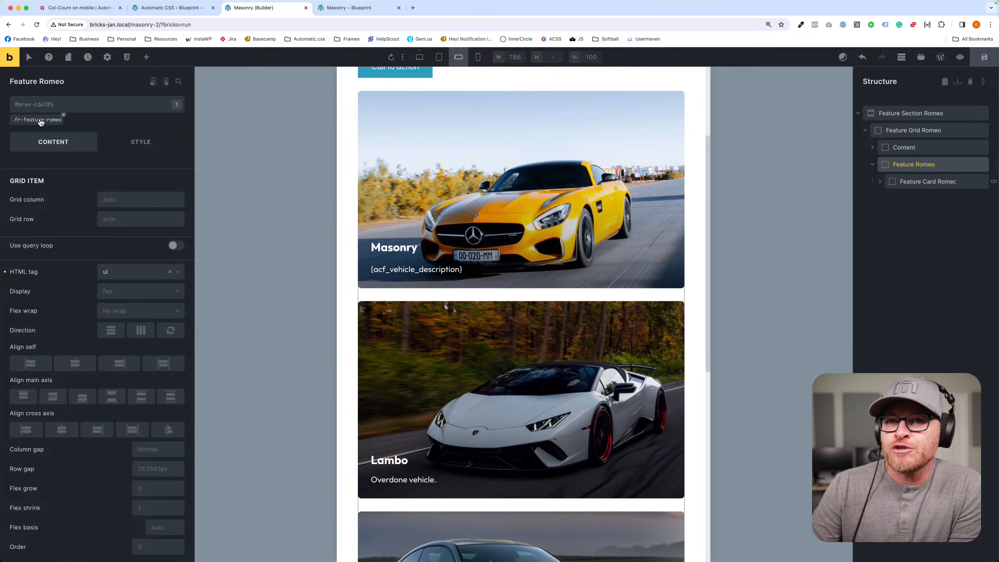
left_click(40, 123)
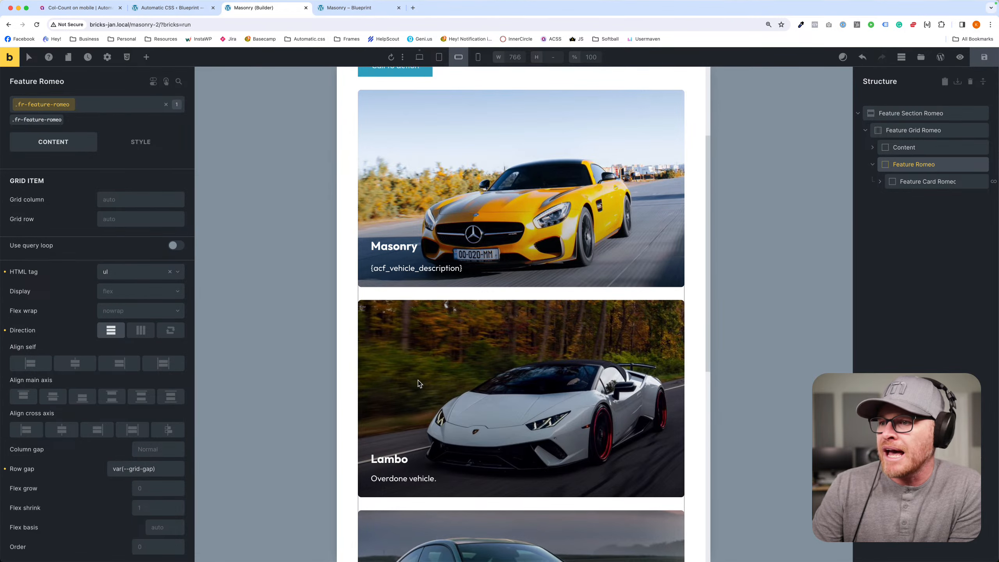
scroll(408, 220, "down", 3)
scroll(431, 234, "up", 7)
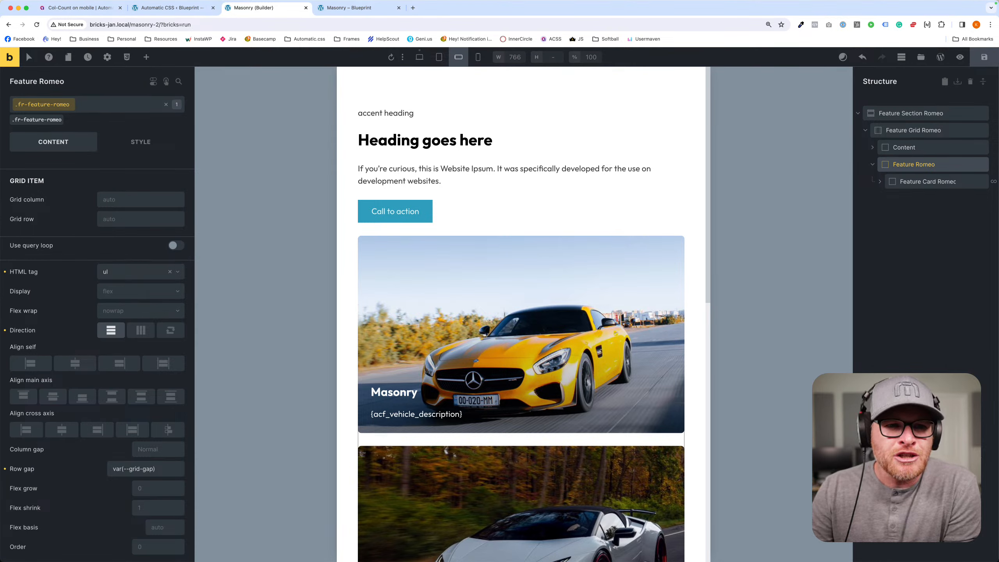
- Try the darkest Action color as the .fr-feature-section-romeo background, check the card gaps, and clear the color
left_click(347, 164)
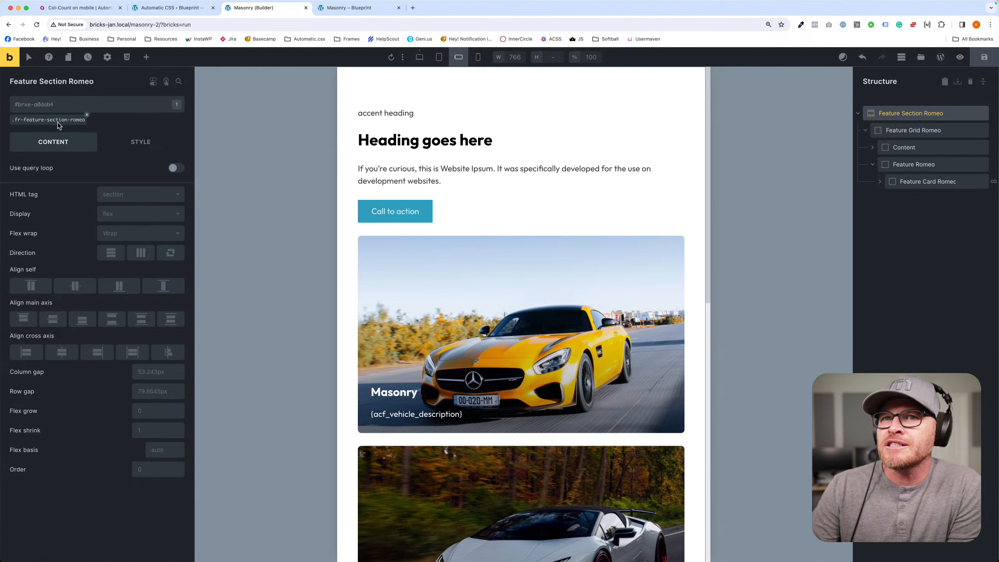
left_click(138, 142)
left_click(117, 198)
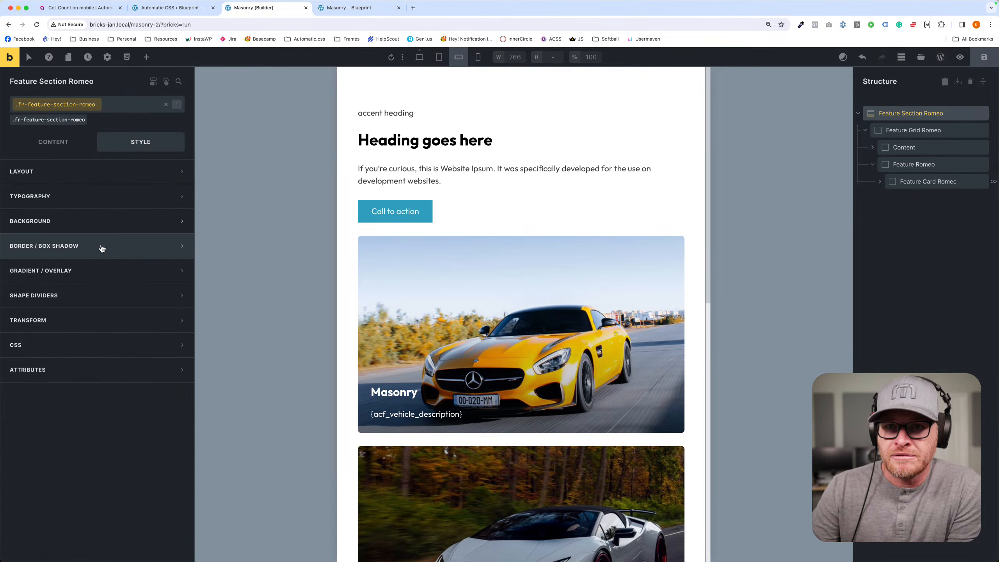
left_click(122, 222)
left_click(178, 246)
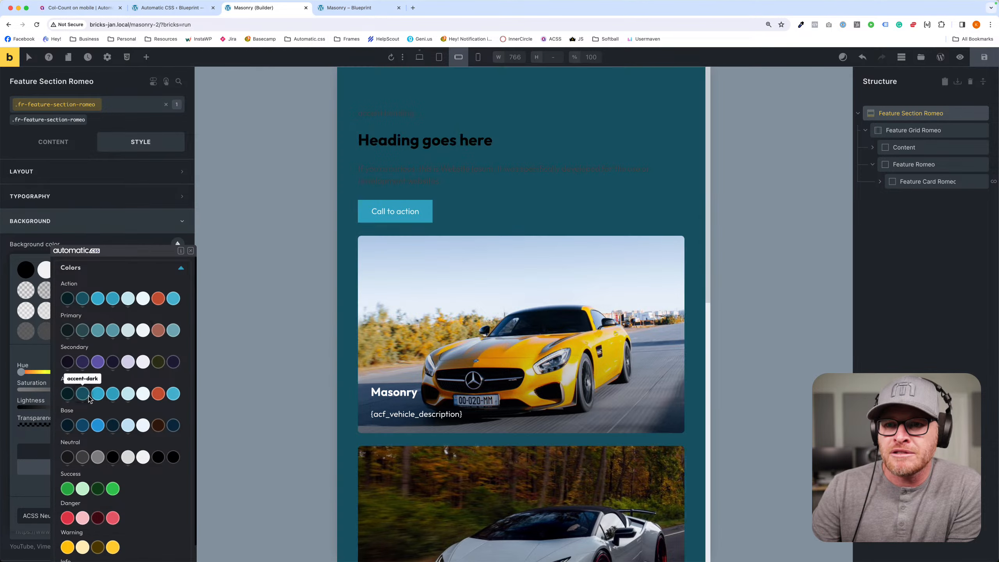
left_click(68, 299)
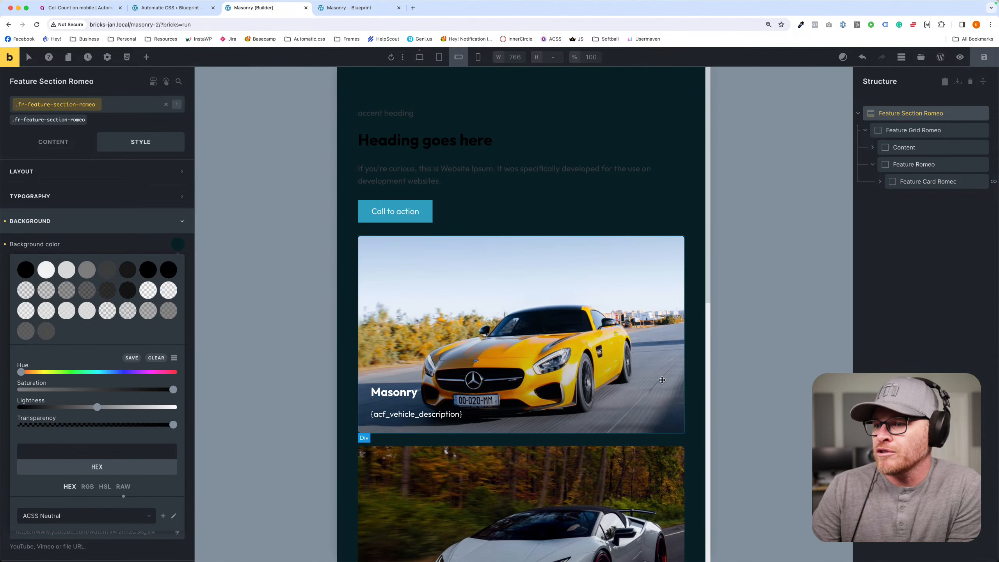
scroll(497, 216, "down", 6)
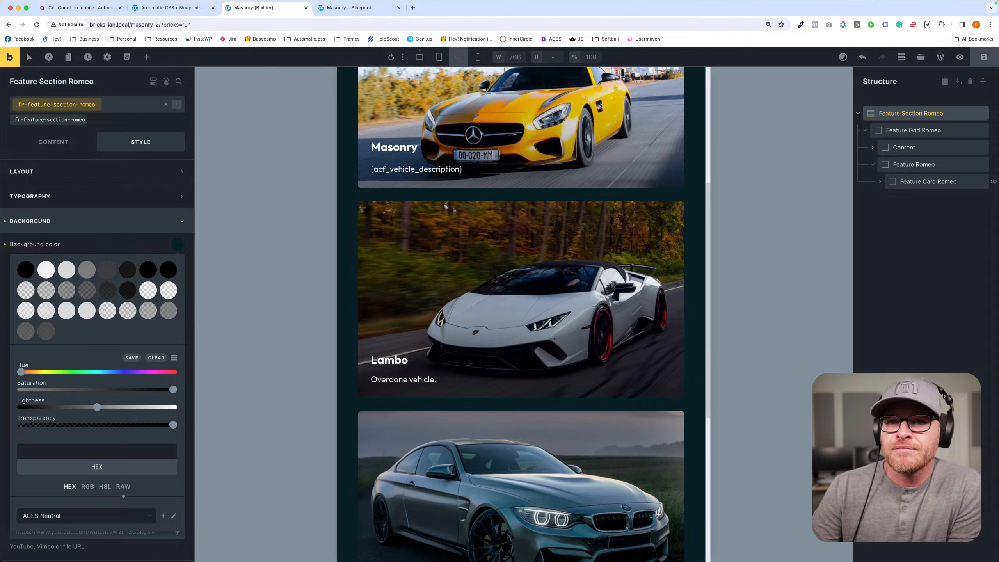
left_click(4, 221)
- Set the .fr-feature-romeo class background to the darkest Action color at the mobile landscape breakpoint
left_click(482, 193)
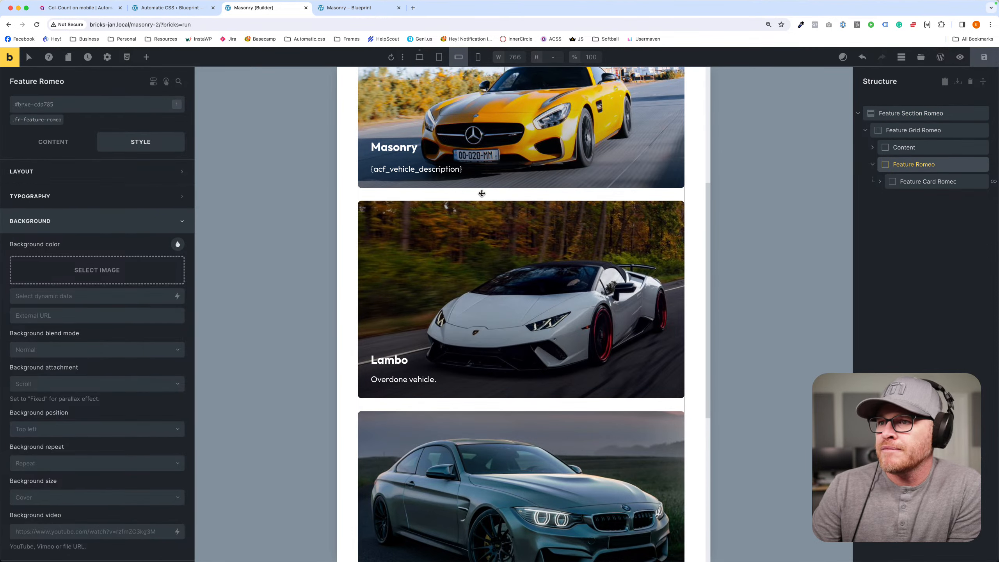
left_click(38, 120)
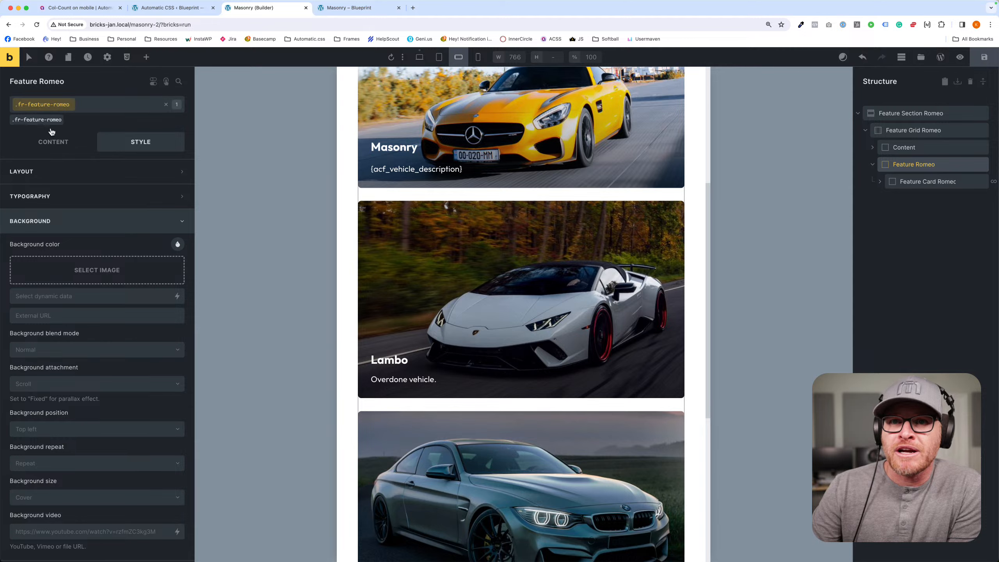
left_click(177, 244)
left_click(78, 295)
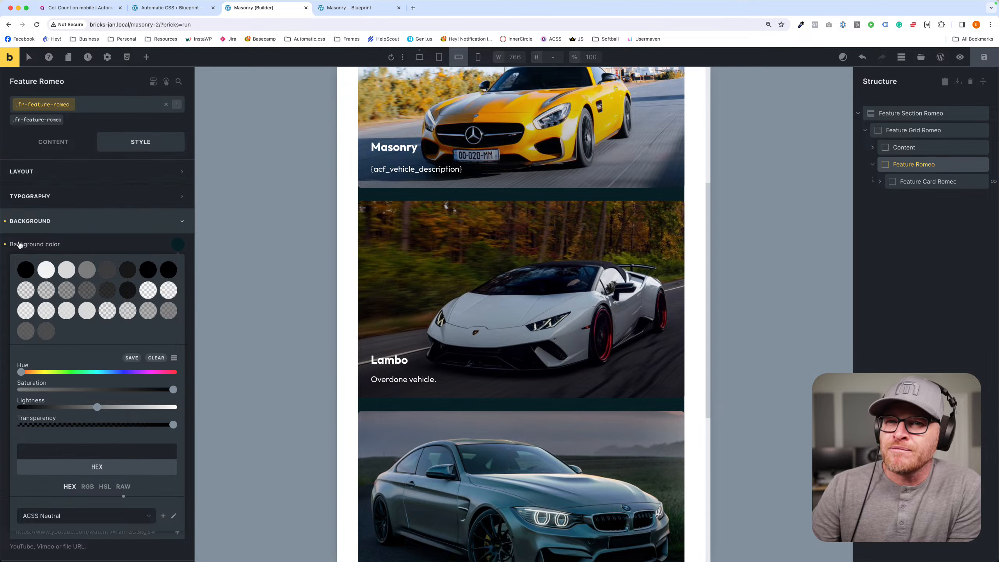
- Clear the darkest Action color from the .fr-feature-romeo background and try white instead
left_click(5, 244)
left_click(176, 244)
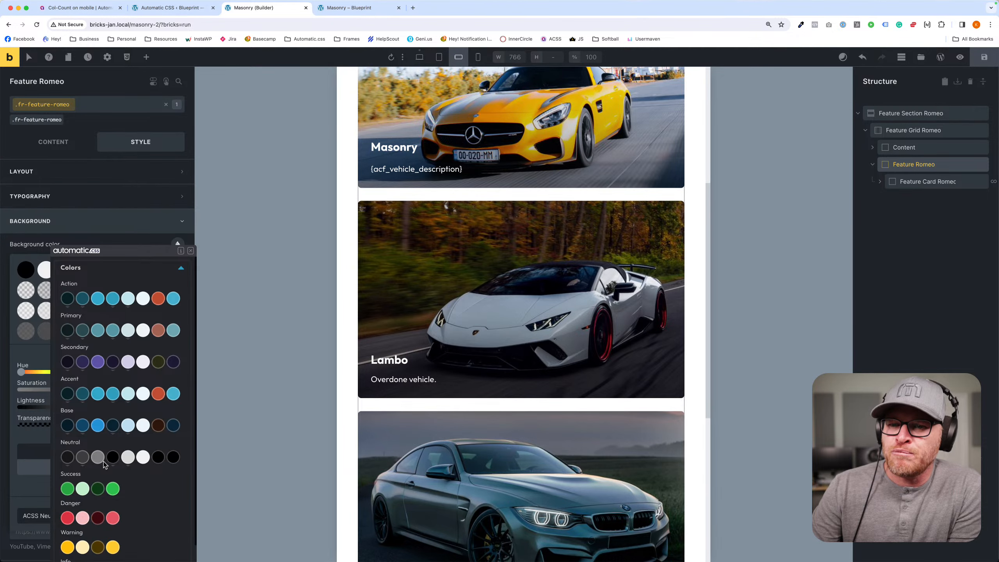
left_click(83, 543)
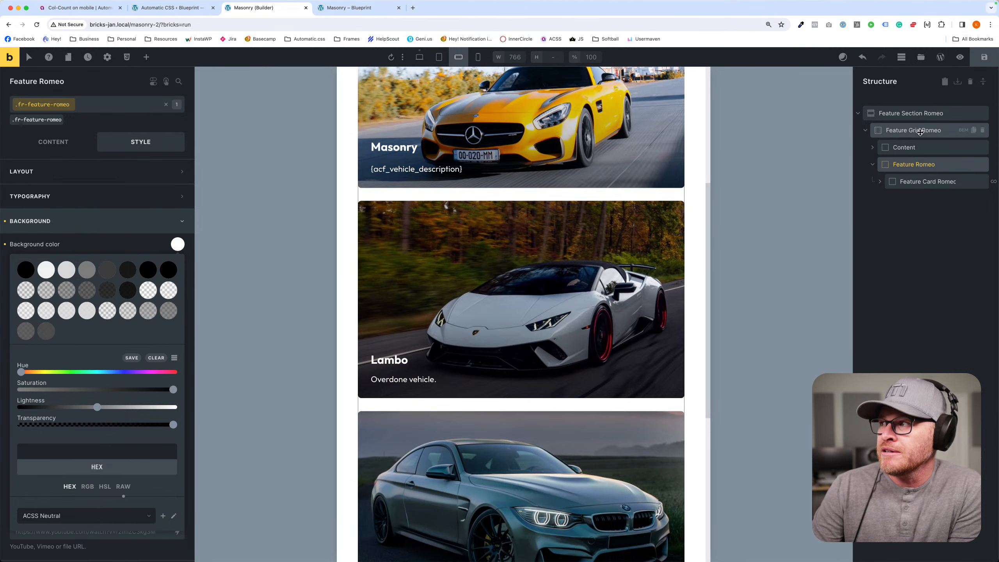
- Set the .fr-feature-section-romeo background to var(--neutral-comp) and inspect the gaps between the stacked vehicle cards
left_click(920, 132)
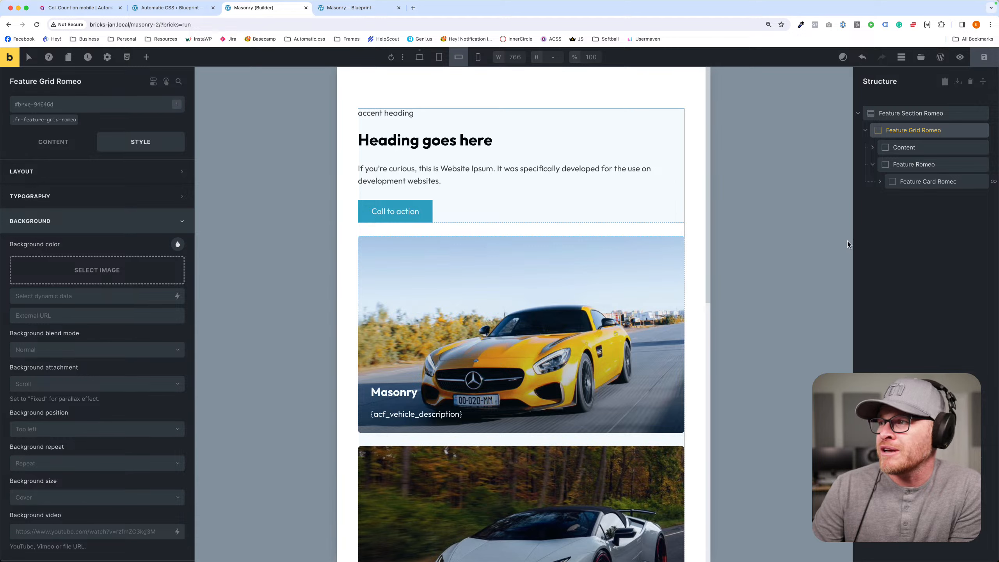
left_click(905, 113)
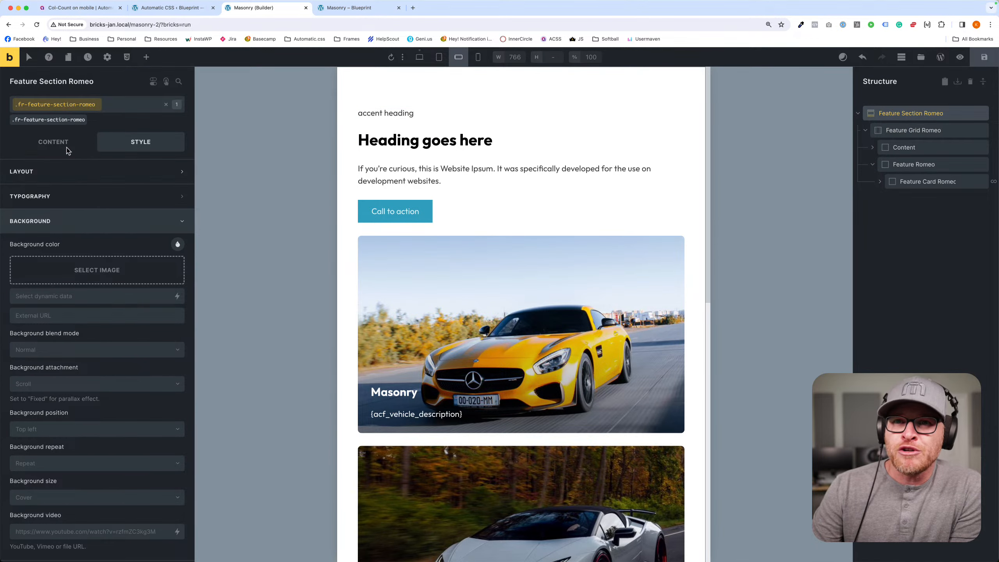
left_click(177, 245)
left_click(168, 269)
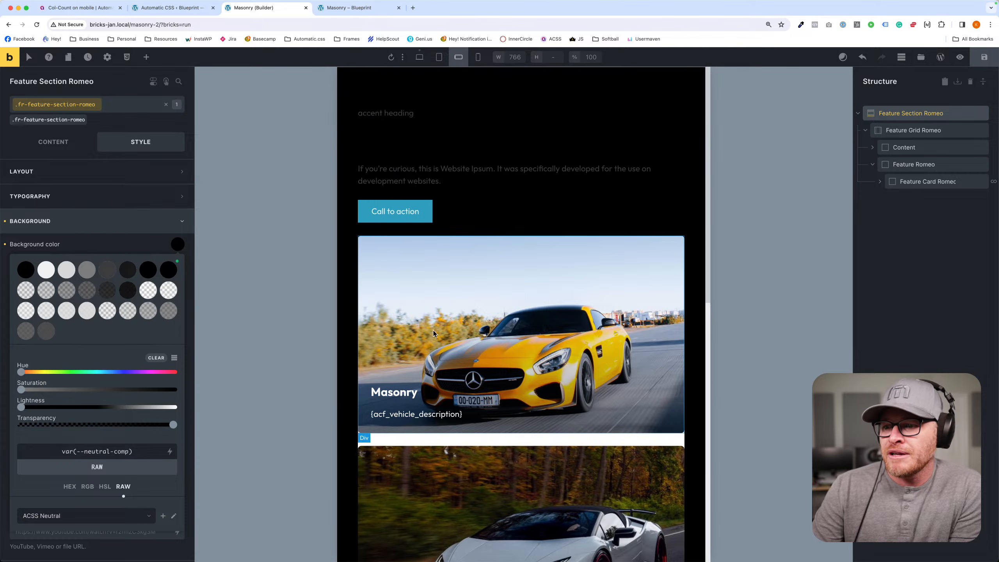
scroll(479, 358, "down", 3)
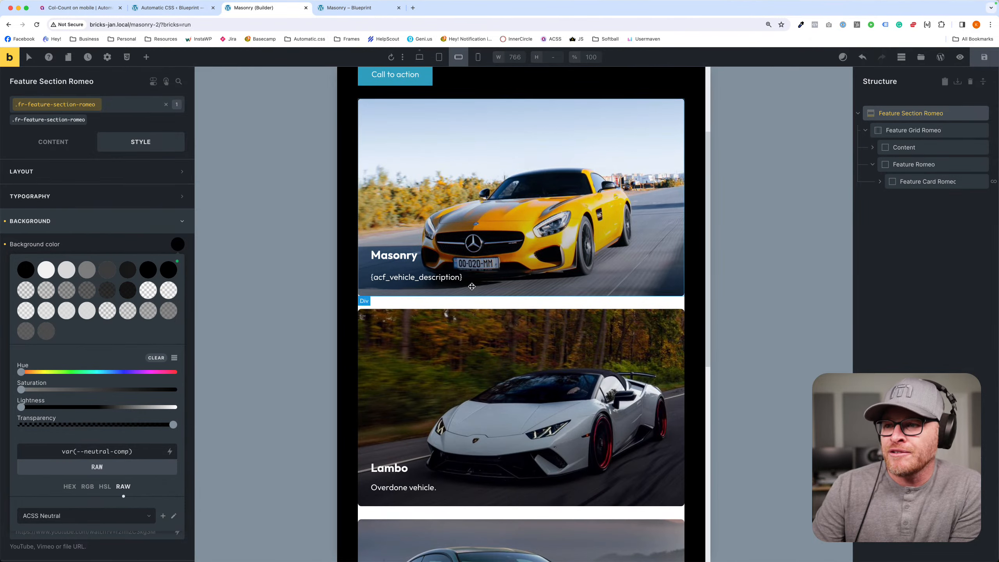
scroll(355, 360, "down", 3)
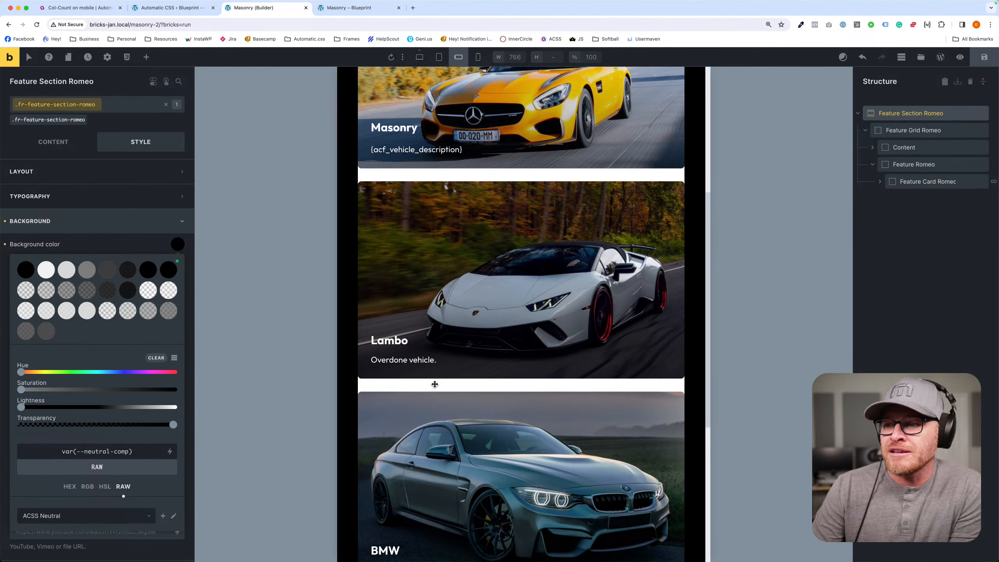
- Clear the .fr-feature-romeo background color and check the background settings of Feature Grid Romeo and Feature Romeo
left_click(912, 165)
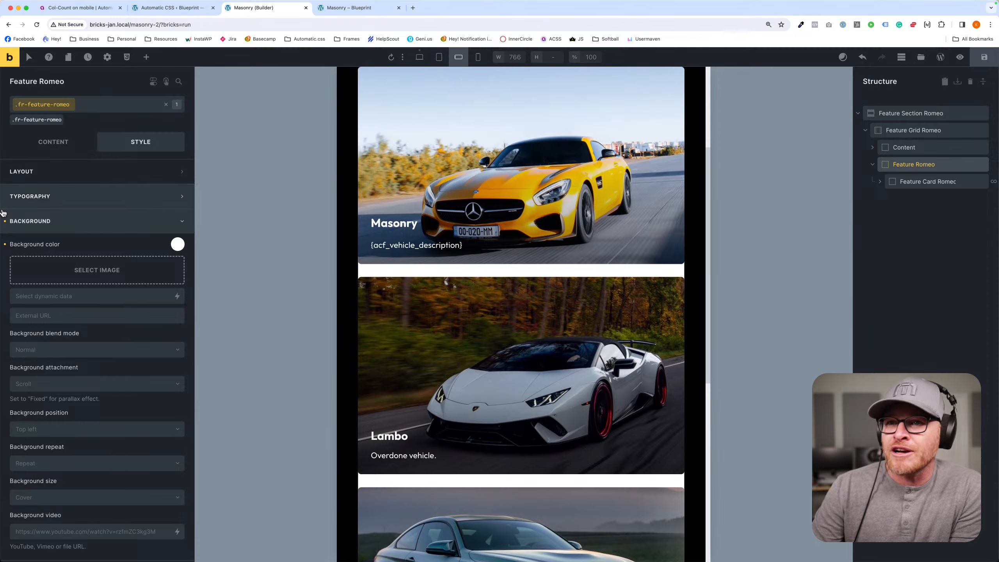
left_click(5, 244)
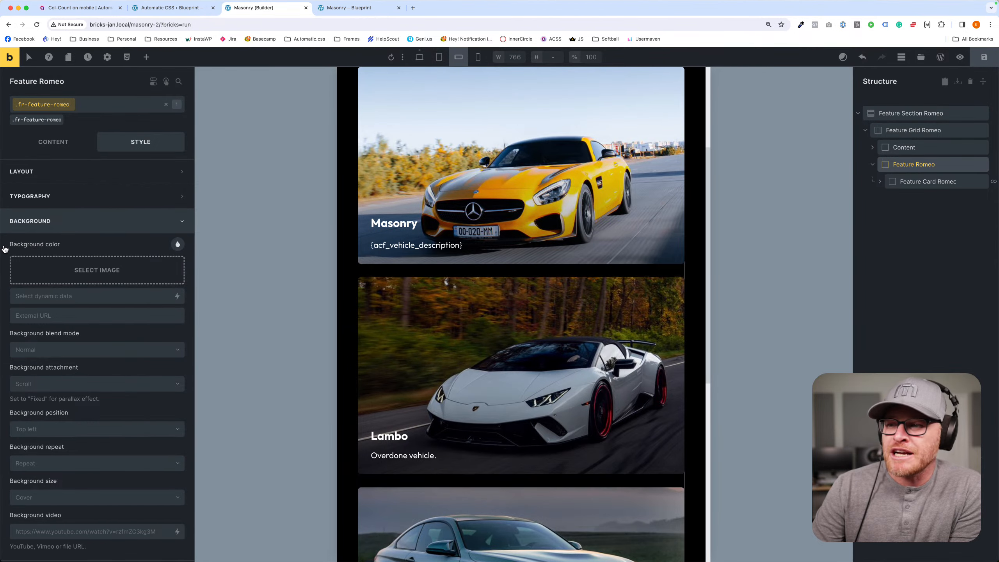
left_click(908, 130)
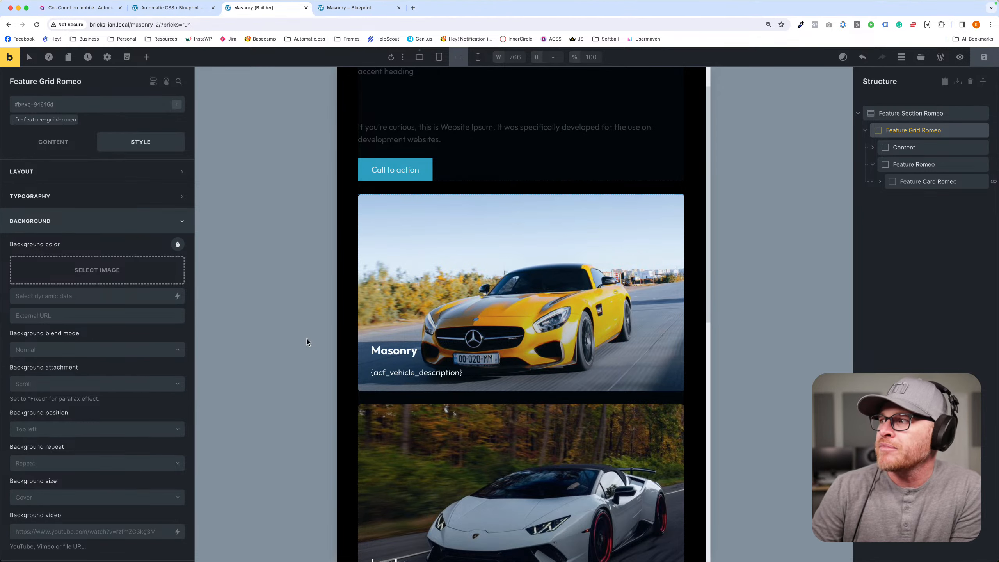
left_click(935, 166)
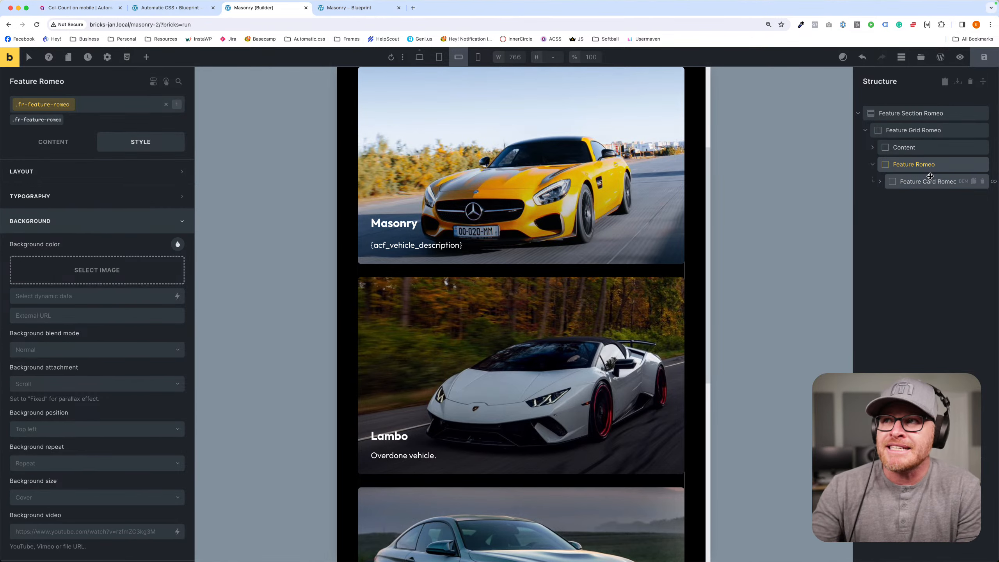
- Switch to the Automatic.css community home page in a new browser tab
left_click(554, 40, "super")
left_click(450, 9)
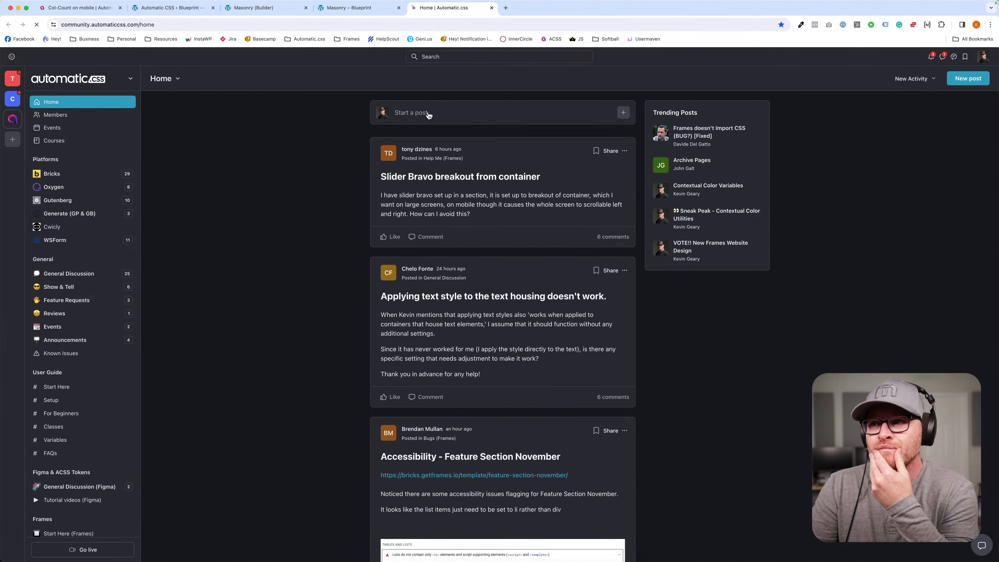
left_click(432, 112)
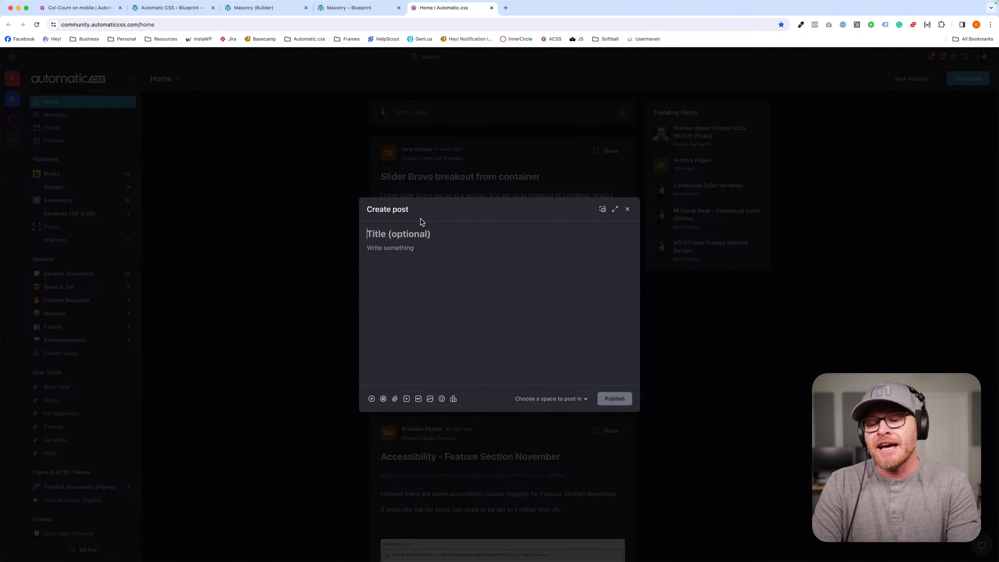
type("Feature Section Romeo -")
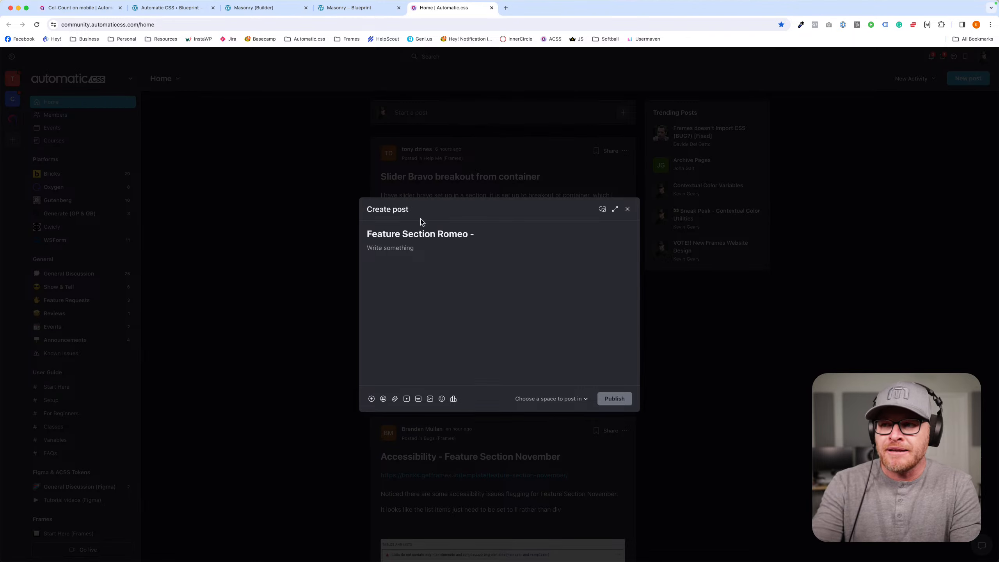
key("super+BackSpace")
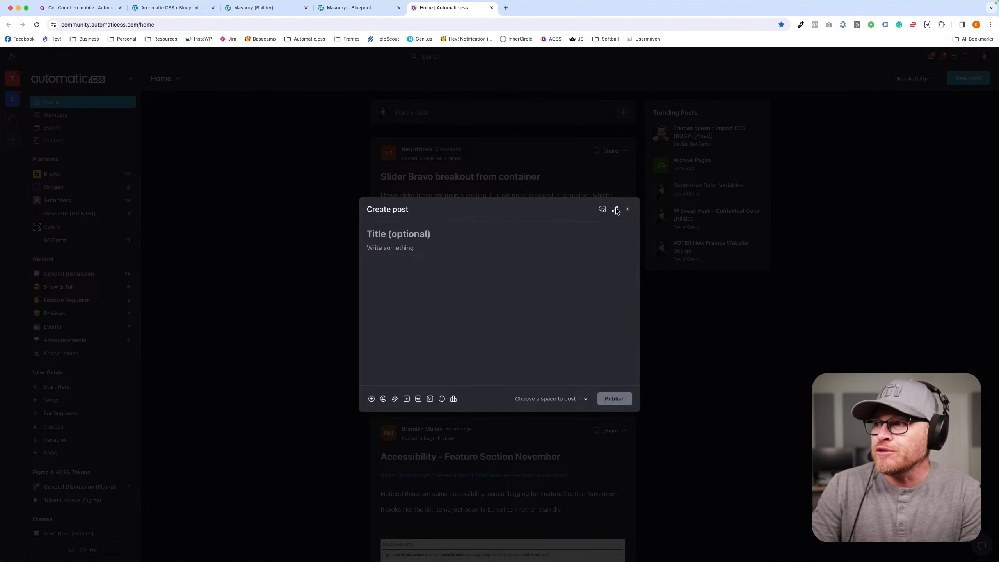
left_click(627, 209)
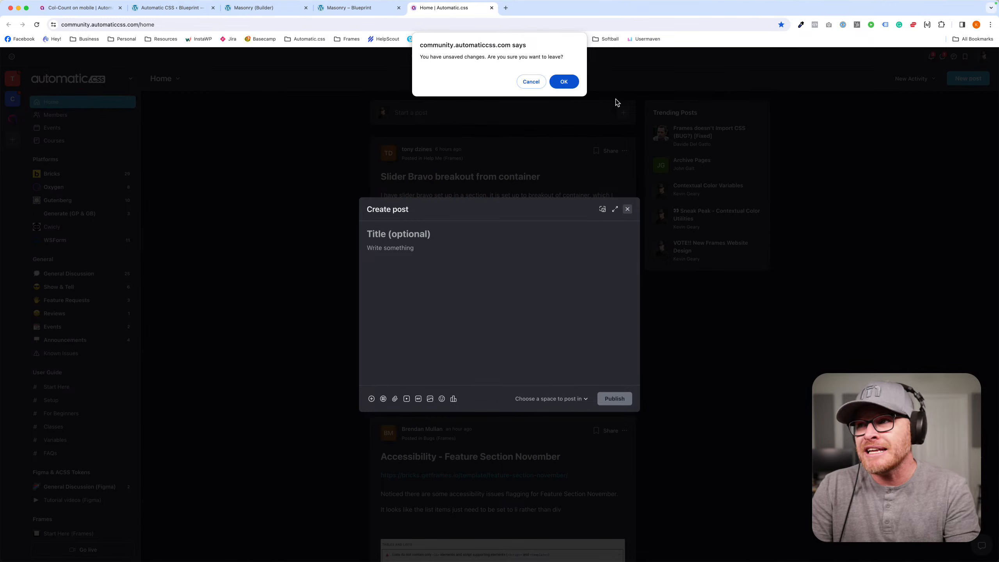
left_click(564, 82)
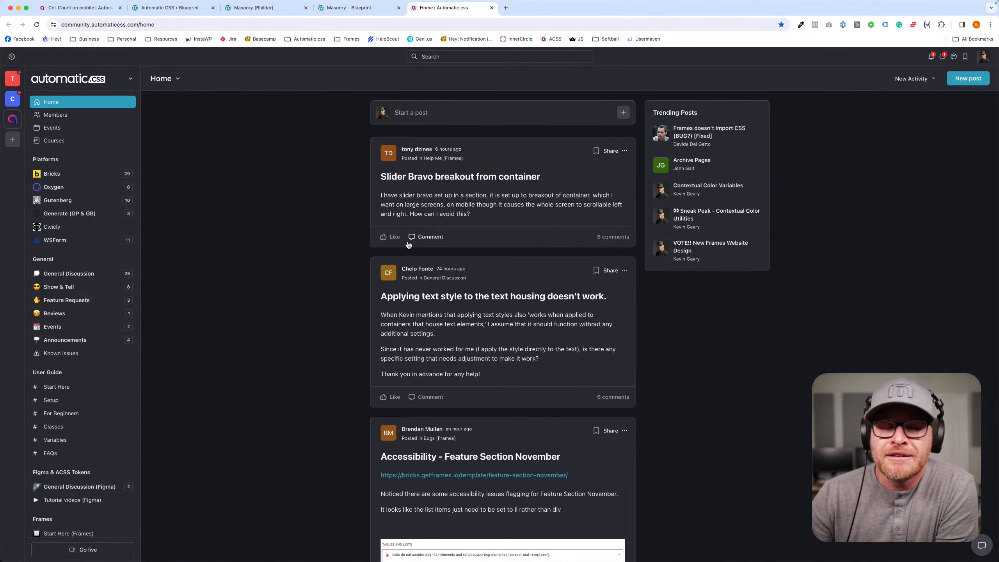
- Browse the posts in the Automatic.css community home feed
scroll(330, 261, "down", 1)
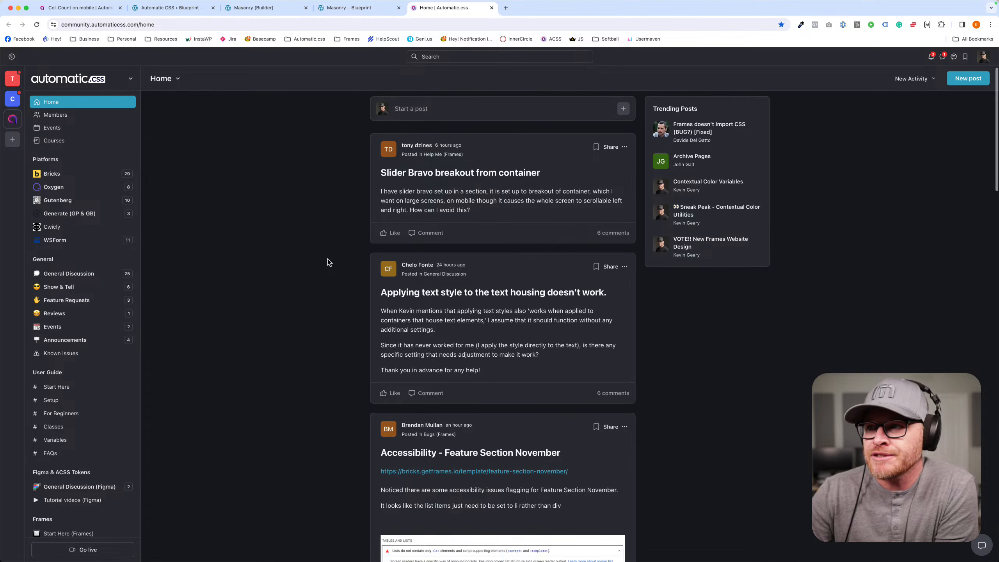